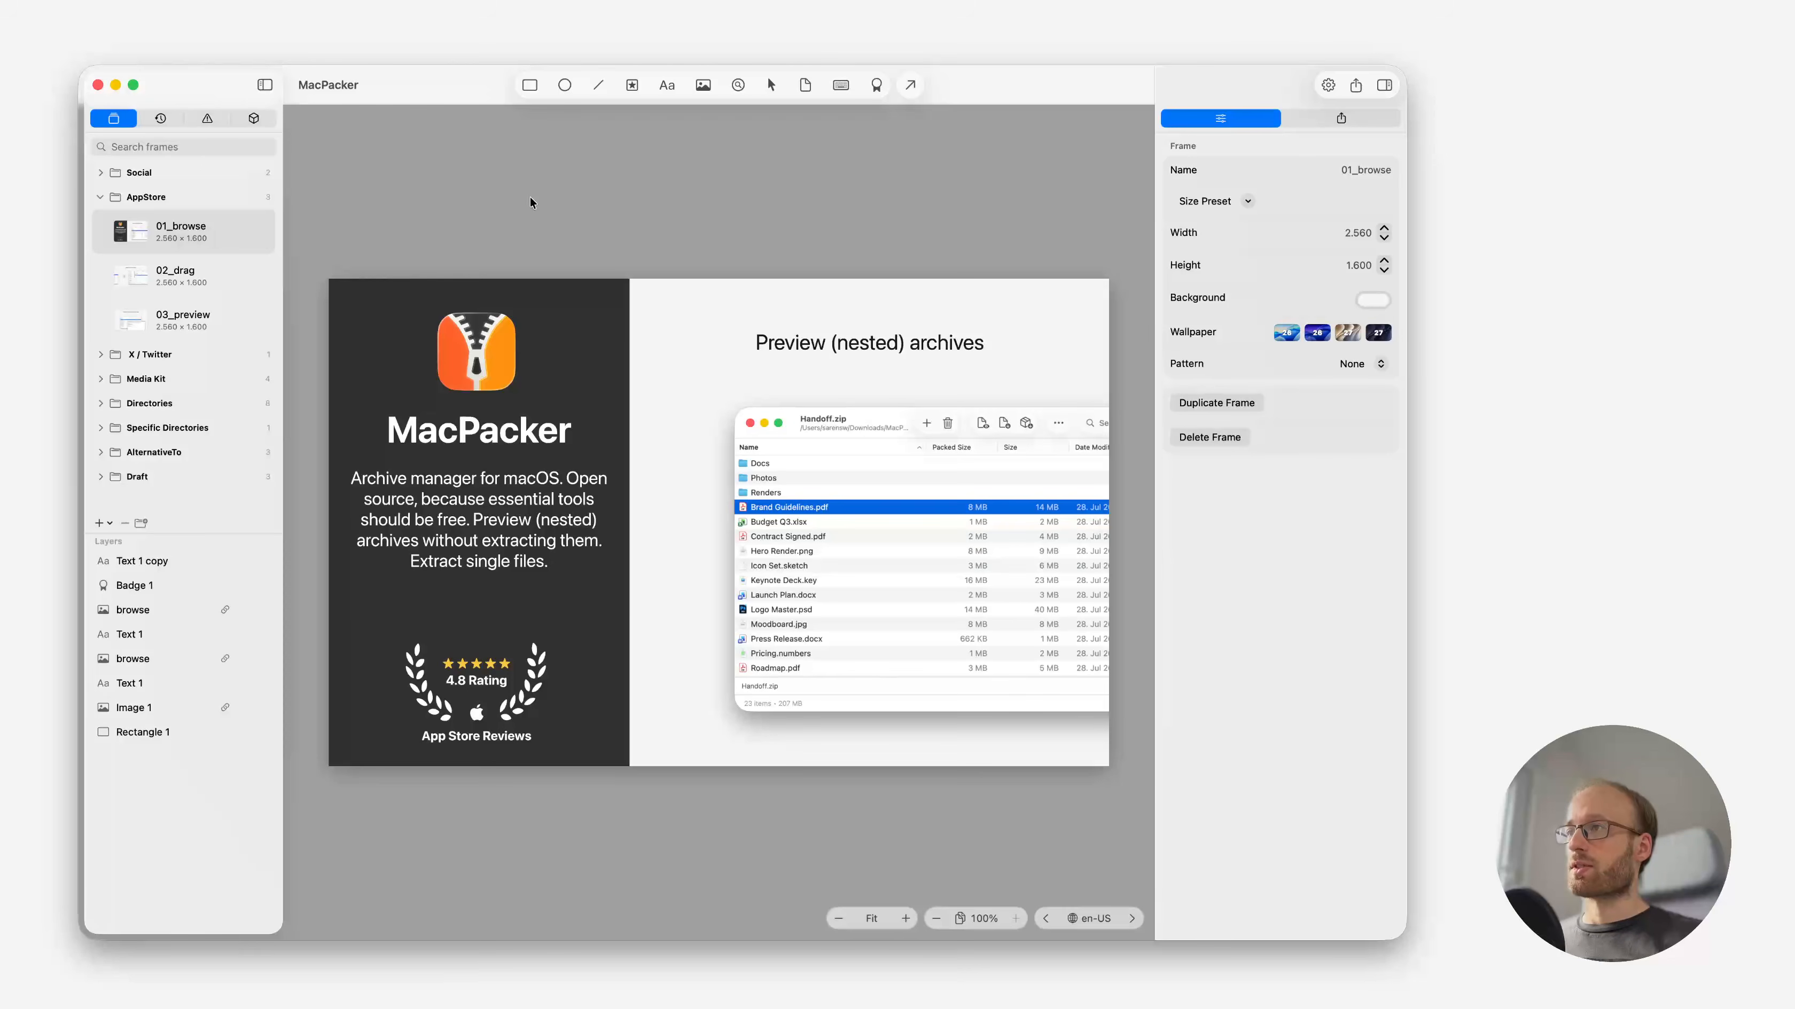
Review the AppStore group's 02_drag, 03_preview and 01_browse frames, then collapse the group and save the project.
click(182, 273)
click(181, 308)
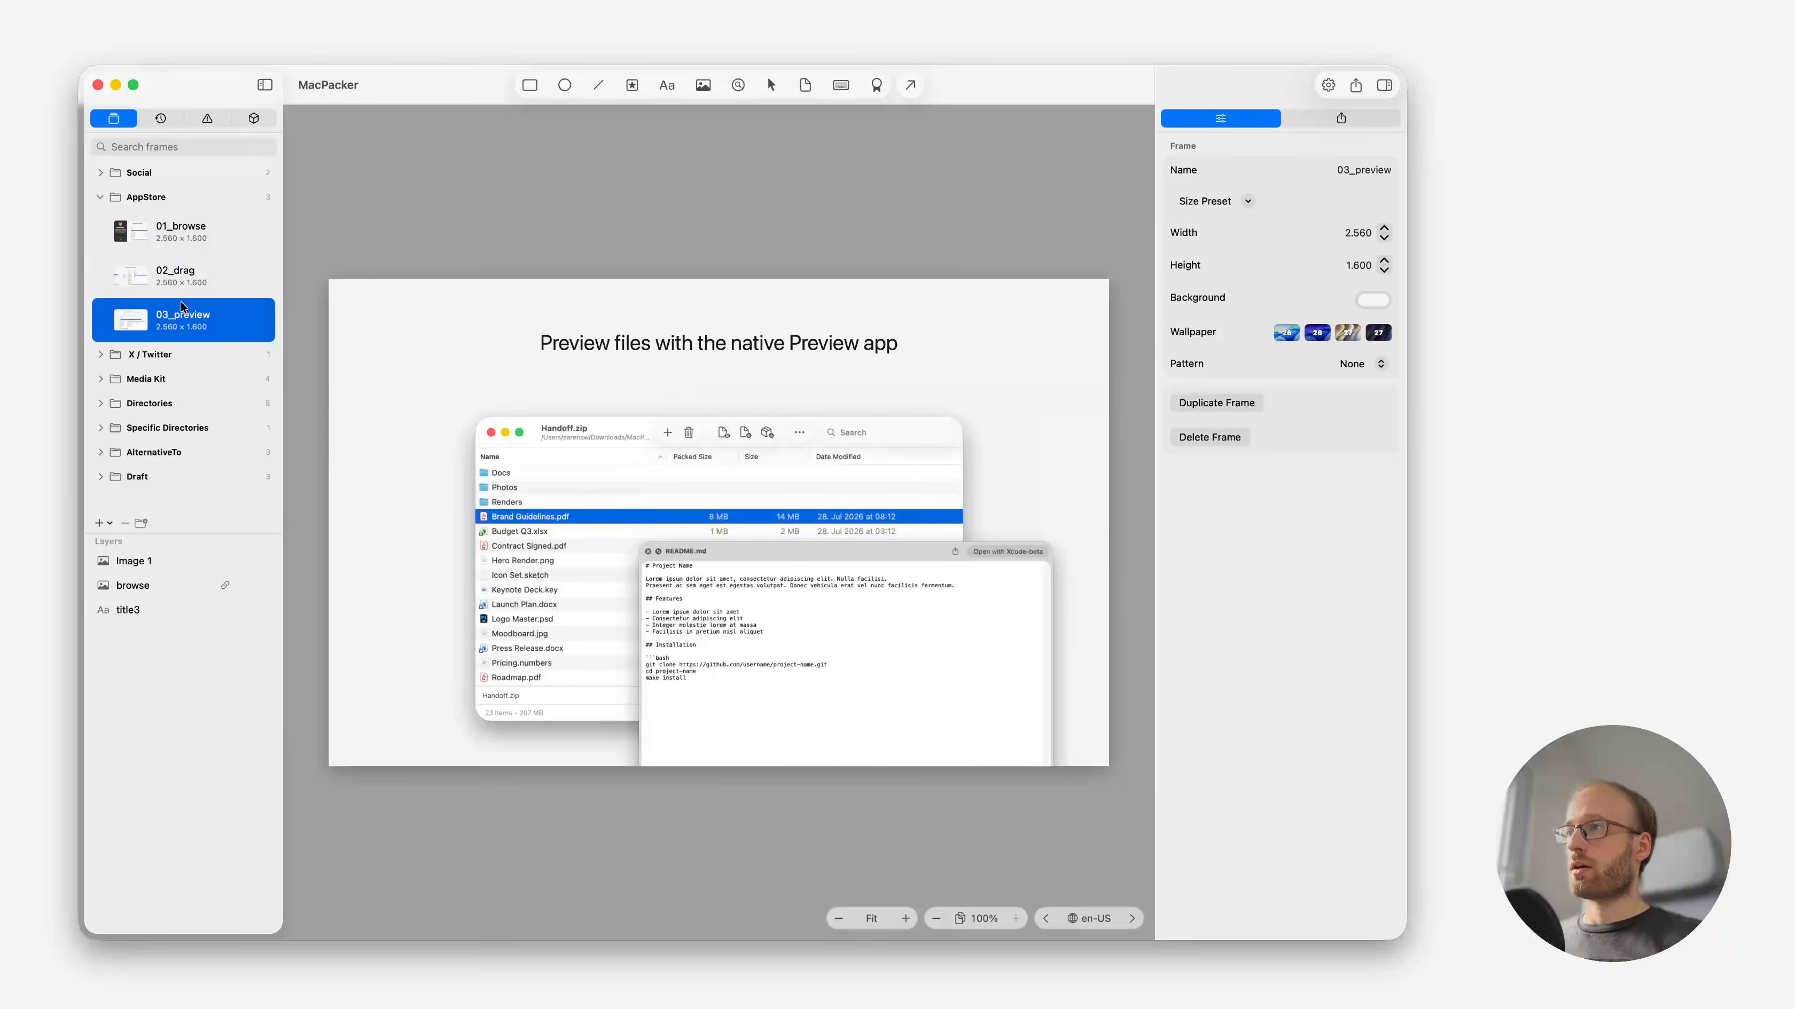
click(182, 245)
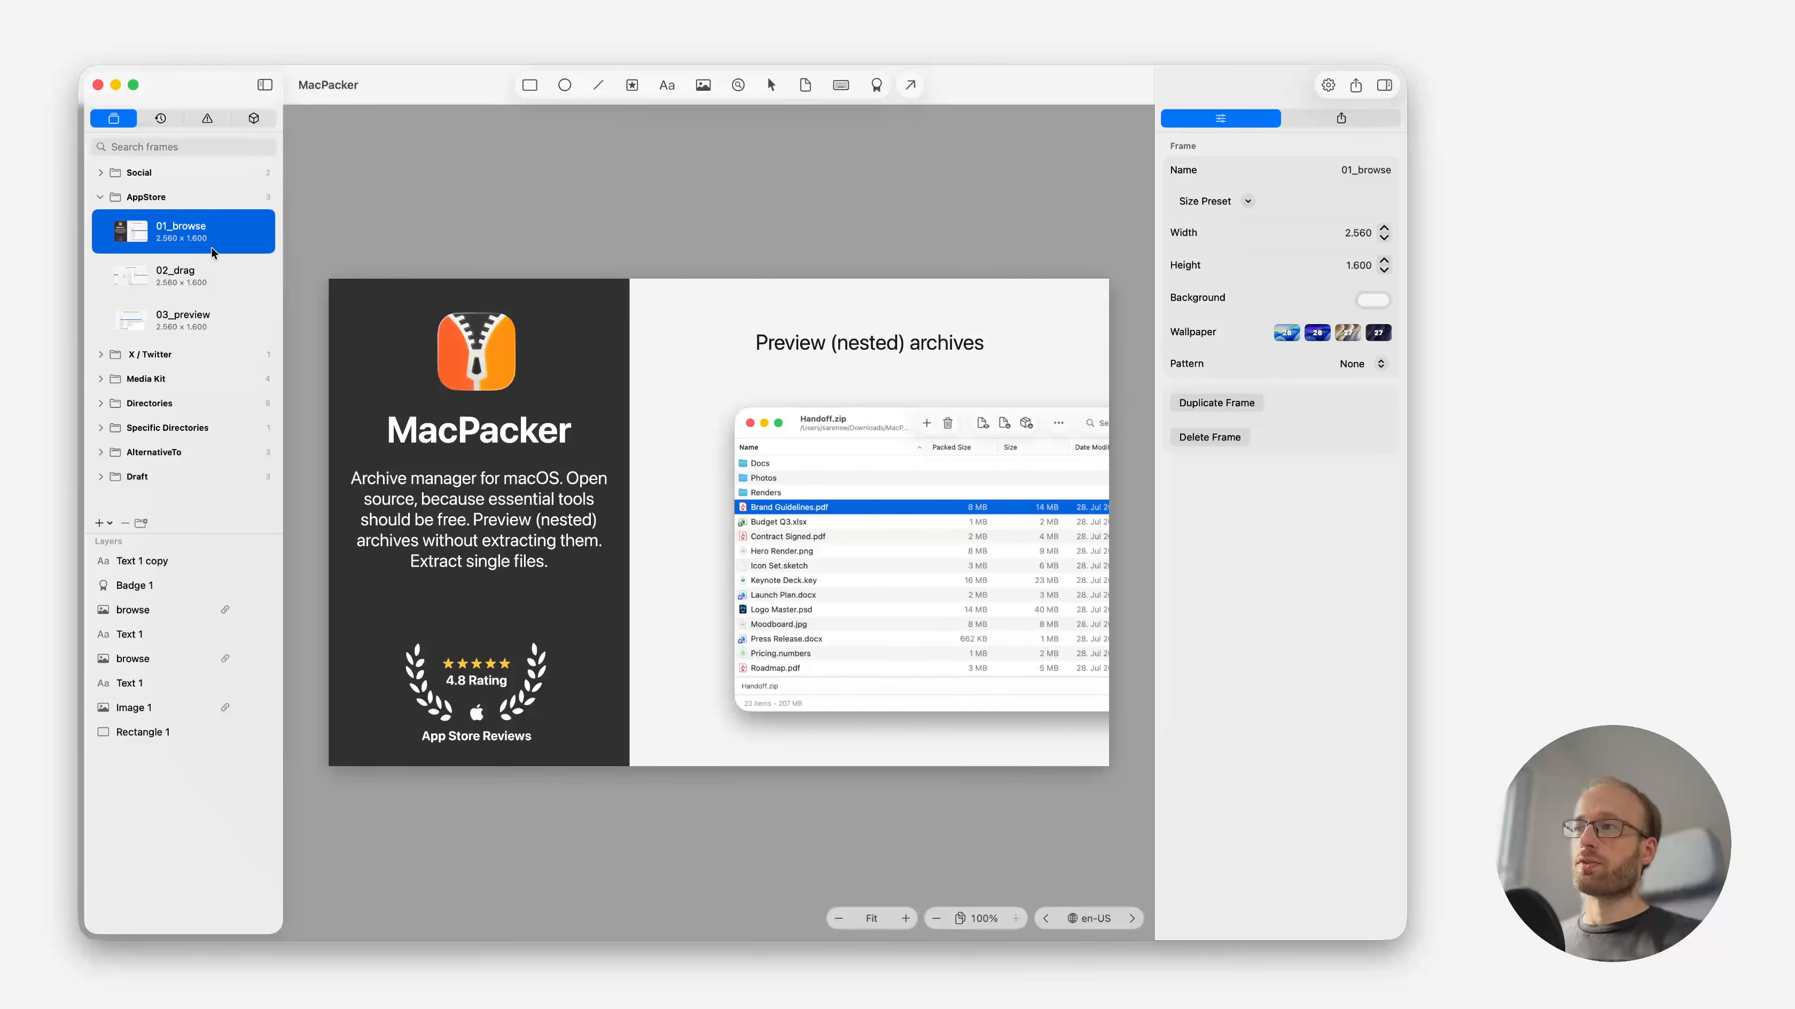
click(101, 196)
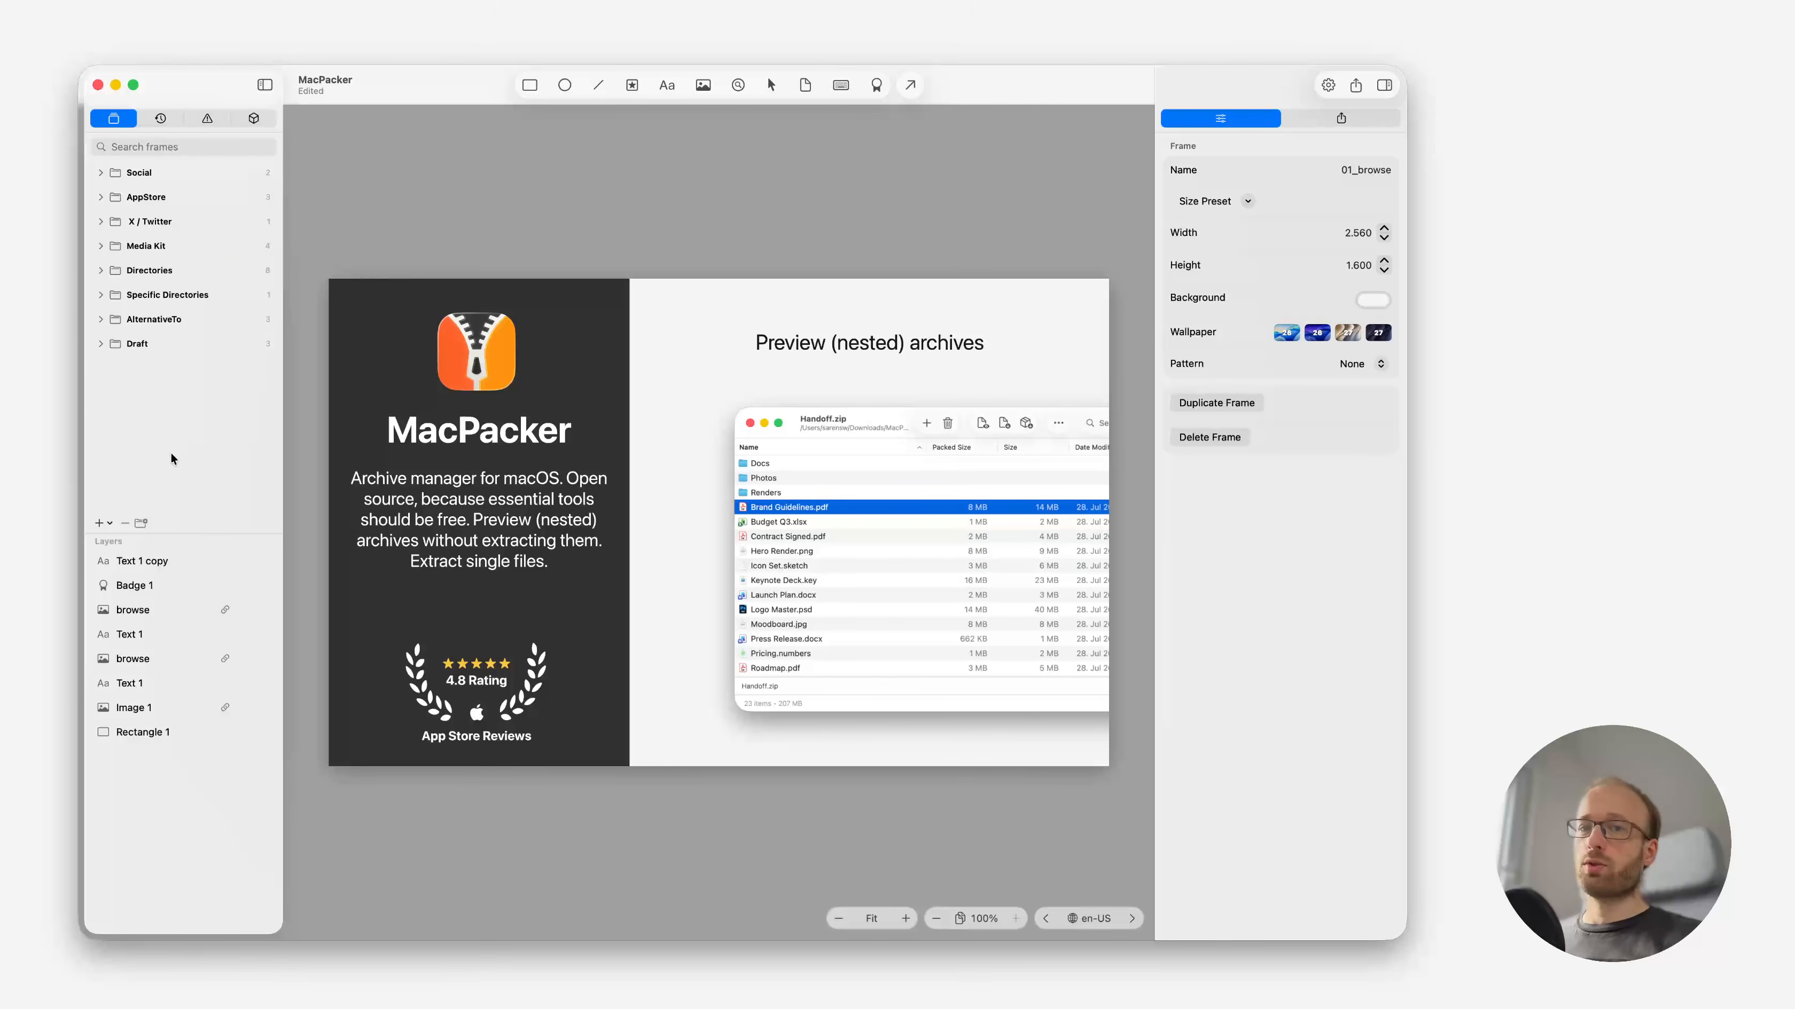
key(super+s)
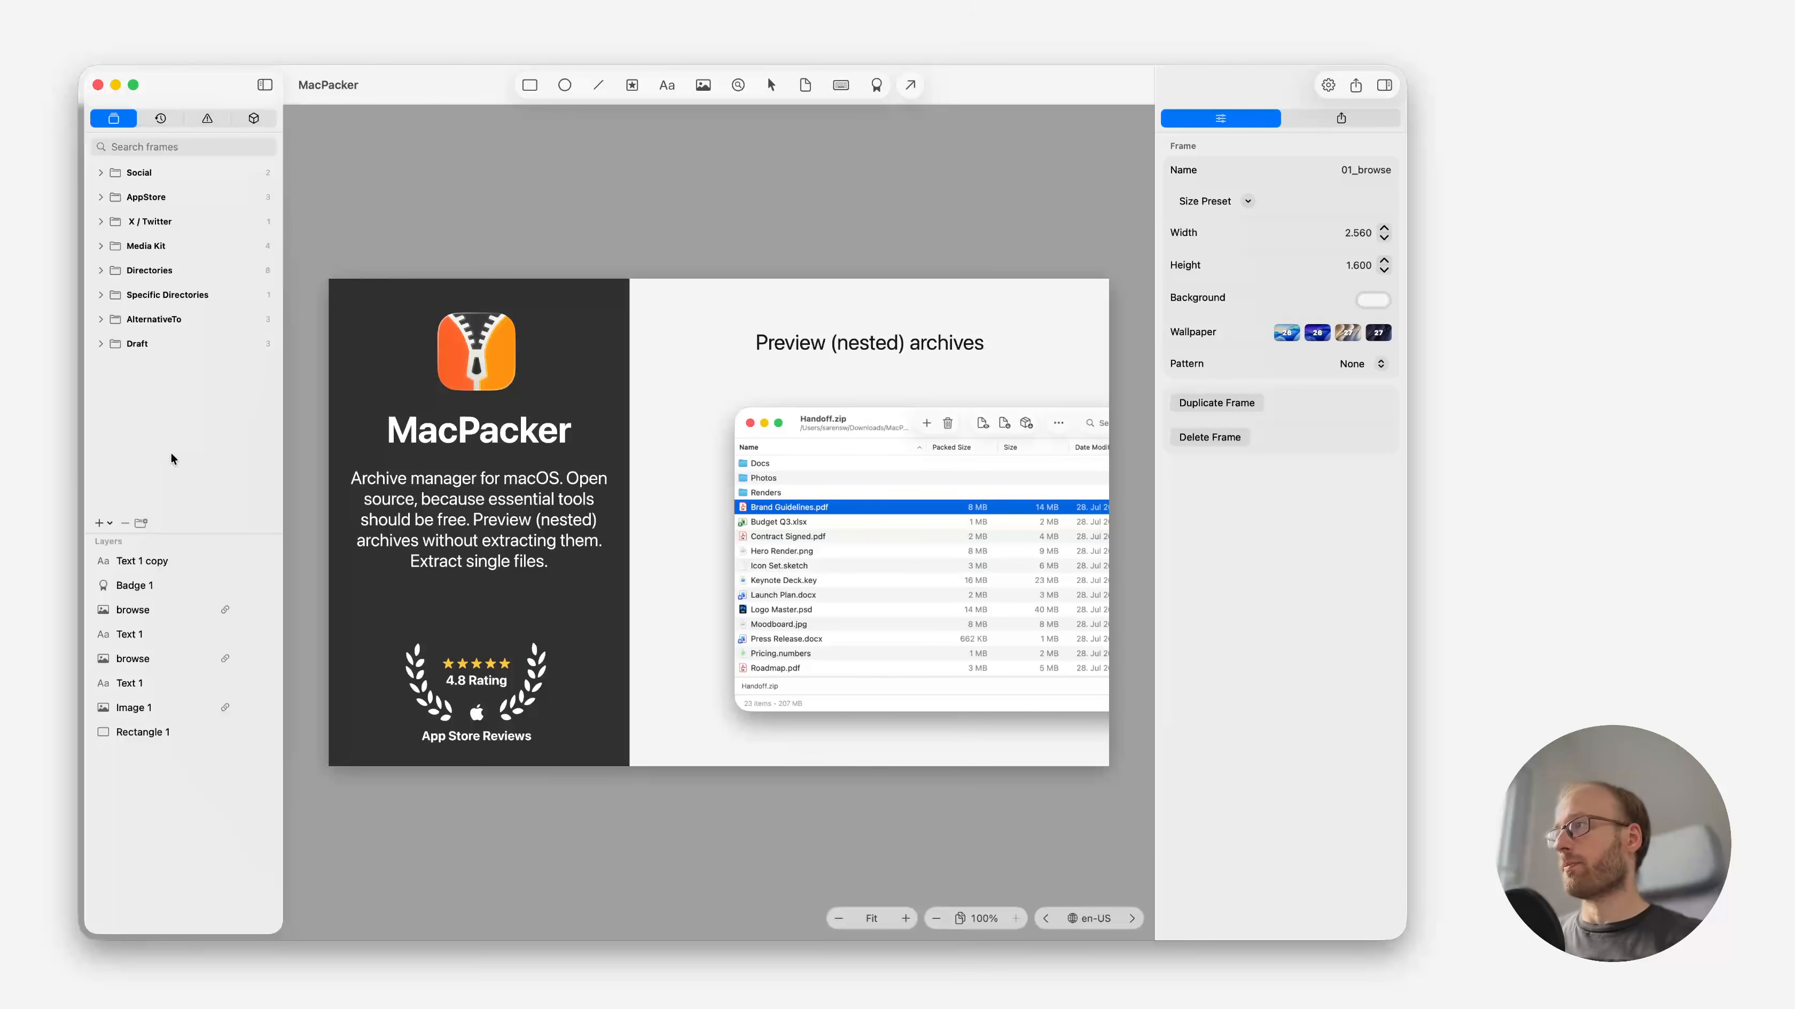
Create a new frame group named "AppStore New".
click(141, 523)
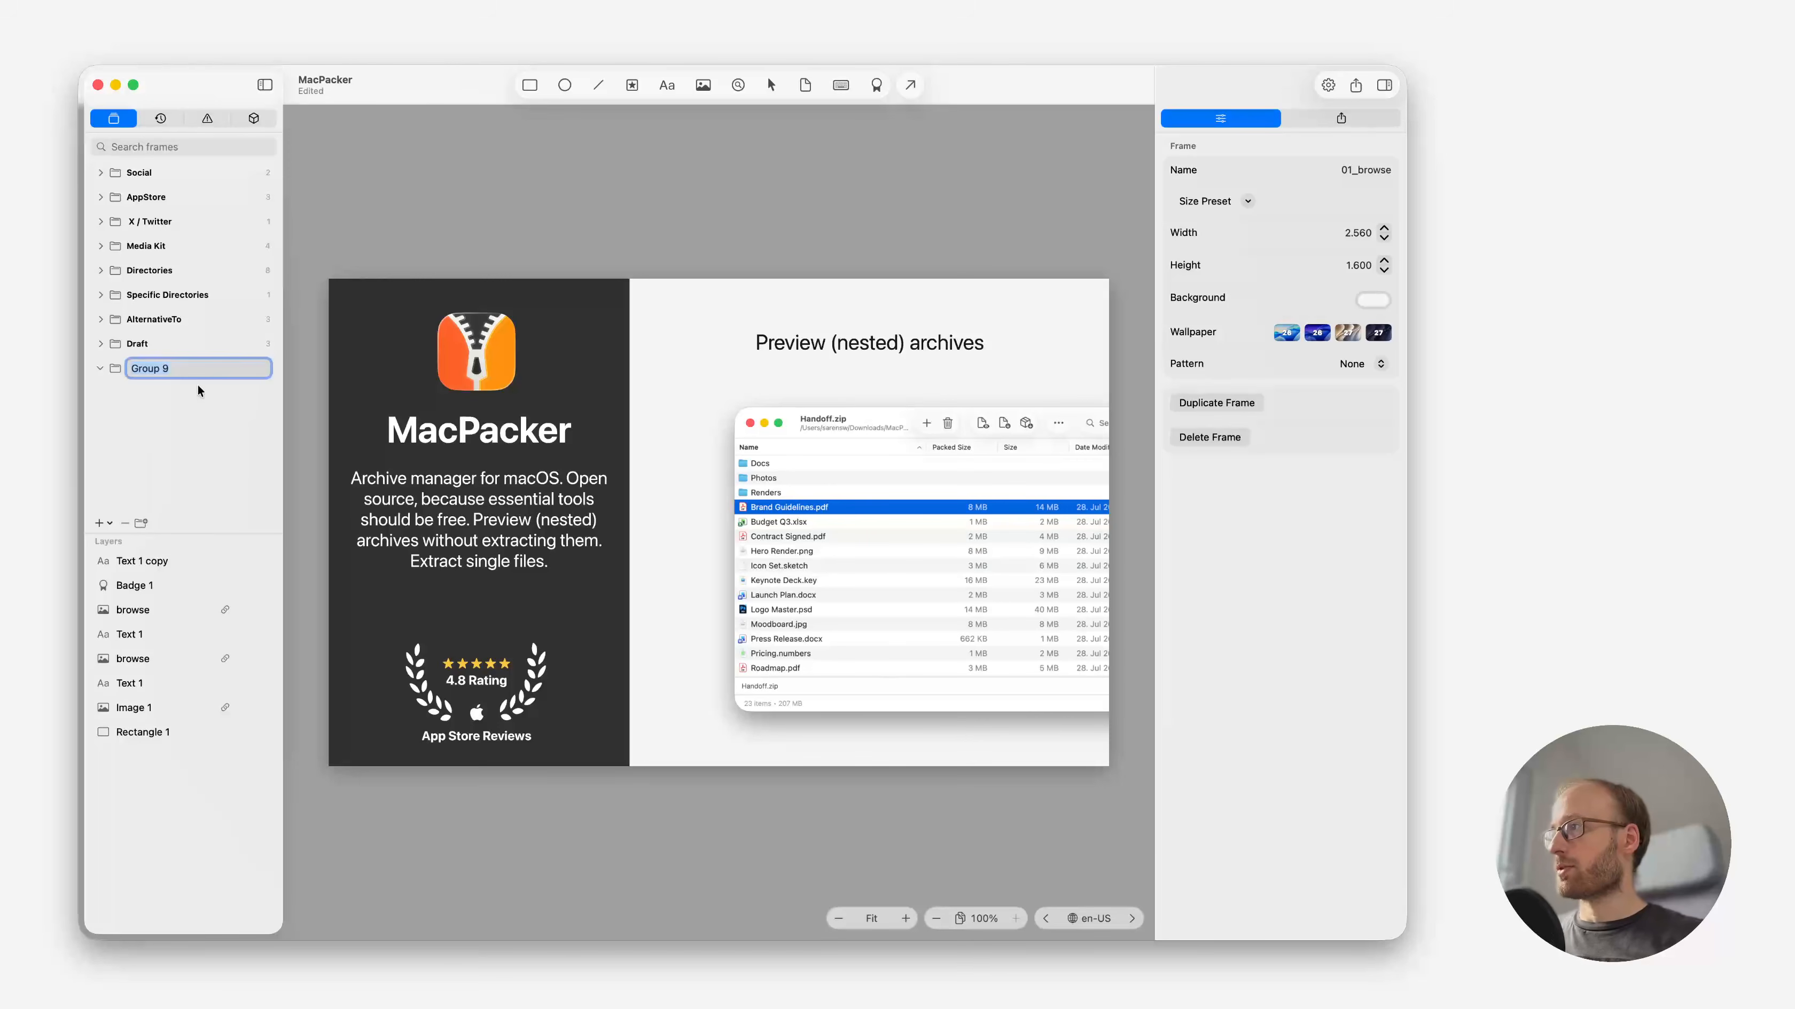
text(AppStore )
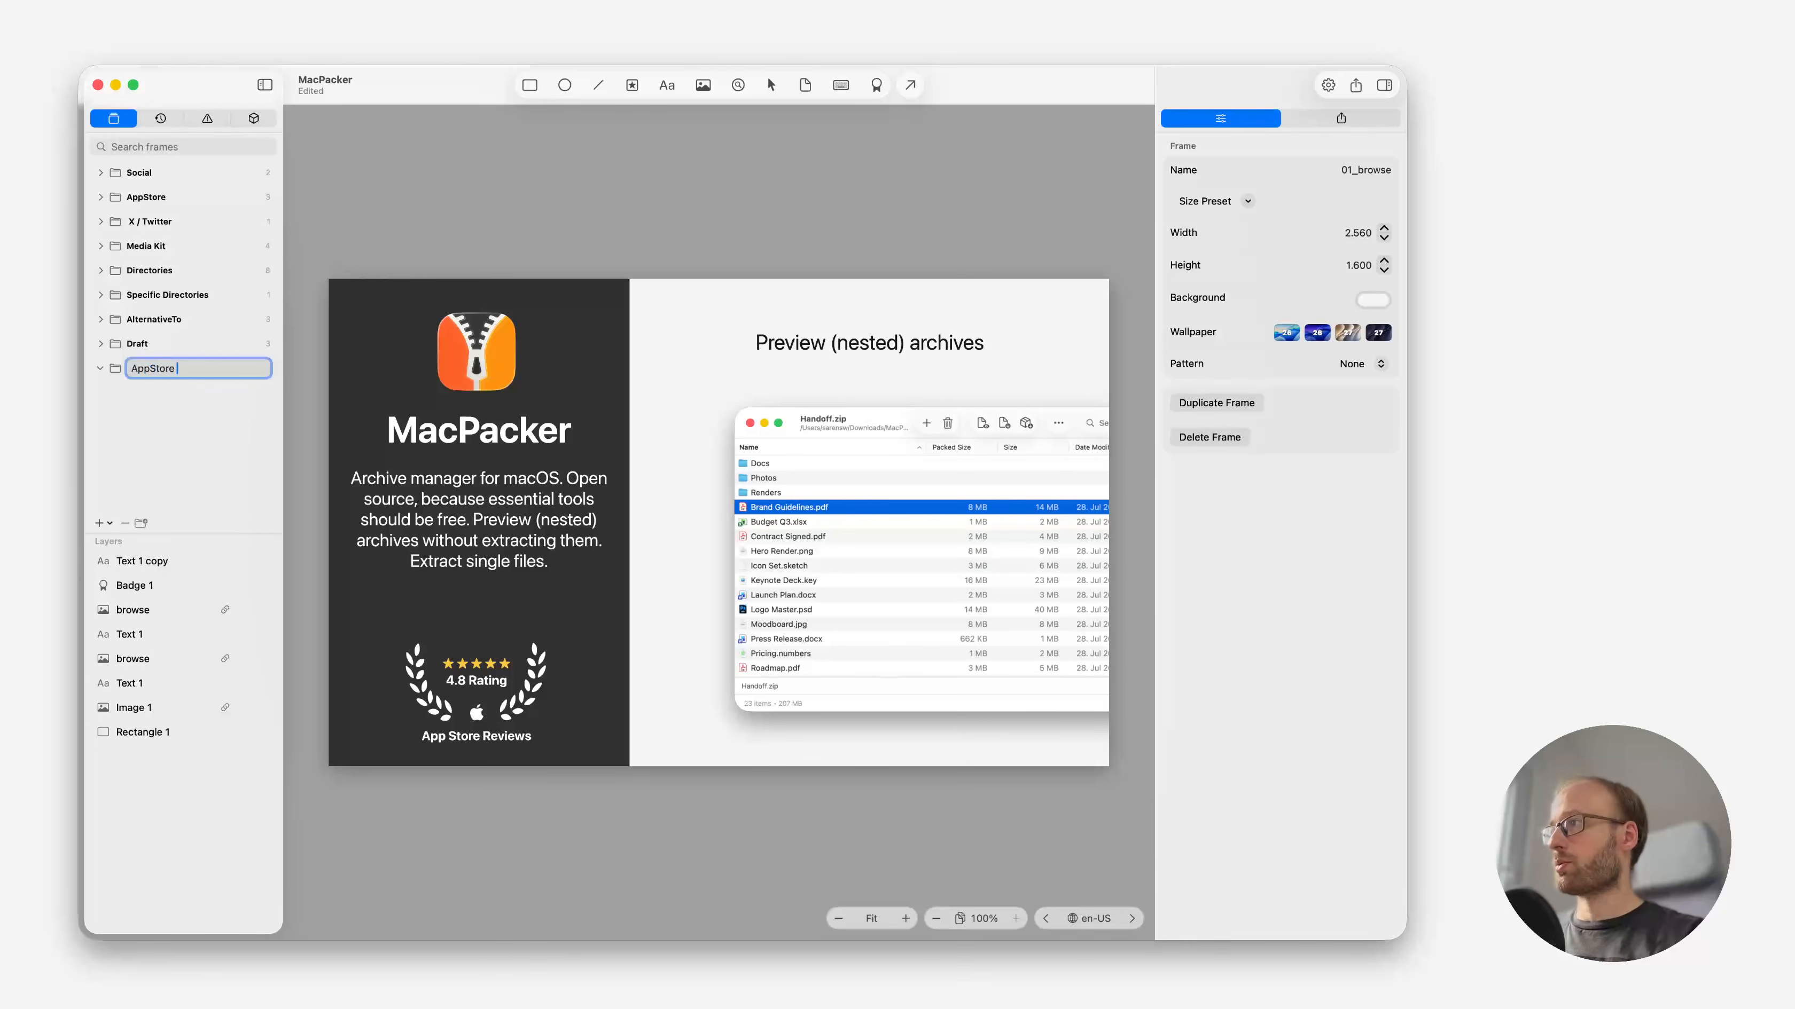
text(New)
key(Return)
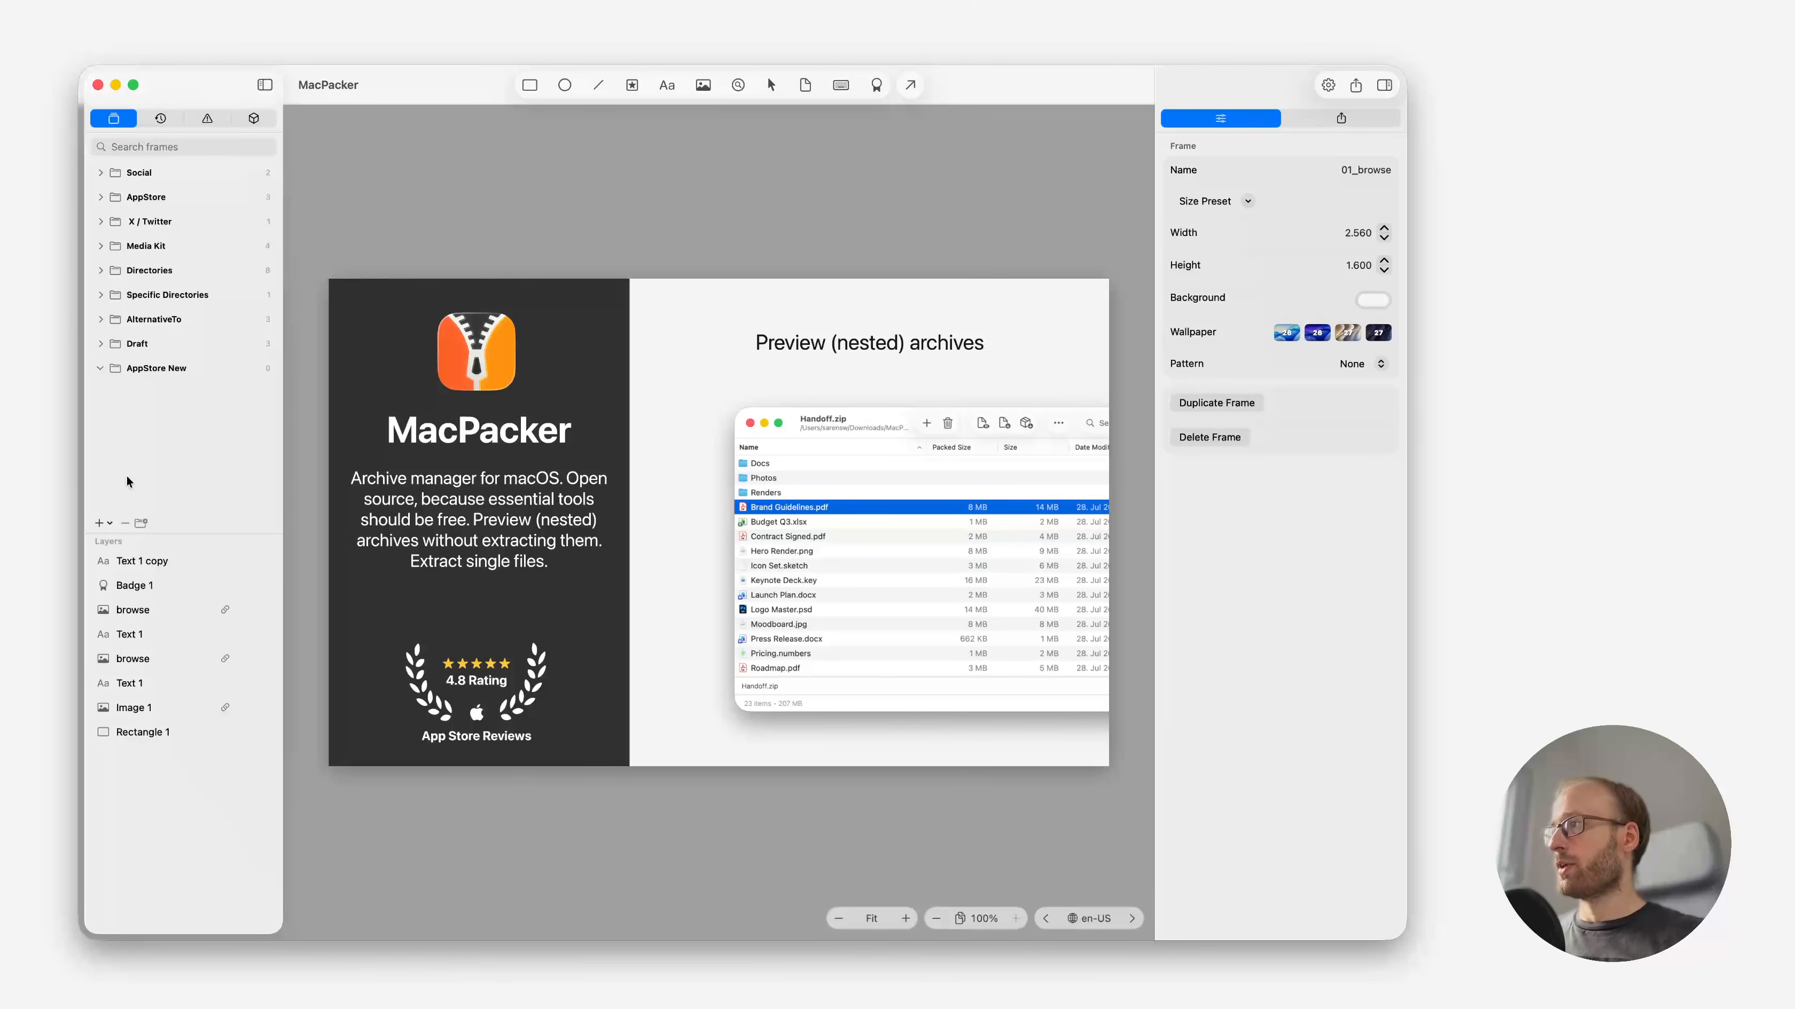
Add a Mac 2560×1600 frame, move it to the AppStore New group and collapse the old AppStore group.
click(109, 523)
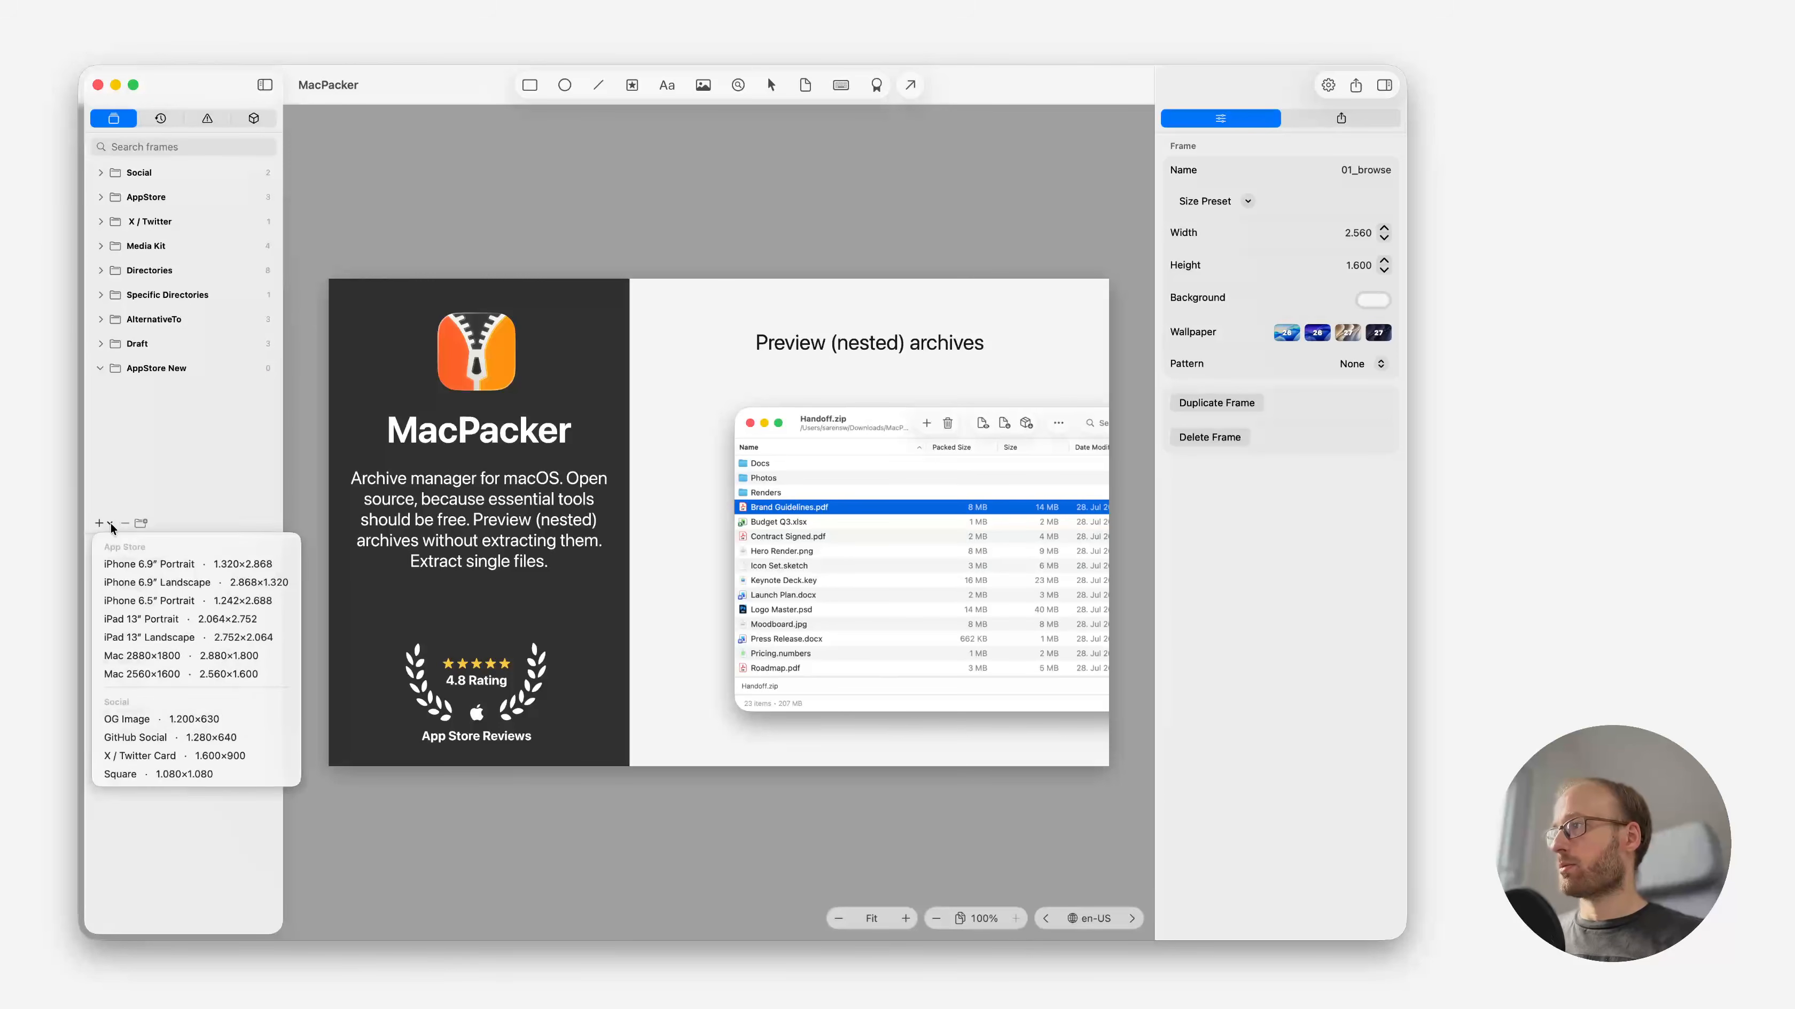
click(215, 676)
right_click(176, 362)
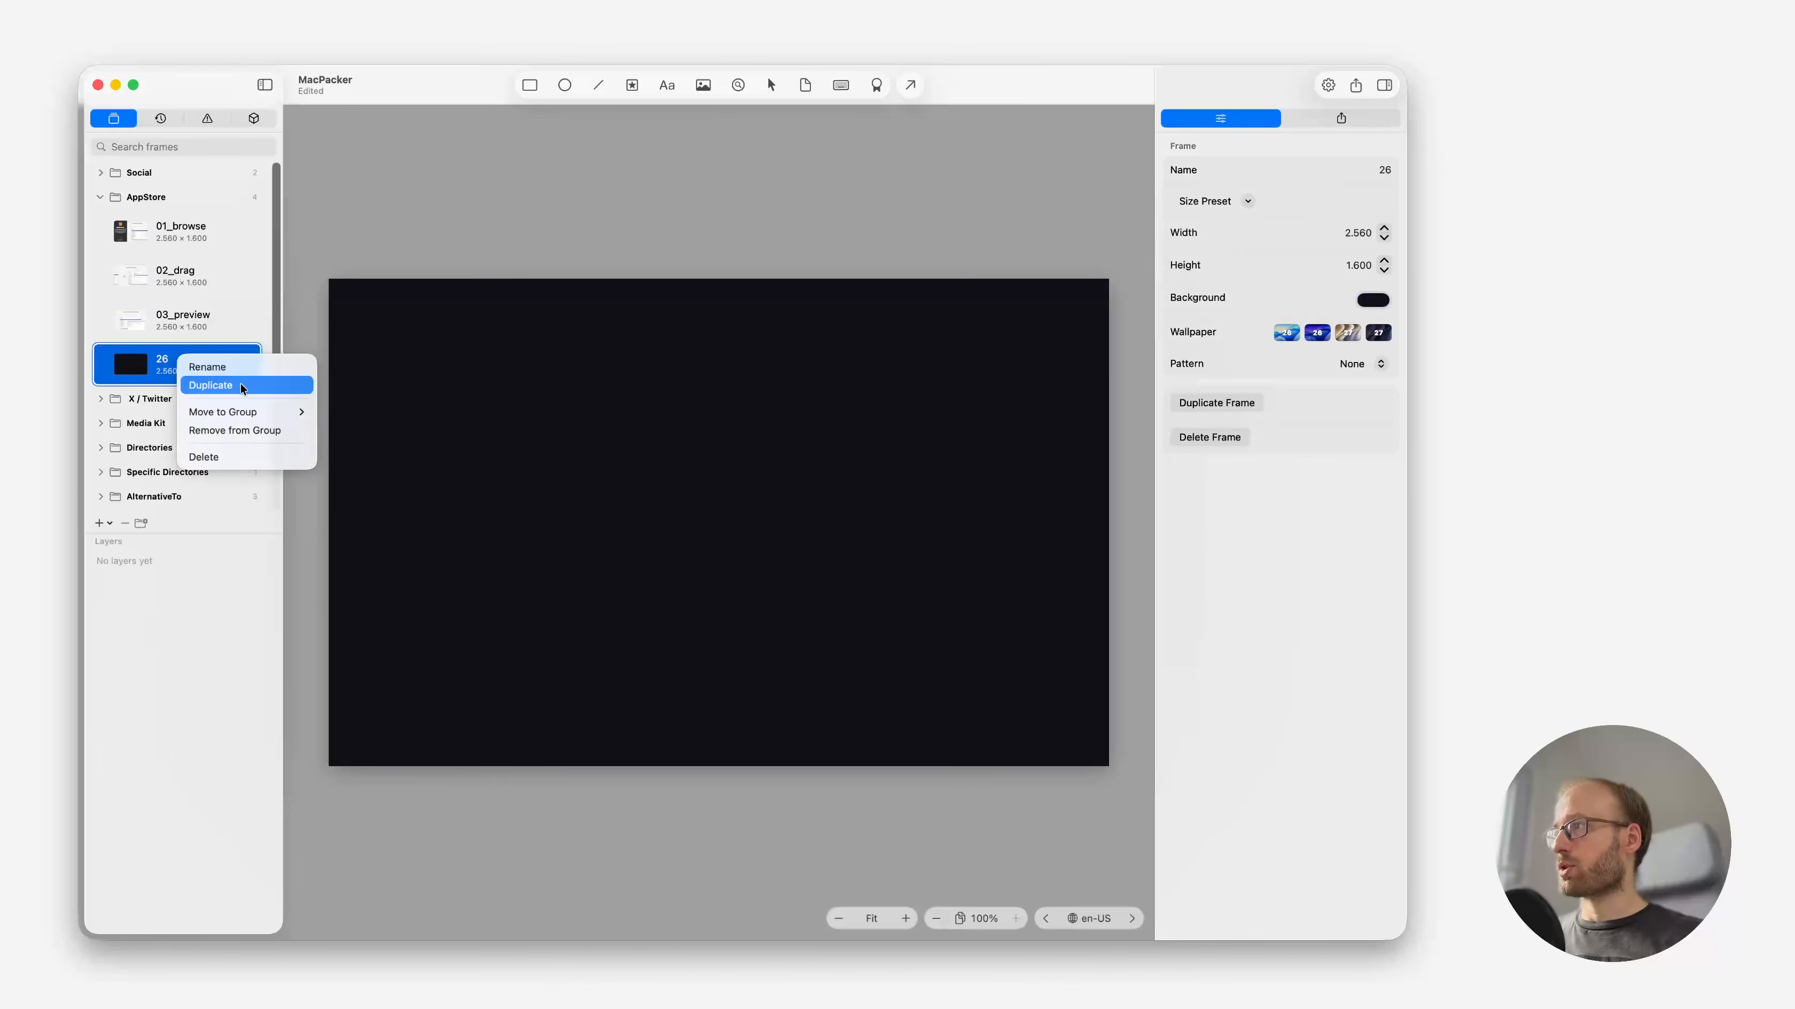
mouse_move(265, 412)
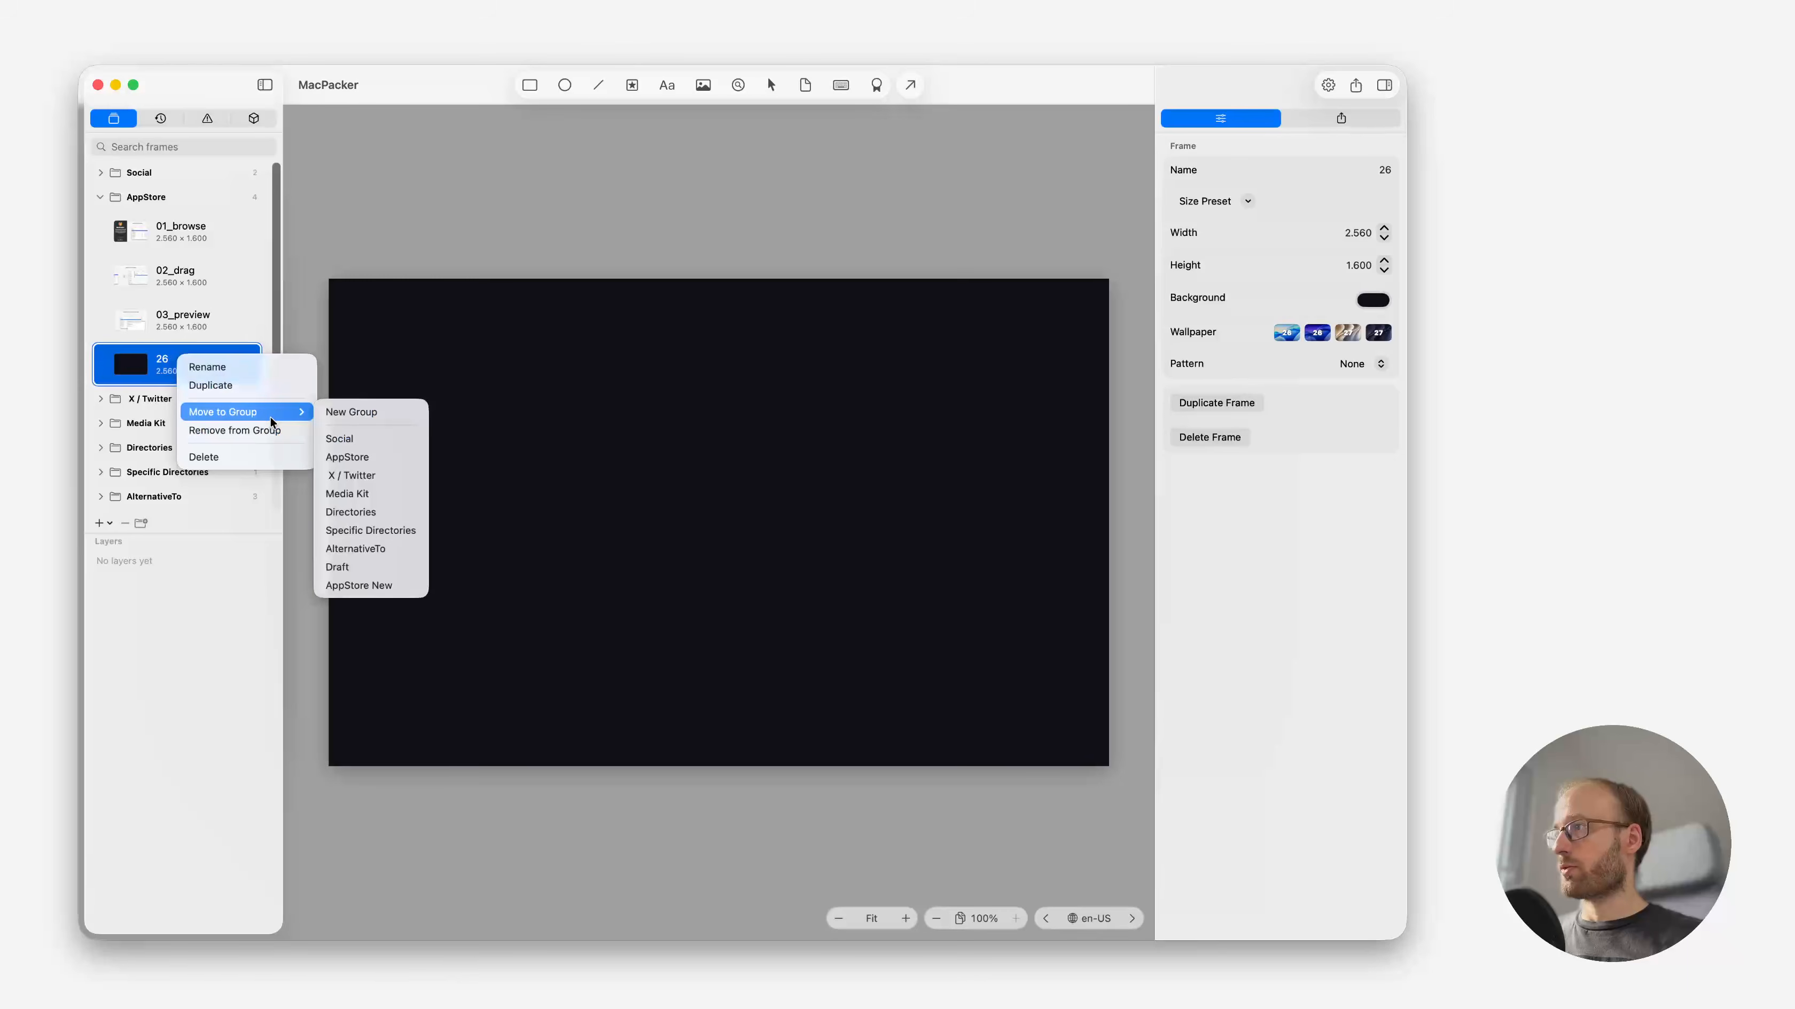
click(358, 585)
click(100, 197)
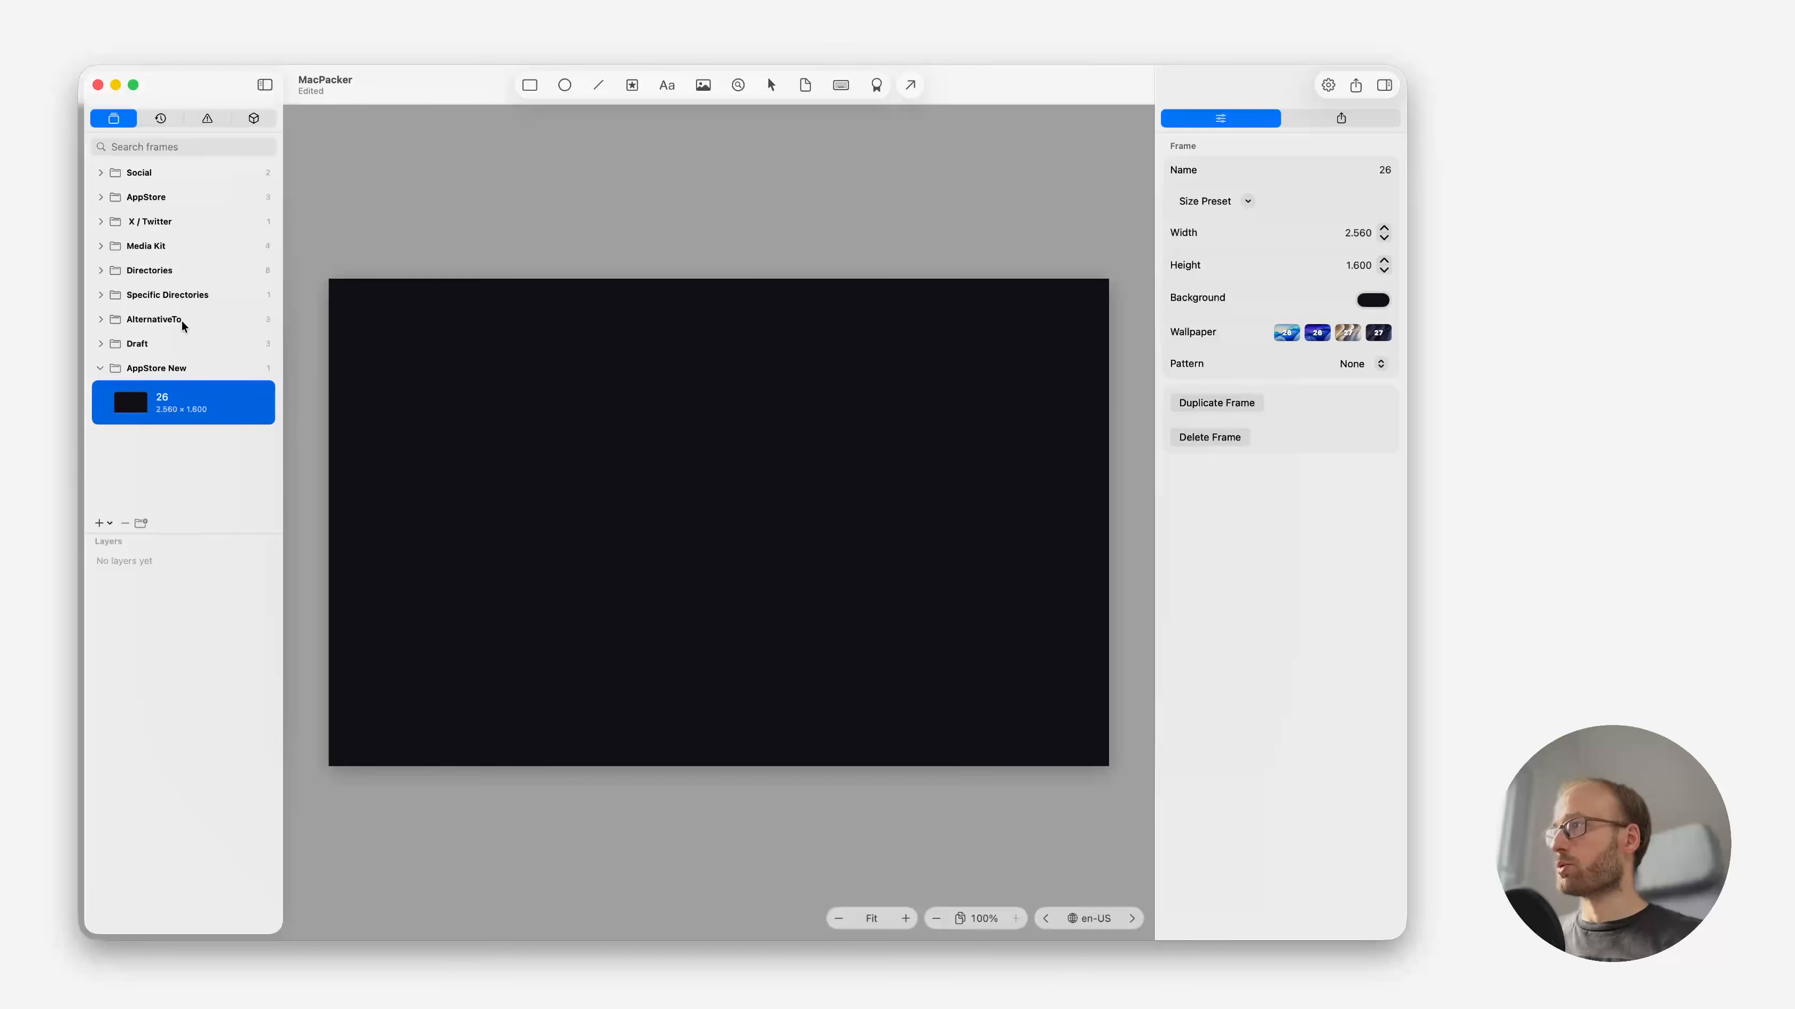
Set the new frame's background to white at 100% grayscale brightness, apply the beige and purple curved-wave wallpaper, and save.
click(1370, 304)
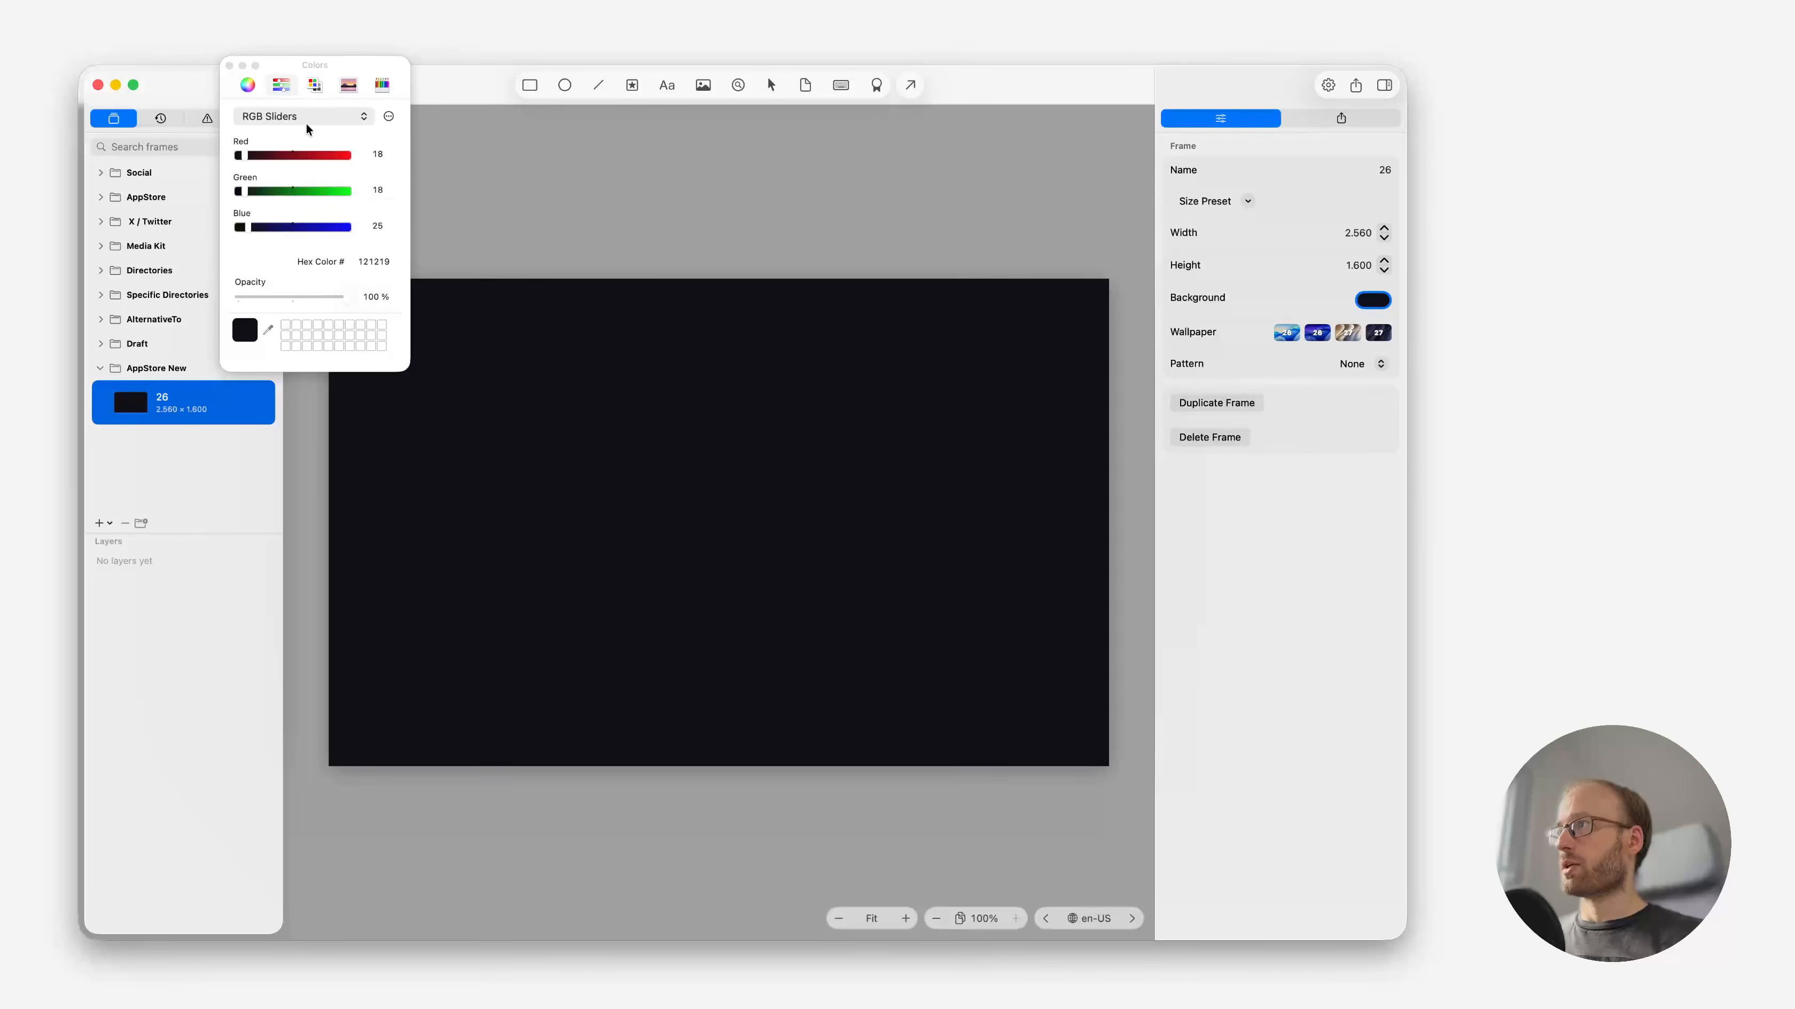
drag(282, 69, 329, 119)
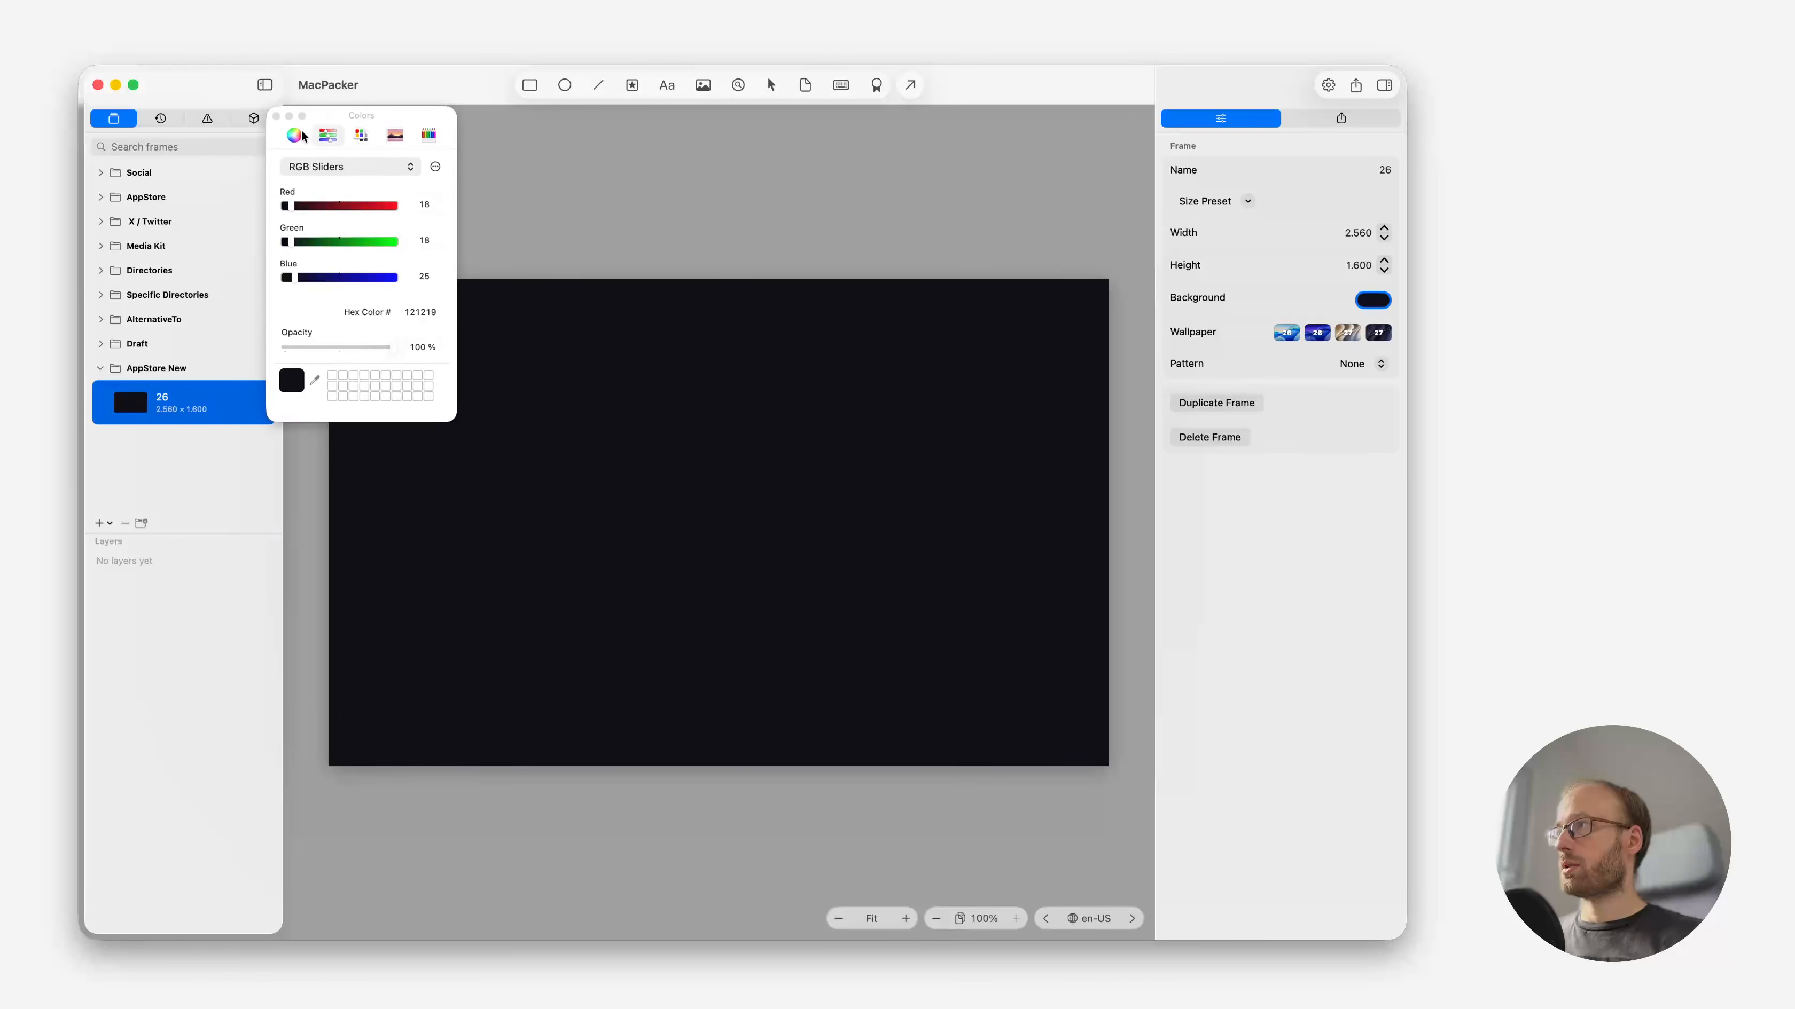
click(303, 136)
click(332, 134)
click(349, 167)
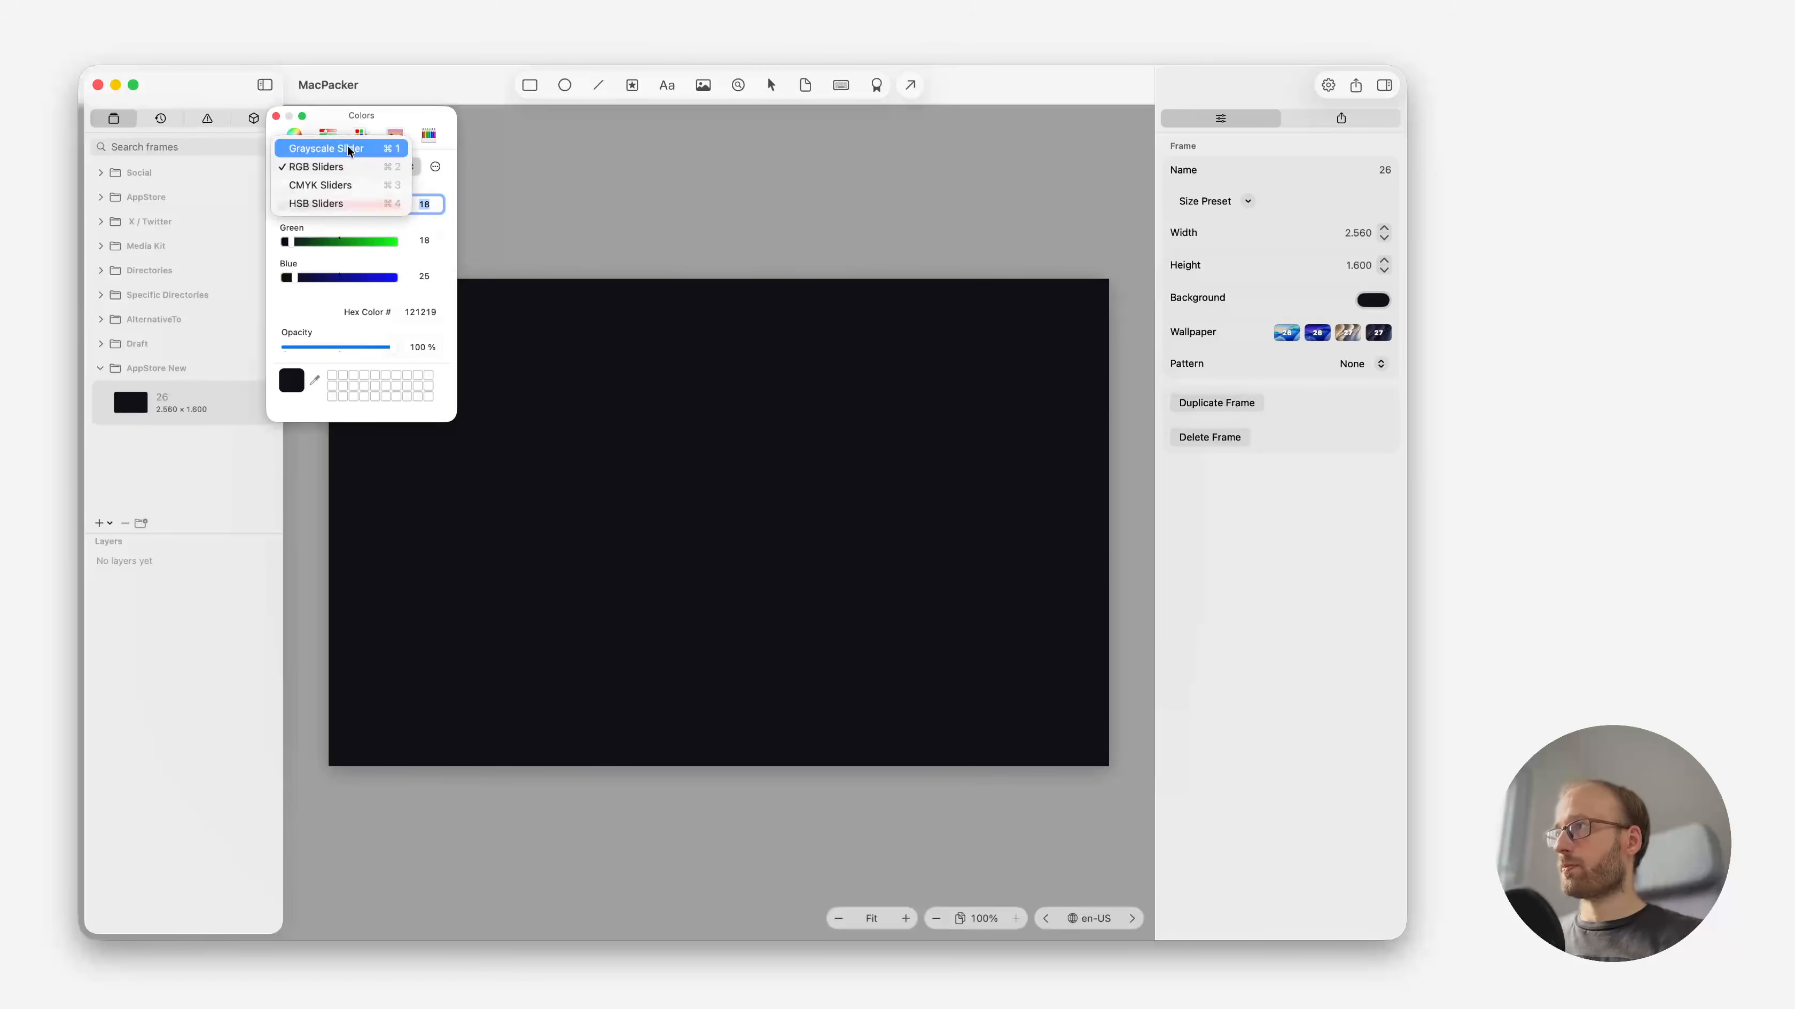
click(349, 150)
click(392, 223)
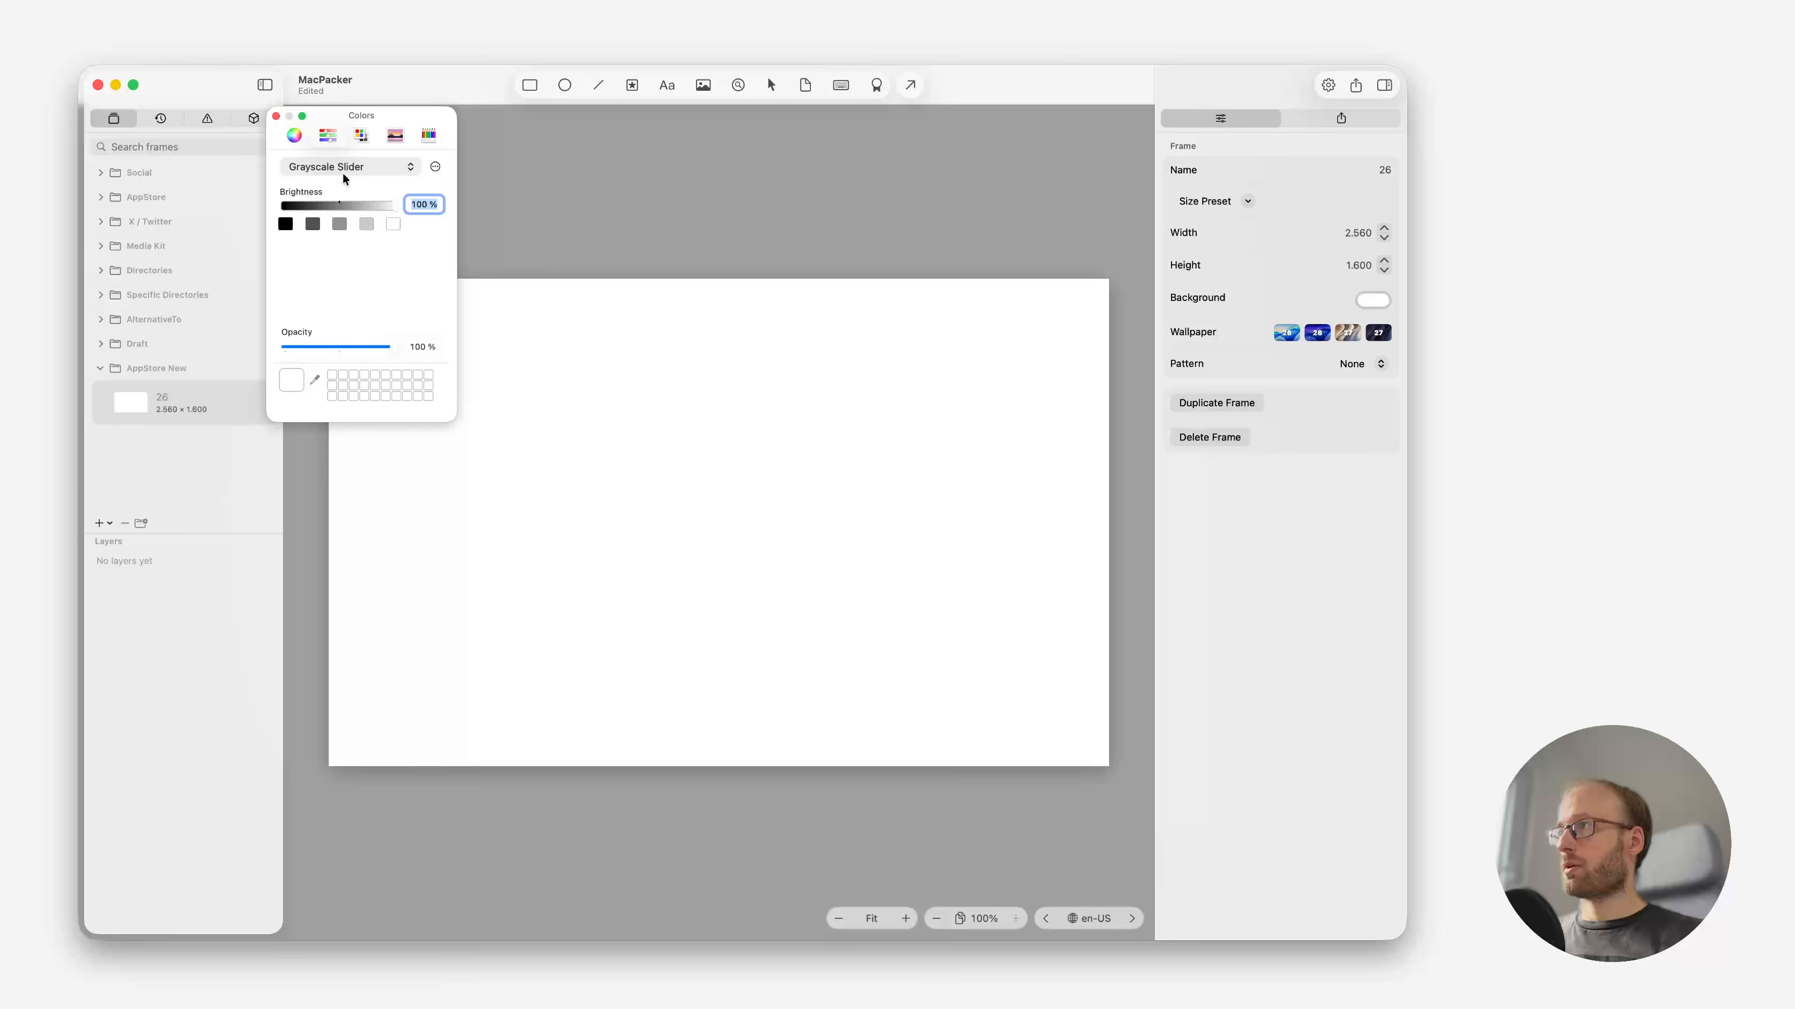
click(276, 116)
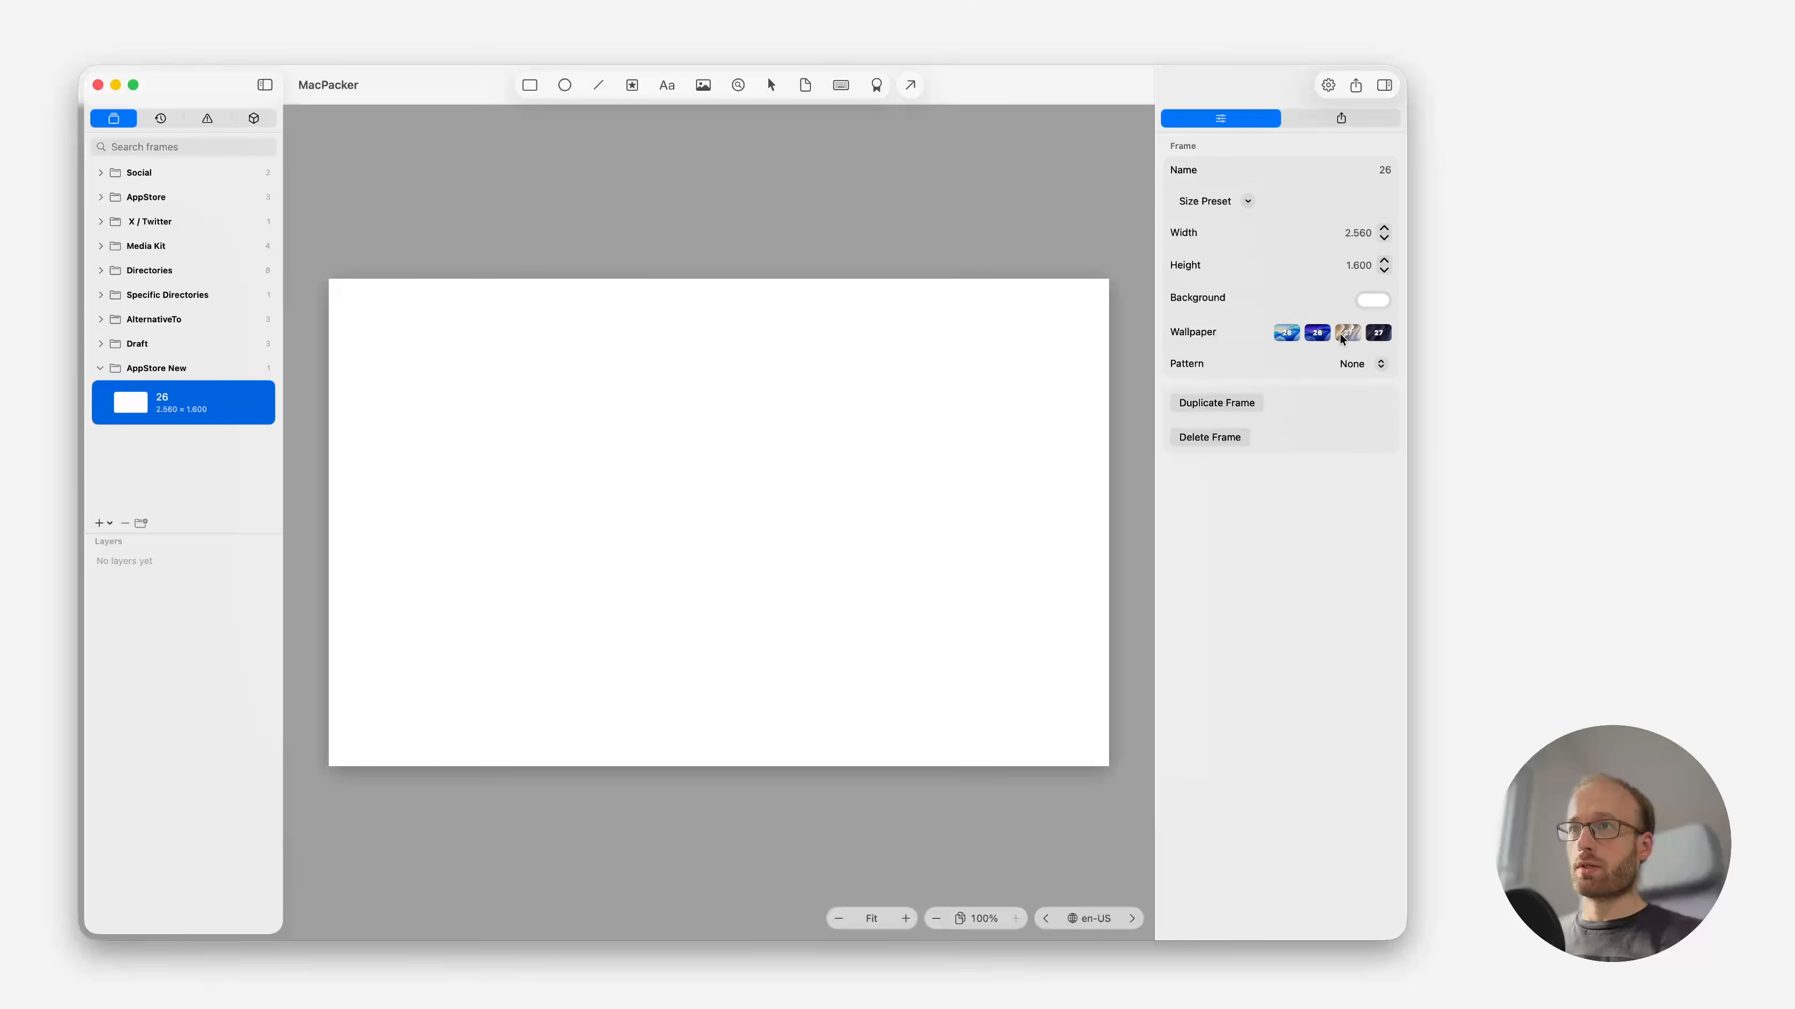
click(1347, 333)
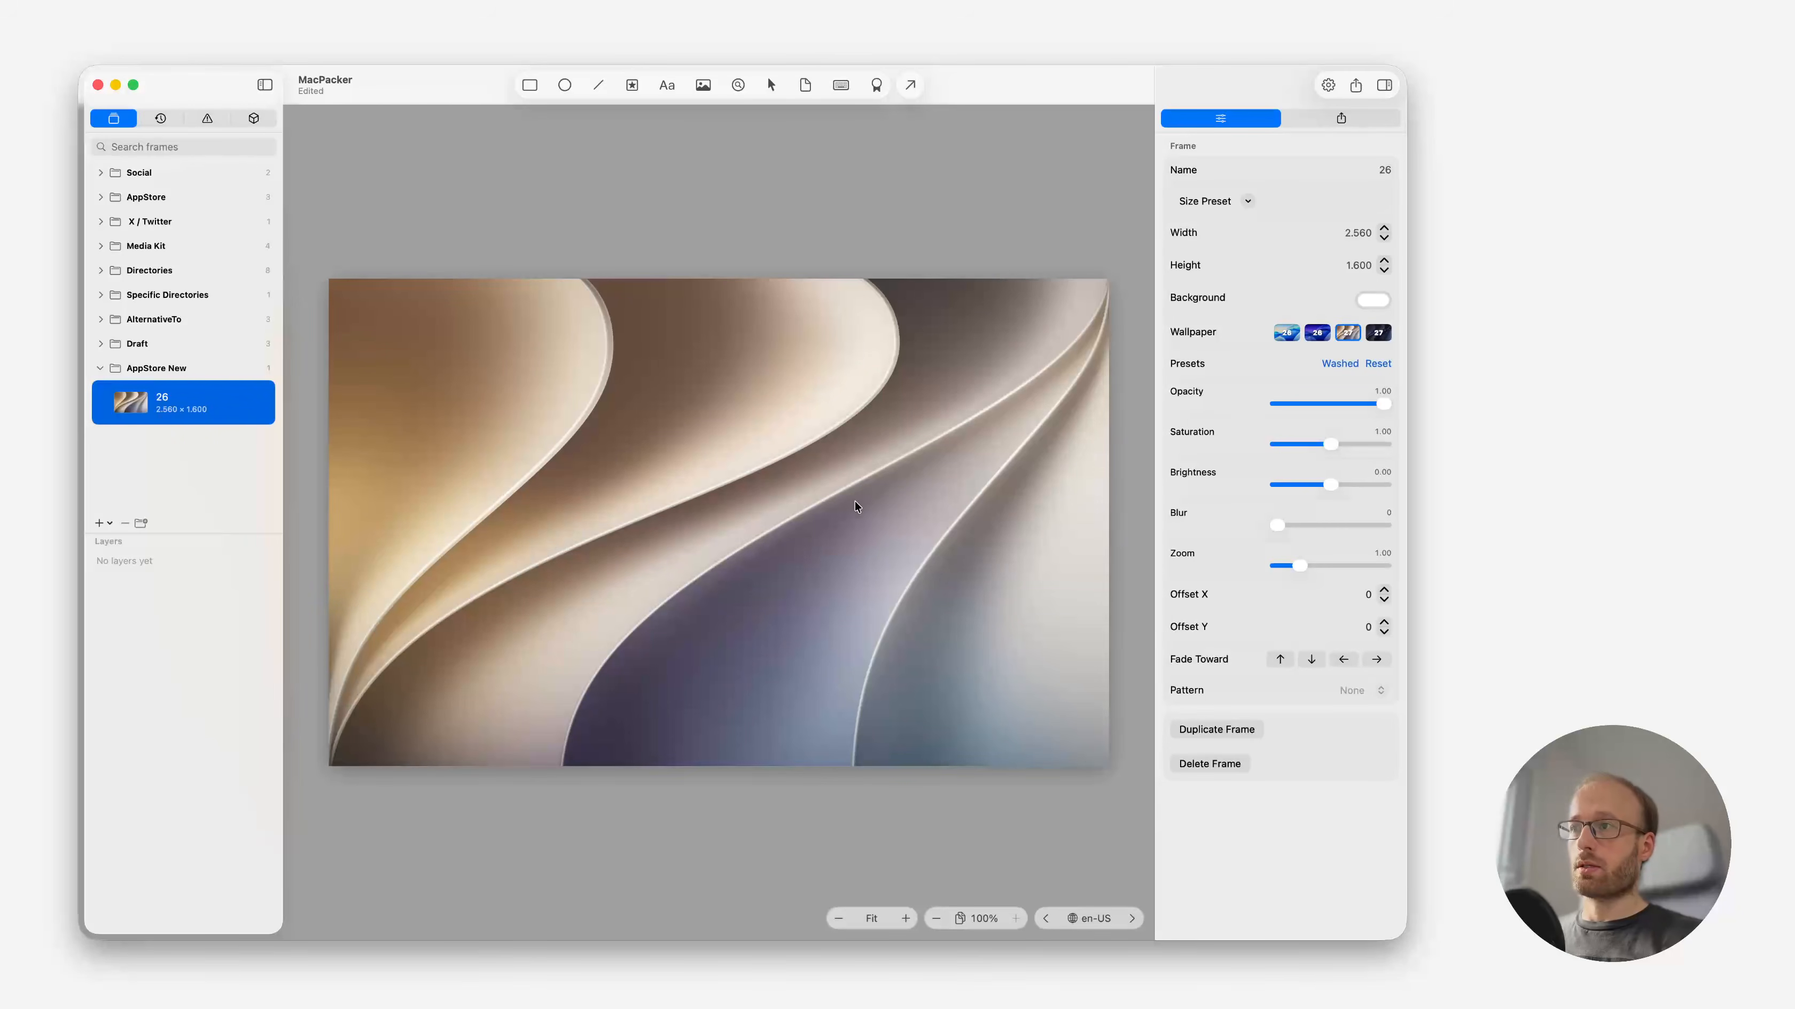
key(super+s)
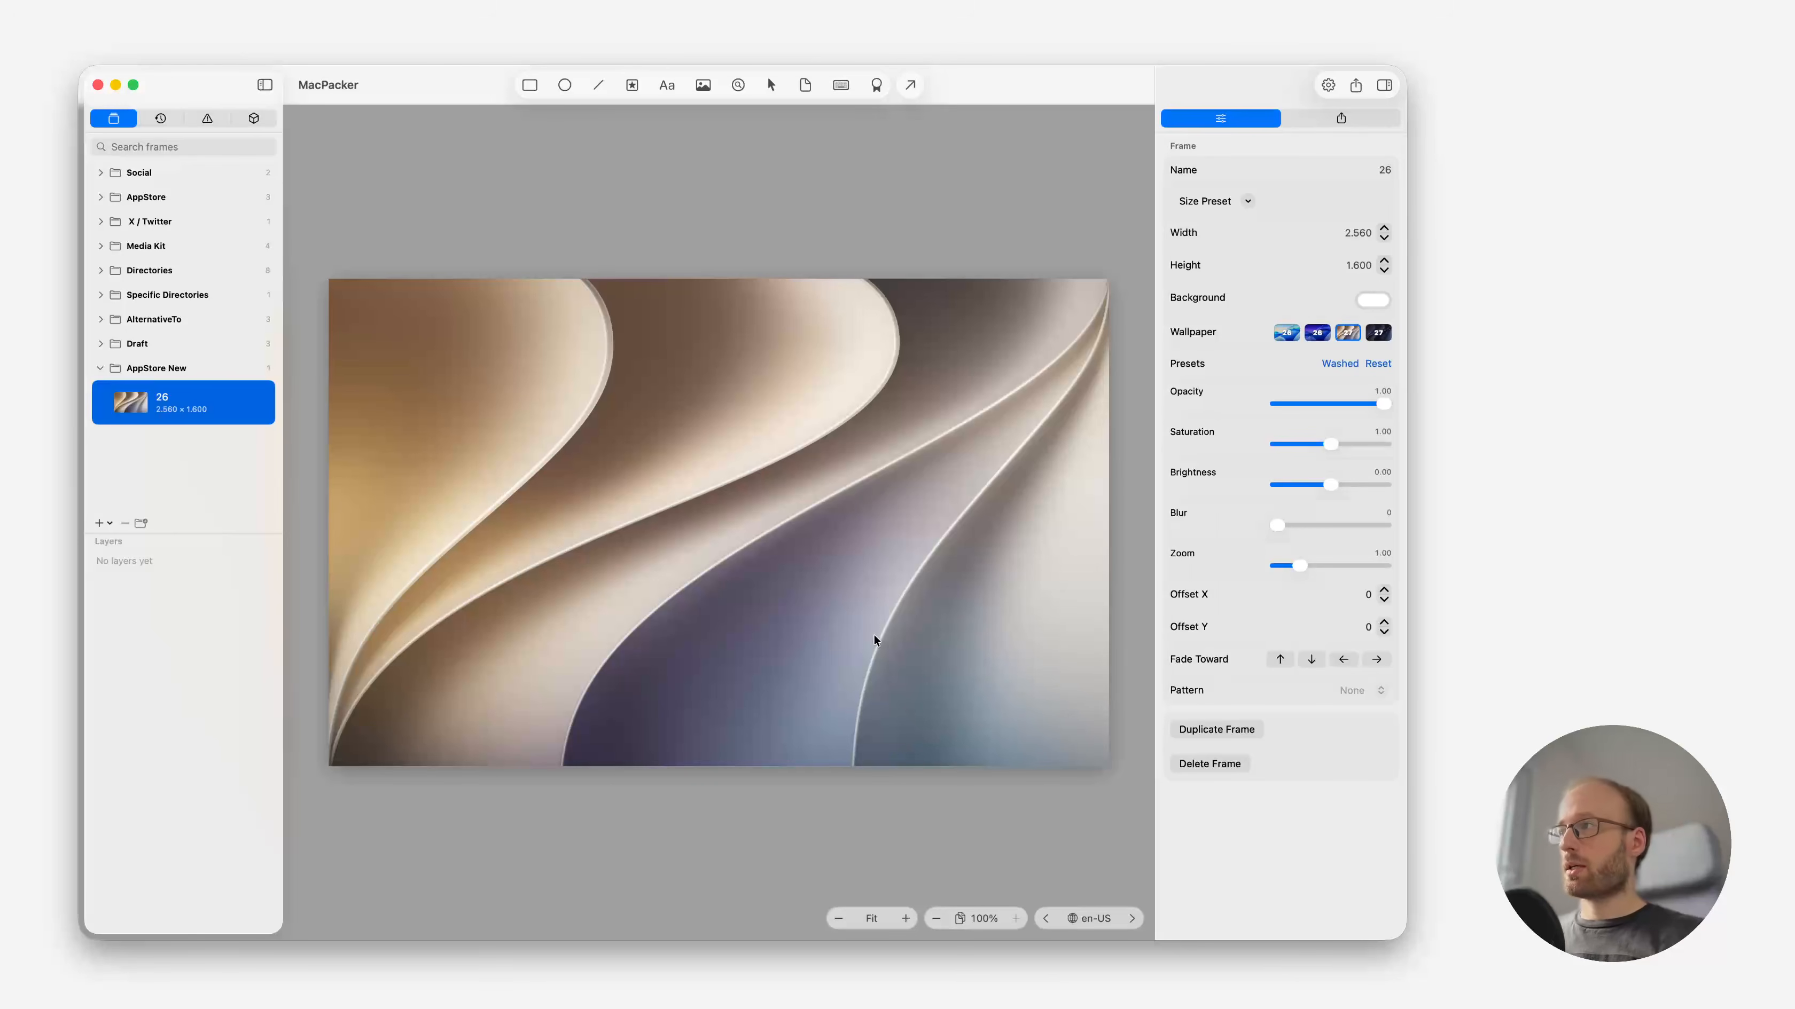
Add a text layer in the upper part of the frame reading "Open Source Archive Manager for macOS".
click(667, 85)
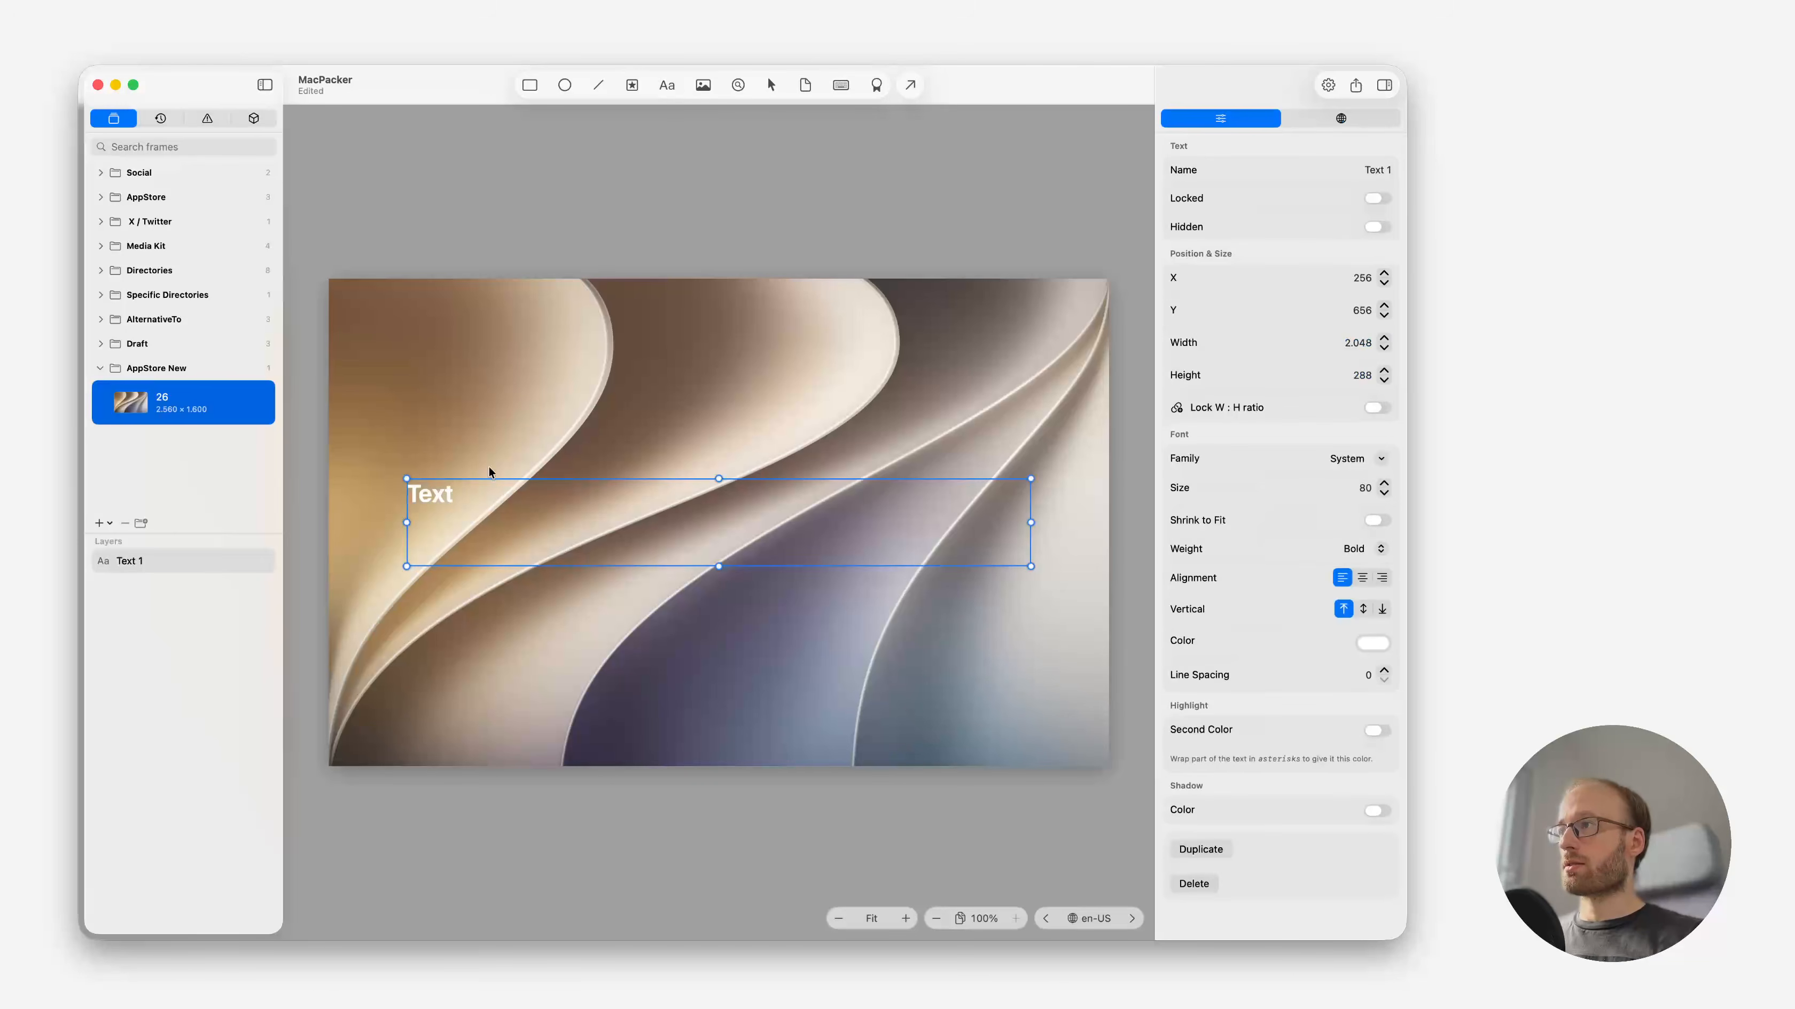
drag(446, 497, 439, 369)
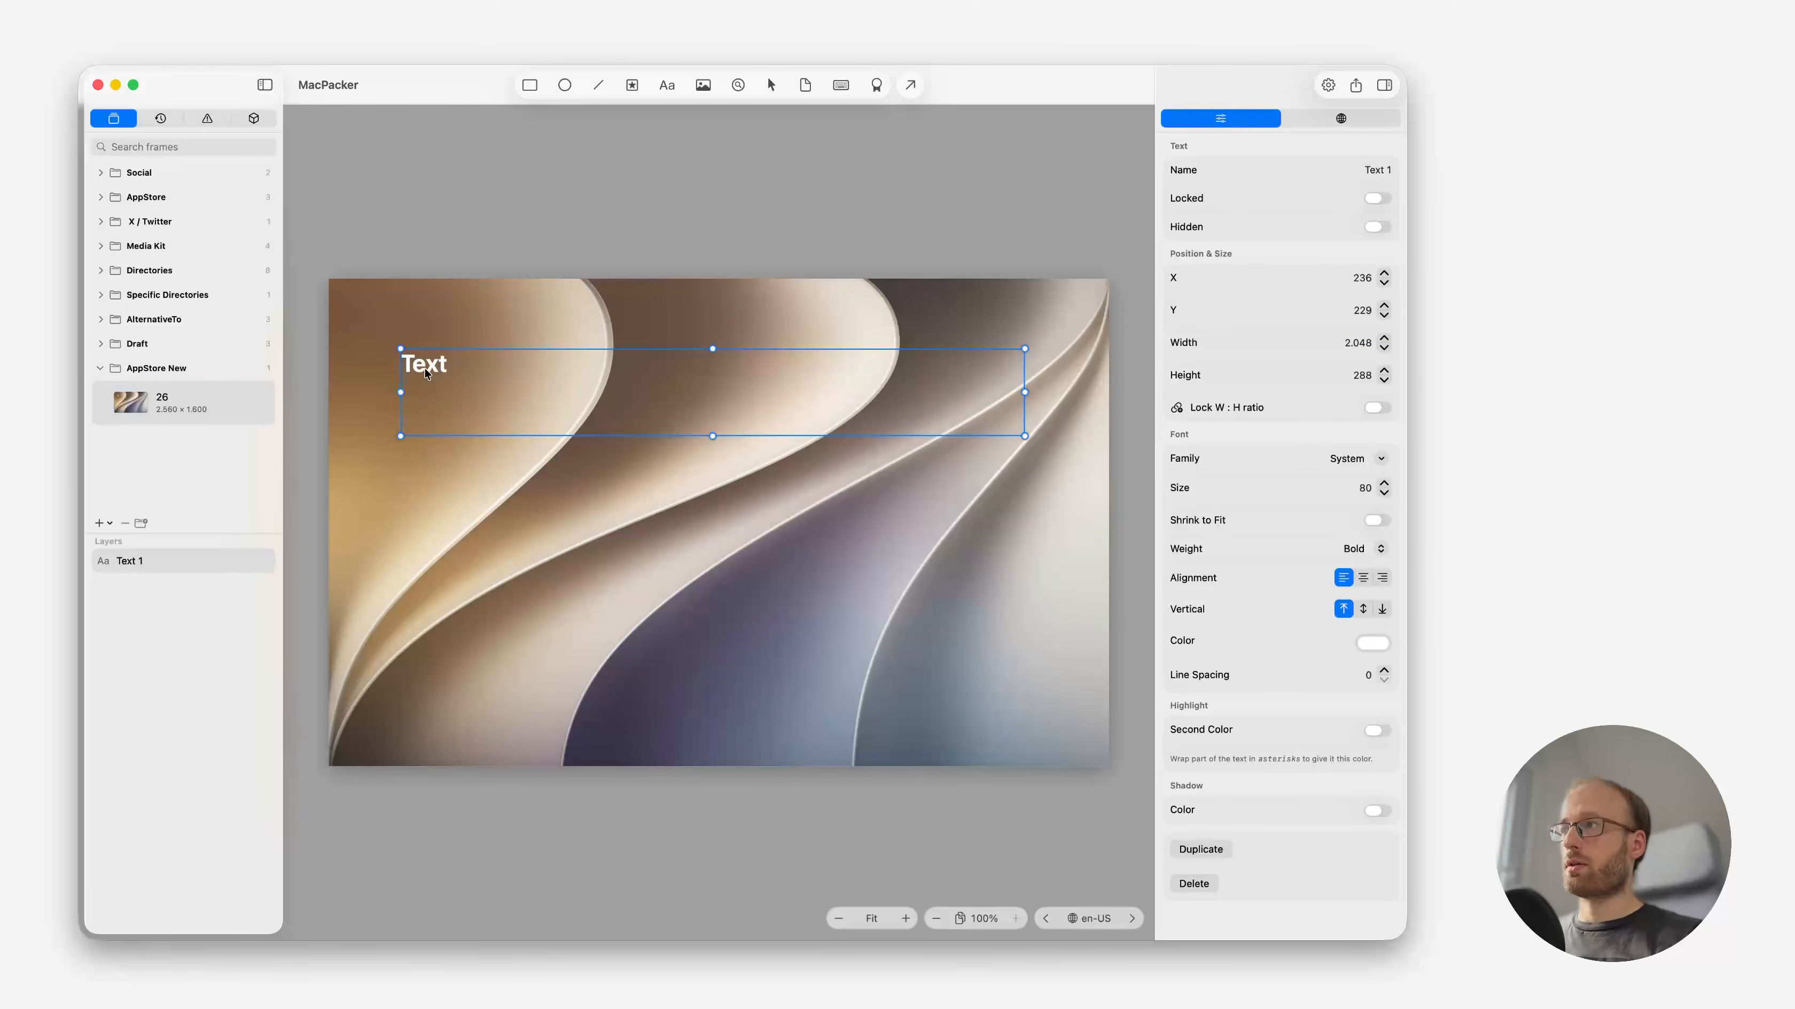
double_click(424, 367)
text(Open Sourc)
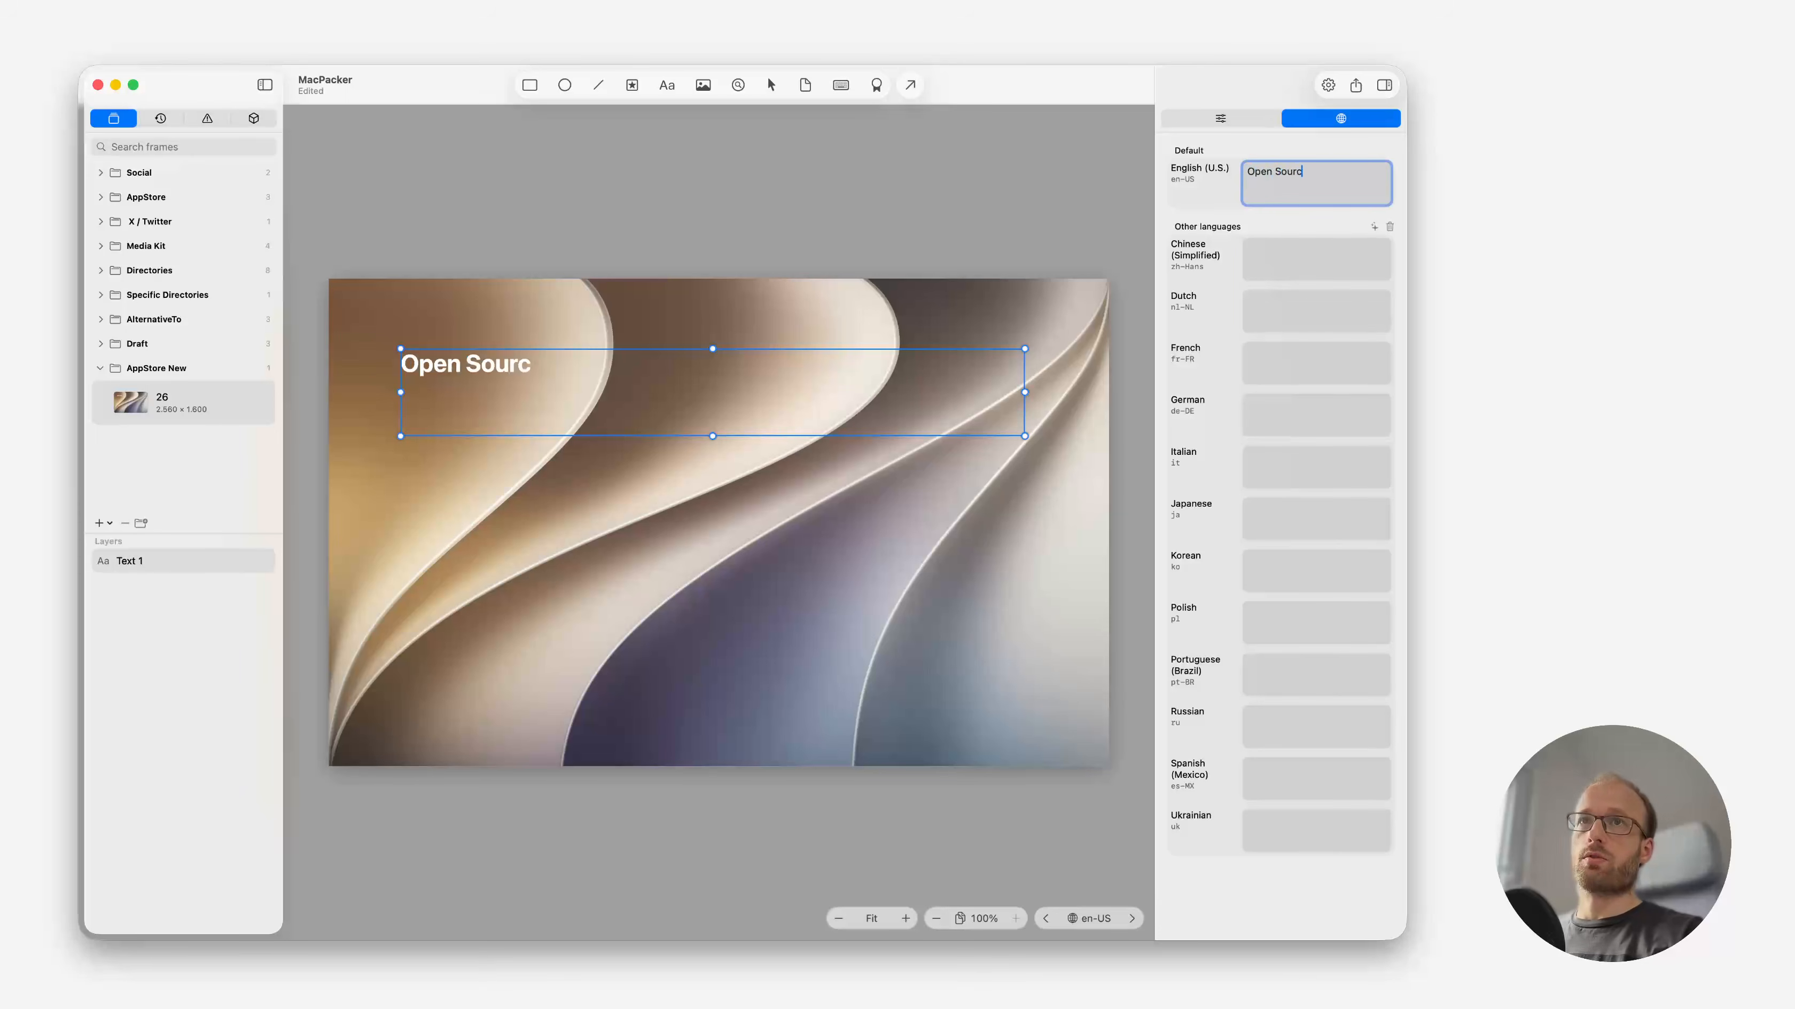
text(e Archive Manager)
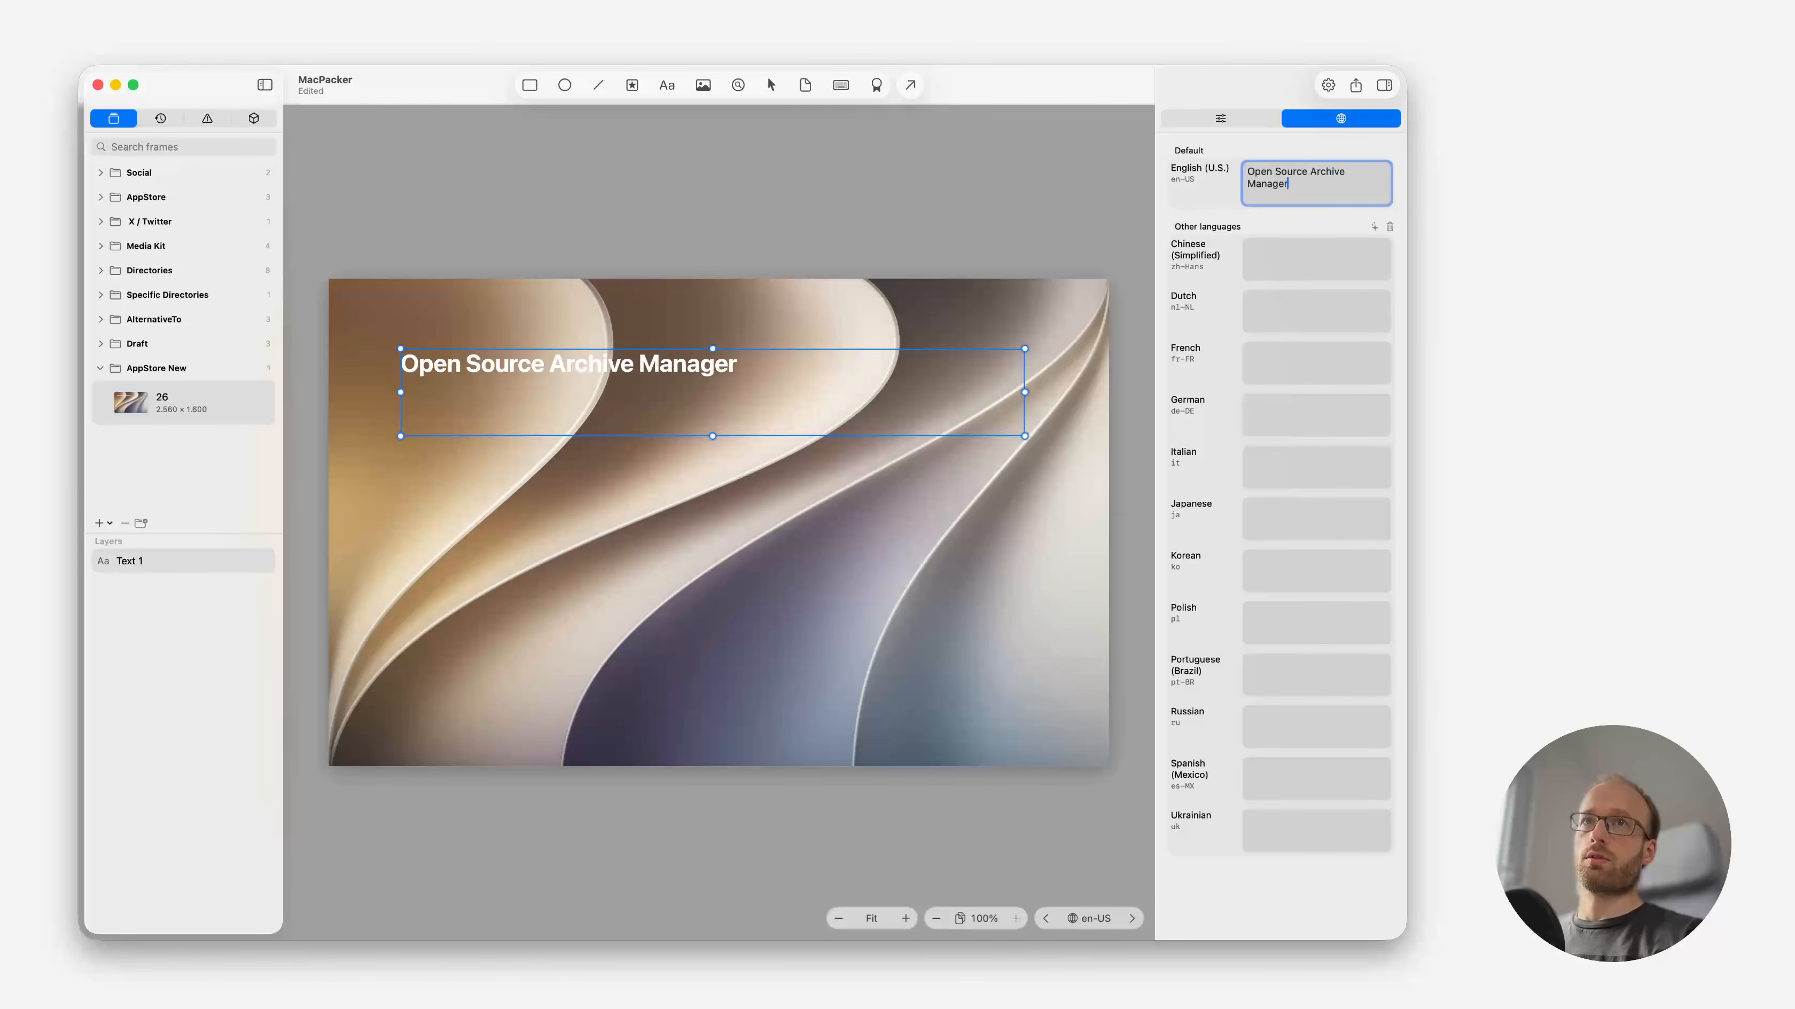
text( for macOS)
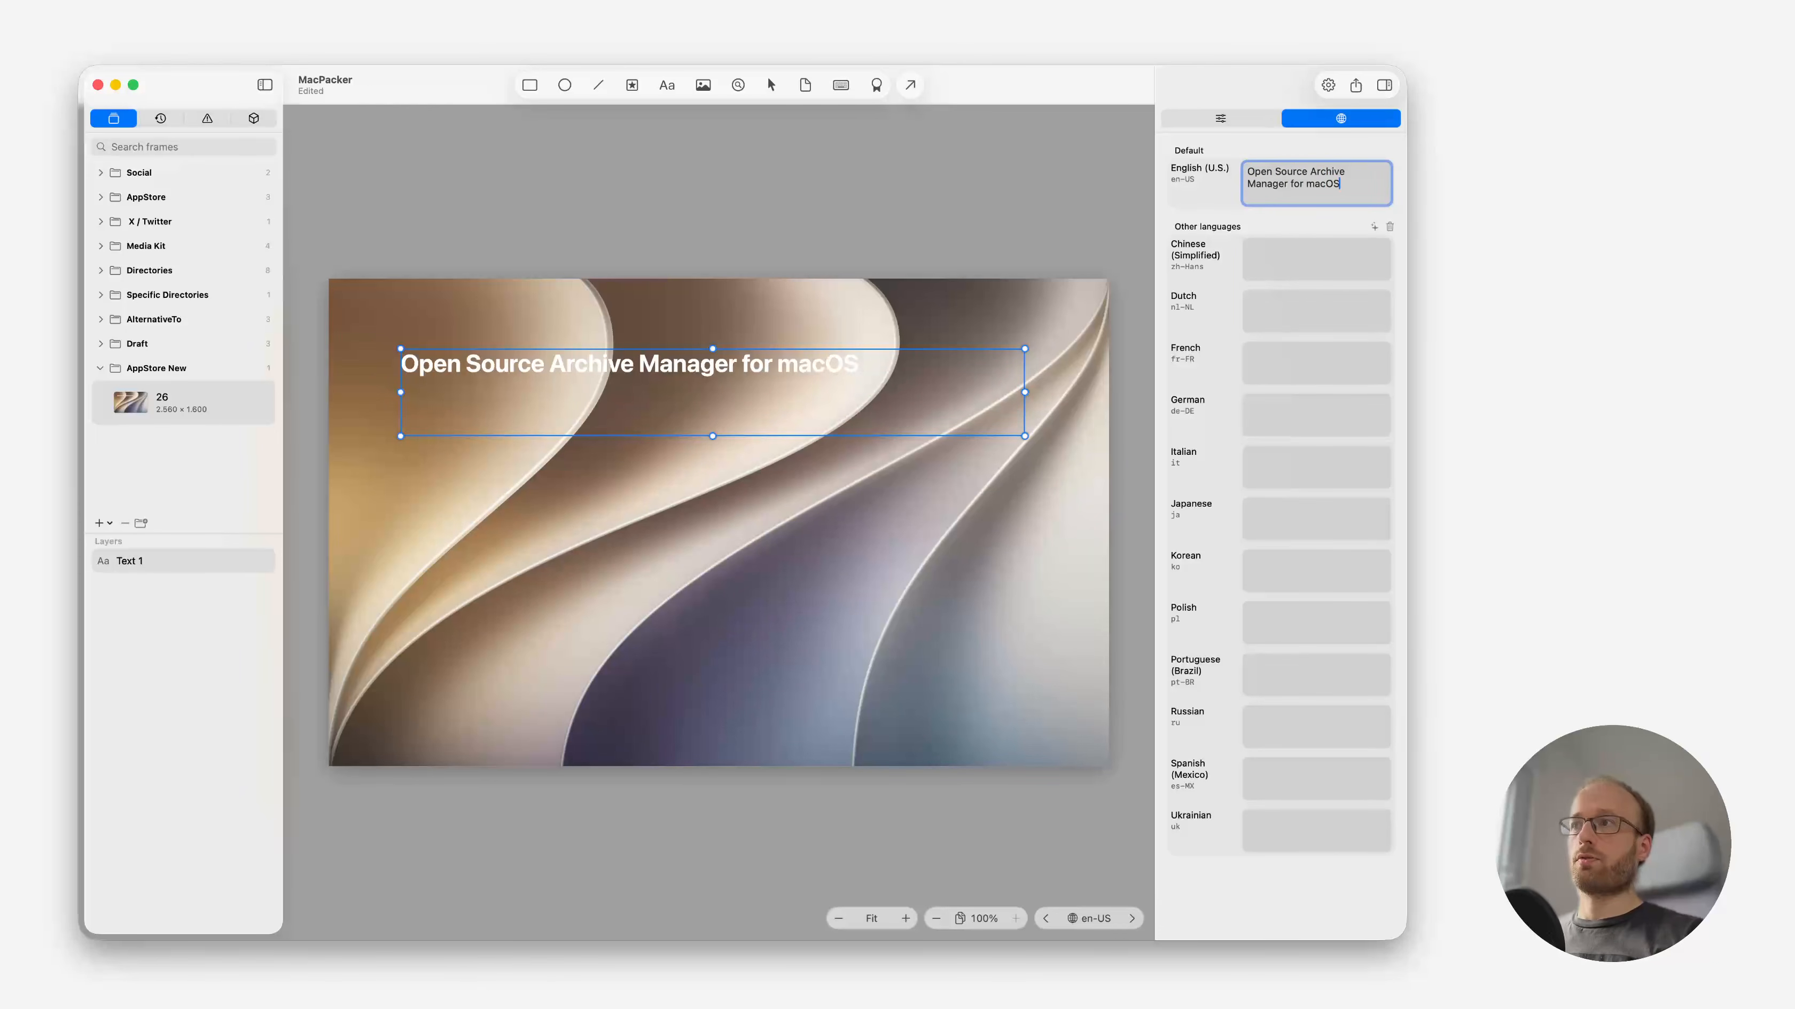
click(689, 164)
click(741, 388)
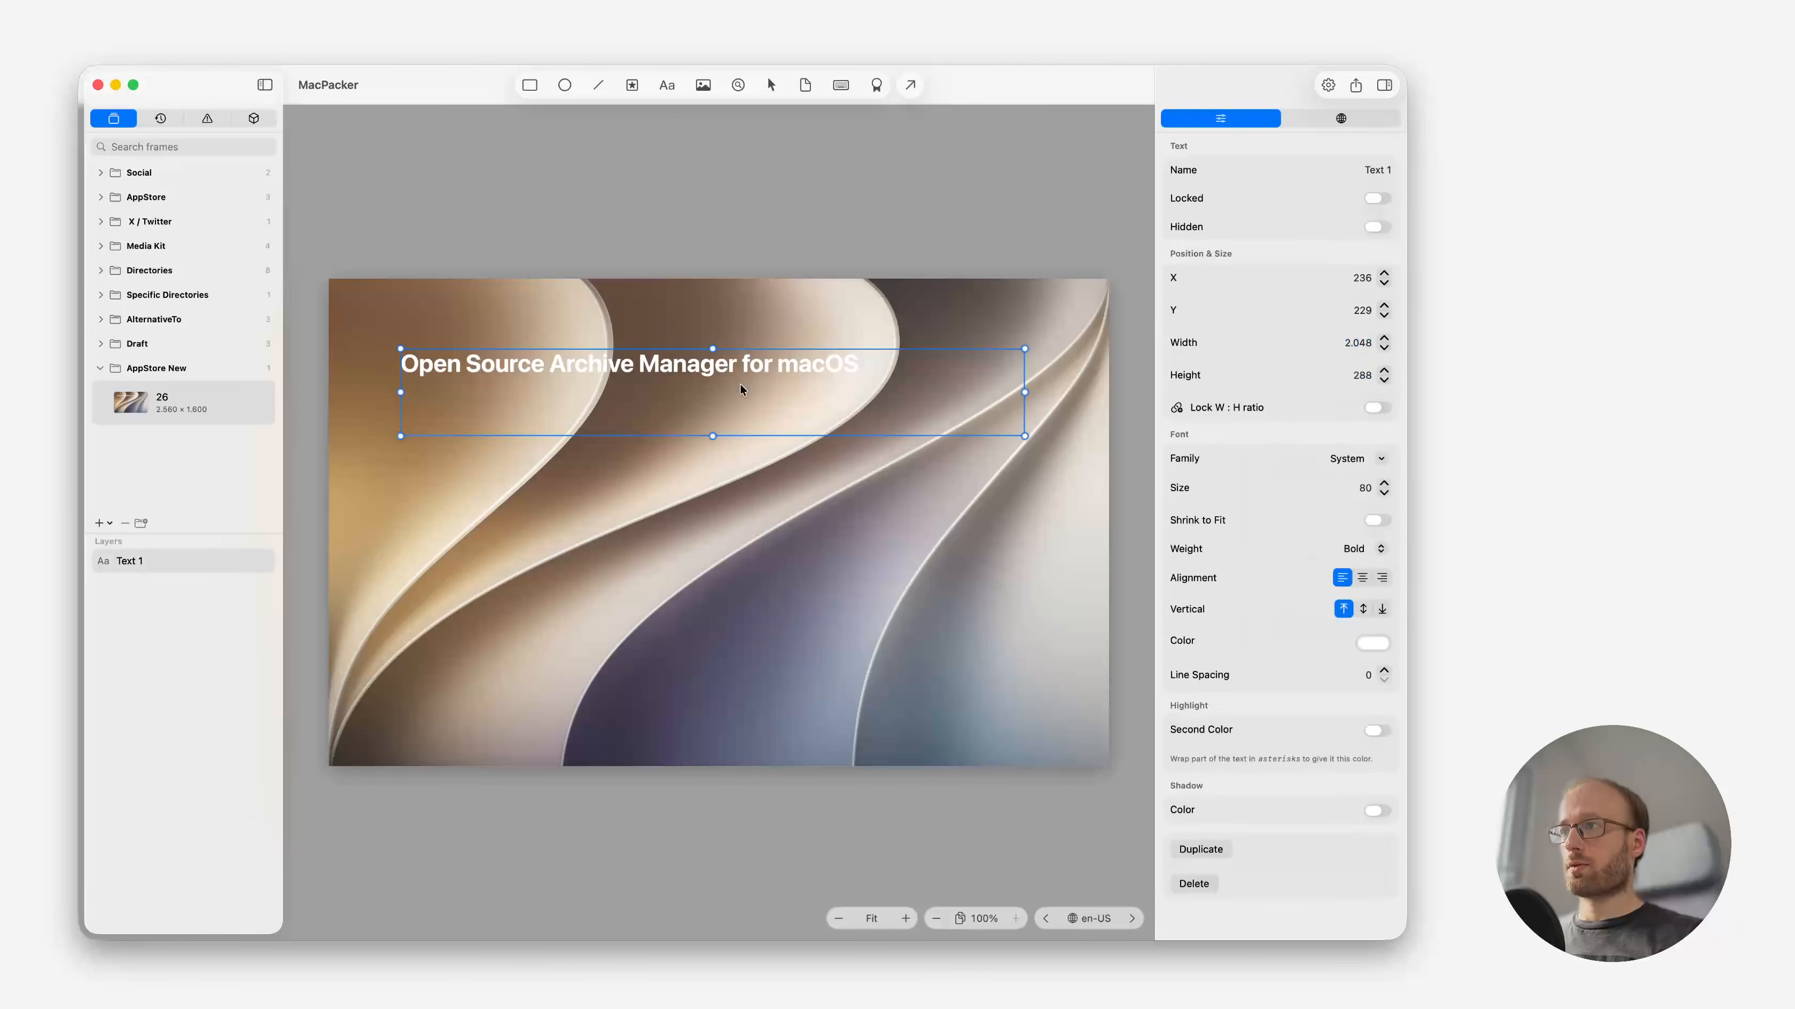
Set the headline's font size to 90 and place its box at about X 125, Y 268, shortened to about 133 high.
click(1383, 483)
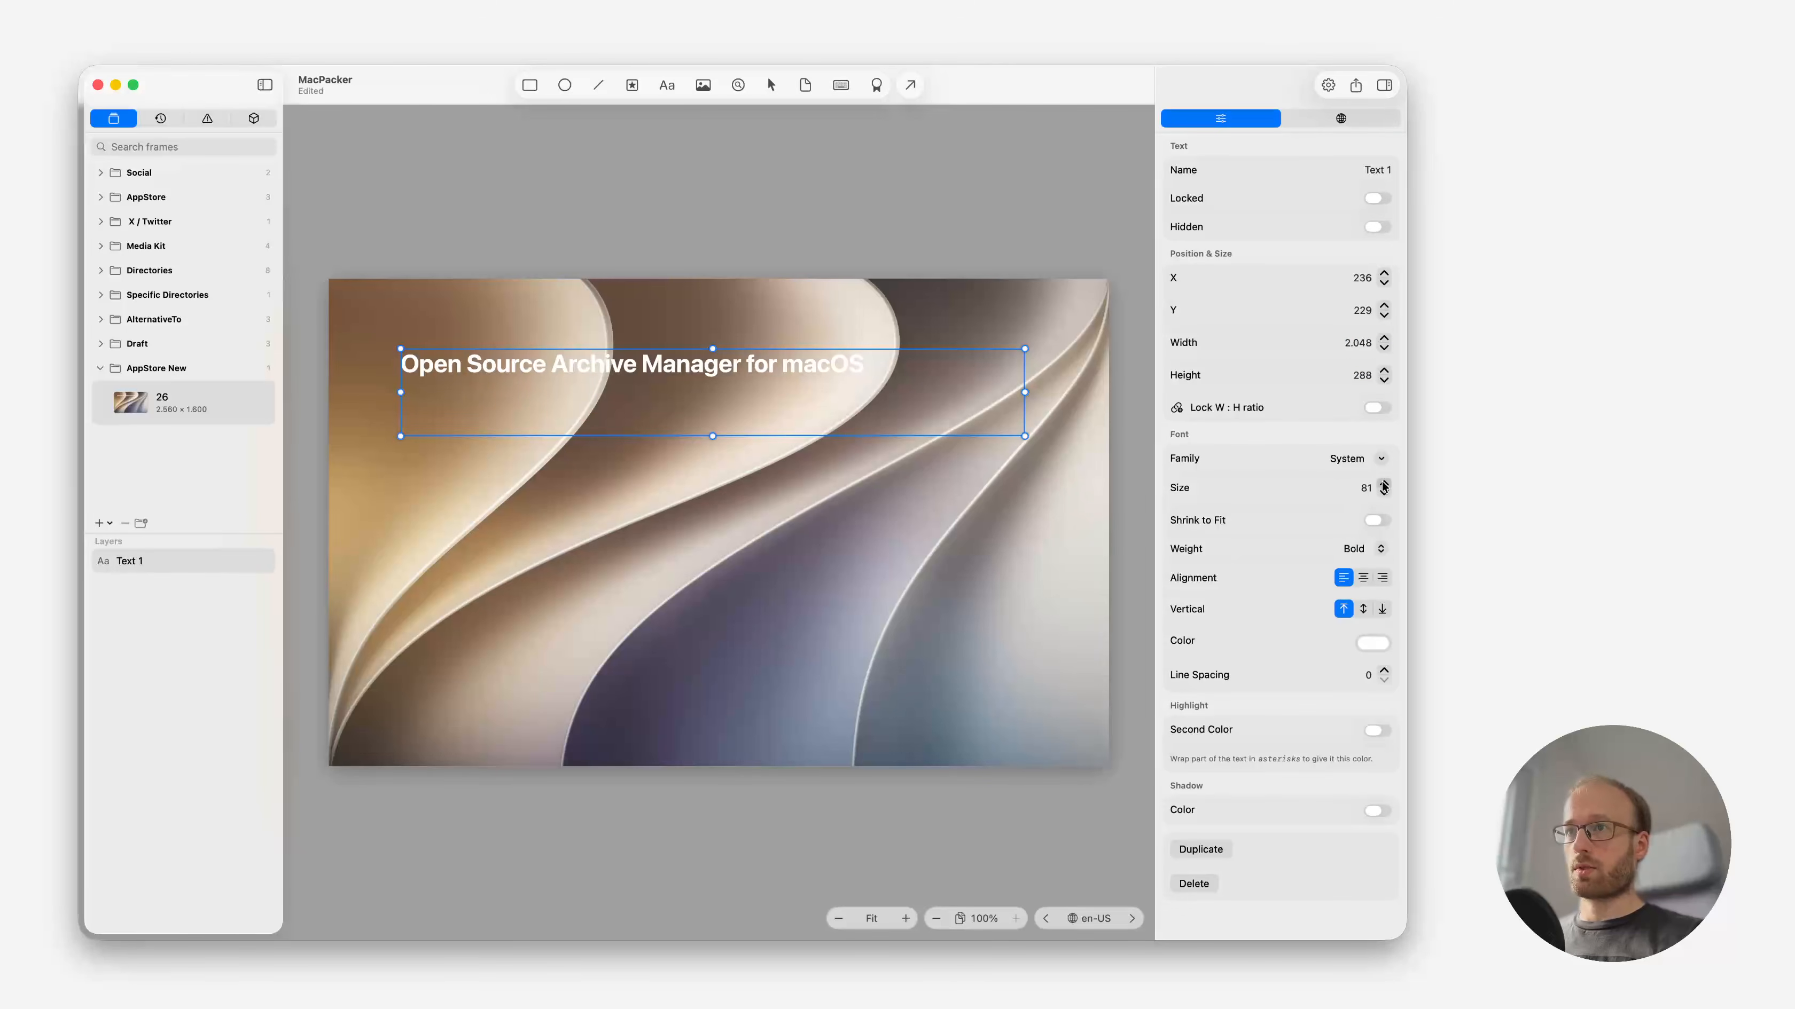
click(1384, 483)
click(1384, 485)
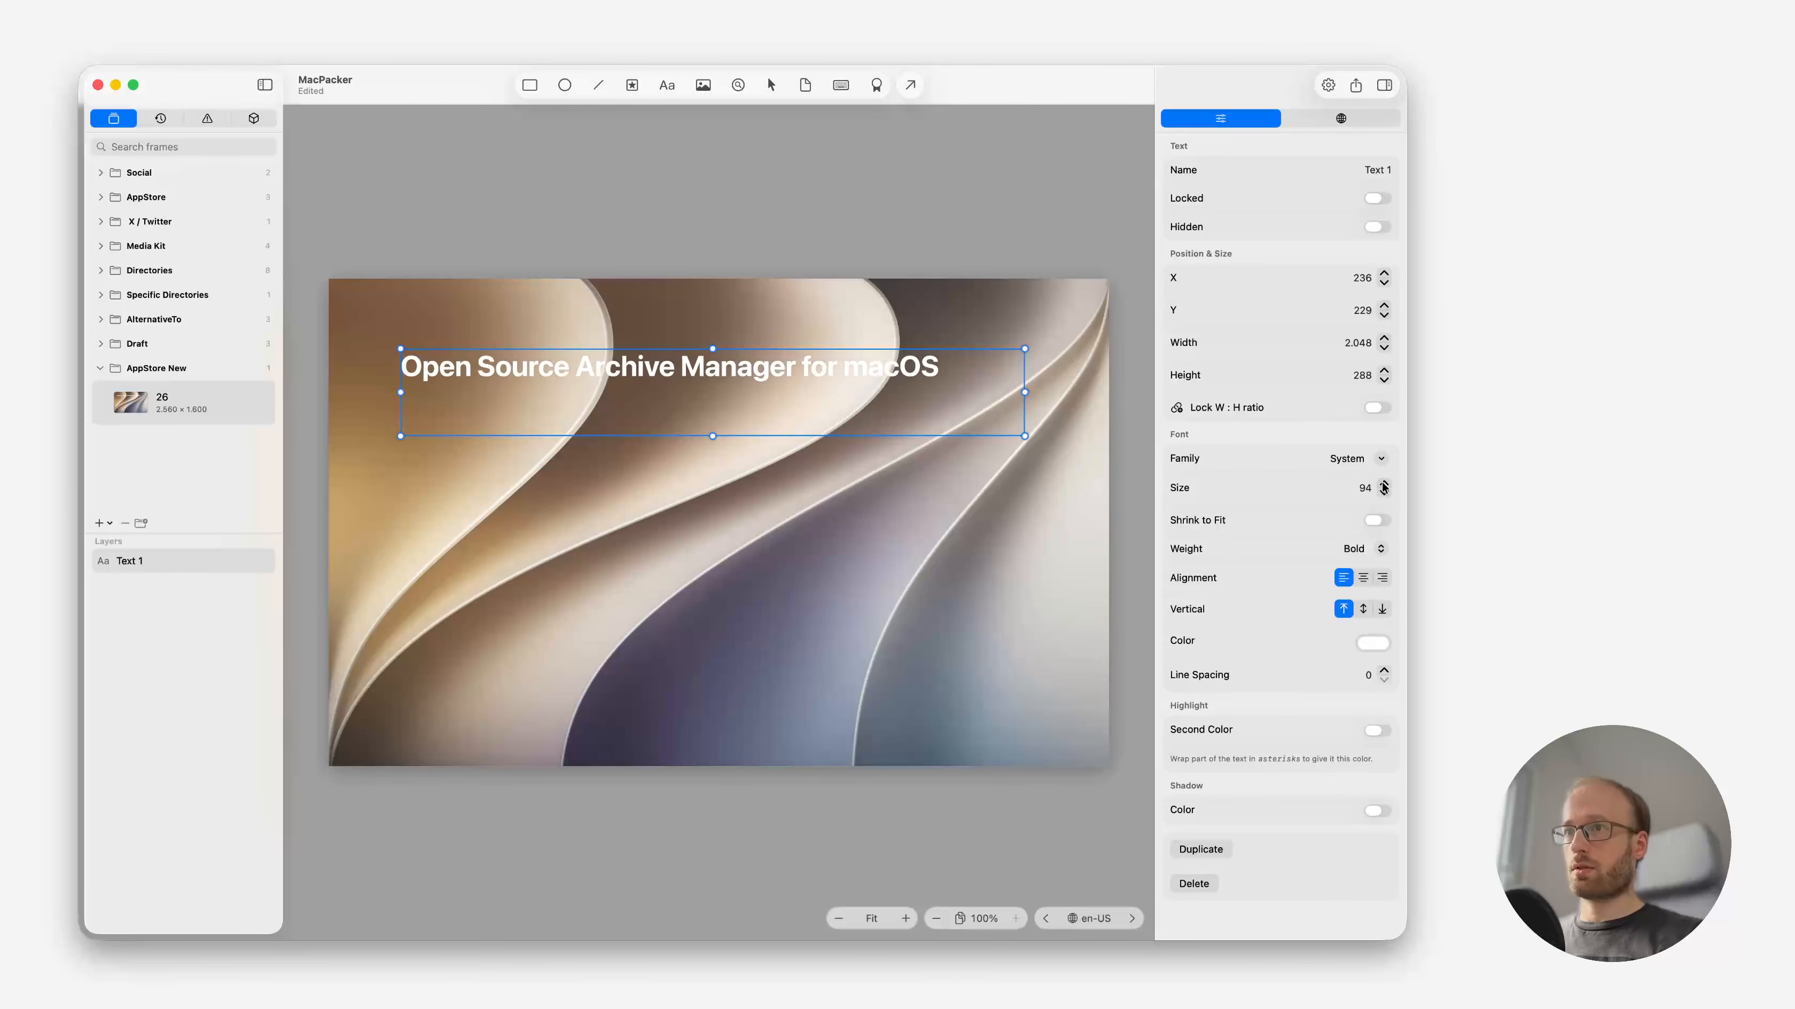
click(1383, 493)
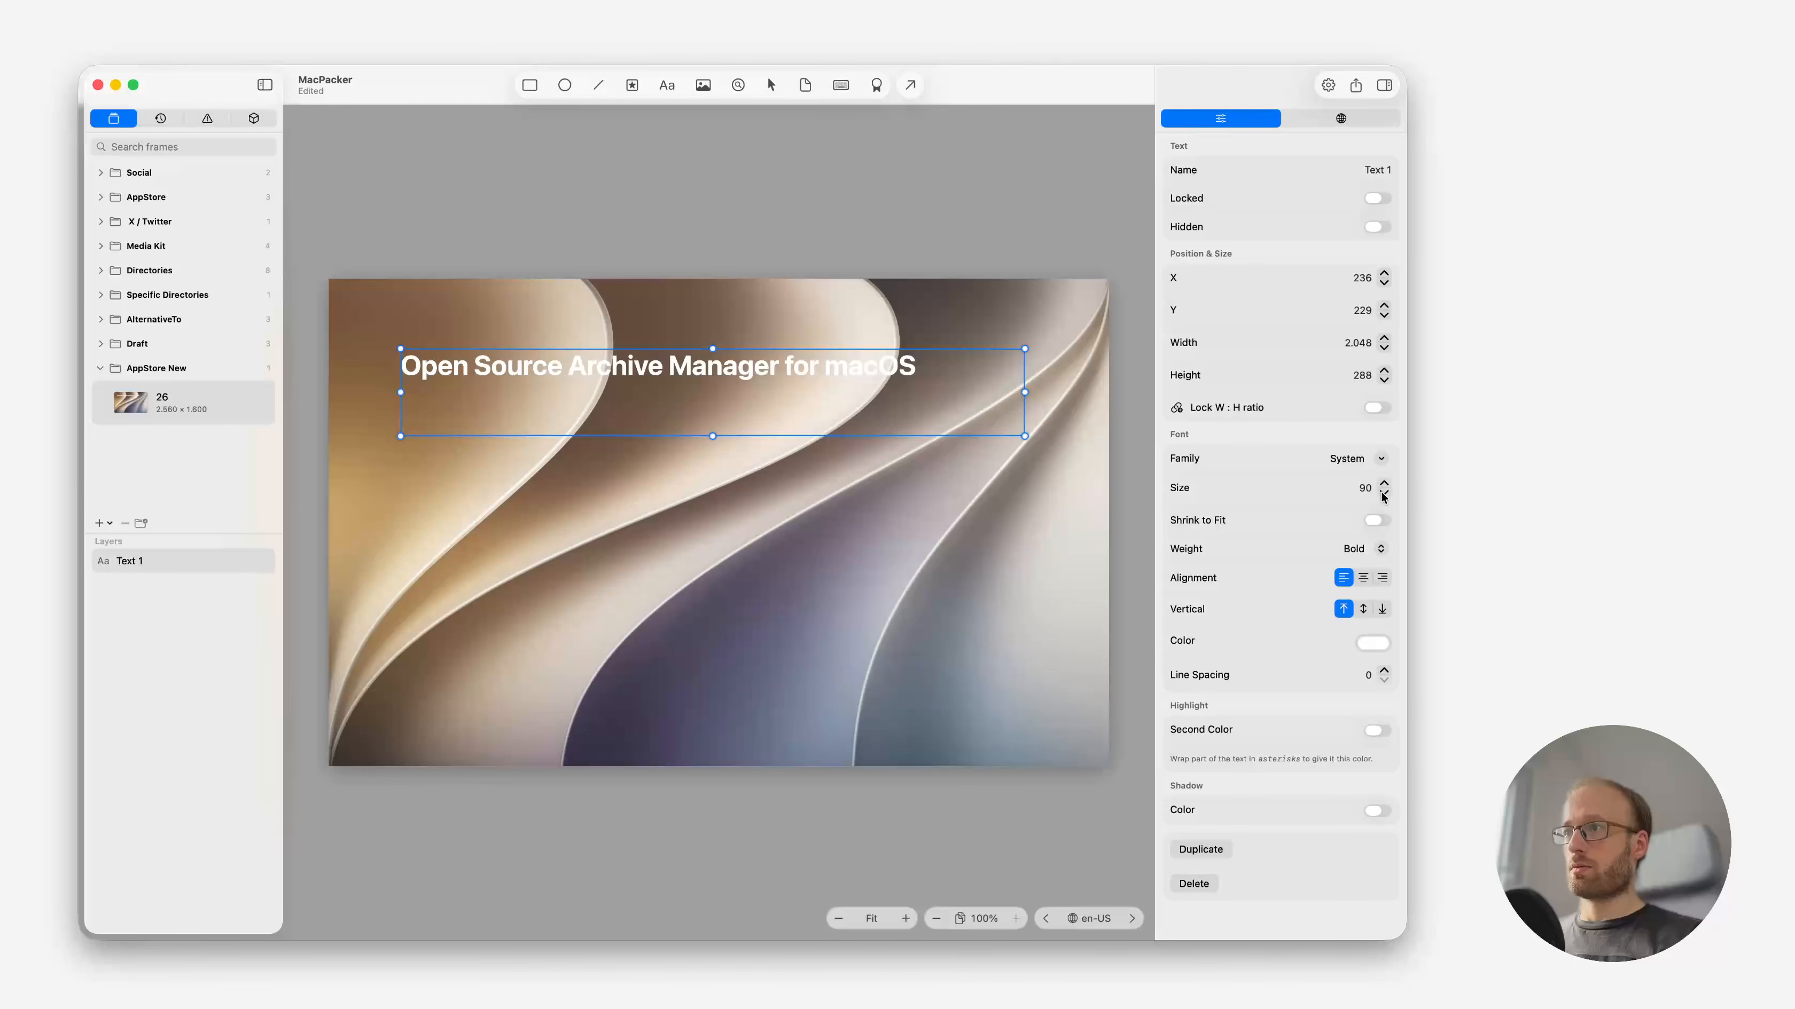
drag(783, 377, 749, 389)
drag(680, 448, 680, 401)
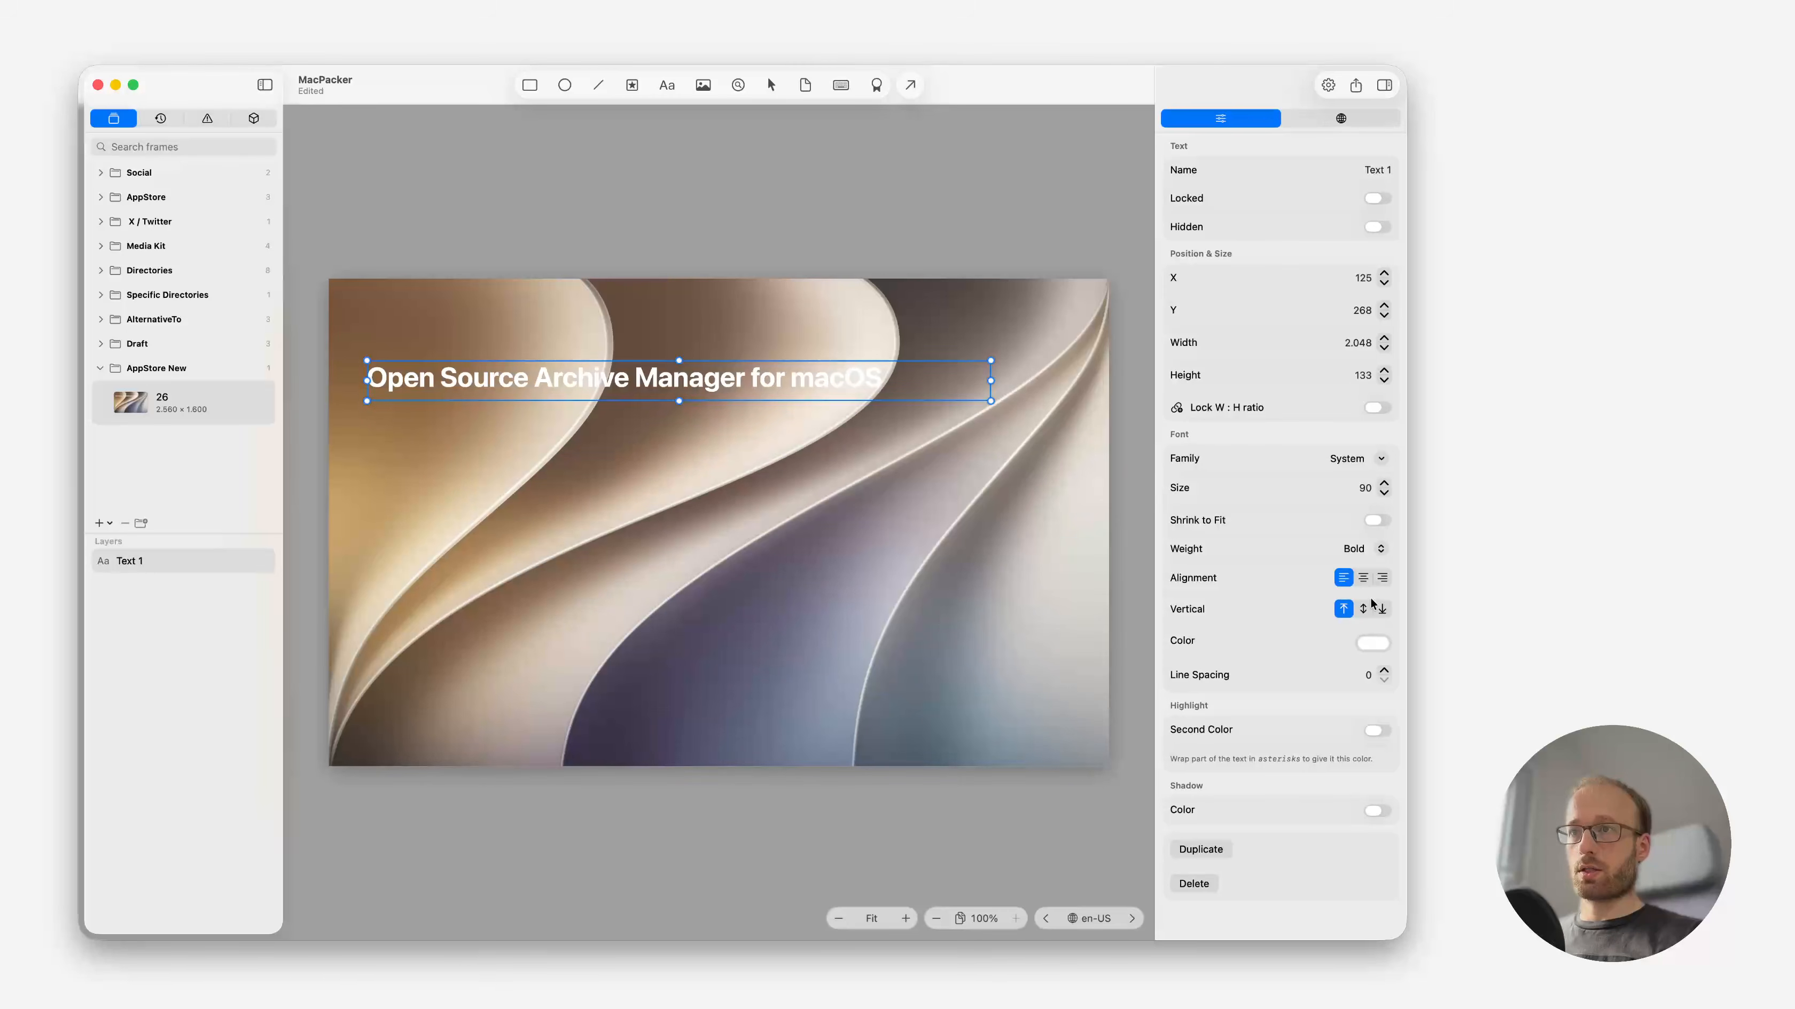
Change the headline's text color to black and deselect the text layer.
click(1372, 642)
click(285, 224)
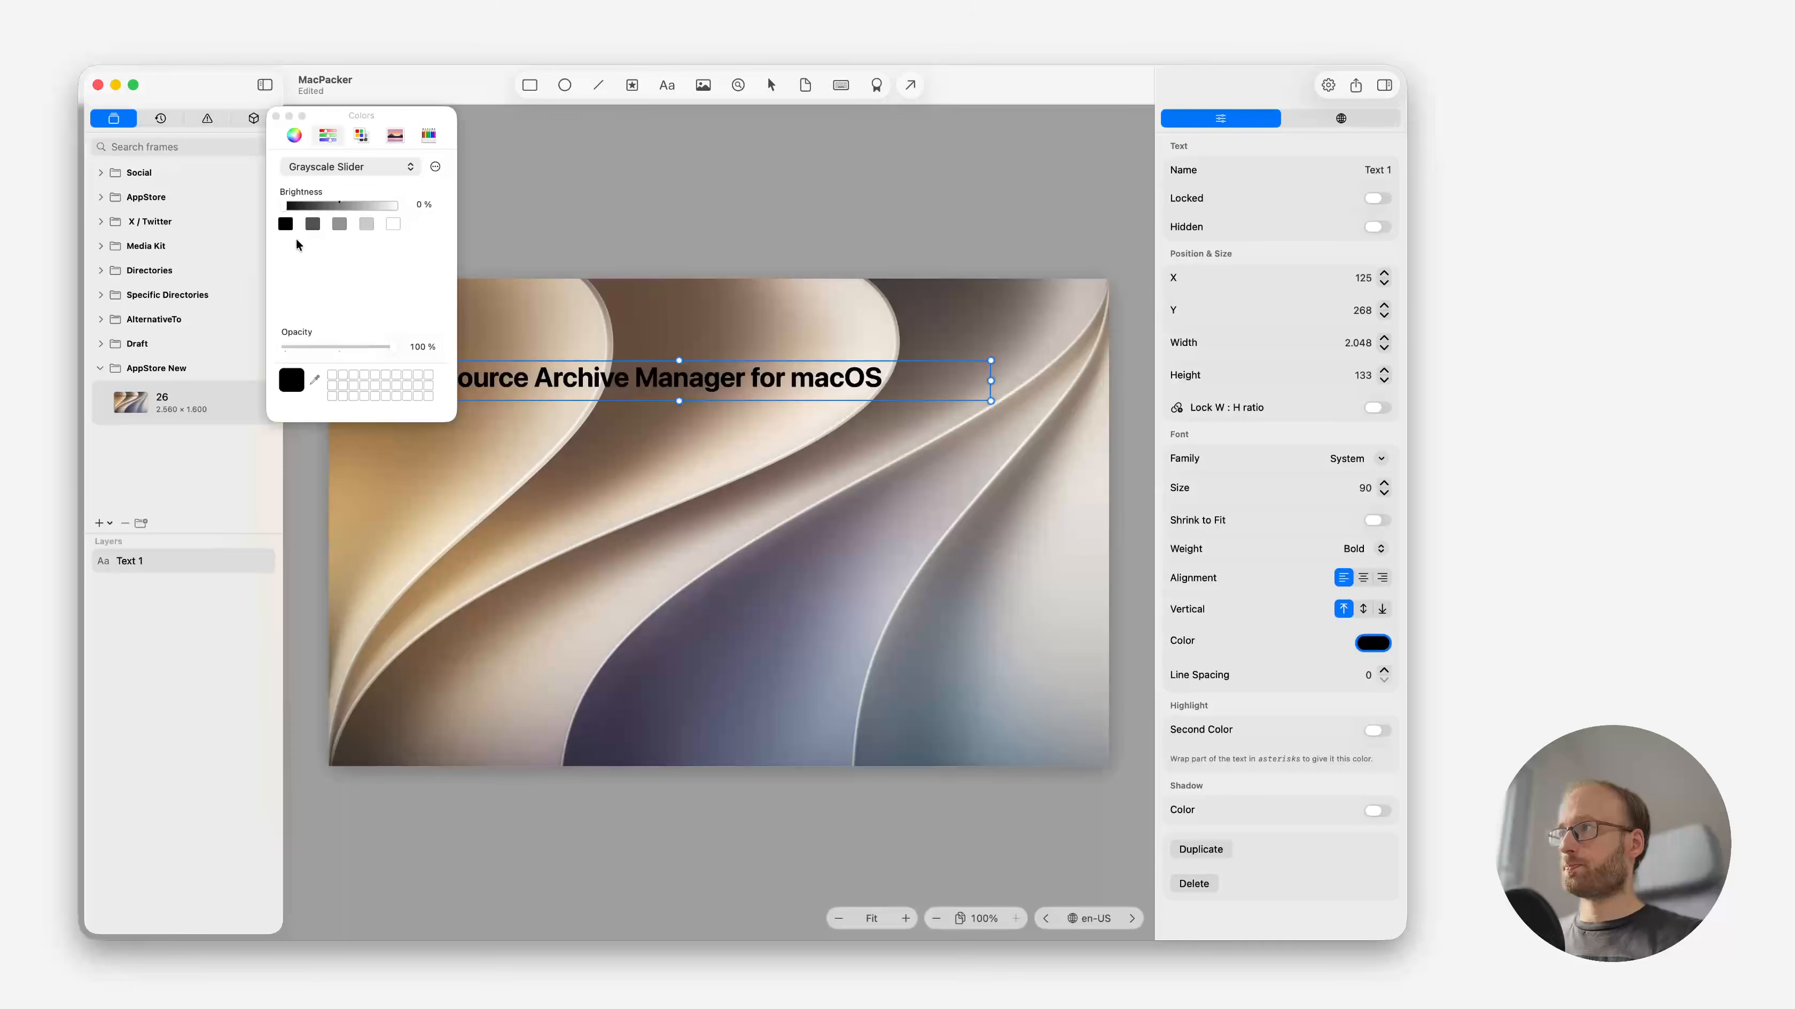
click(276, 115)
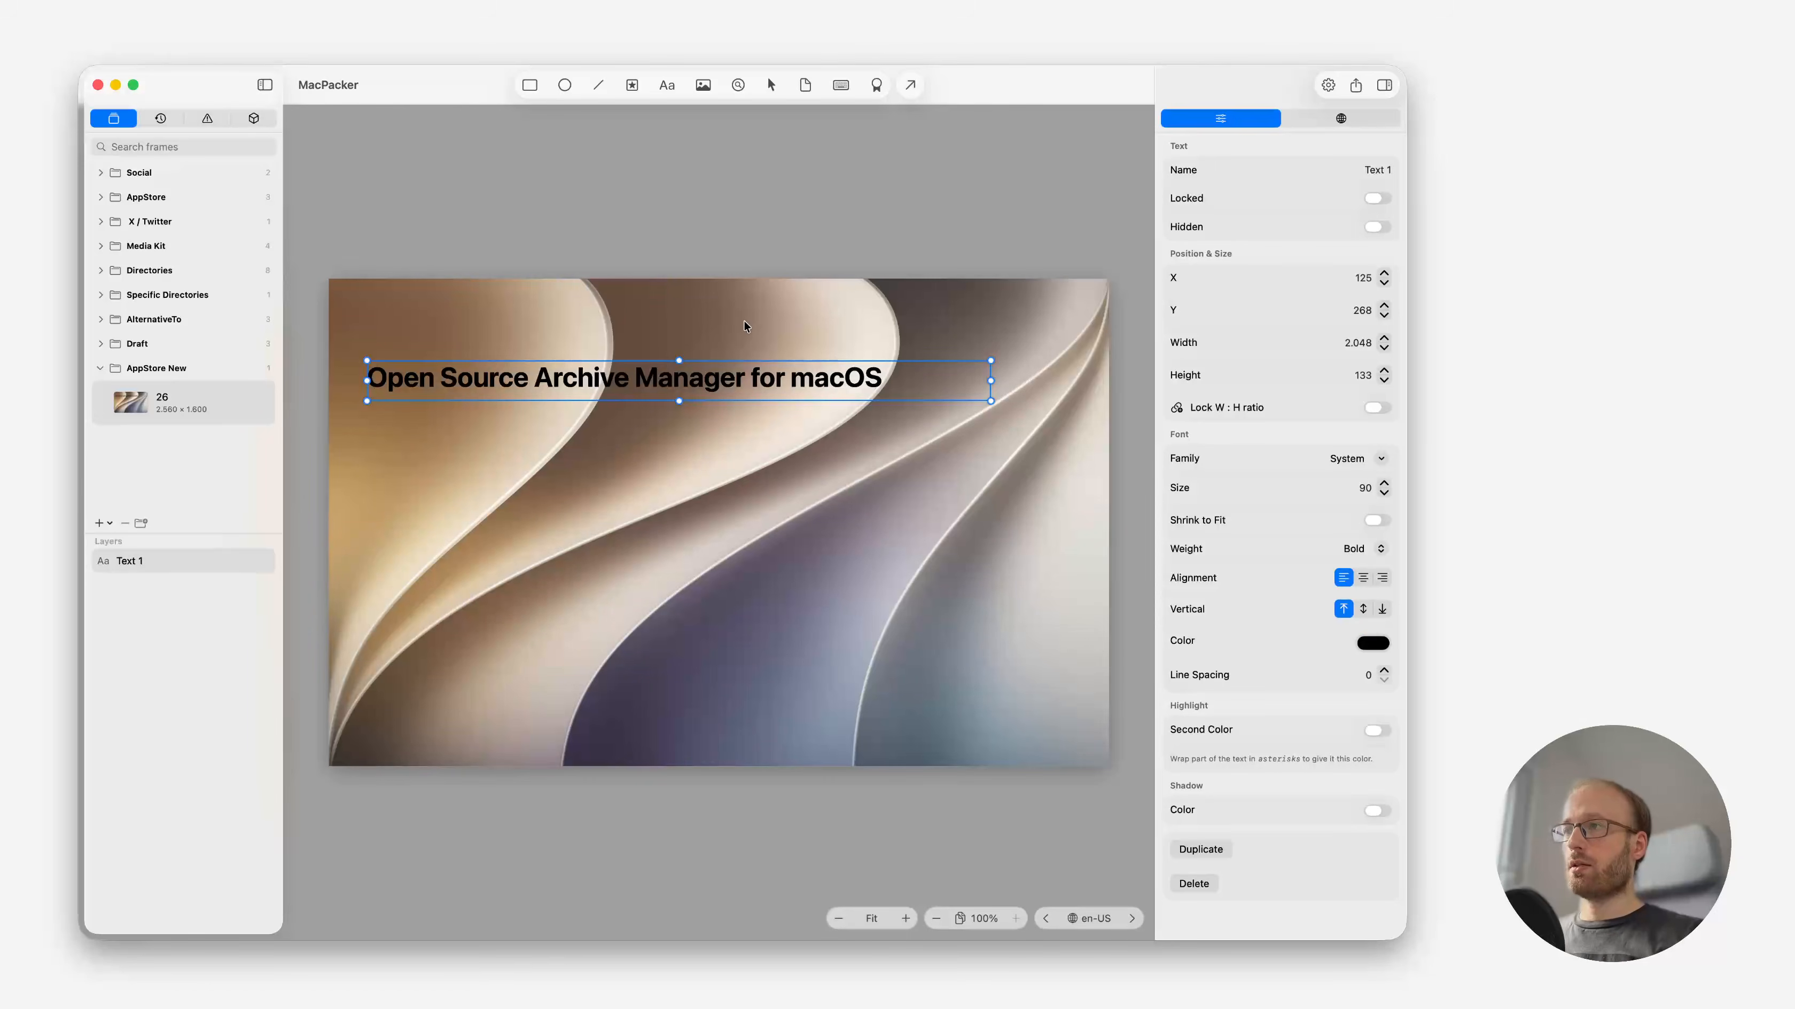
click(744, 321)
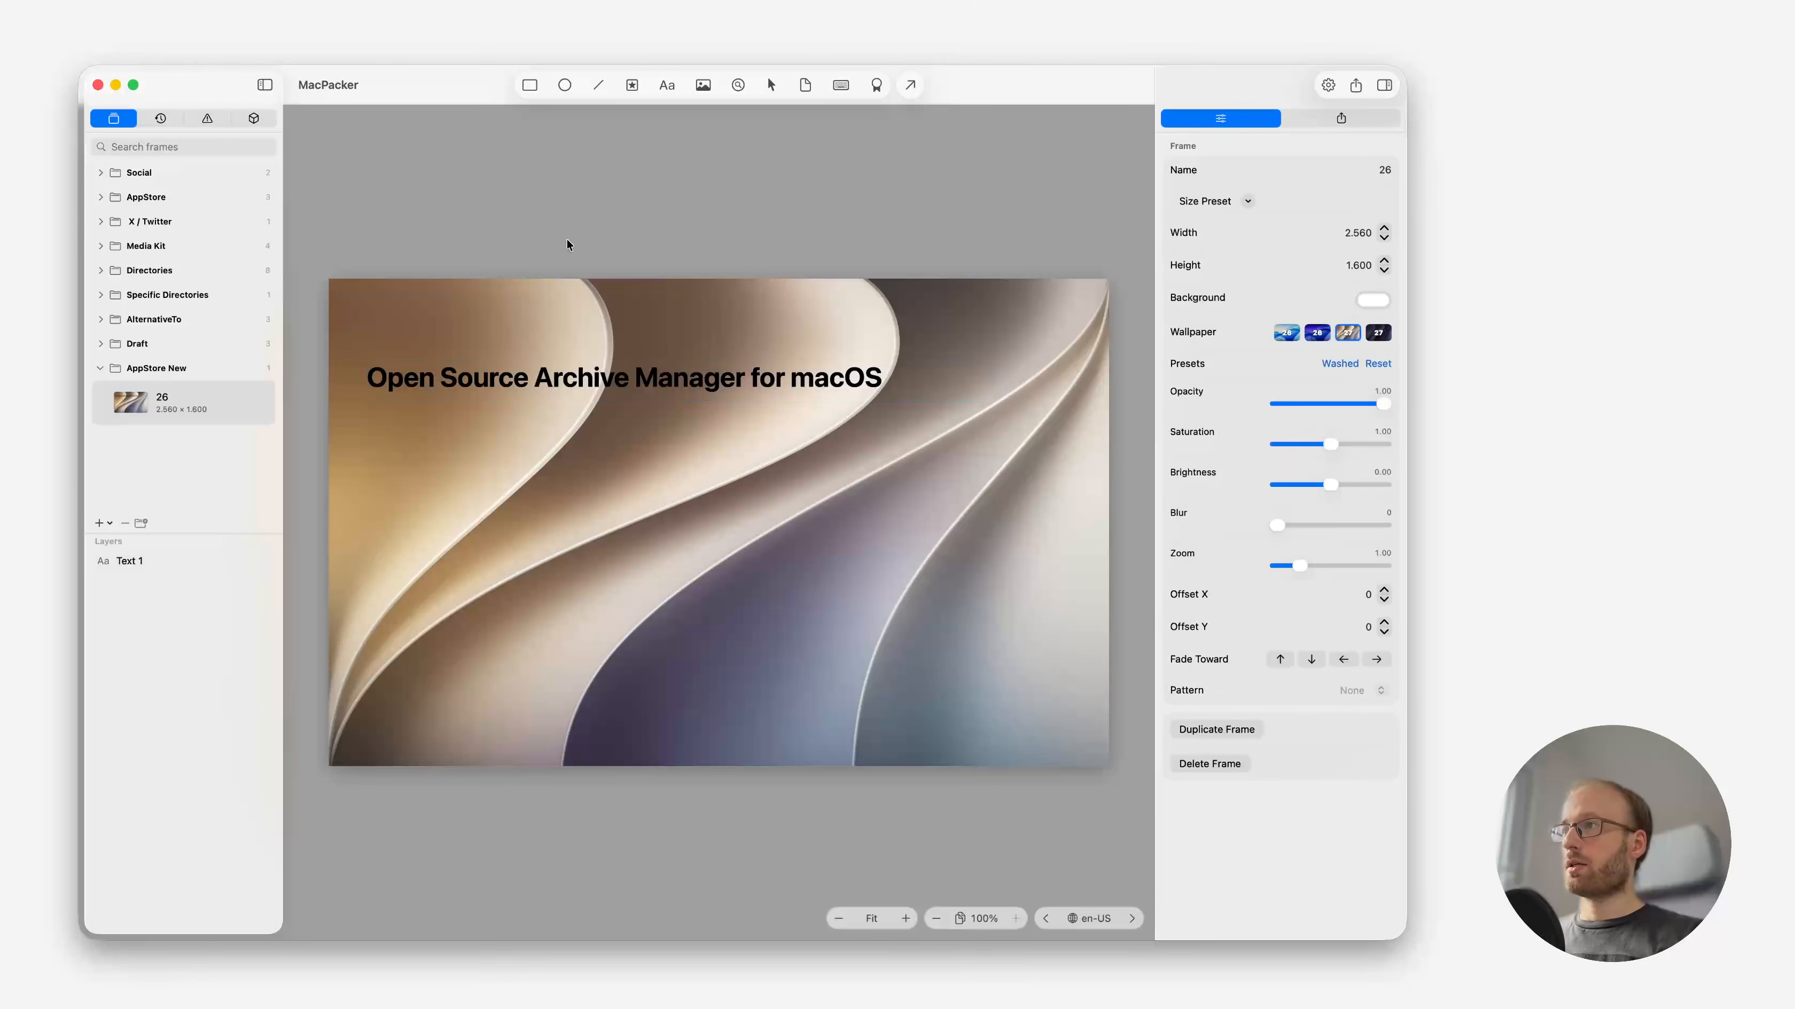
Place the global logo element on the frame and position it small above the start of the headline.
click(254, 118)
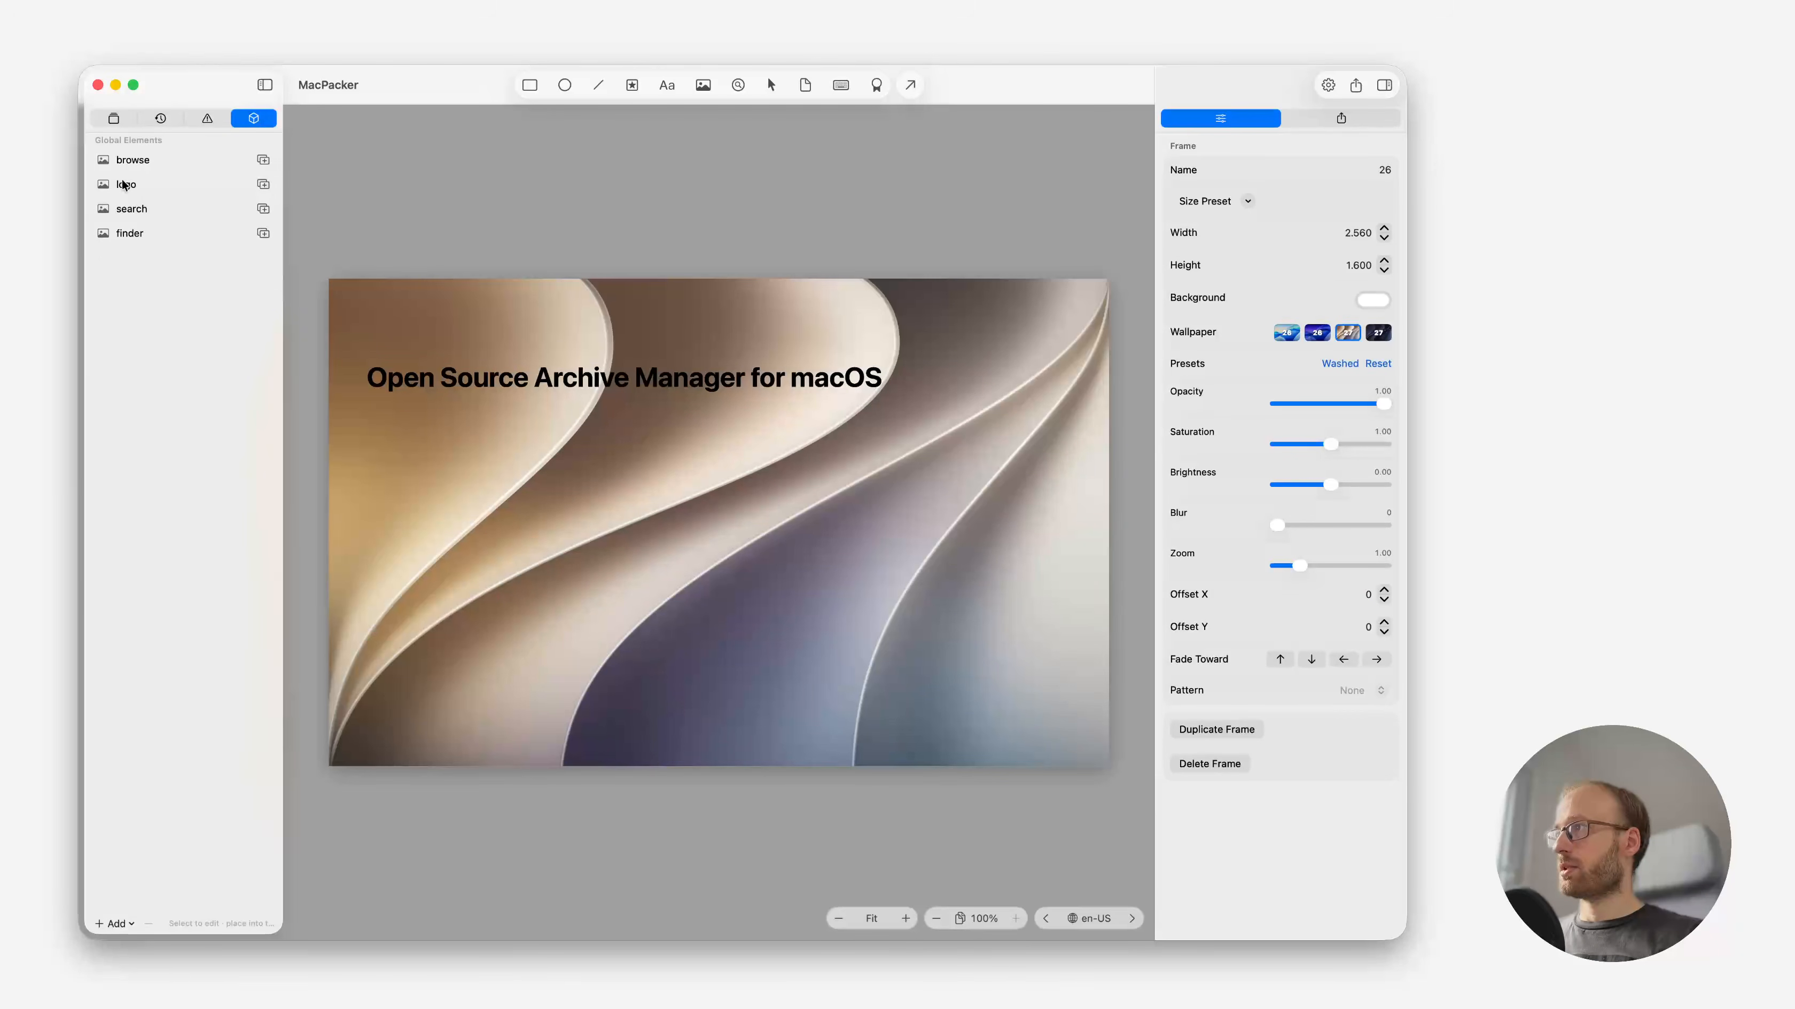
click(264, 185)
drag(692, 523, 520, 465)
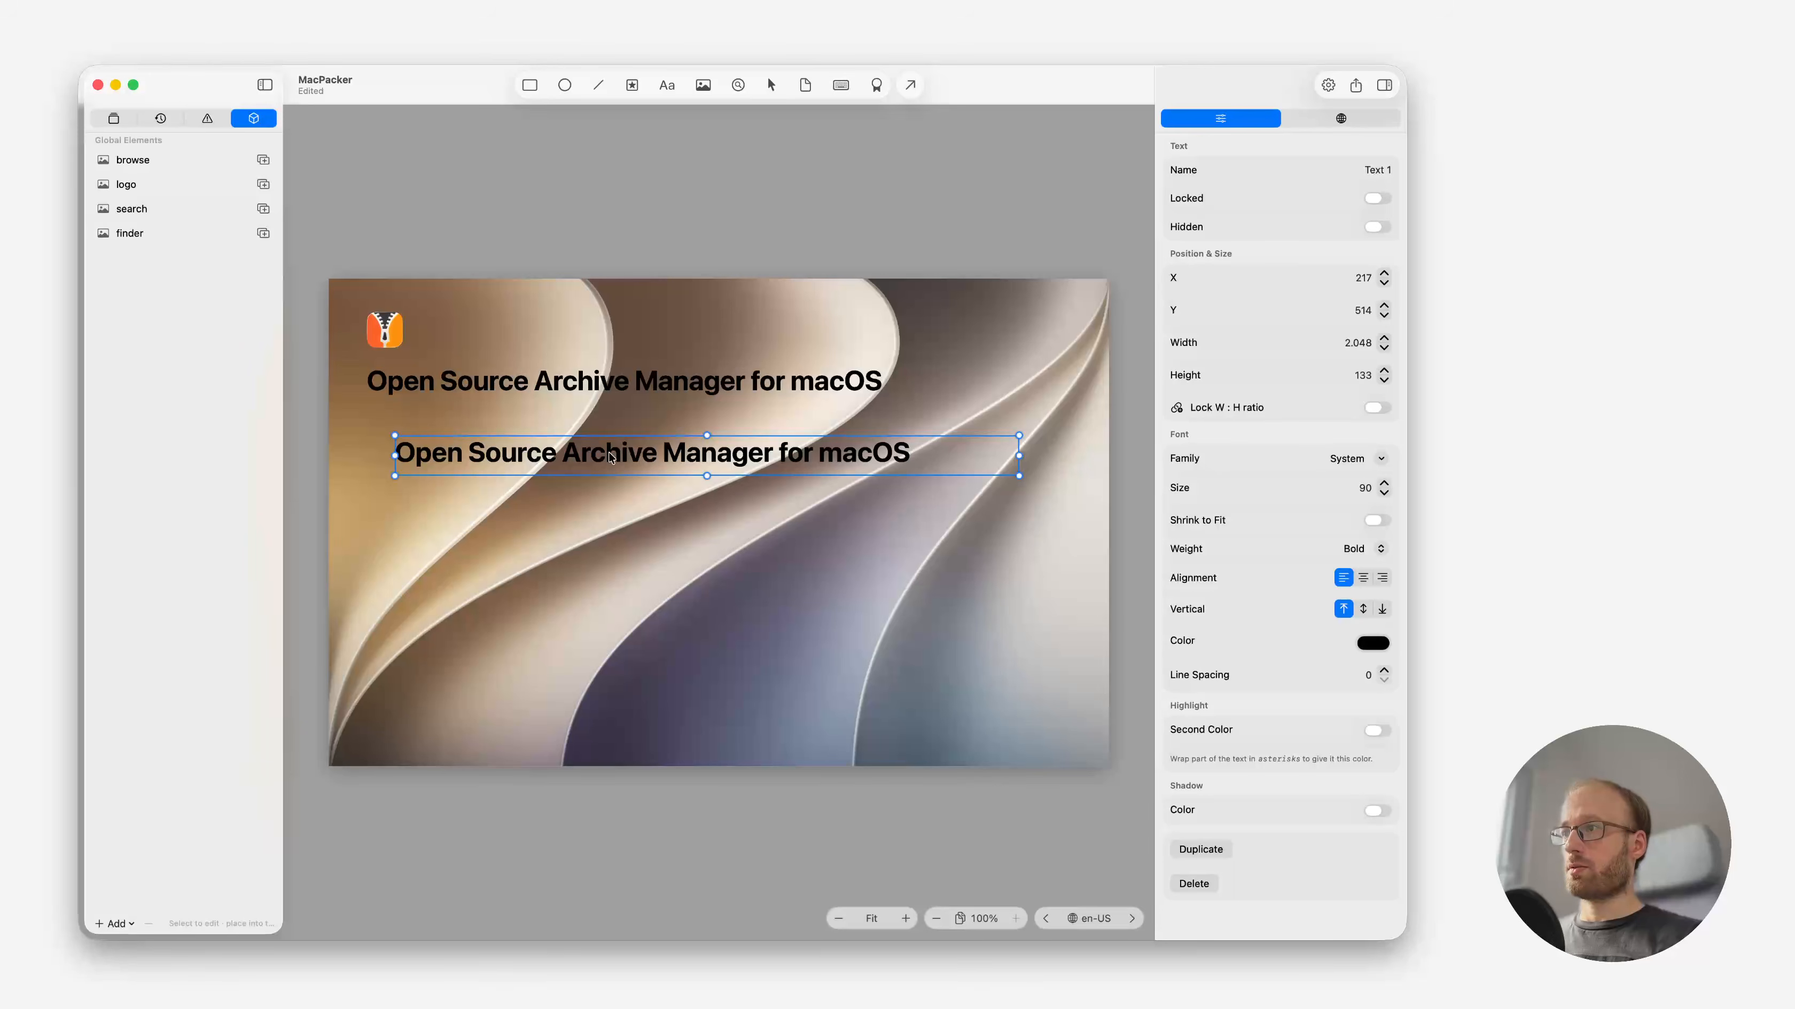
Replace the text of the duplicated headline below the original with "MacPacker".
double_click(612, 471)
text(MacPacker)
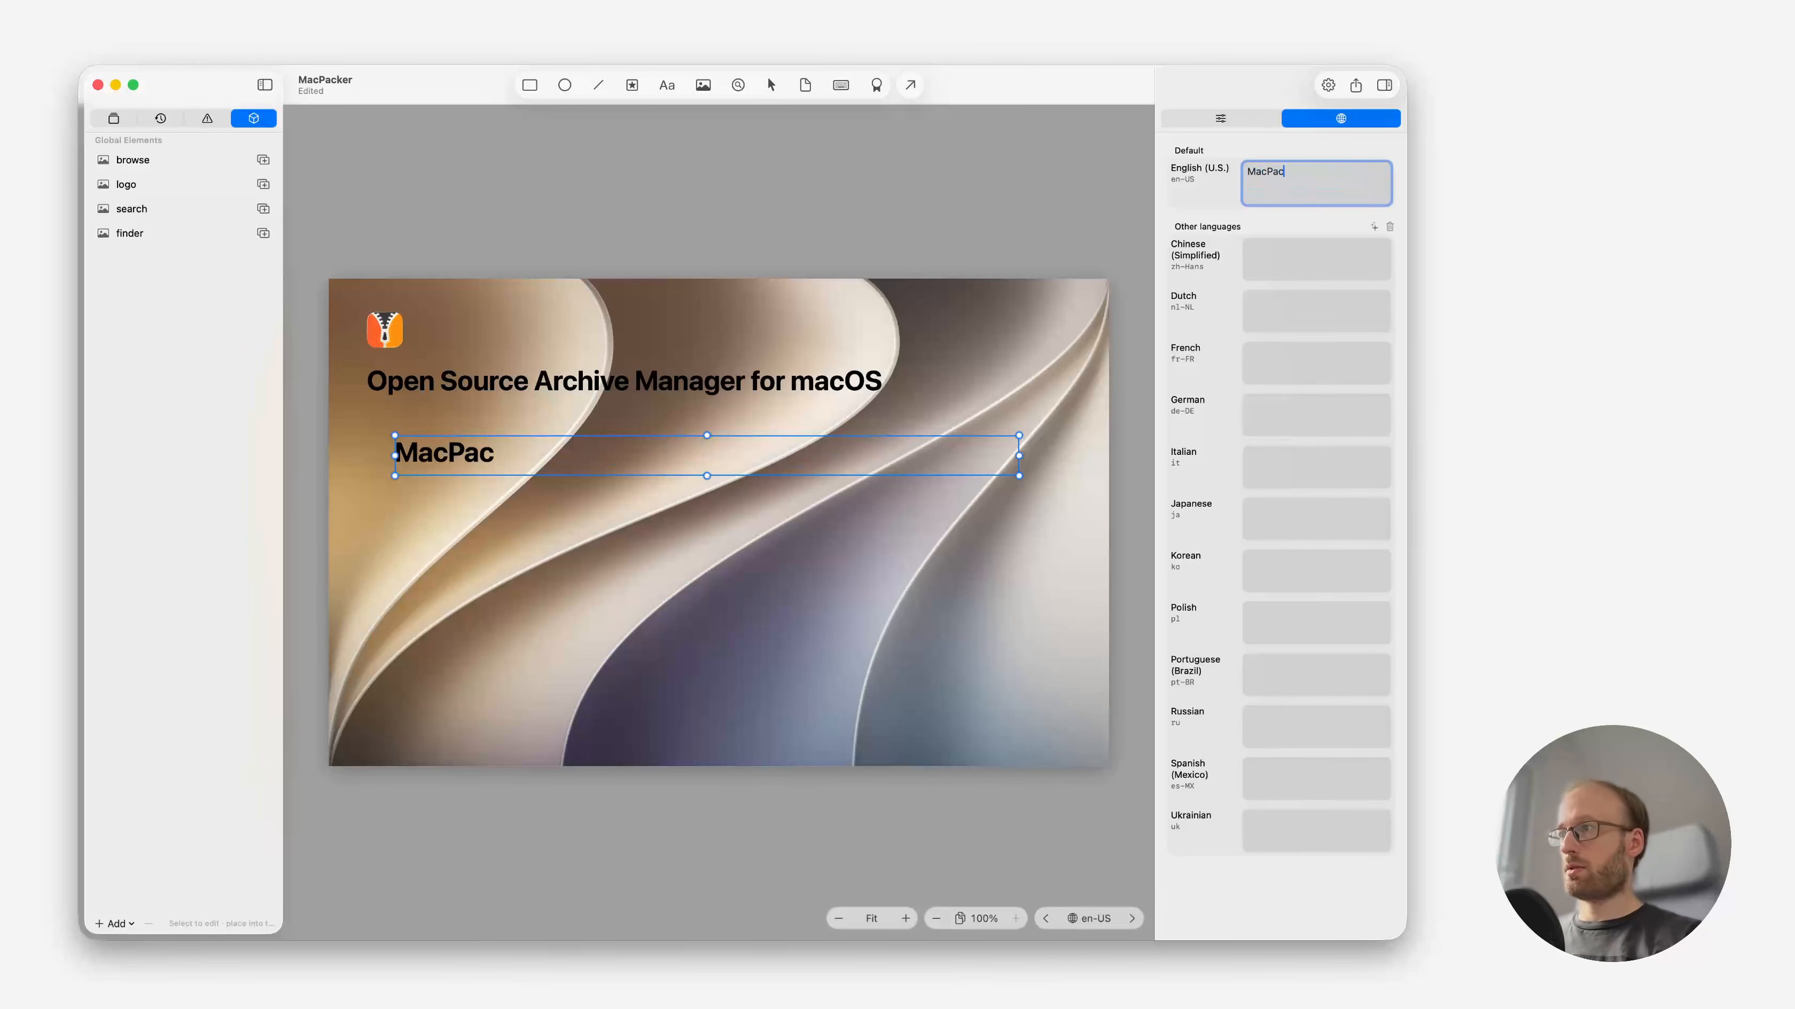
click(1072, 530)
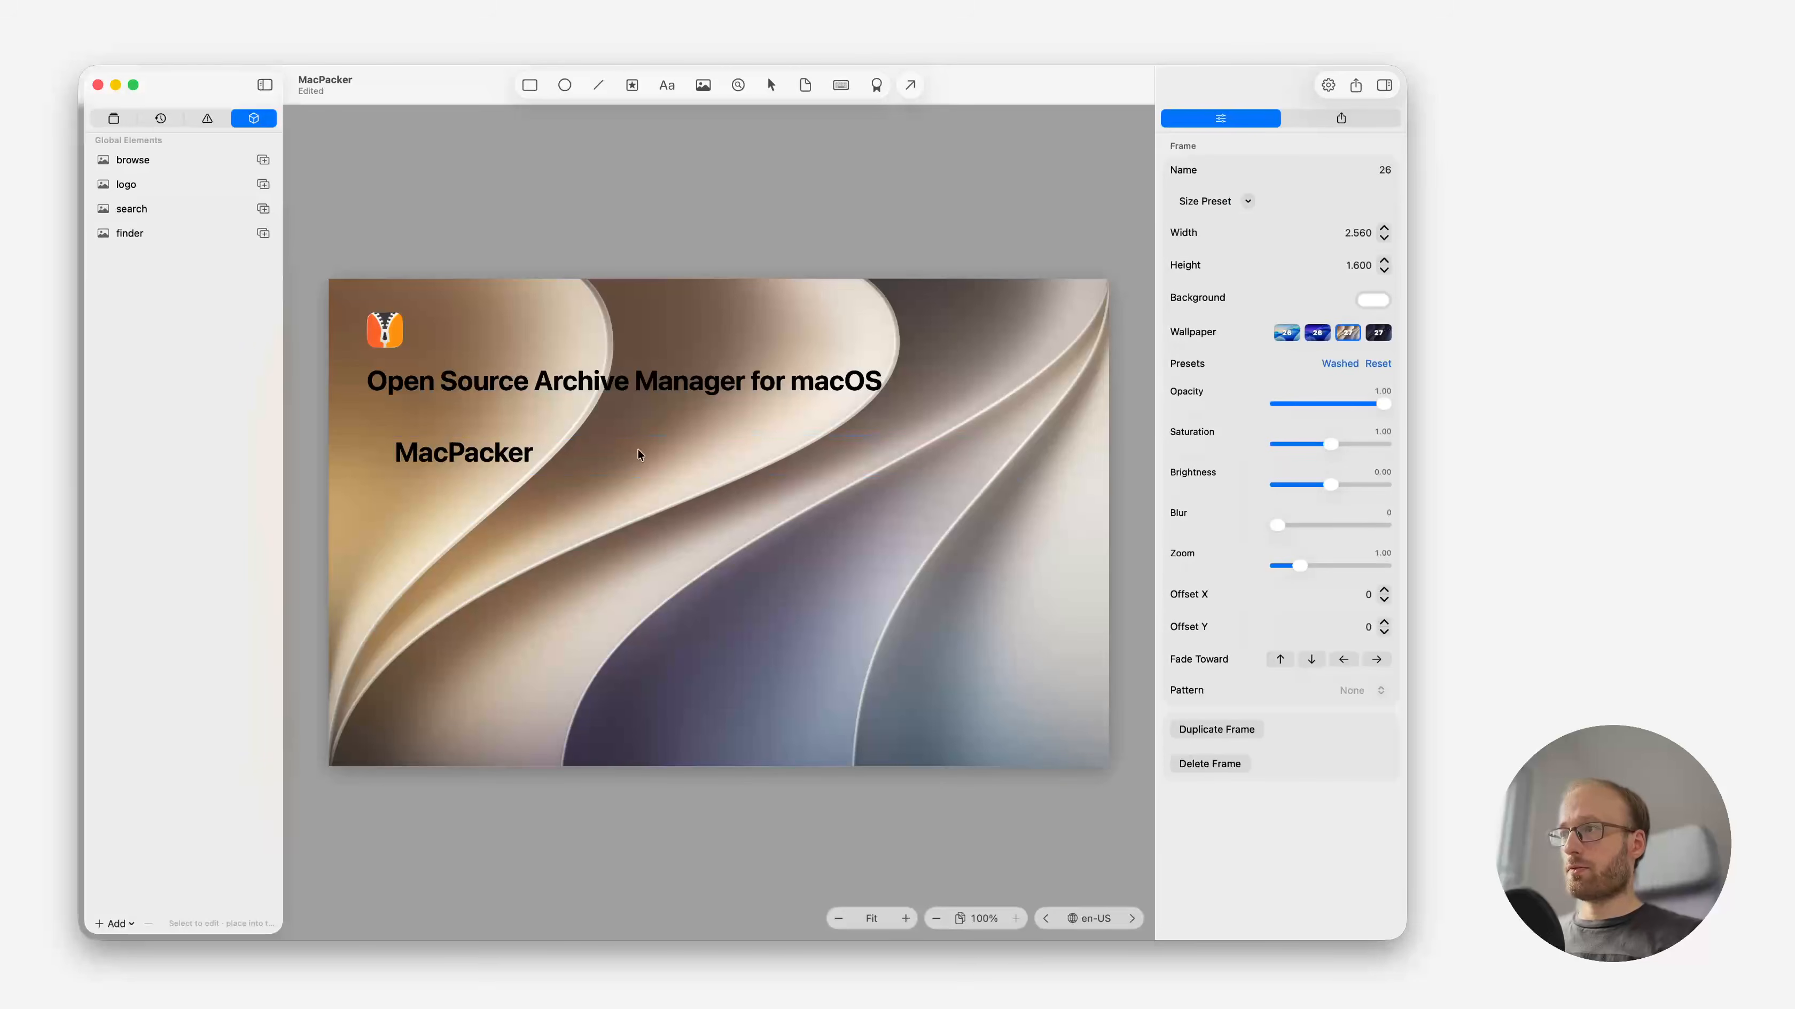
Move the "MacPacker" text beside the logo at about X 282, Y 109, and center its text vertically within the box.
click(516, 453)
drag(1013, 456, 512, 347)
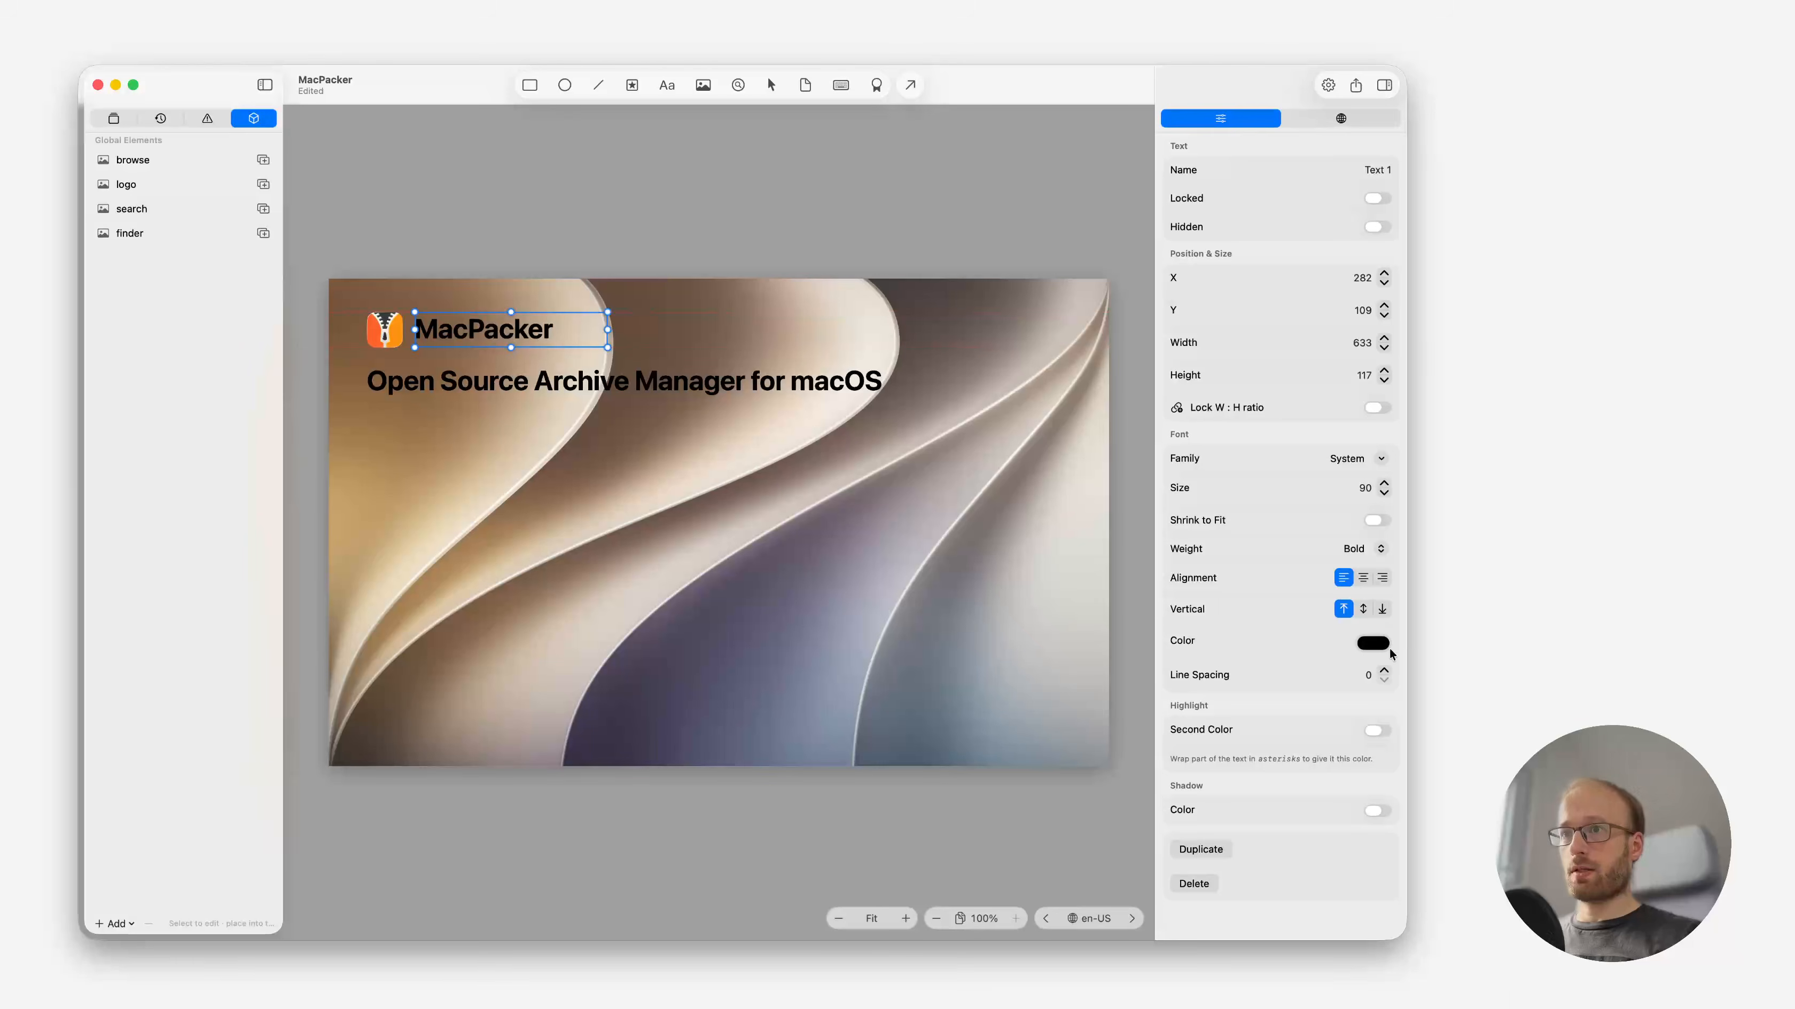
click(1363, 607)
click(465, 471)
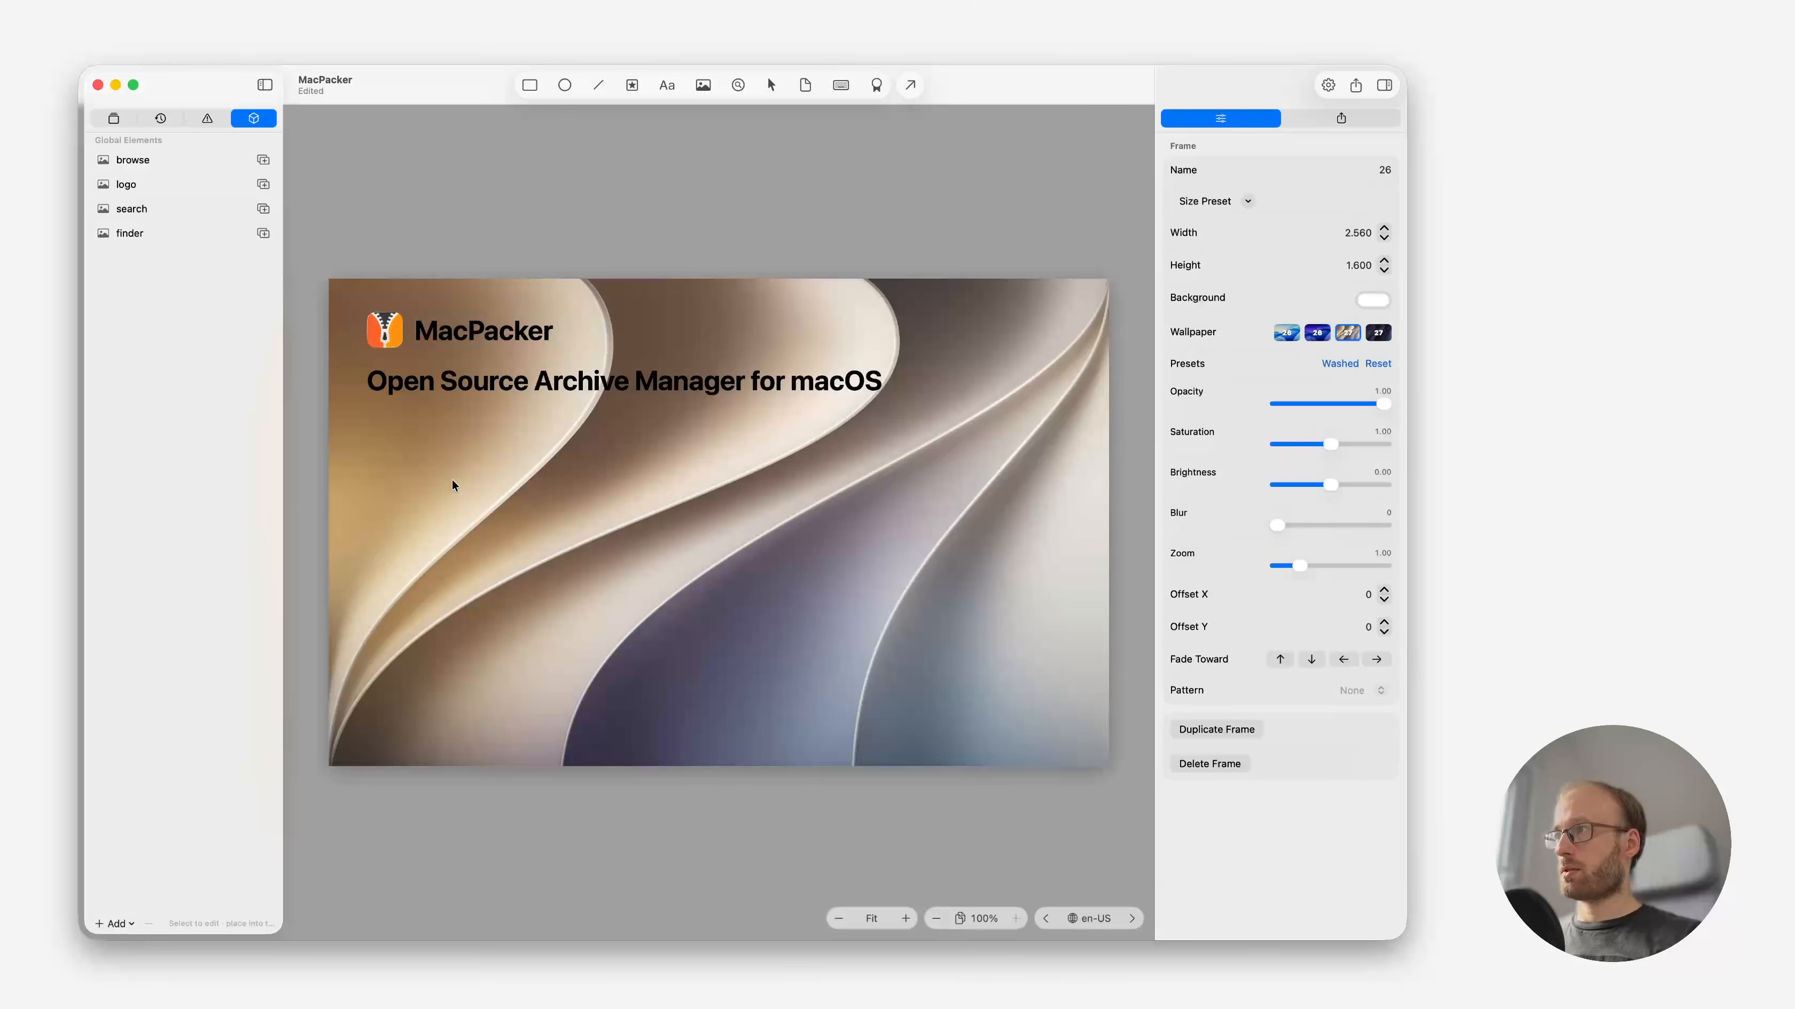
click(432, 392)
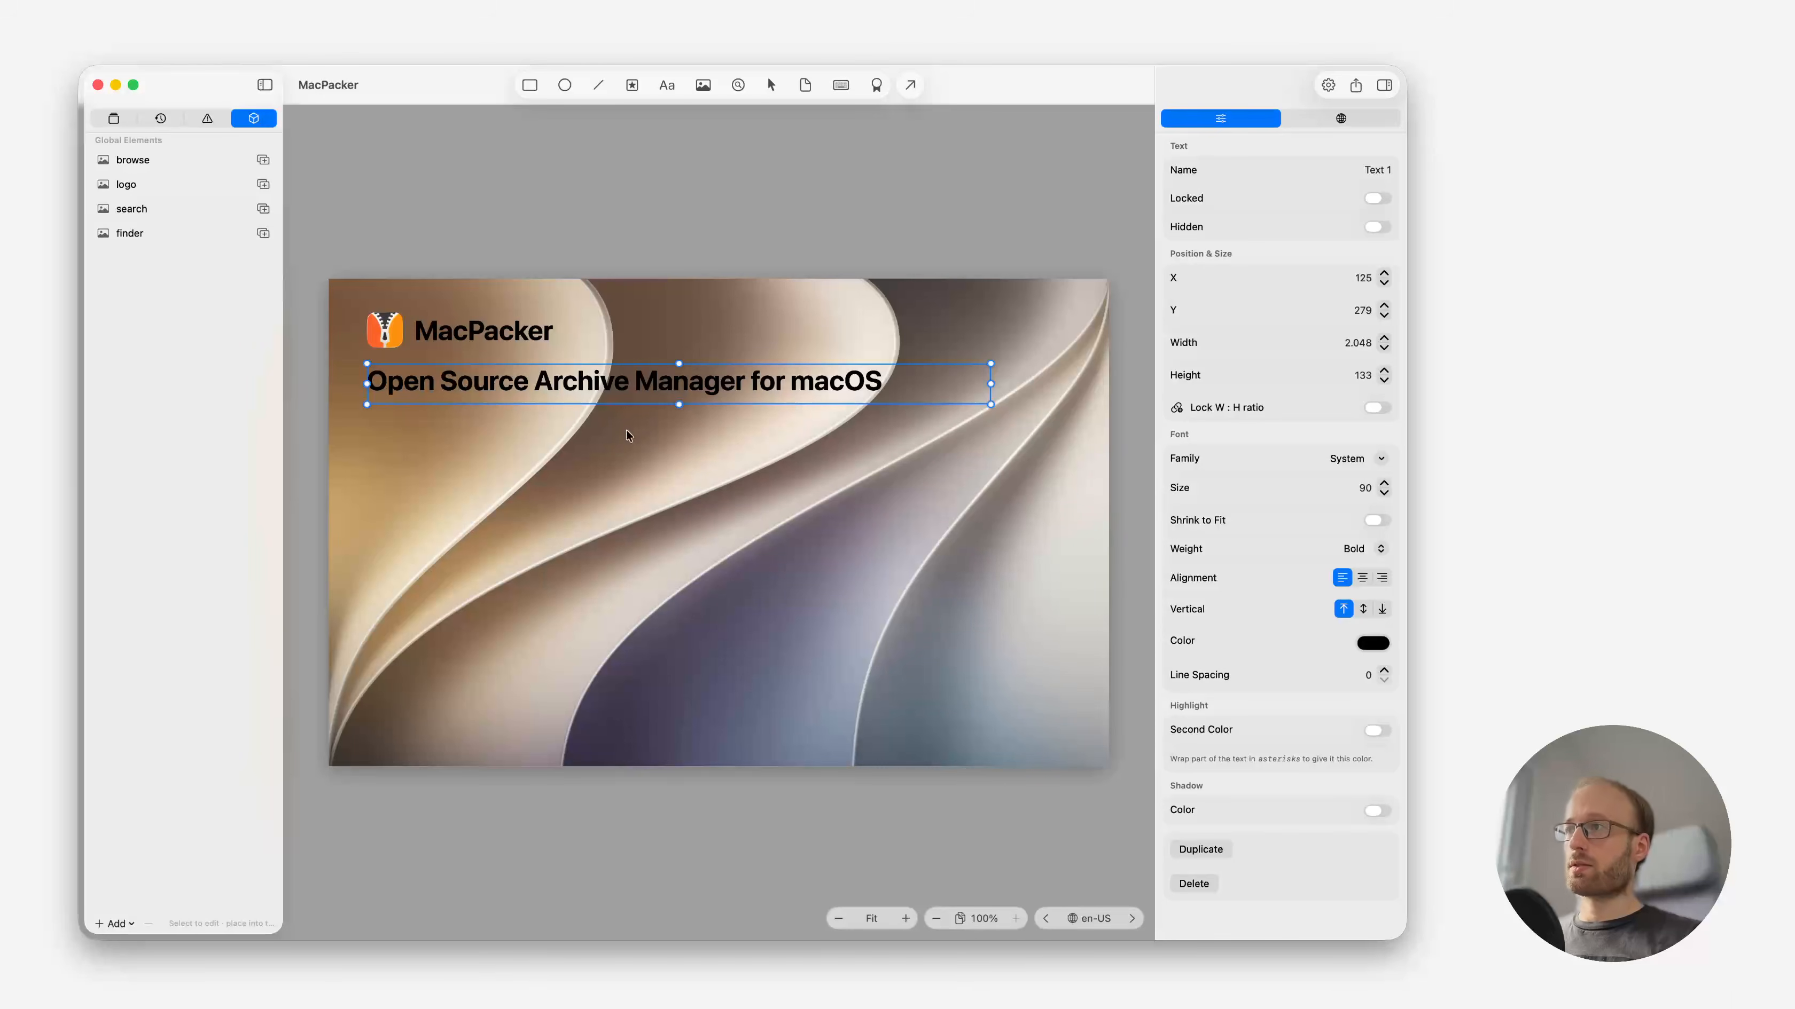
click(687, 478)
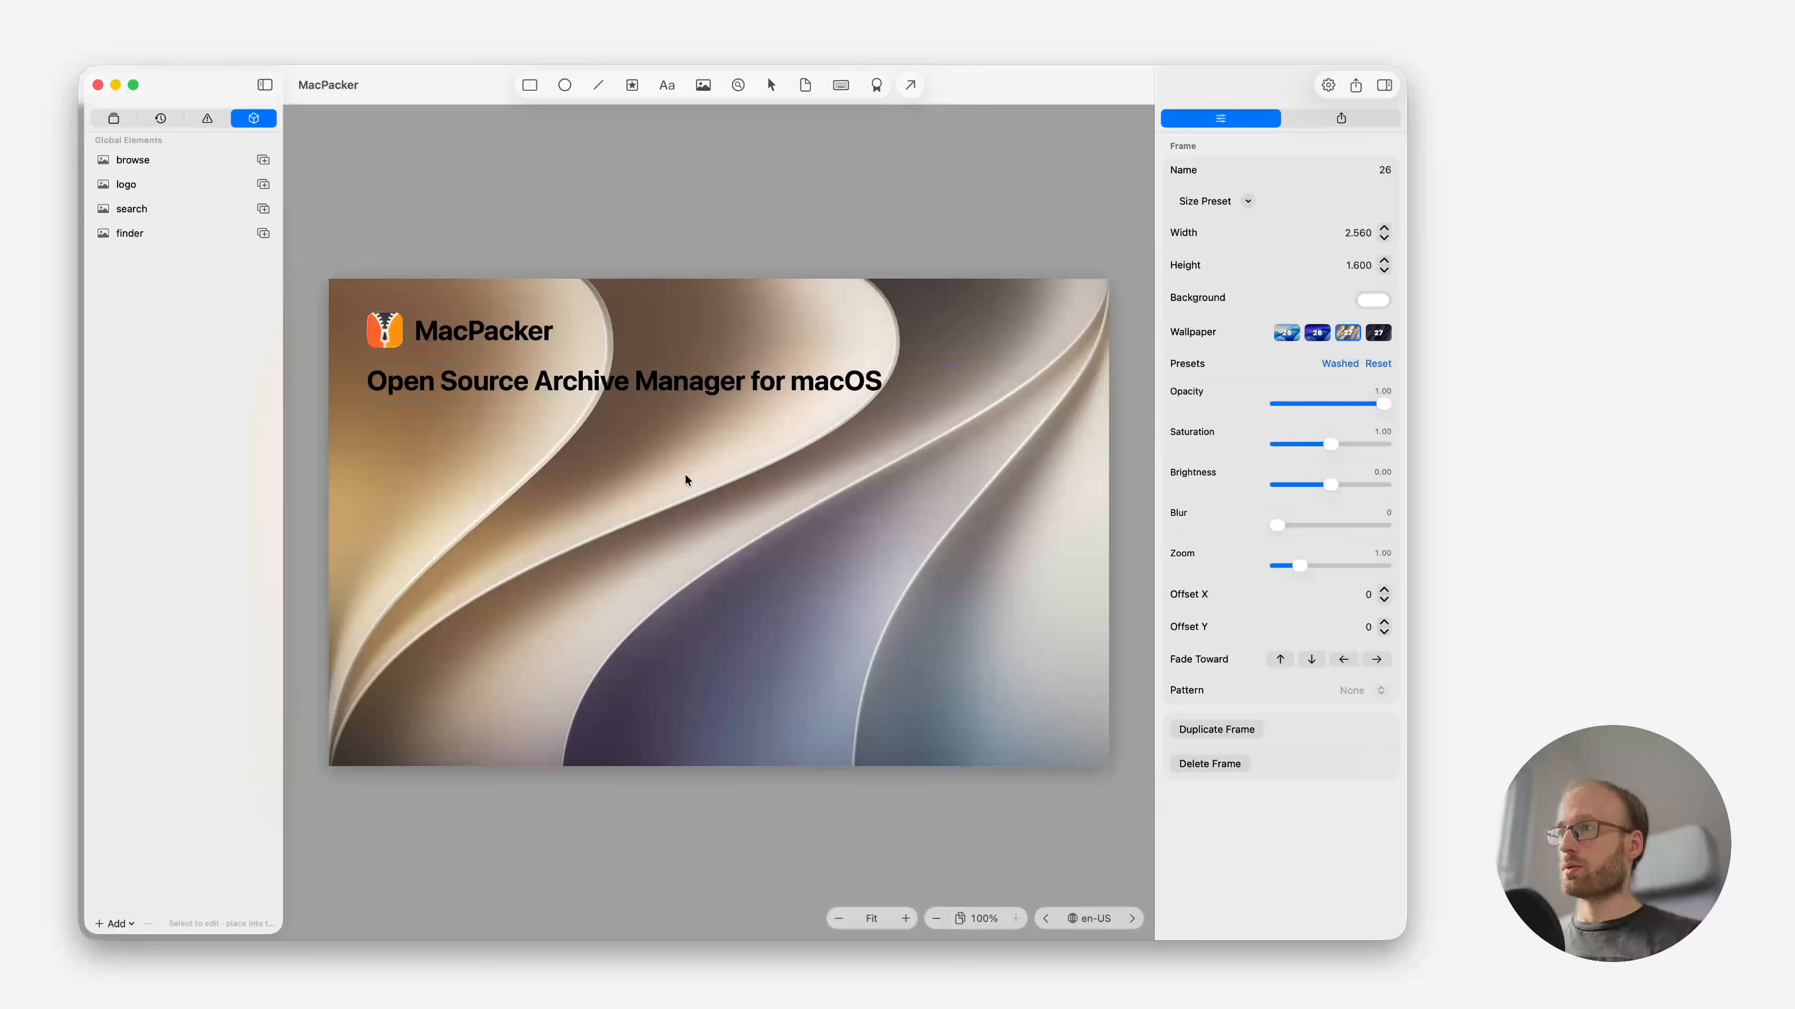
Fade the wallpaper toward the top of the frame with a fade start of about 0.57 and save the document.
click(1282, 659)
drag(1303, 707, 1335, 709)
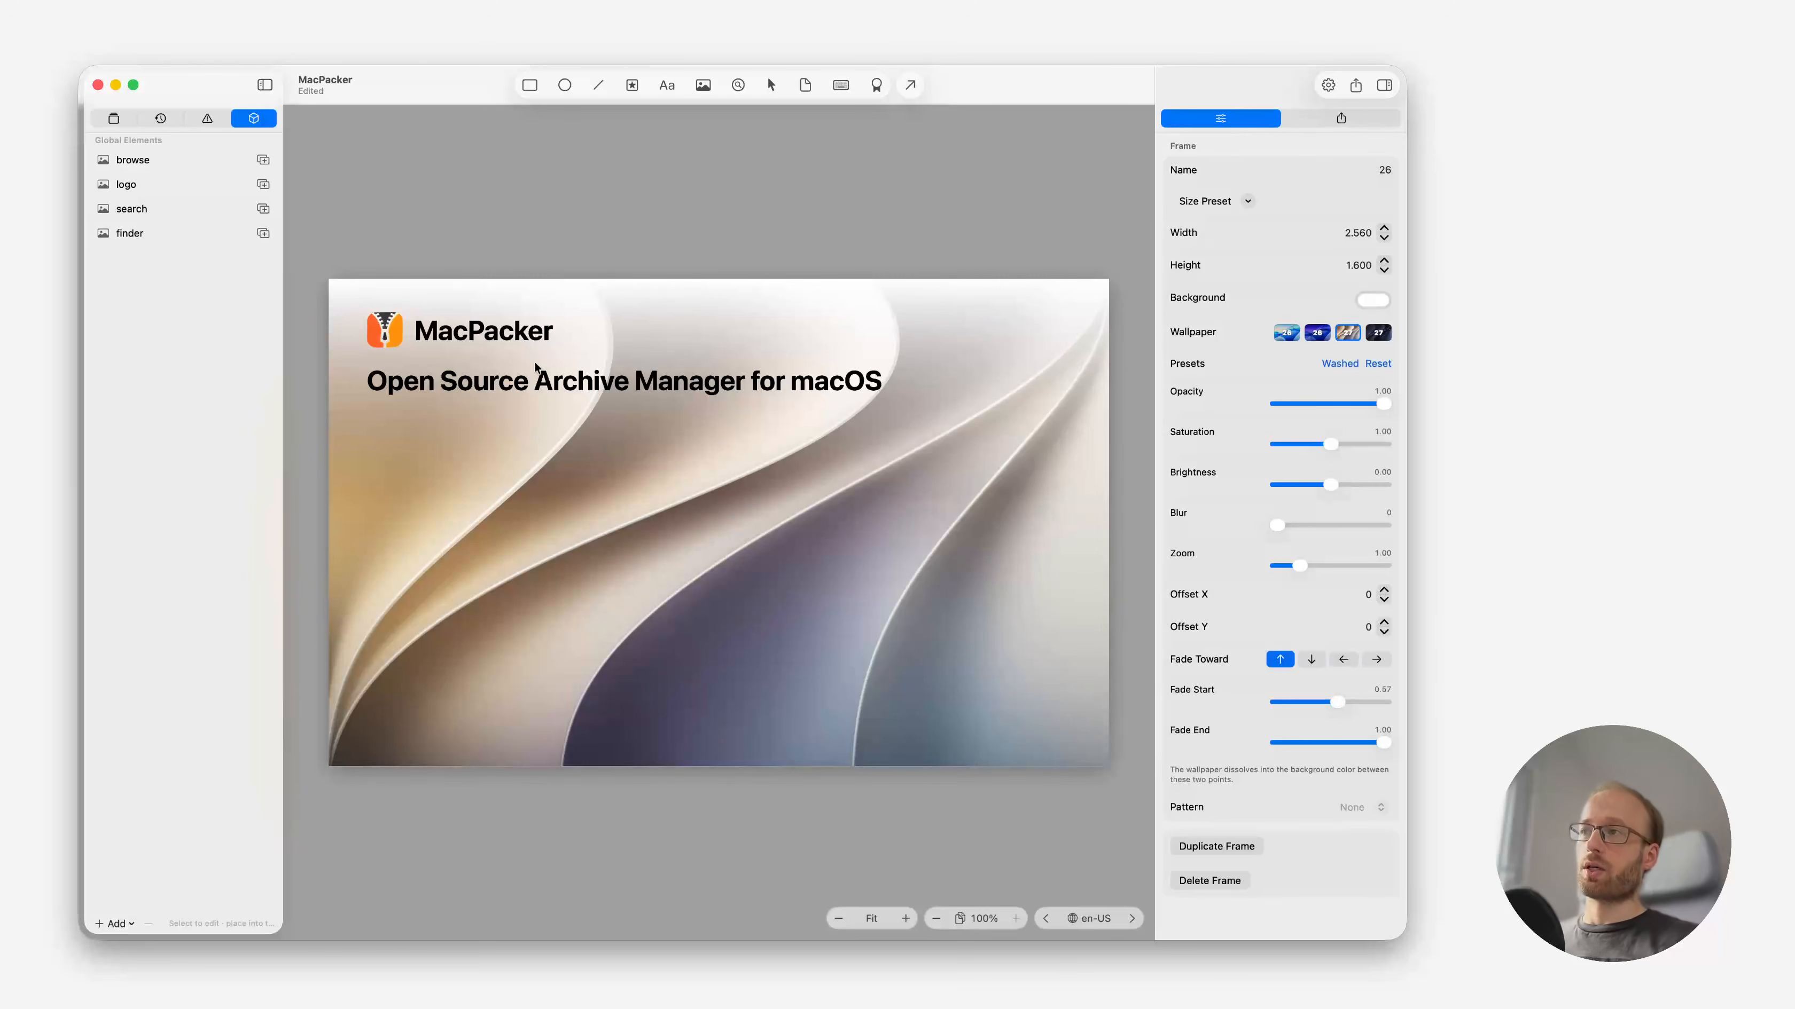
key(super+s)
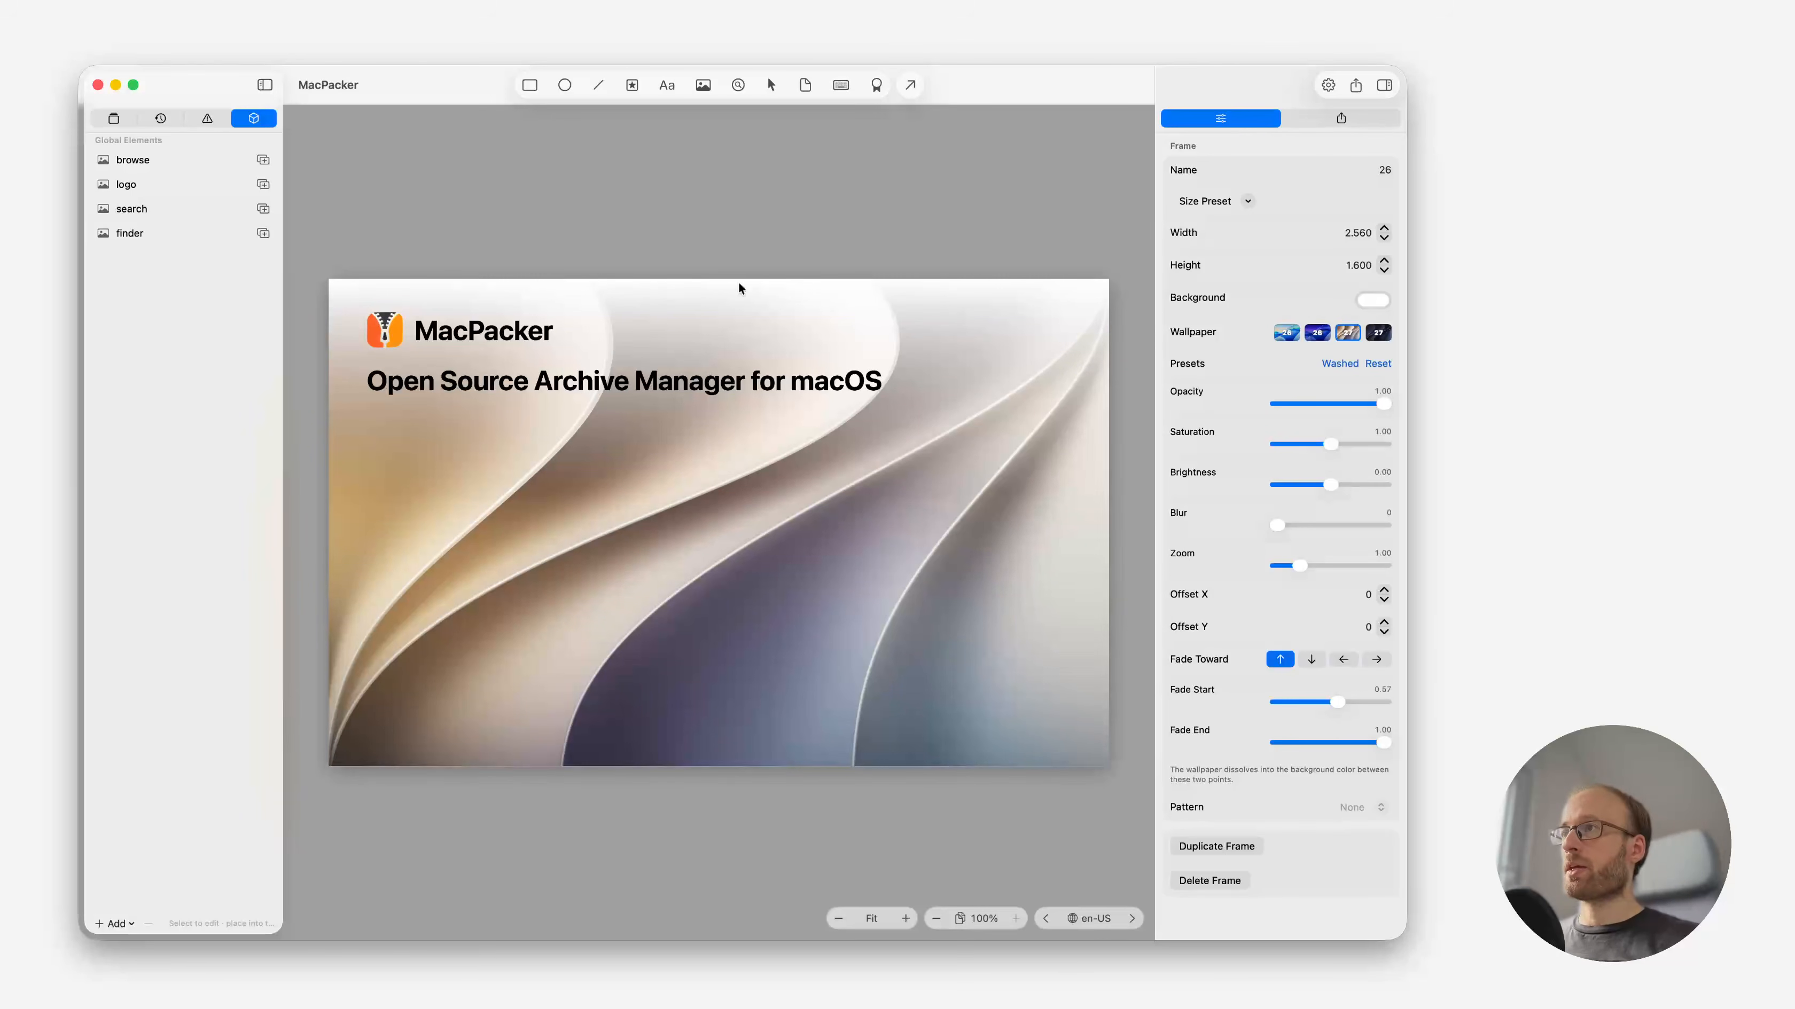
Add an empty image placeholder below the headline, about 1707×999 in size, at about X 725, Y 508.
click(704, 86)
drag(763, 492, 837, 603)
drag(609, 492, 557, 432)
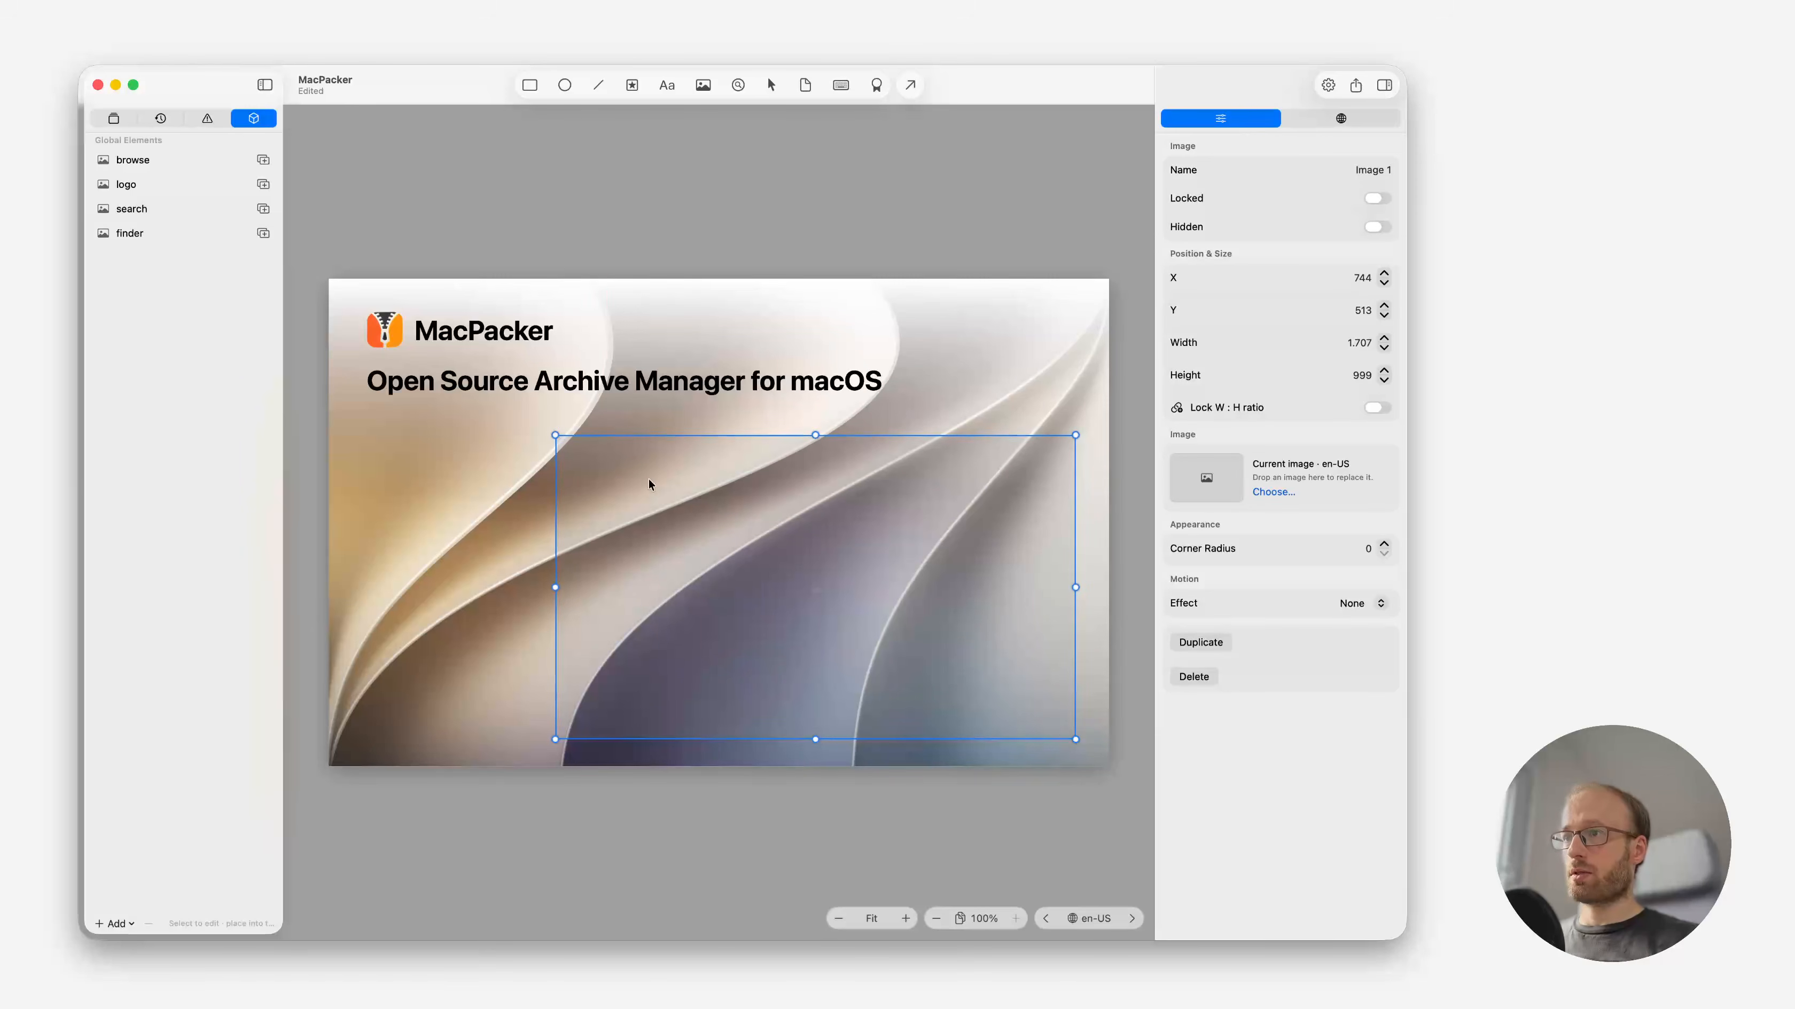
drag(704, 521, 700, 520)
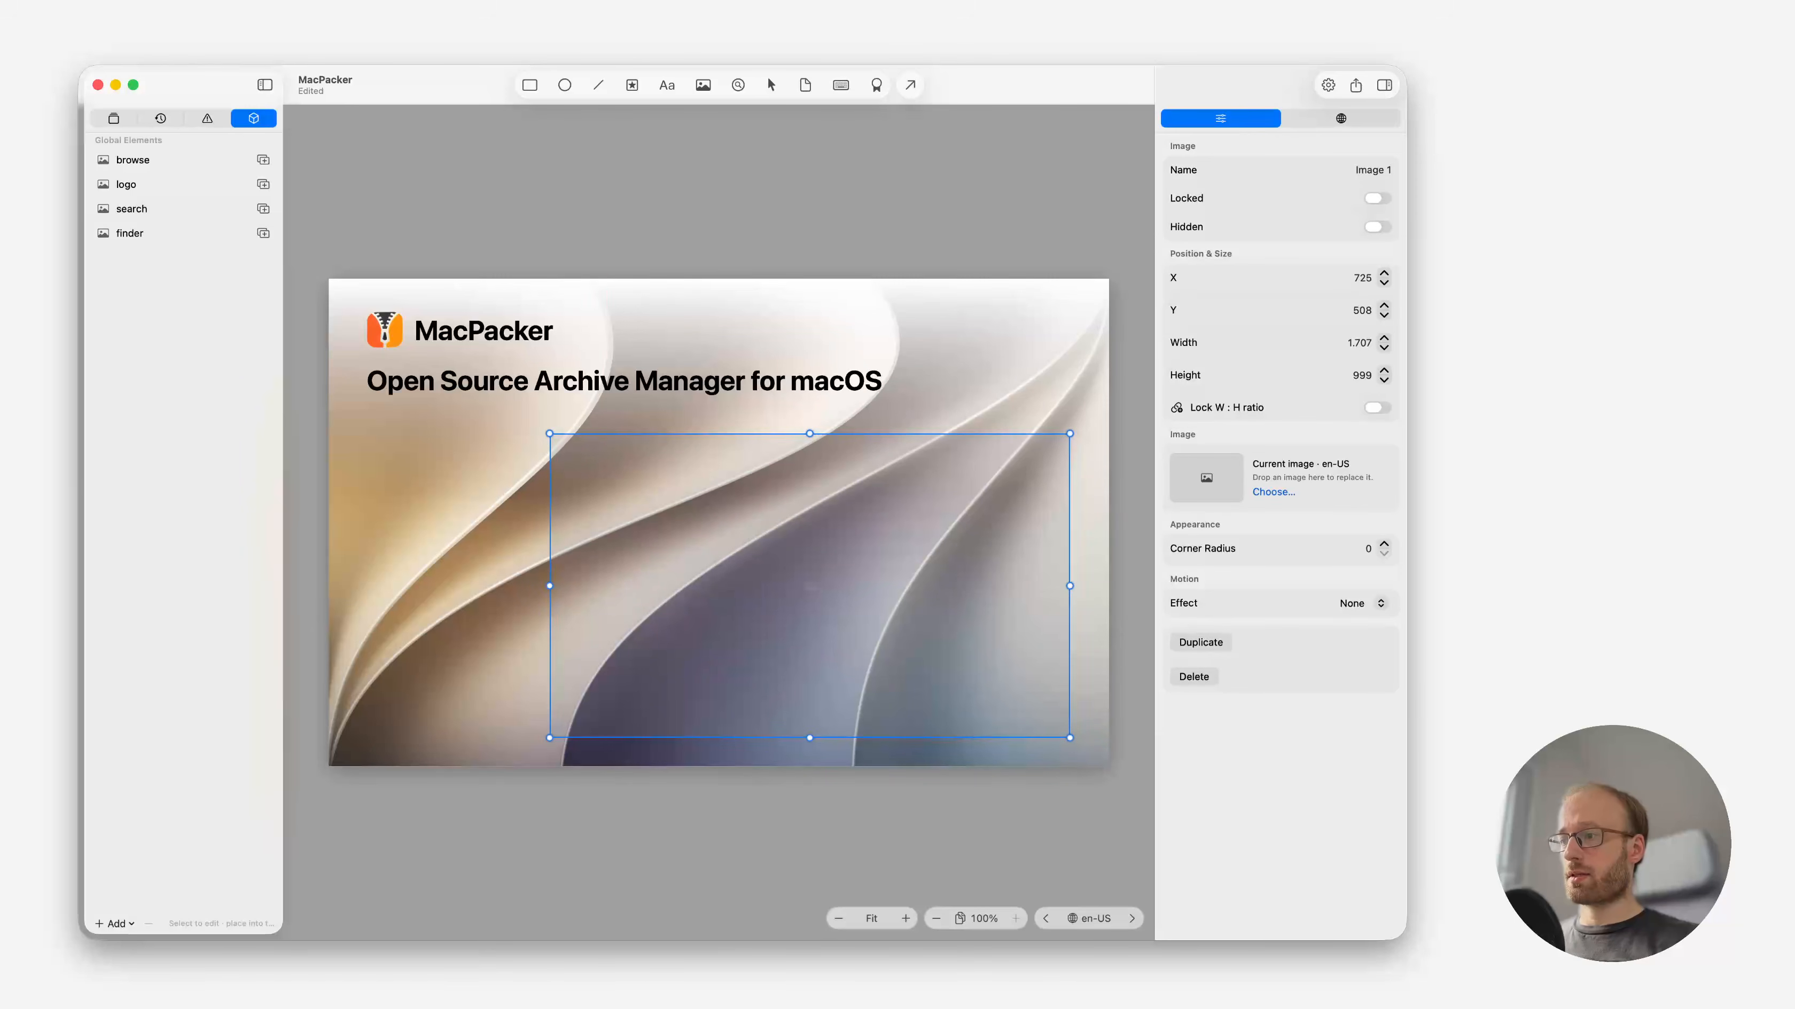
Switch to Finder and place MacPacker-01-browse-light-en-1786797920.png from the mp-screenshots-3 folder onto the frame.
key(super+Tab)
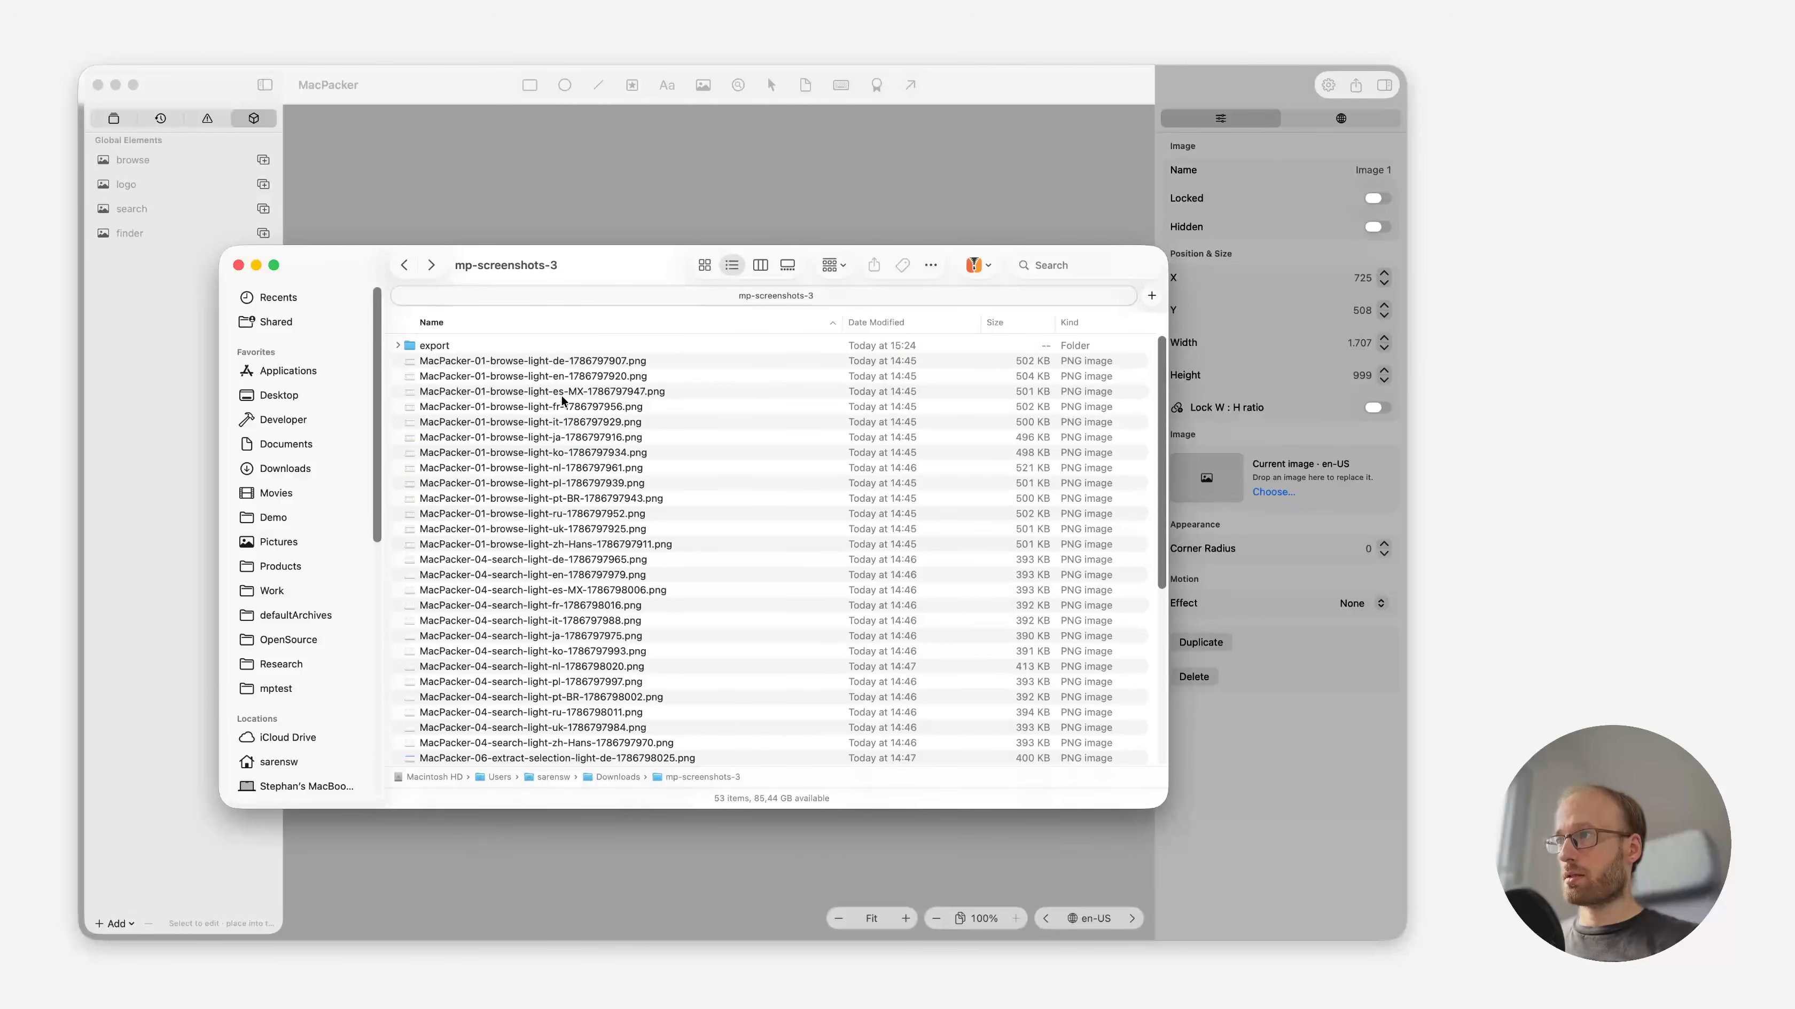
click(564, 379)
drag(569, 297, 1457, 325)
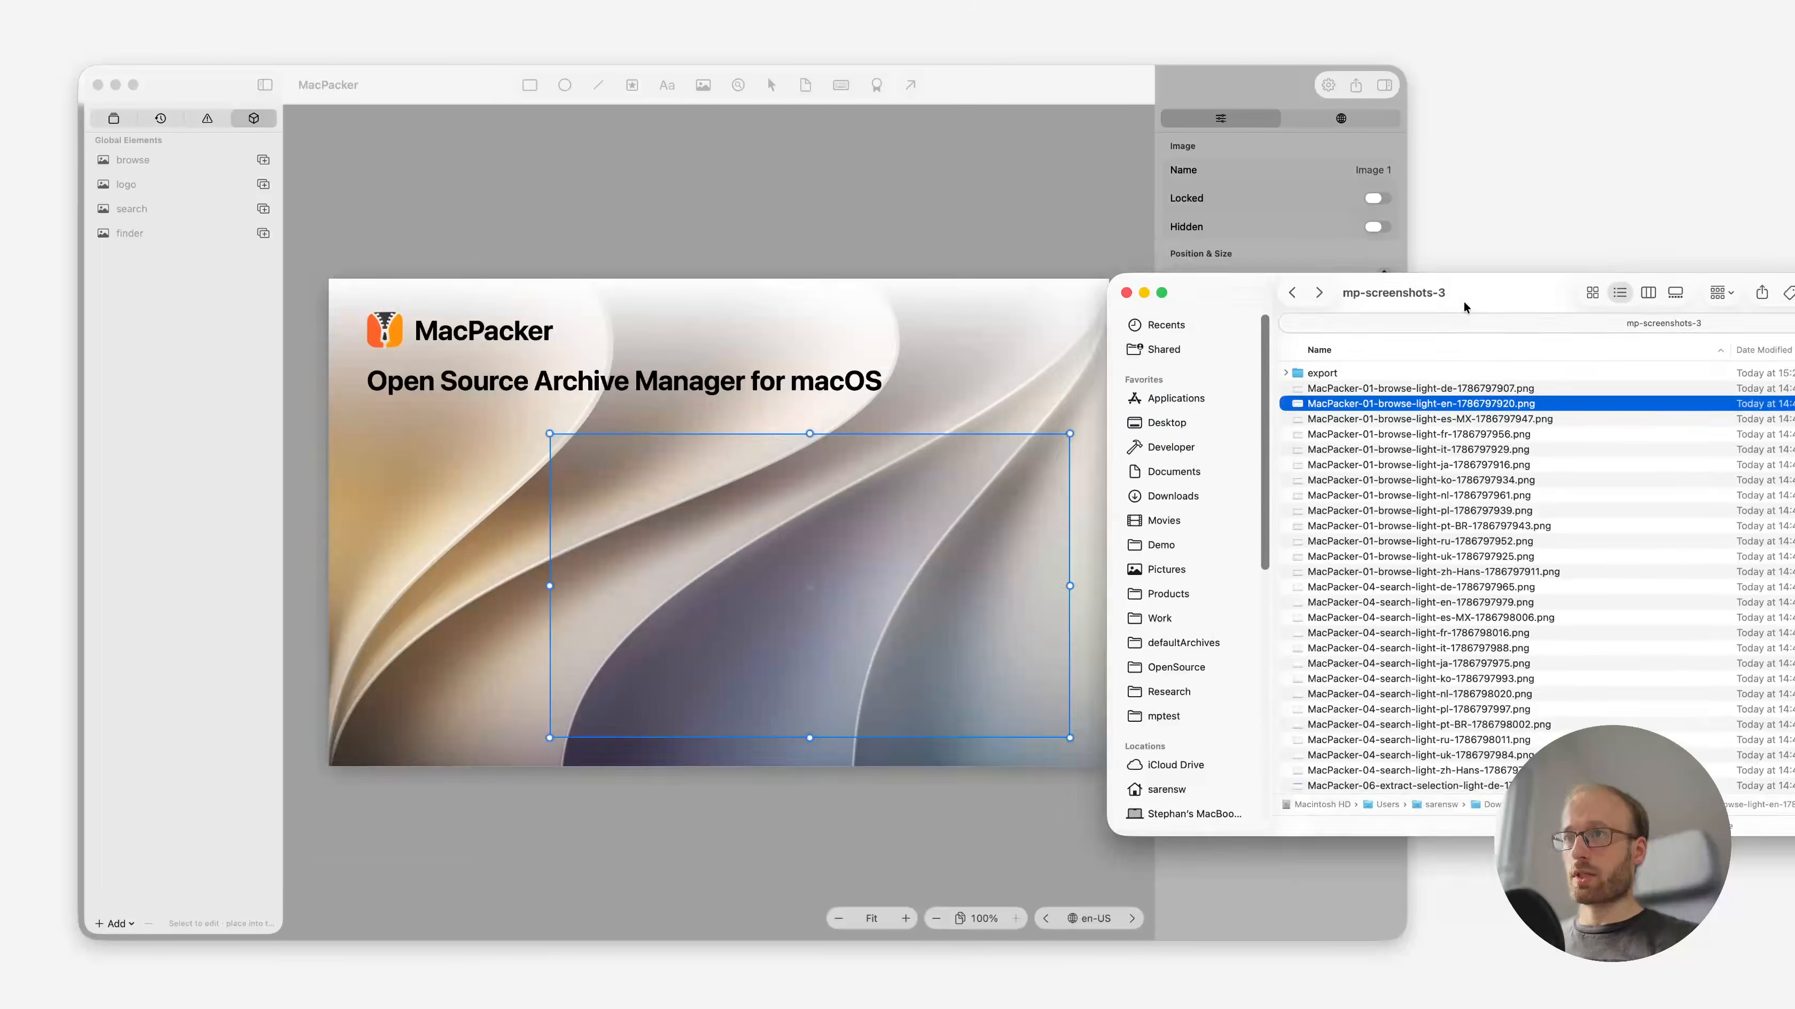
drag(1379, 408, 784, 576)
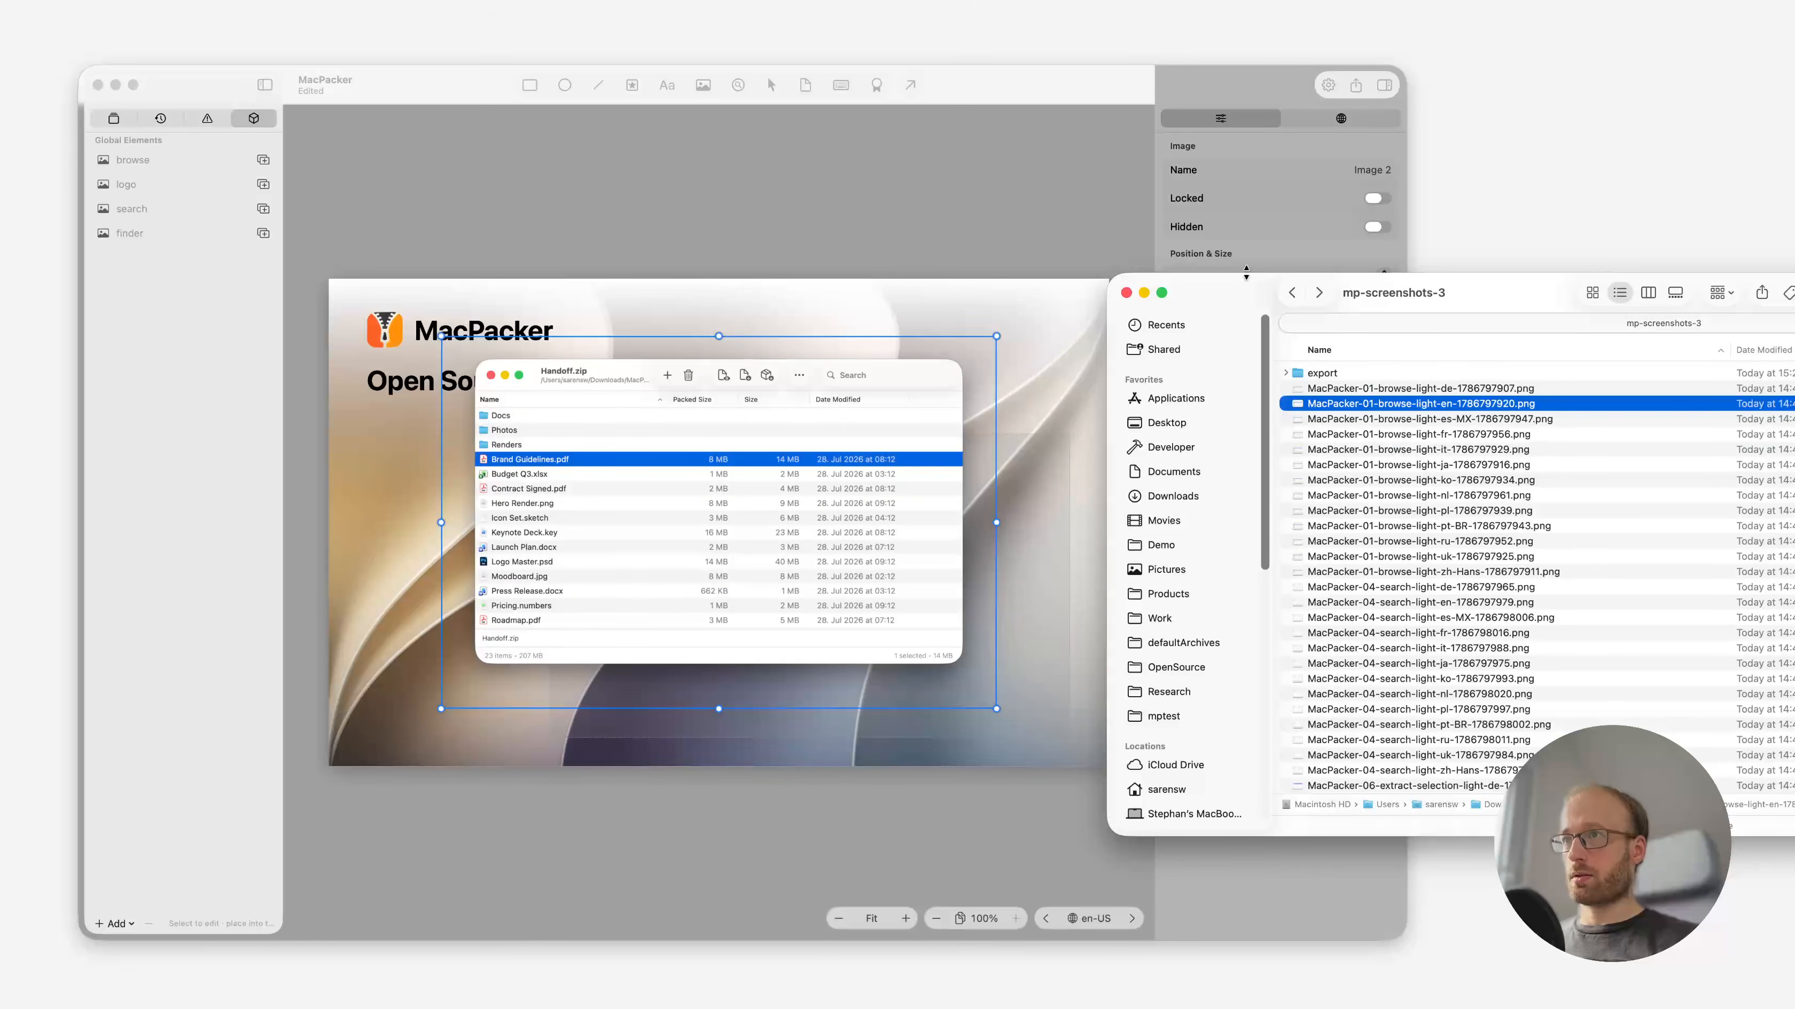
drag(1246, 272, 1092, 259)
Delete the empty image placeholder and move the app screenshot below the headline to about X 736, Y 412.
click(676, 730)
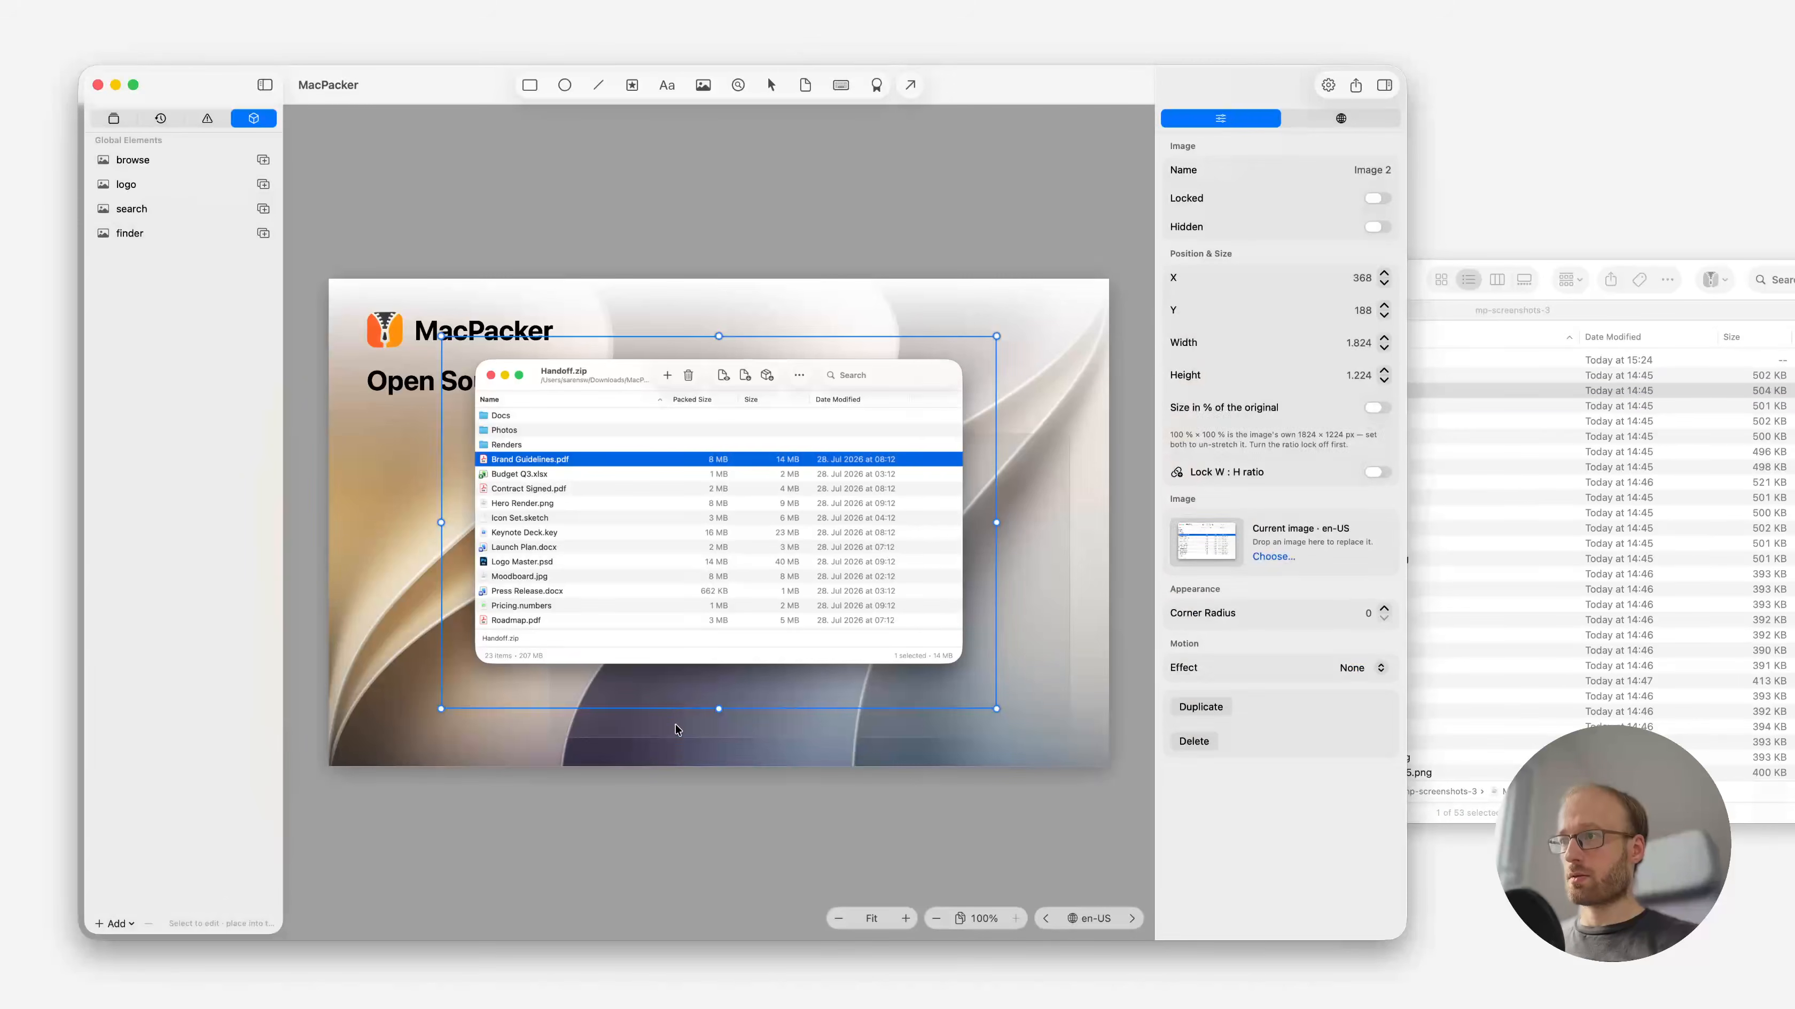
click(777, 706)
key(Delete)
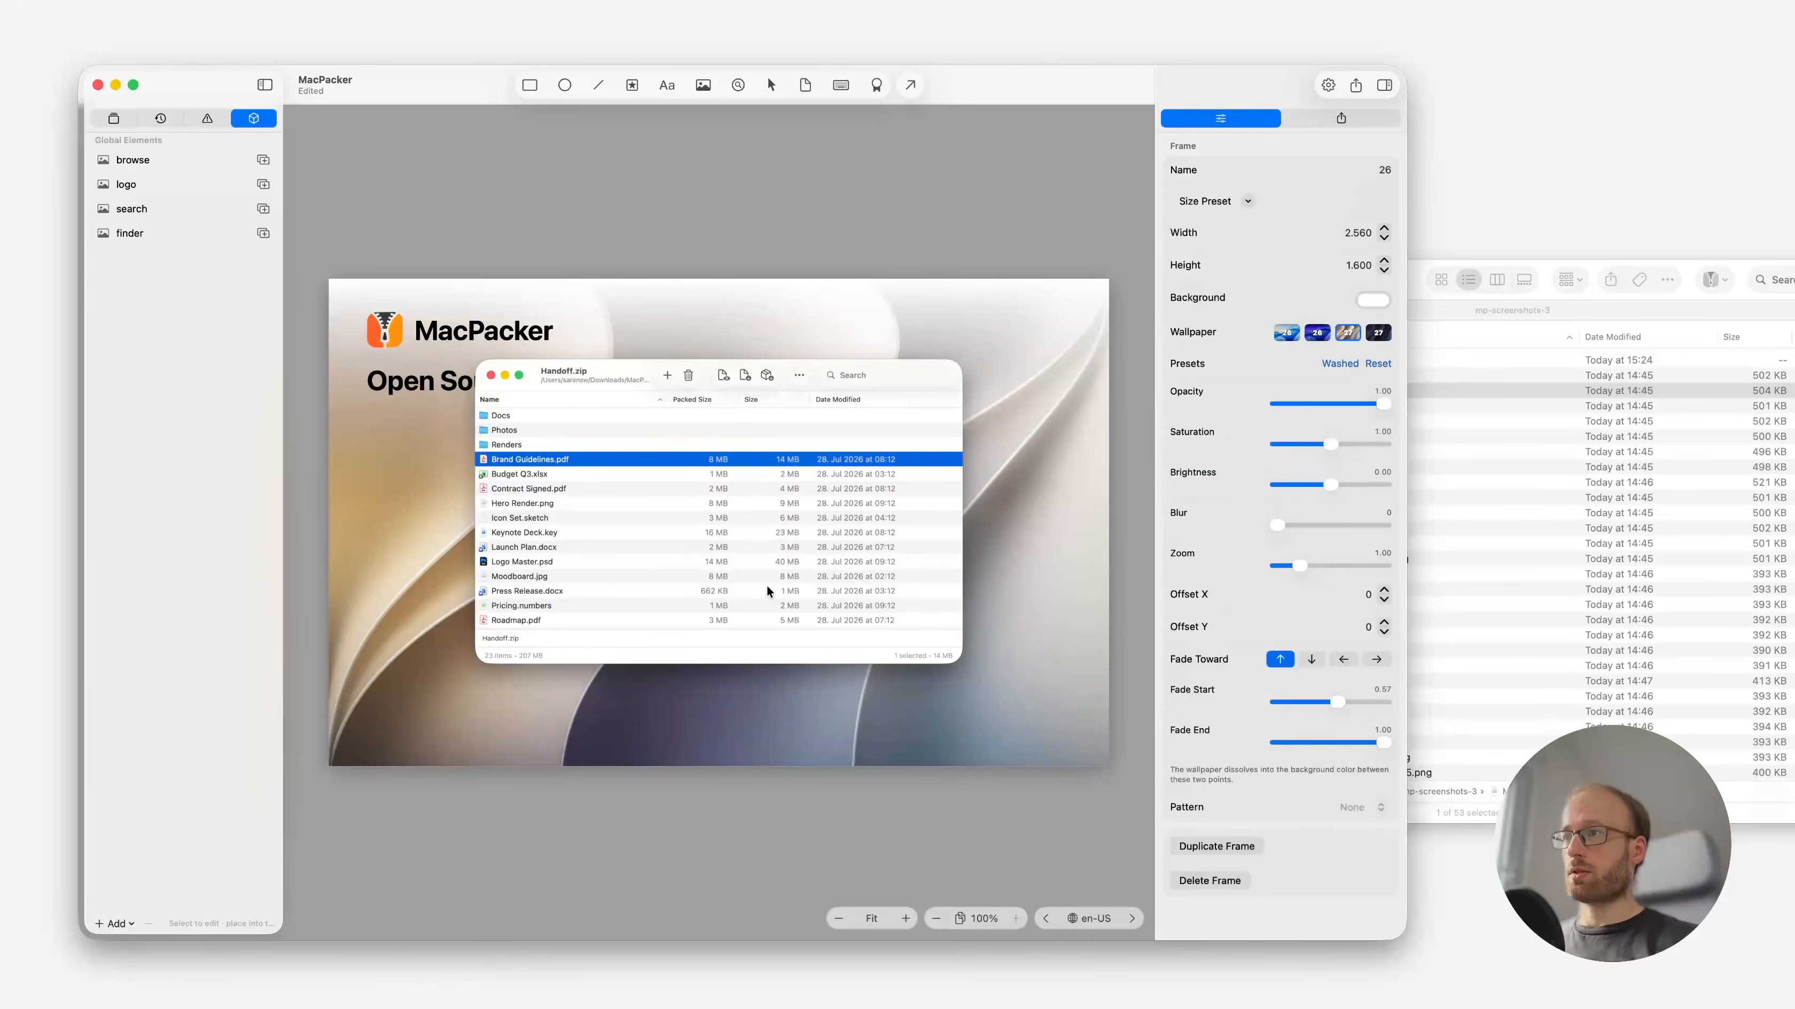
drag(714, 524, 832, 573)
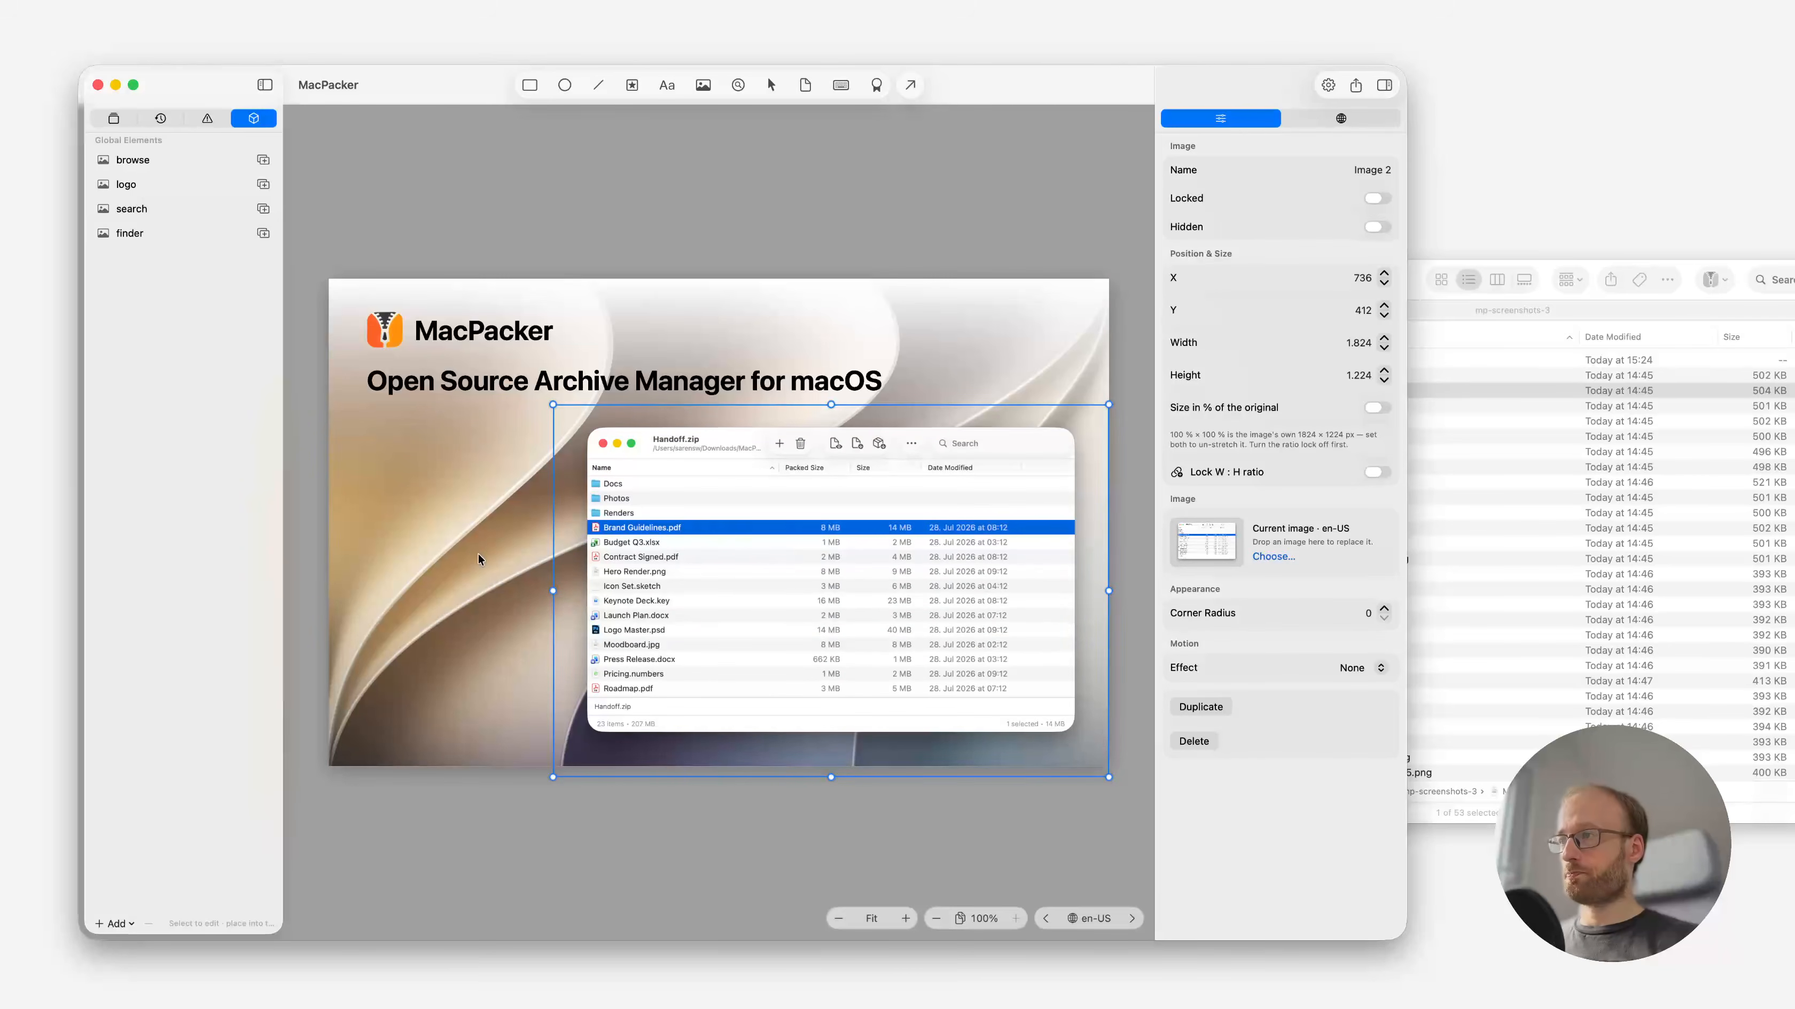
click(464, 556)
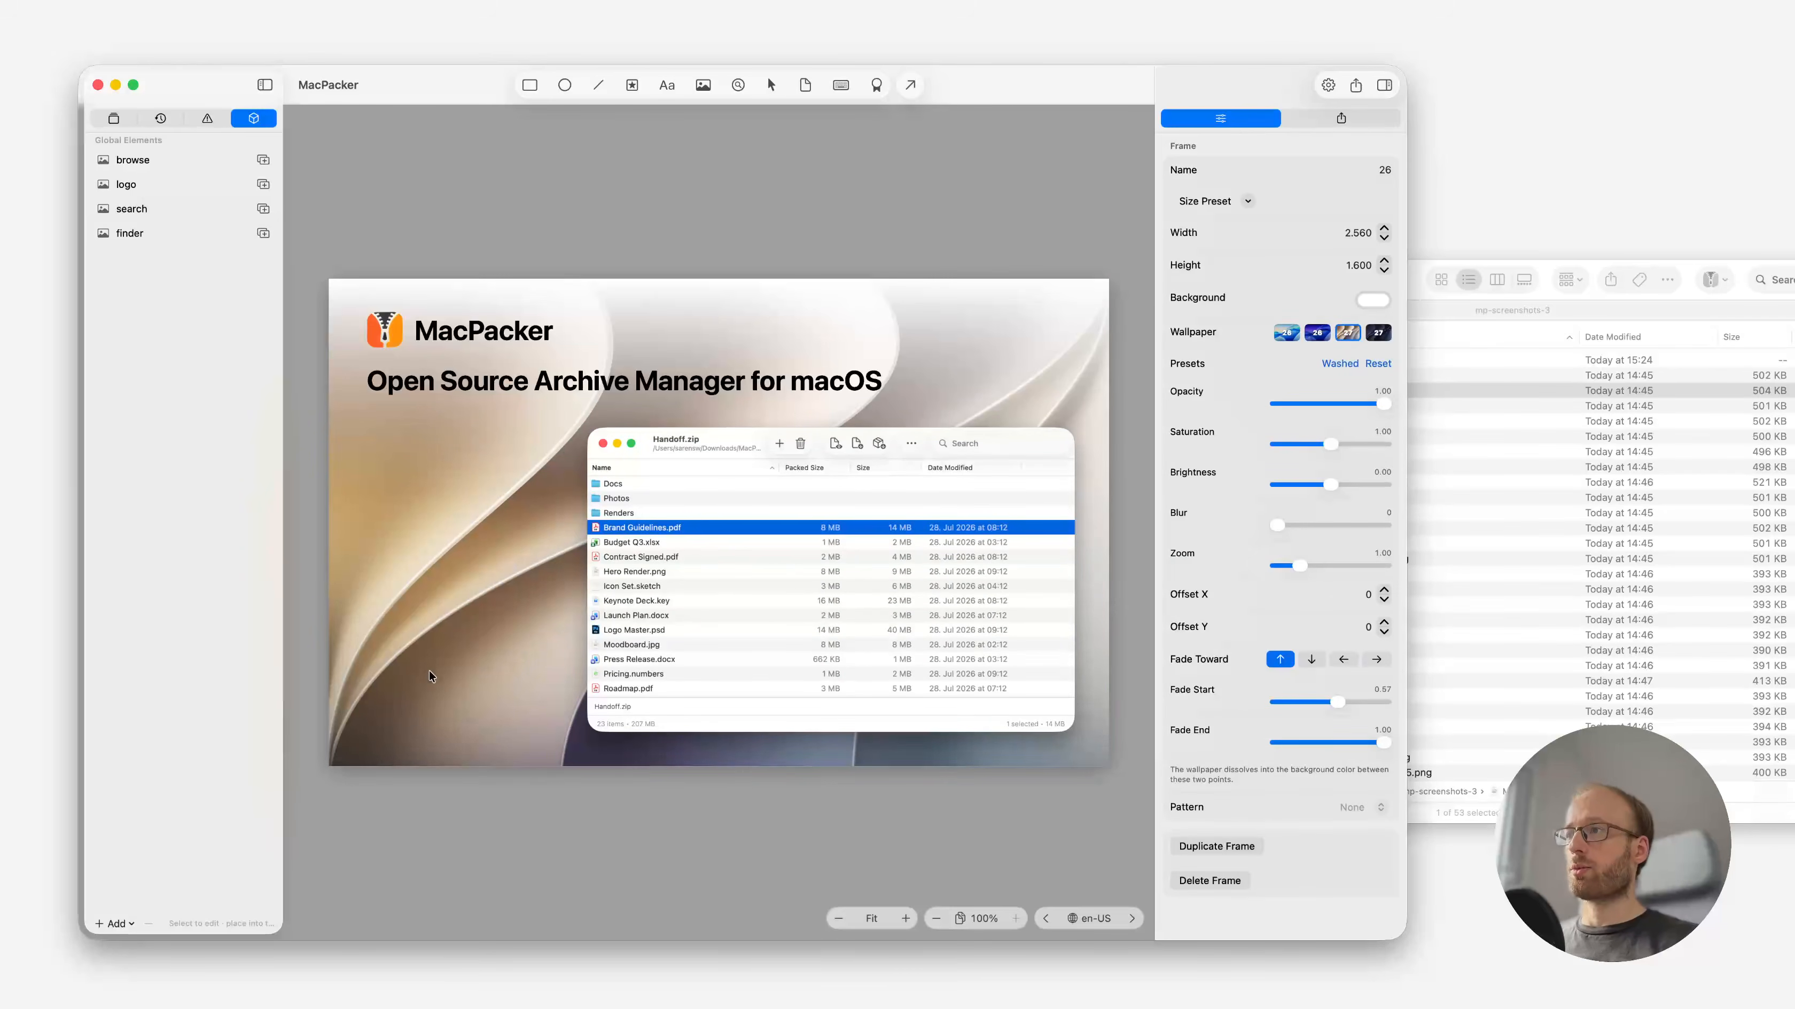
Add a badge in the frame's lower-left area and switch its design to Rating.
click(882, 83)
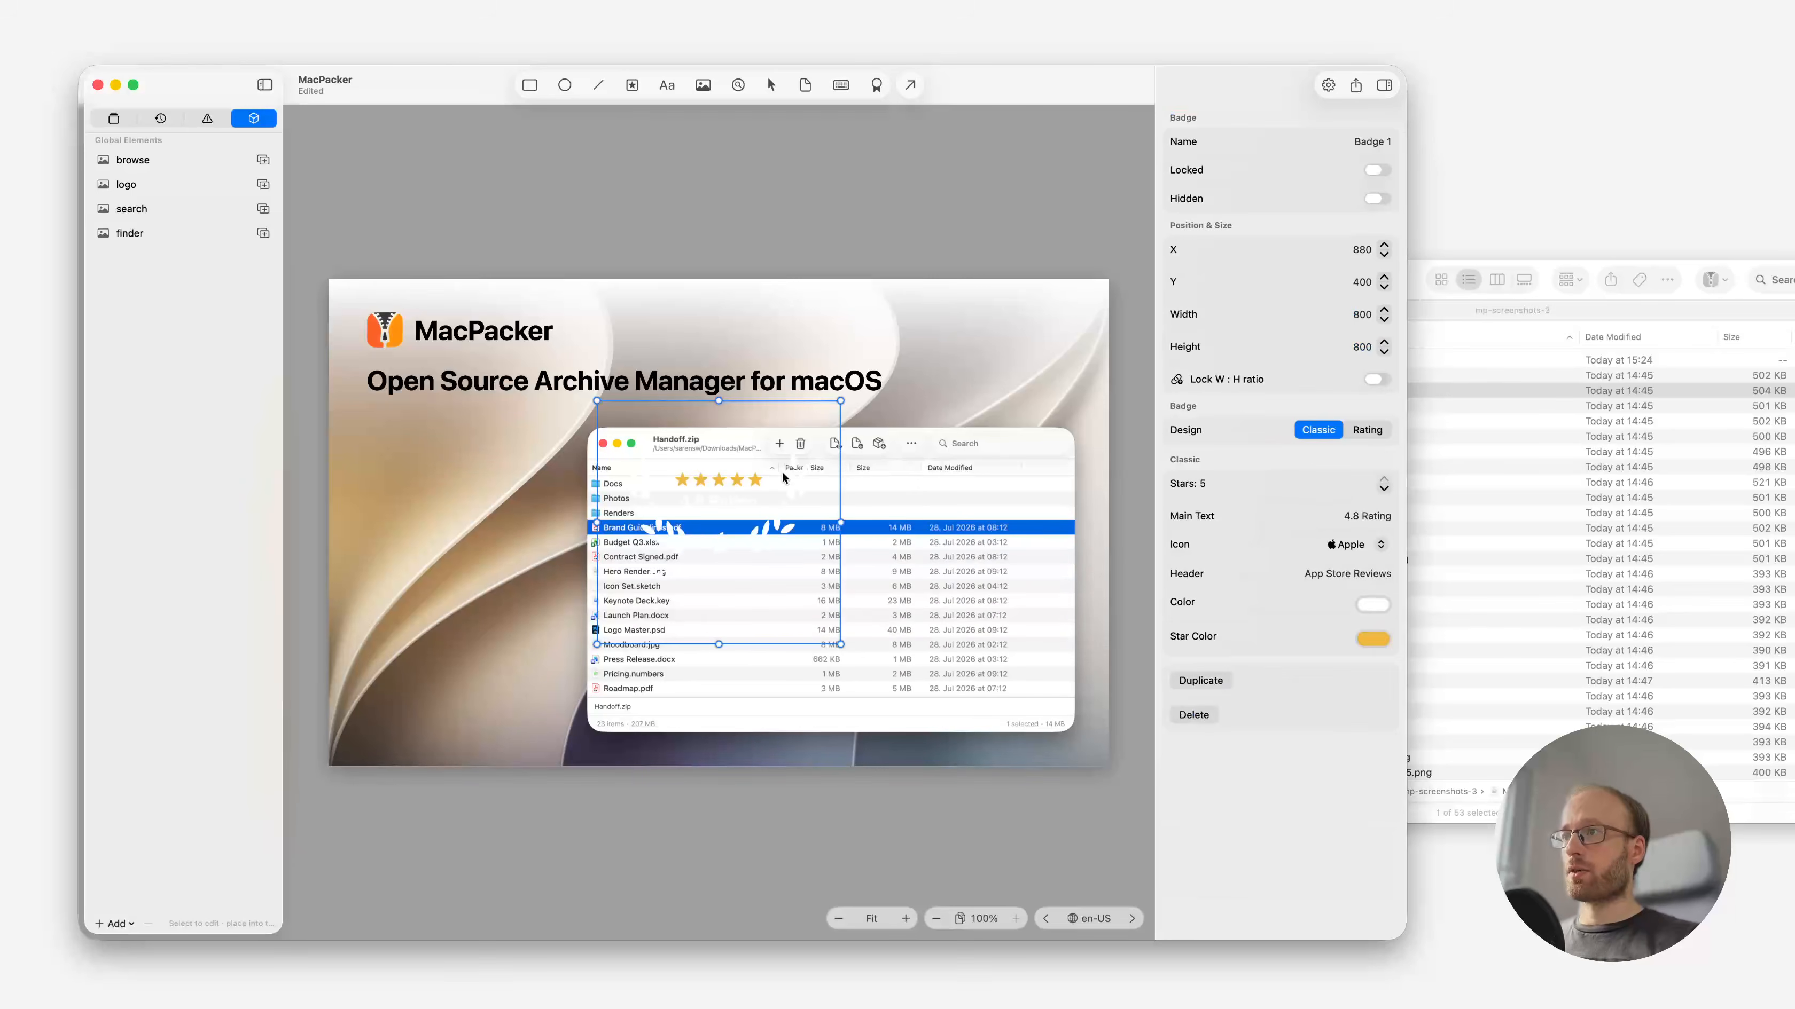
drag(680, 530, 389, 632)
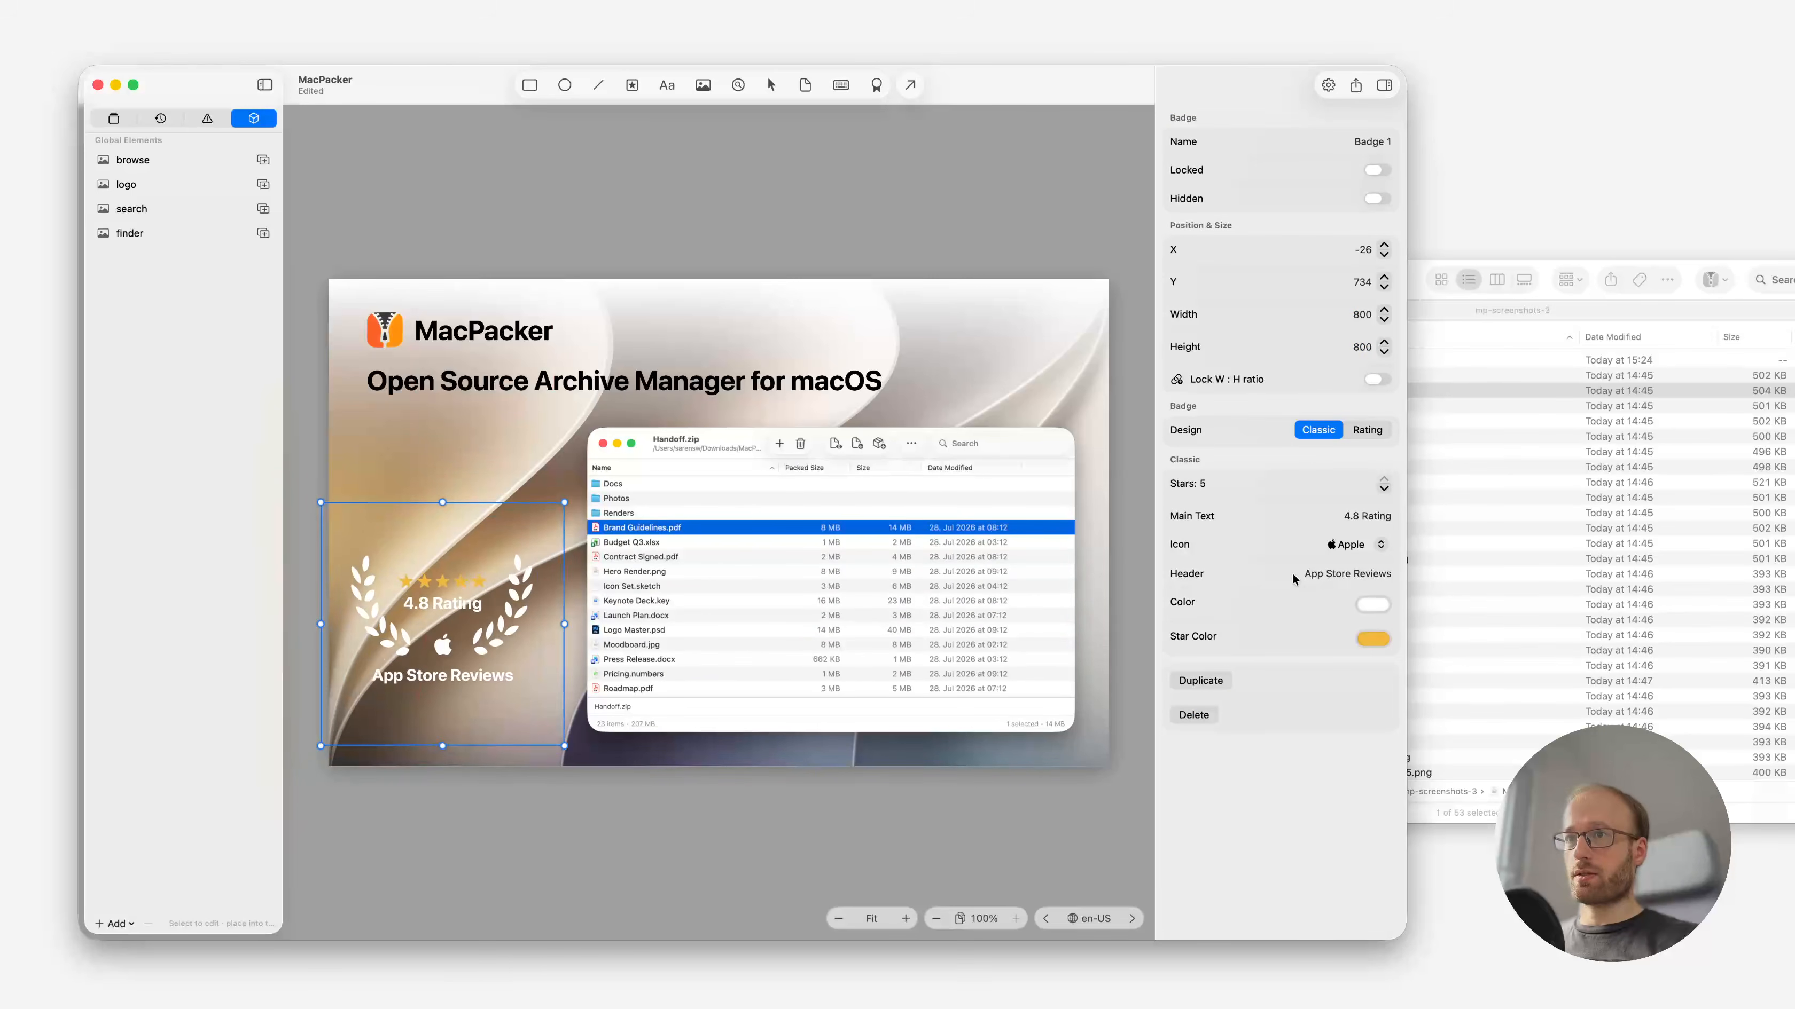
click(1378, 428)
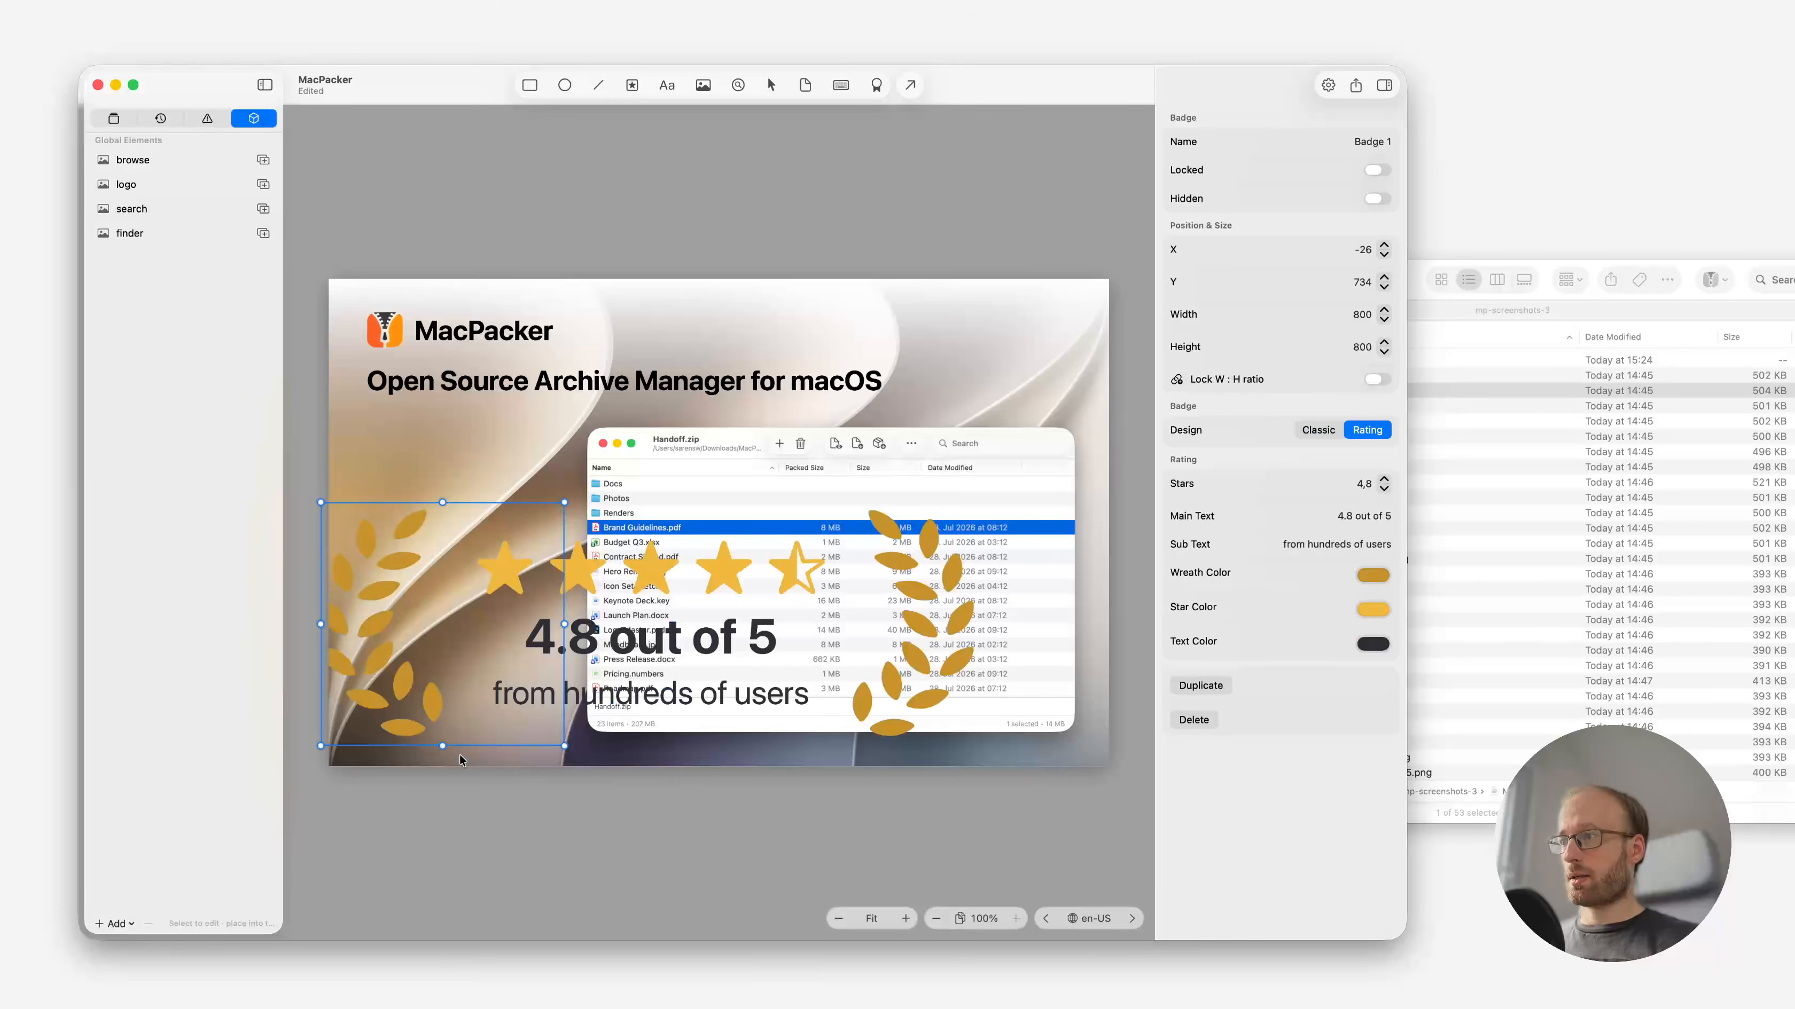
Shrink the rating badge to about 221 high, place it at about X 19, Y 1258, and save the document.
drag(440, 745, 469, 710)
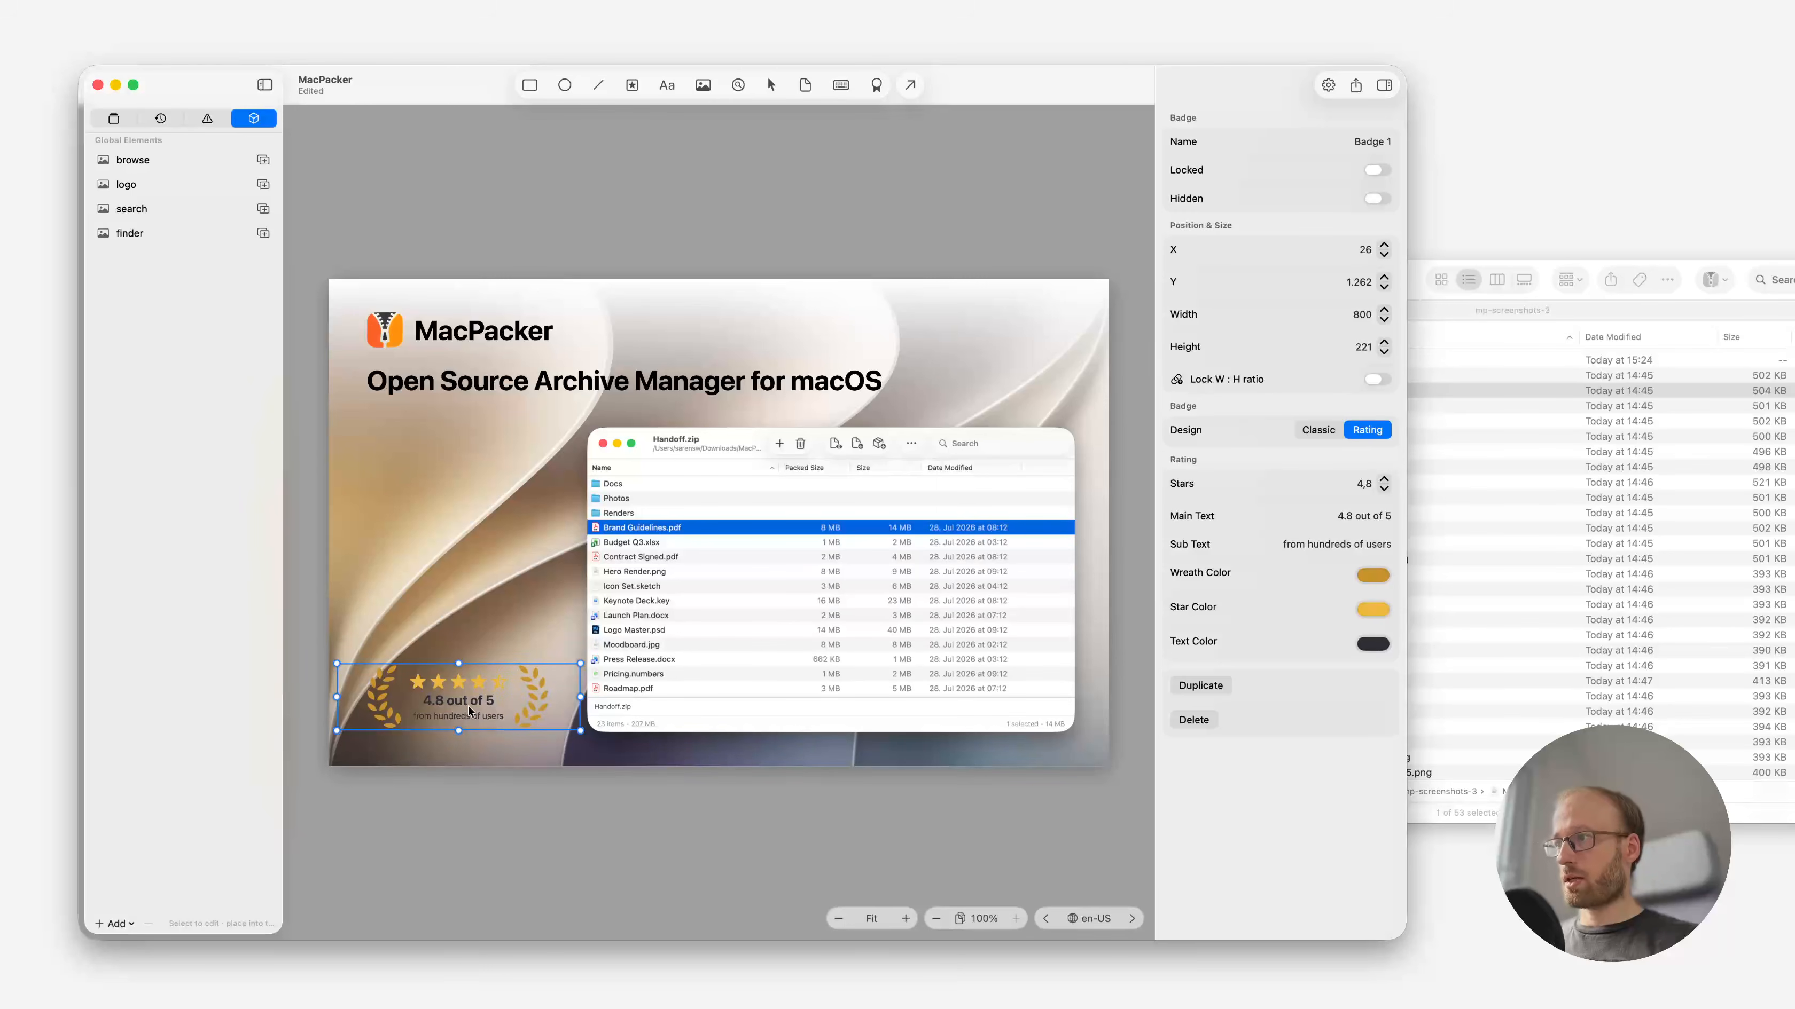
key(super+s)
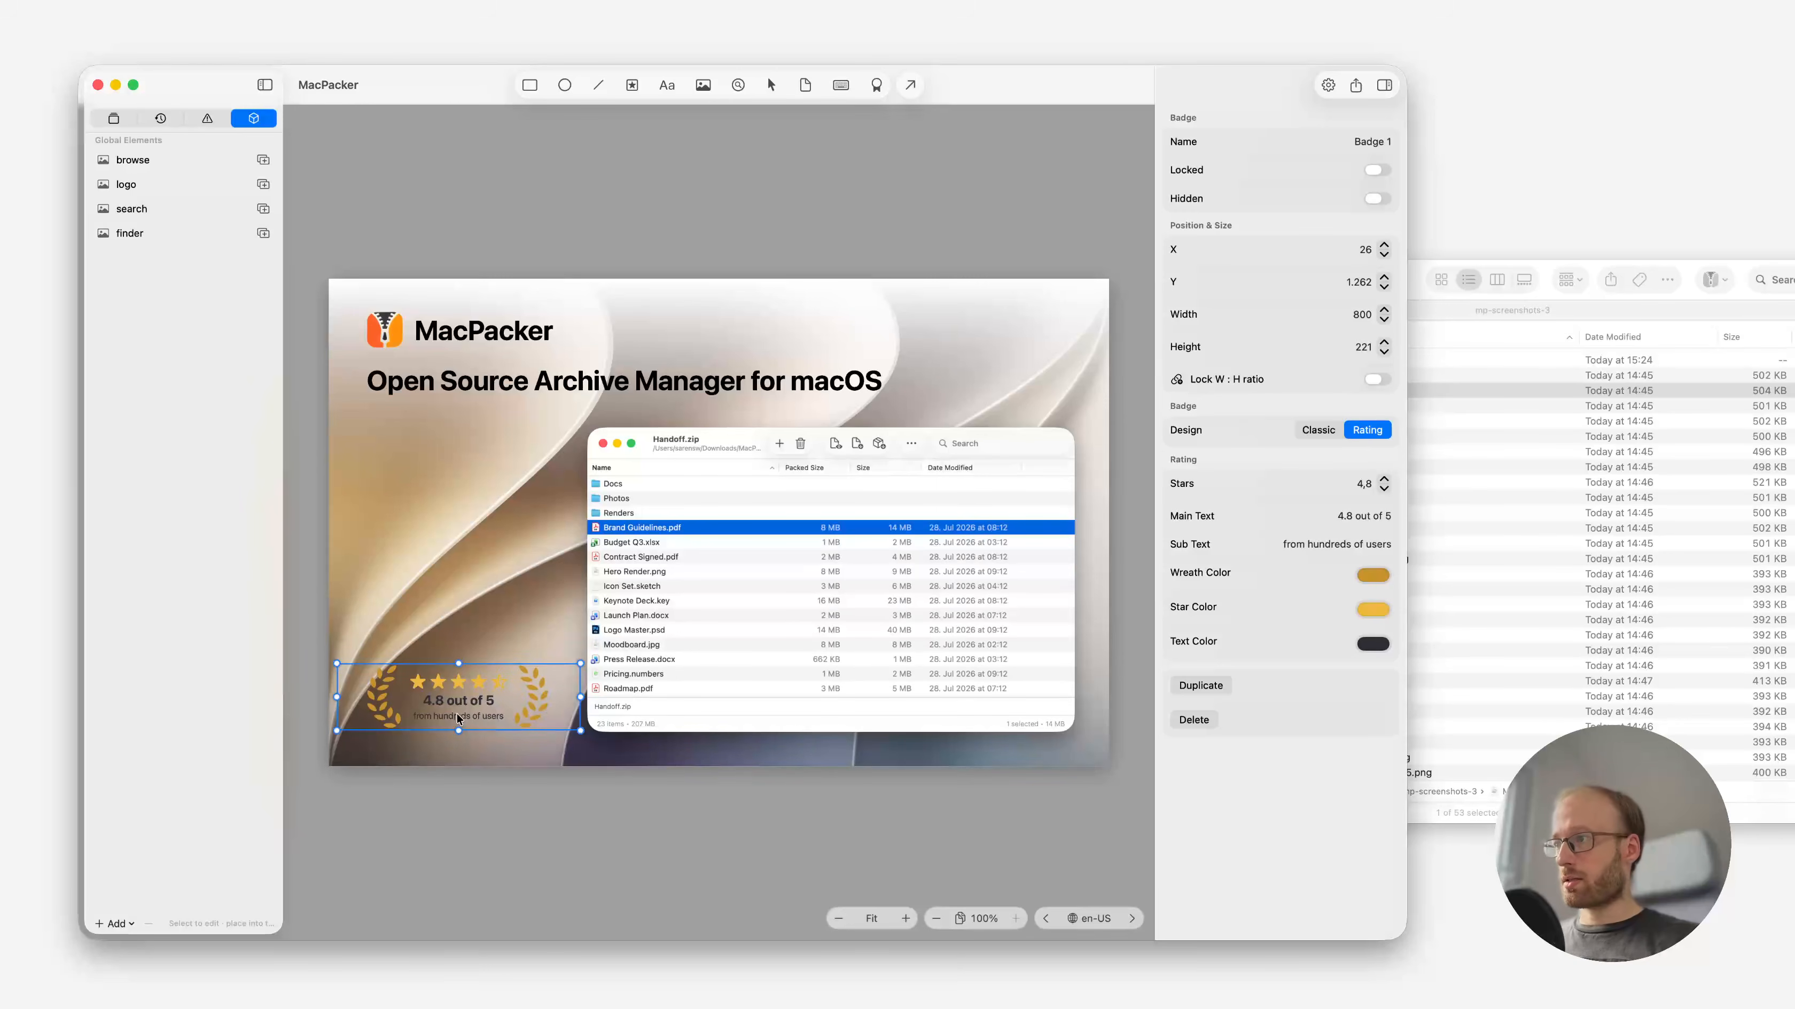
drag(455, 713, 453, 712)
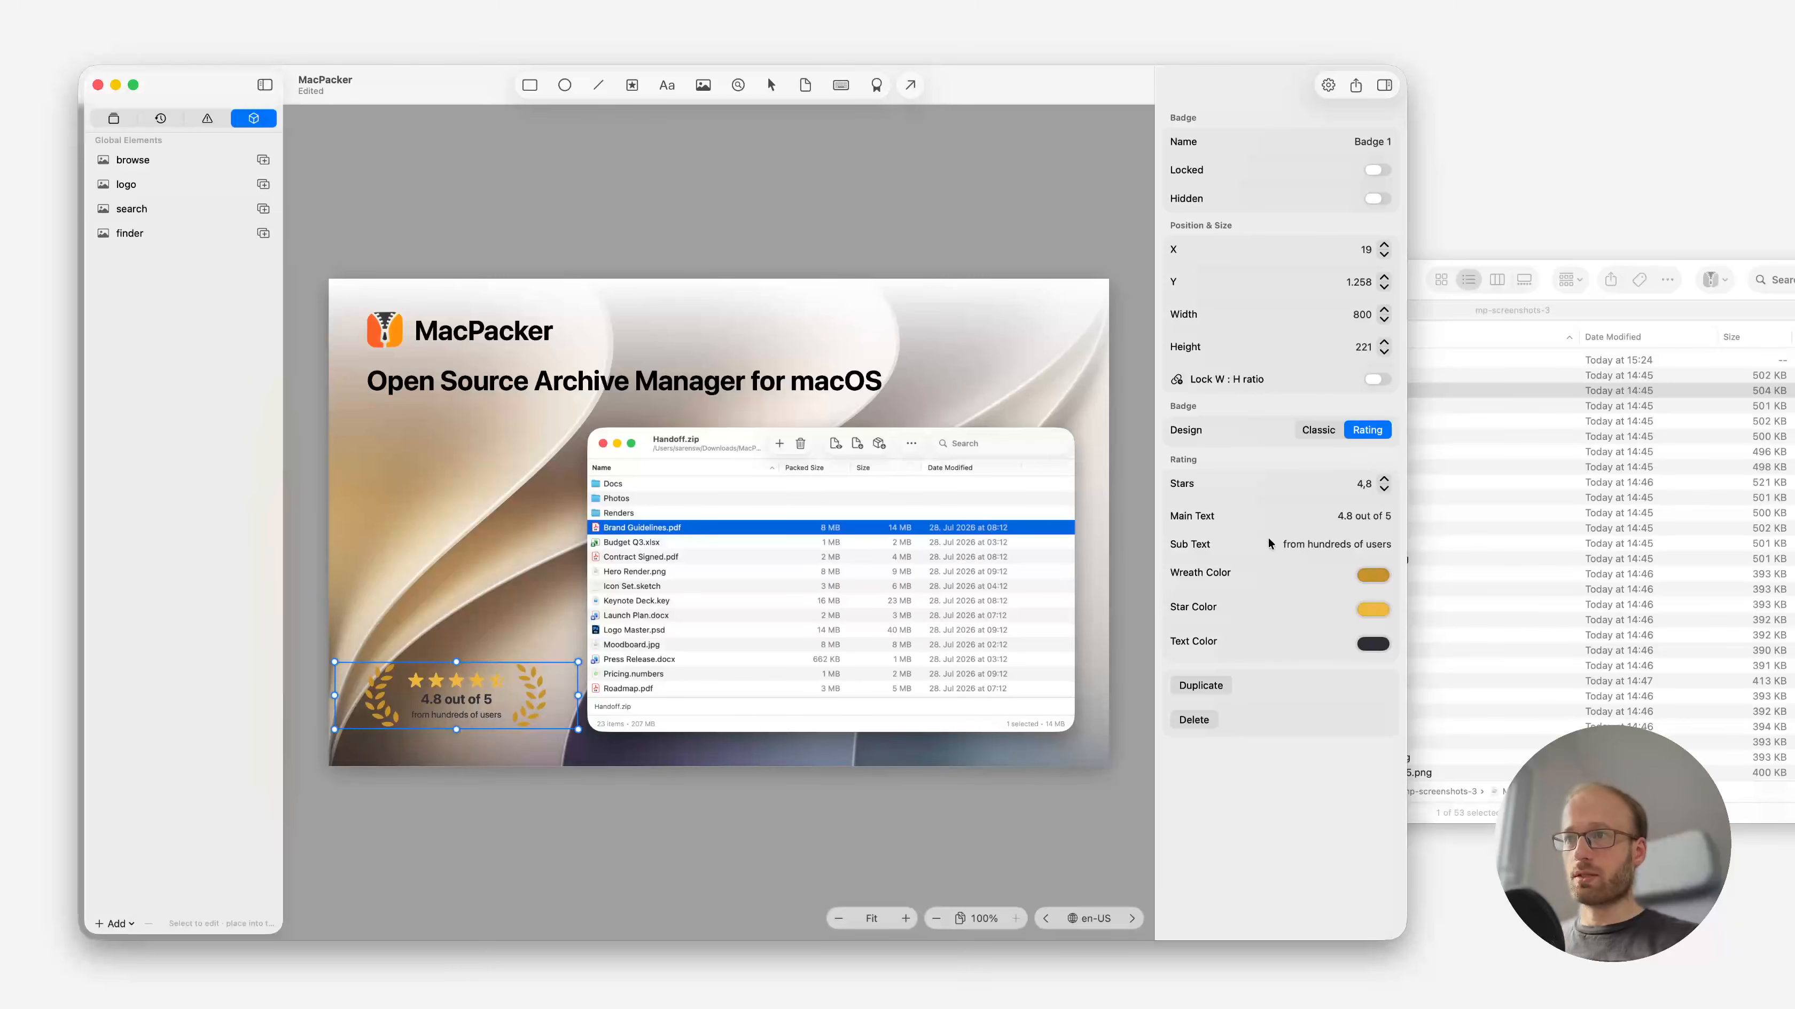
key(super+s)
click(546, 480)
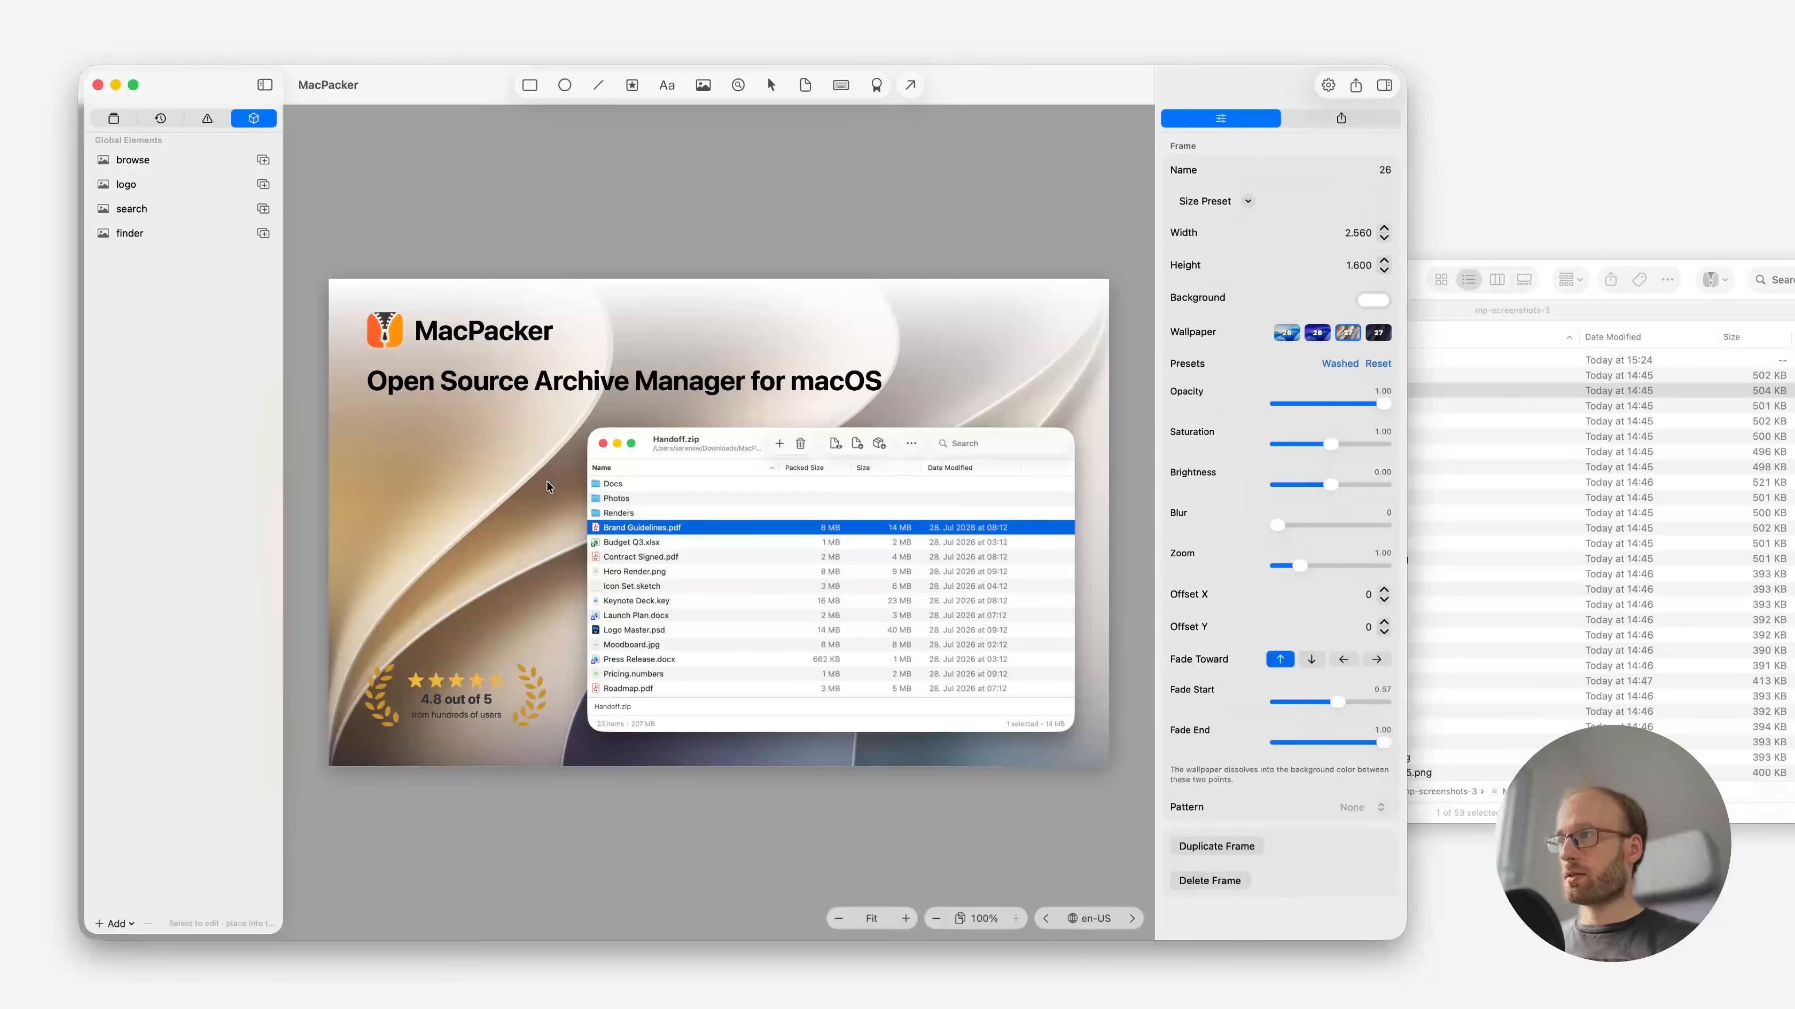
Fade the wallpaper toward the left as well, raise the fade start to about 0.62, and save the document.
click(1343, 663)
key(super+s)
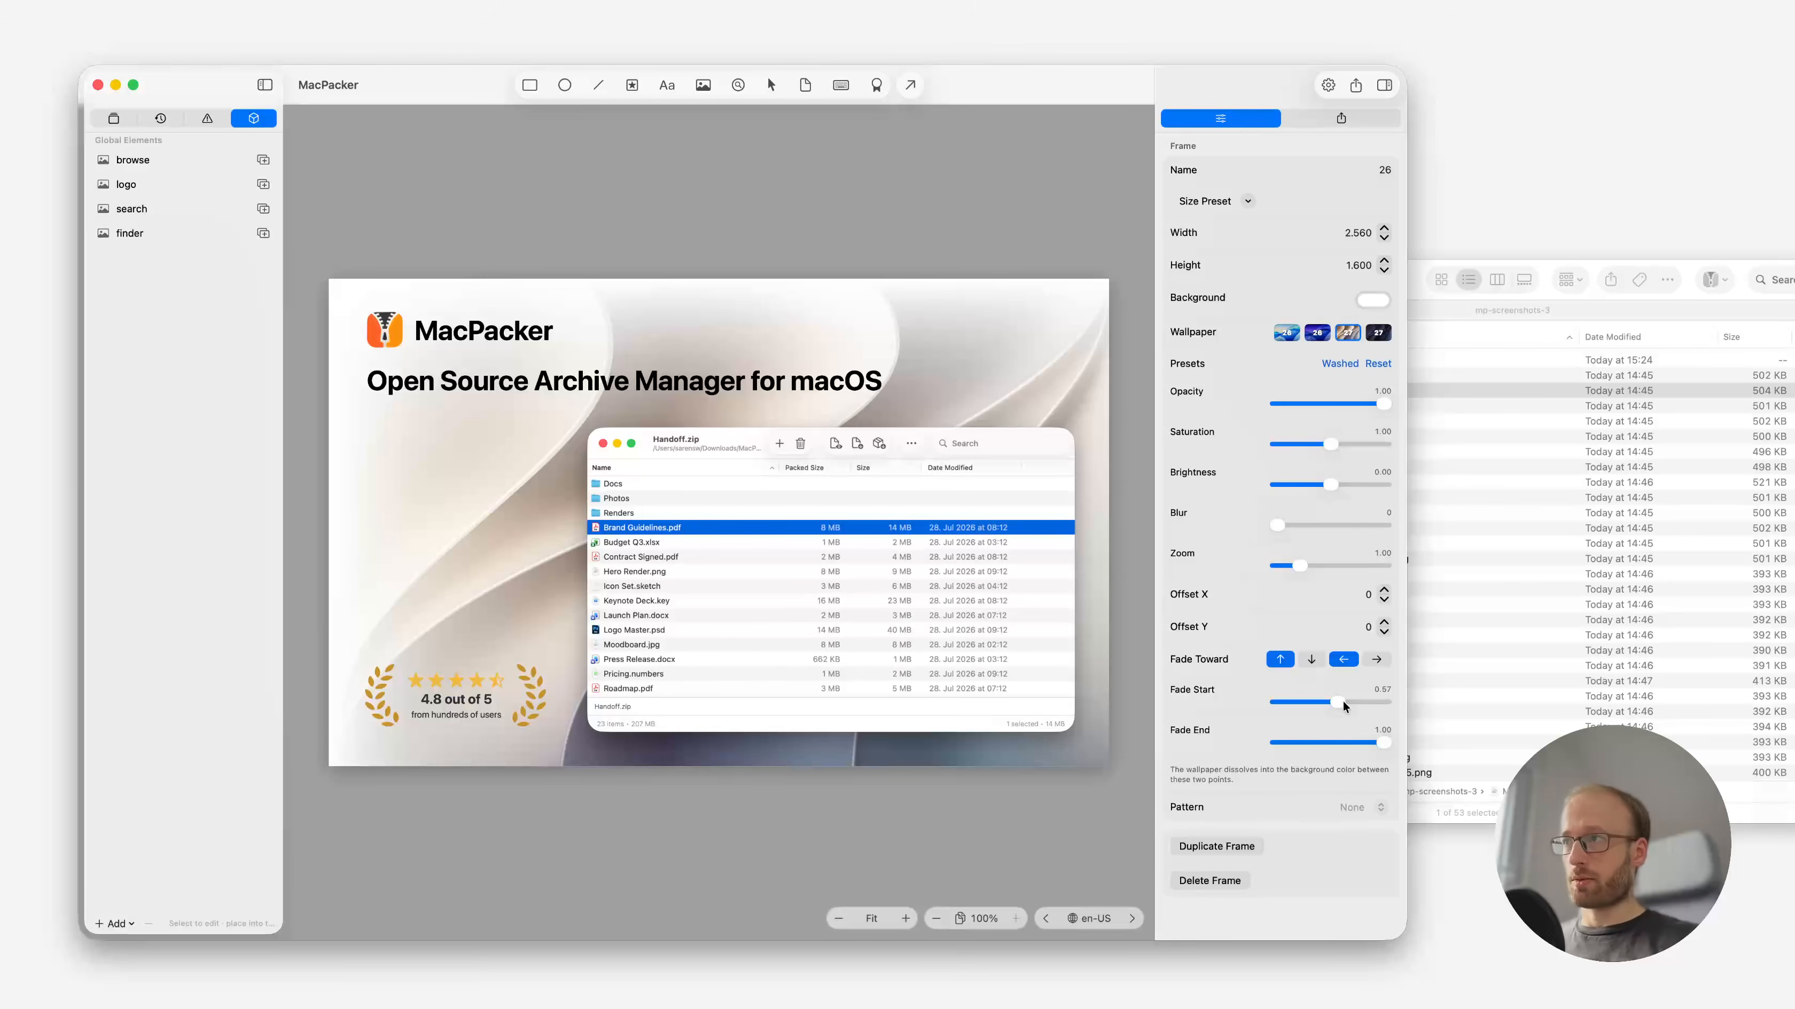
drag(1343, 701, 1344, 700)
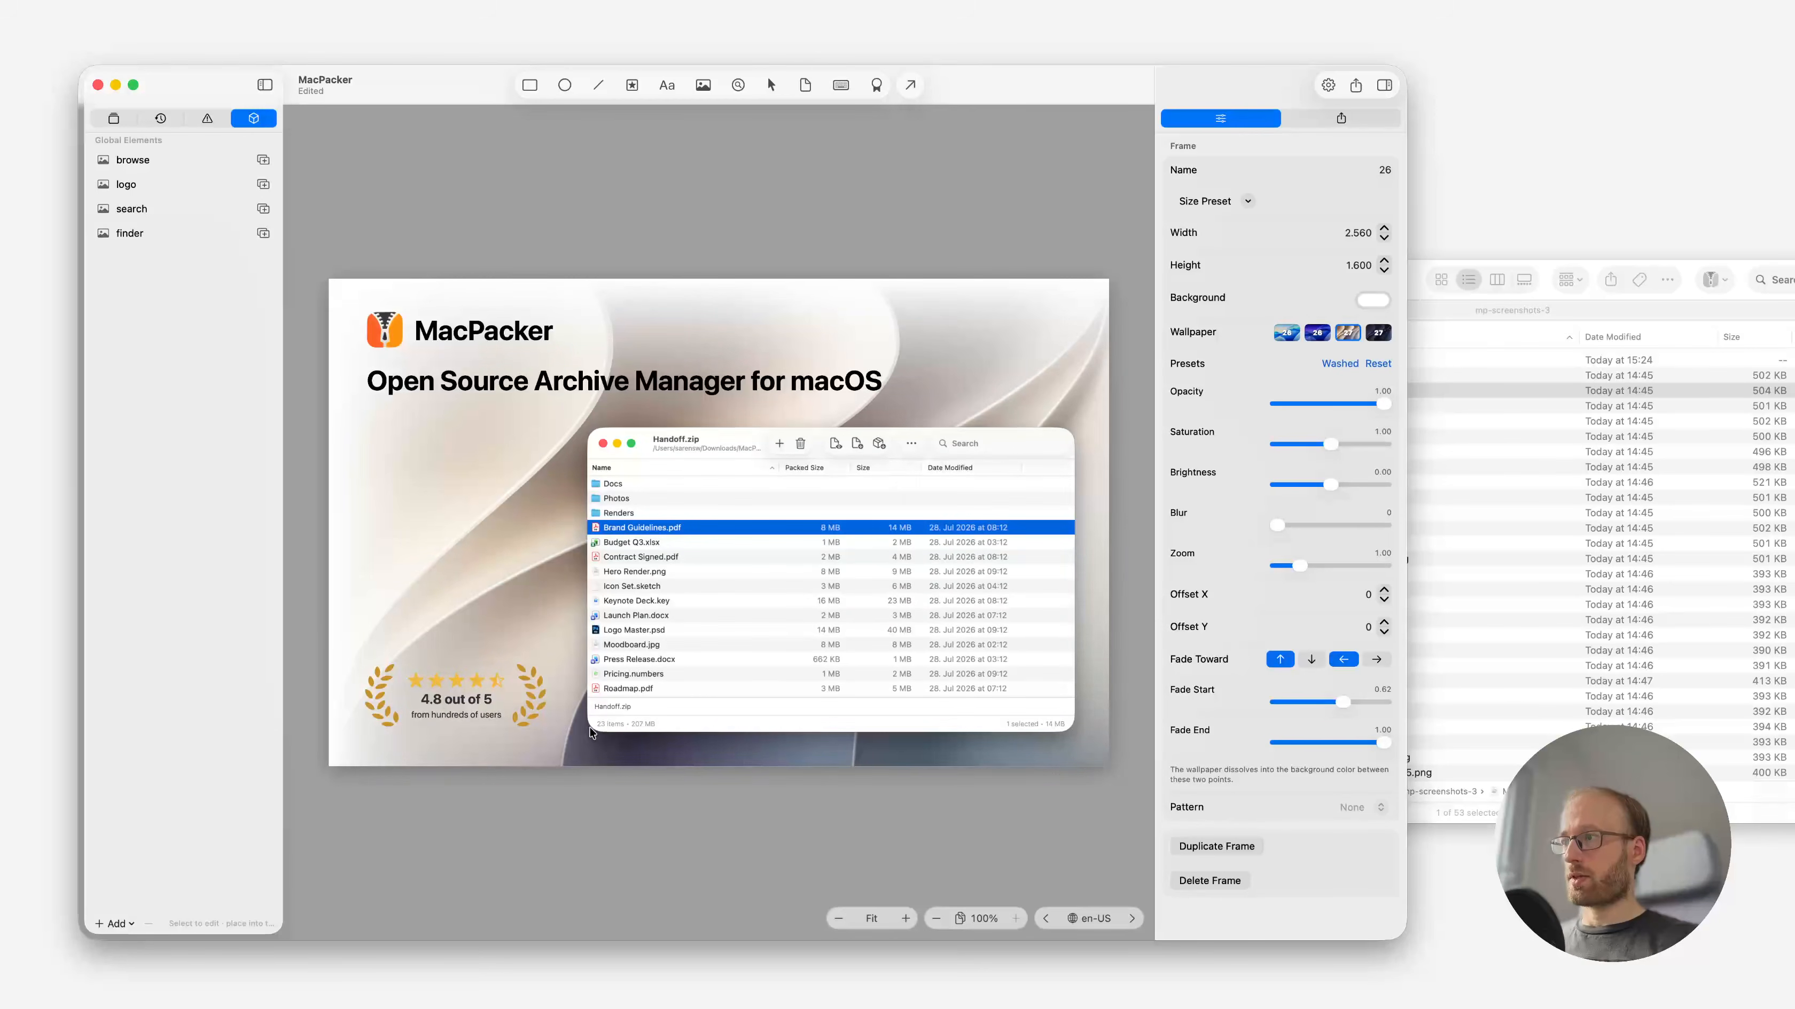
key(super+s)
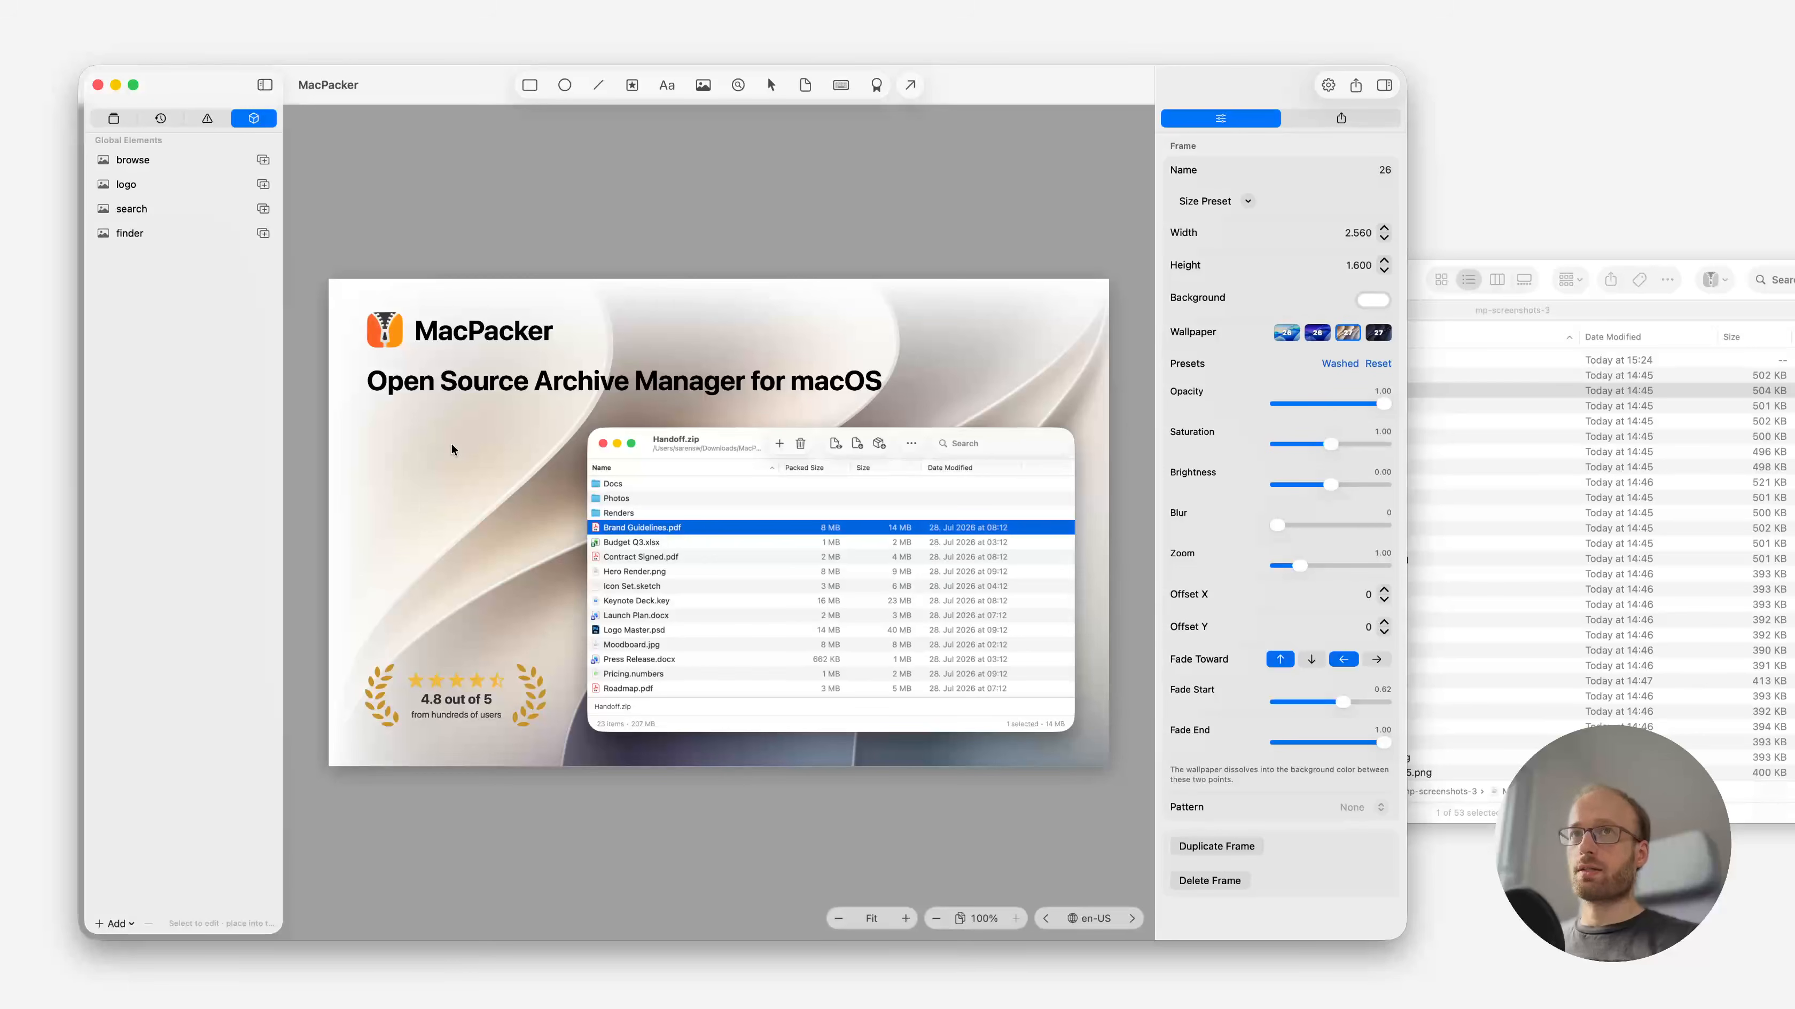
Add a circle and place it under the start of the headline at about X 122, Y 584.
scroll(362, 474, up, 5)
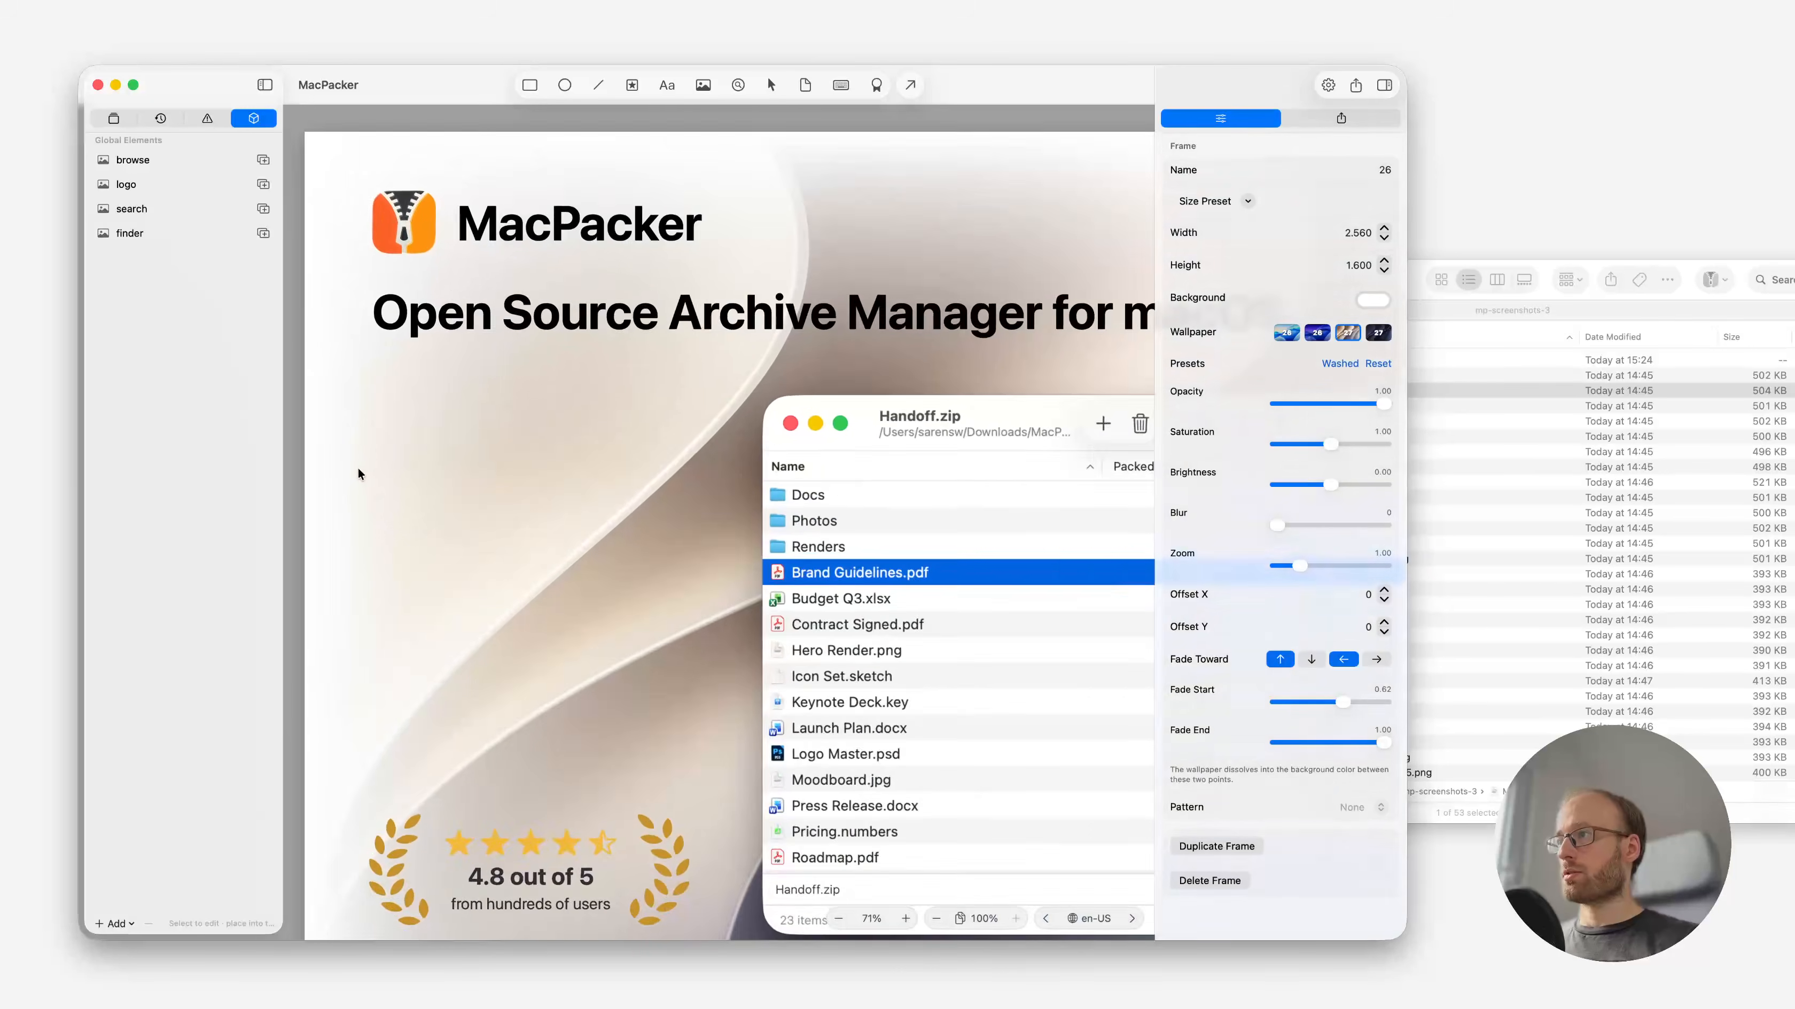
click(558, 88)
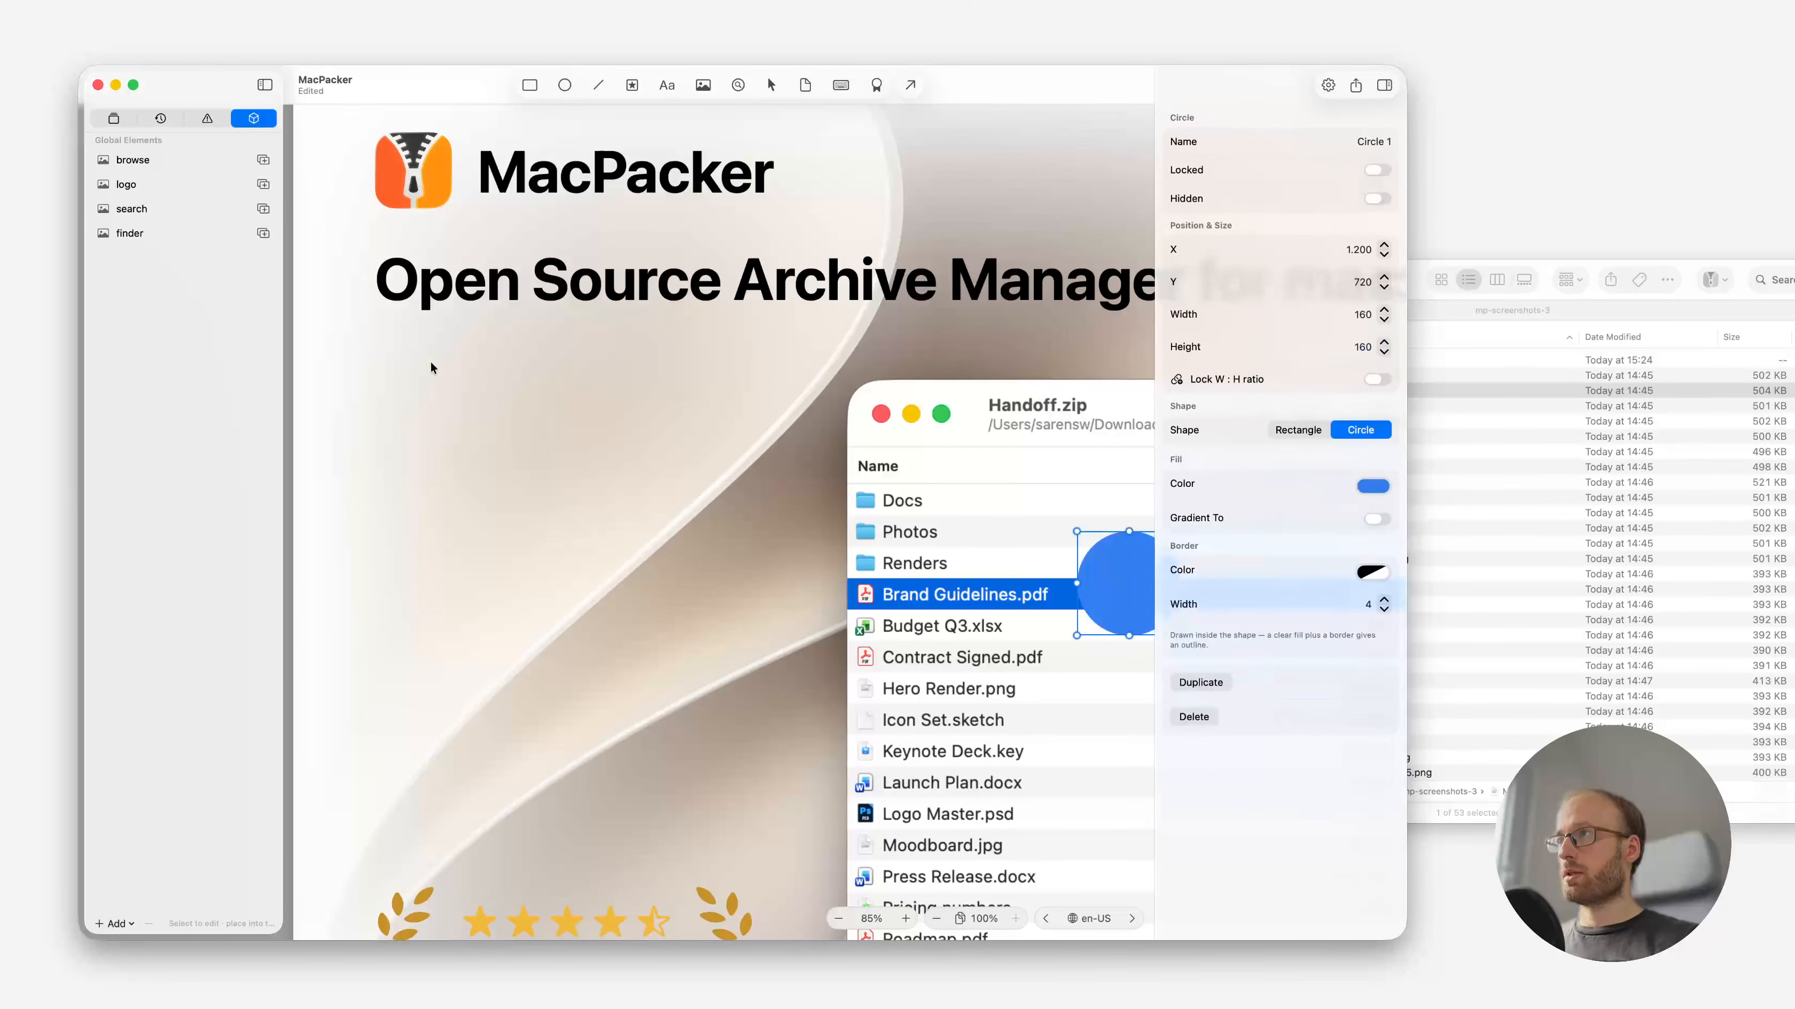
click(377, 457)
drag(1123, 578, 378, 485)
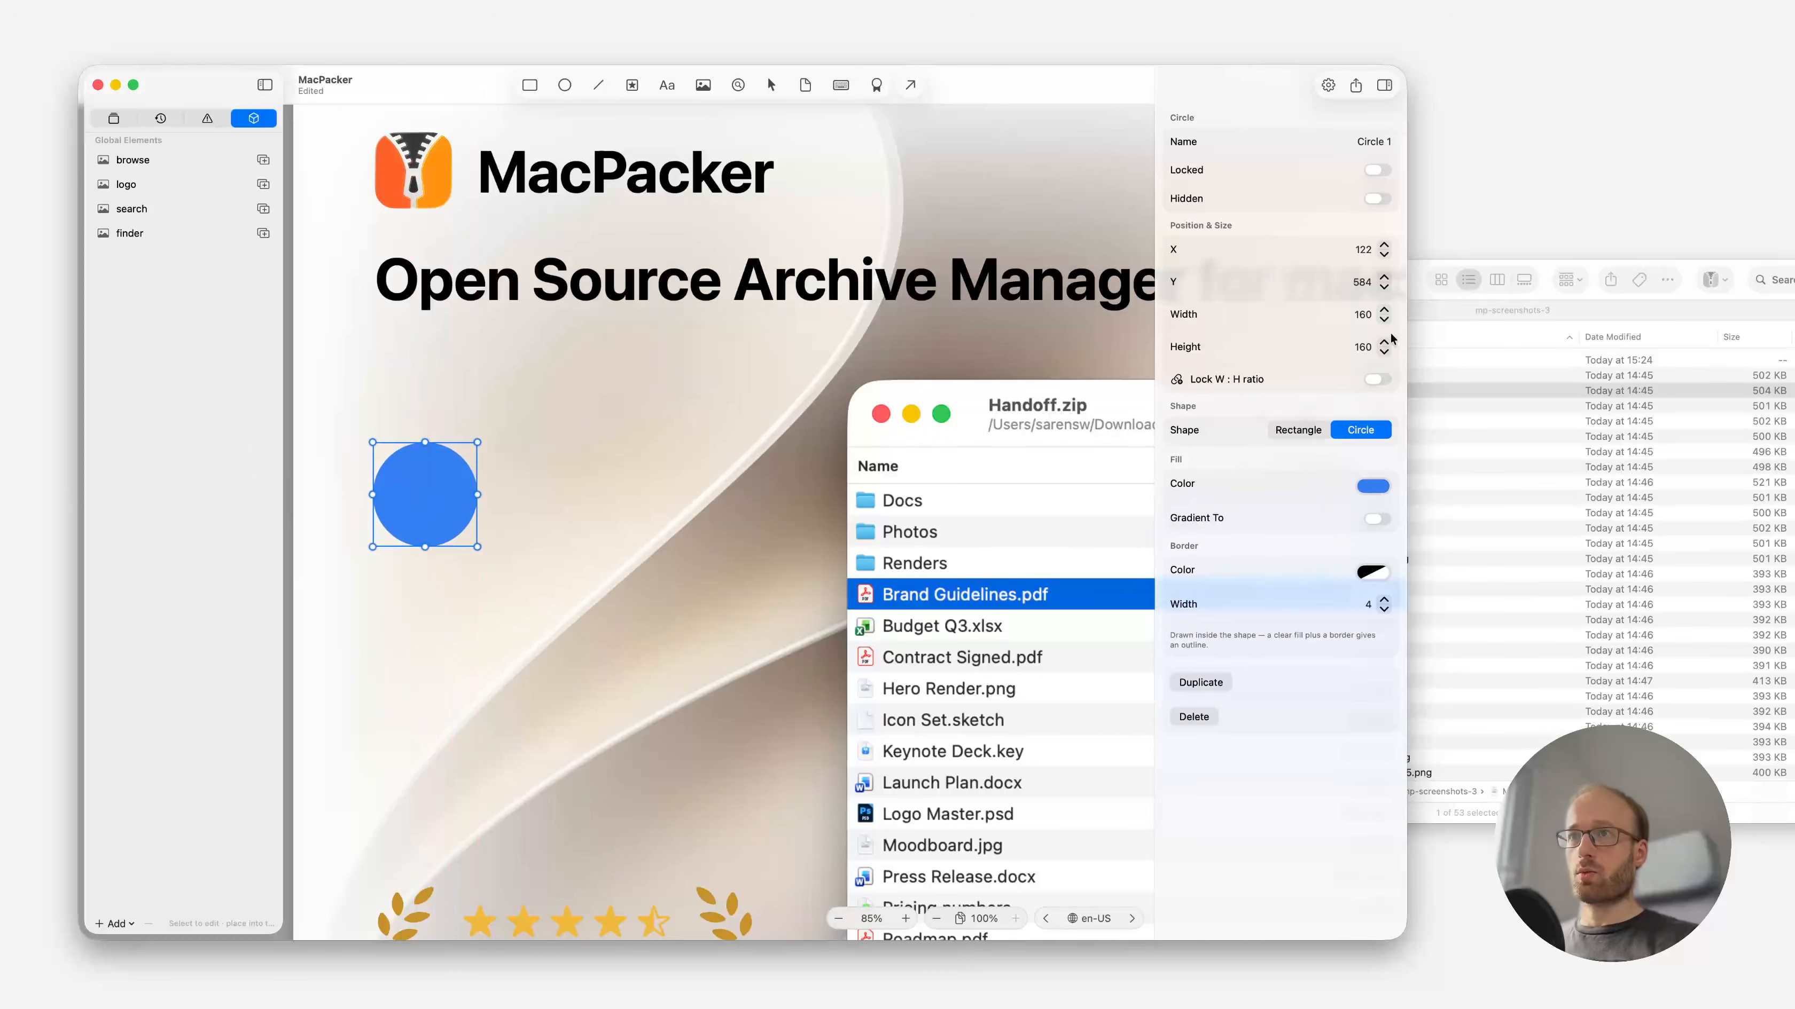
Set the circle's width and height to 100.
double_click(1360, 314)
text(100)
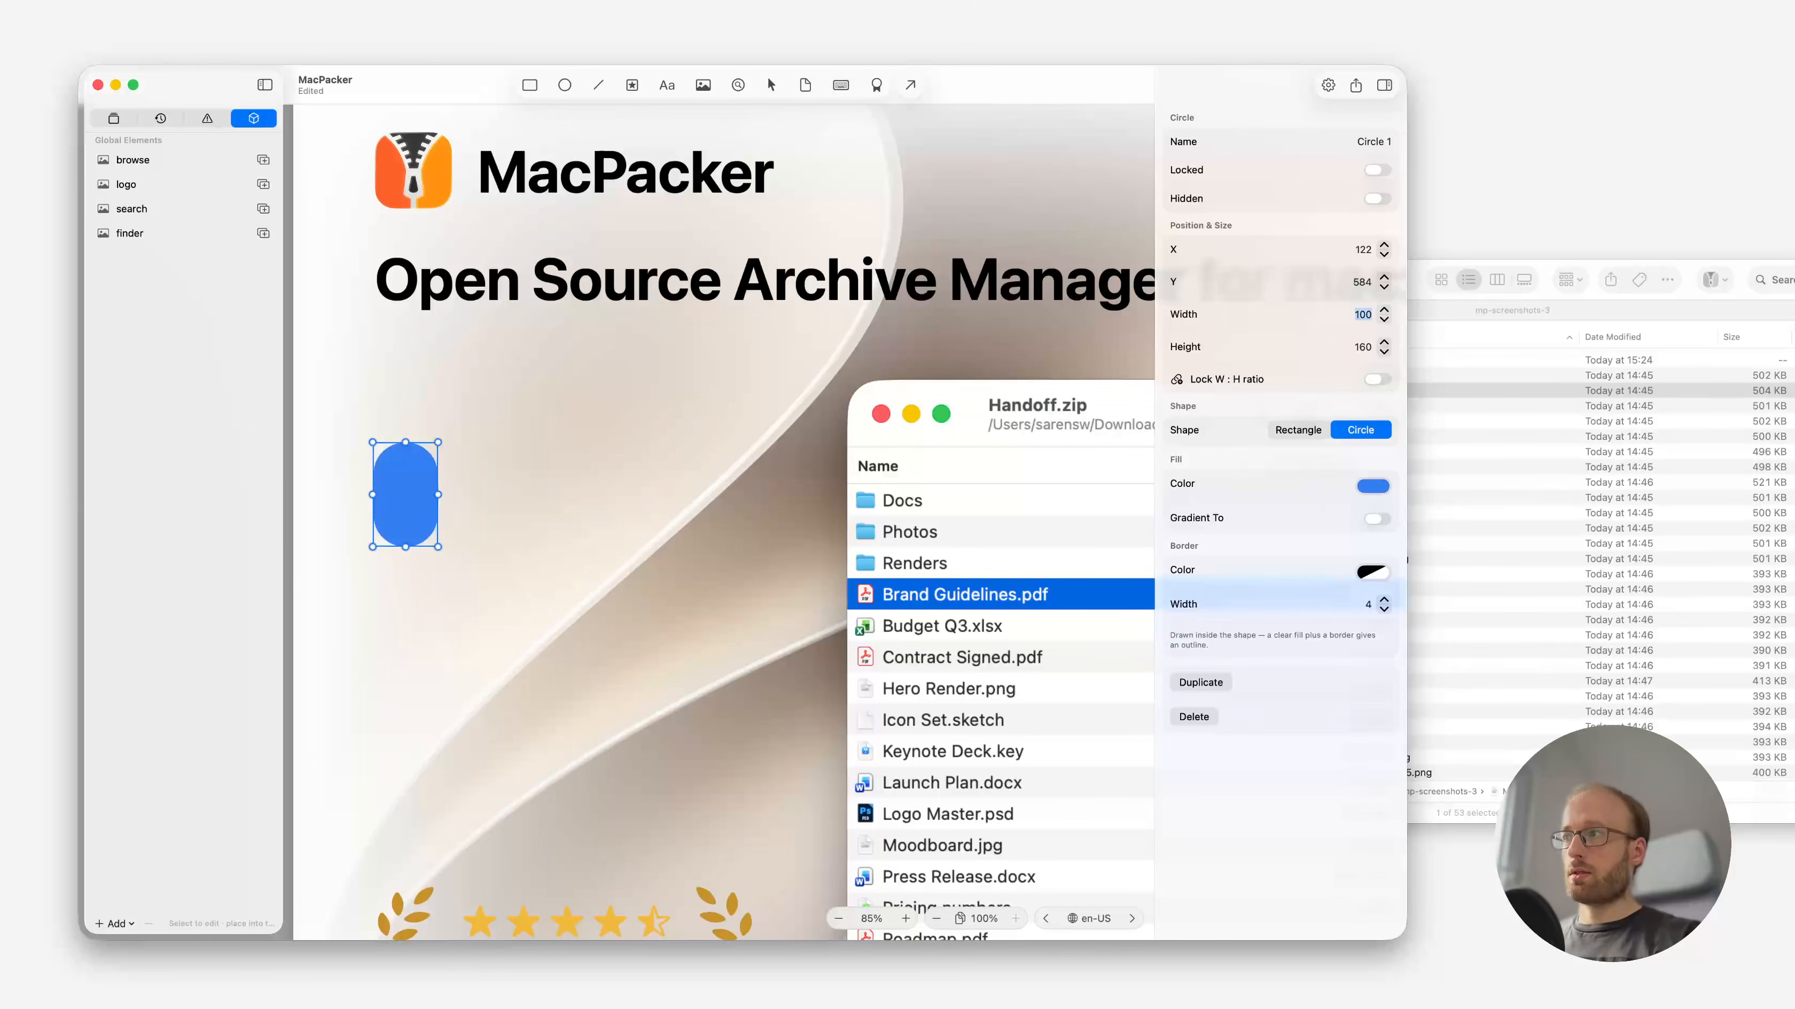
double_click(1359, 346)
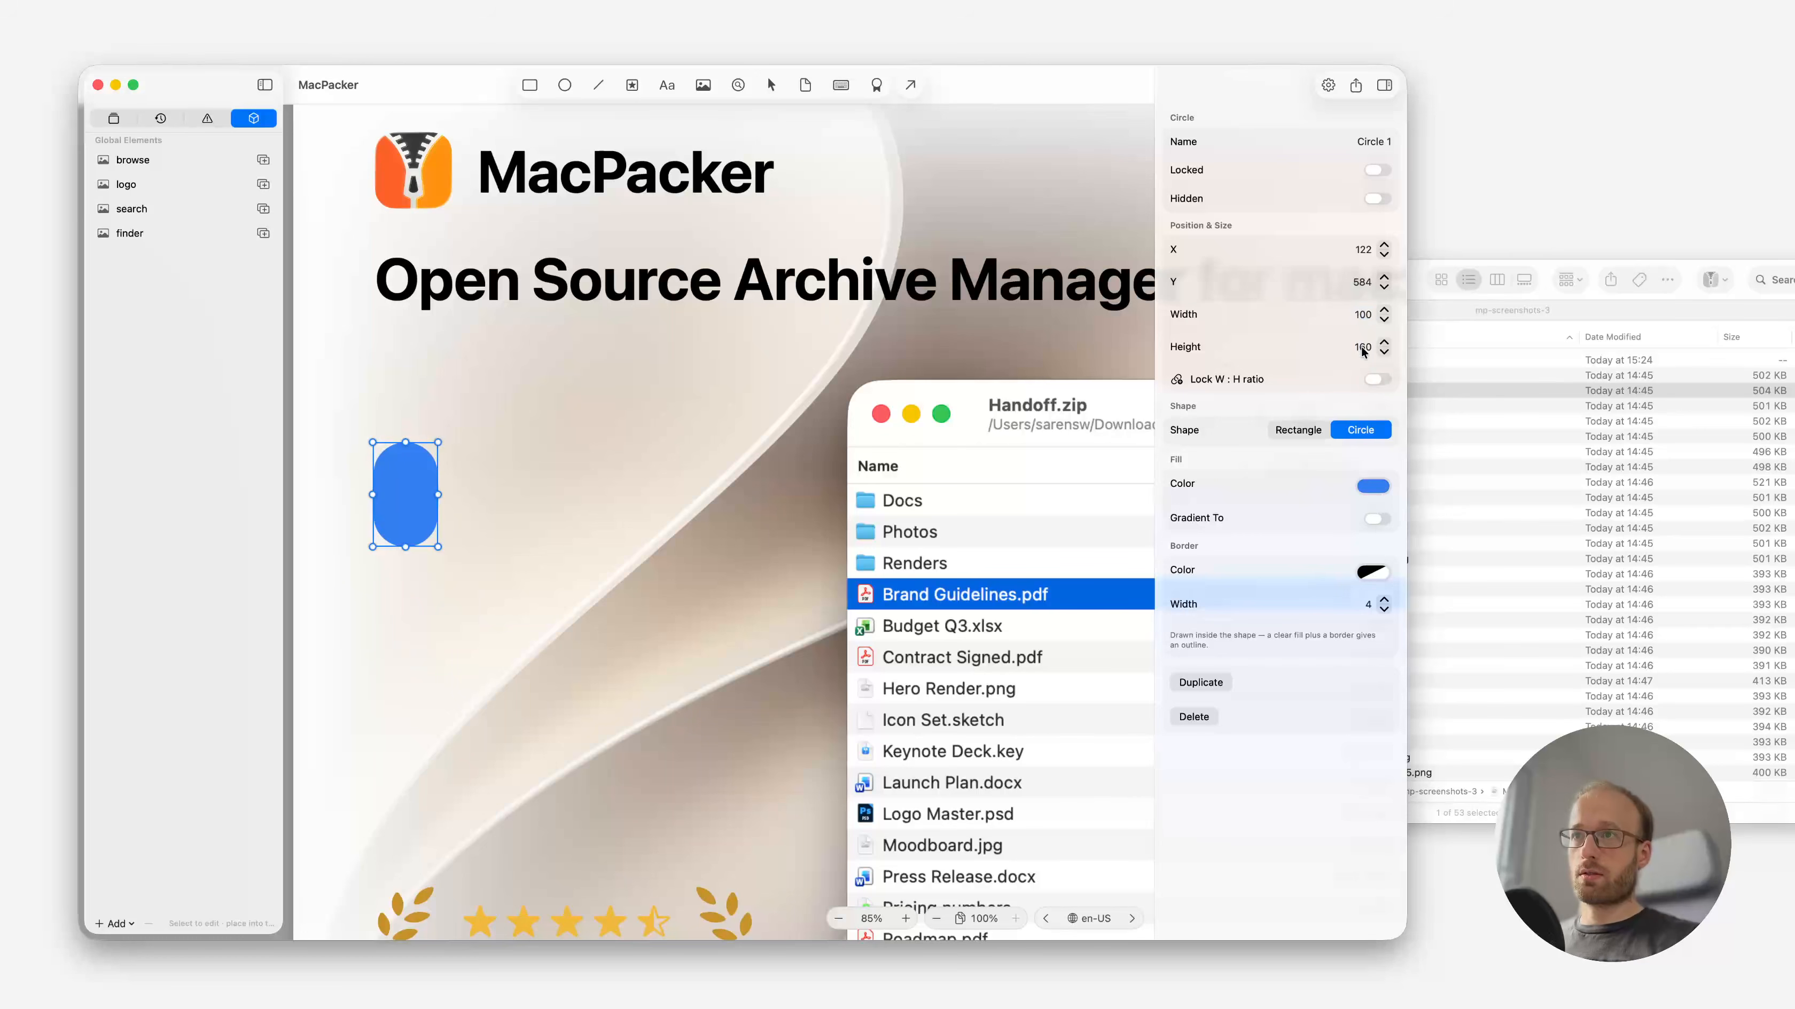
text(100)
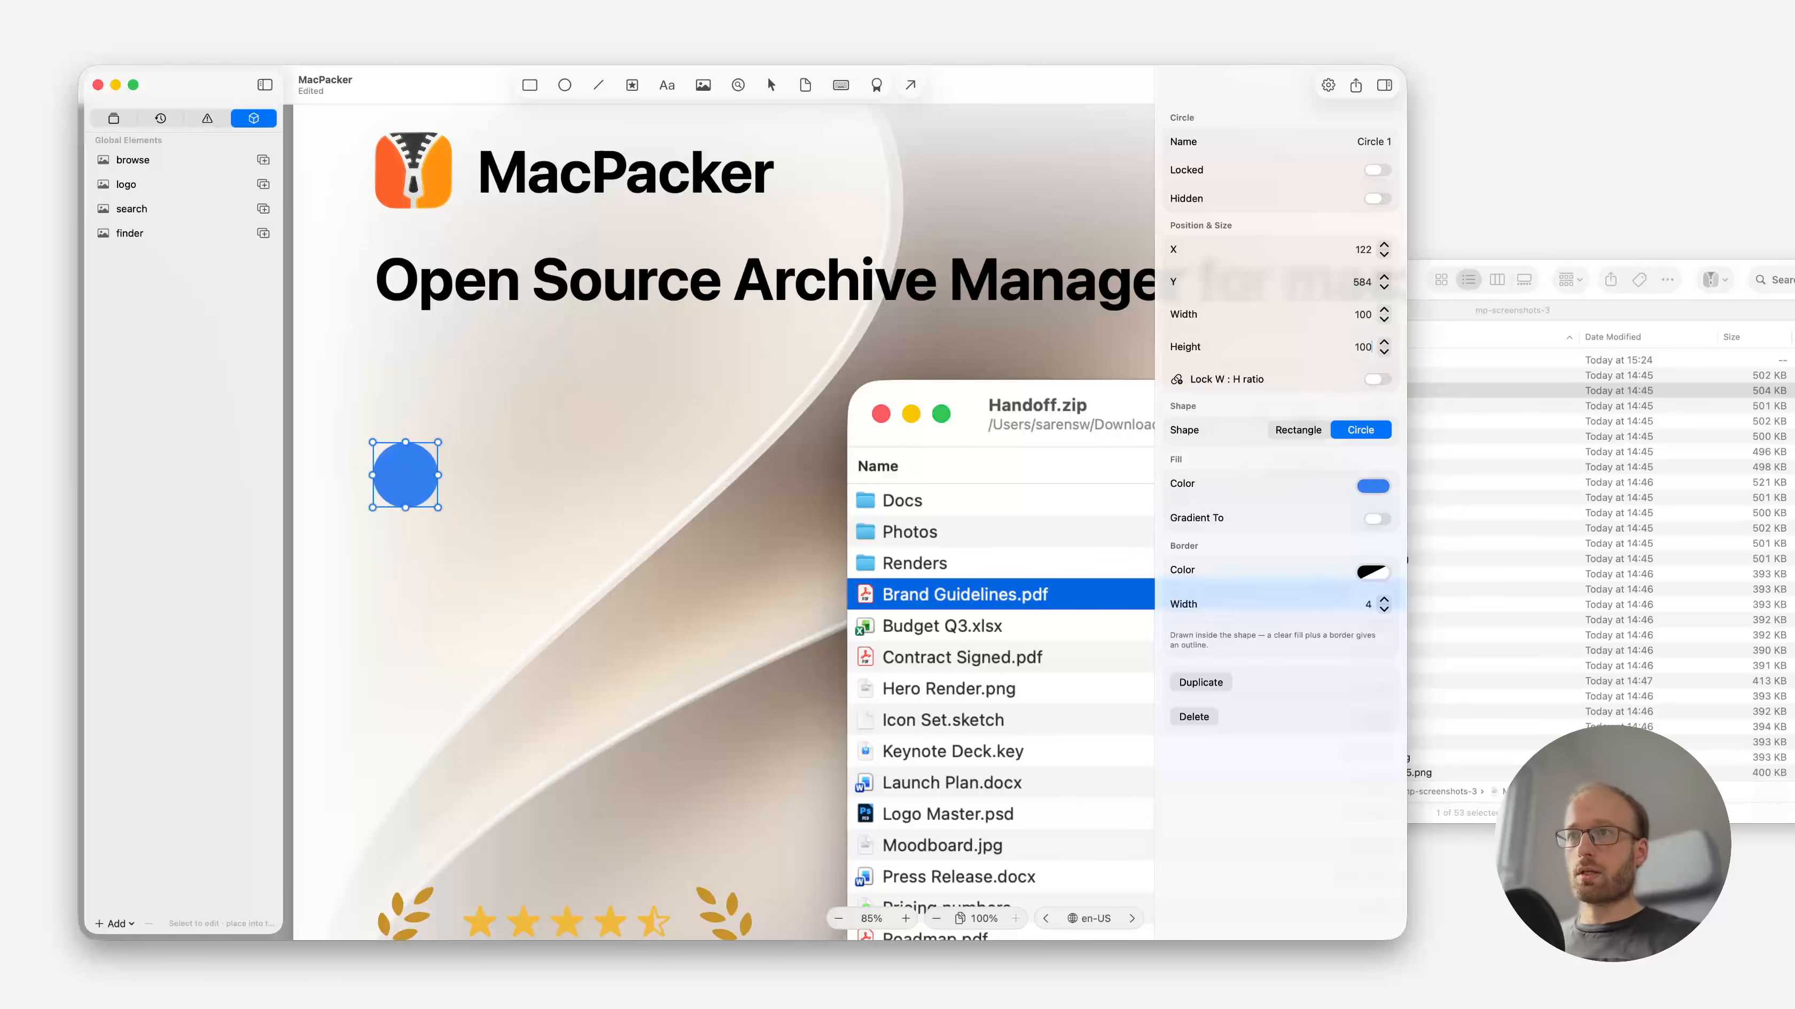
Try to set the circle's fill to white with the grayscale color picker.
click(1373, 488)
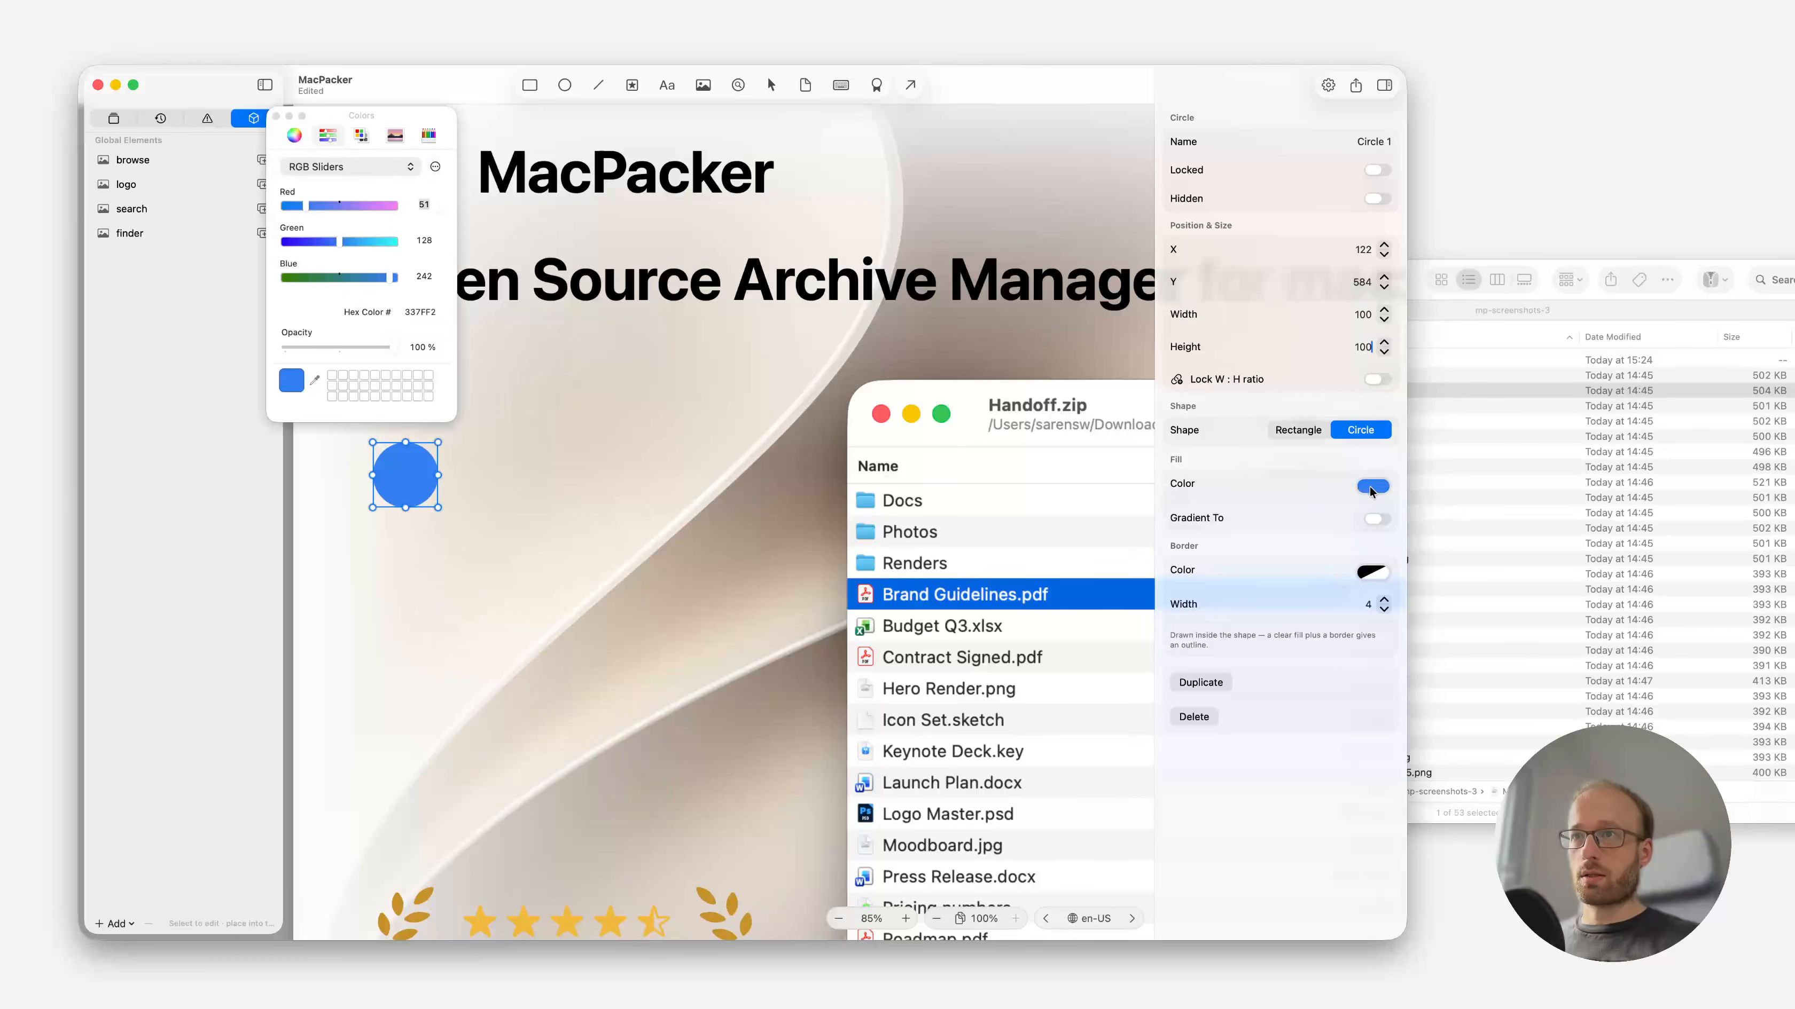
click(332, 162)
click(365, 203)
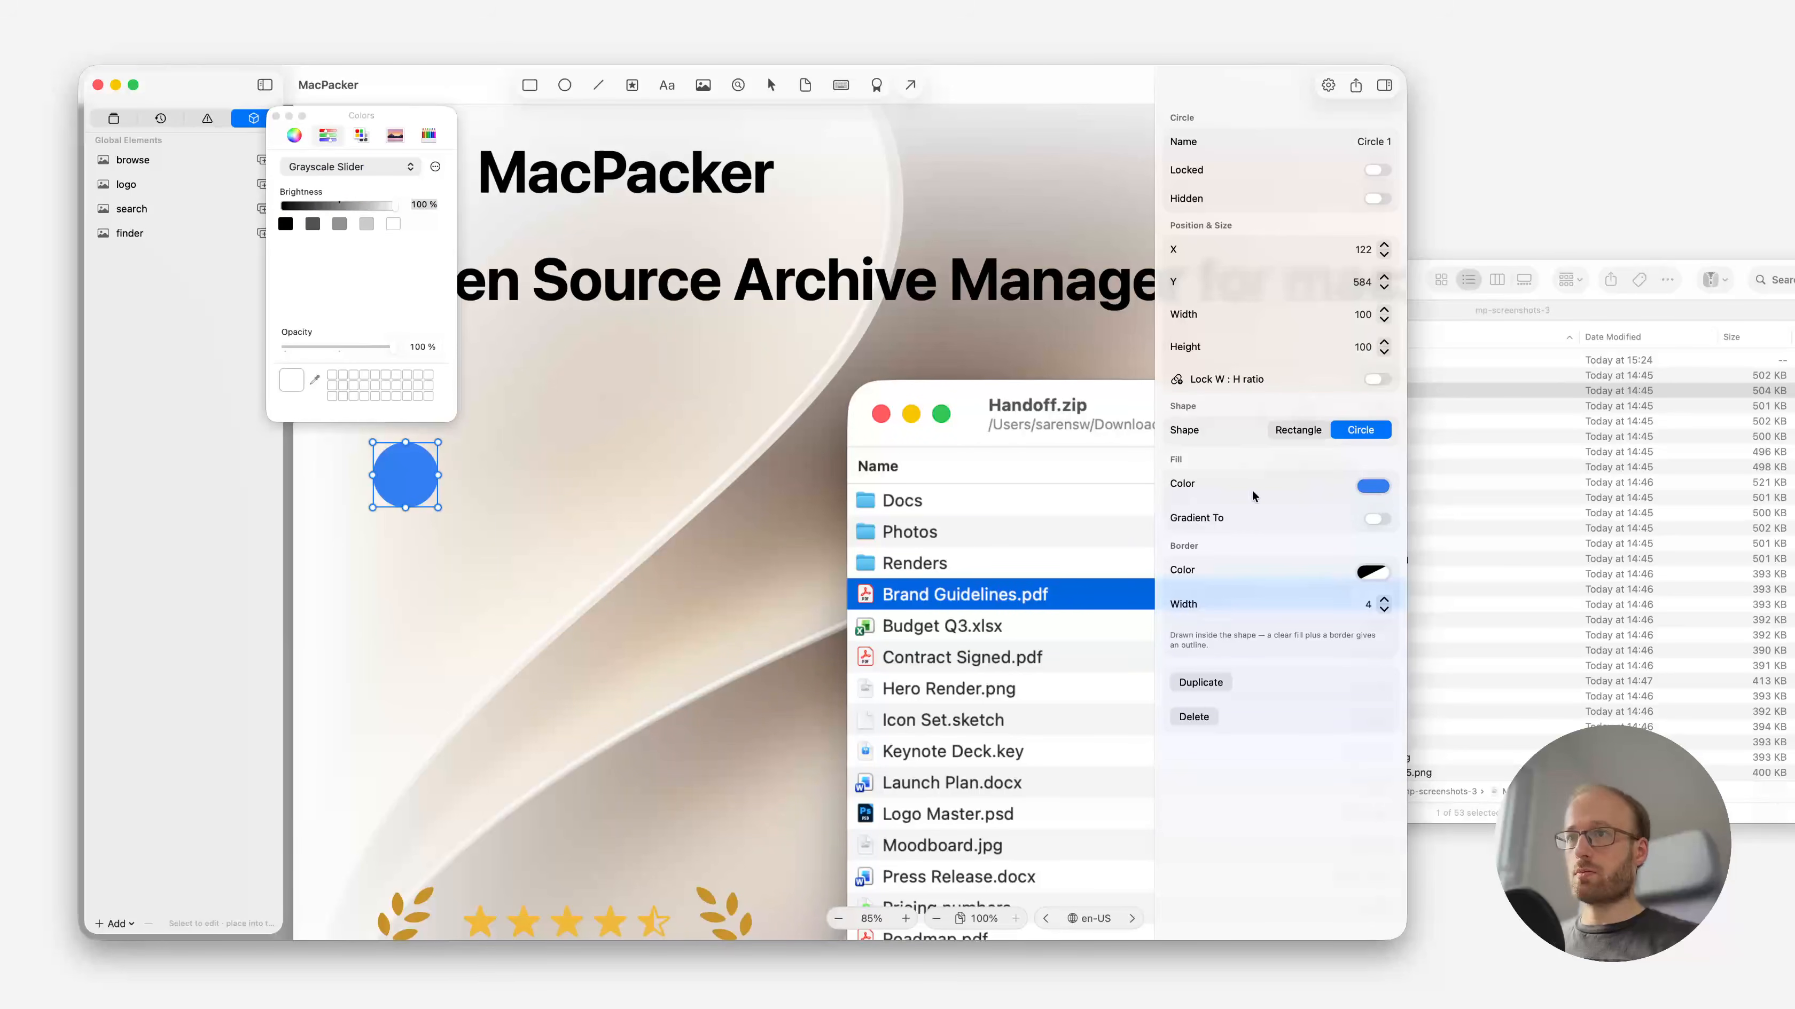
Fill the circle with white at 100% grayscale brightness and move it to about X 84, Y 608.
click(1370, 484)
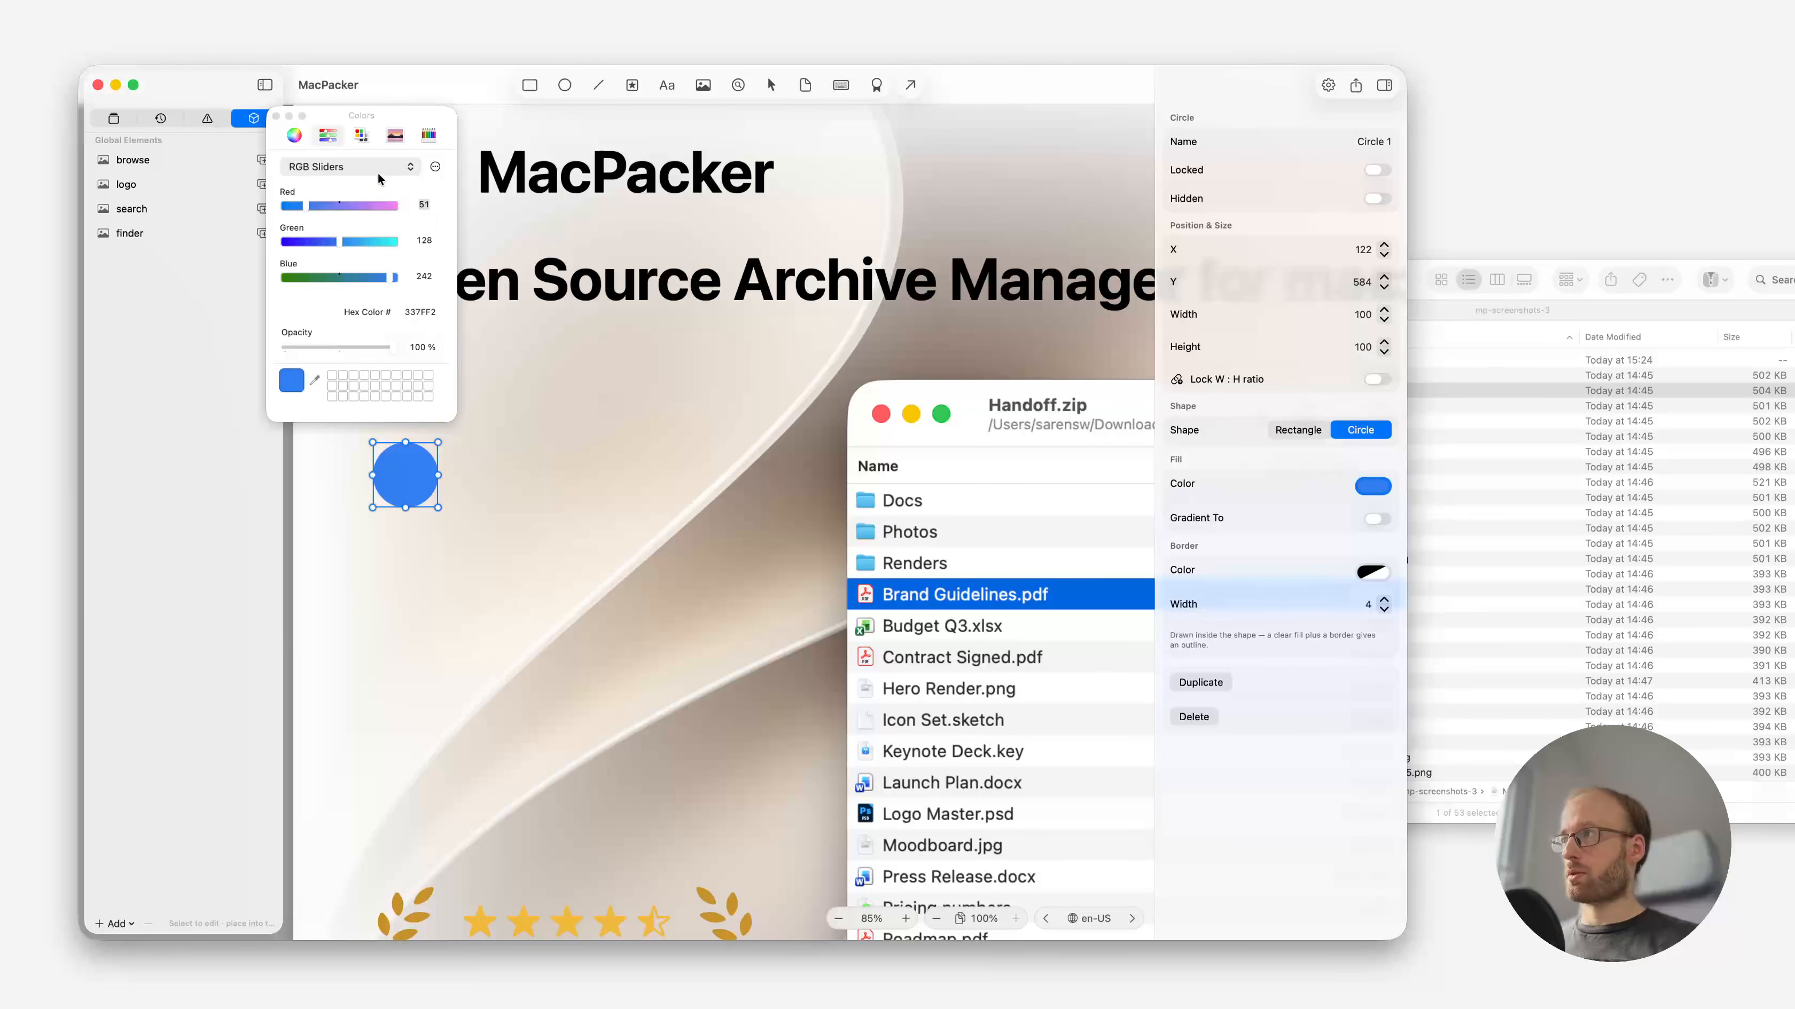
click(378, 172)
click(377, 204)
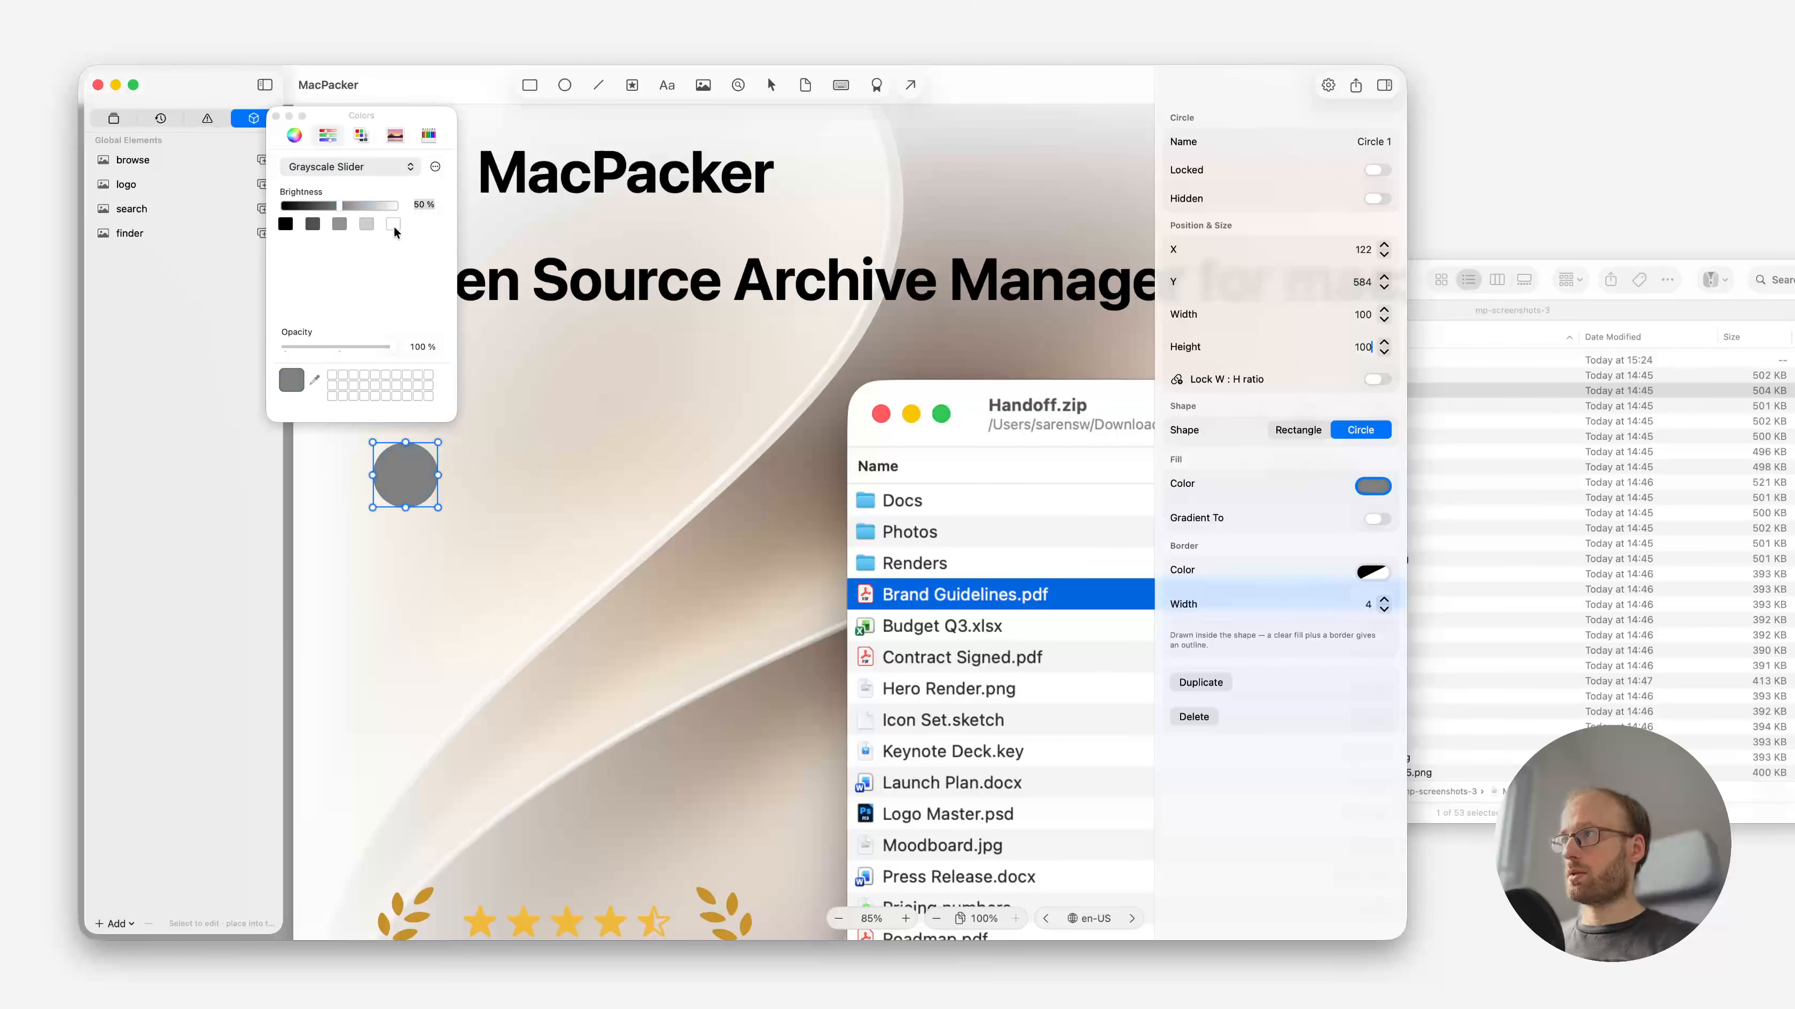
click(394, 225)
drag(419, 470, 394, 485)
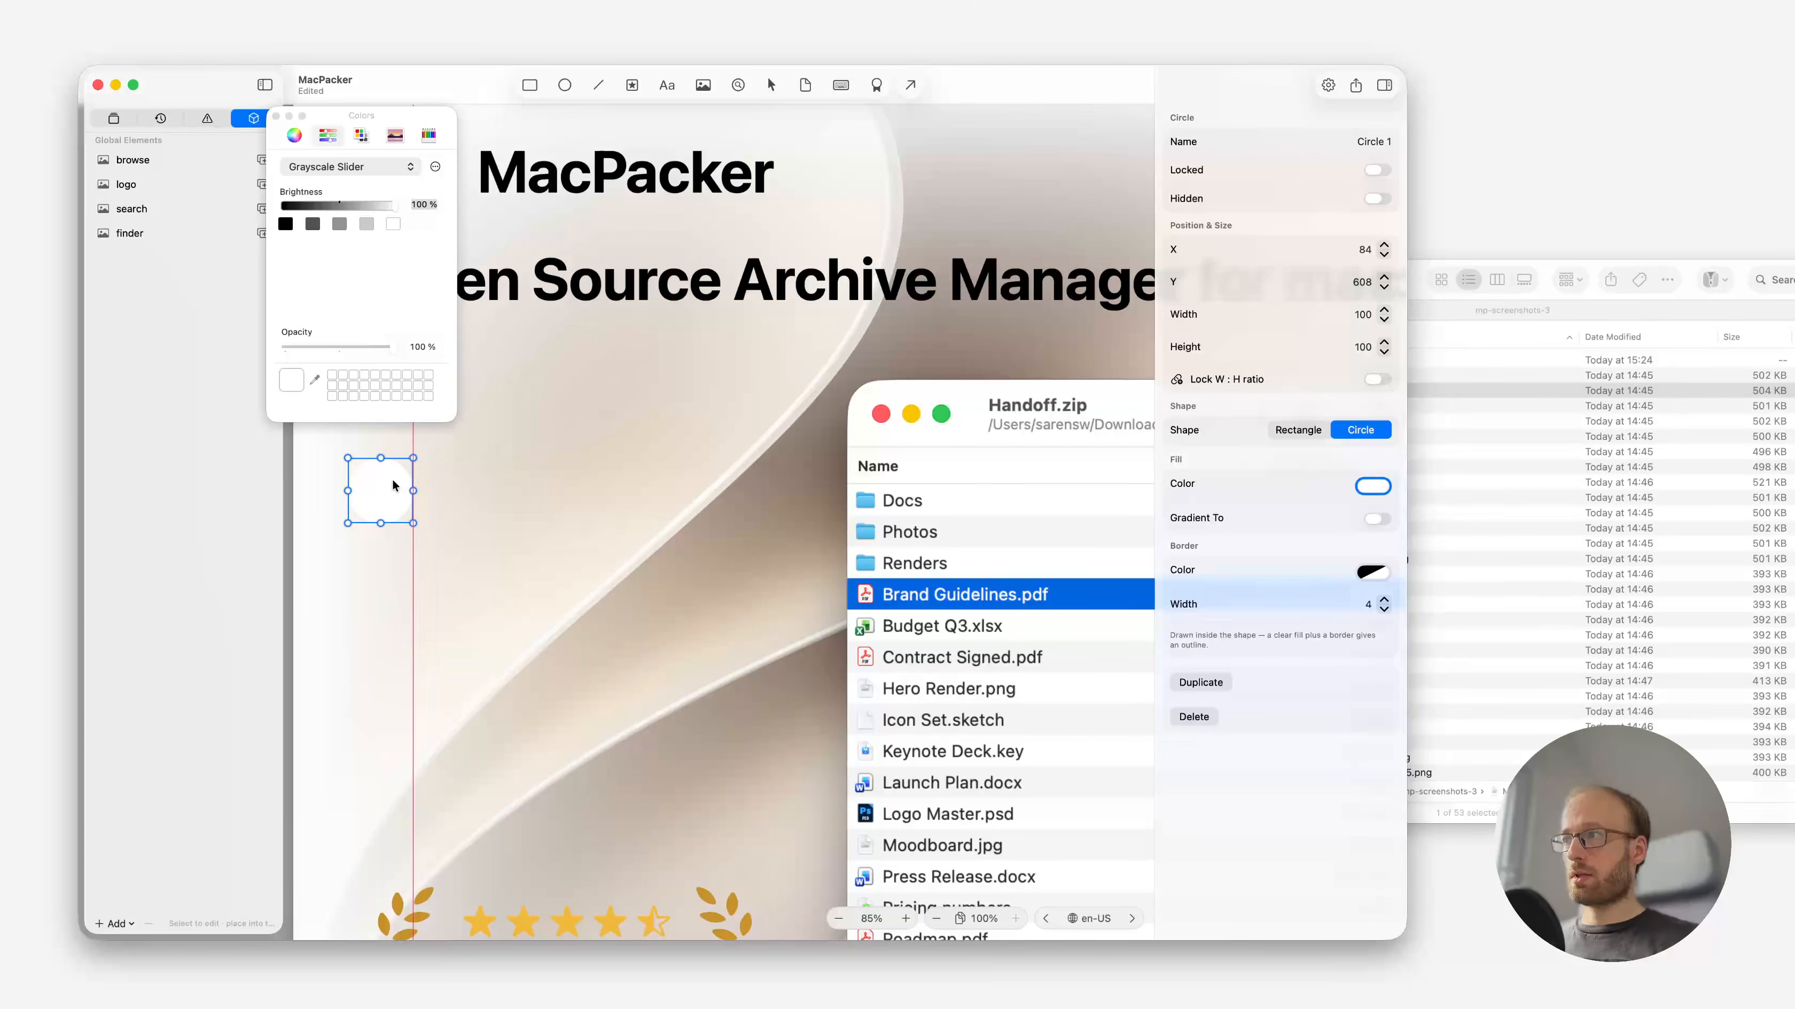
Set the circle's border color to 75% gray and move the circle to about X 125, Y 548, aligned with the headline.
click(1371, 574)
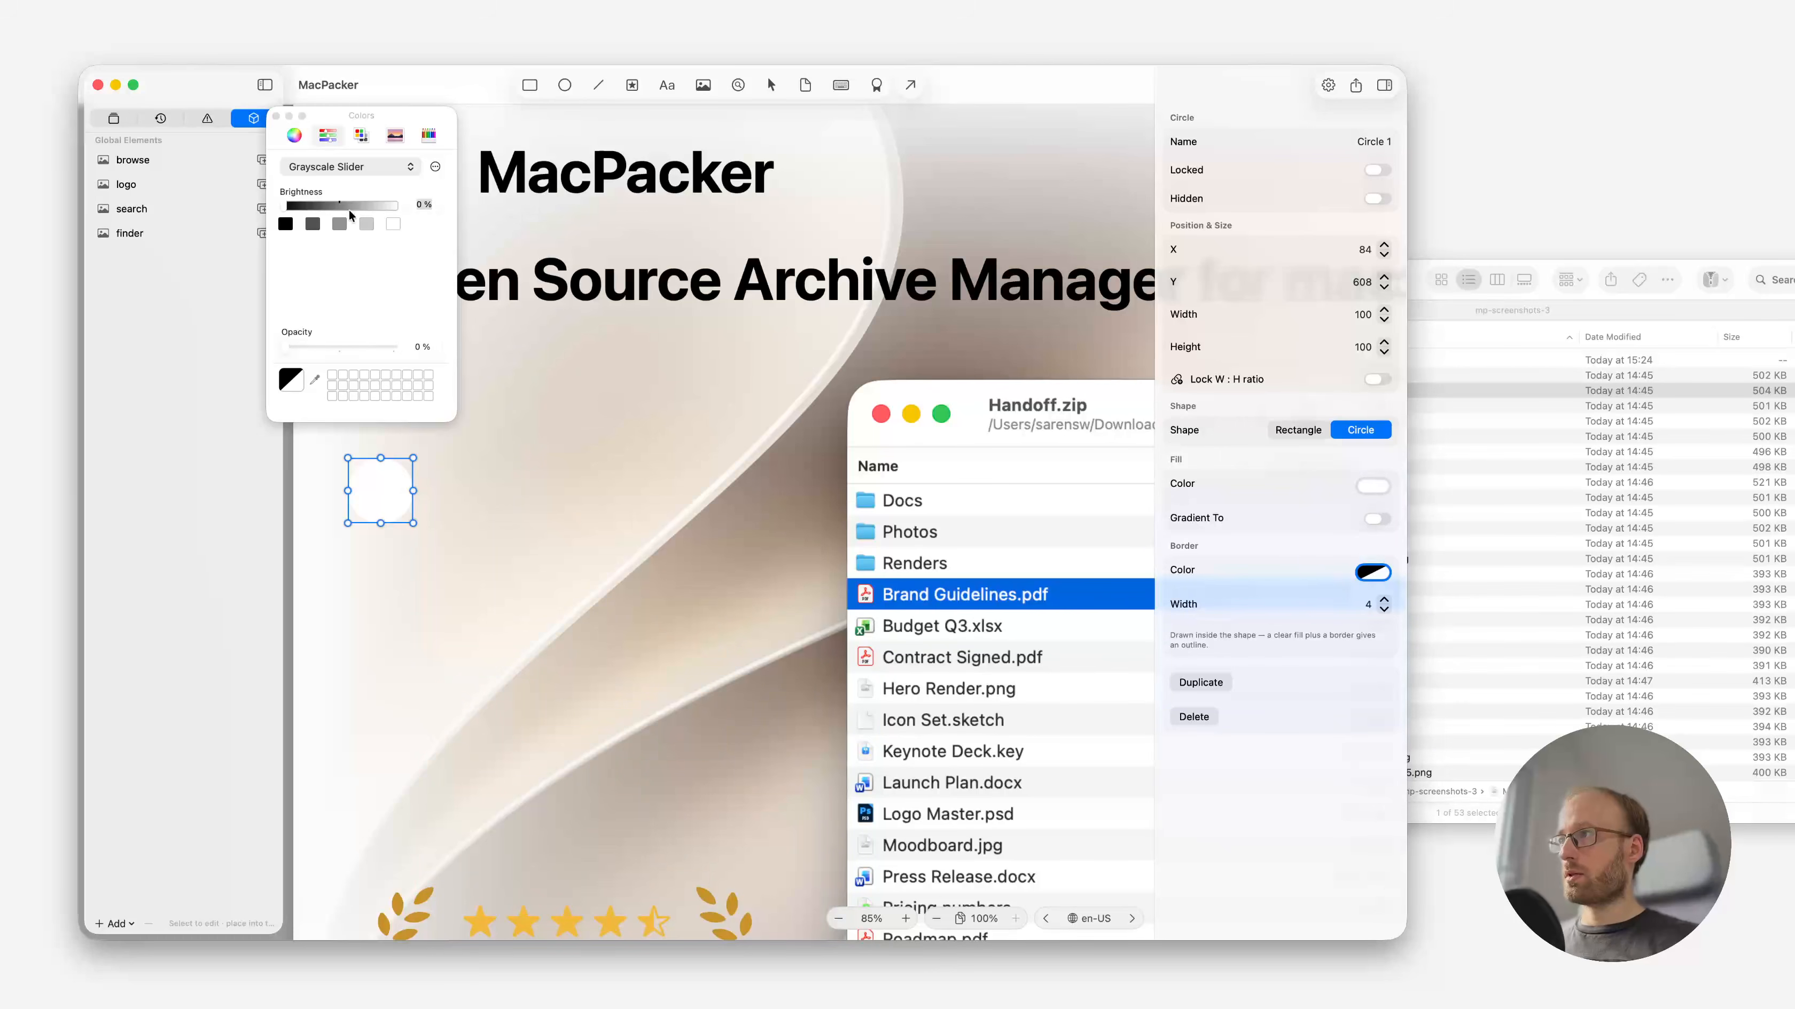
click(366, 224)
click(521, 442)
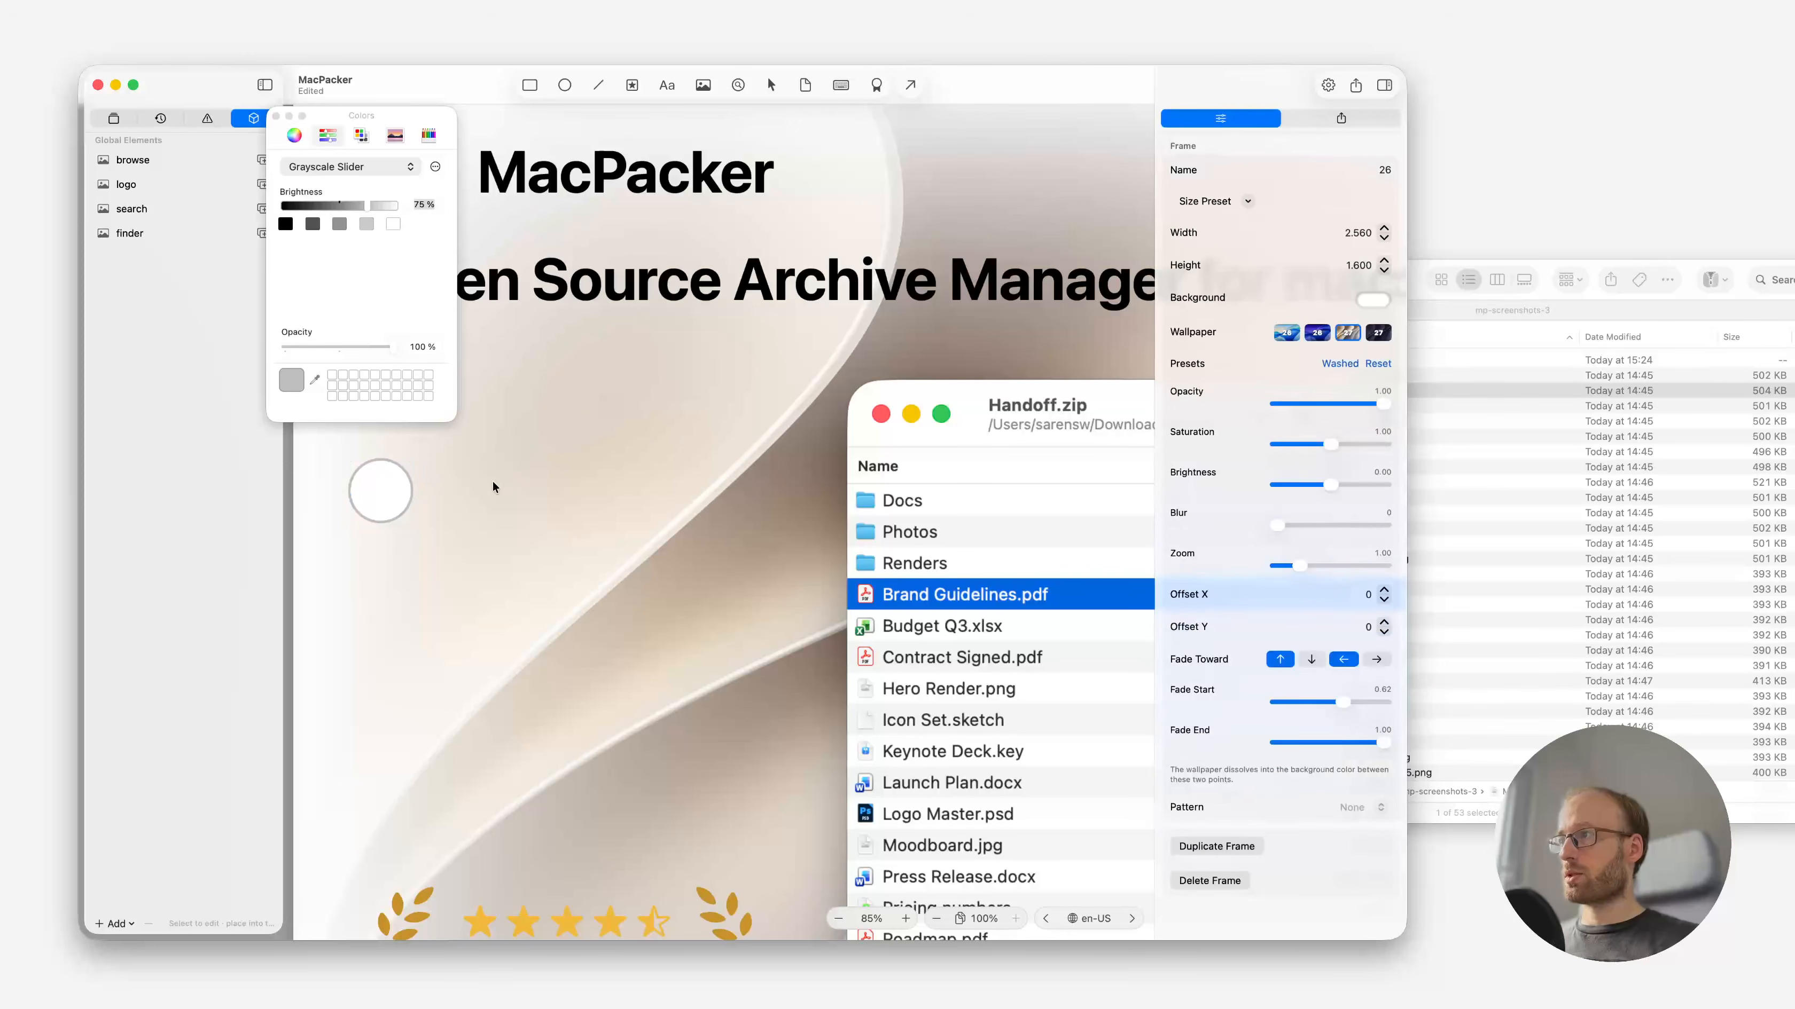
click(276, 116)
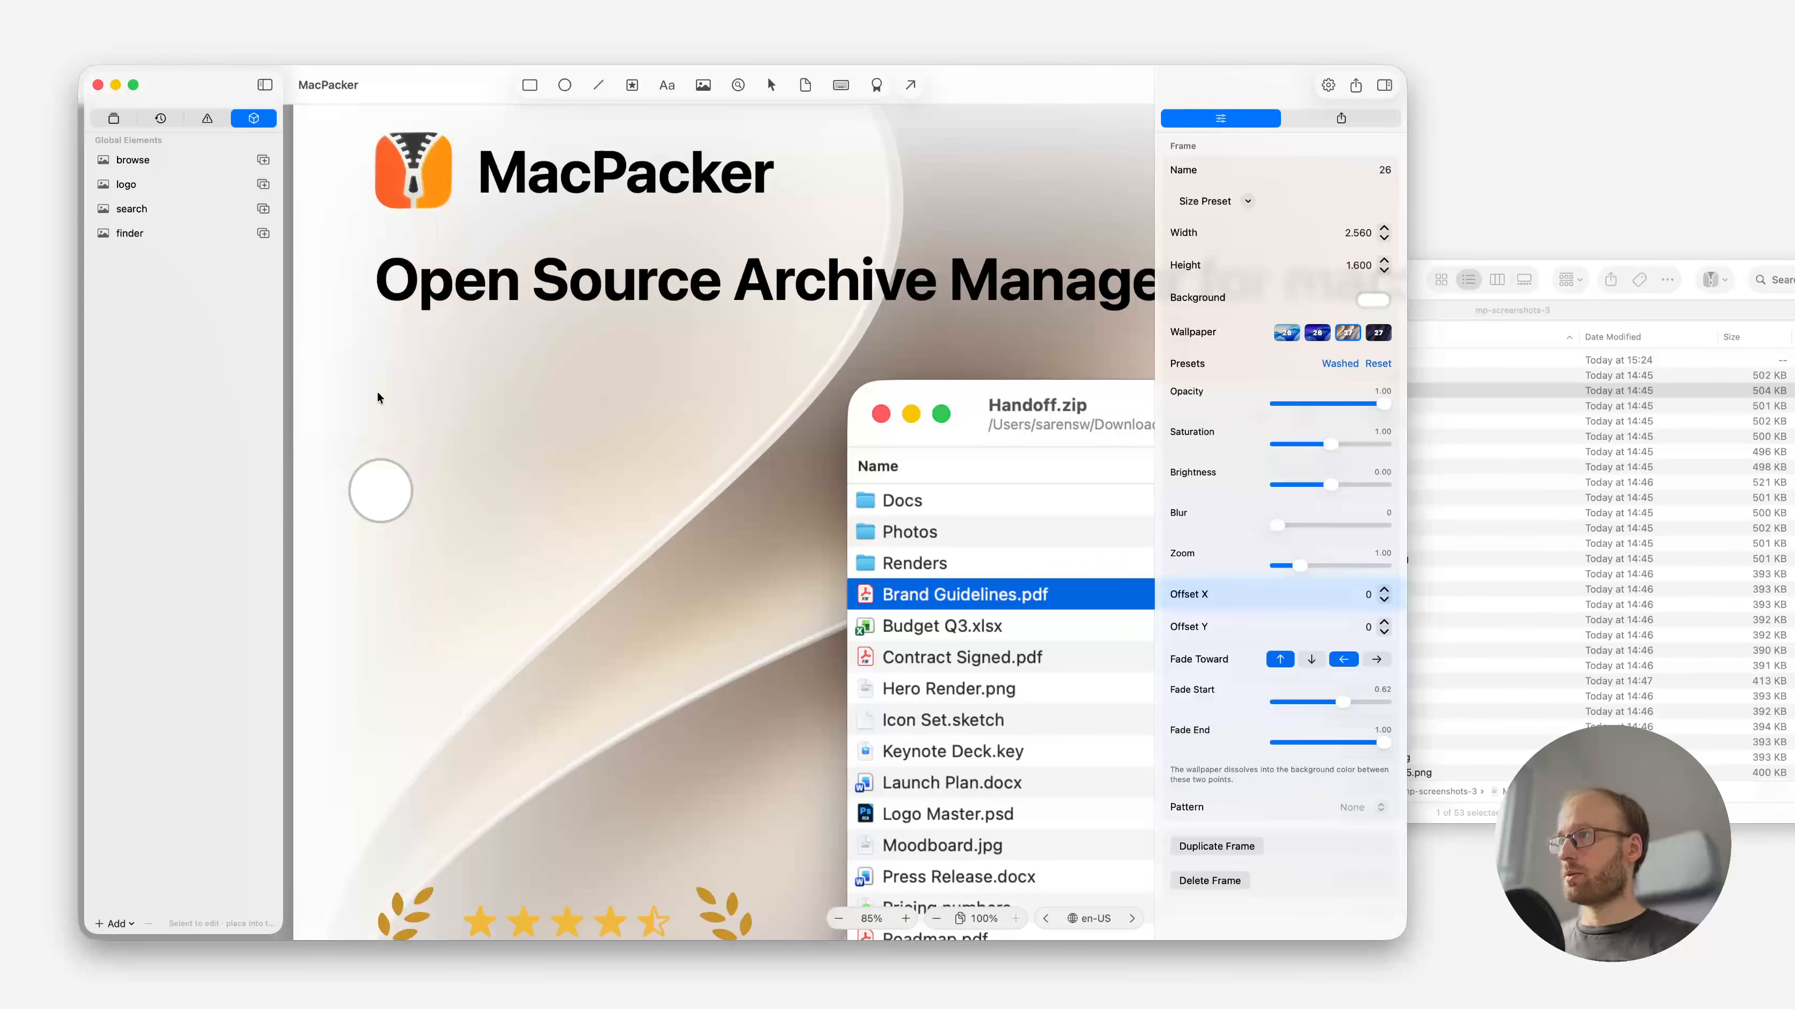
drag(381, 492, 409, 455)
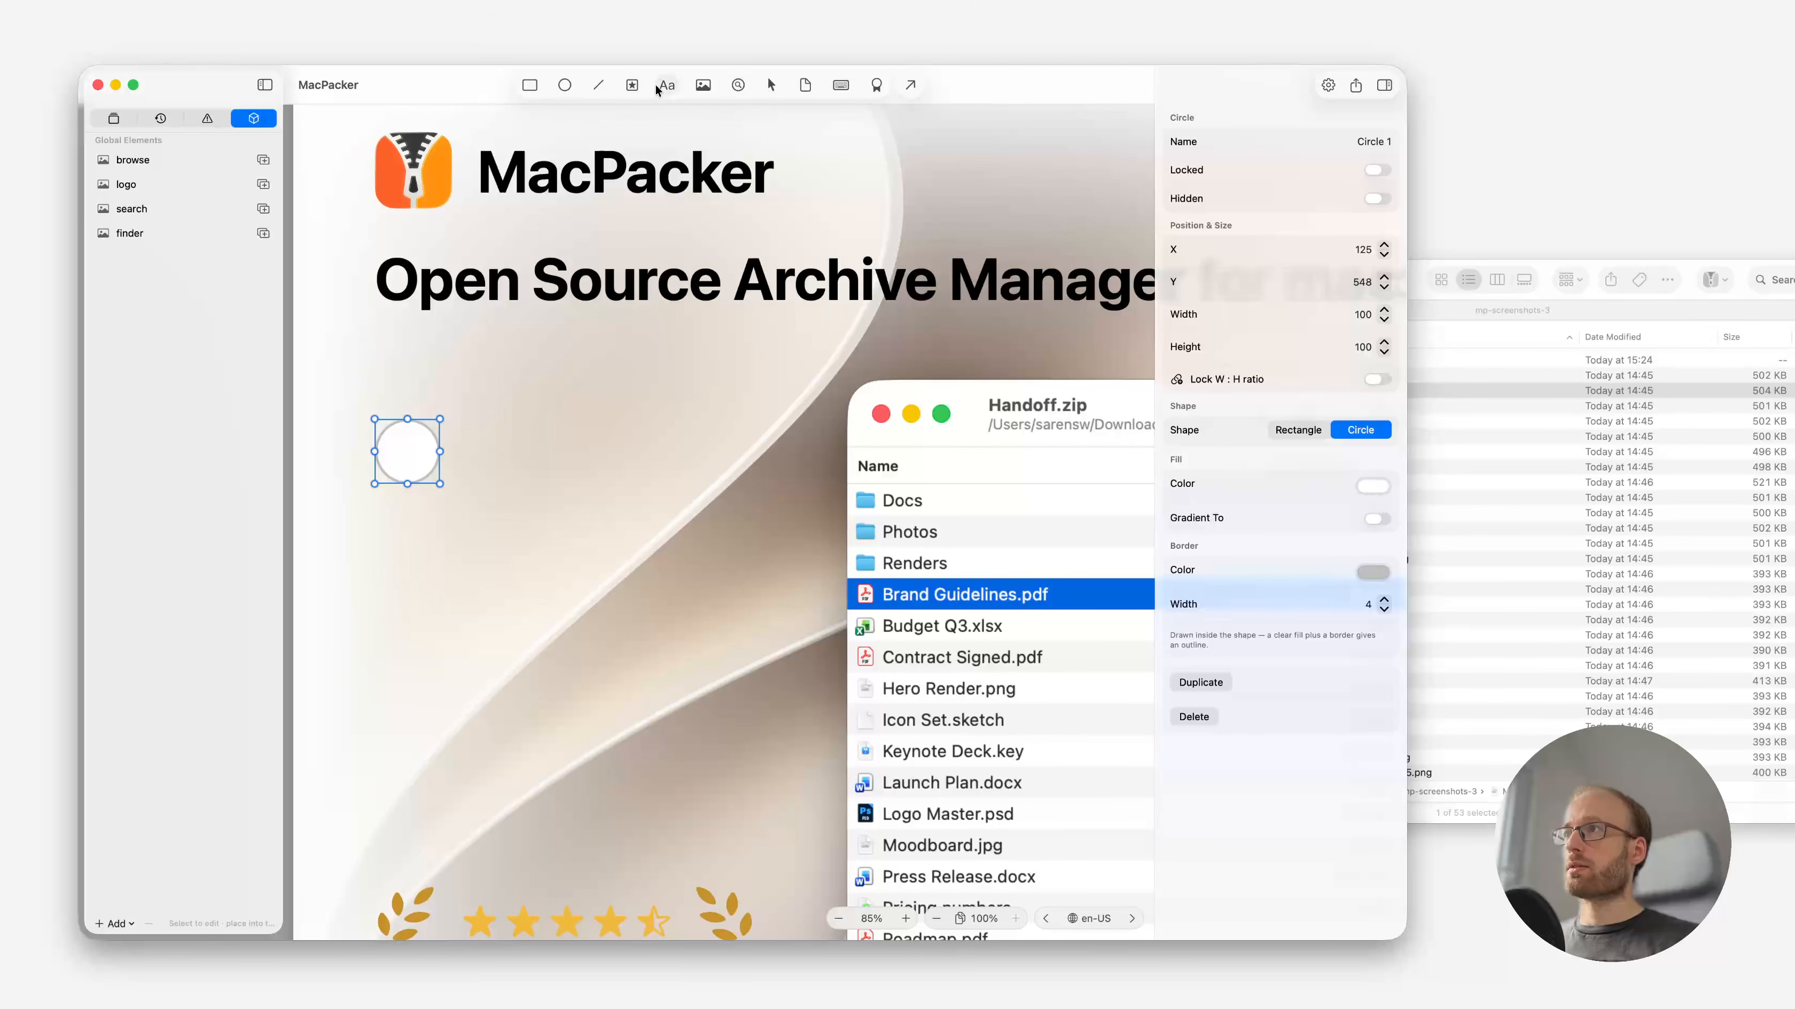
Add a symbol near the circle at about X 321, Y 614 and change it to the eye symbol.
click(634, 85)
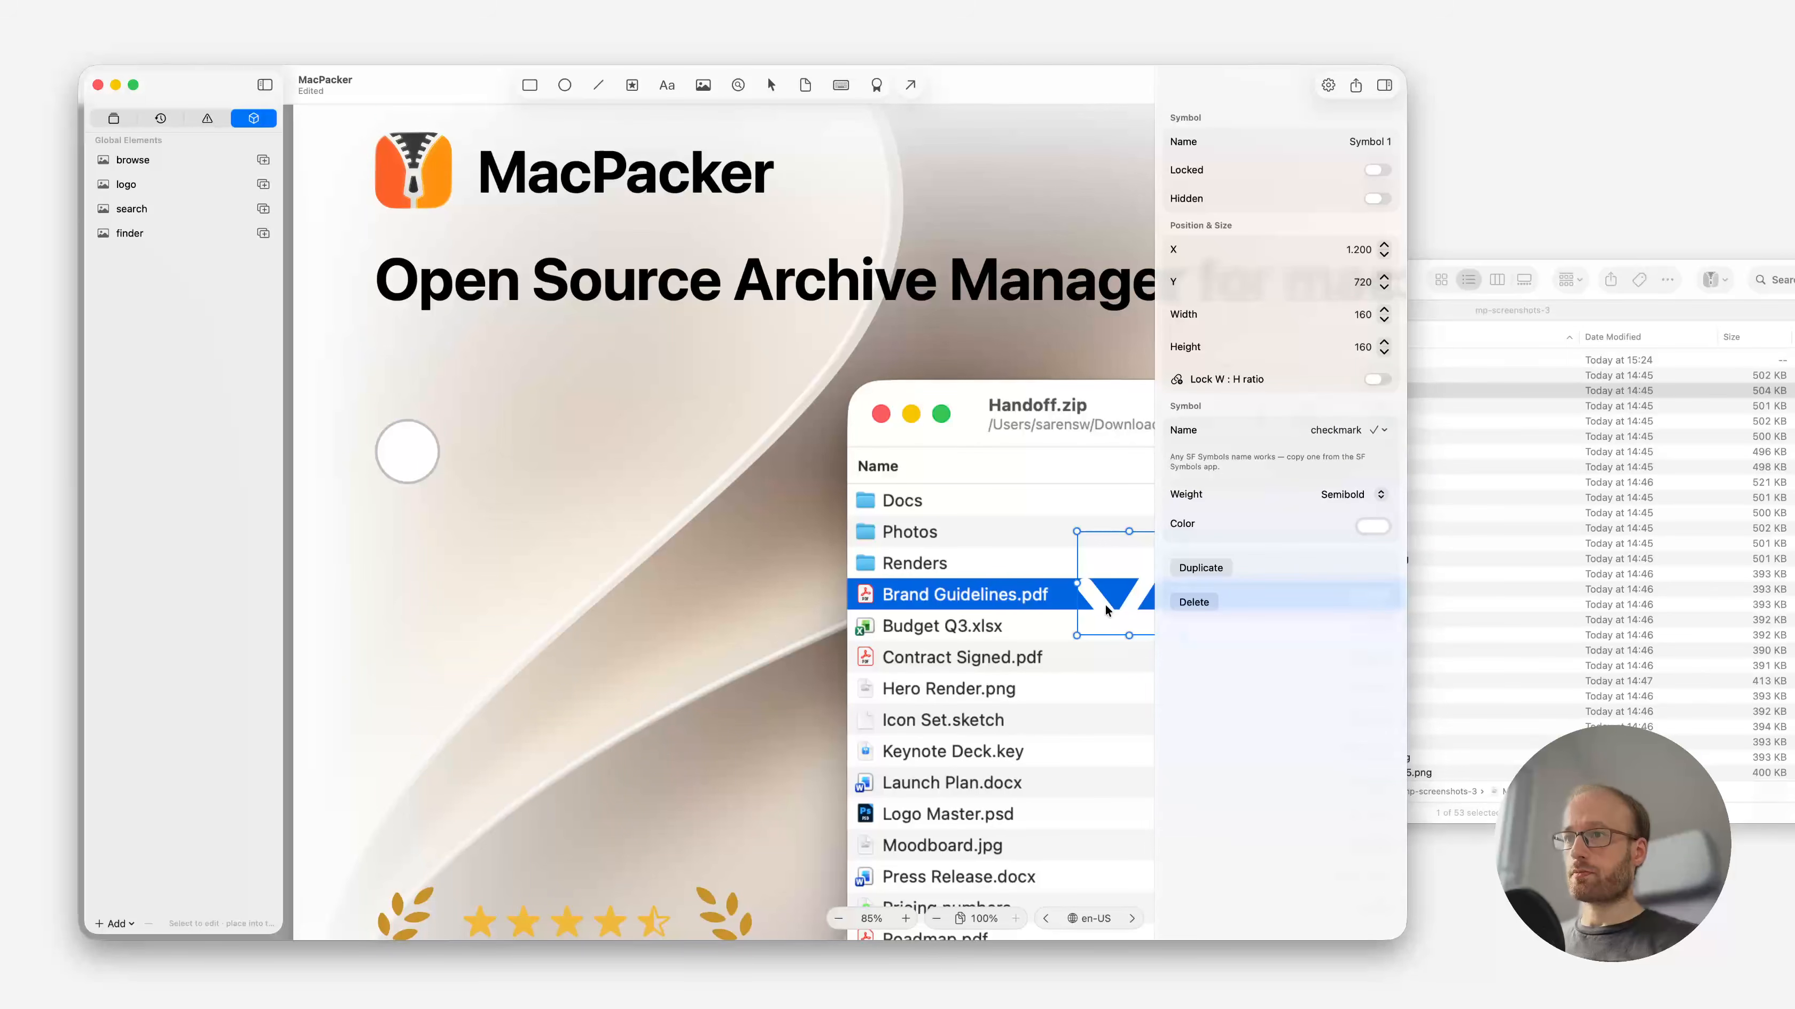
drag(1126, 606, 552, 537)
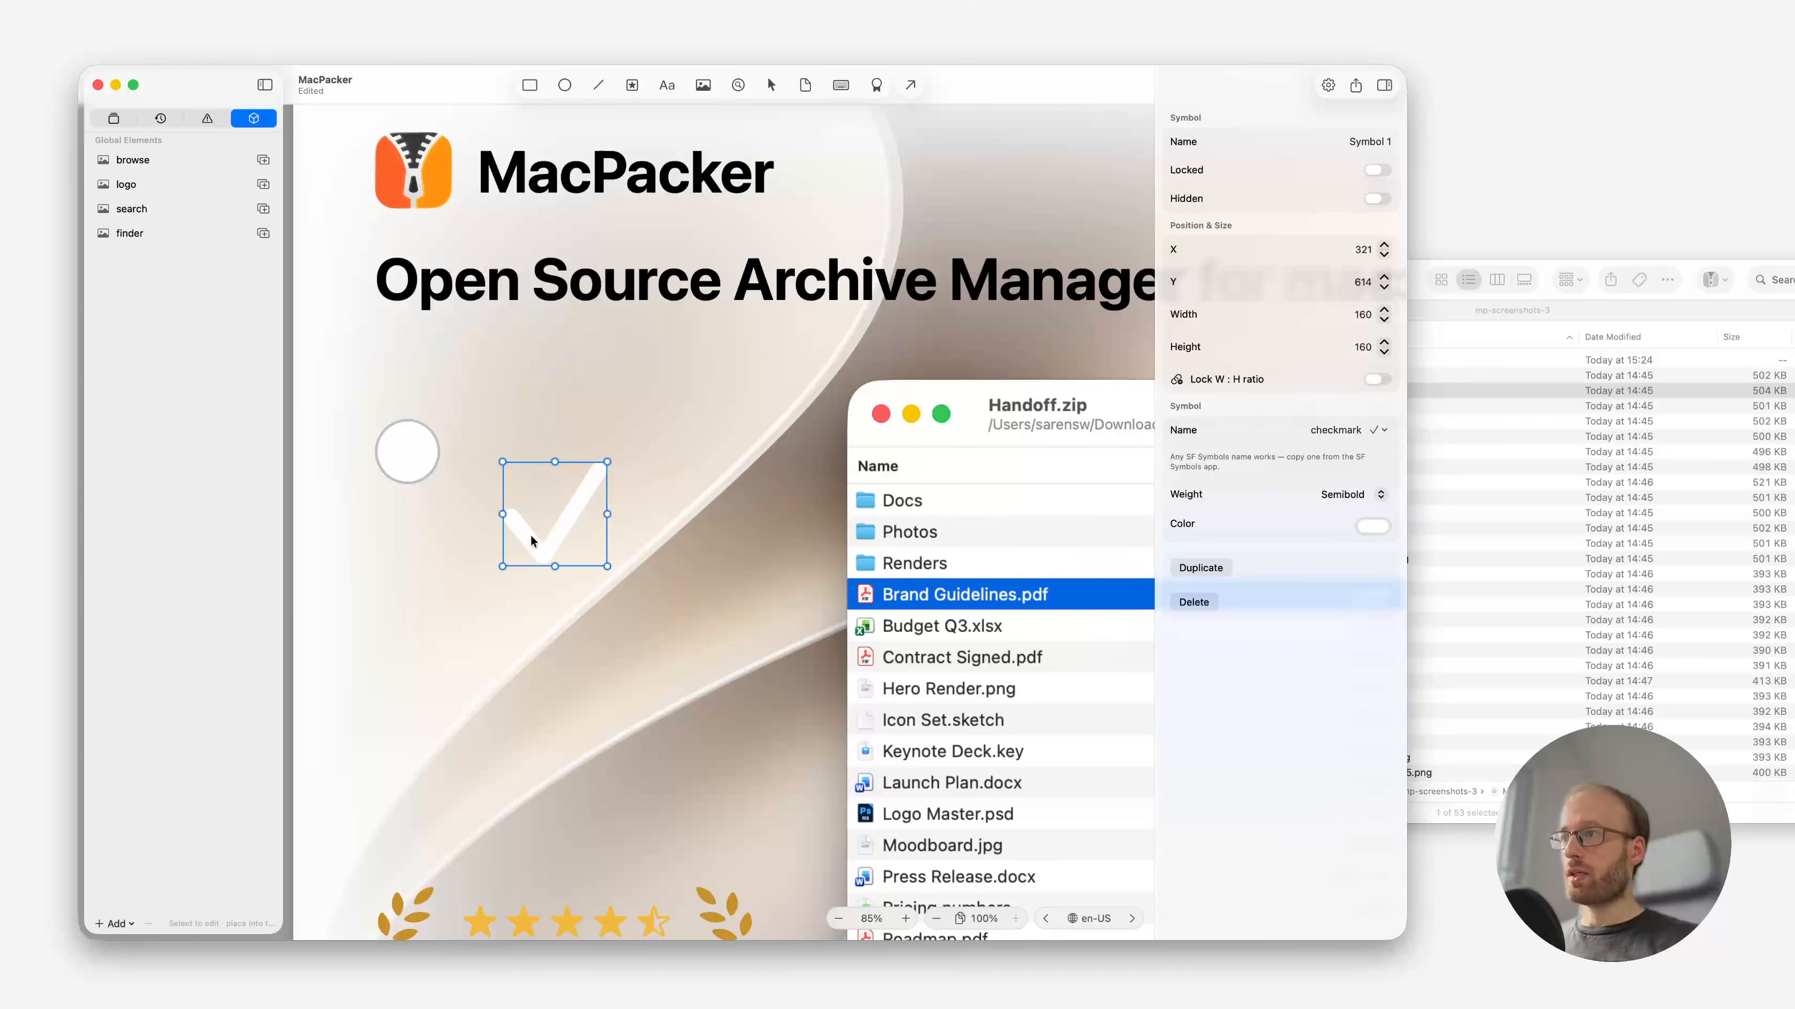
double_click(1339, 429)
text(eye)
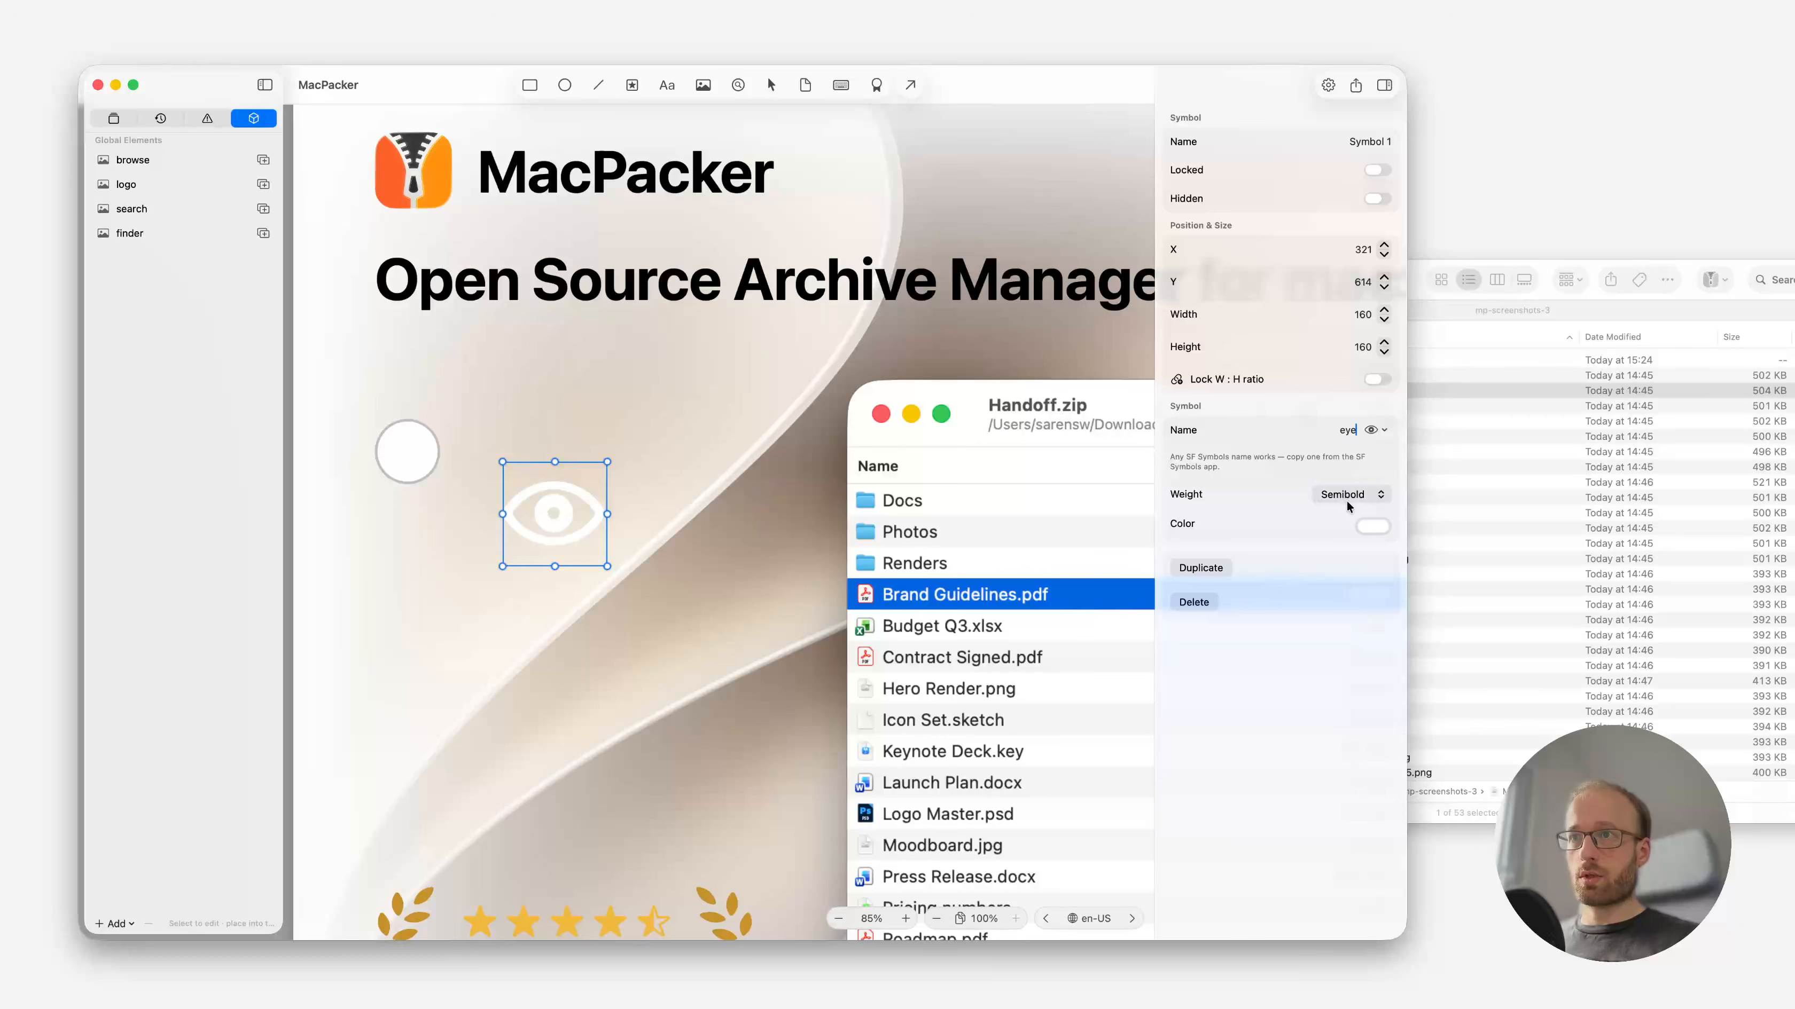
Lock the eye symbol's width-to-height ratio and set its width to 64.
double_click(1362, 314)
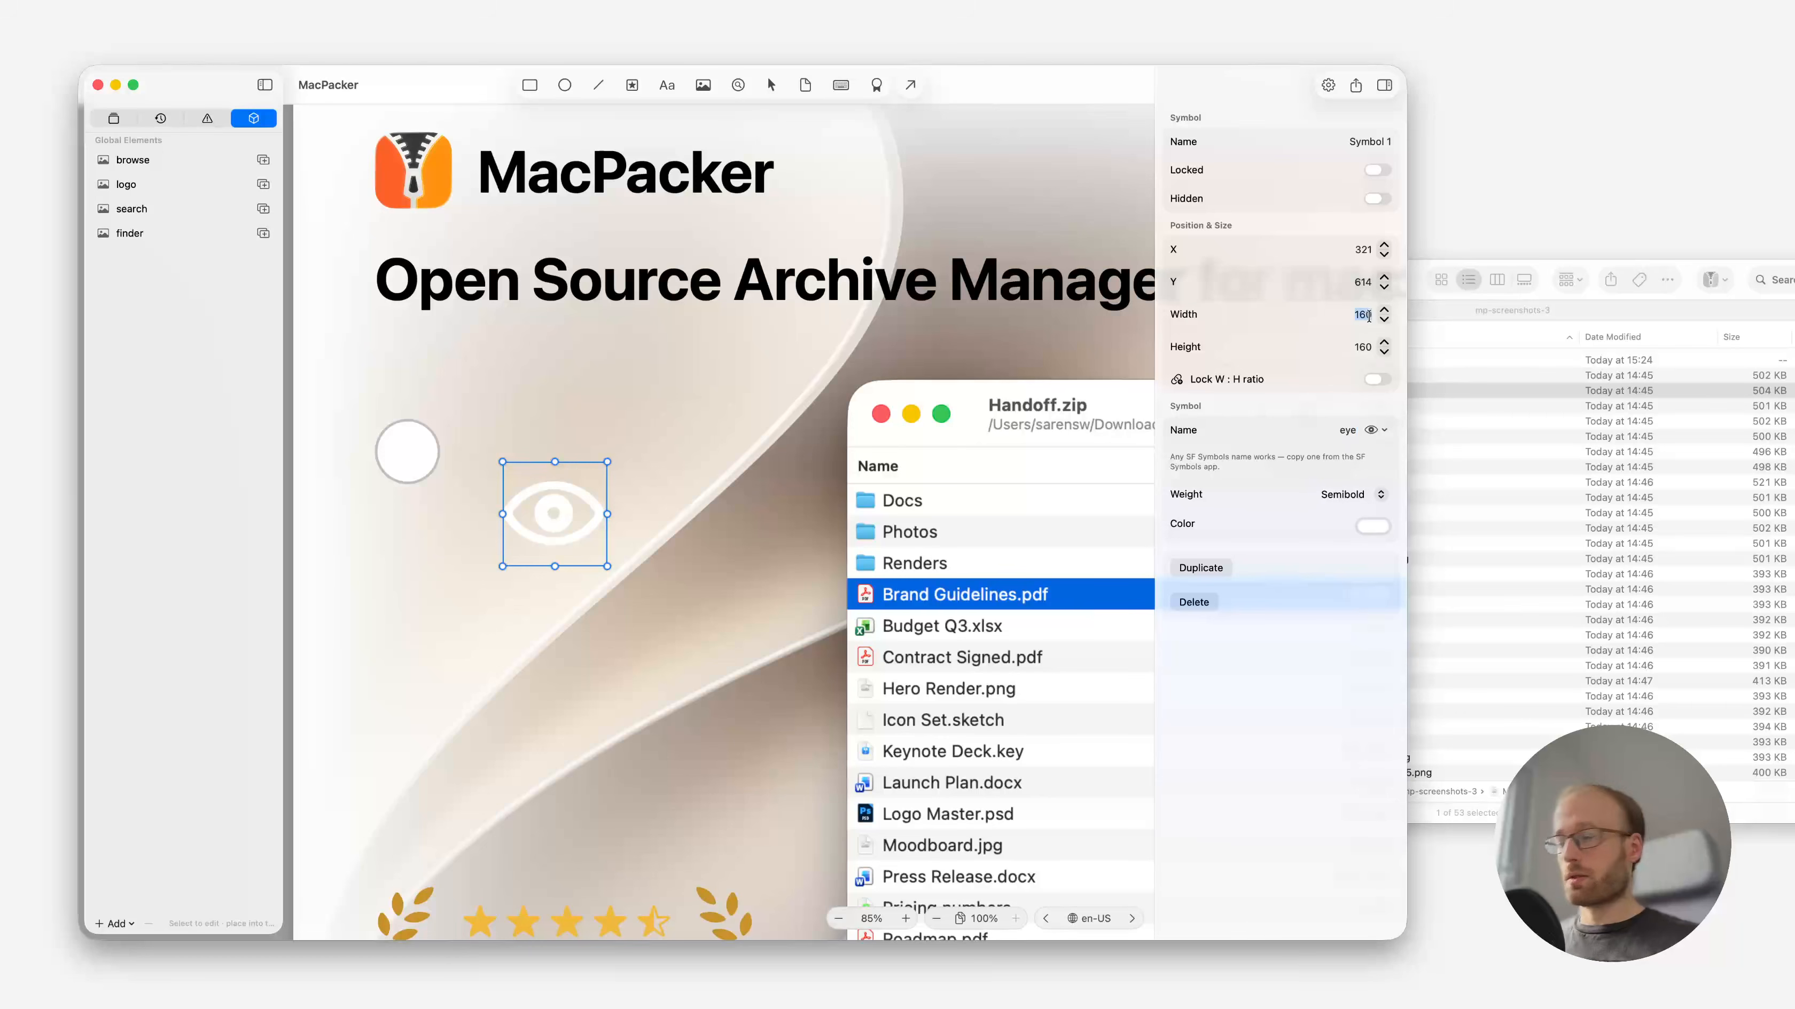
click(1379, 380)
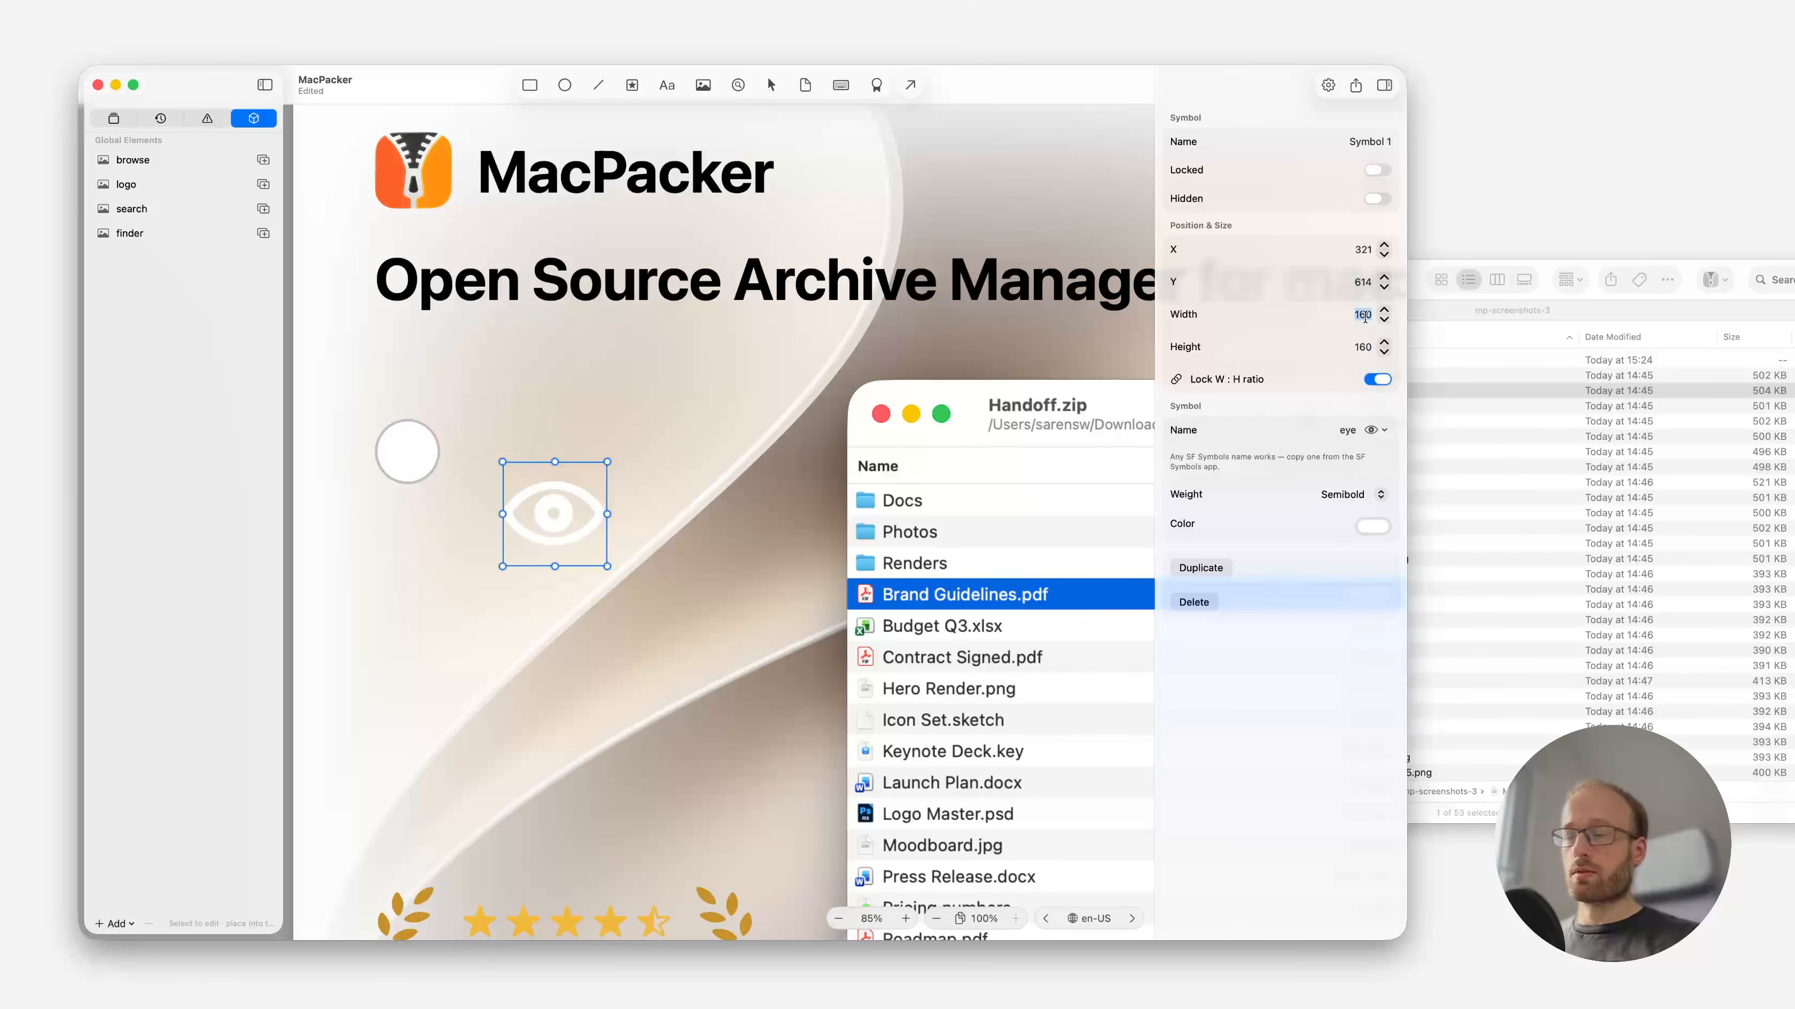
text(64)
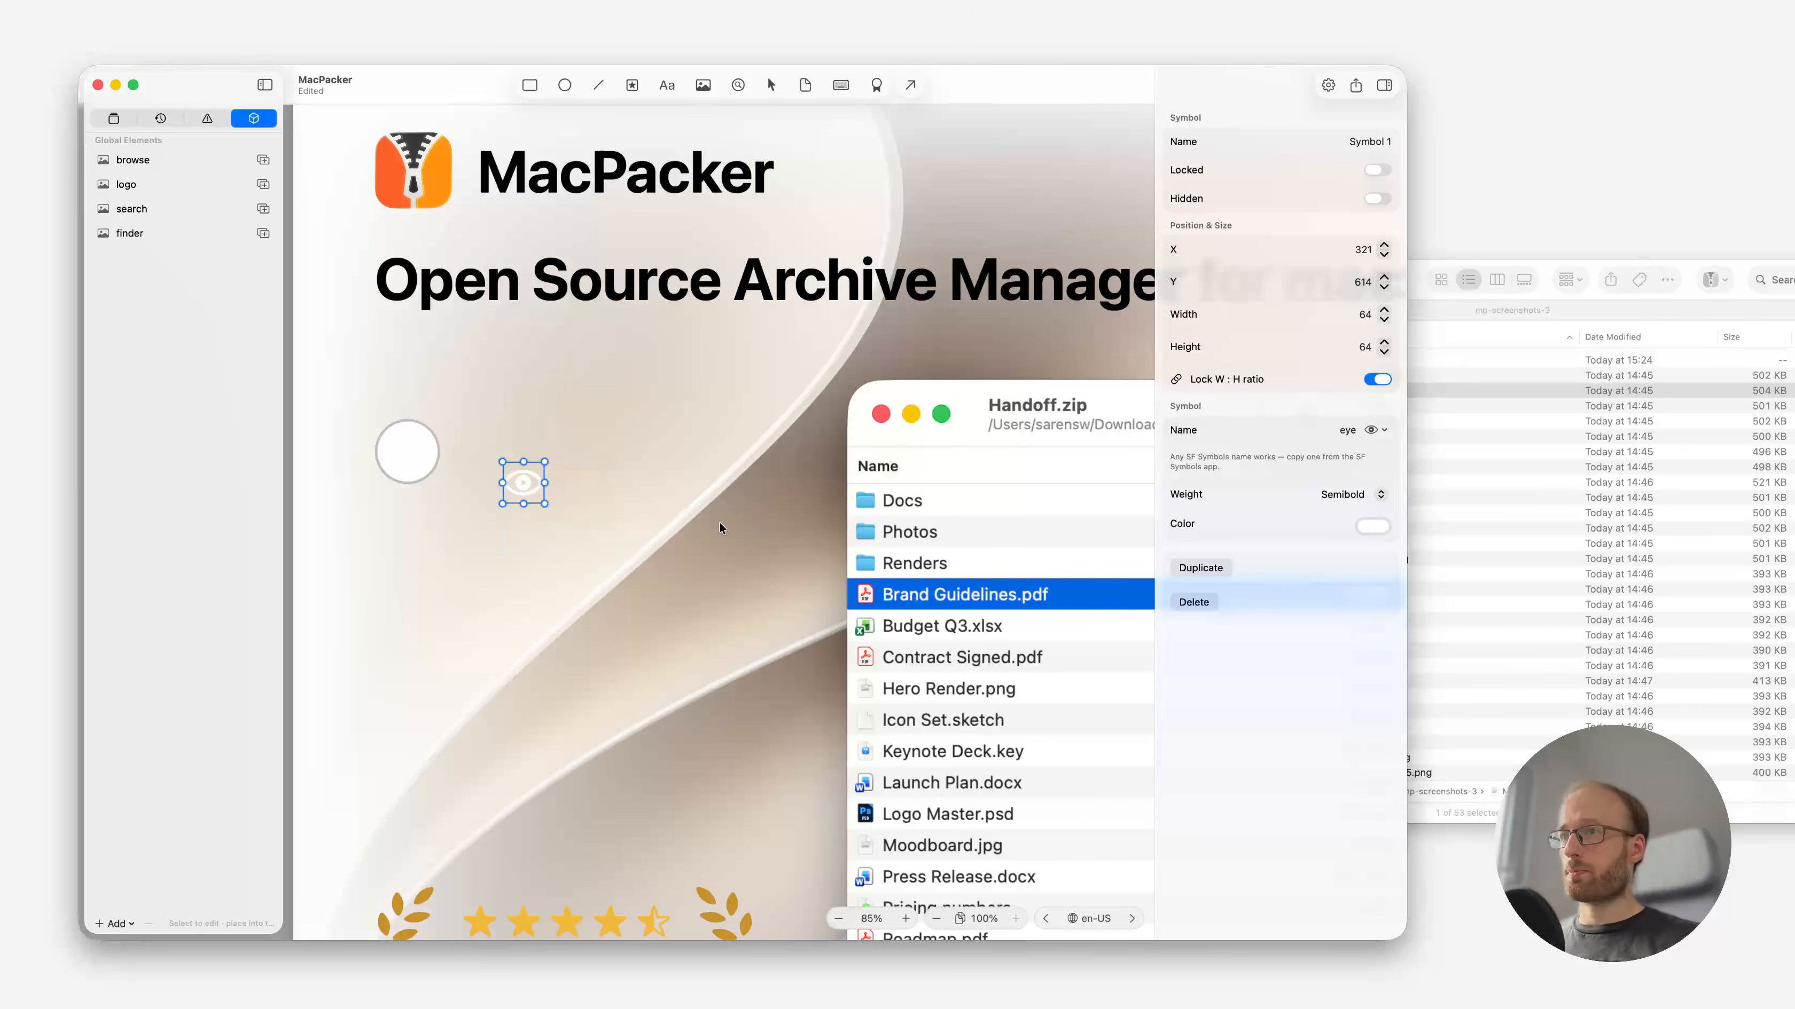
Color the eye symbol black and center it inside the white circle.
click(1378, 526)
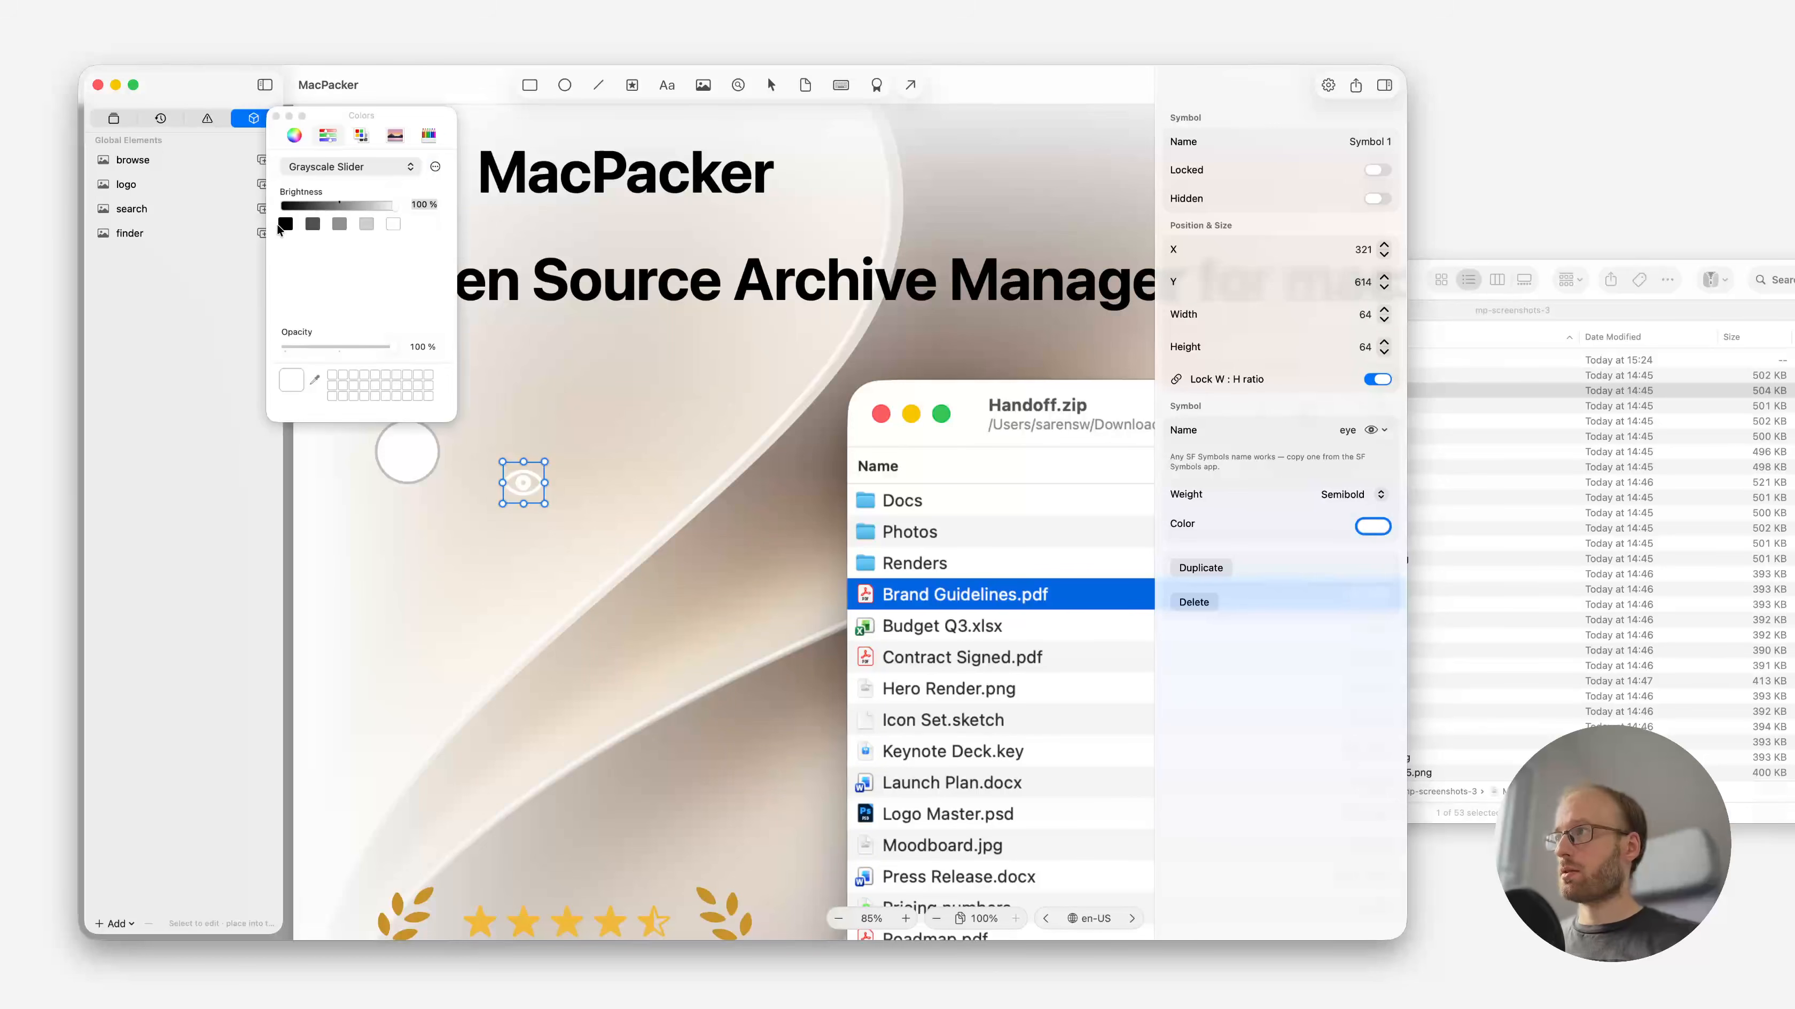
click(286, 224)
click(539, 490)
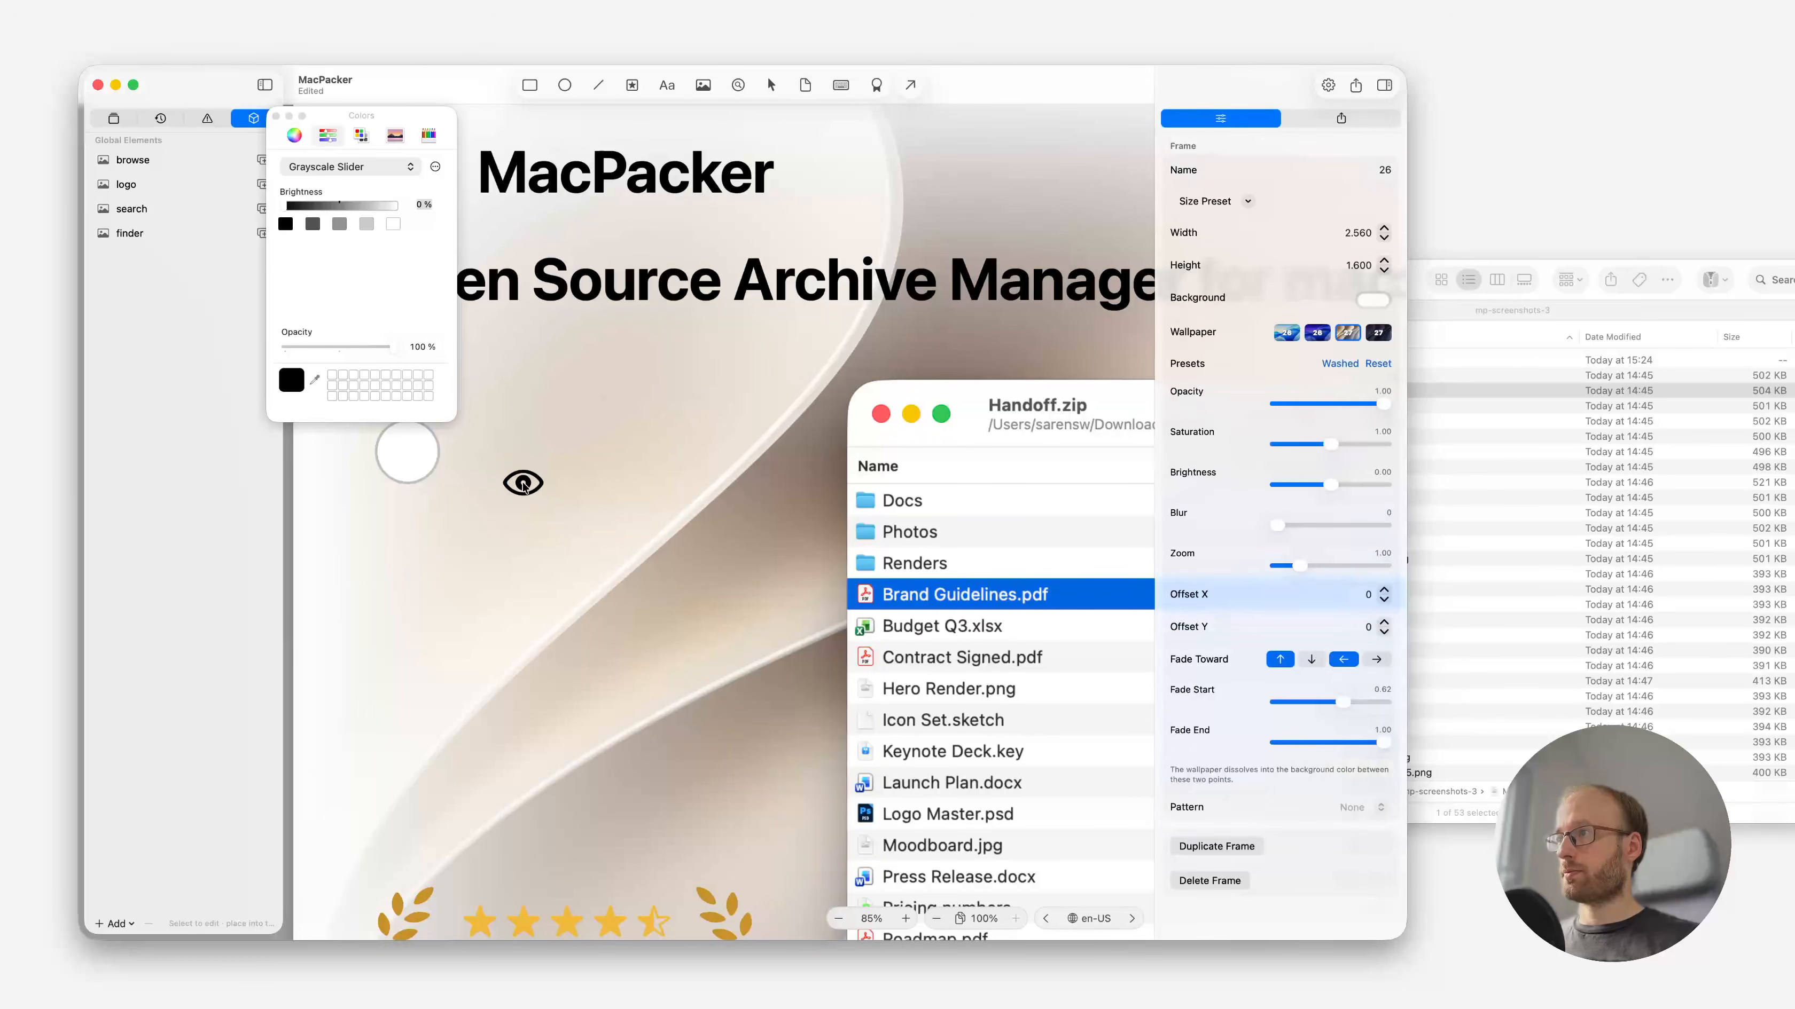
drag(527, 488, 407, 451)
click(276, 115)
click(553, 476)
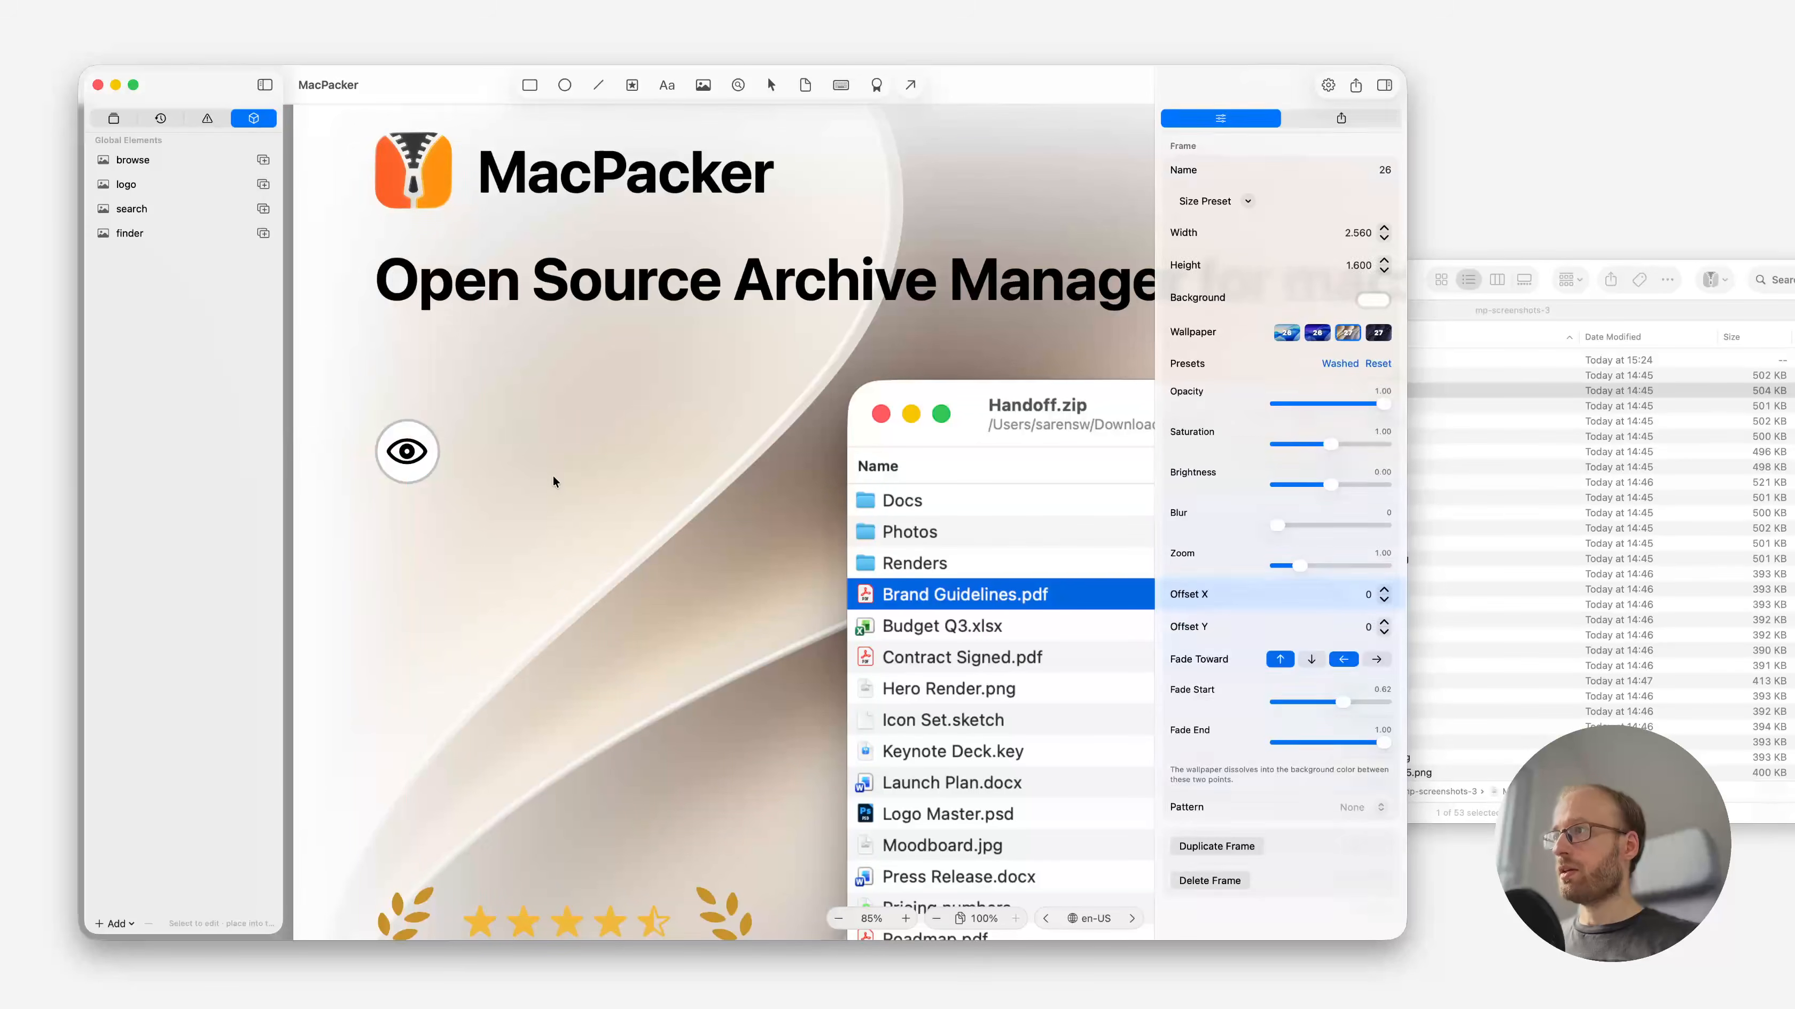
Add a text box about 765 wide beside the eye circle at X 243, Y 548, reading "Preview Archives" in English.
click(665, 85)
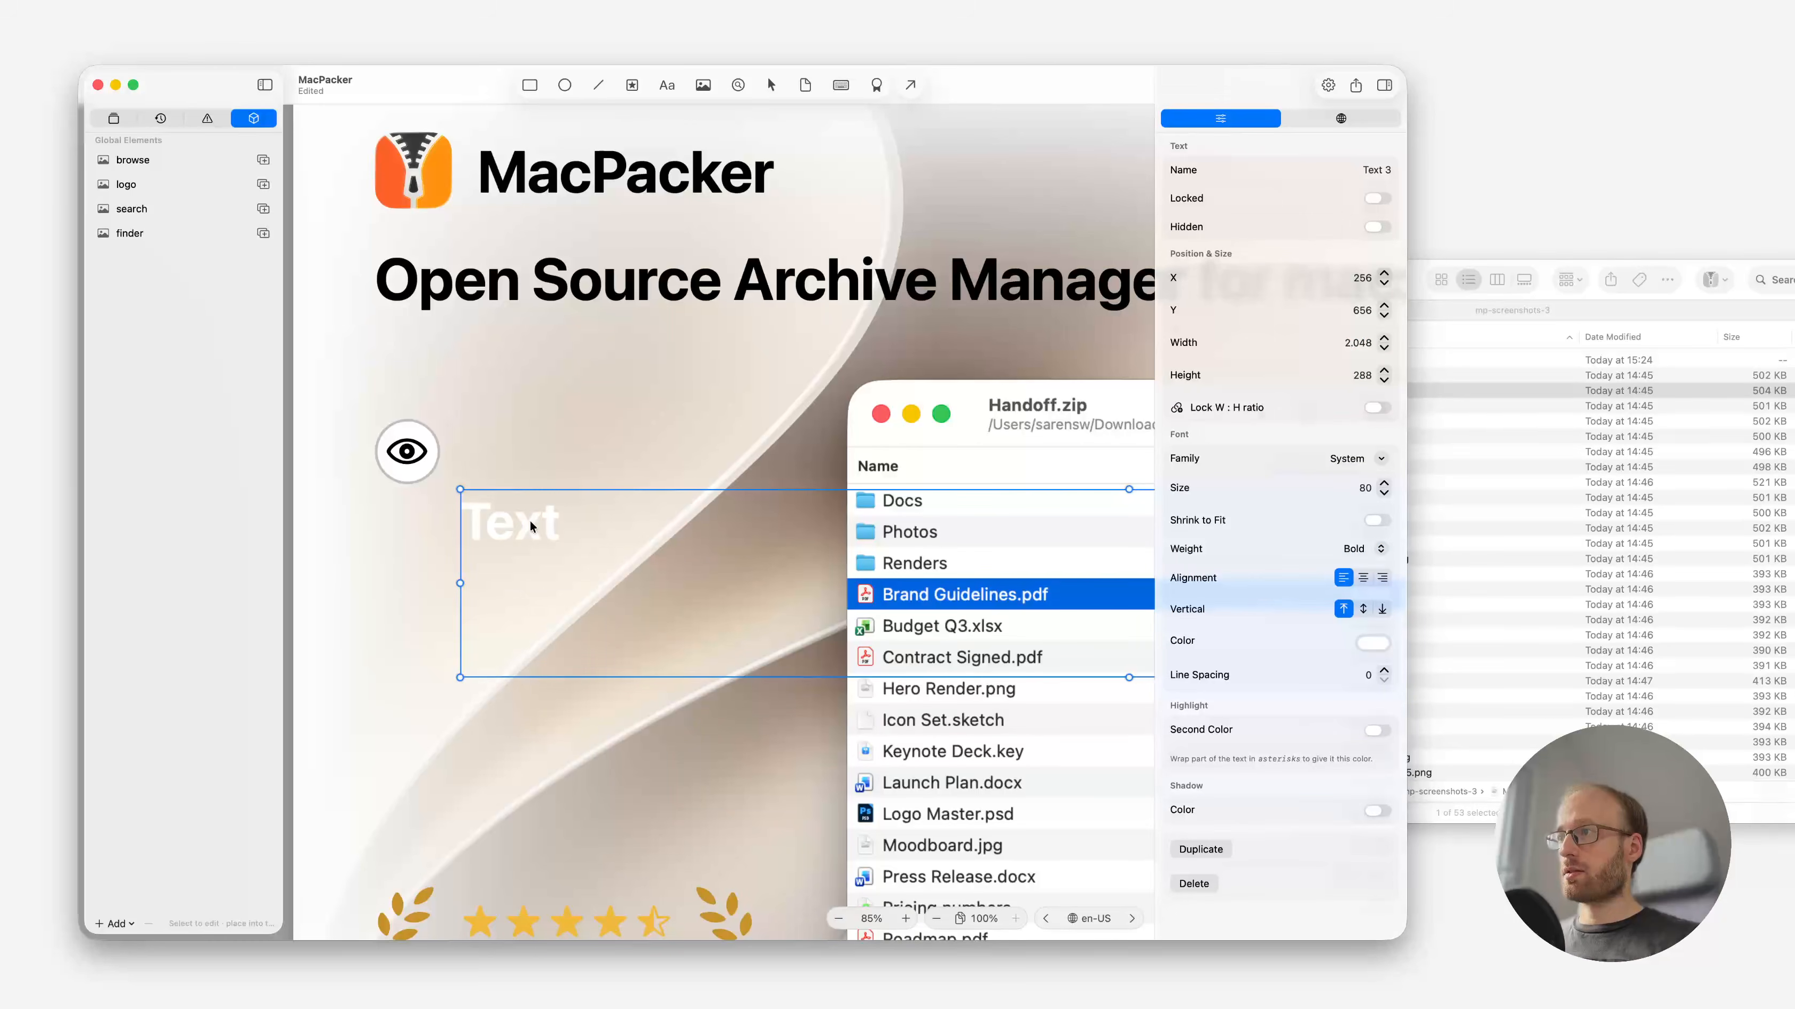
drag(567, 596, 493, 460)
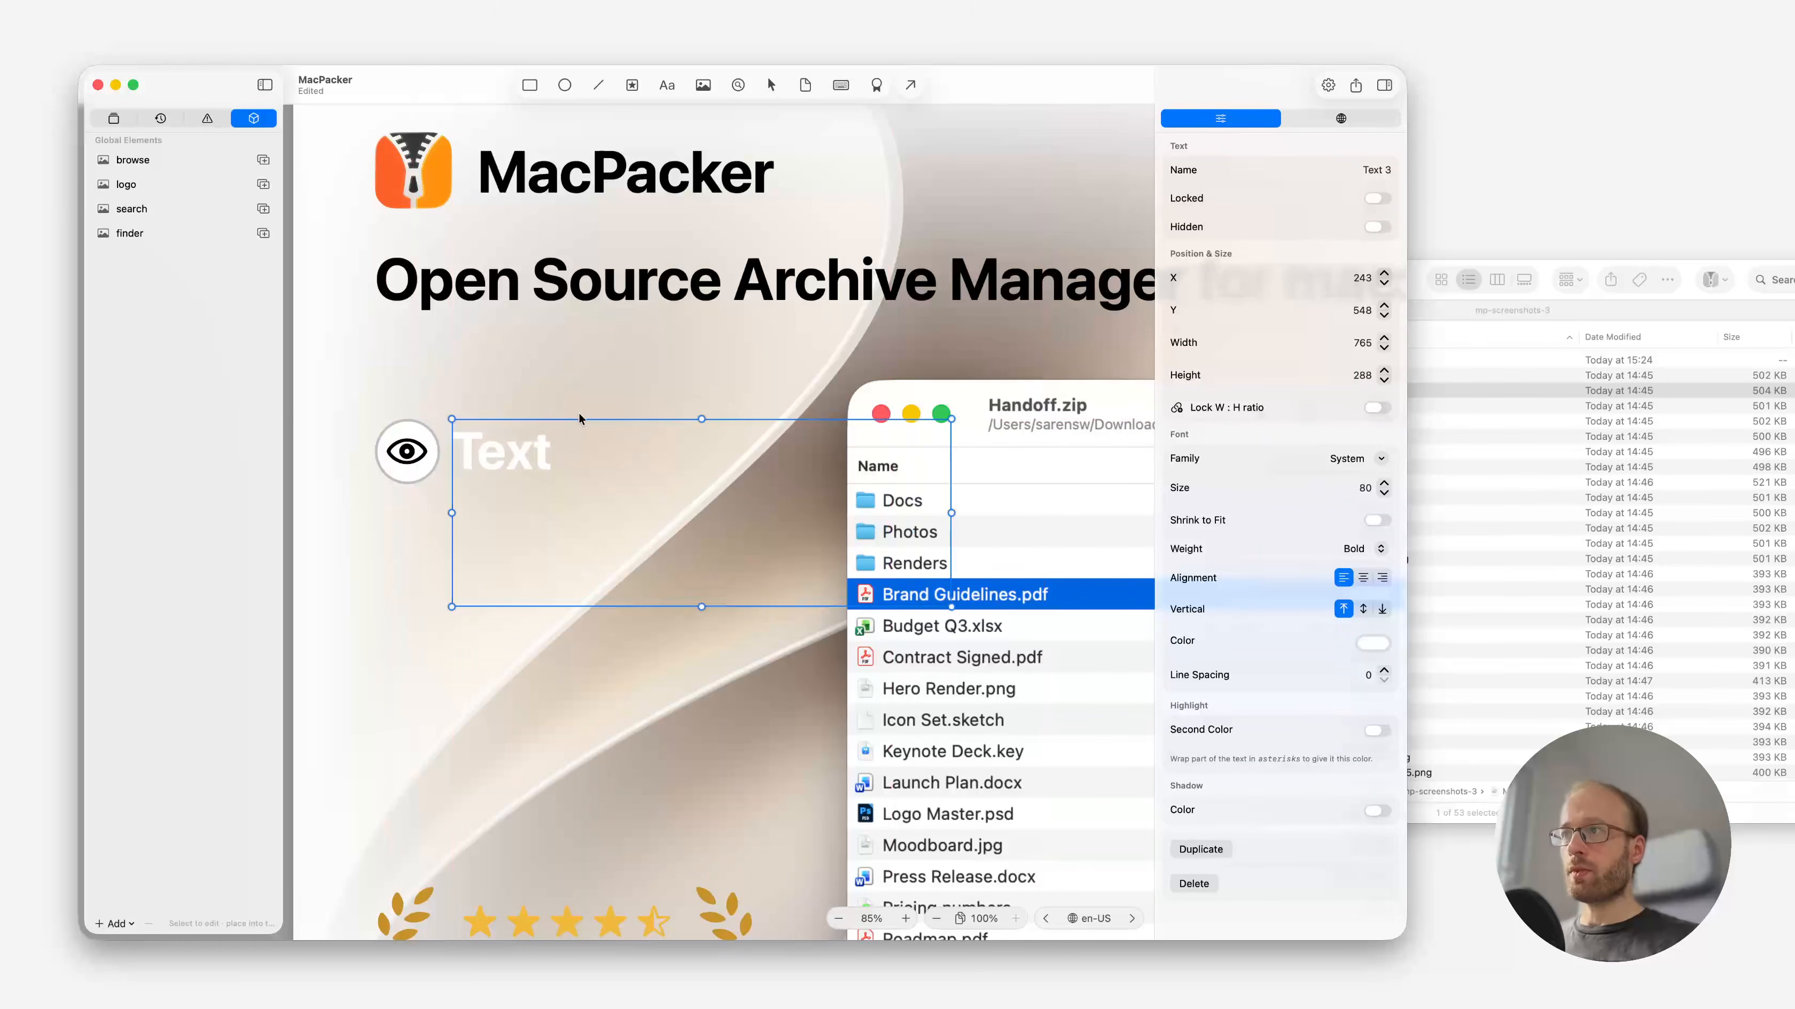
double_click(512, 458)
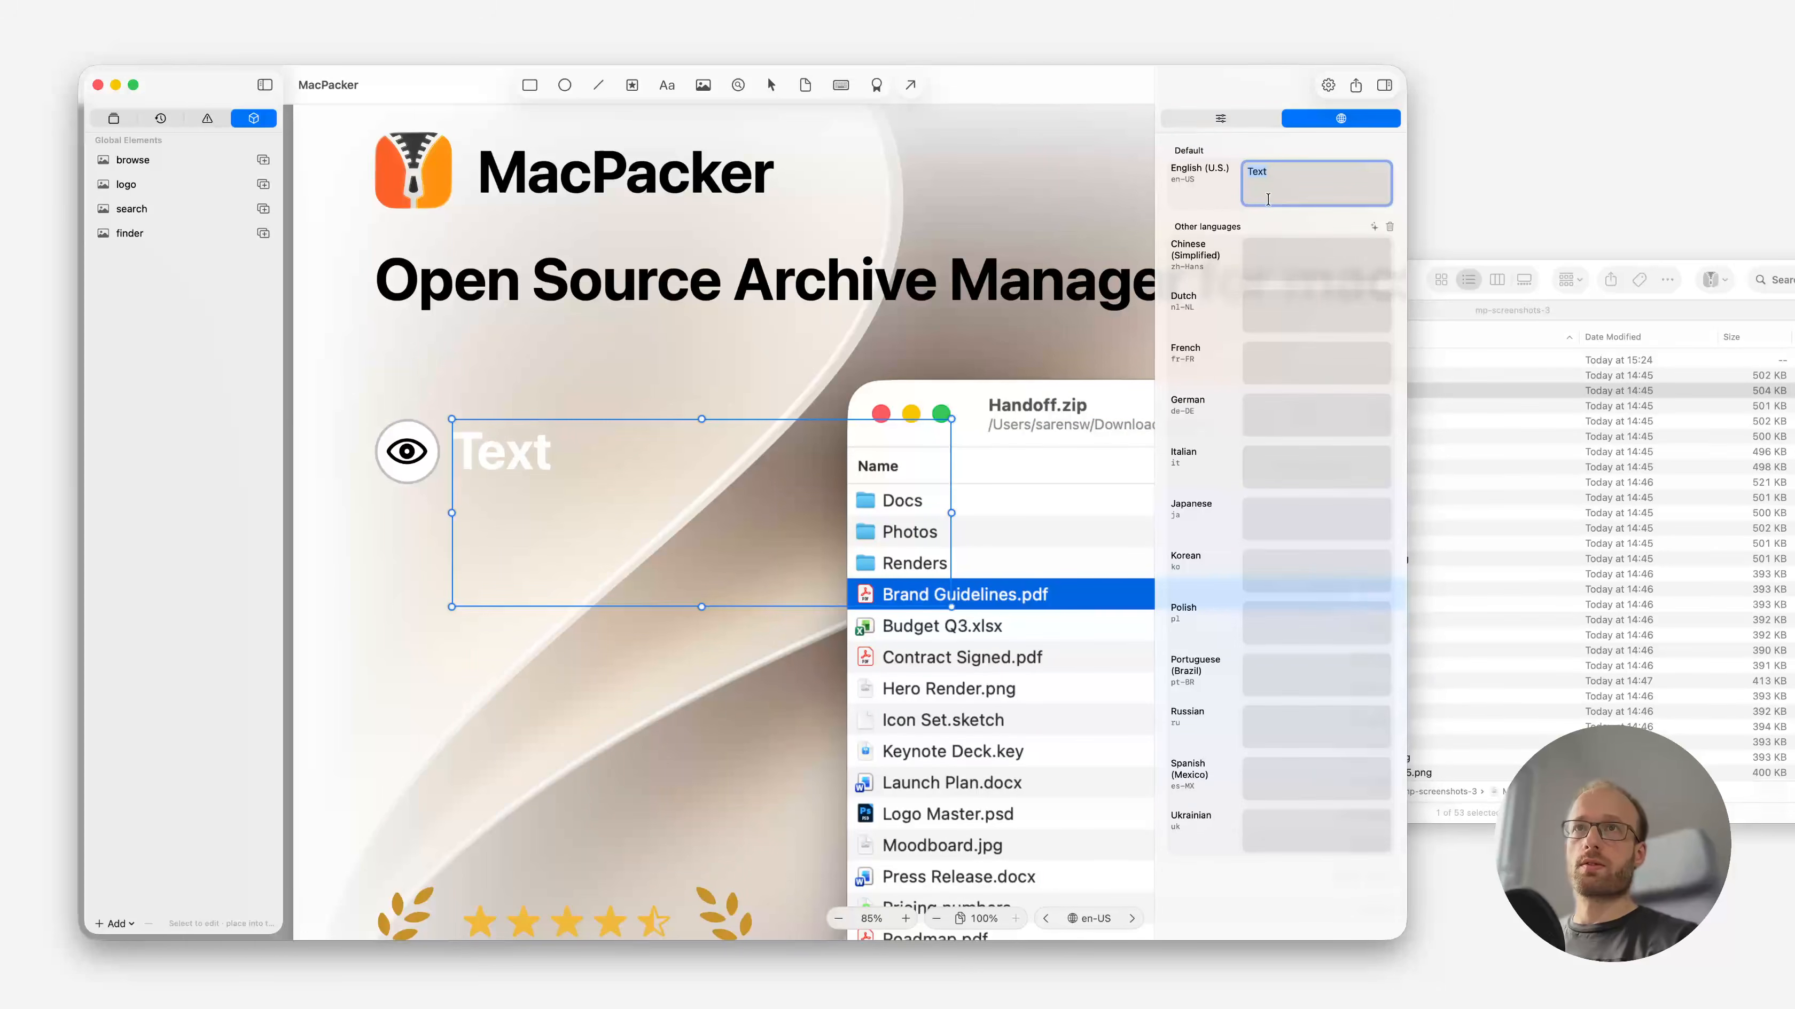
text(PO)
key(BackSpace)
key(BackSpace)
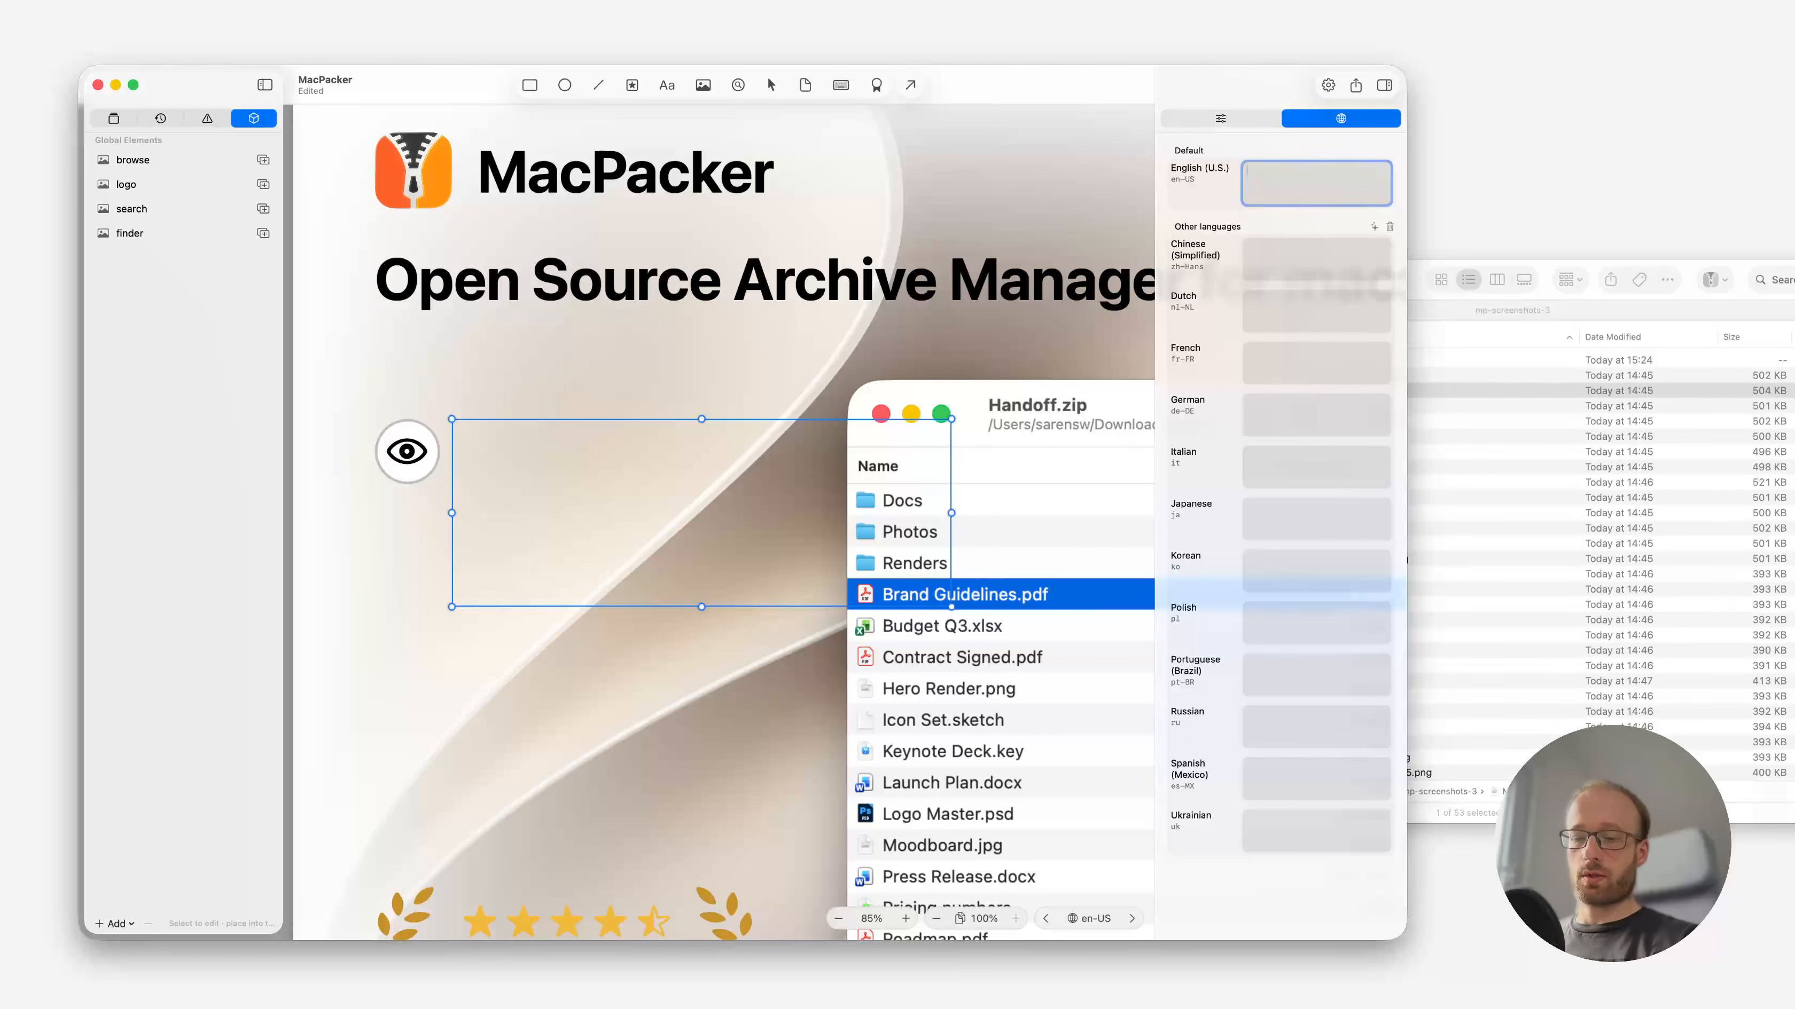
text(Orevi)
key(BackSpace)
key(BackSpace)
key(BackSpace)
key(BackSpace)
key(BackSpace)
text(POr)
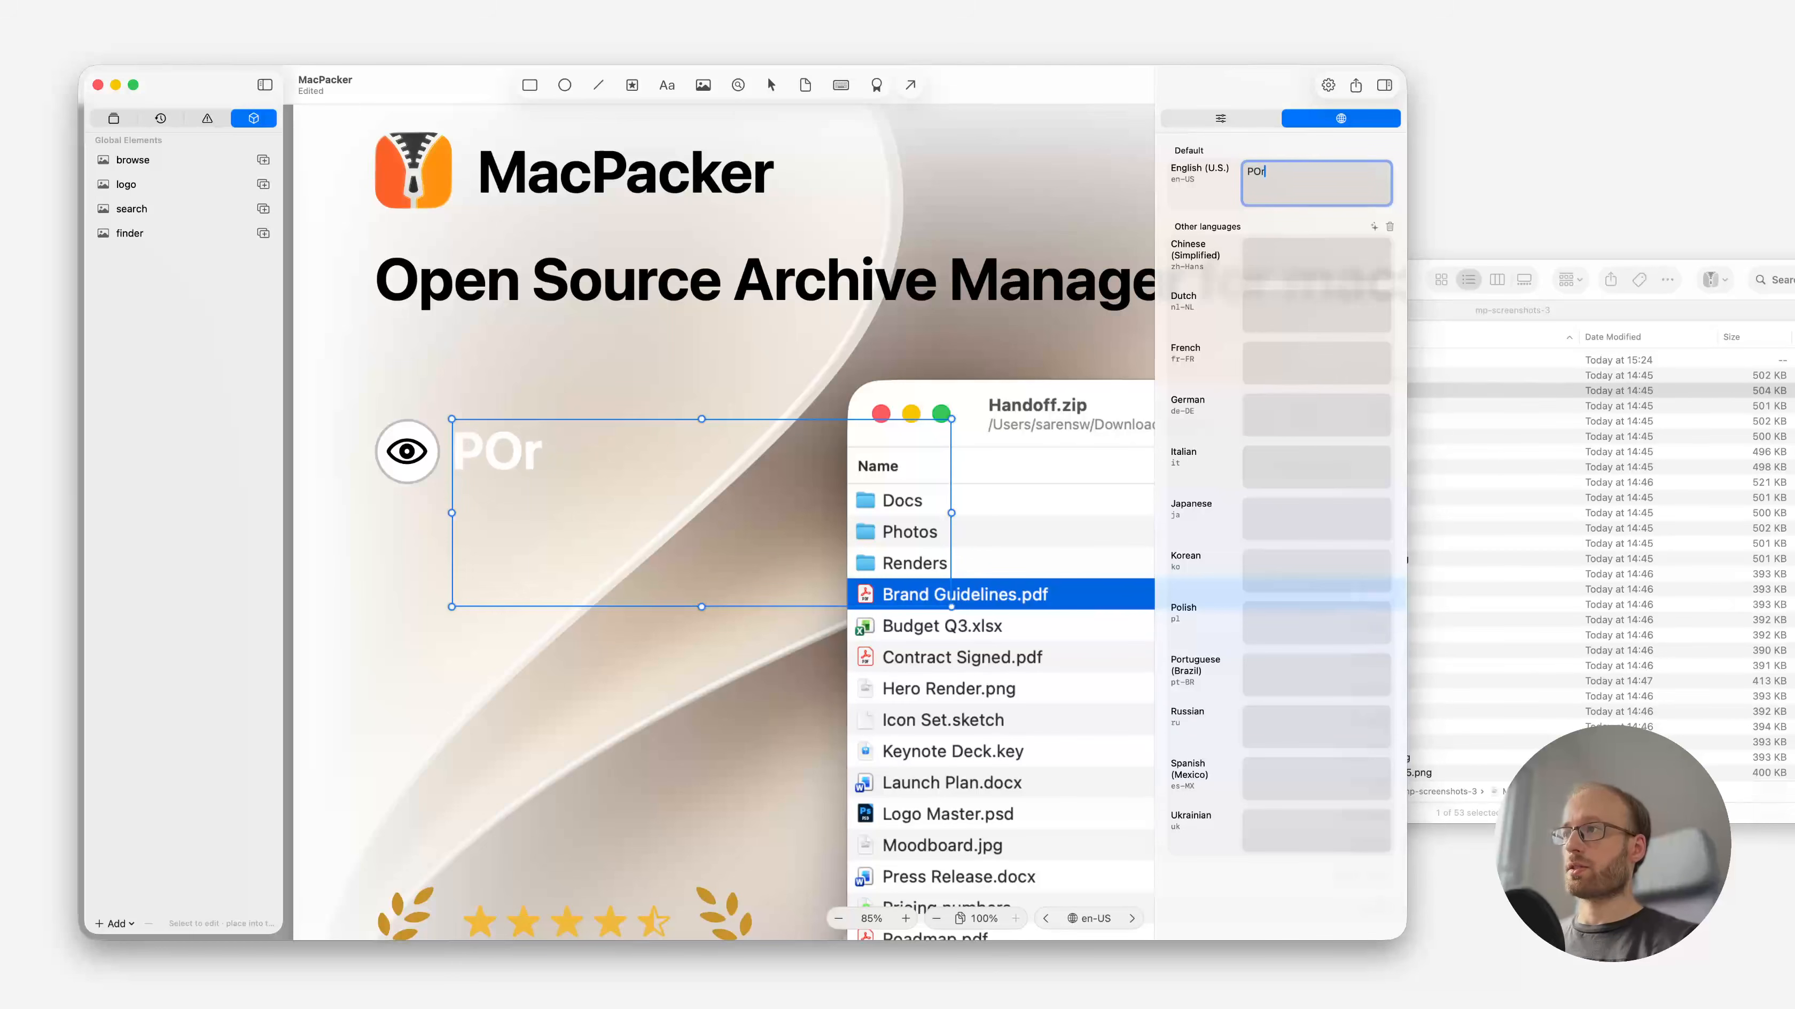
text(e)
key(BackSpace)
key(BackSpace)
key(BackSpace)
text(revie)
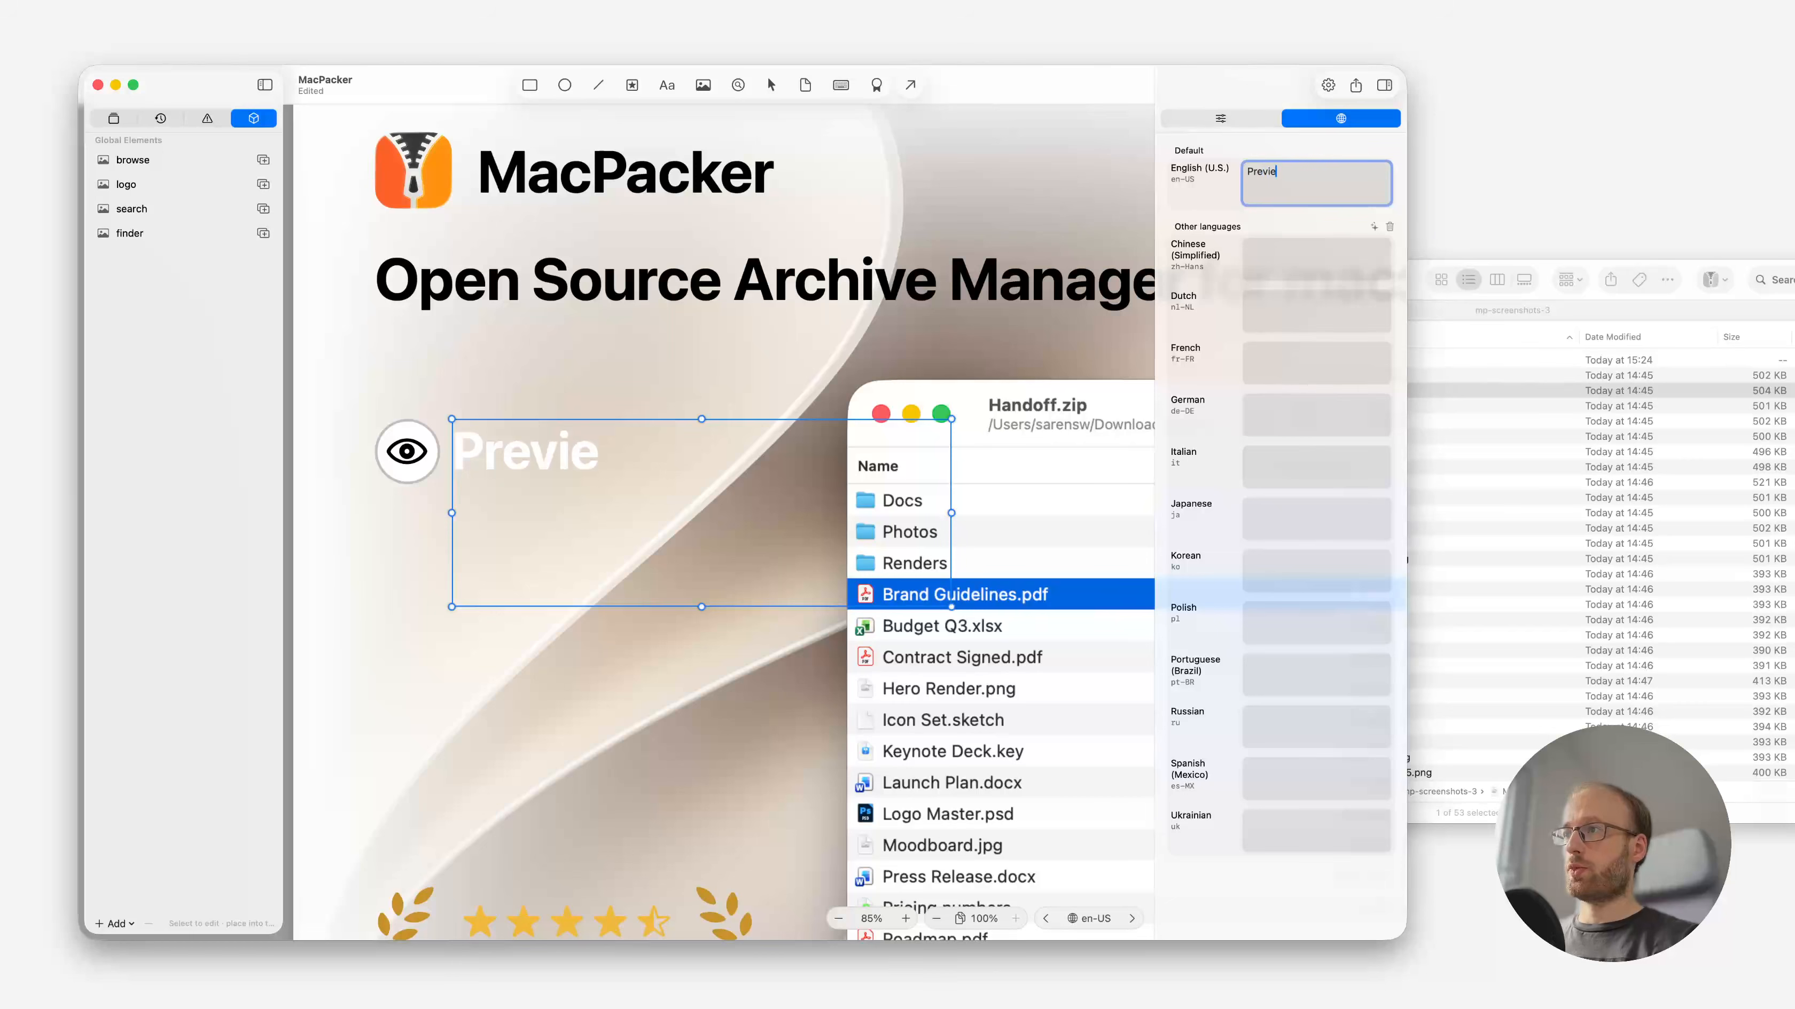
text(w Archives)
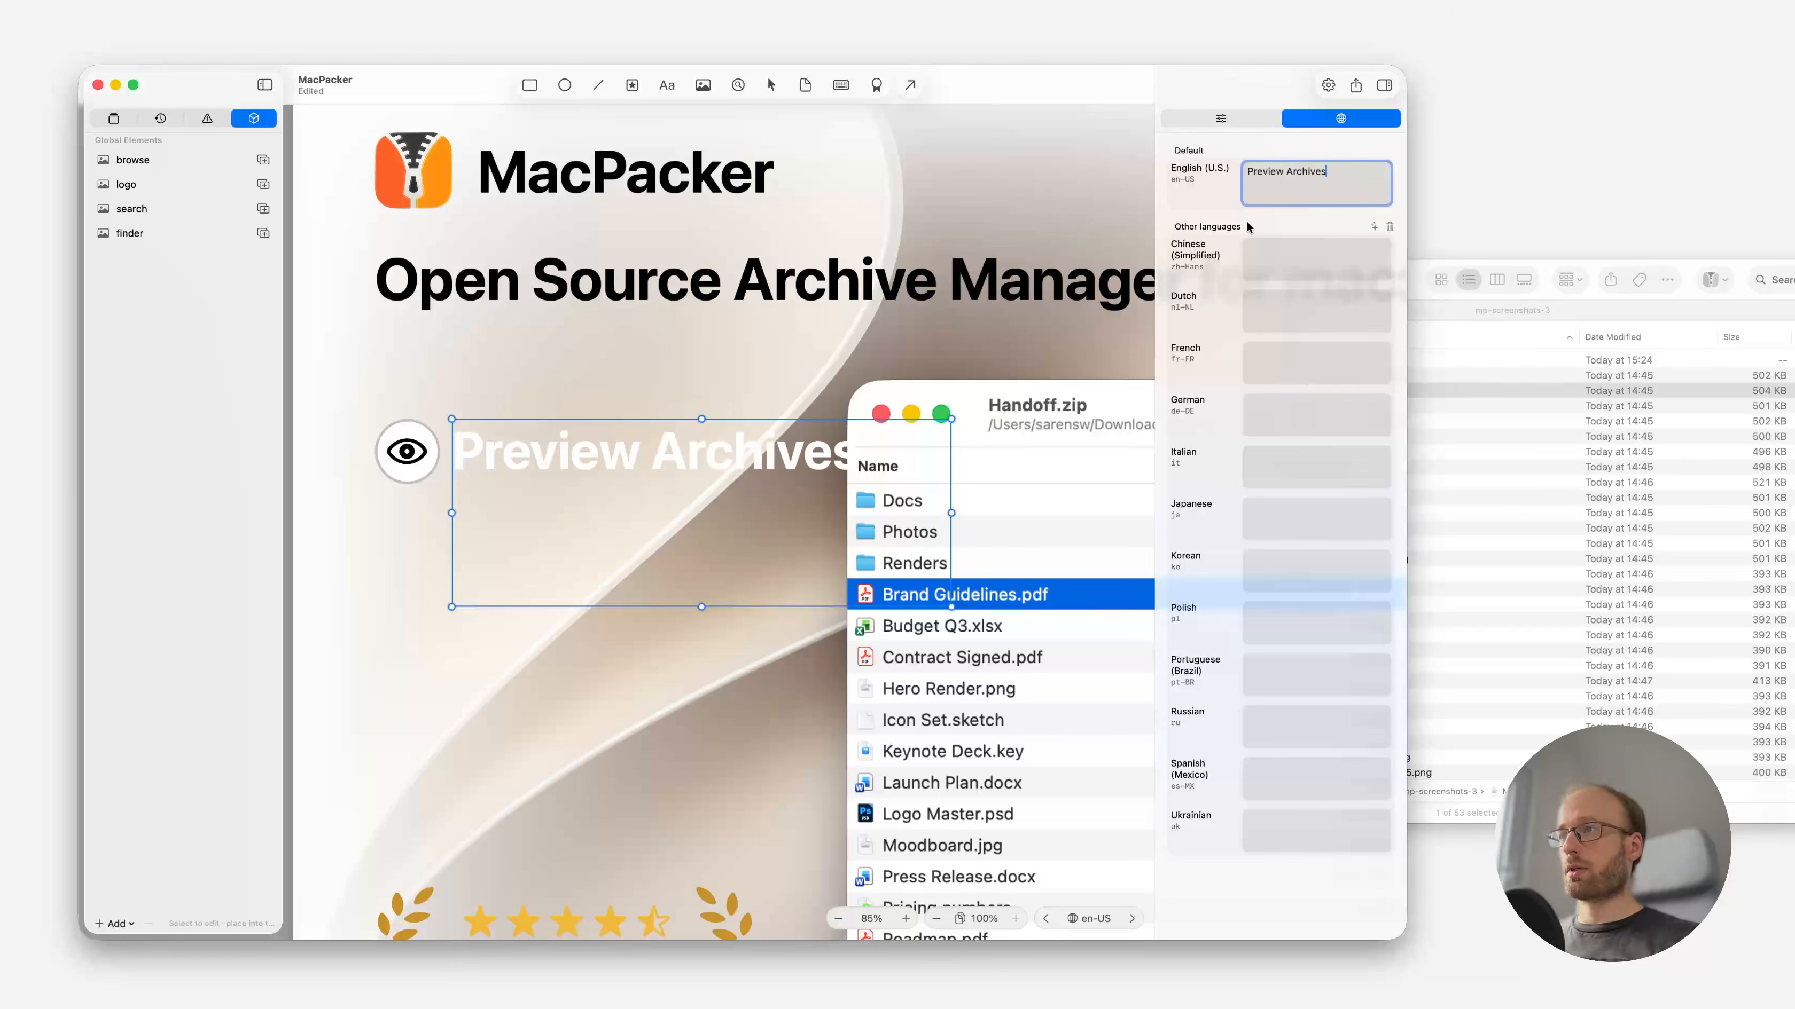
Set the "Preview Archives" text color to black and keep the text at its original position.
click(1215, 119)
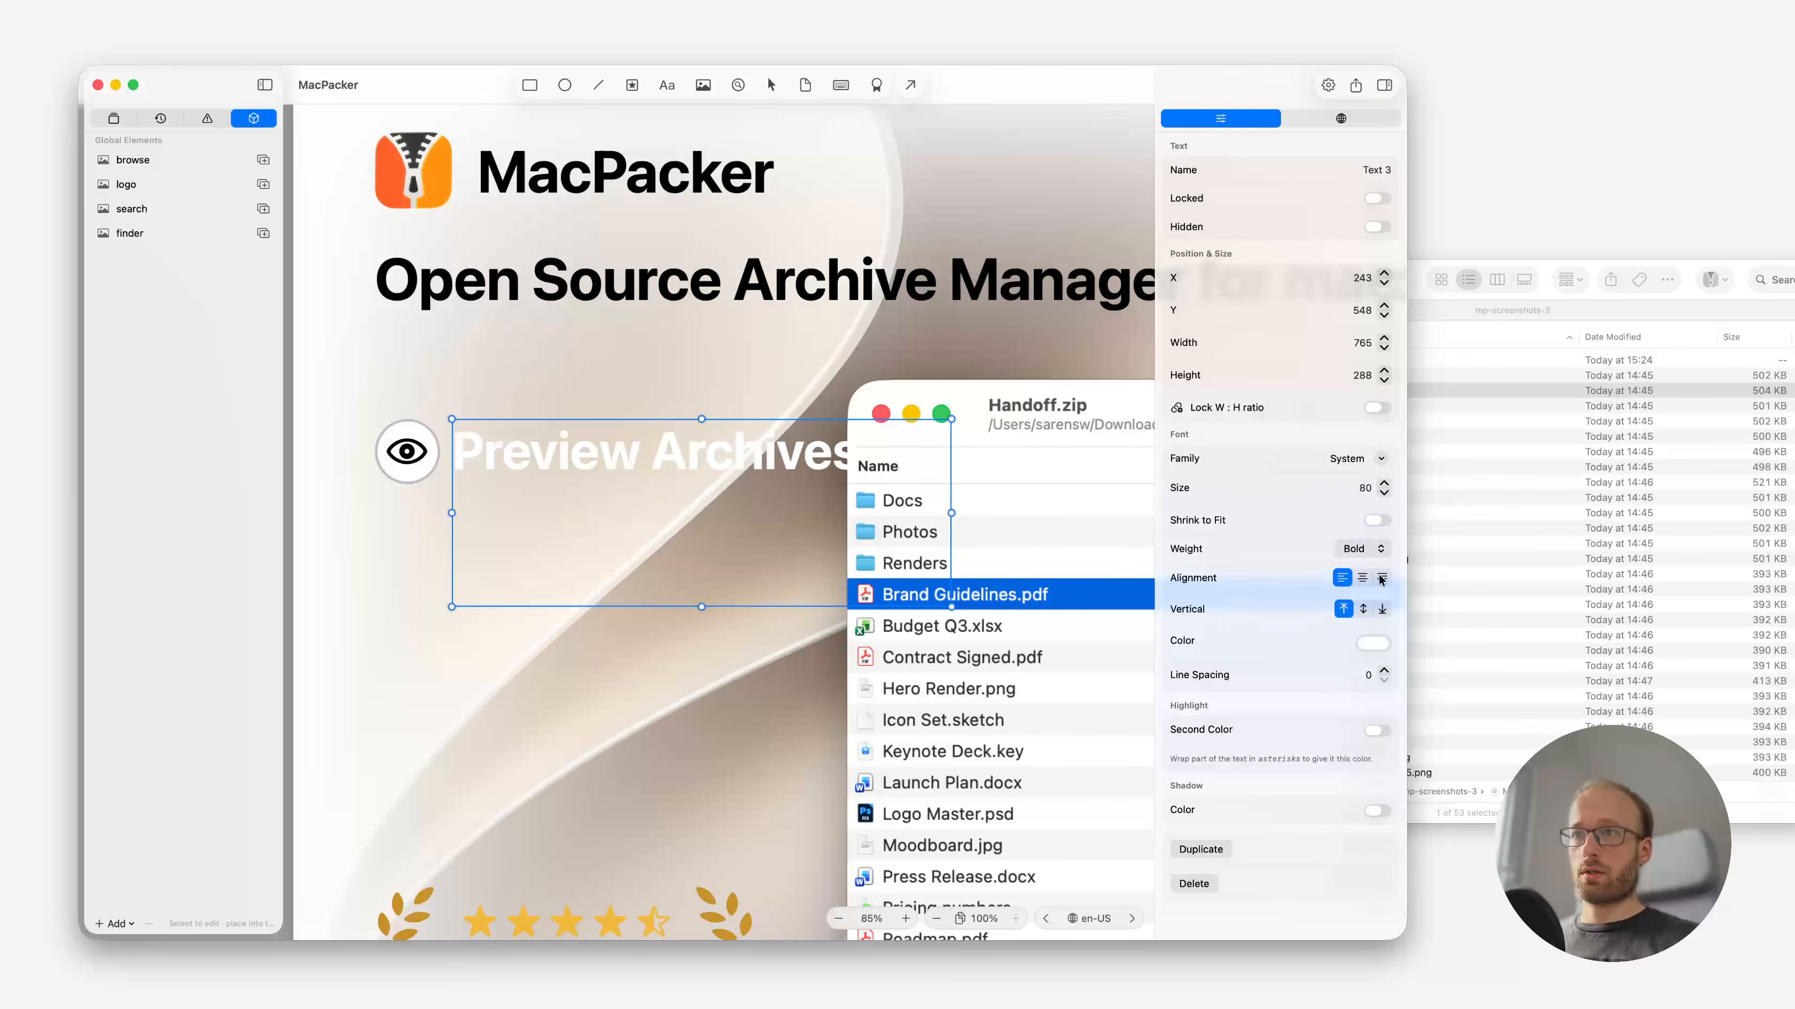
click(1368, 645)
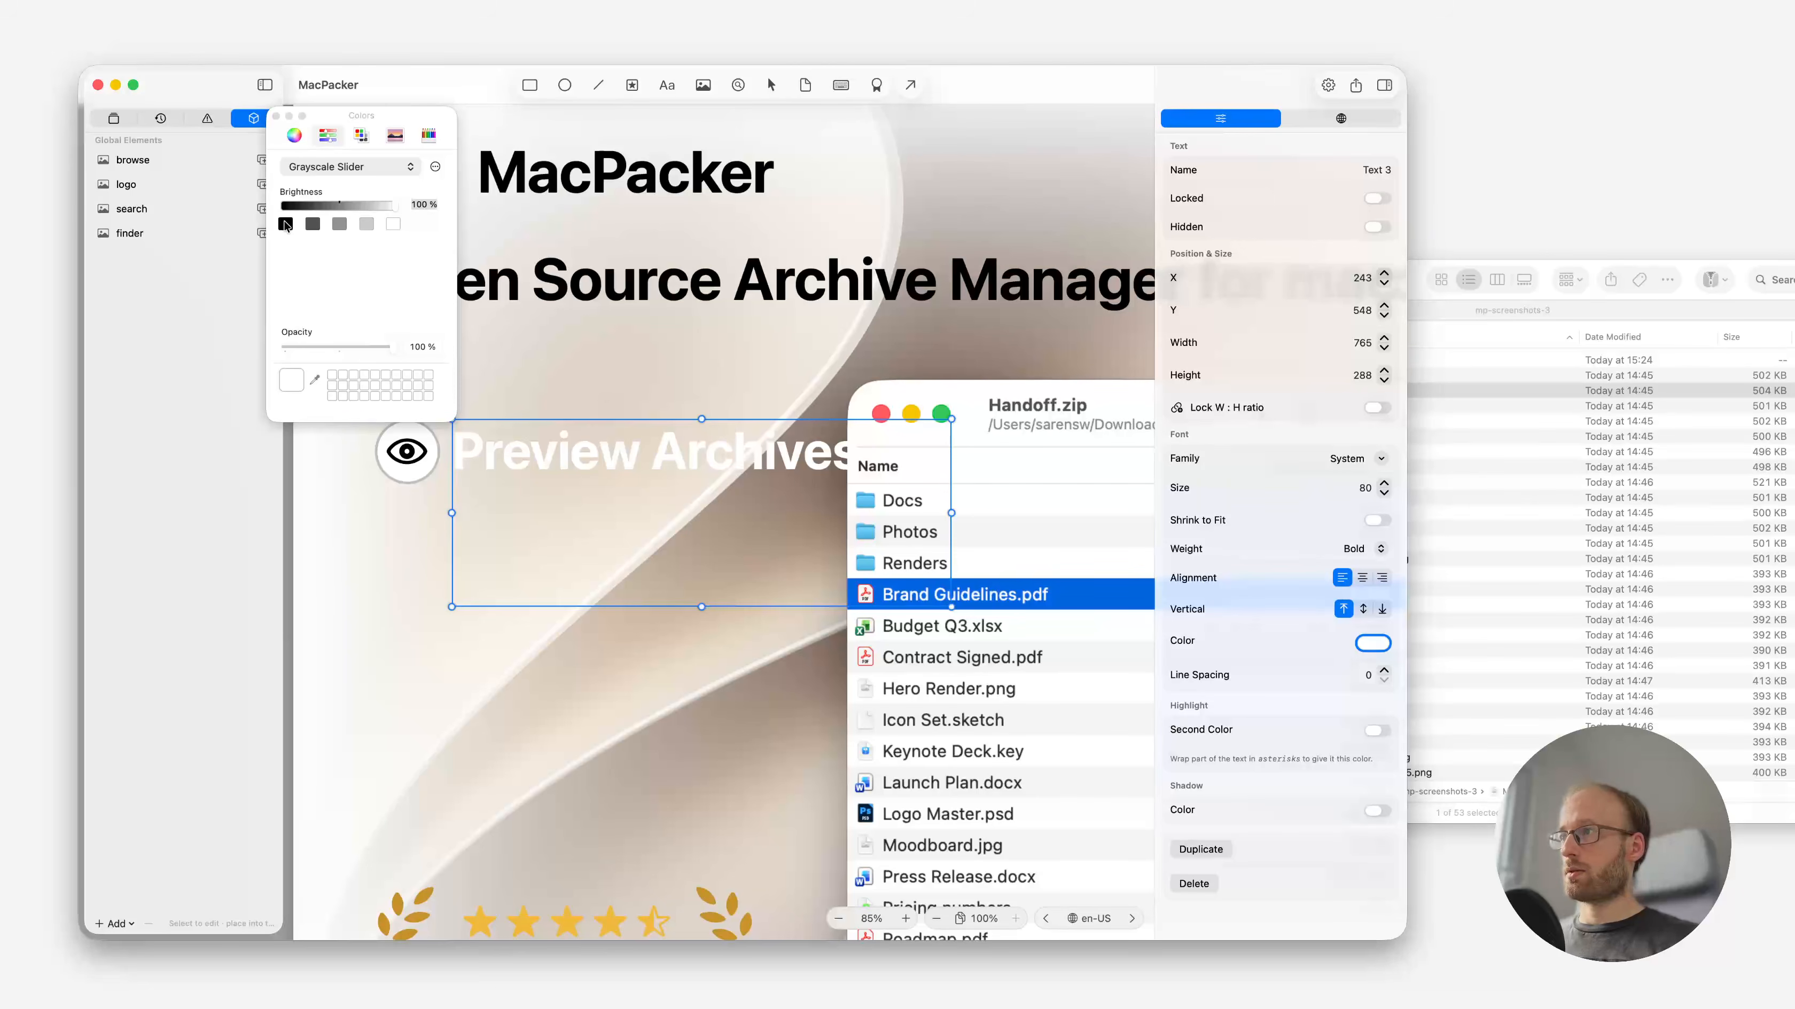
click(286, 224)
drag(495, 453, 497, 446)
key(super+z)
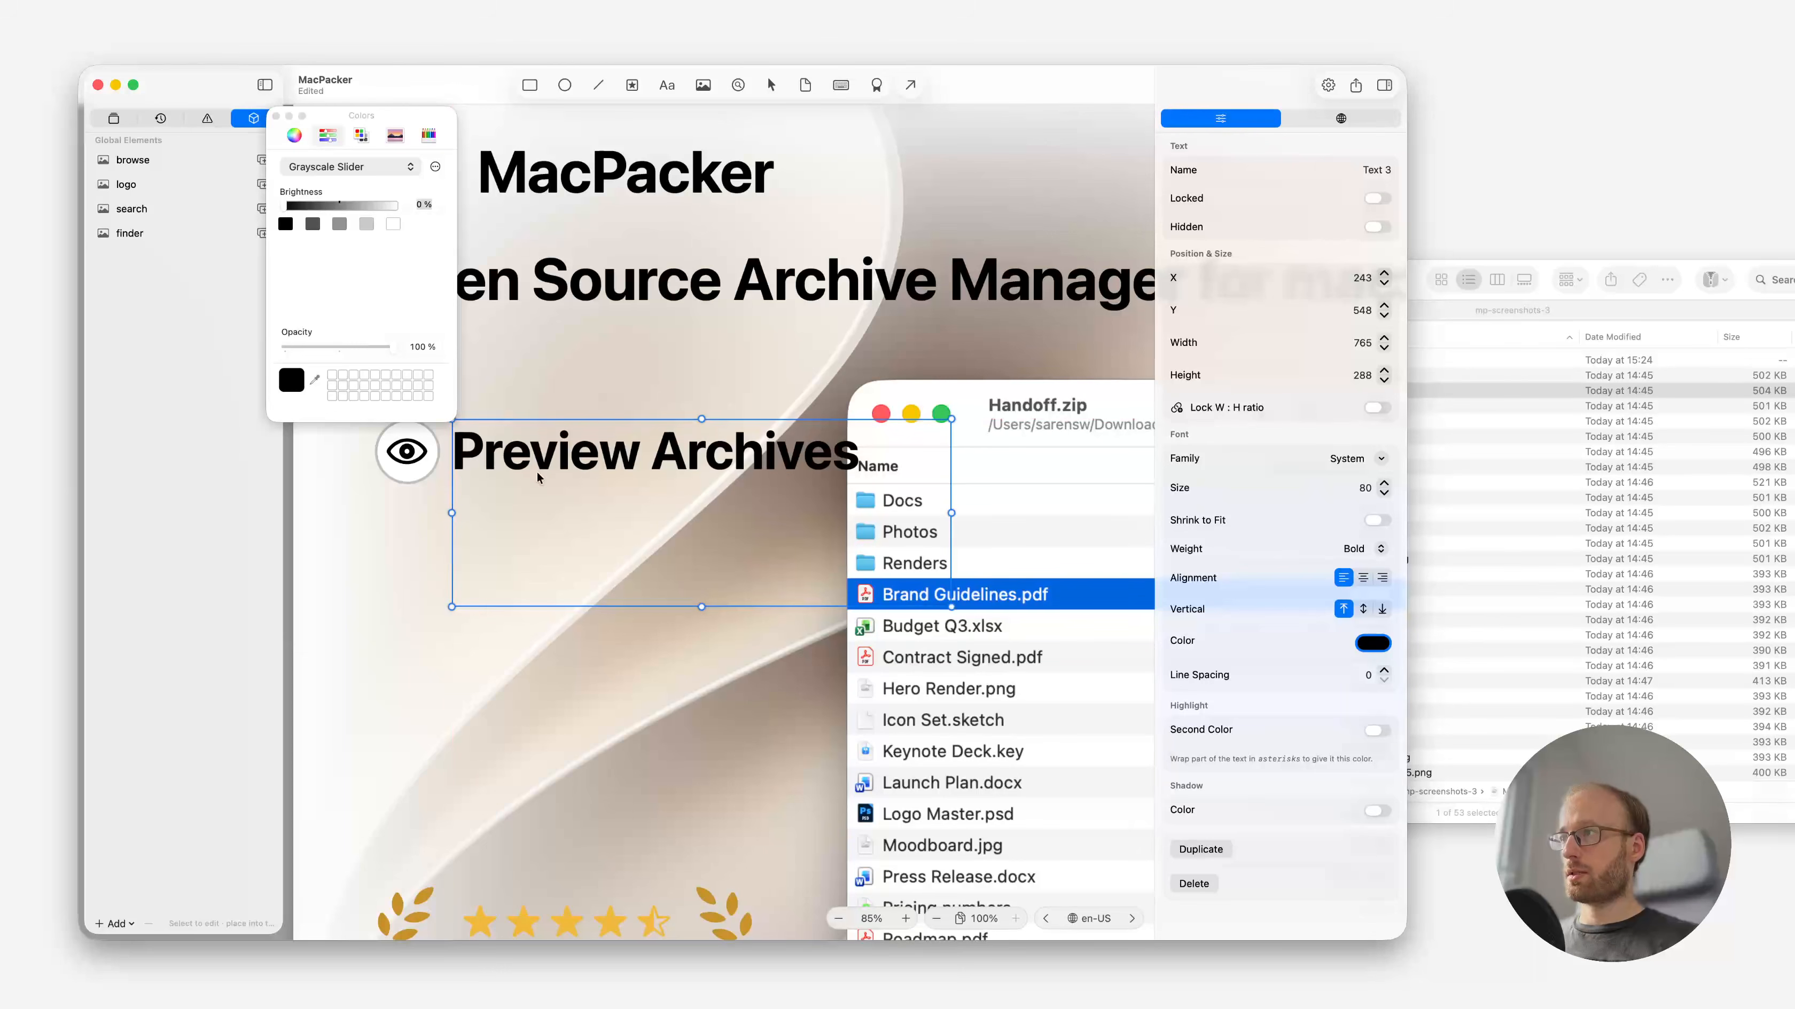
Set the "Preview Archives" font size to 48, reduce its box height to about 62, and save the document.
double_click(1368, 495)
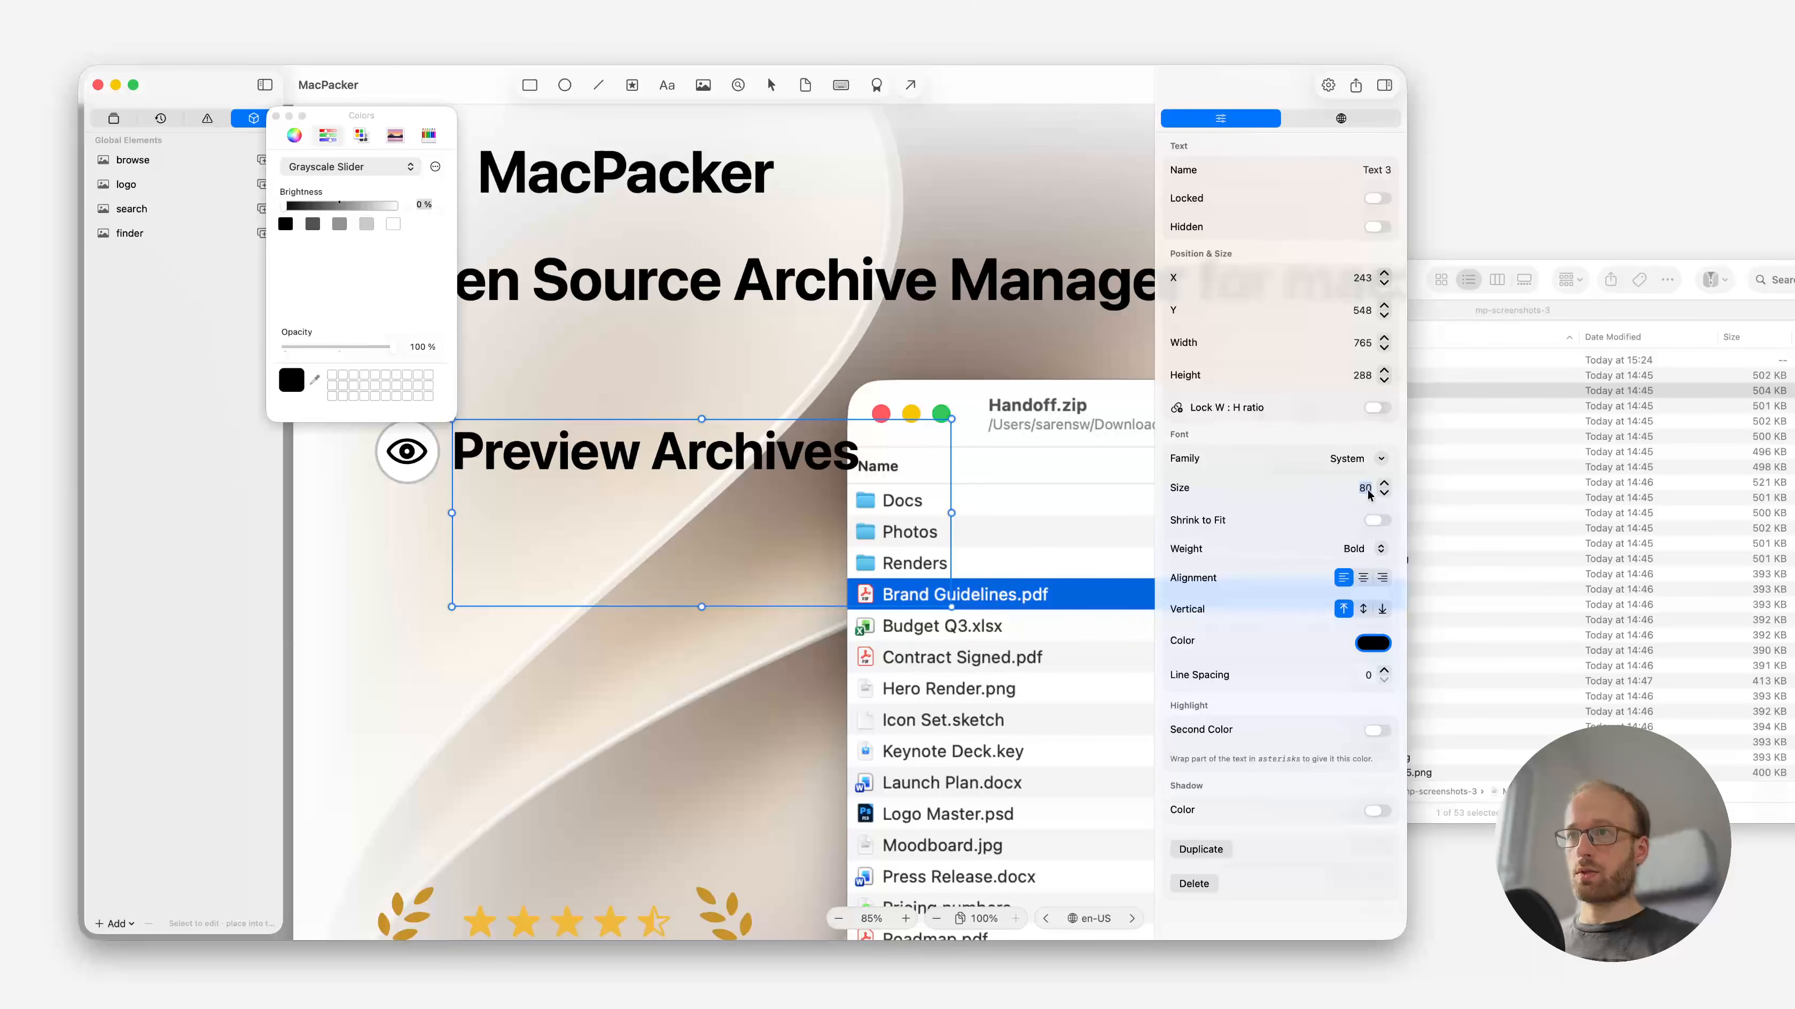
text(48)
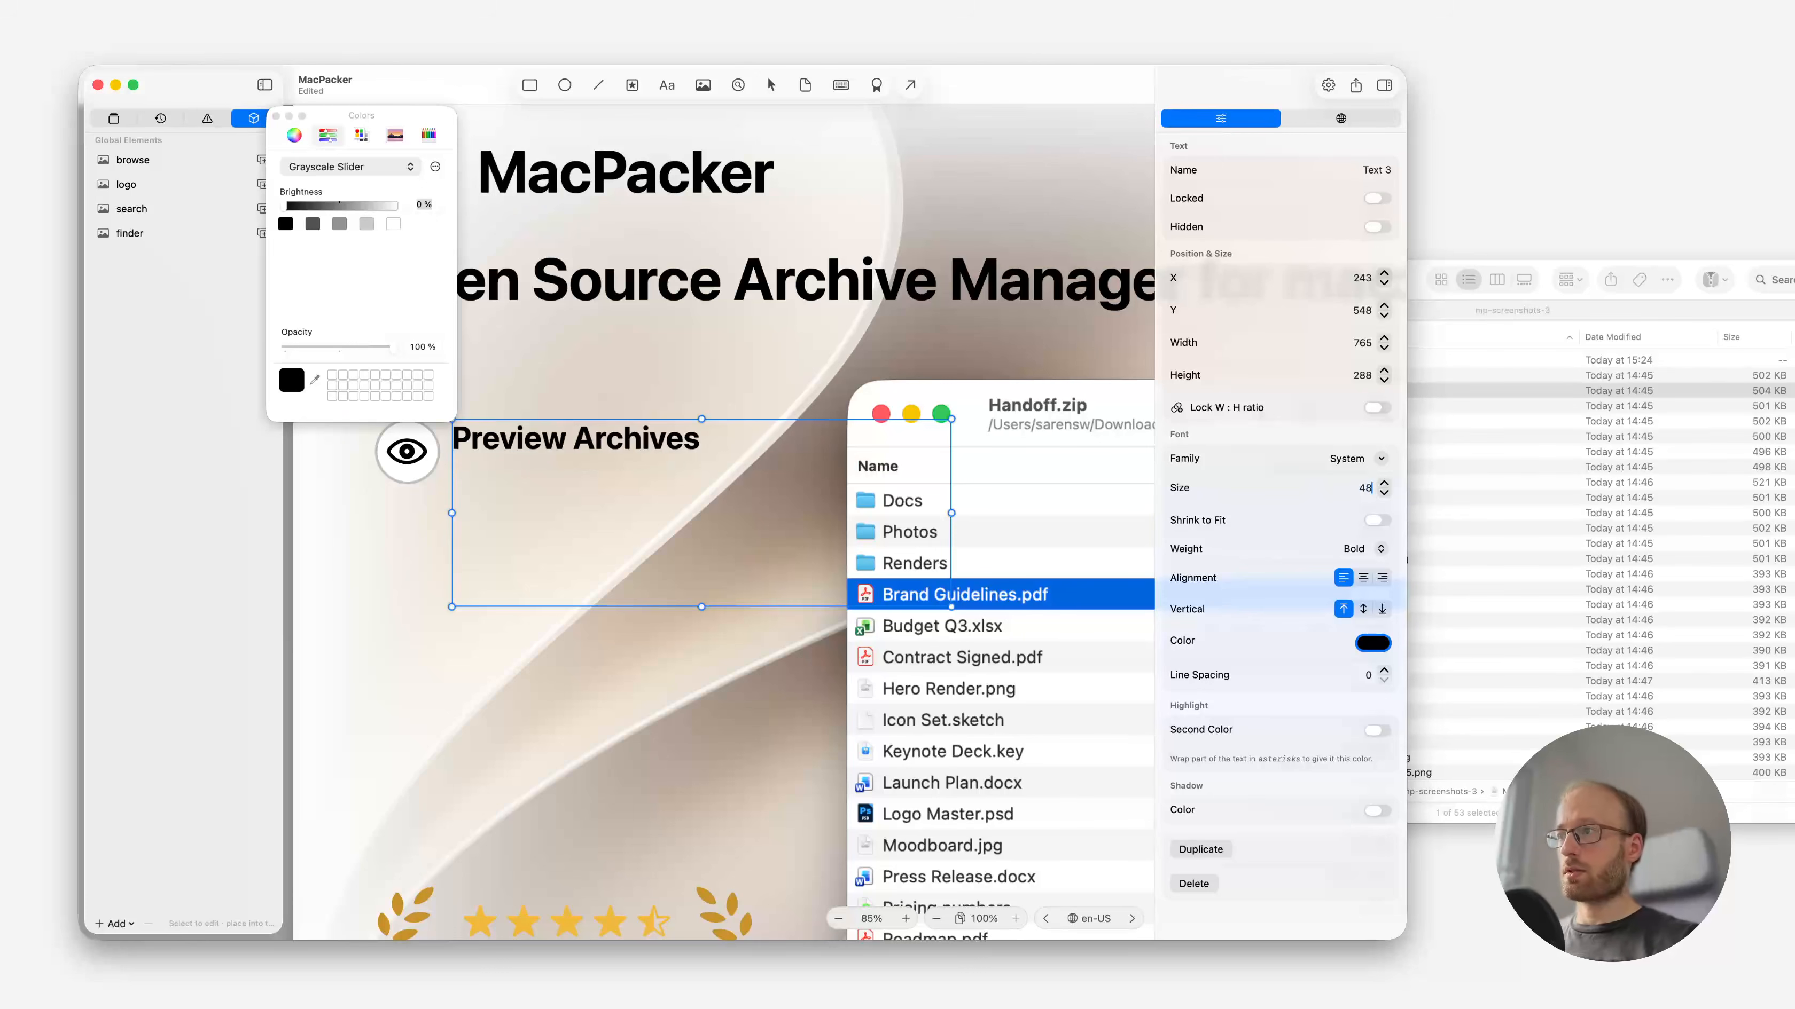
drag(704, 607, 700, 460)
key(super+s)
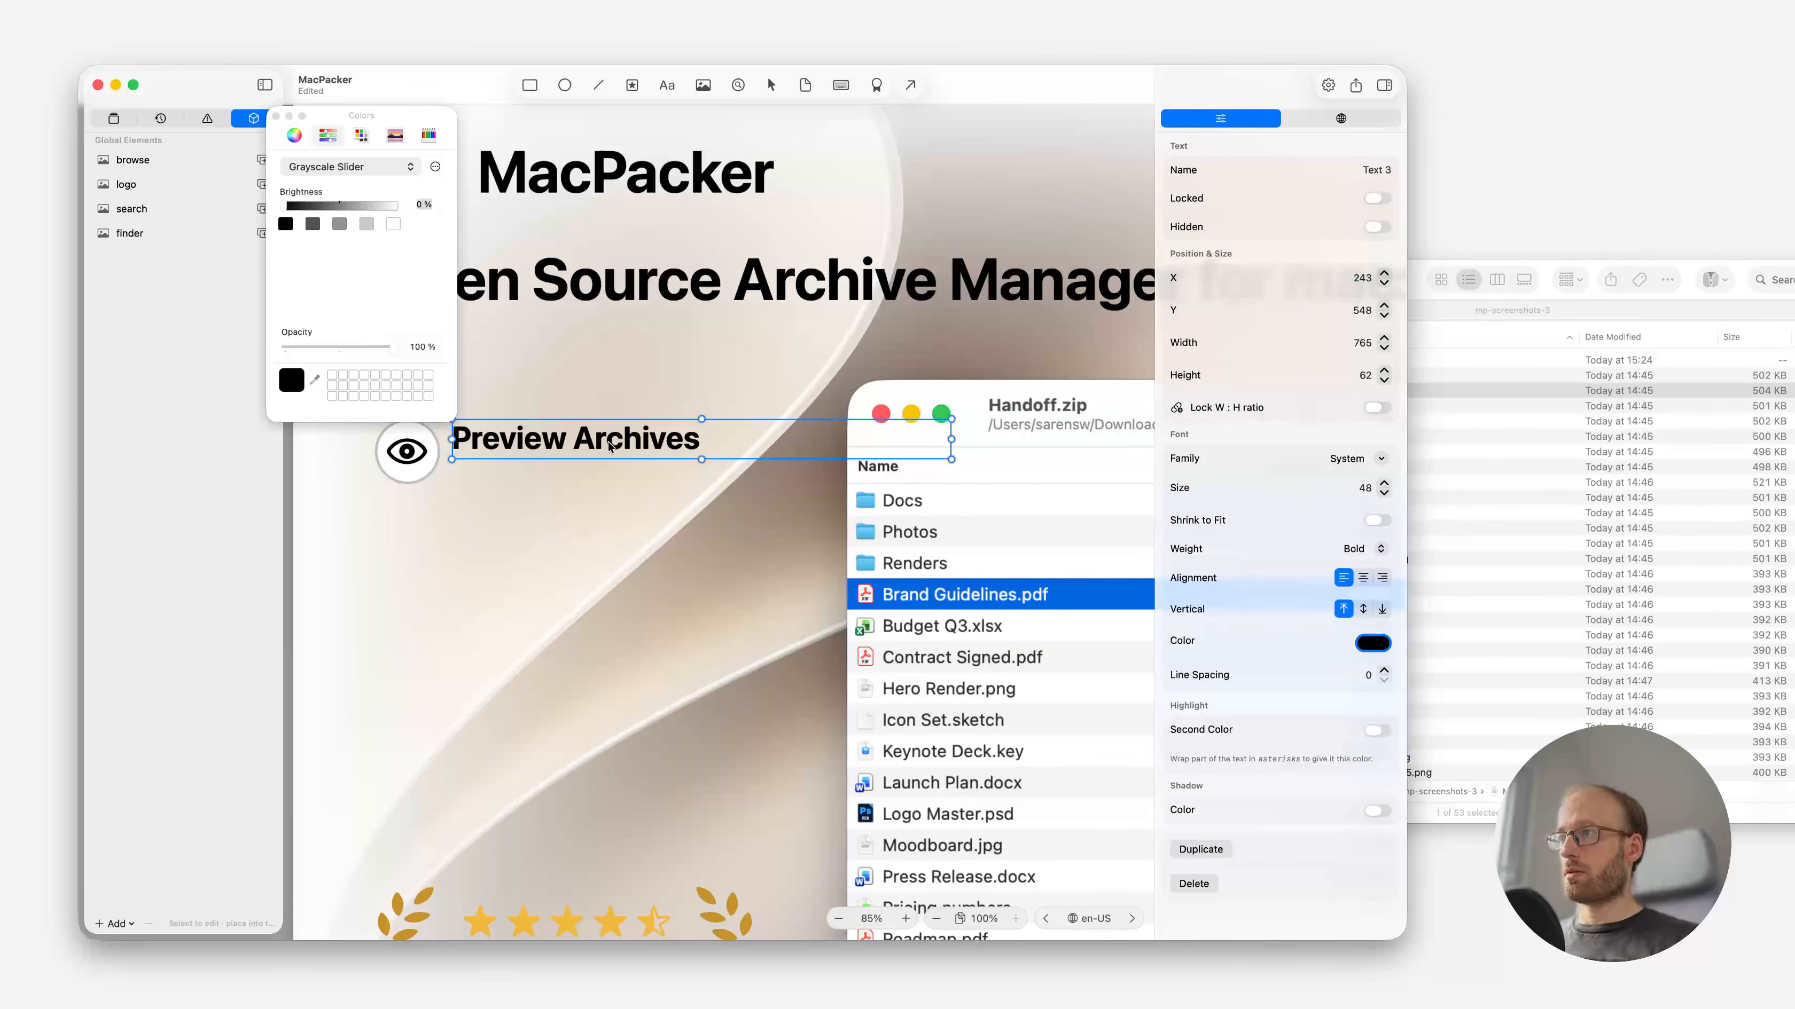
Duplicate the "Preview Archives" text directly below at Y 610 and give the copy size 32, Medium weight and a height of about 38.
drag(609, 446, 612, 486)
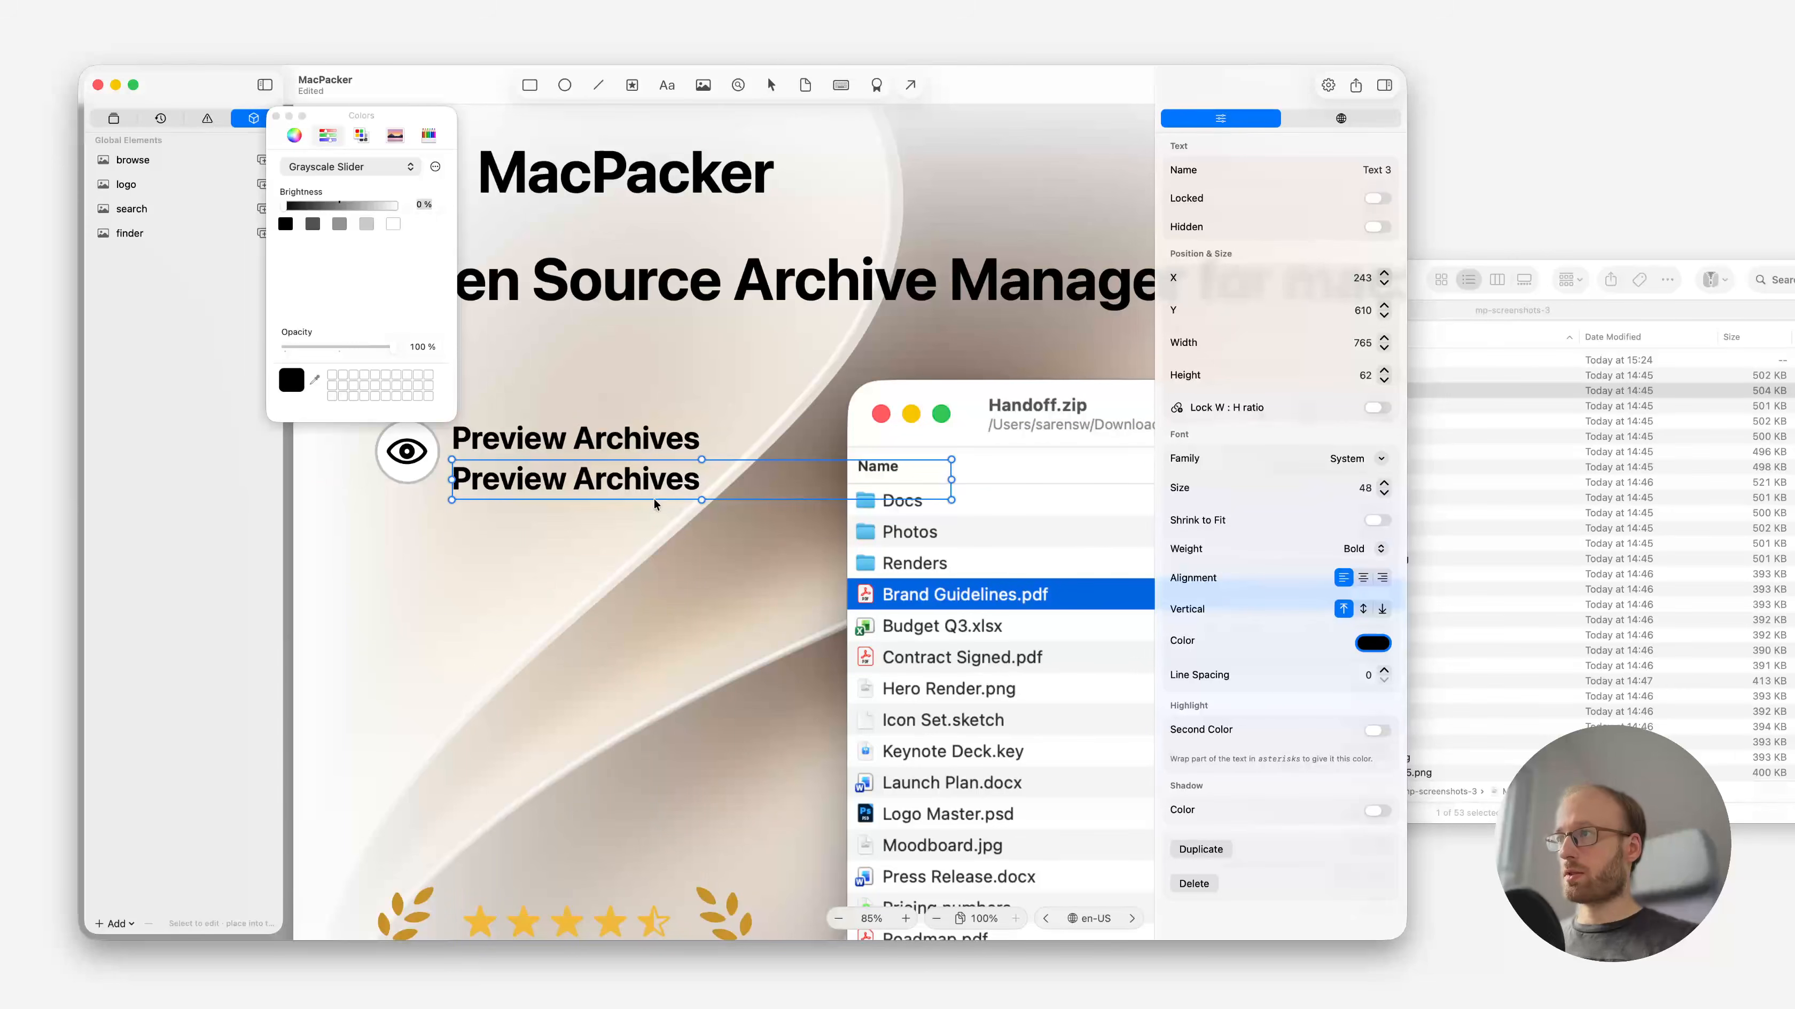
double_click(1368, 489)
text(32)
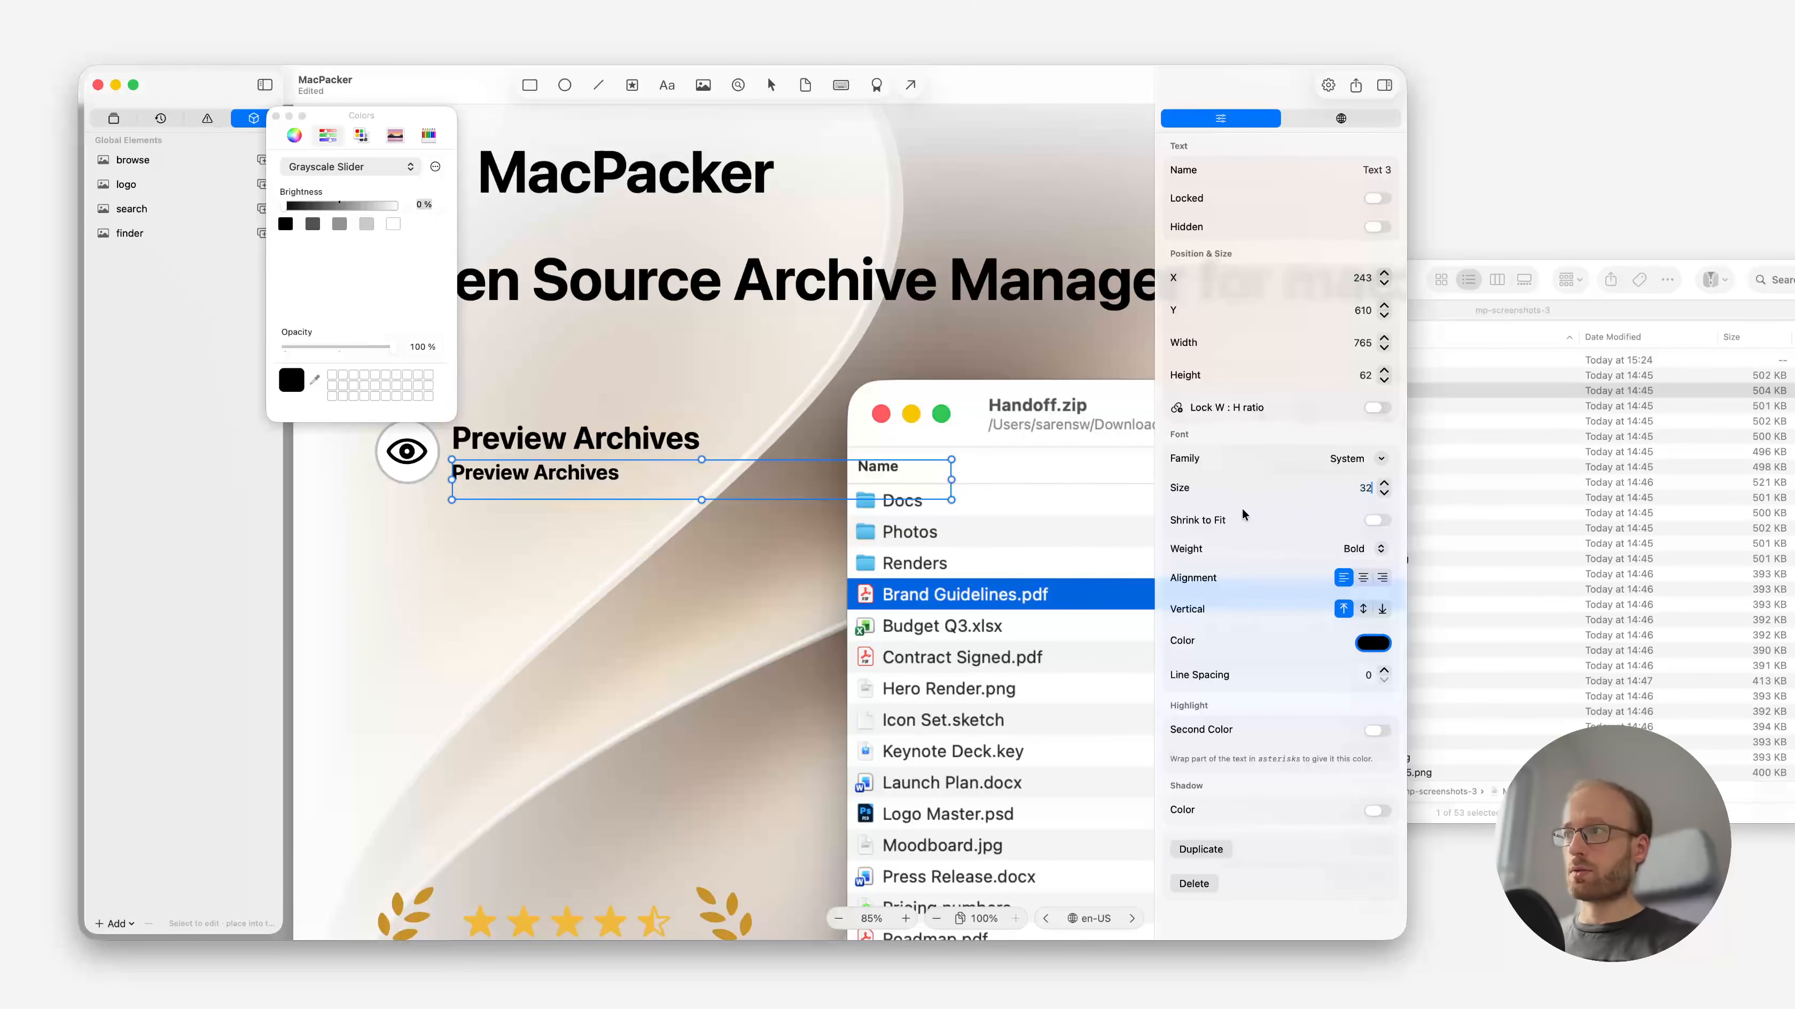
click(1369, 560)
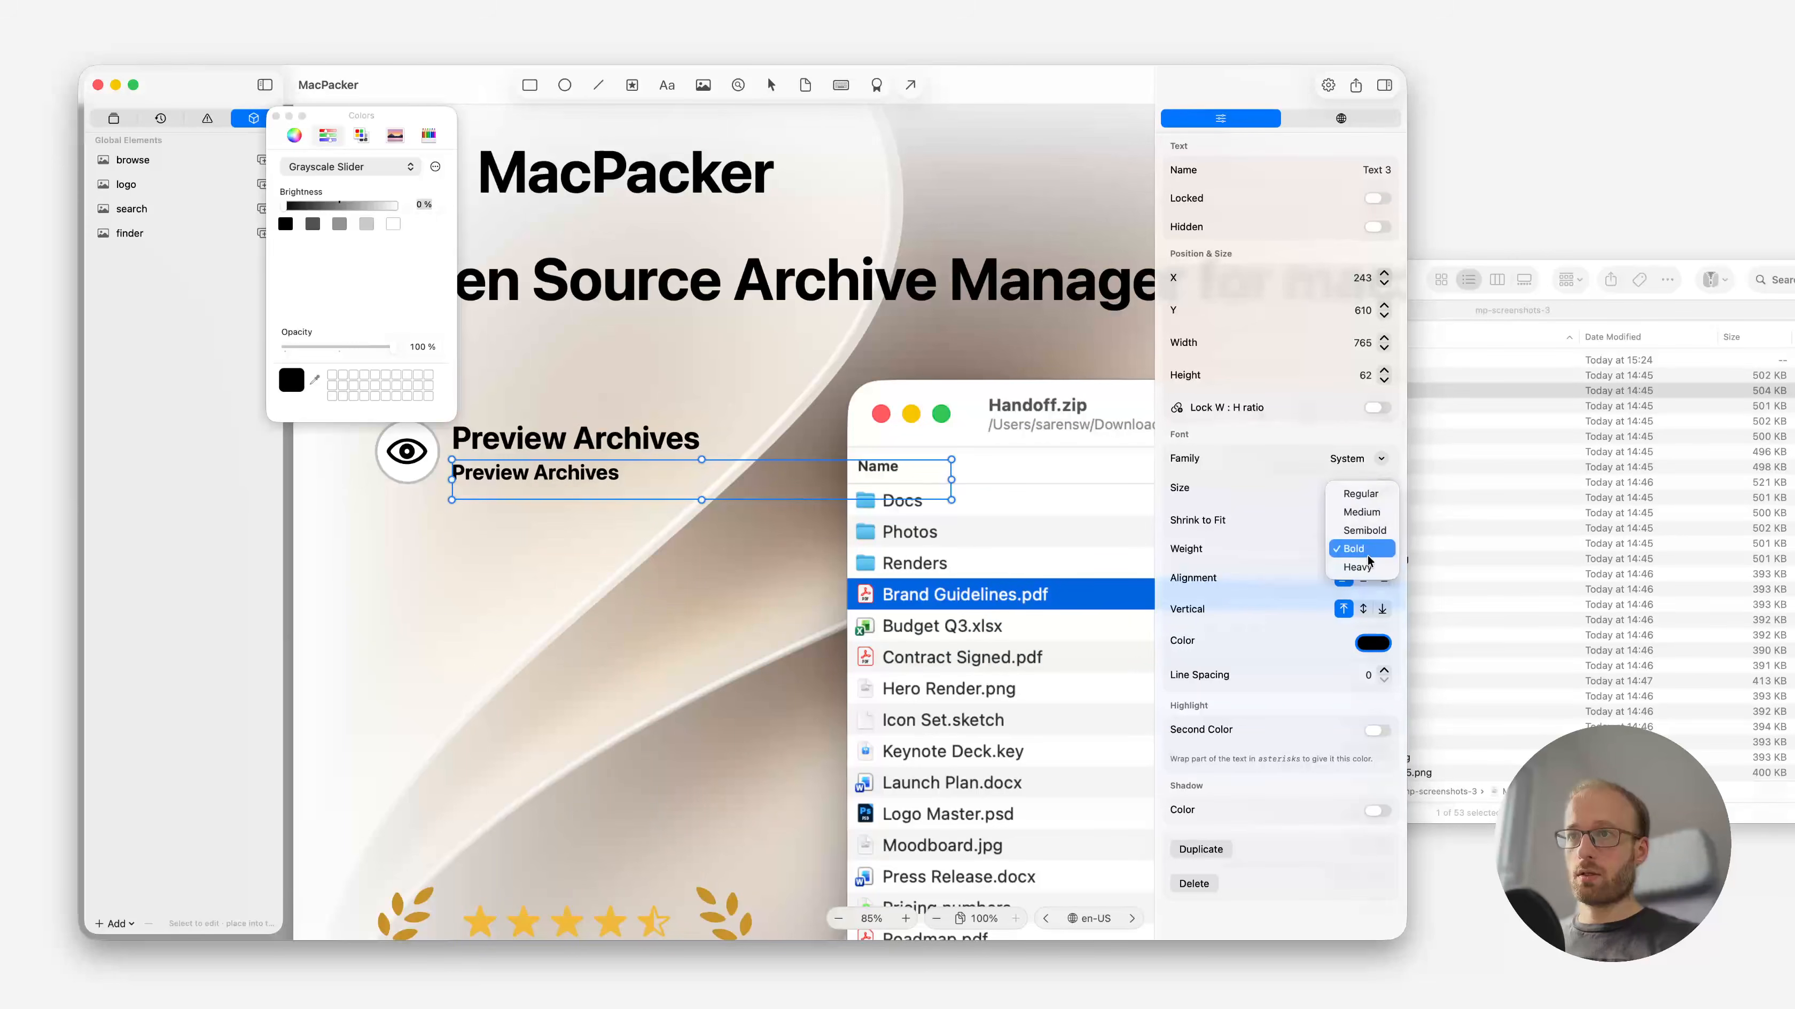
click(1350, 518)
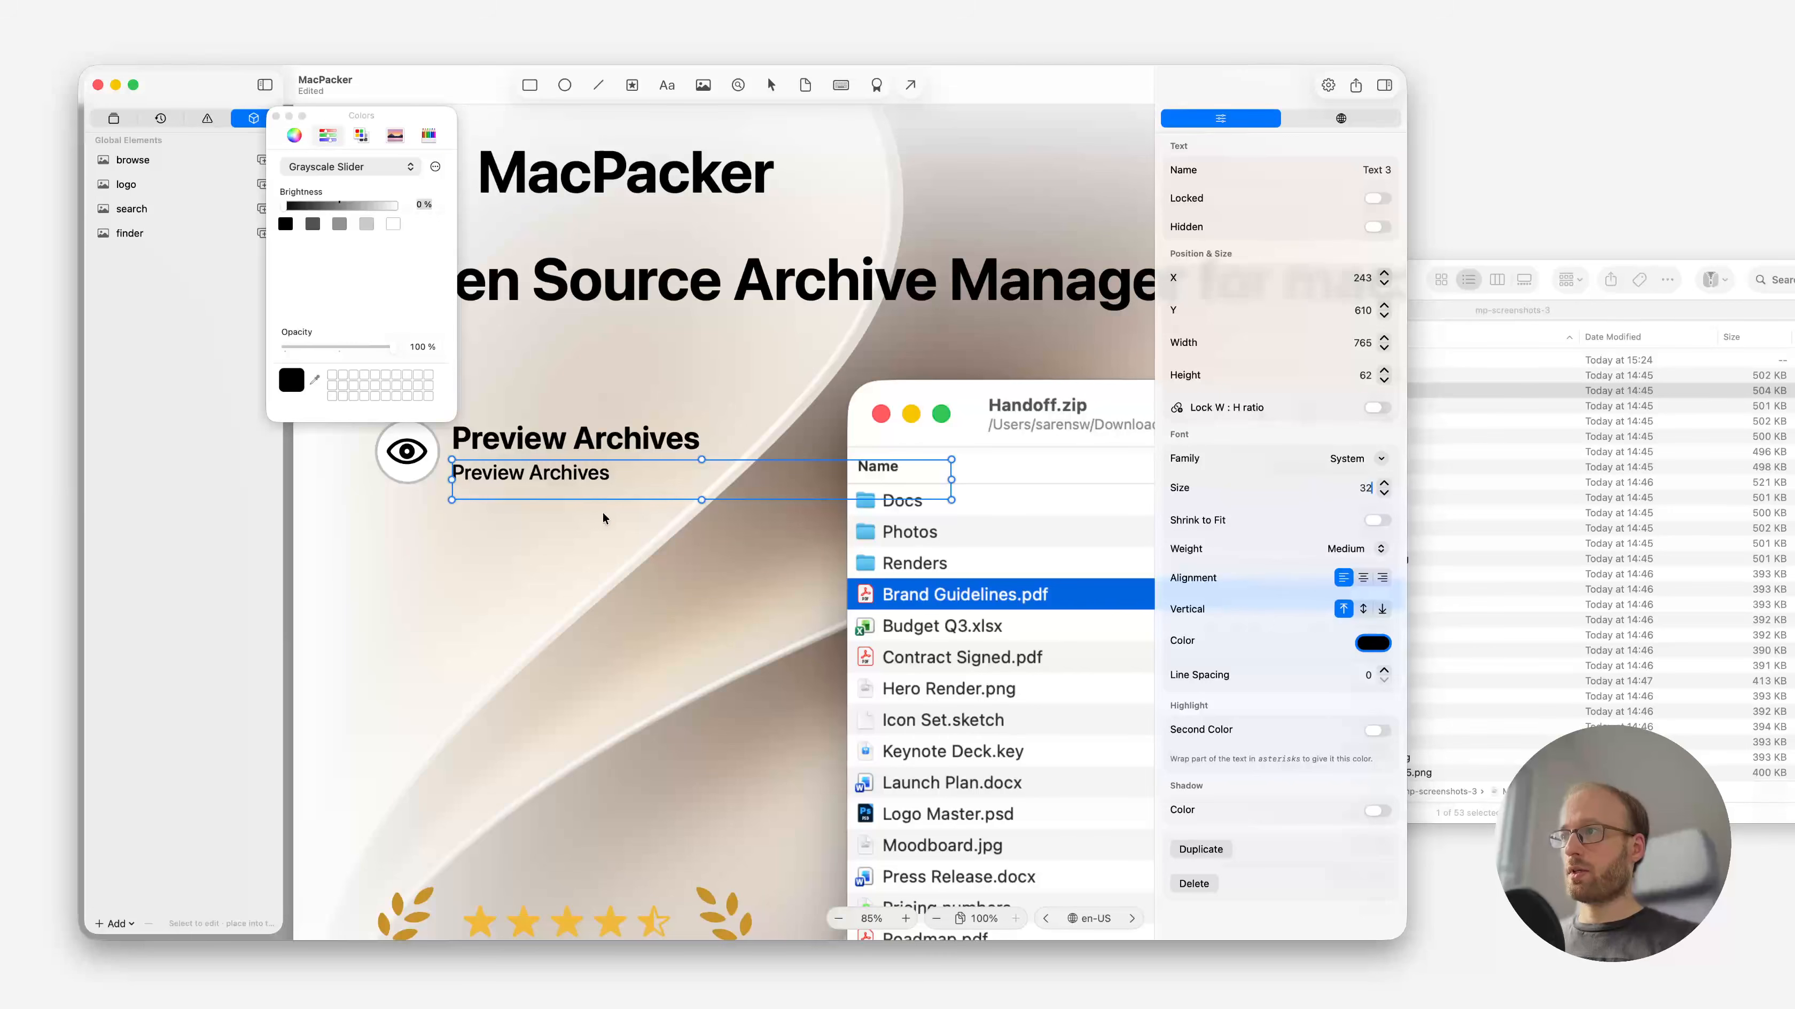
drag(703, 500, 706, 484)
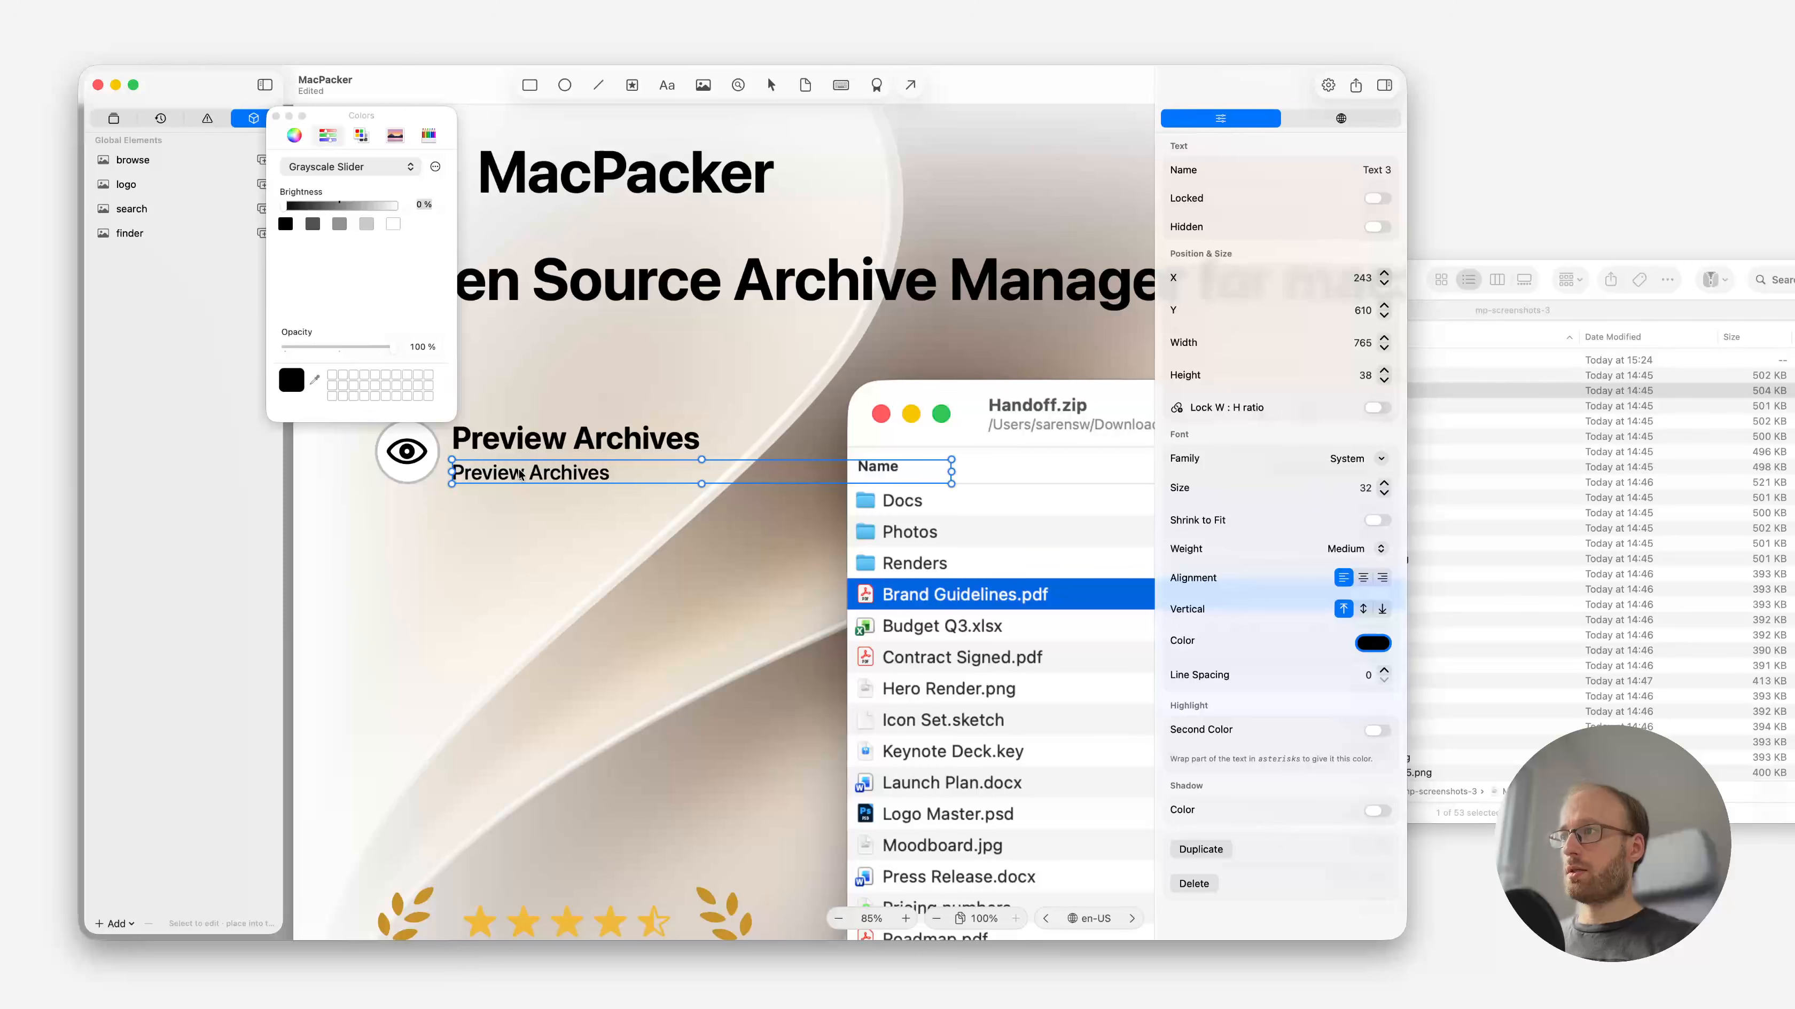
Change the English text of the smaller caption under "Preview Archives" to "extract individual files & folders".
double_click(519, 475)
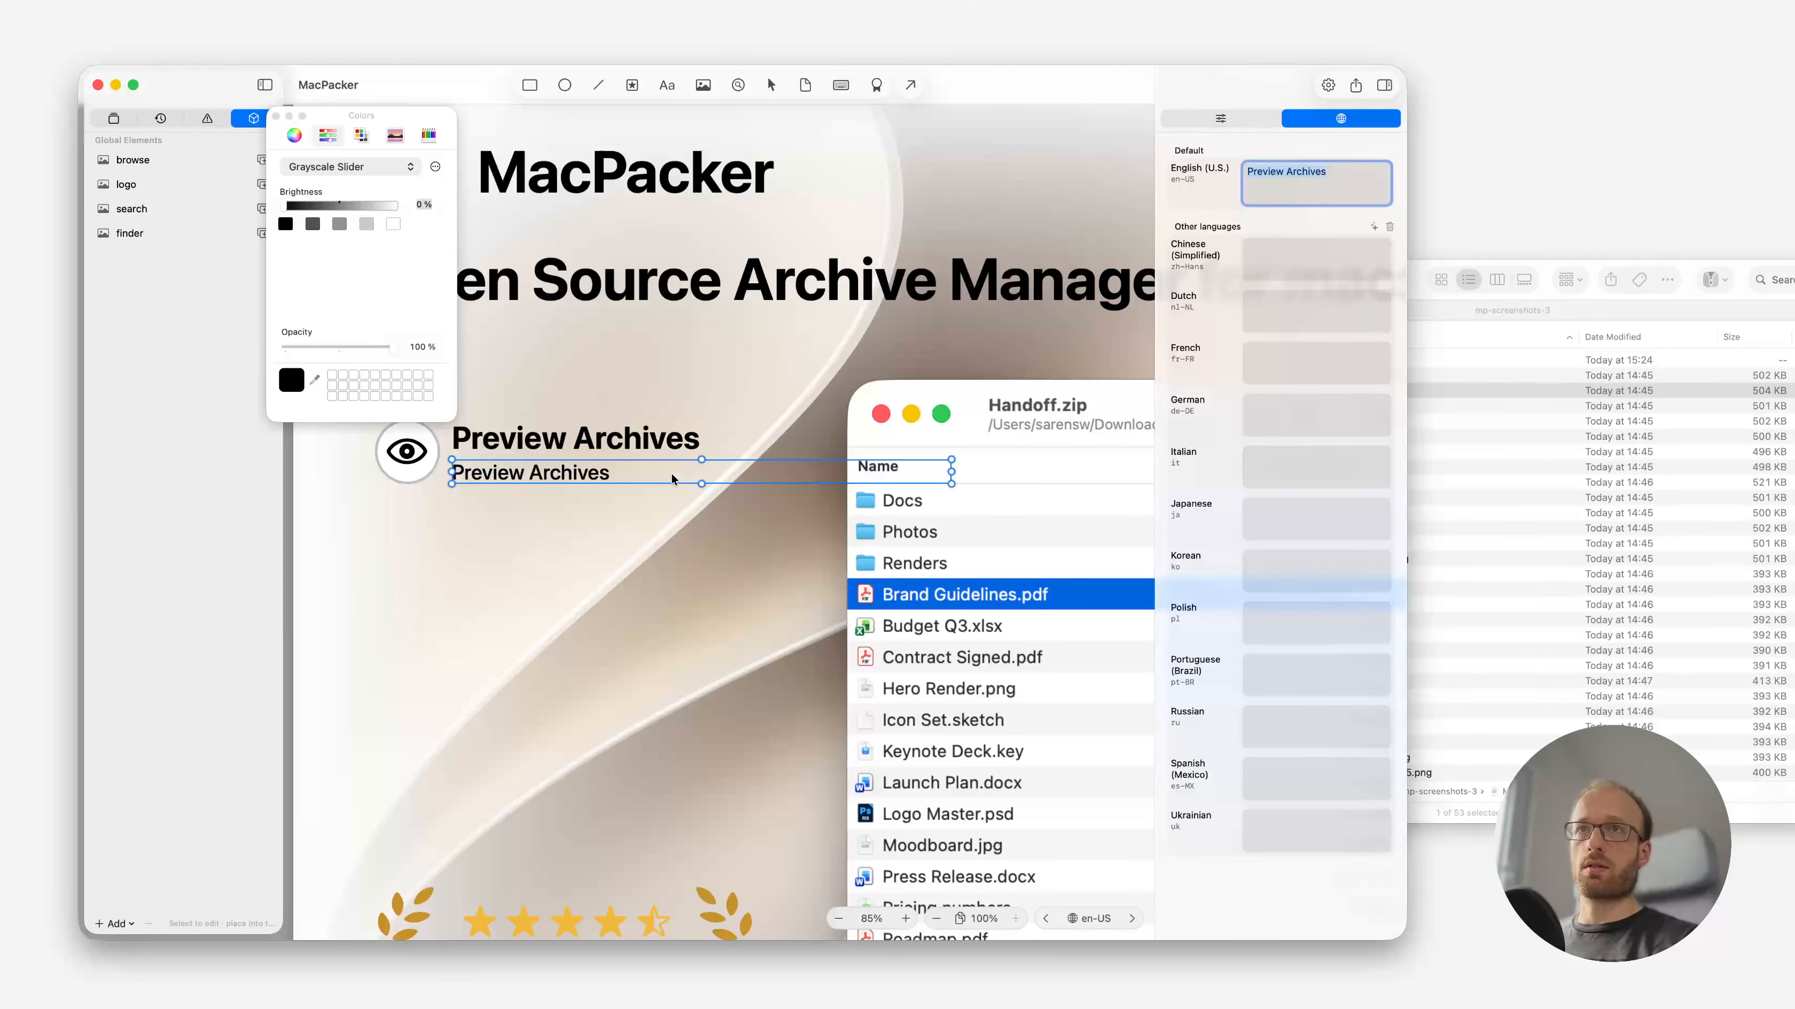
text(extract ind)
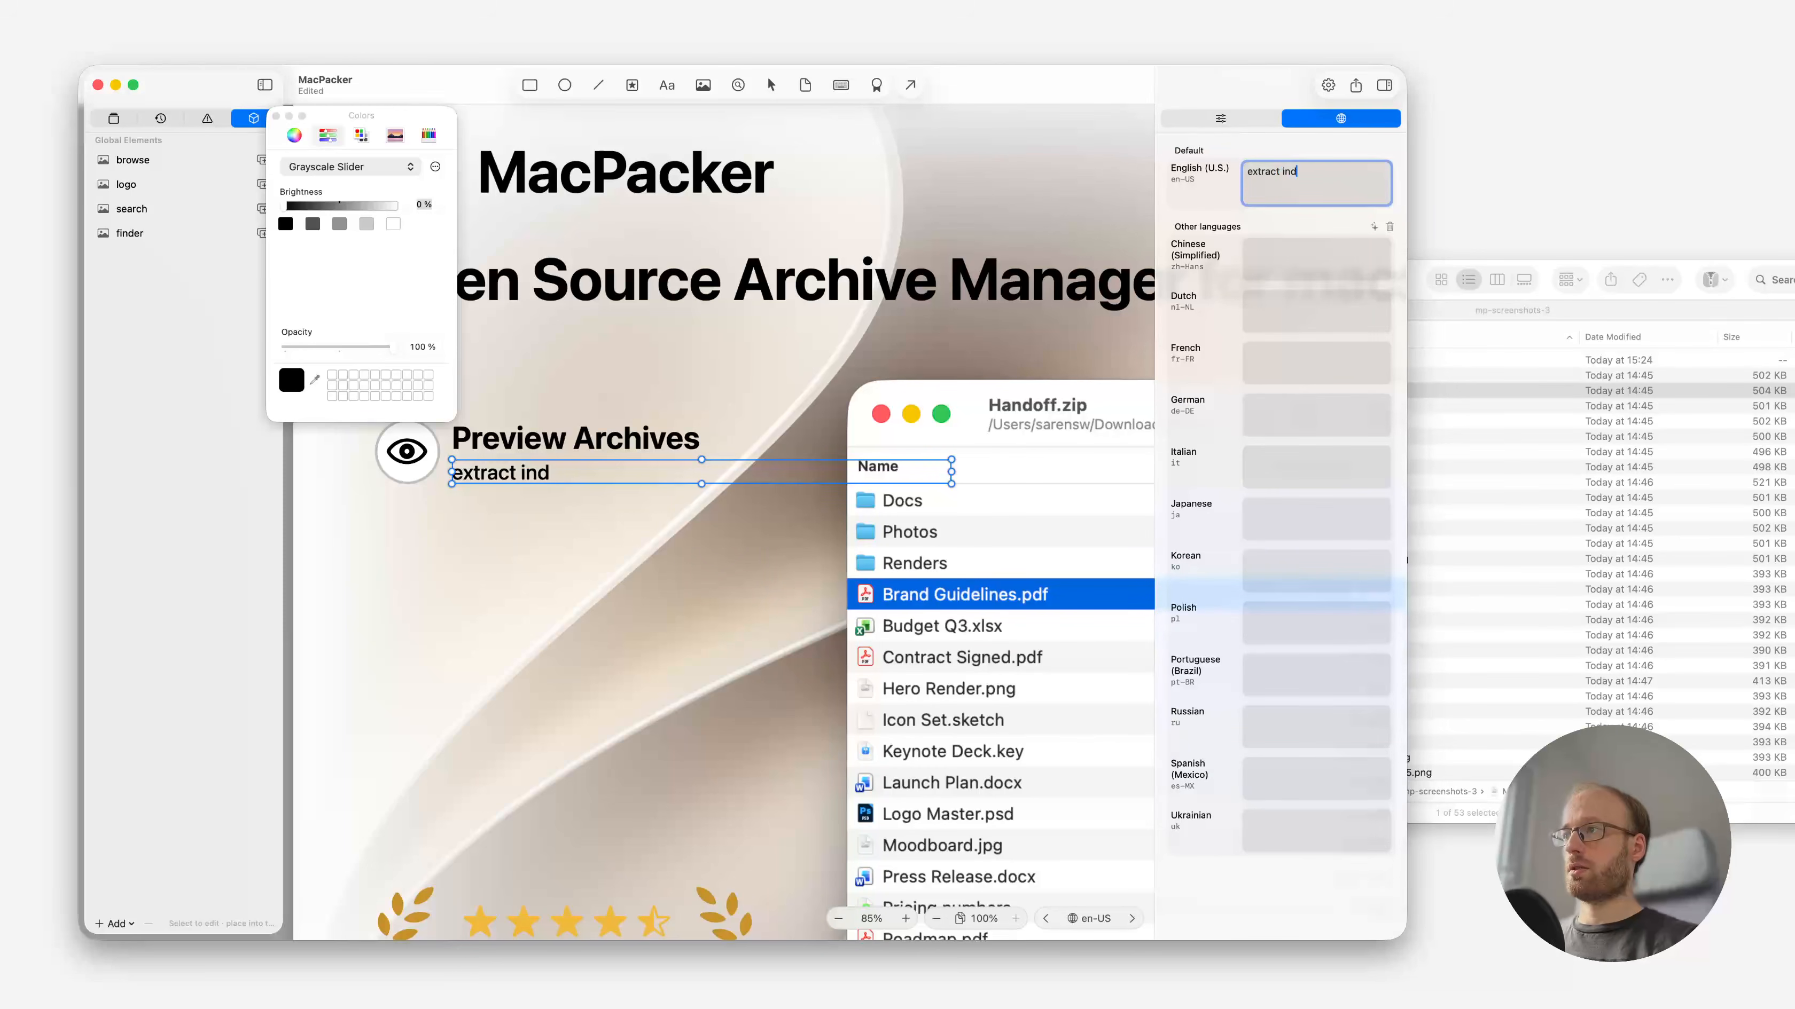
text(ividual file)
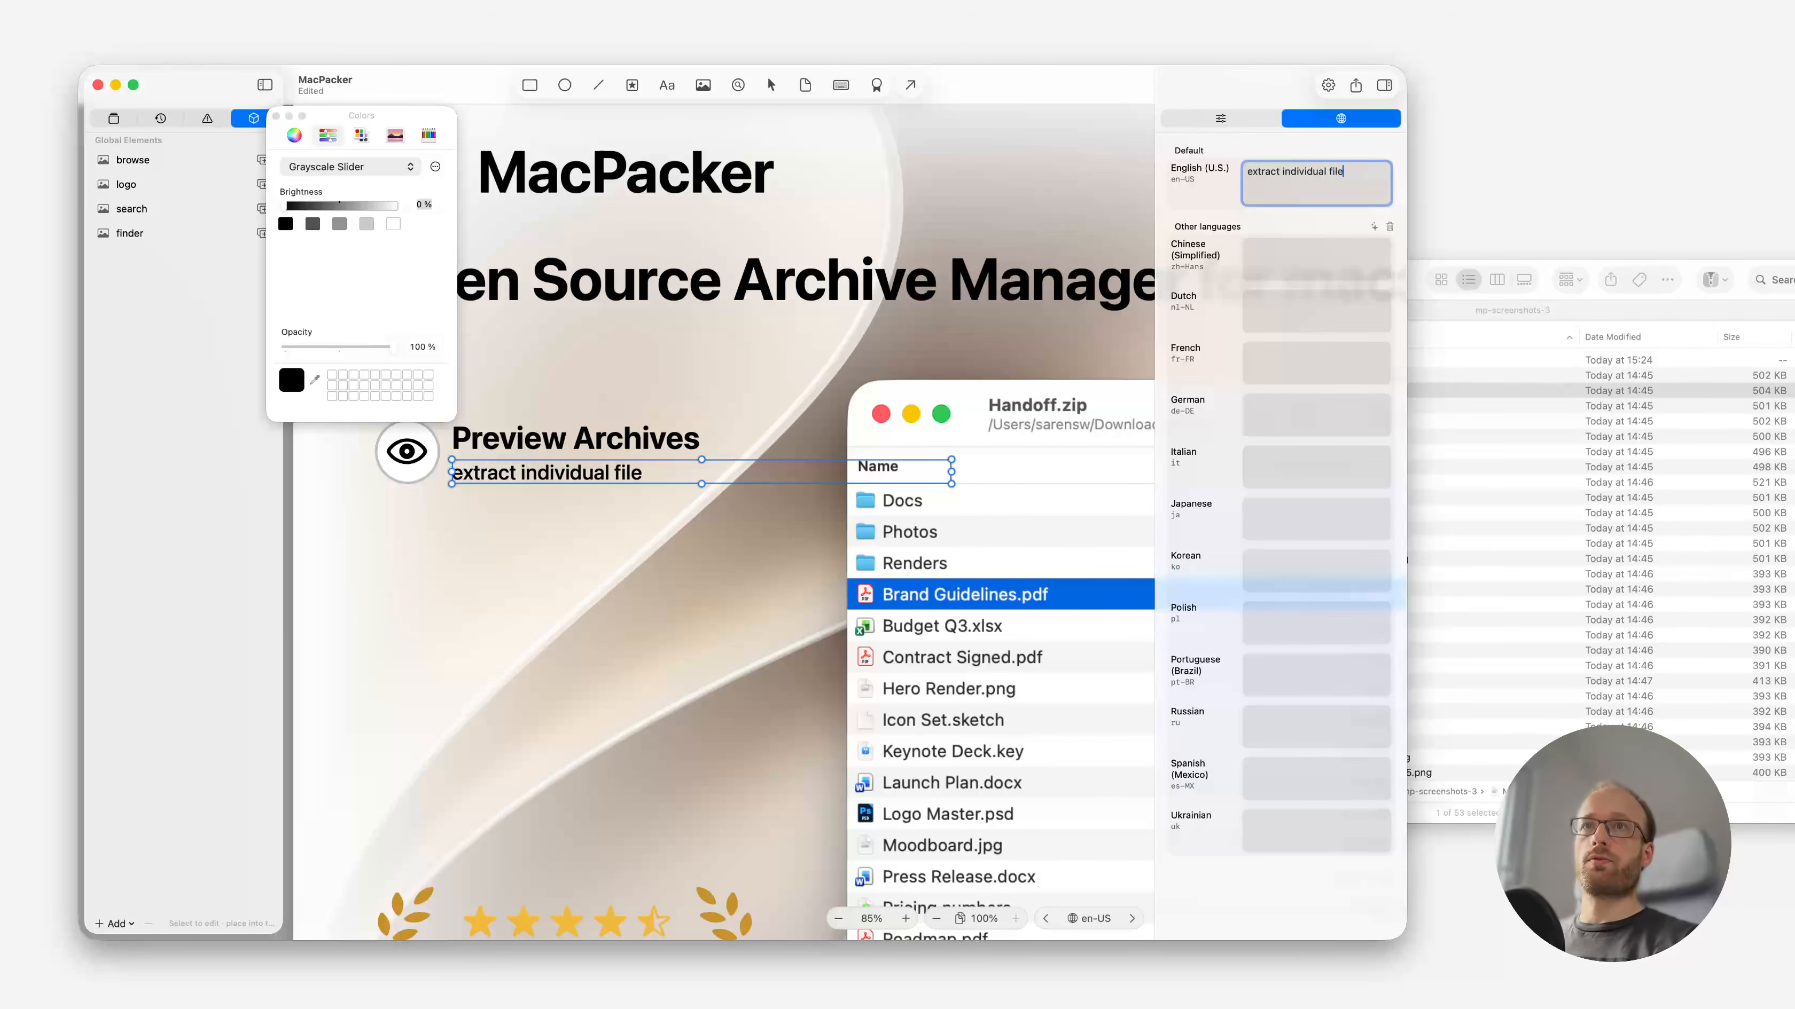
text(s & folders)
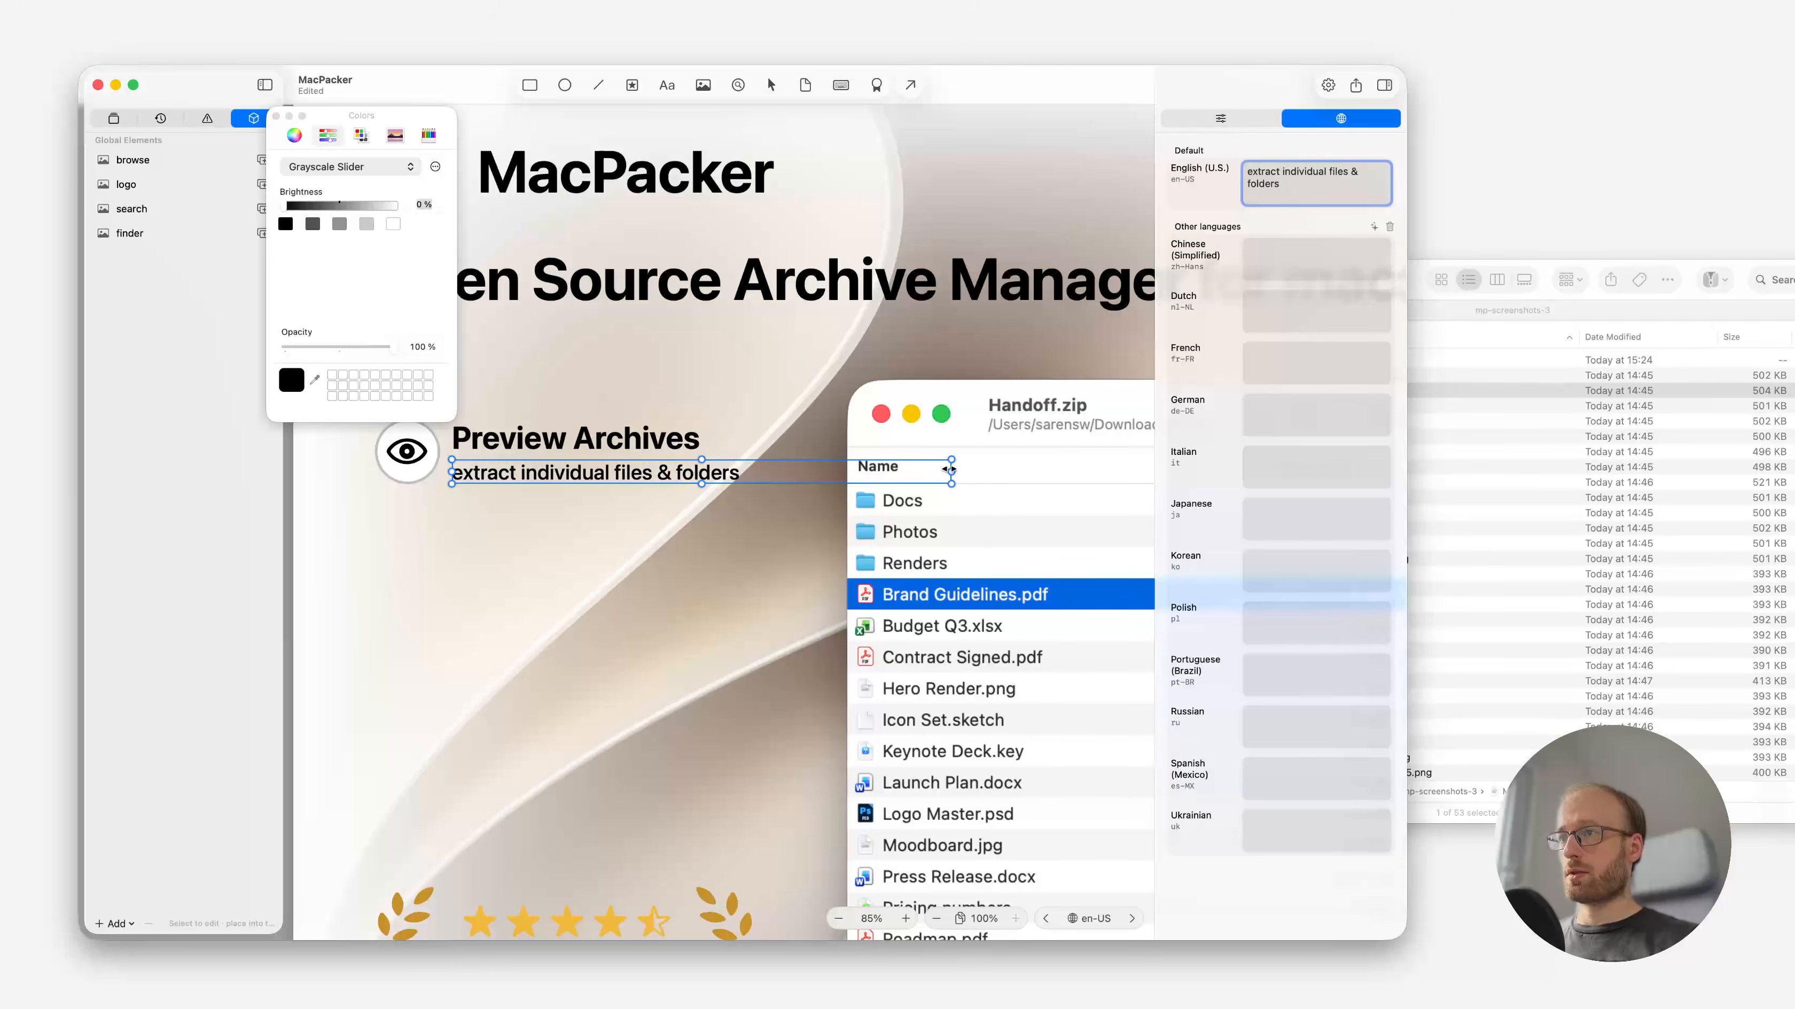
Narrow the subtitle and "Preview Archives" text boxes to a matching width of about 507, and dismiss the color picker.
drag(951, 471, 794, 474)
click(644, 440)
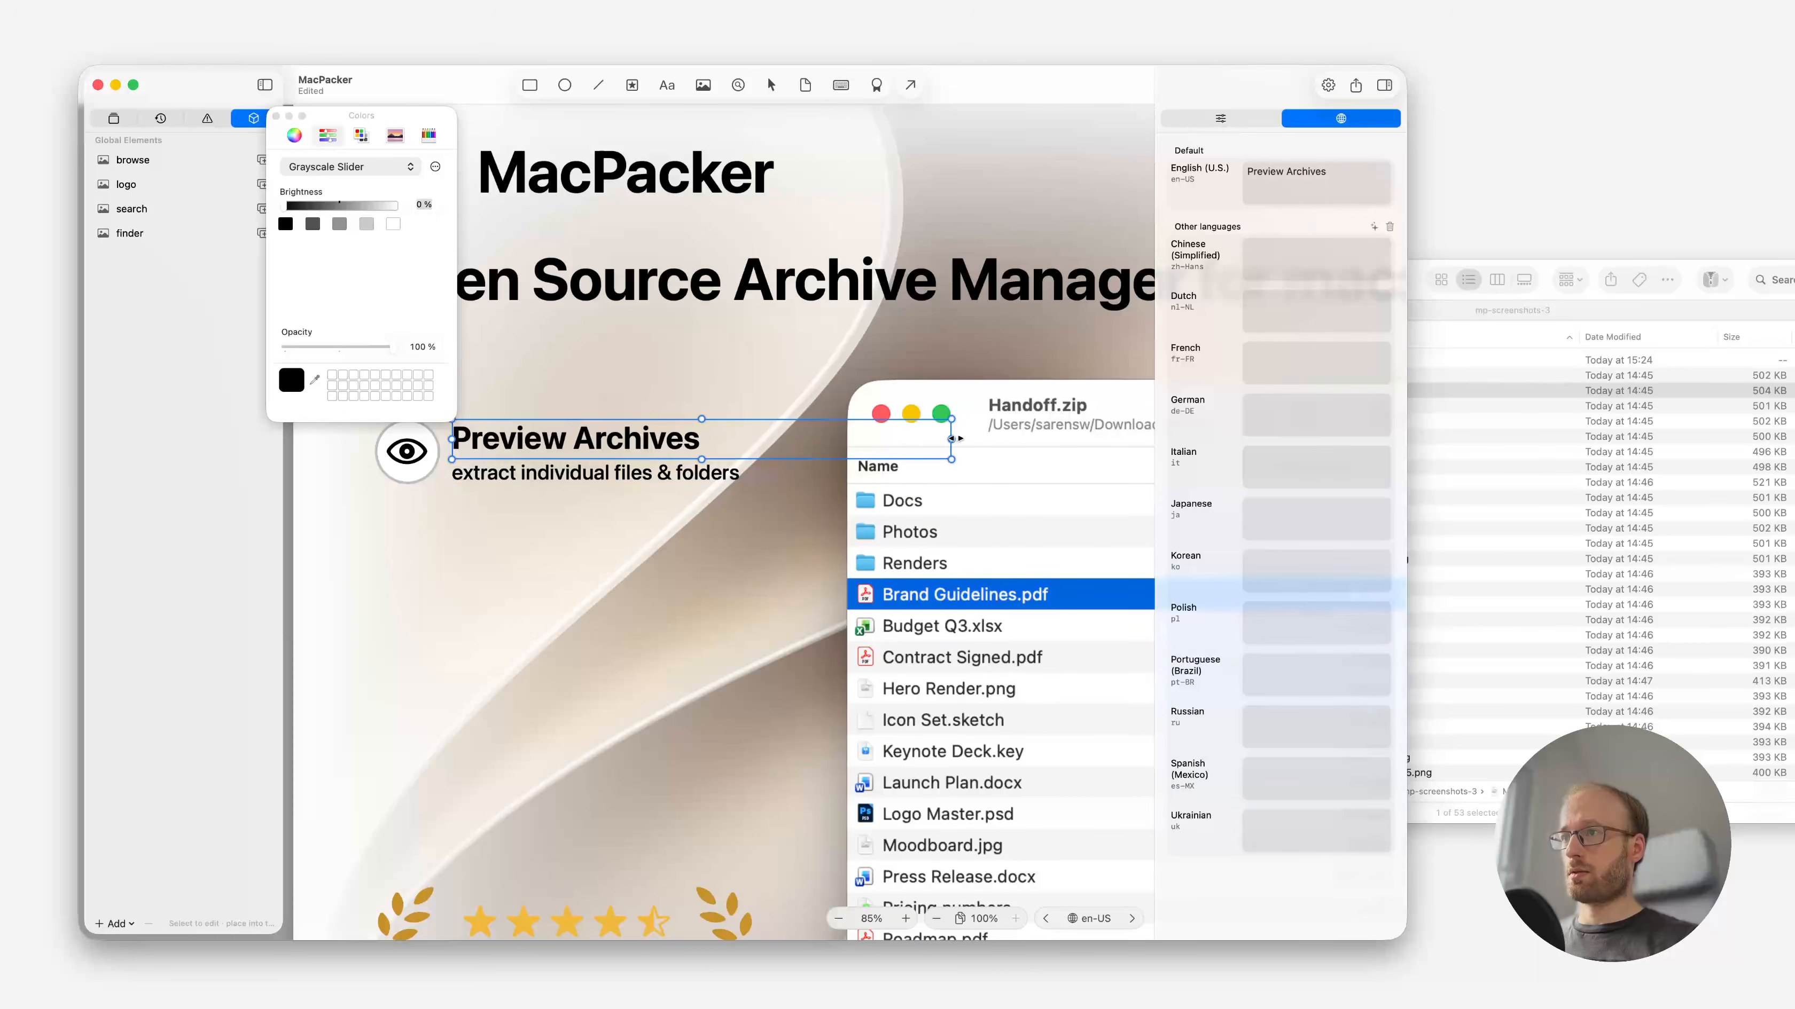
drag(952, 439, 796, 439)
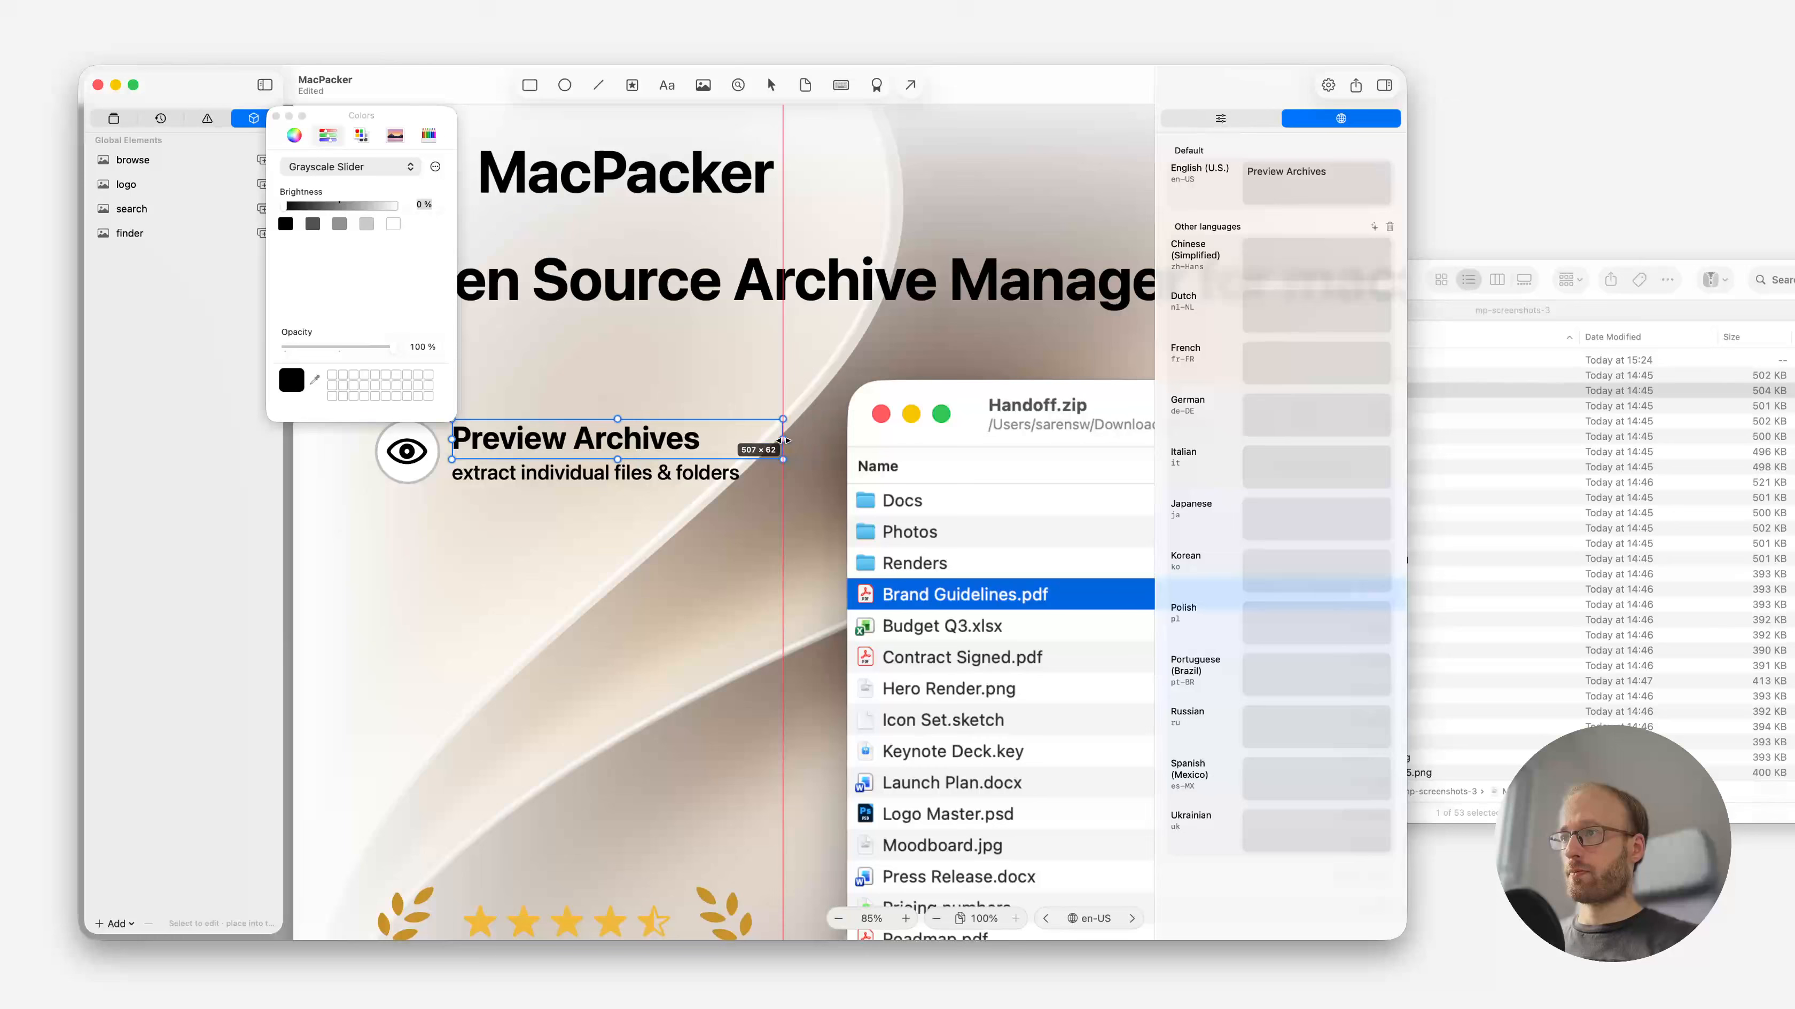
click(590, 561)
click(277, 115)
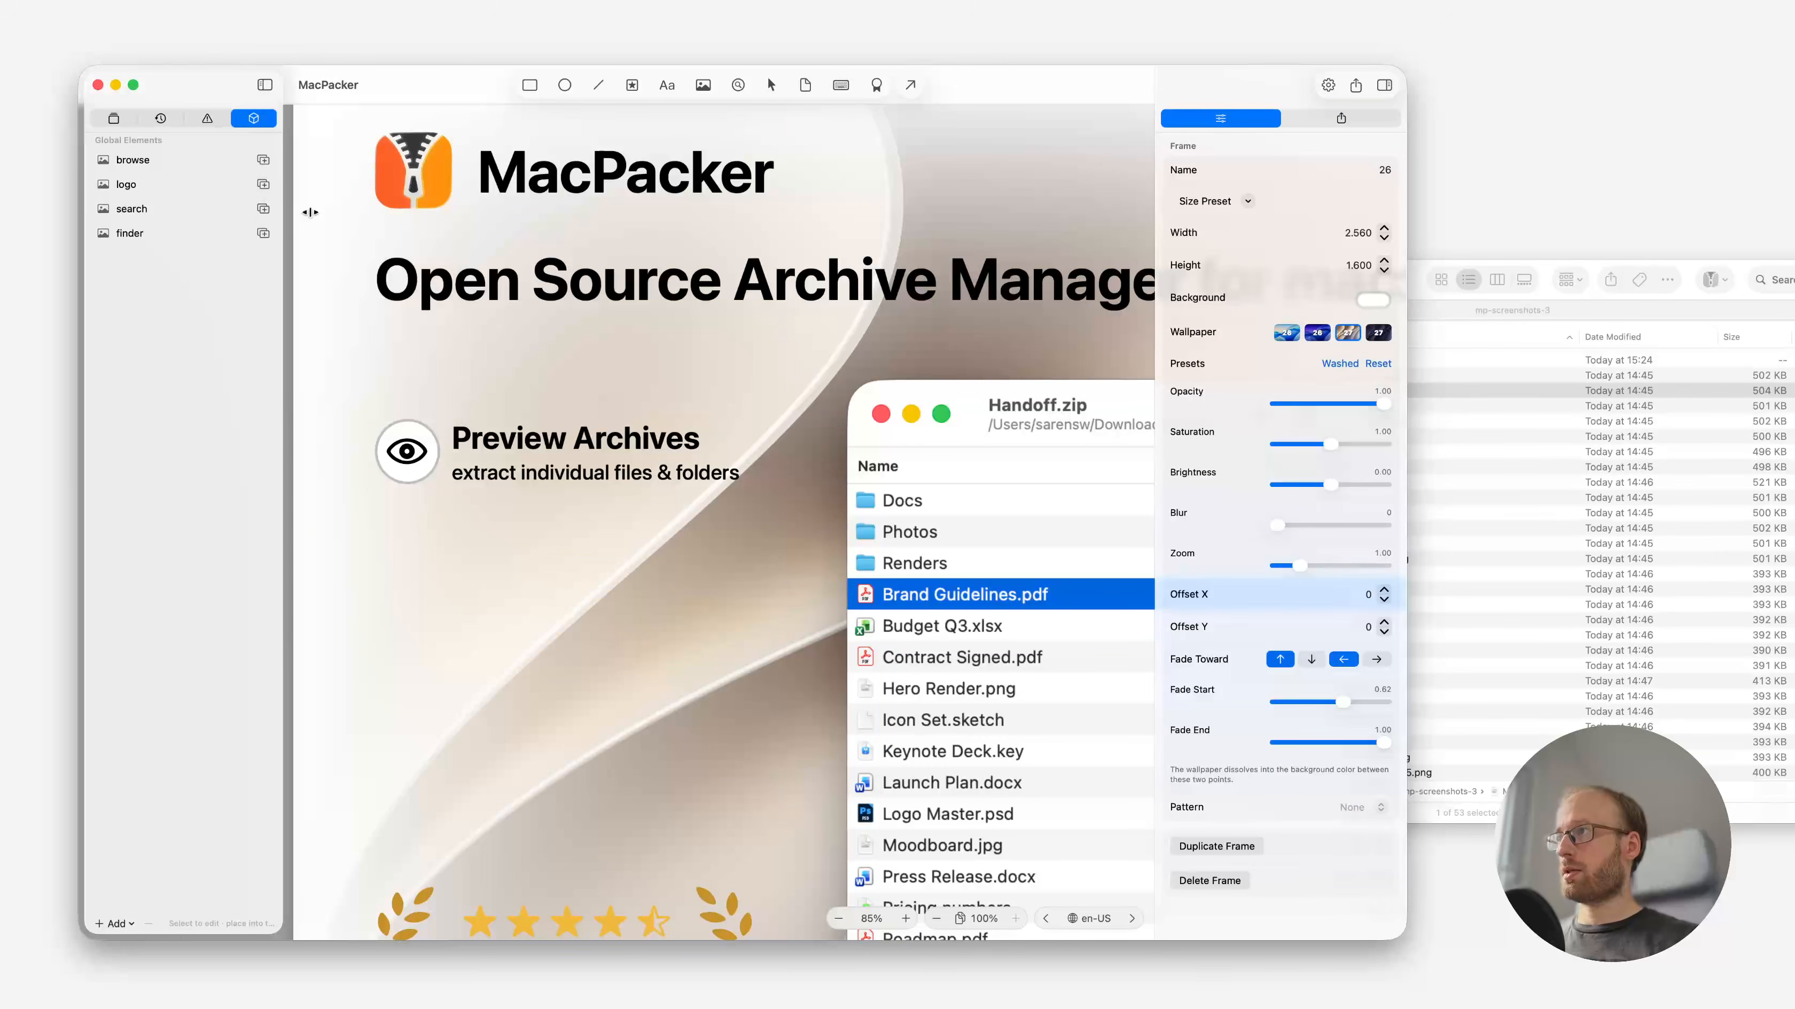
Duplicate the eye circle with its two captions directly below the original, and save the document.
drag(367, 553, 781, 371)
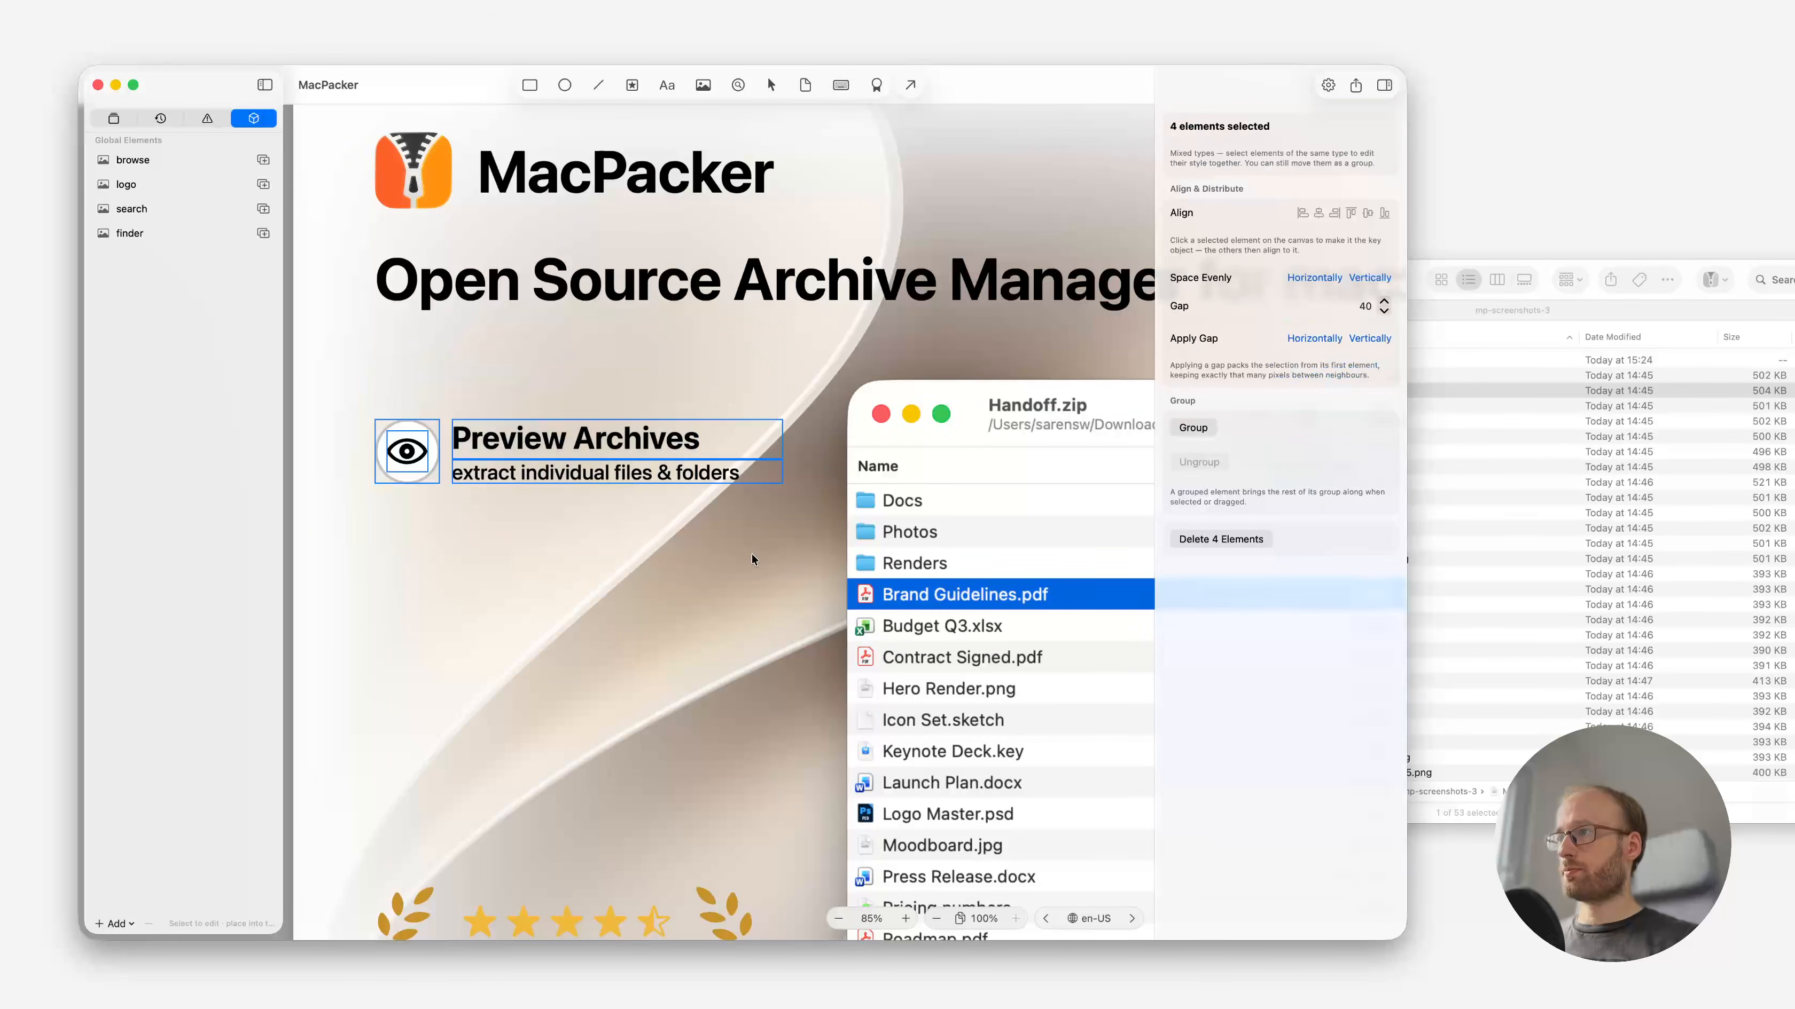
drag(511, 444, 510, 575)
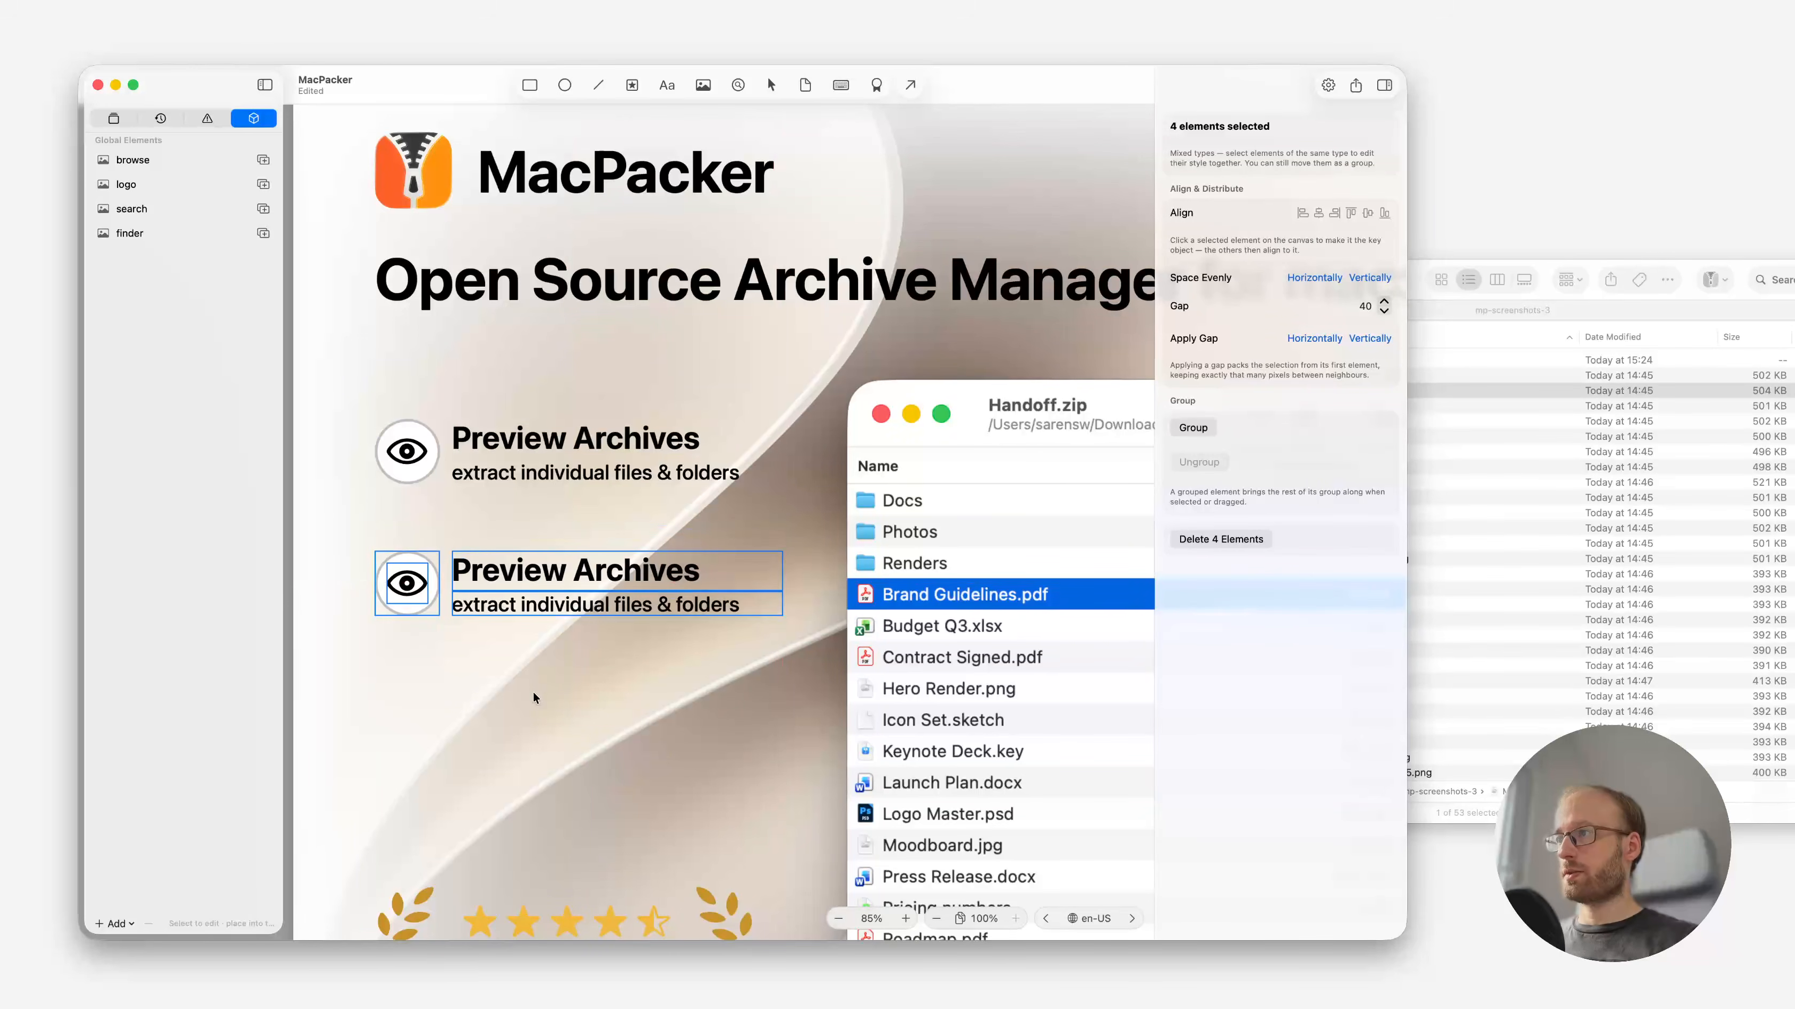
key(super+s)
click(524, 658)
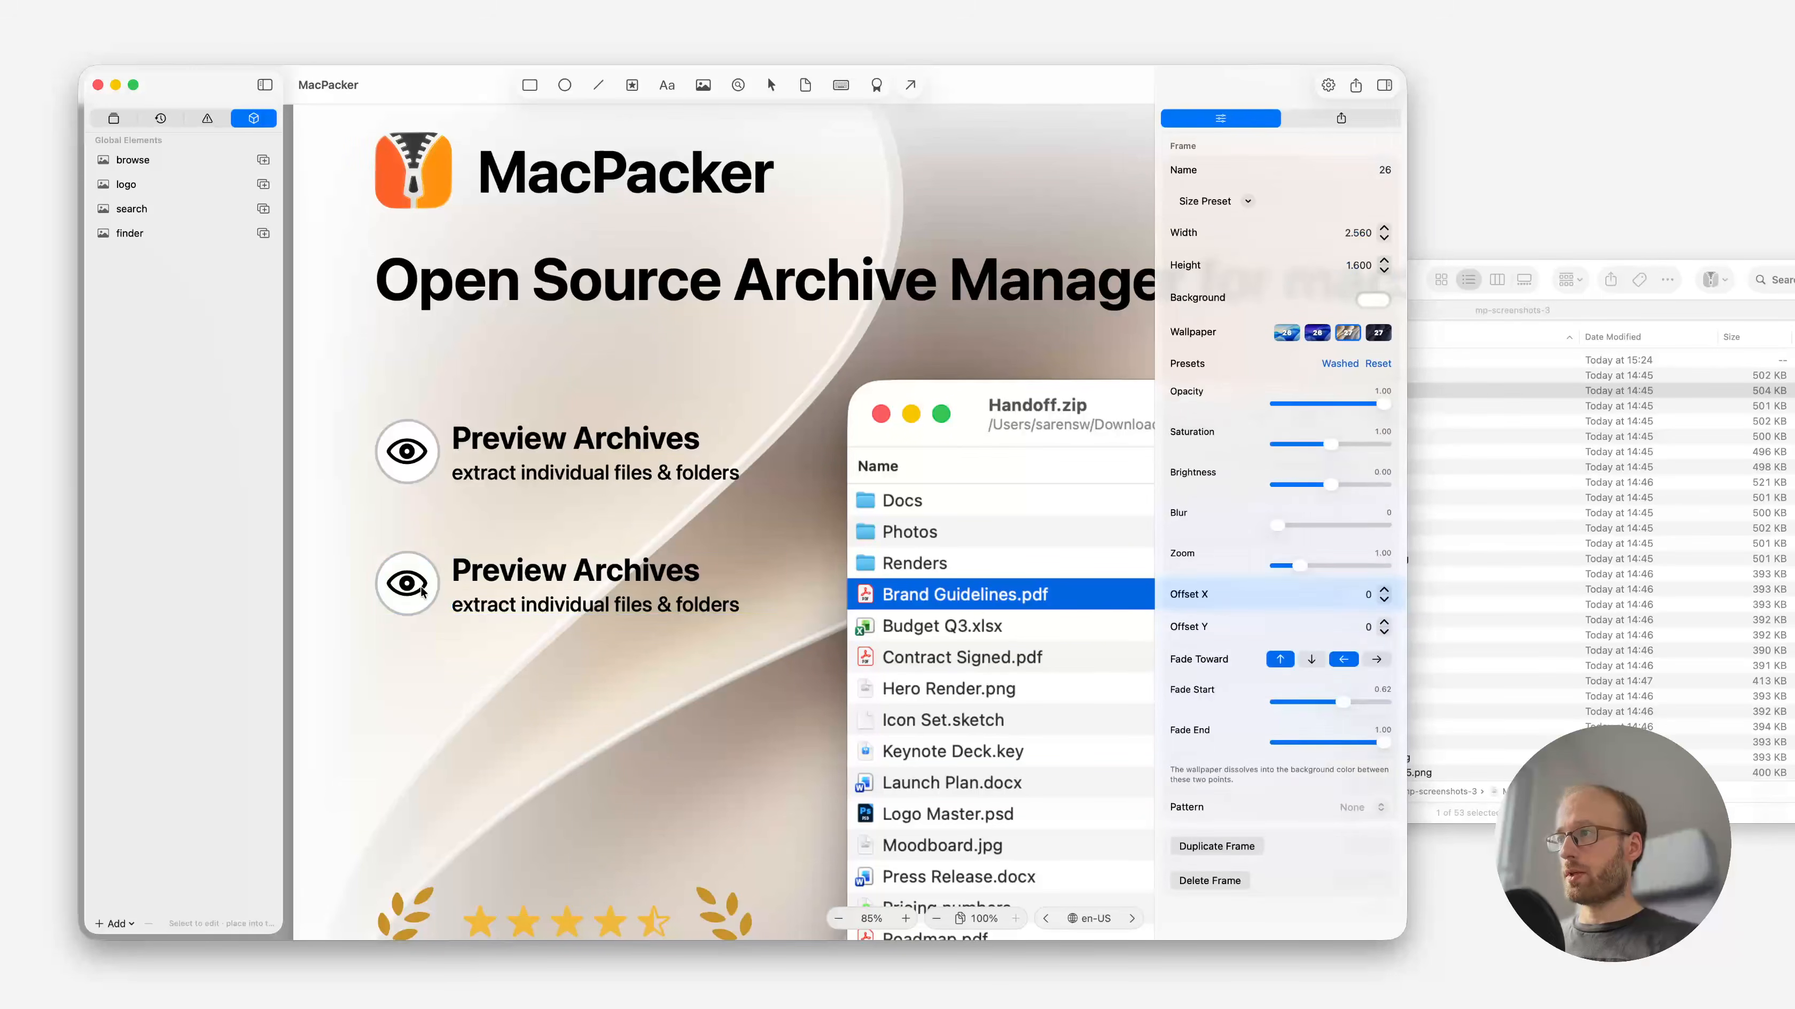
Change the eye symbol in the second feature block to the "document.fill" symbol.
click(412, 585)
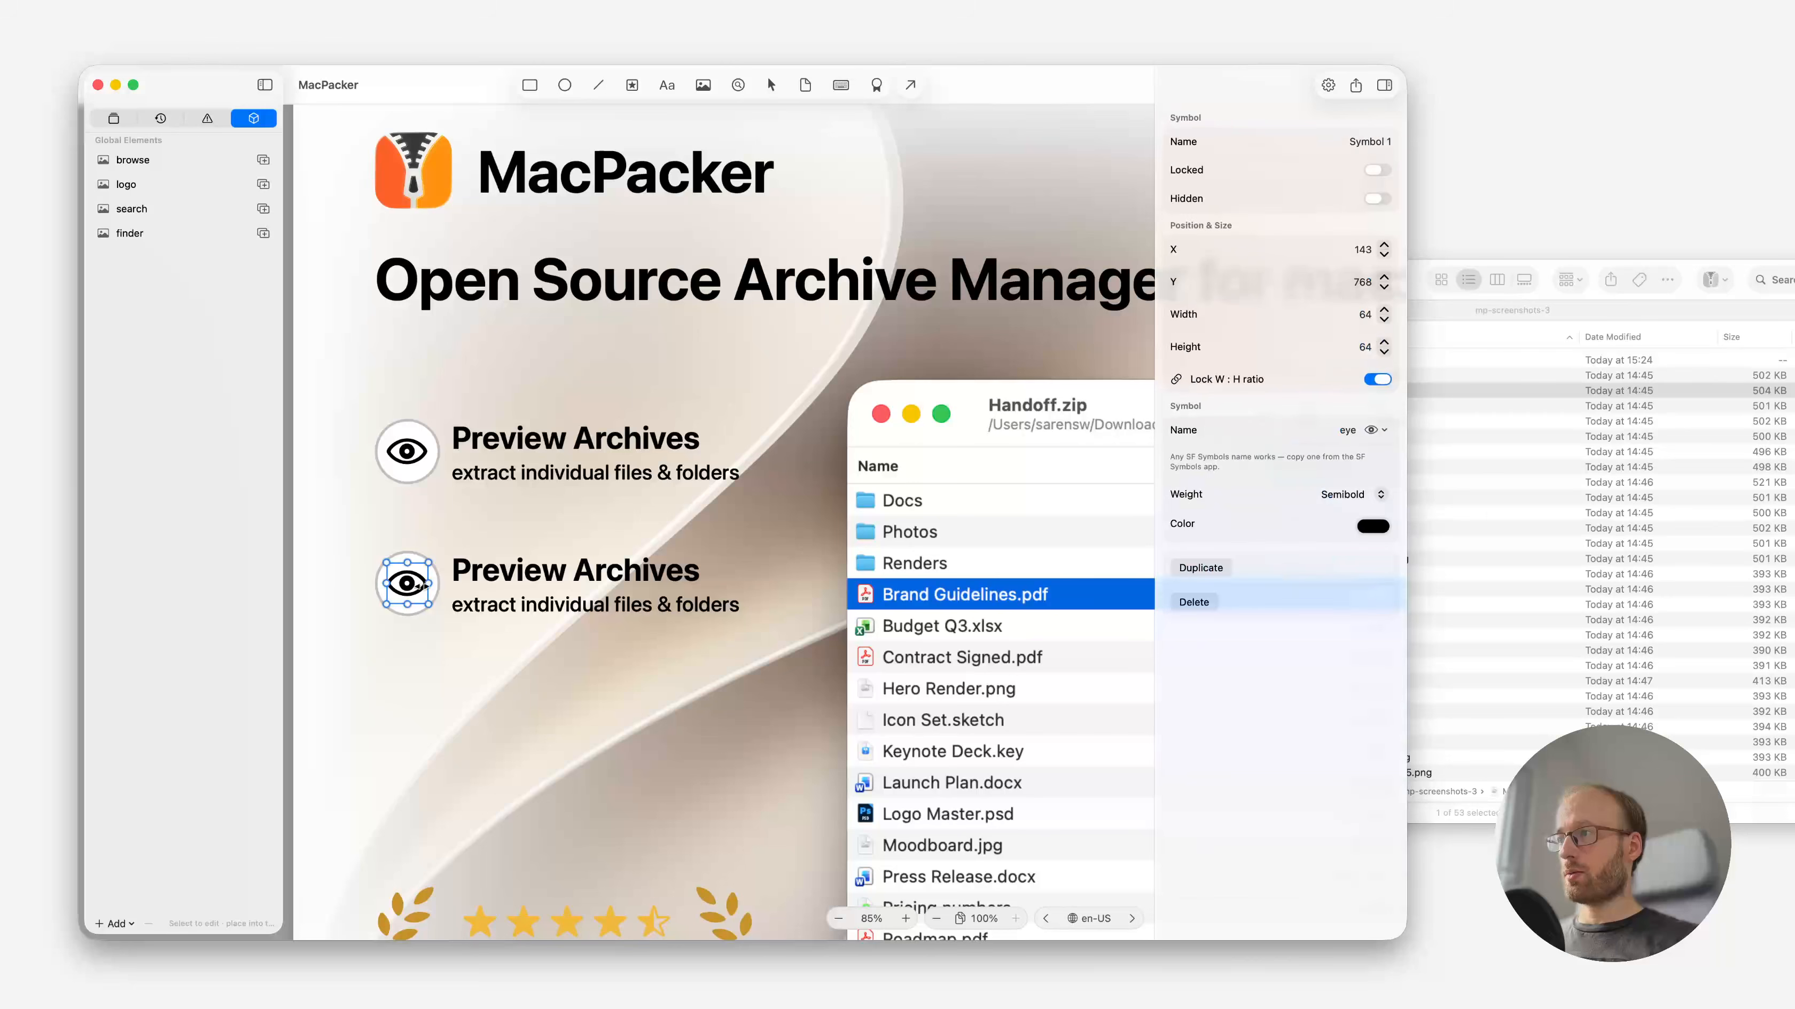
double_click(1347, 431)
text(file)
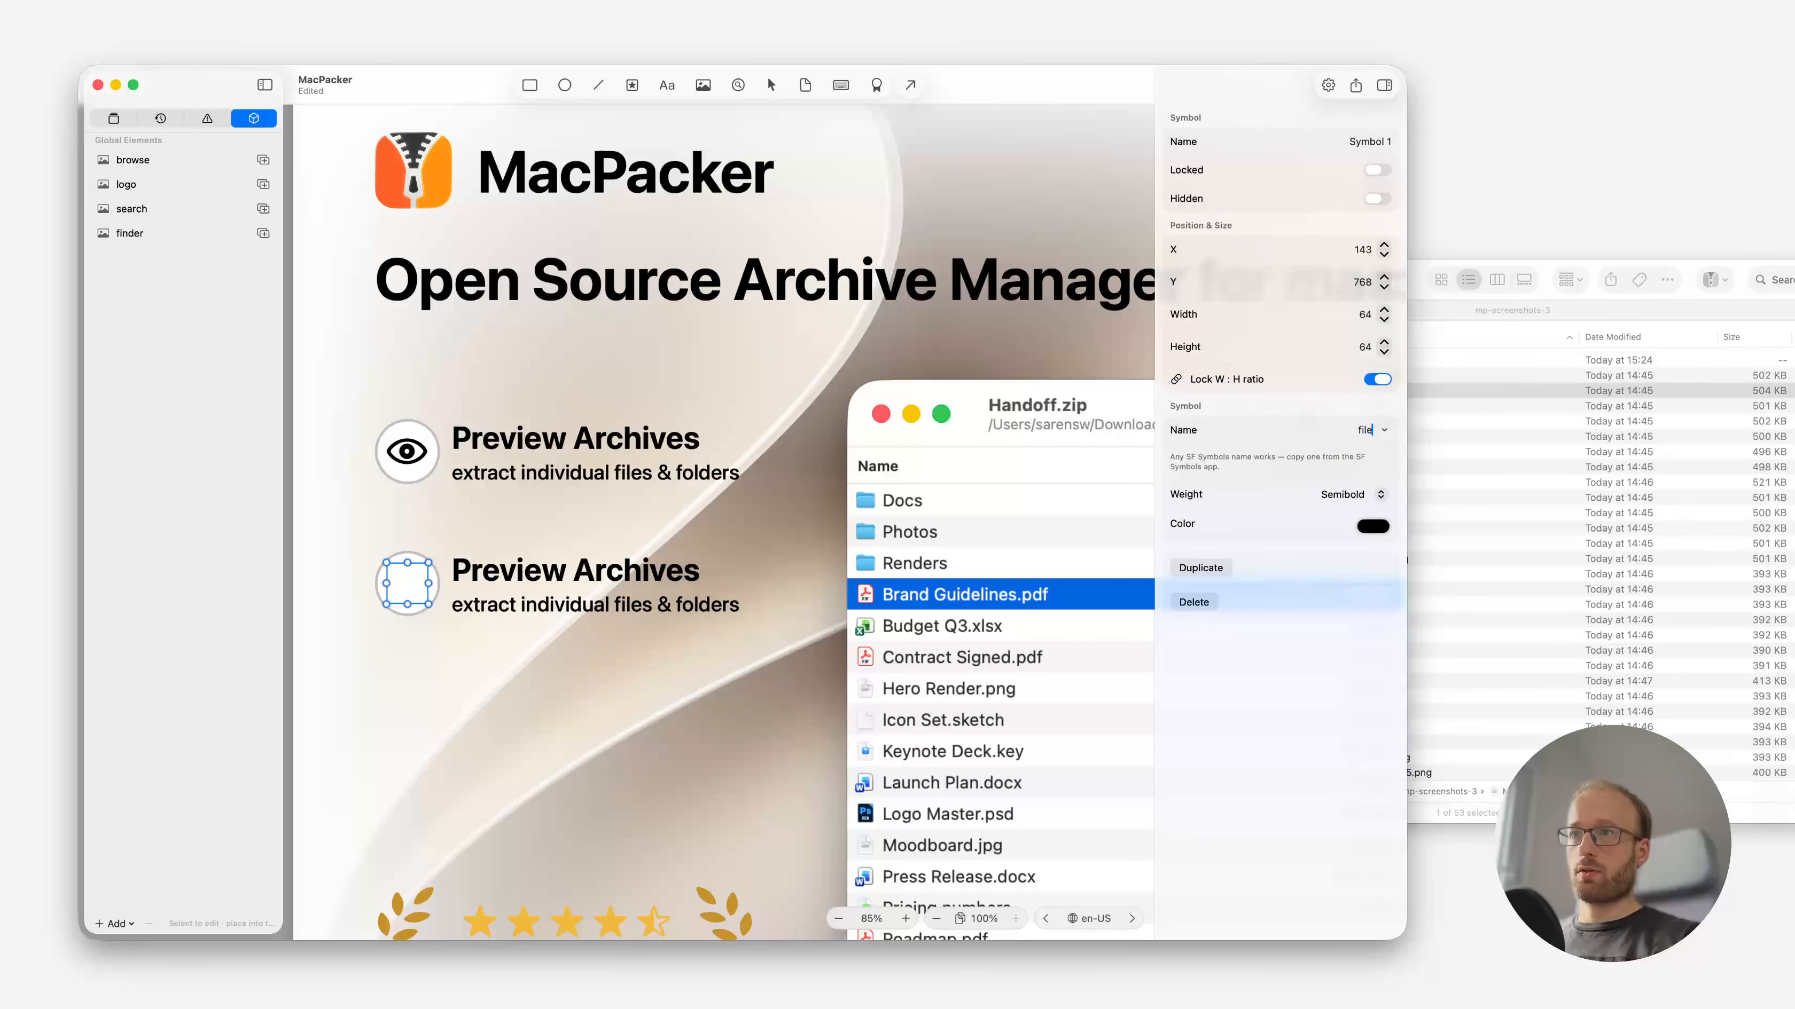
key(BackSpace)
key(BackSpace)
key(BackSpace)
key(BackSpace)
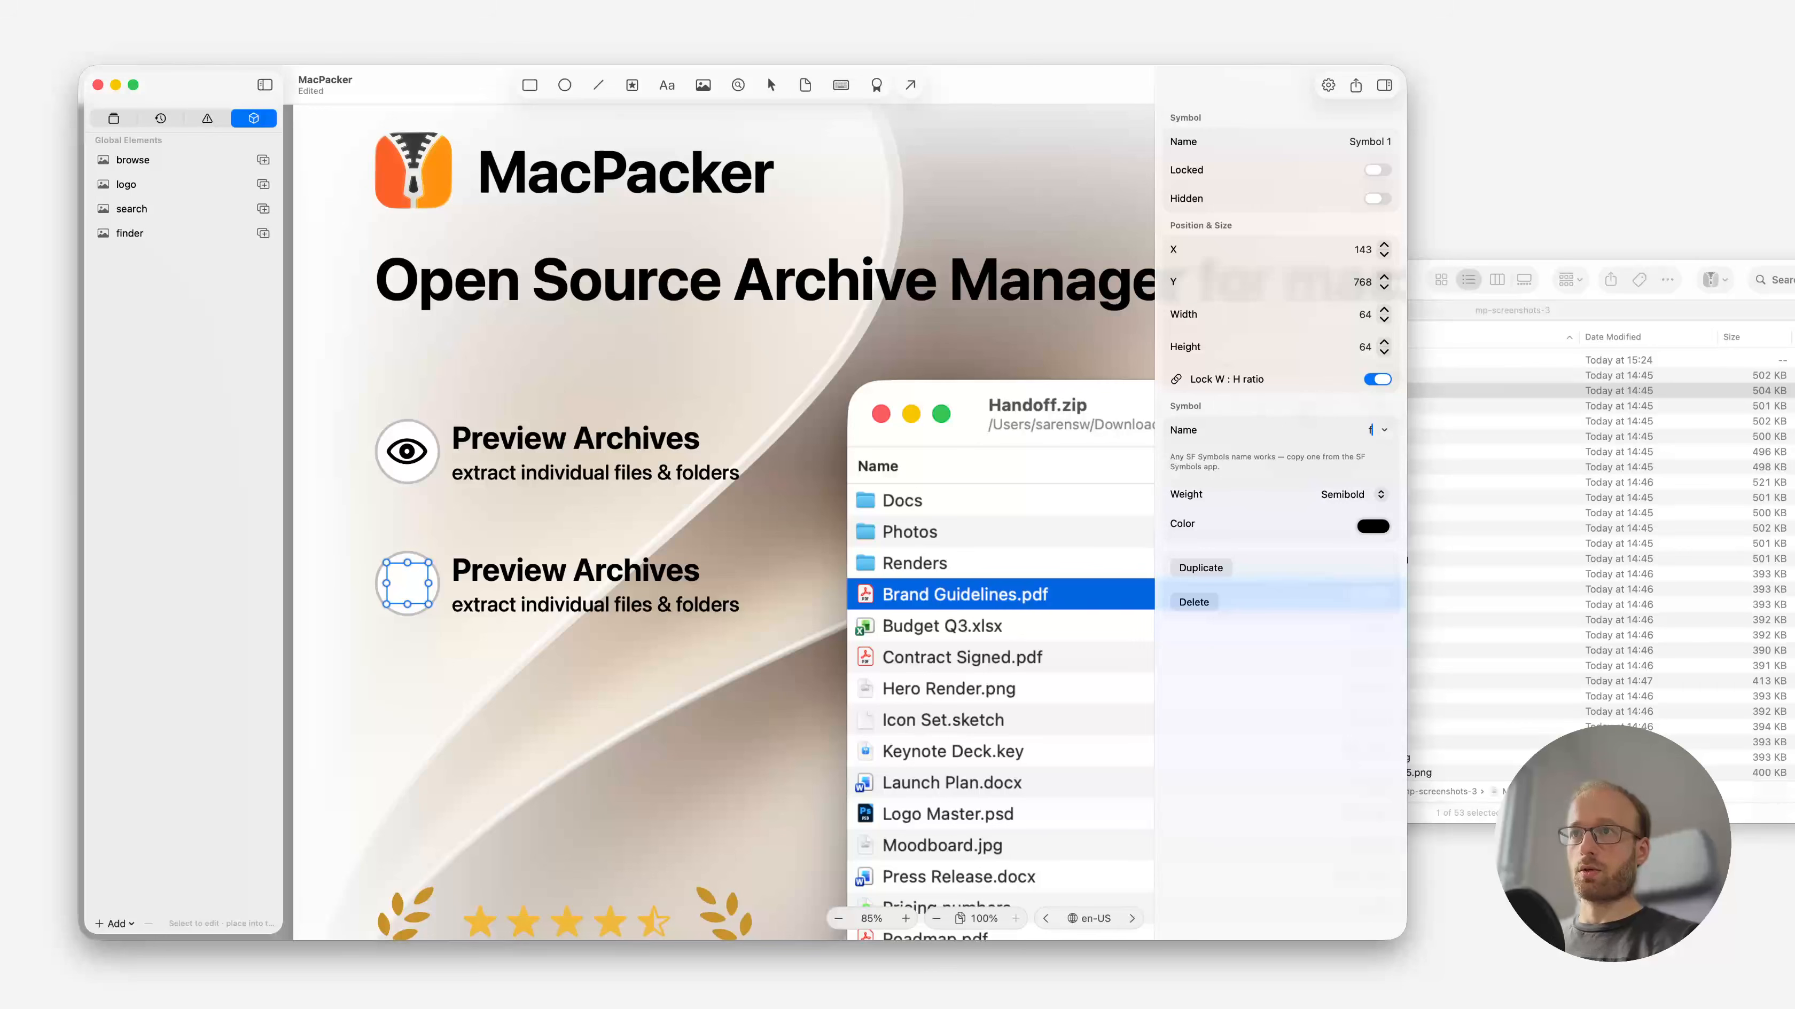
text(document)
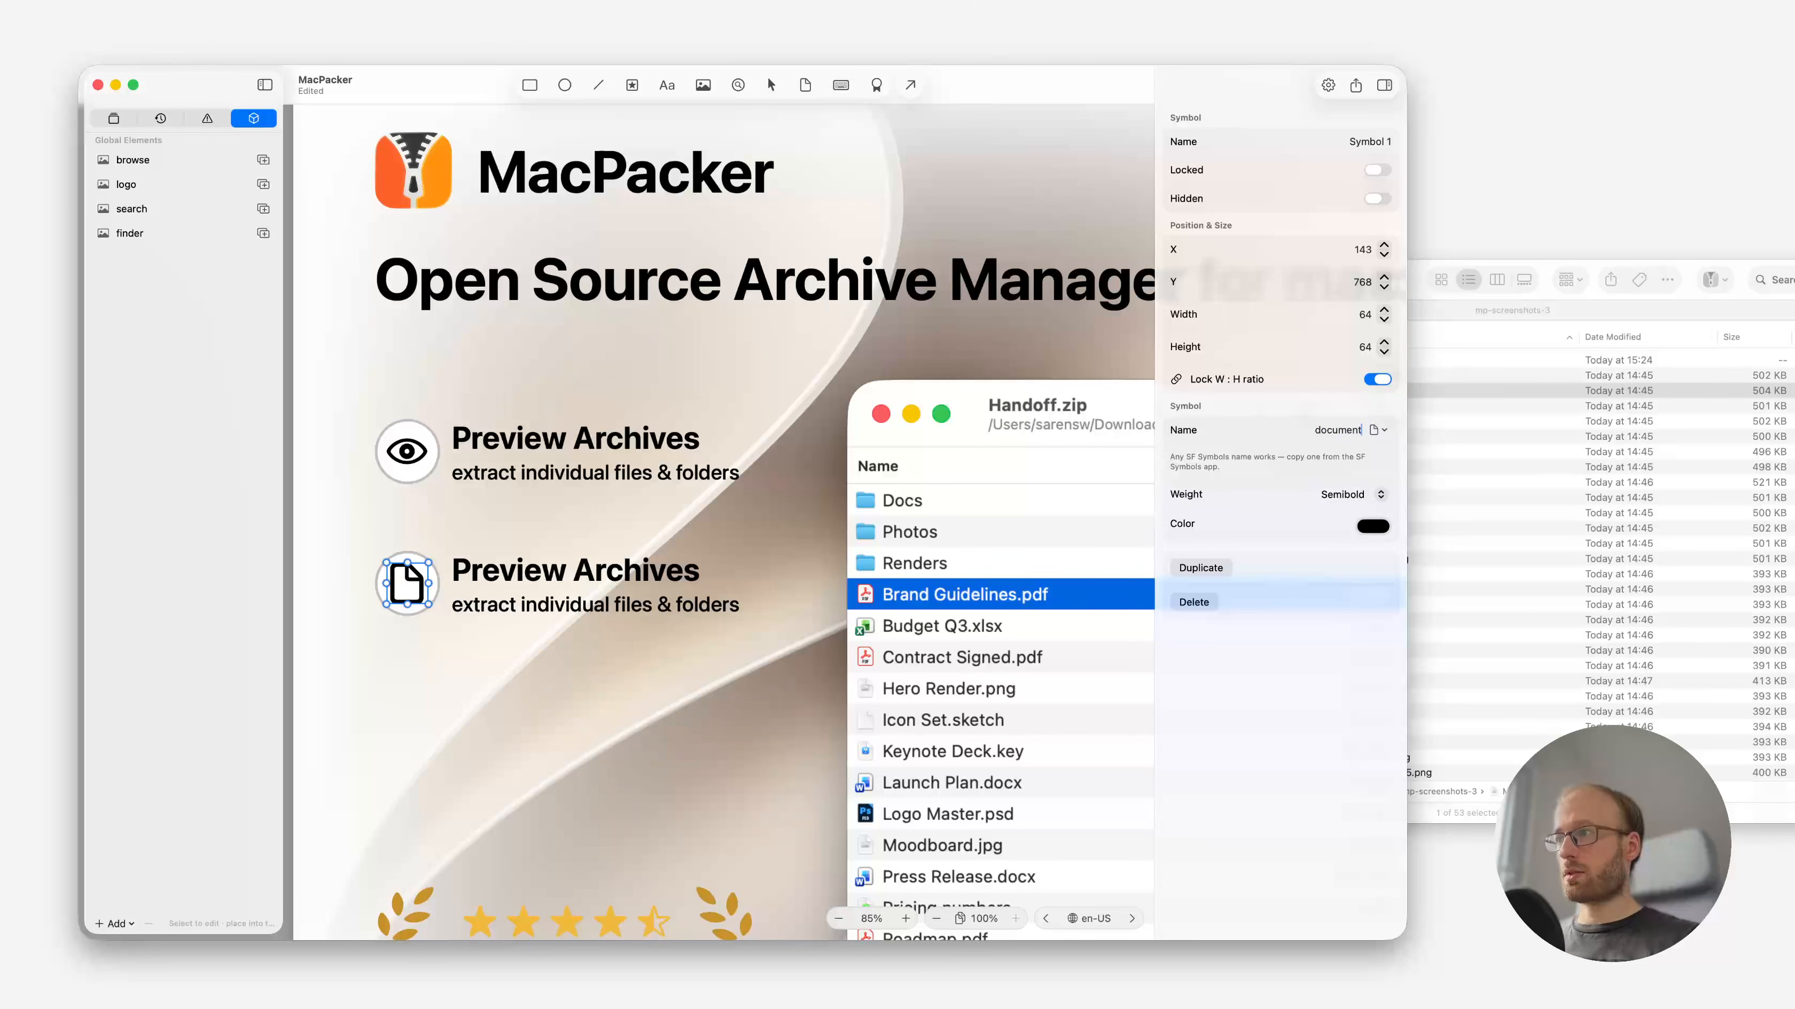
text(.fill)
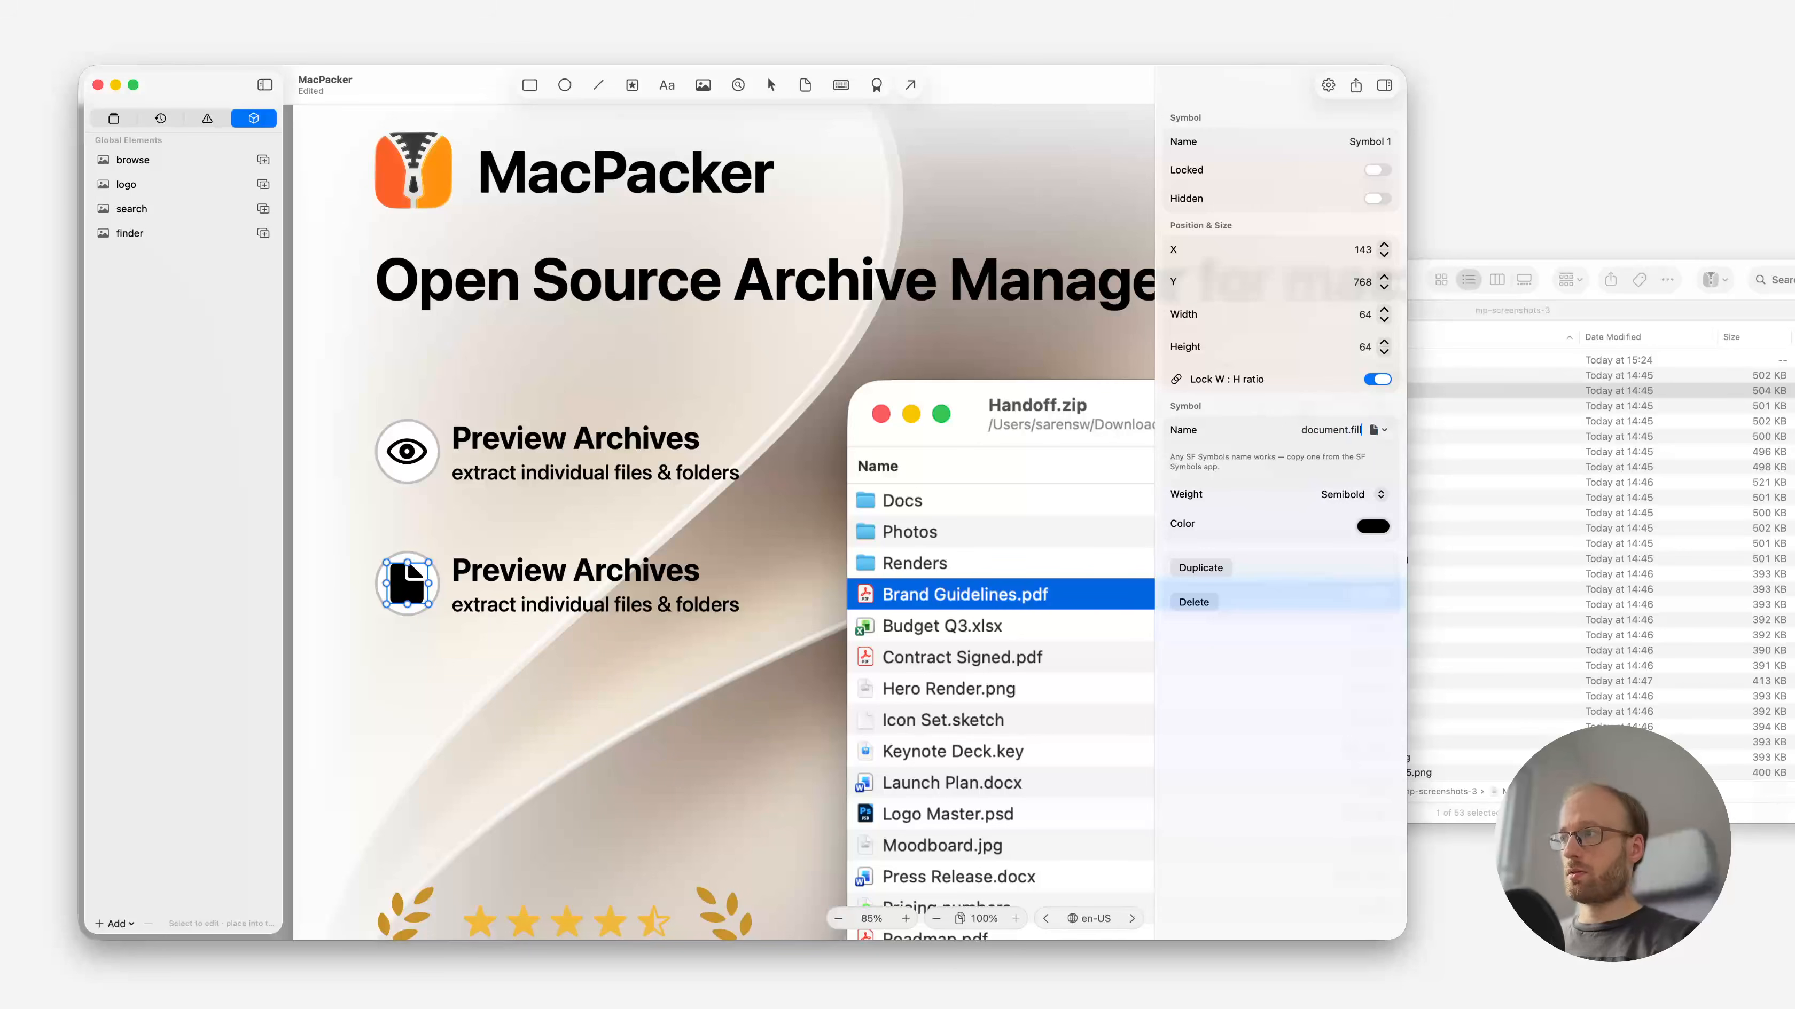
click(604, 670)
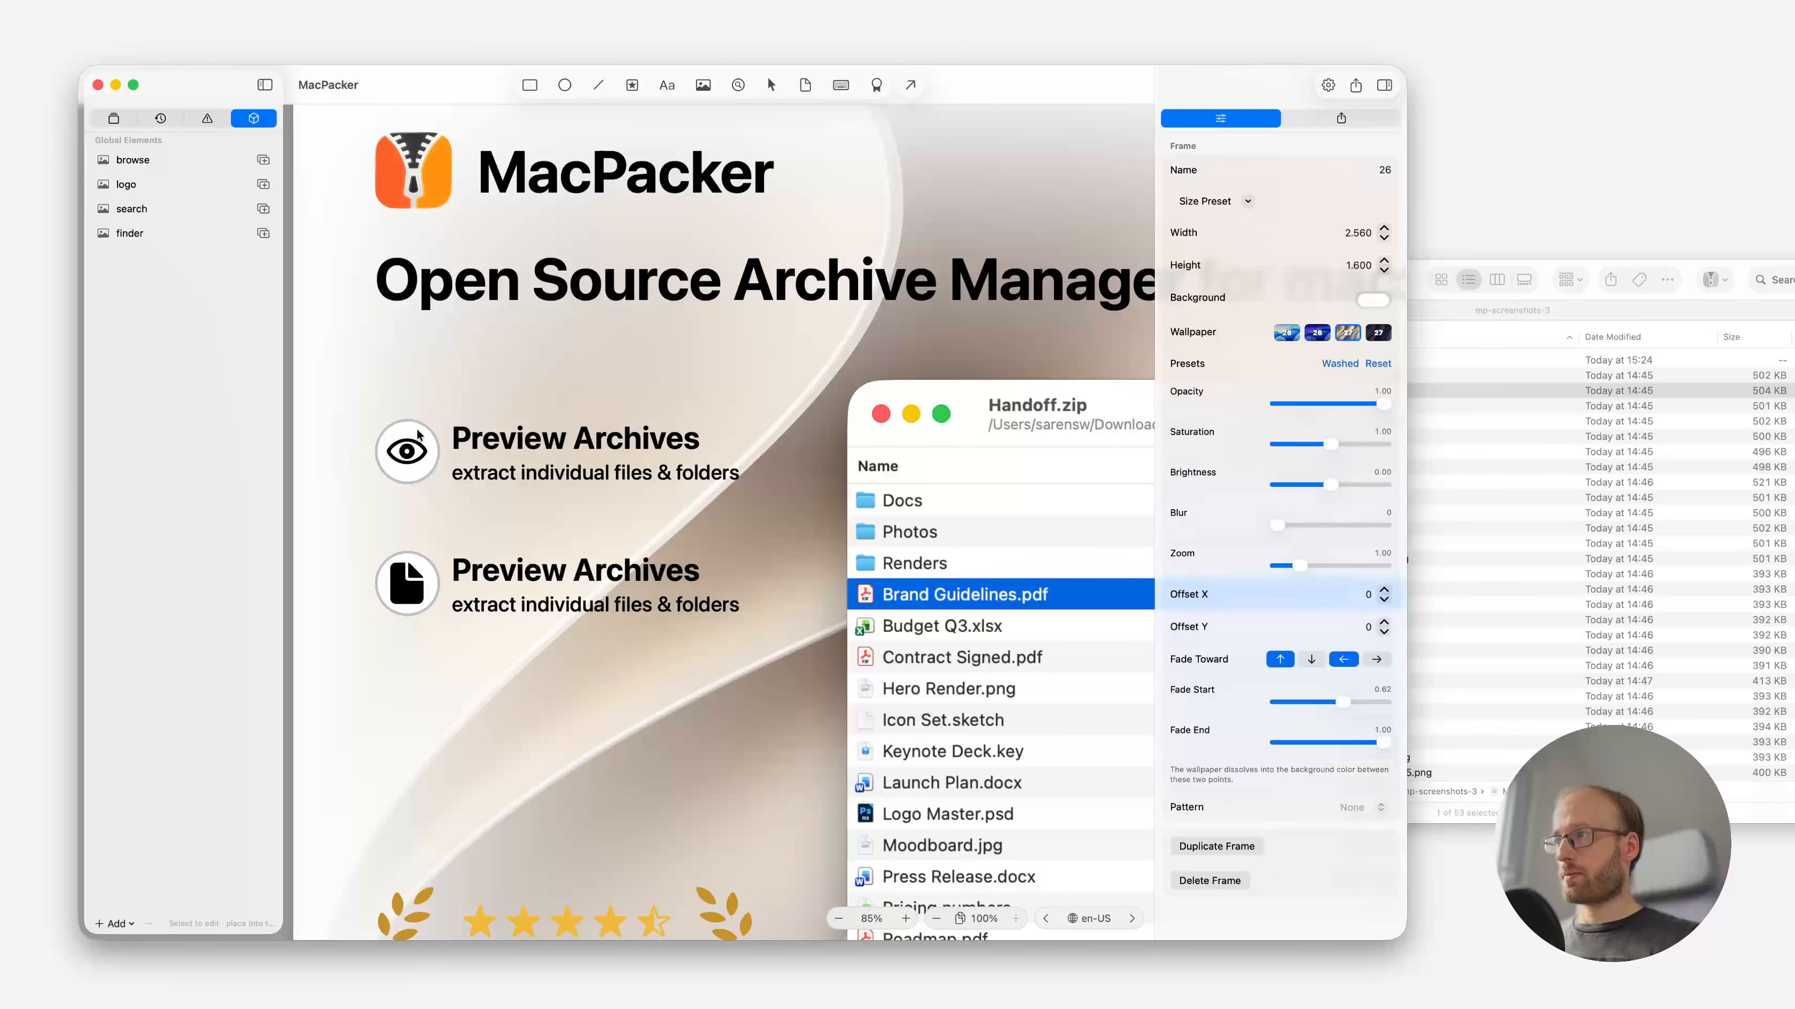
Change the English heading of the second feature block to "40+ formats supported".
click(534, 581)
double_click(533, 581)
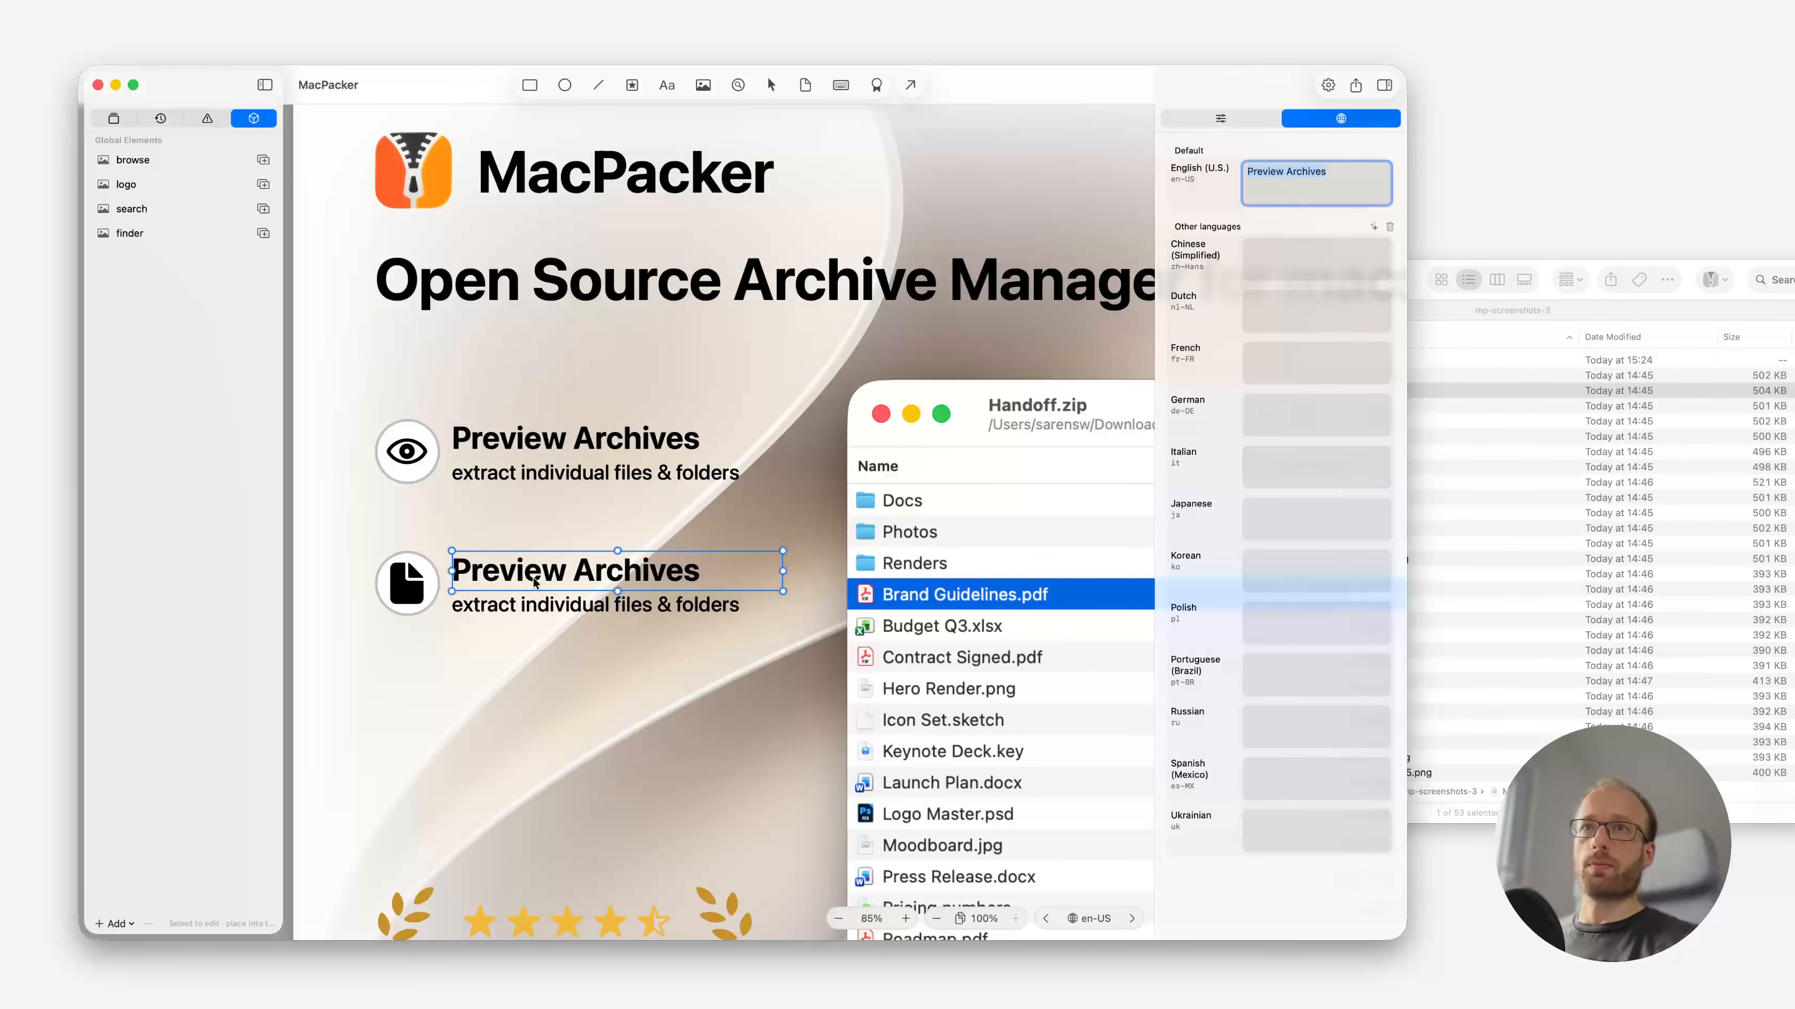
text(40)
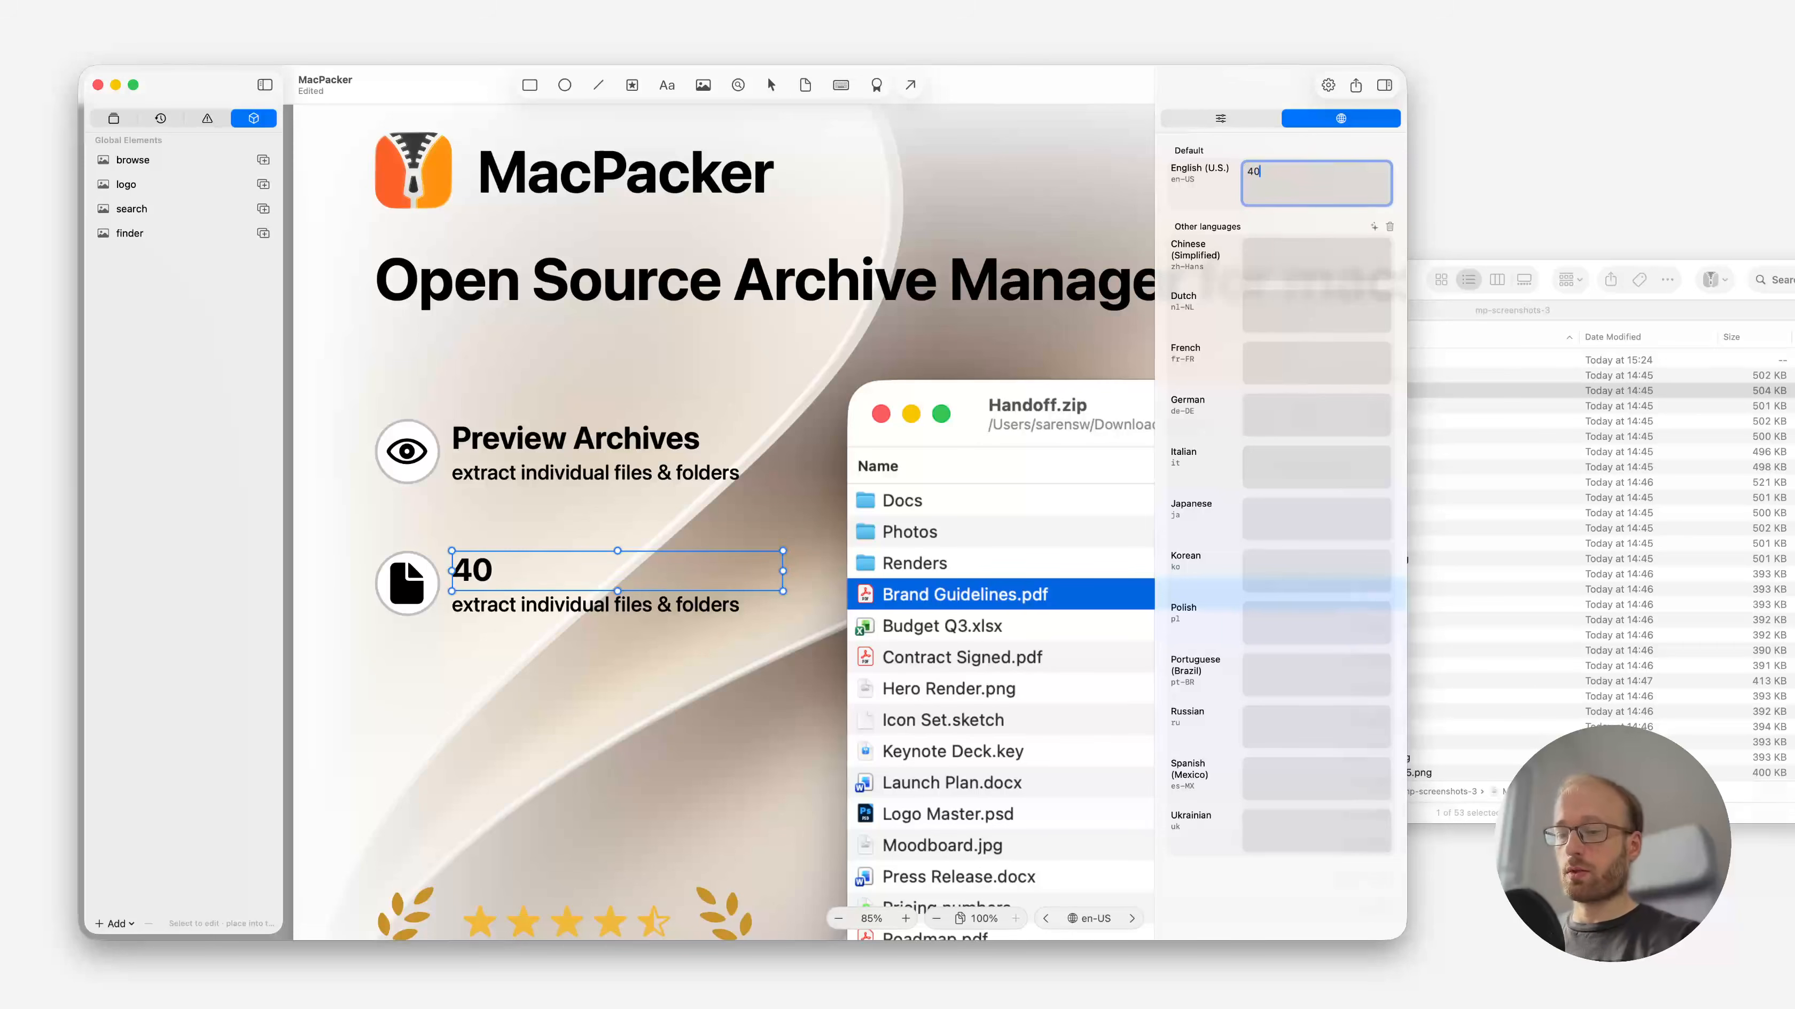
text(+ )
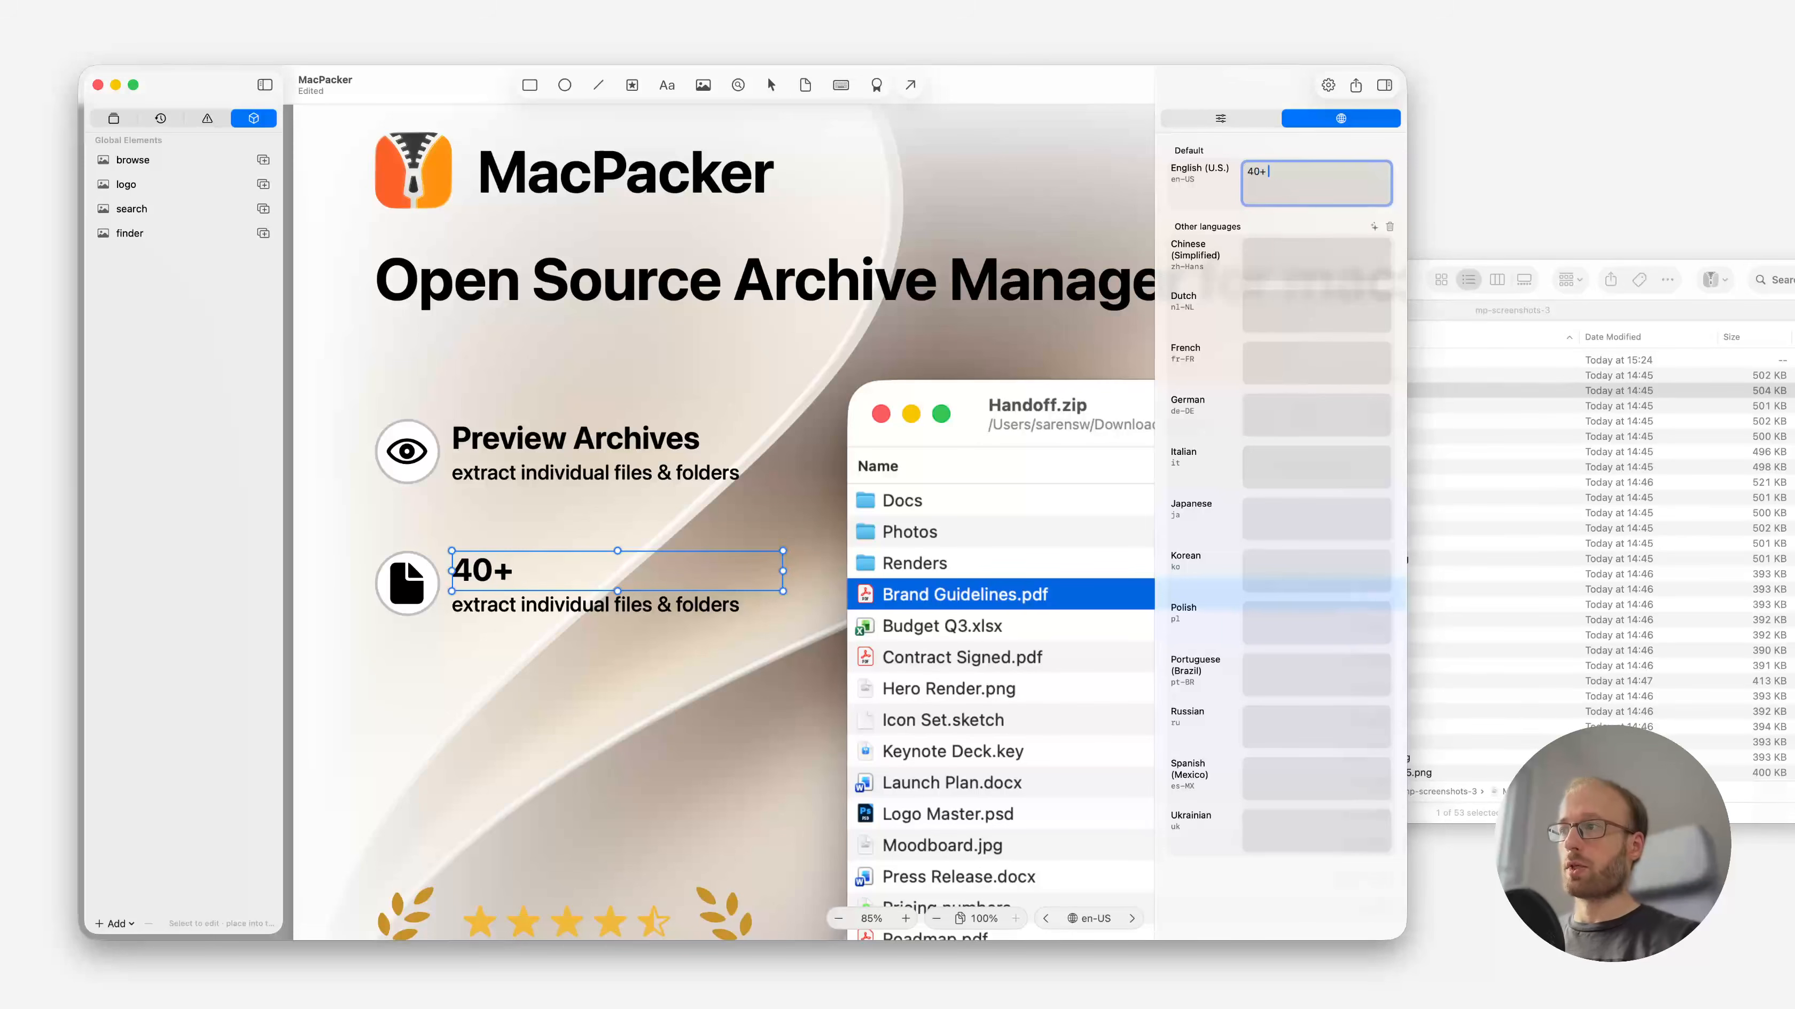
text(formats supported)
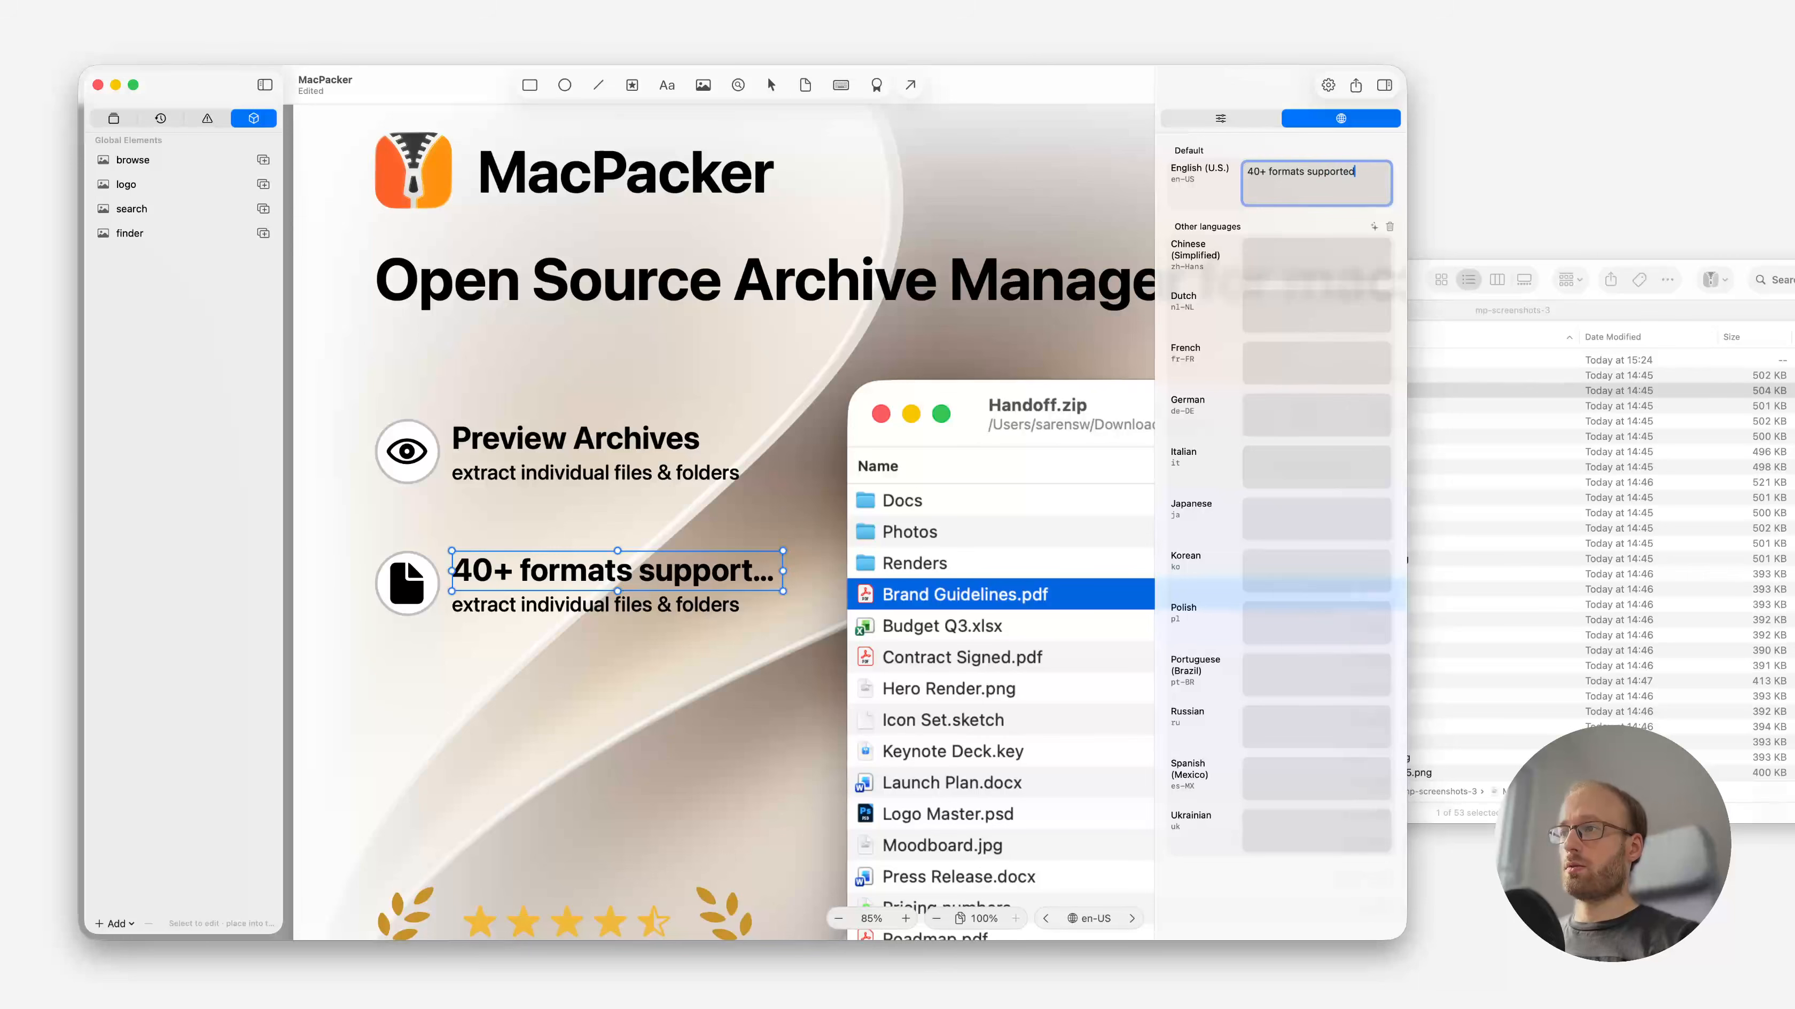
Change the English subtitle of the second feature block to "nested & encrypted archives".
click(569, 607)
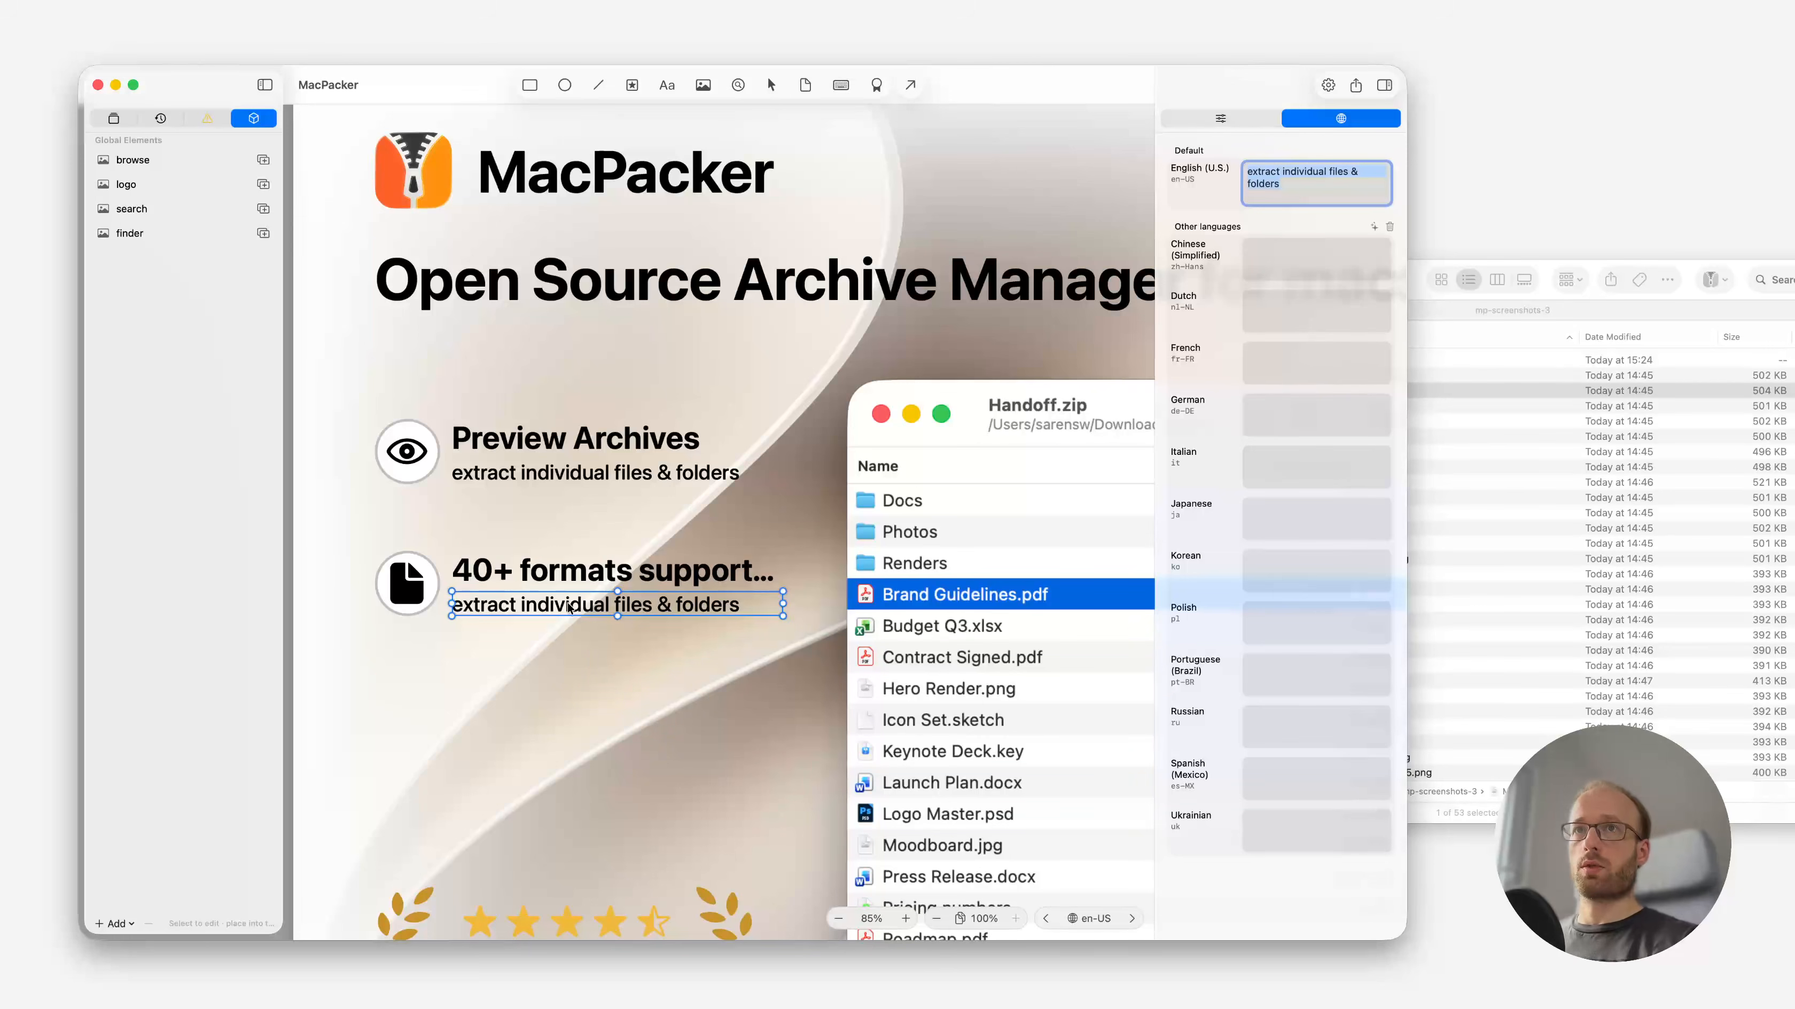
text(nested &)
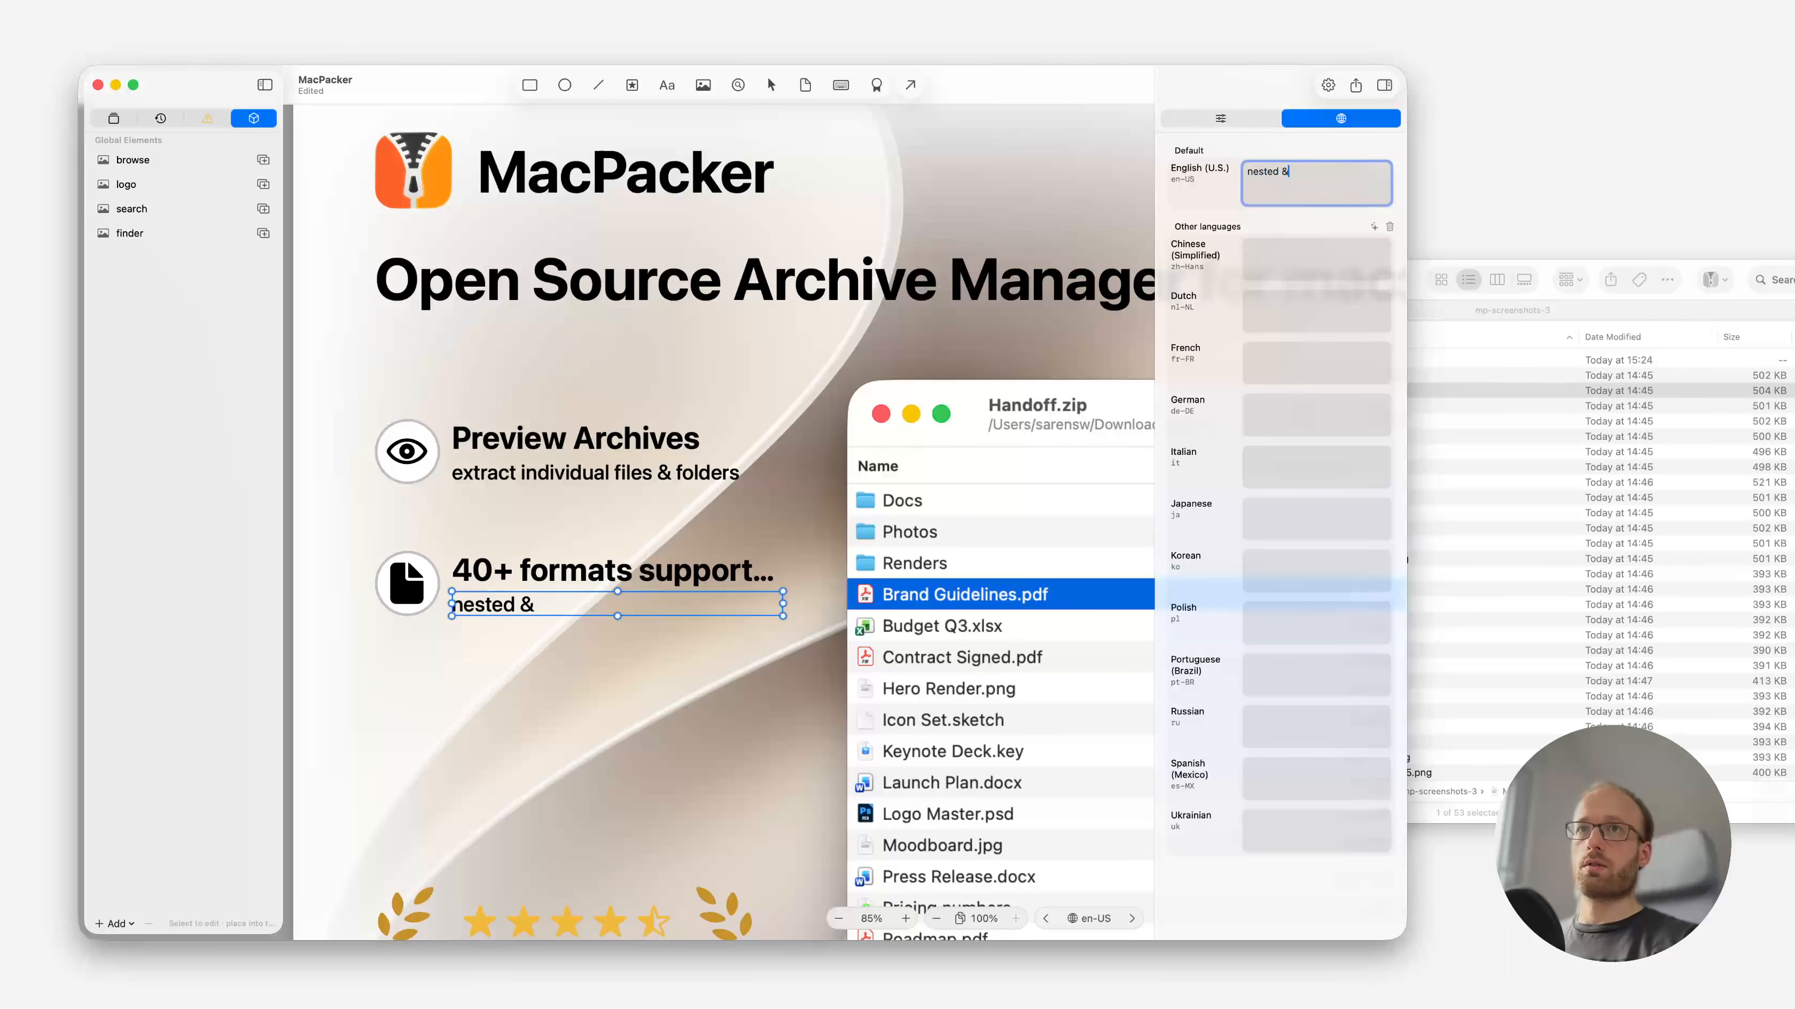
text( encr)
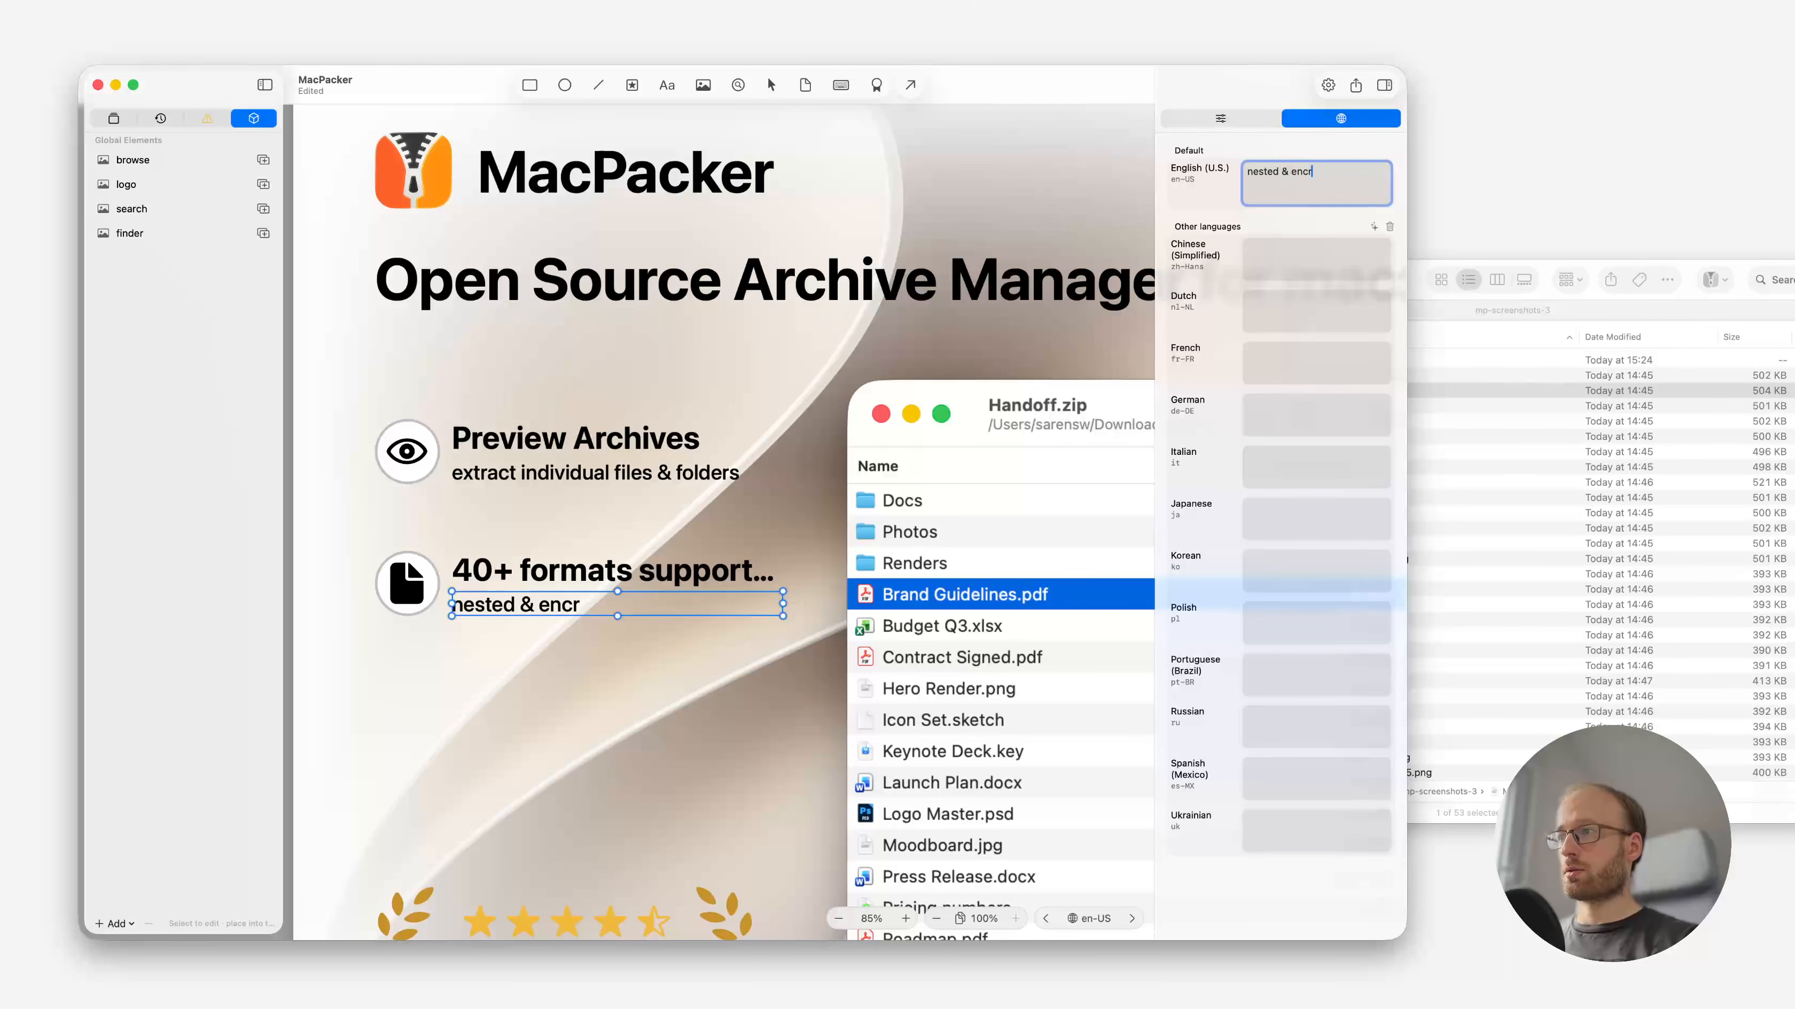
text(ypted archives)
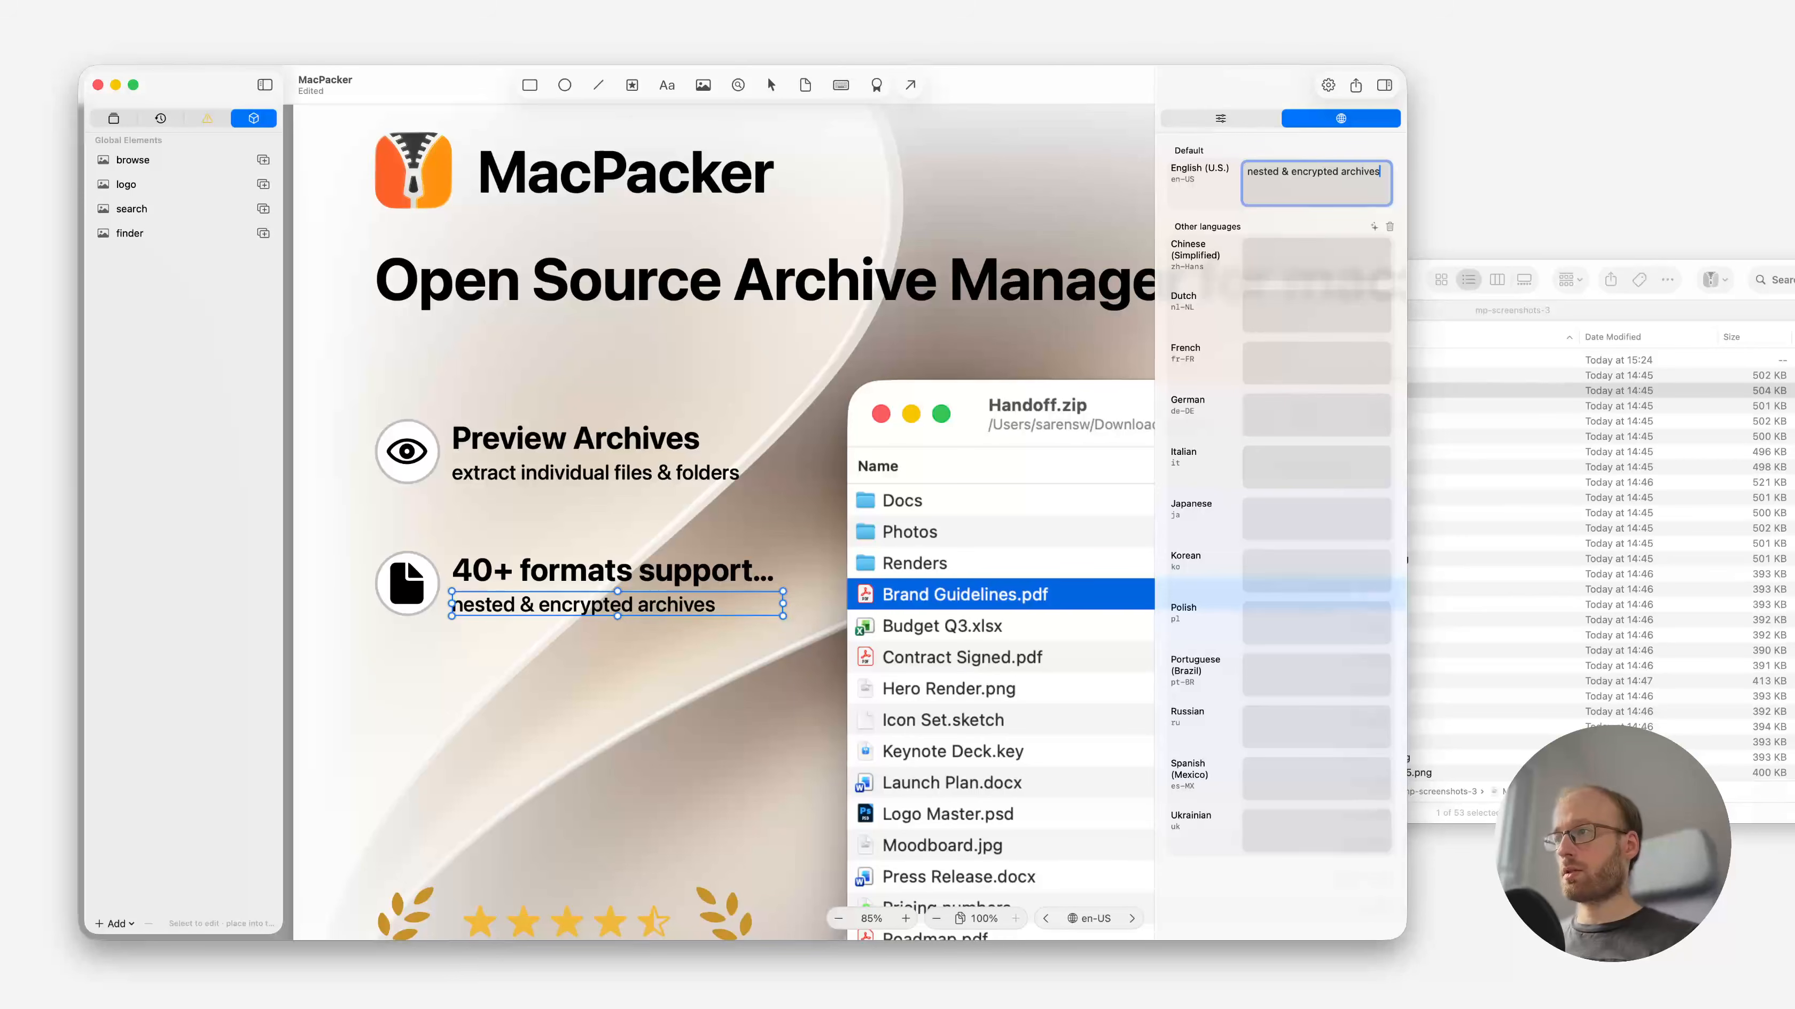
key(Return)
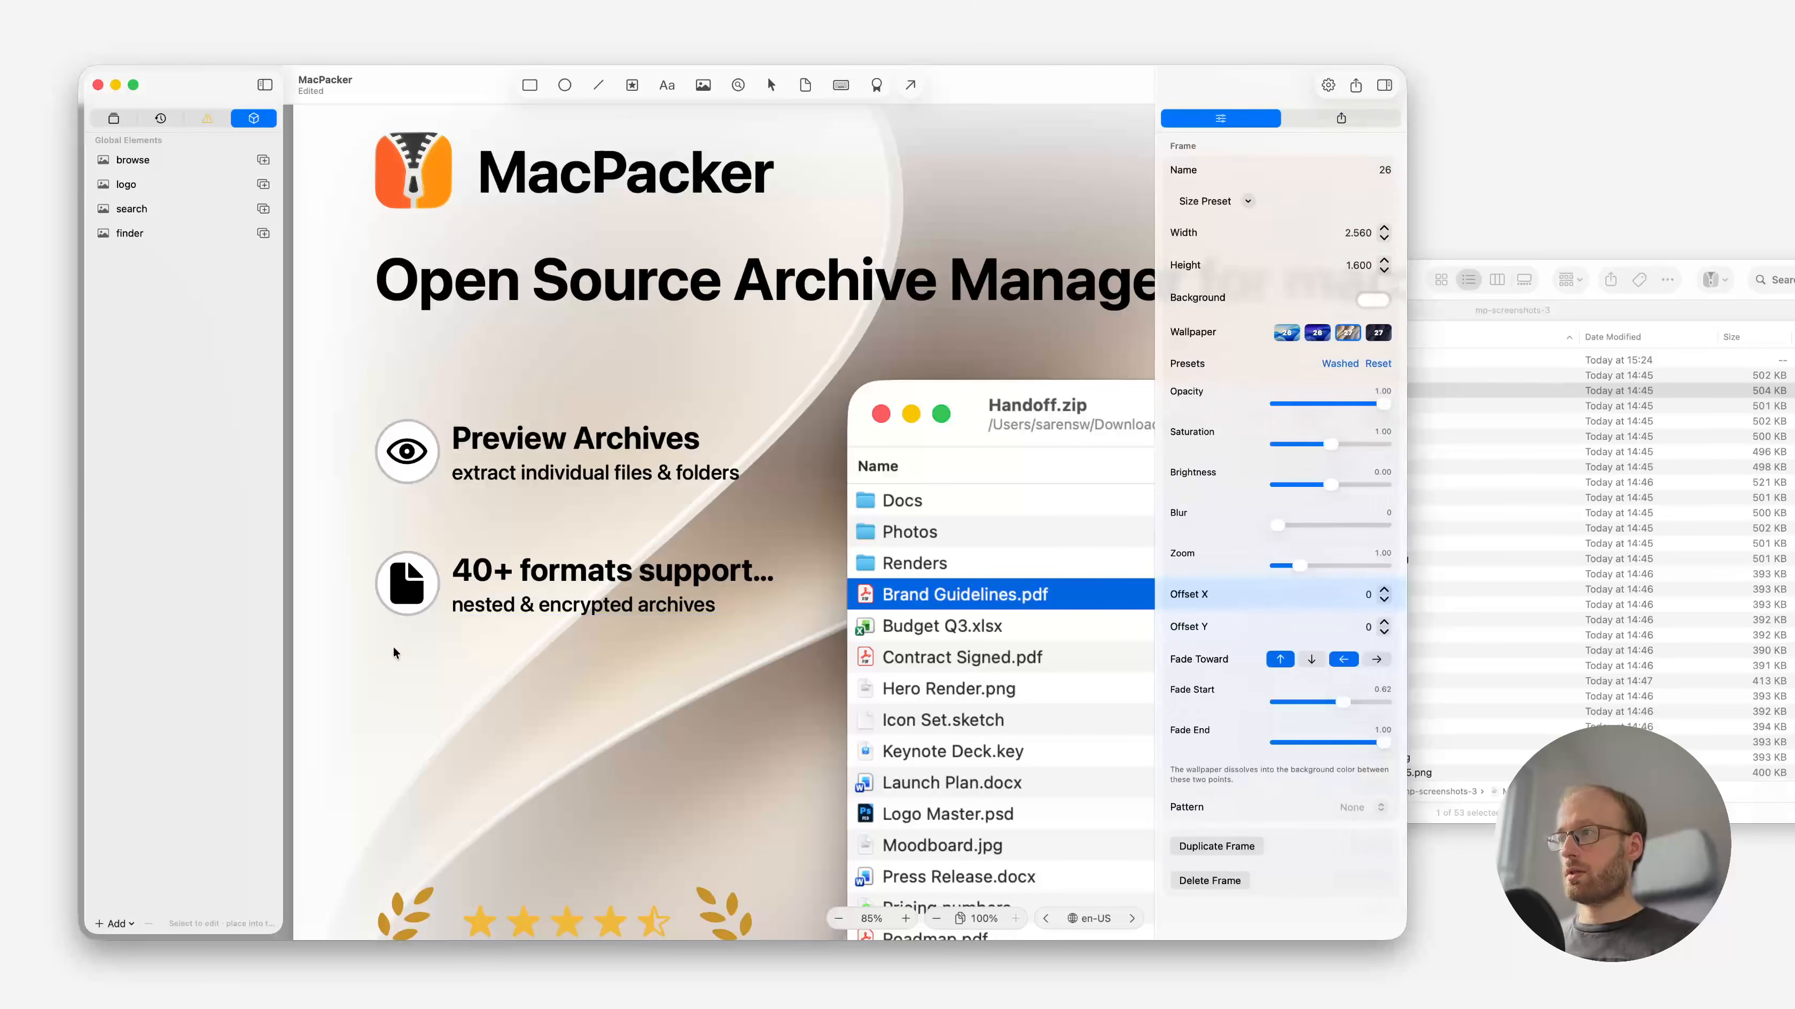
Duplicate the document circle with its heading and subtitle, placing the copy below as a third feature block.
drag(393, 649, 608, 518)
key(super+d)
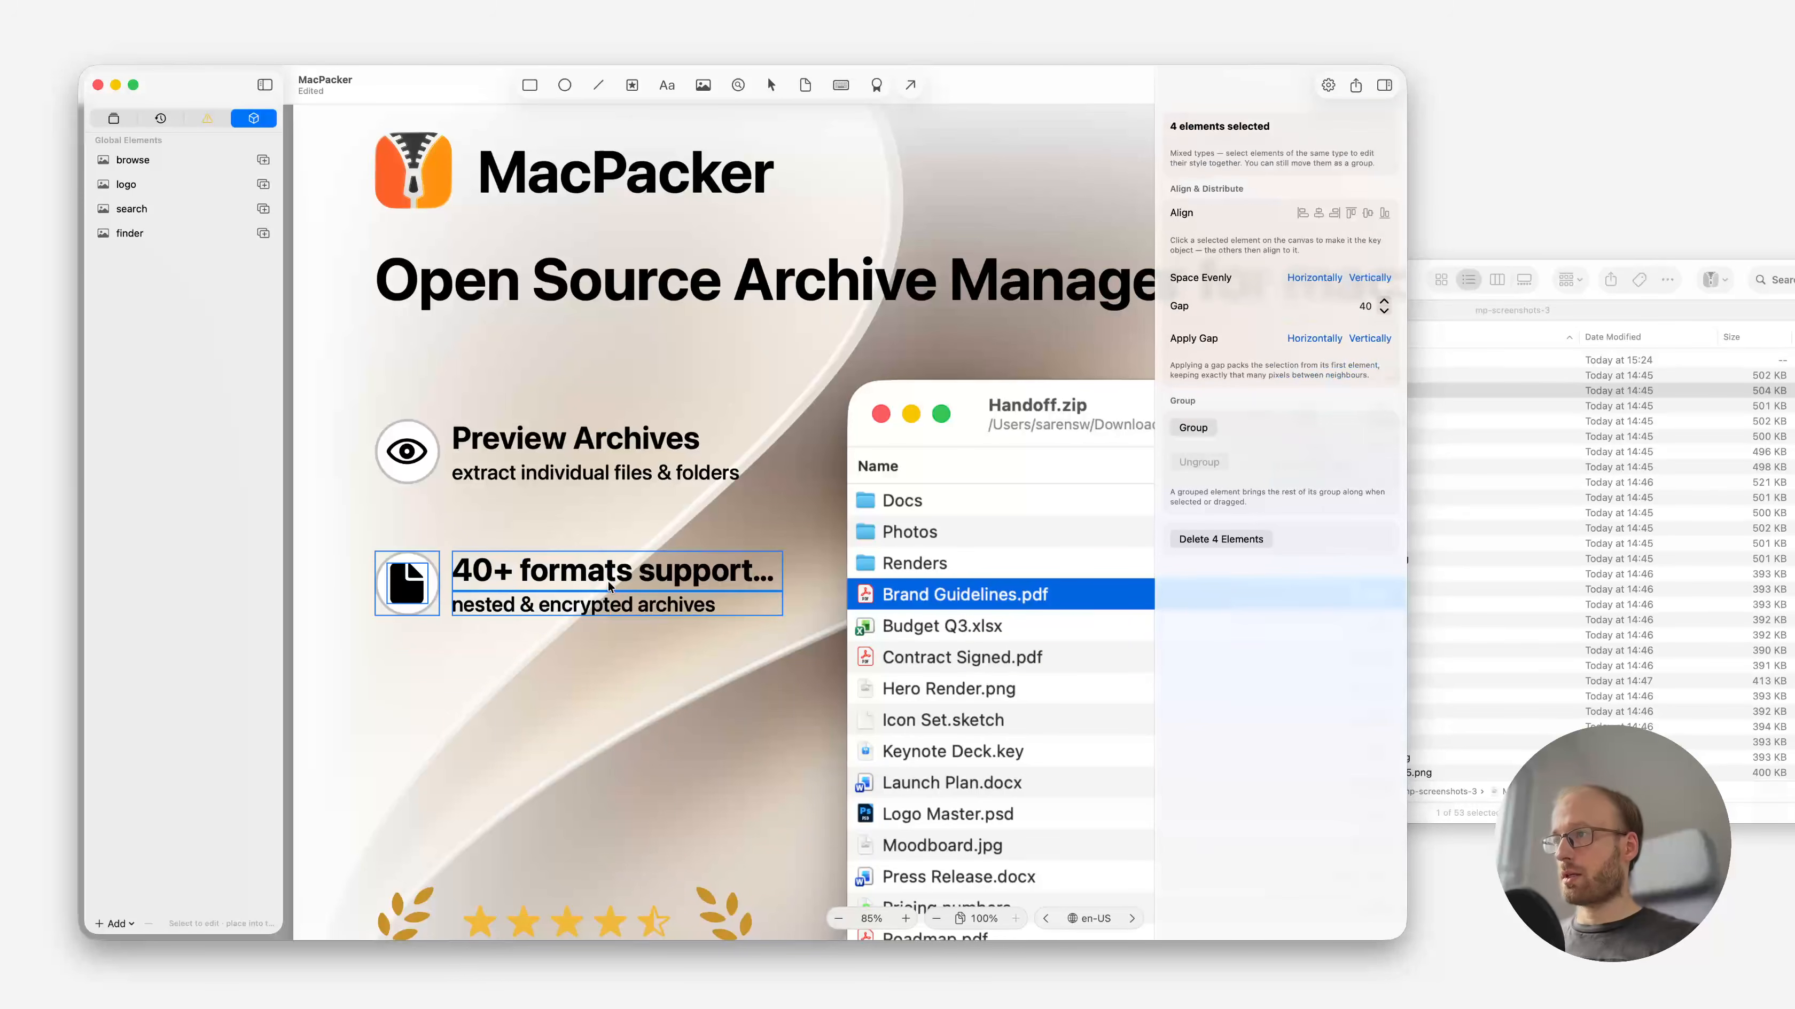
drag(608, 581, 599, 719)
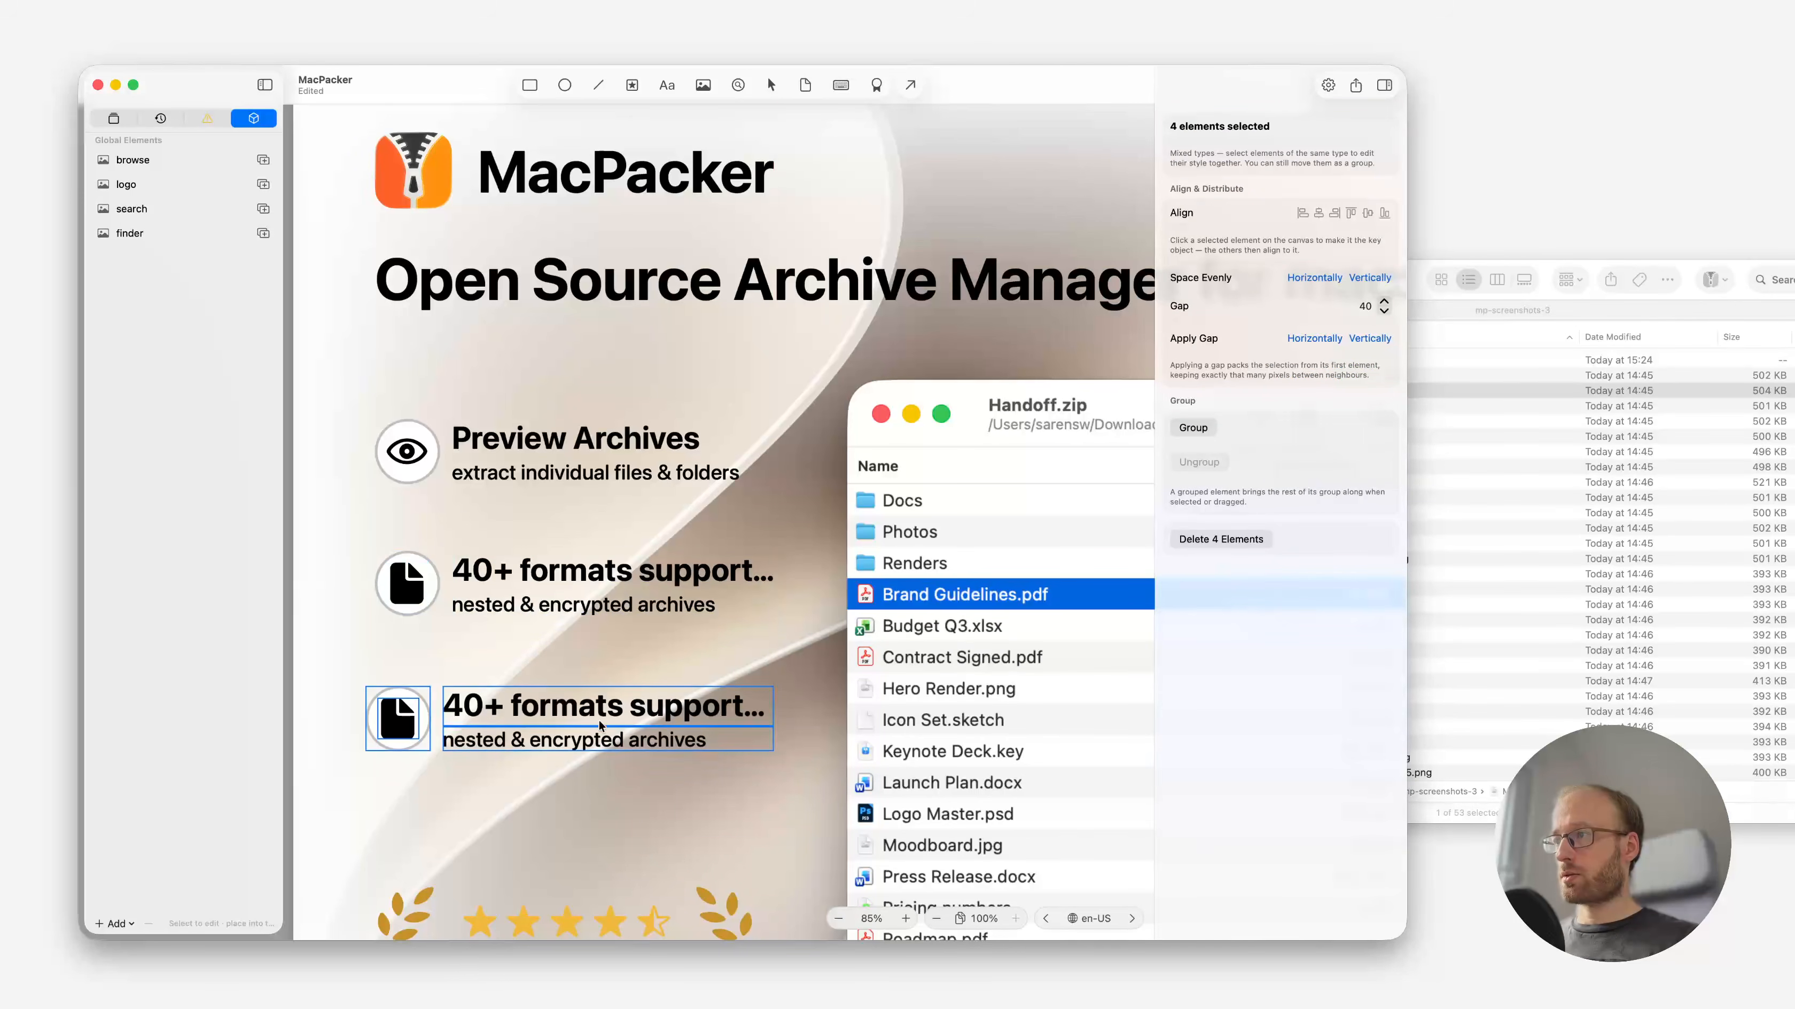
Change the English heading of the third feature block to "Create + edit ZIP files".
click(509, 718)
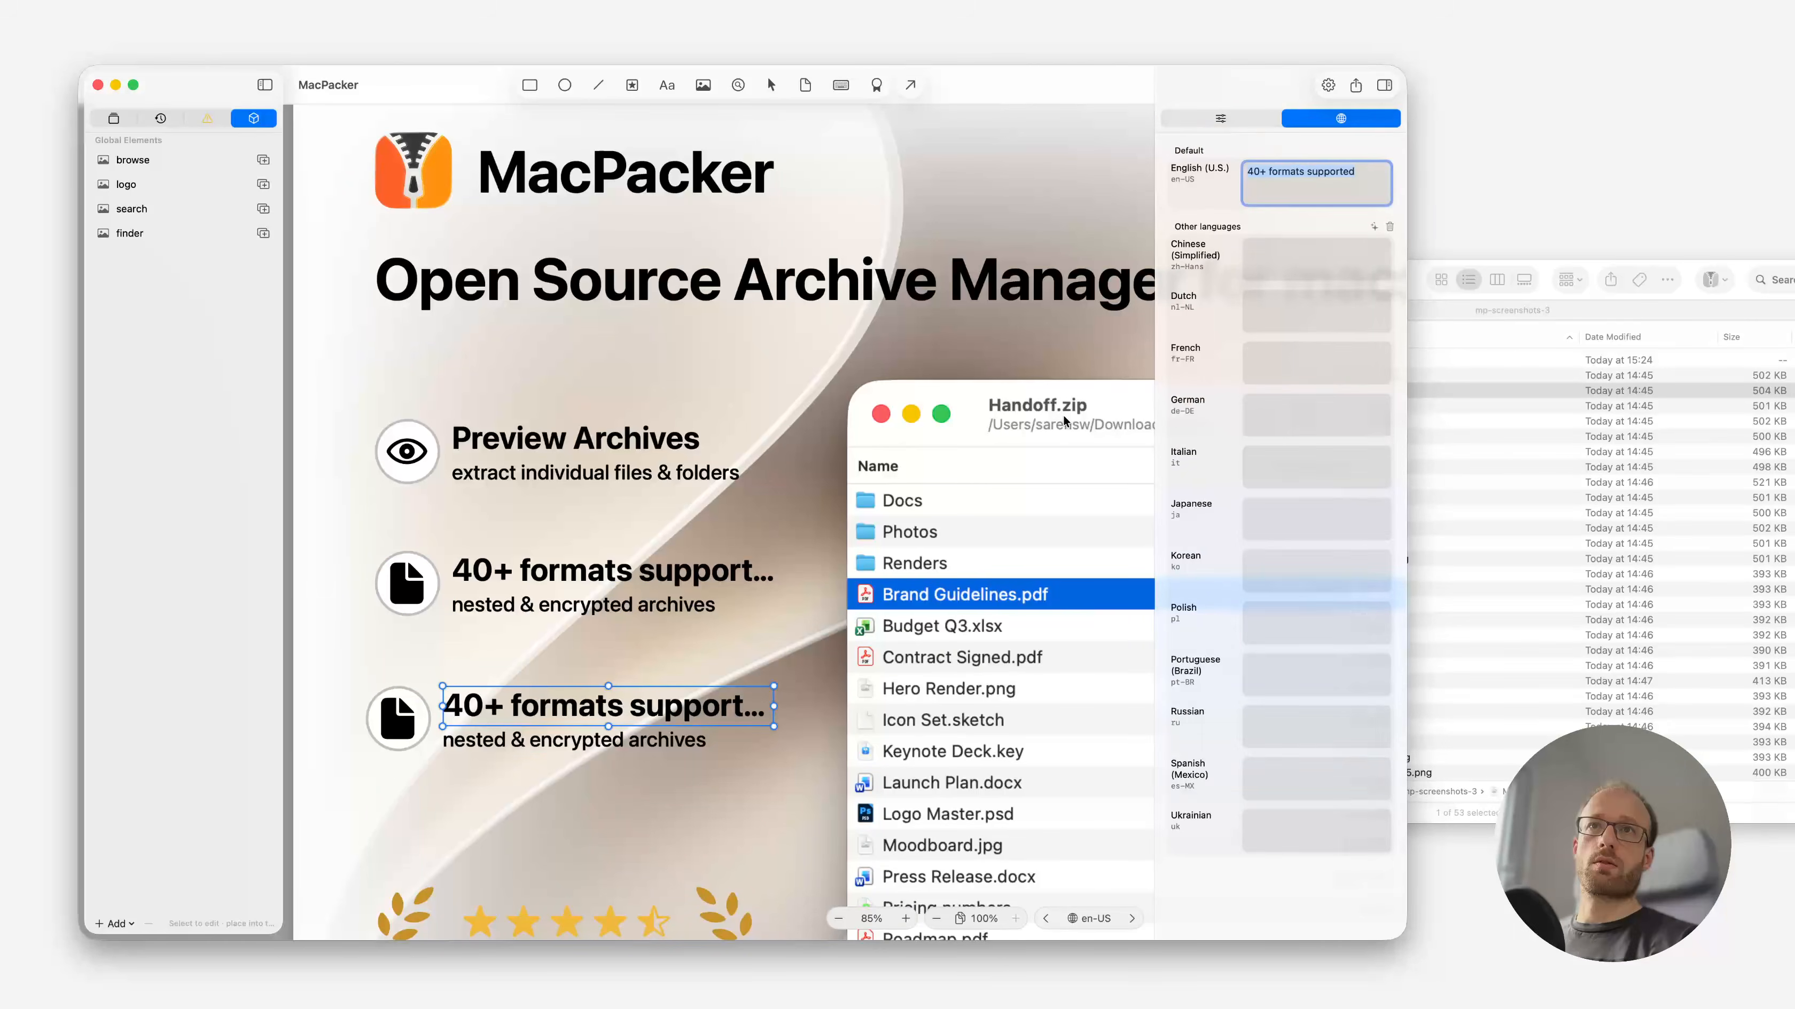
text(Crate)
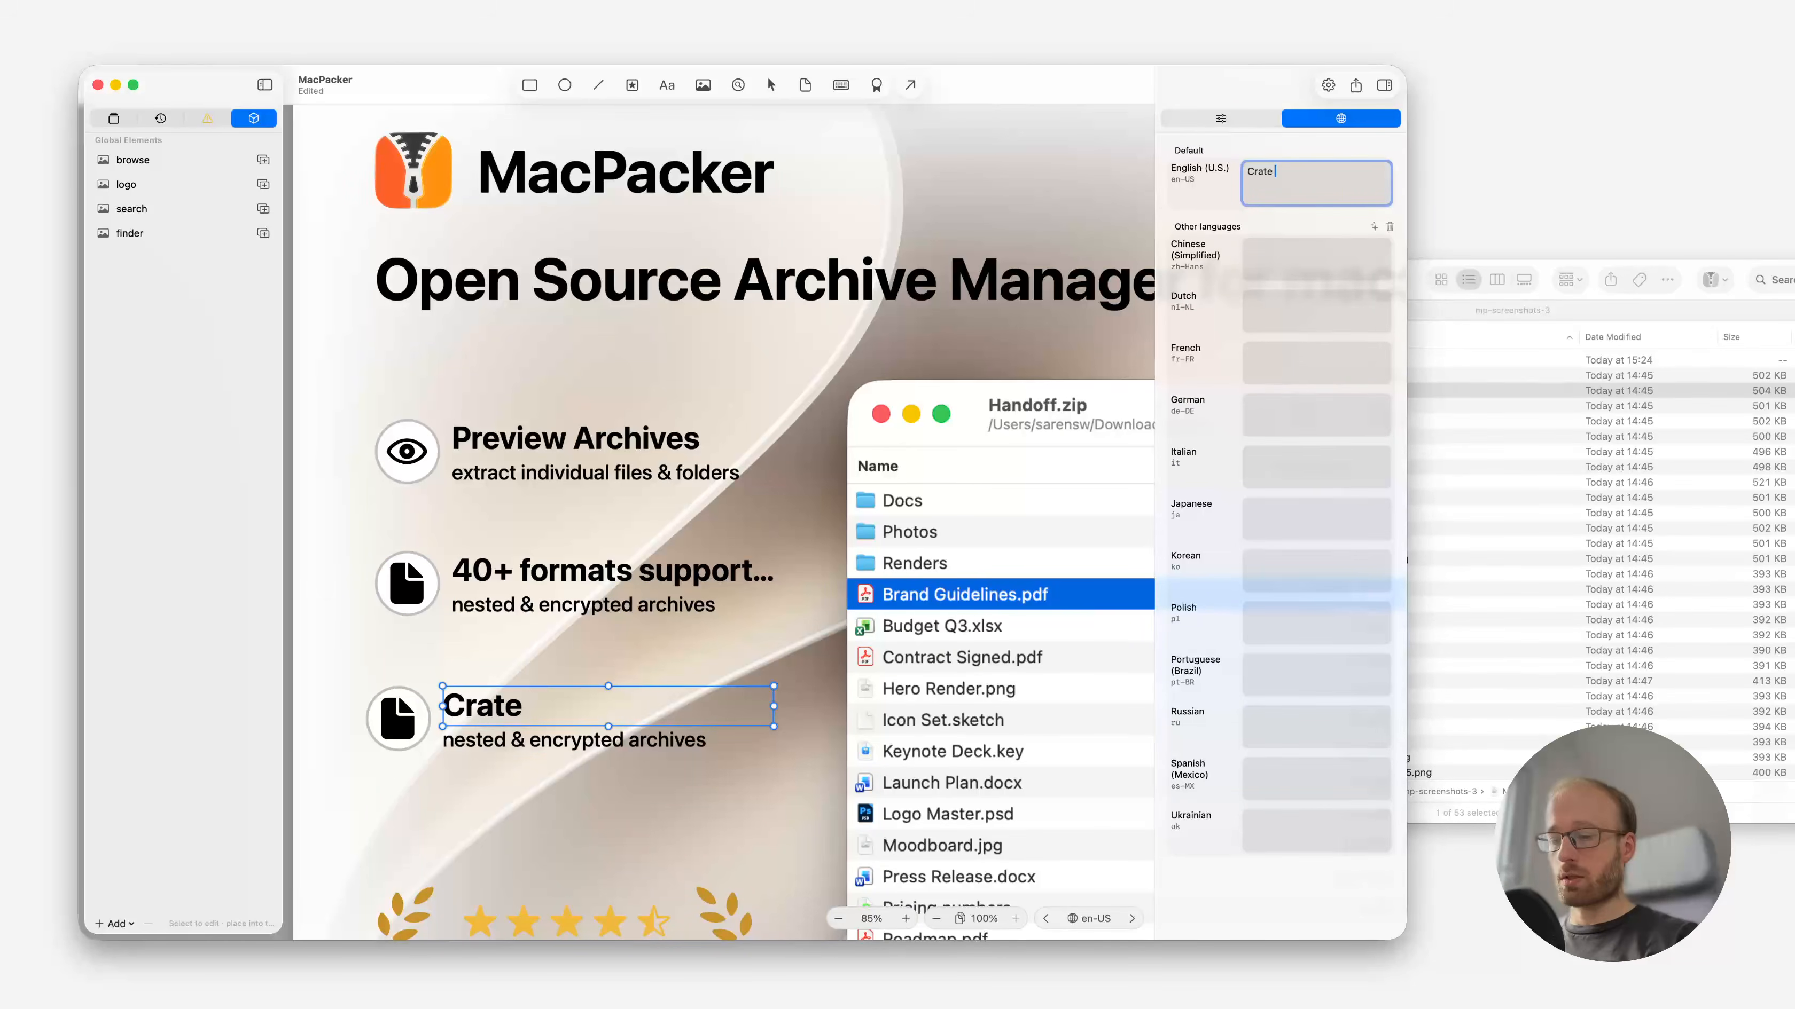
key(BackSpace)
key(BackSpace)
text(eate)
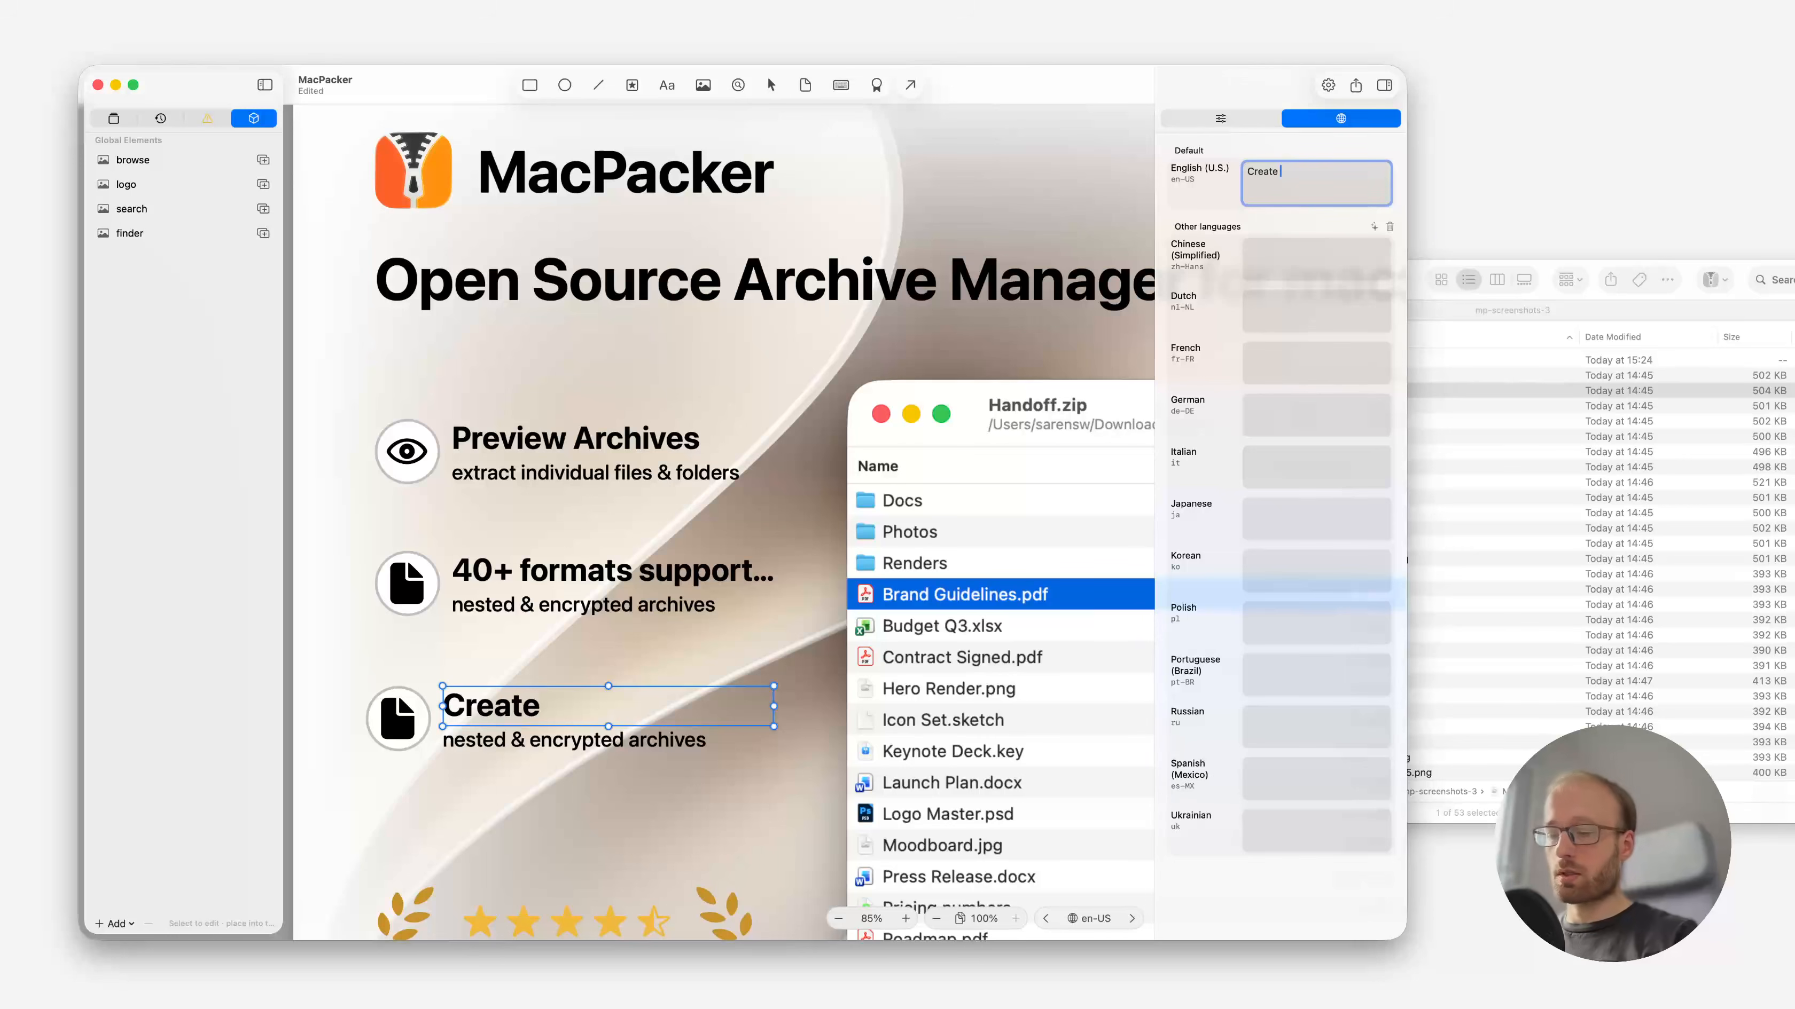
text( ++)
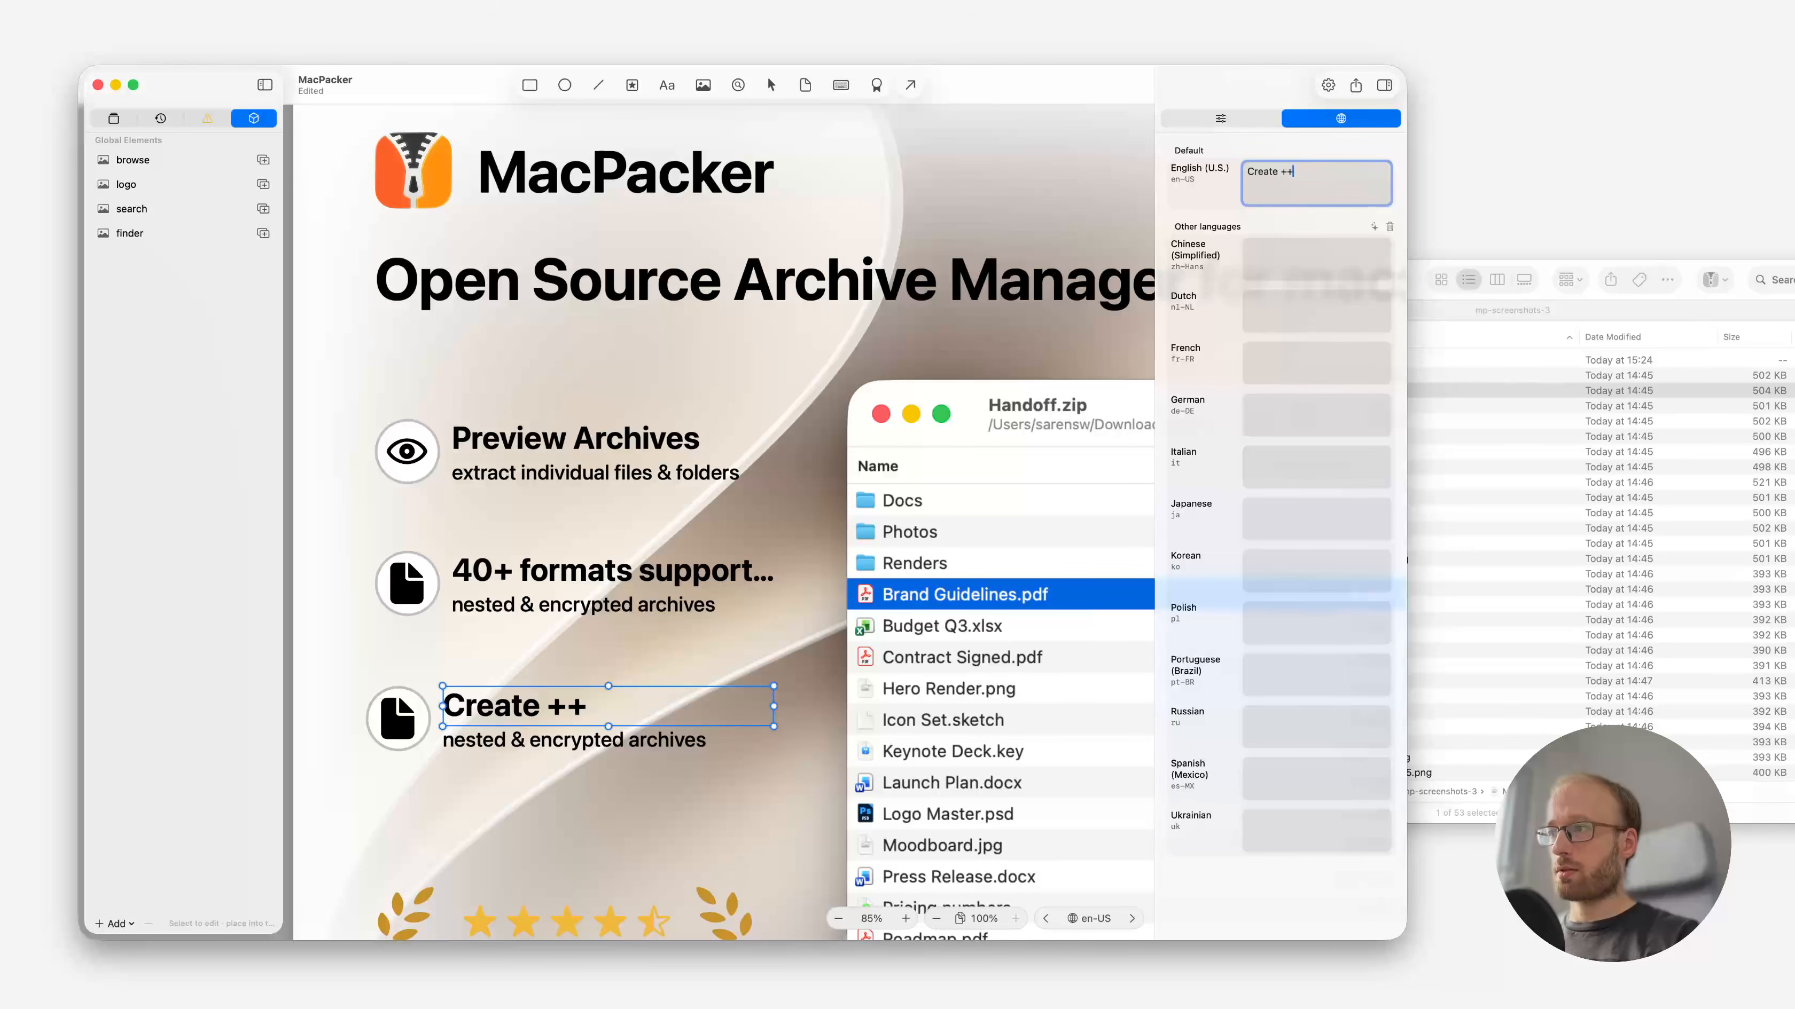
key(BackSpace)
text(Edit ZIP )
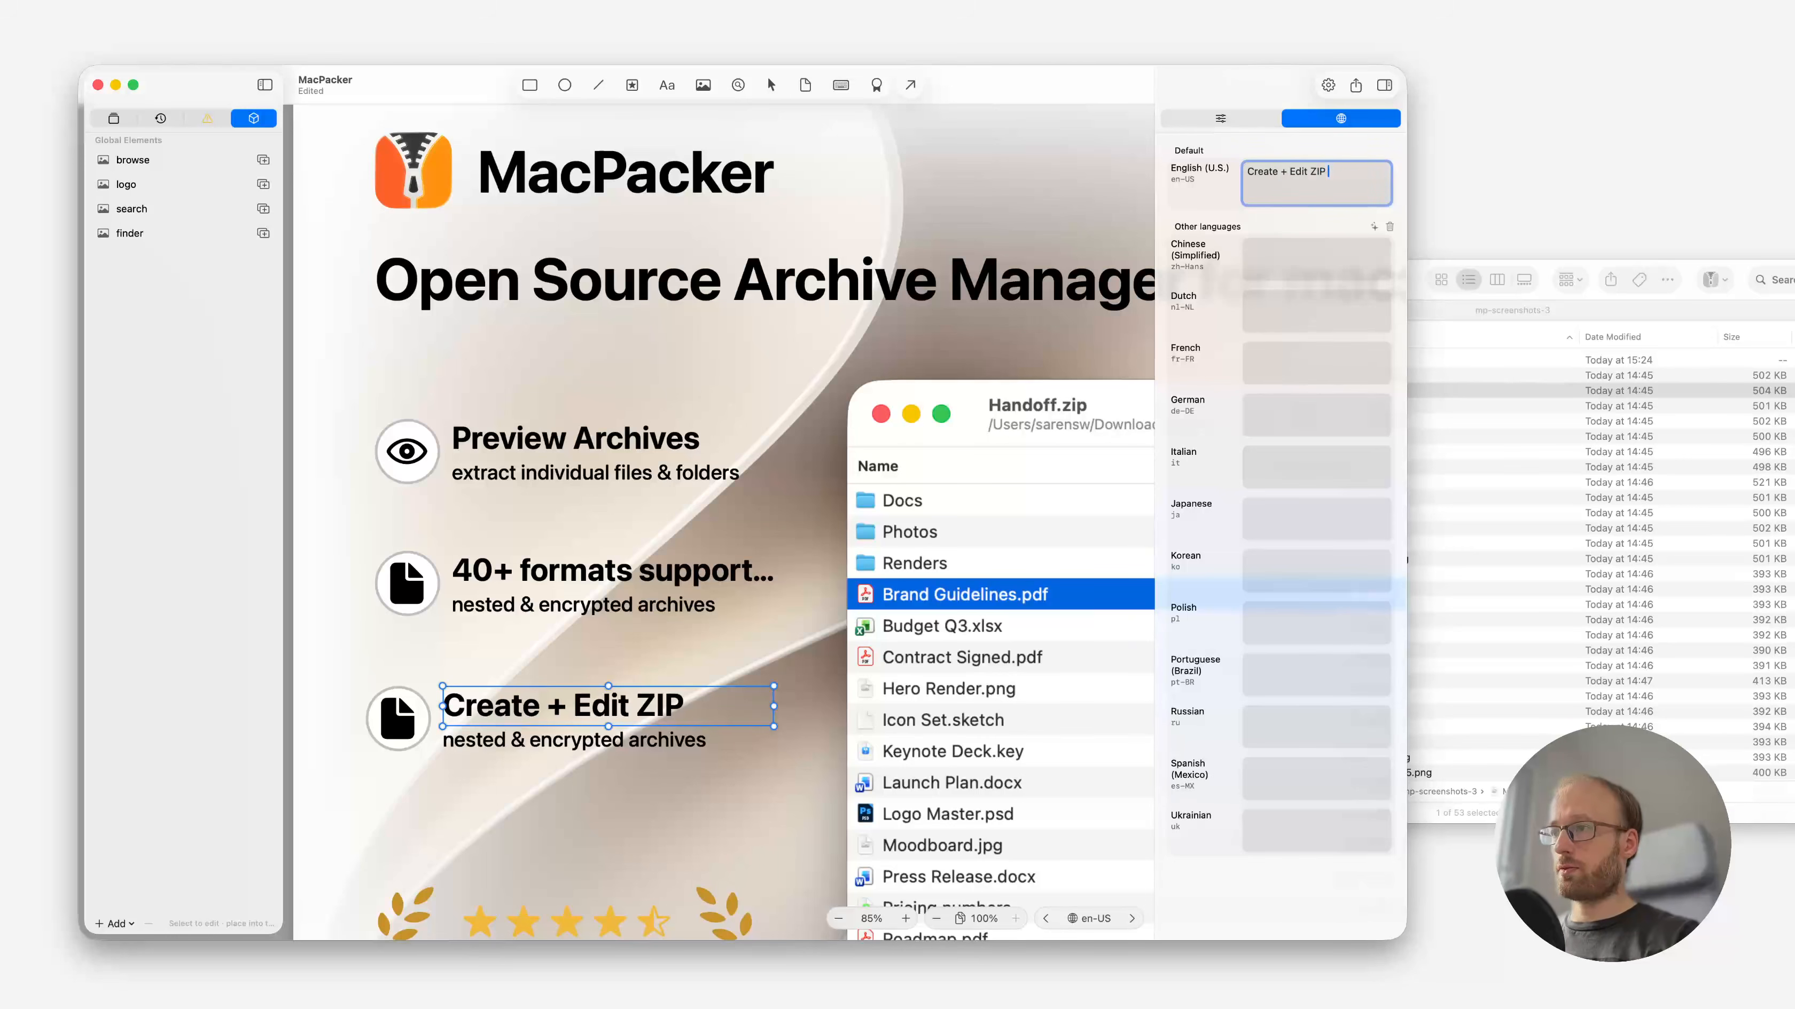
text(files)
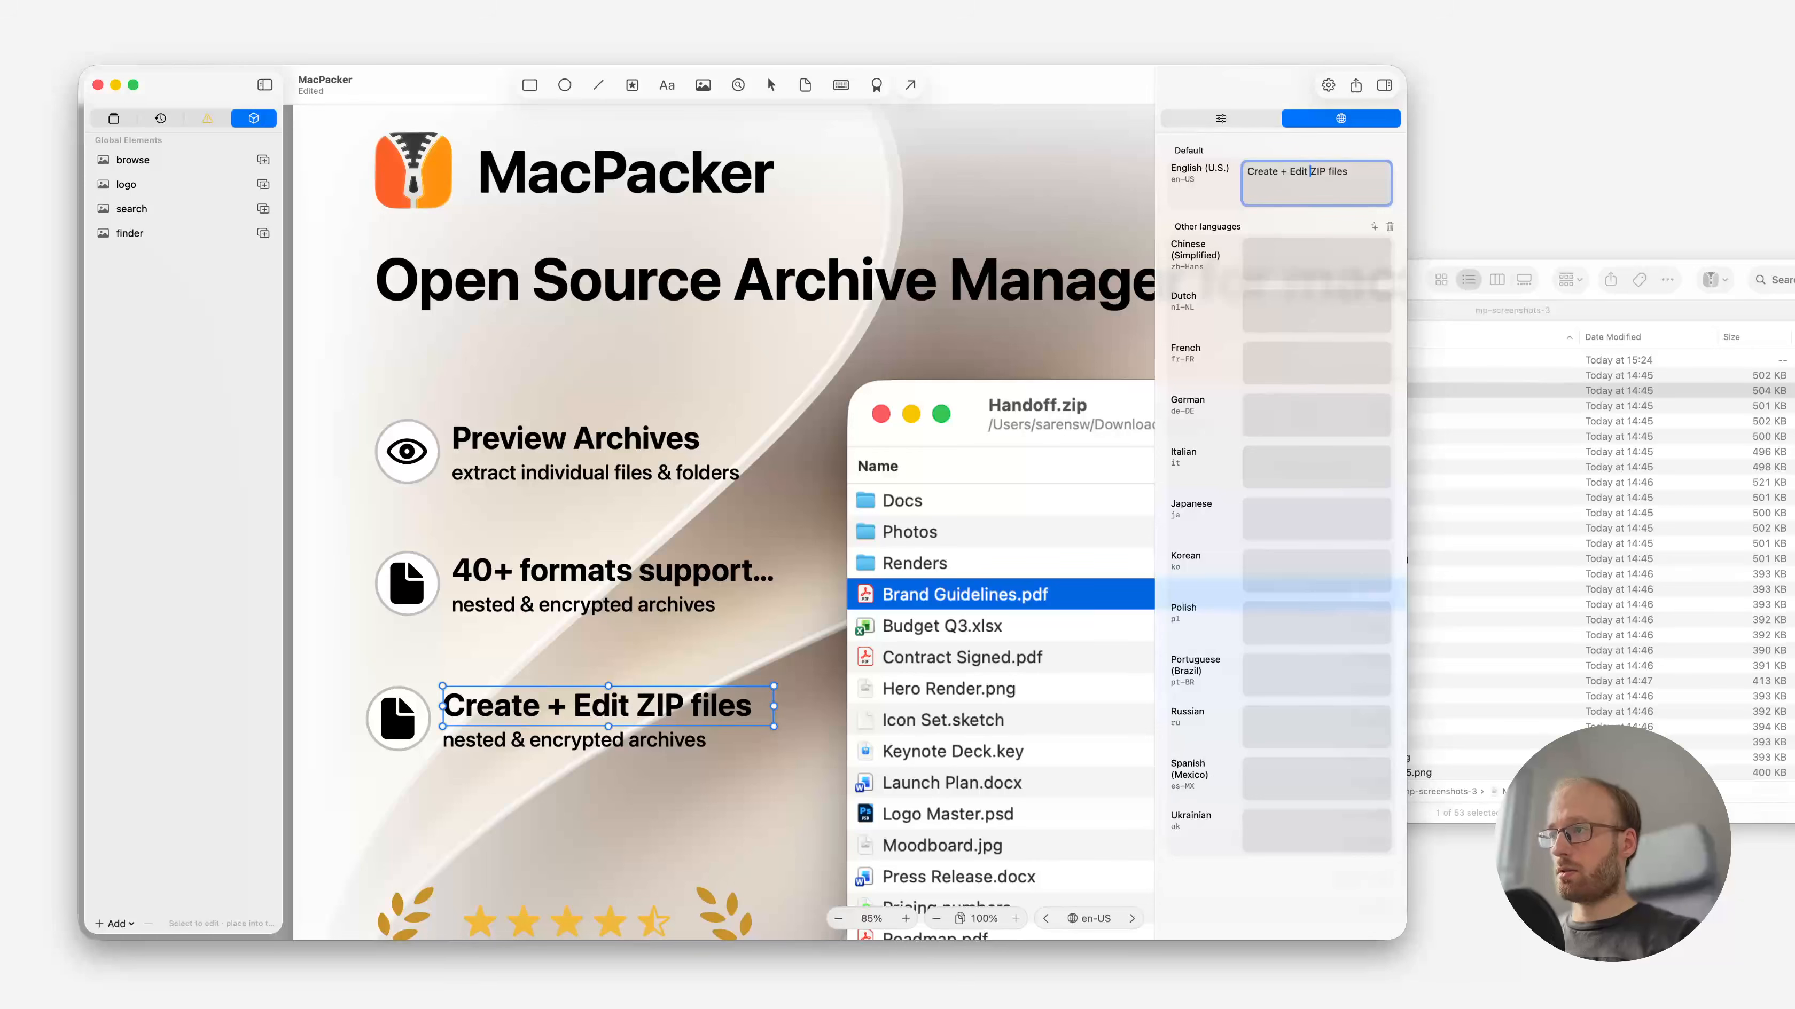
key(BackSpace)
key(BackSpace)
key(BackSpace)
key(BackSpace)
key(BackSpace)
text(e)
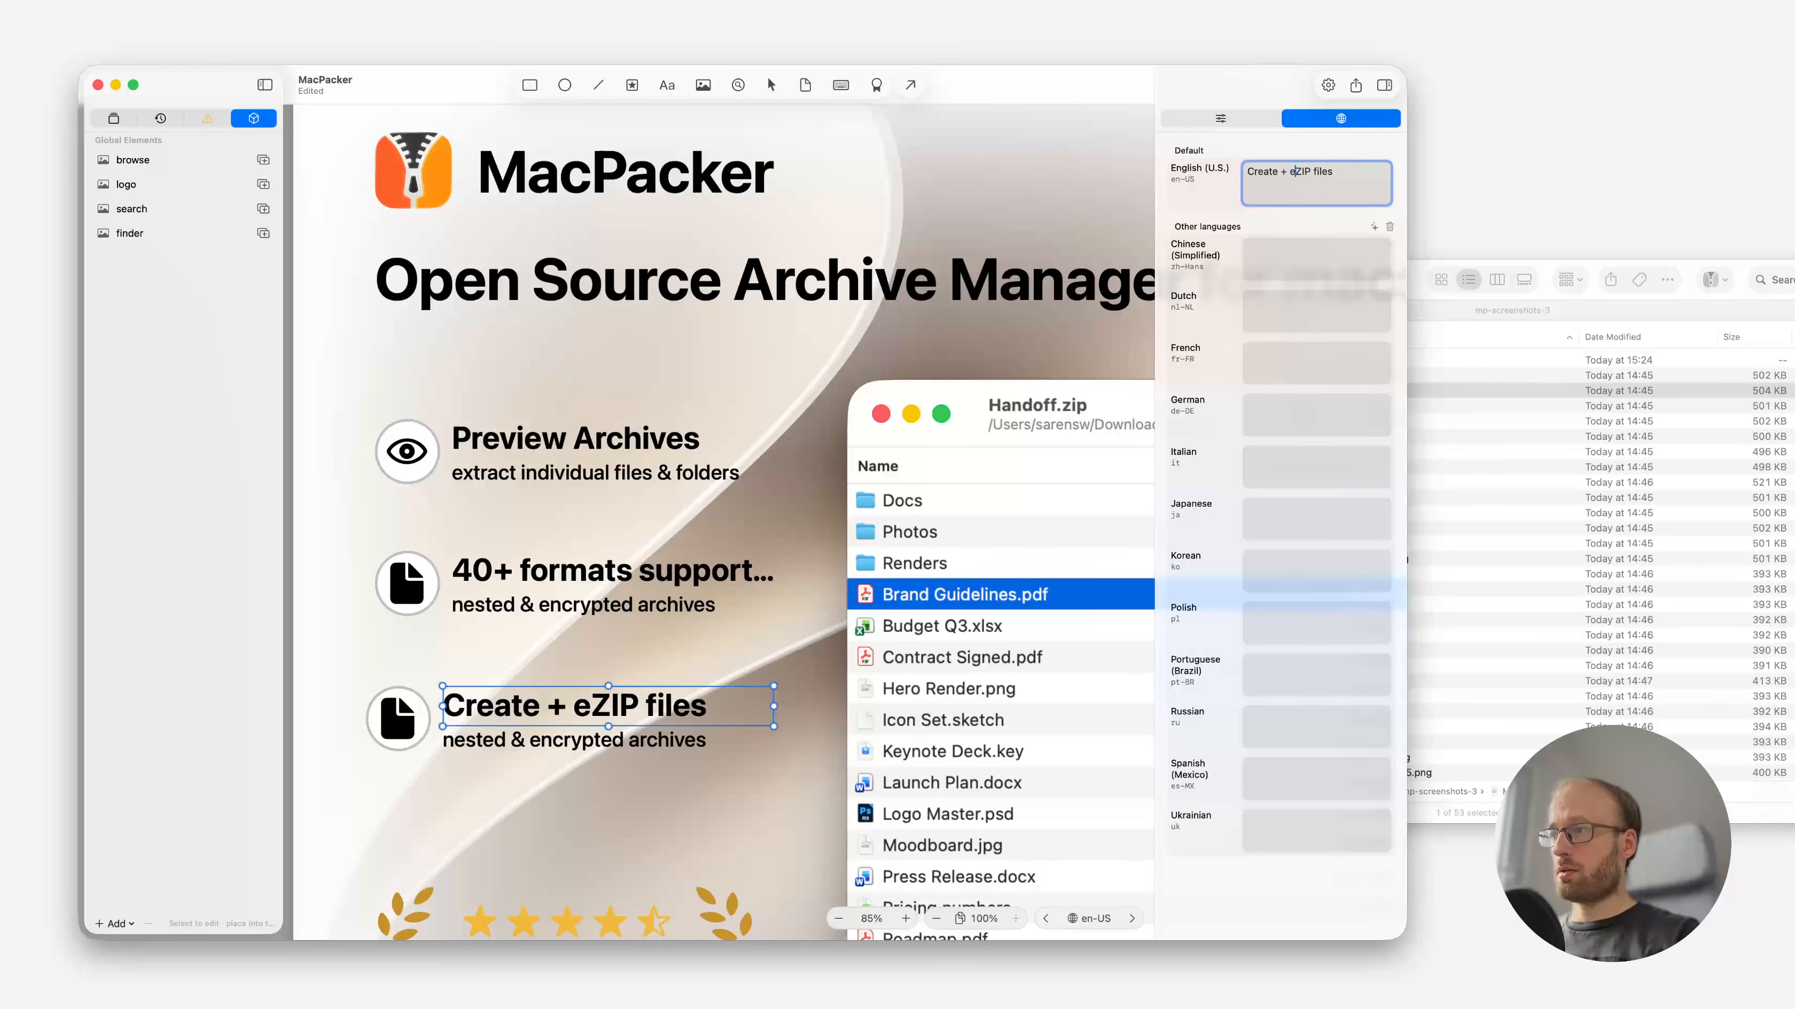
text(dit)
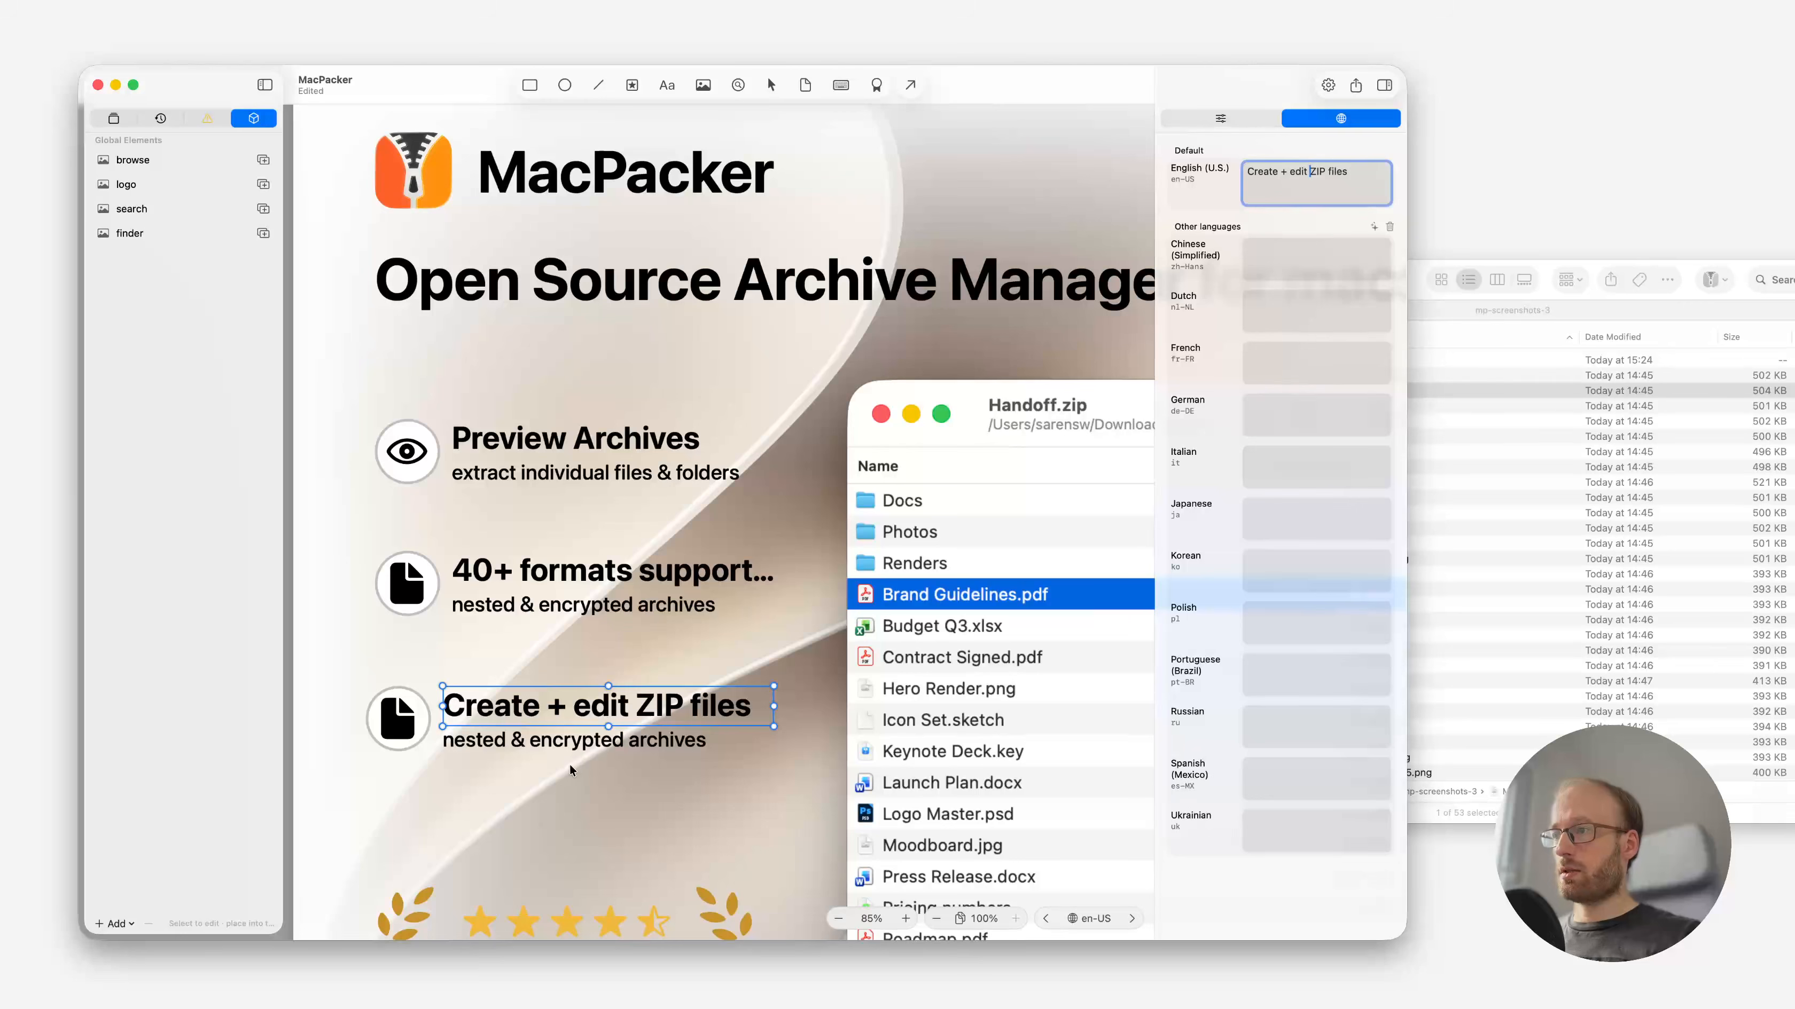
Change the English subtitle of the third feature block to "Support for more formats coming soon".
click(574, 749)
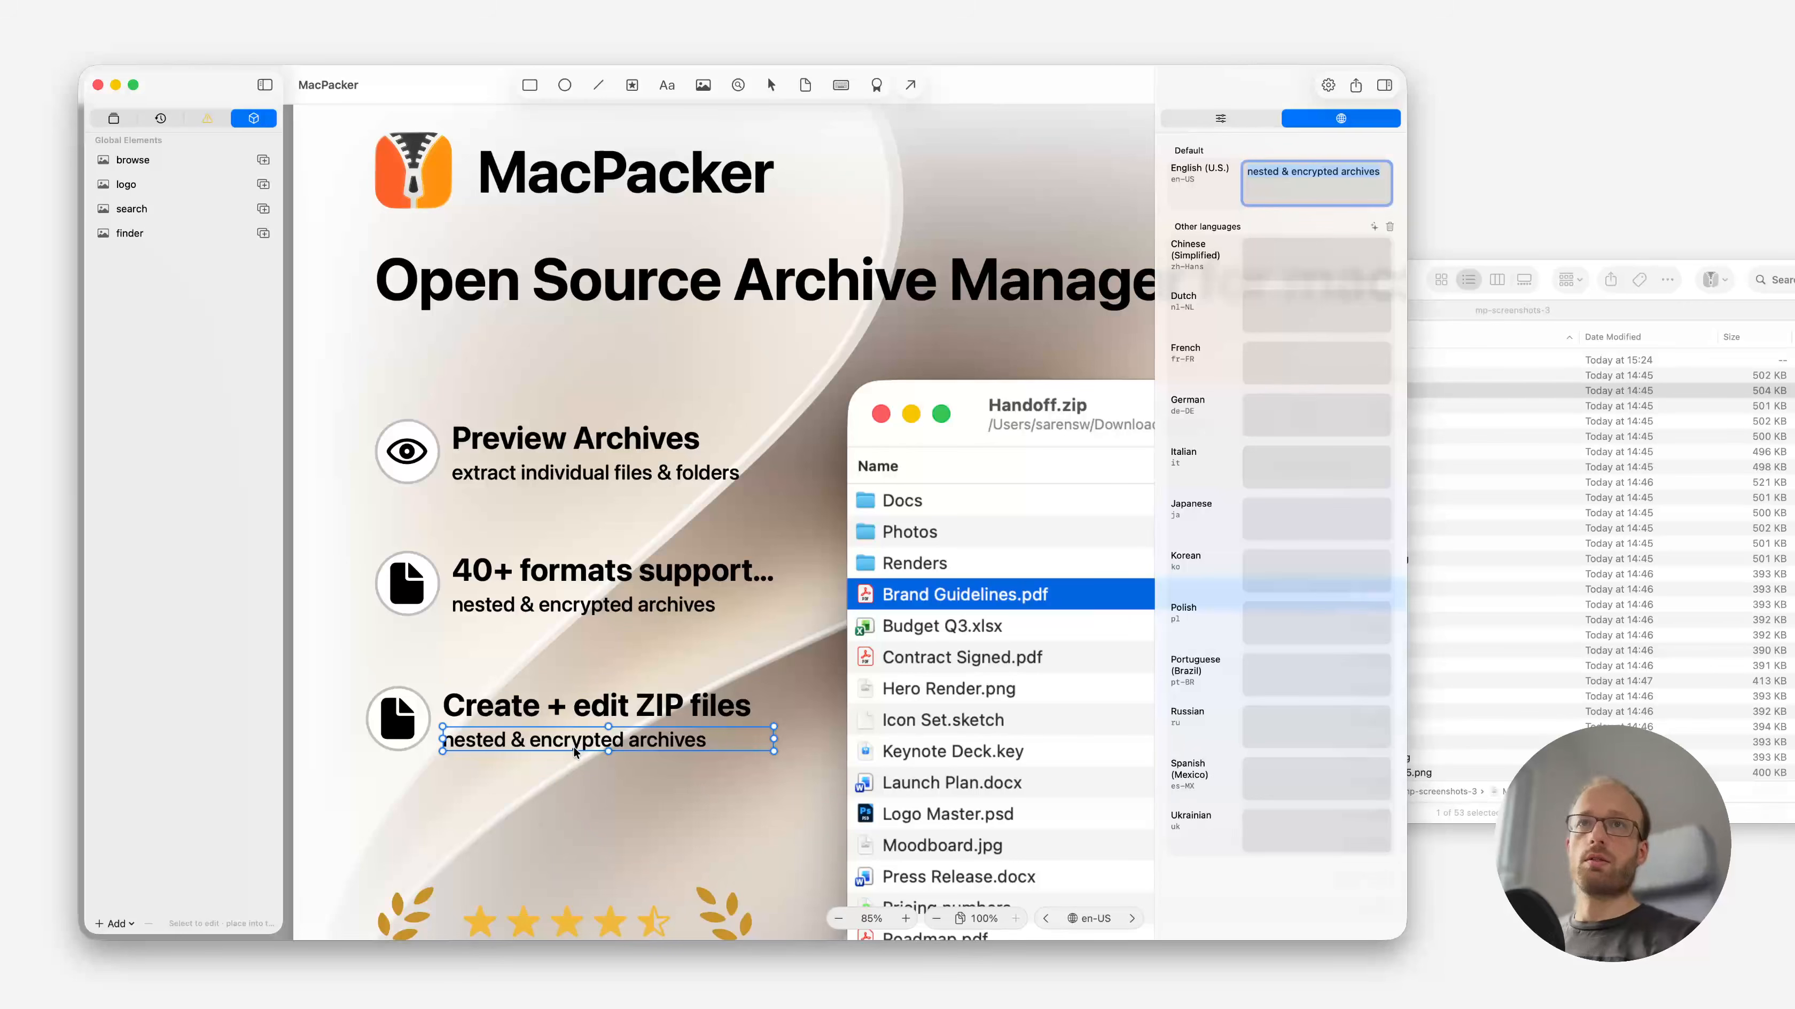
key(super+a)
key(BackSpace)
text(Support)
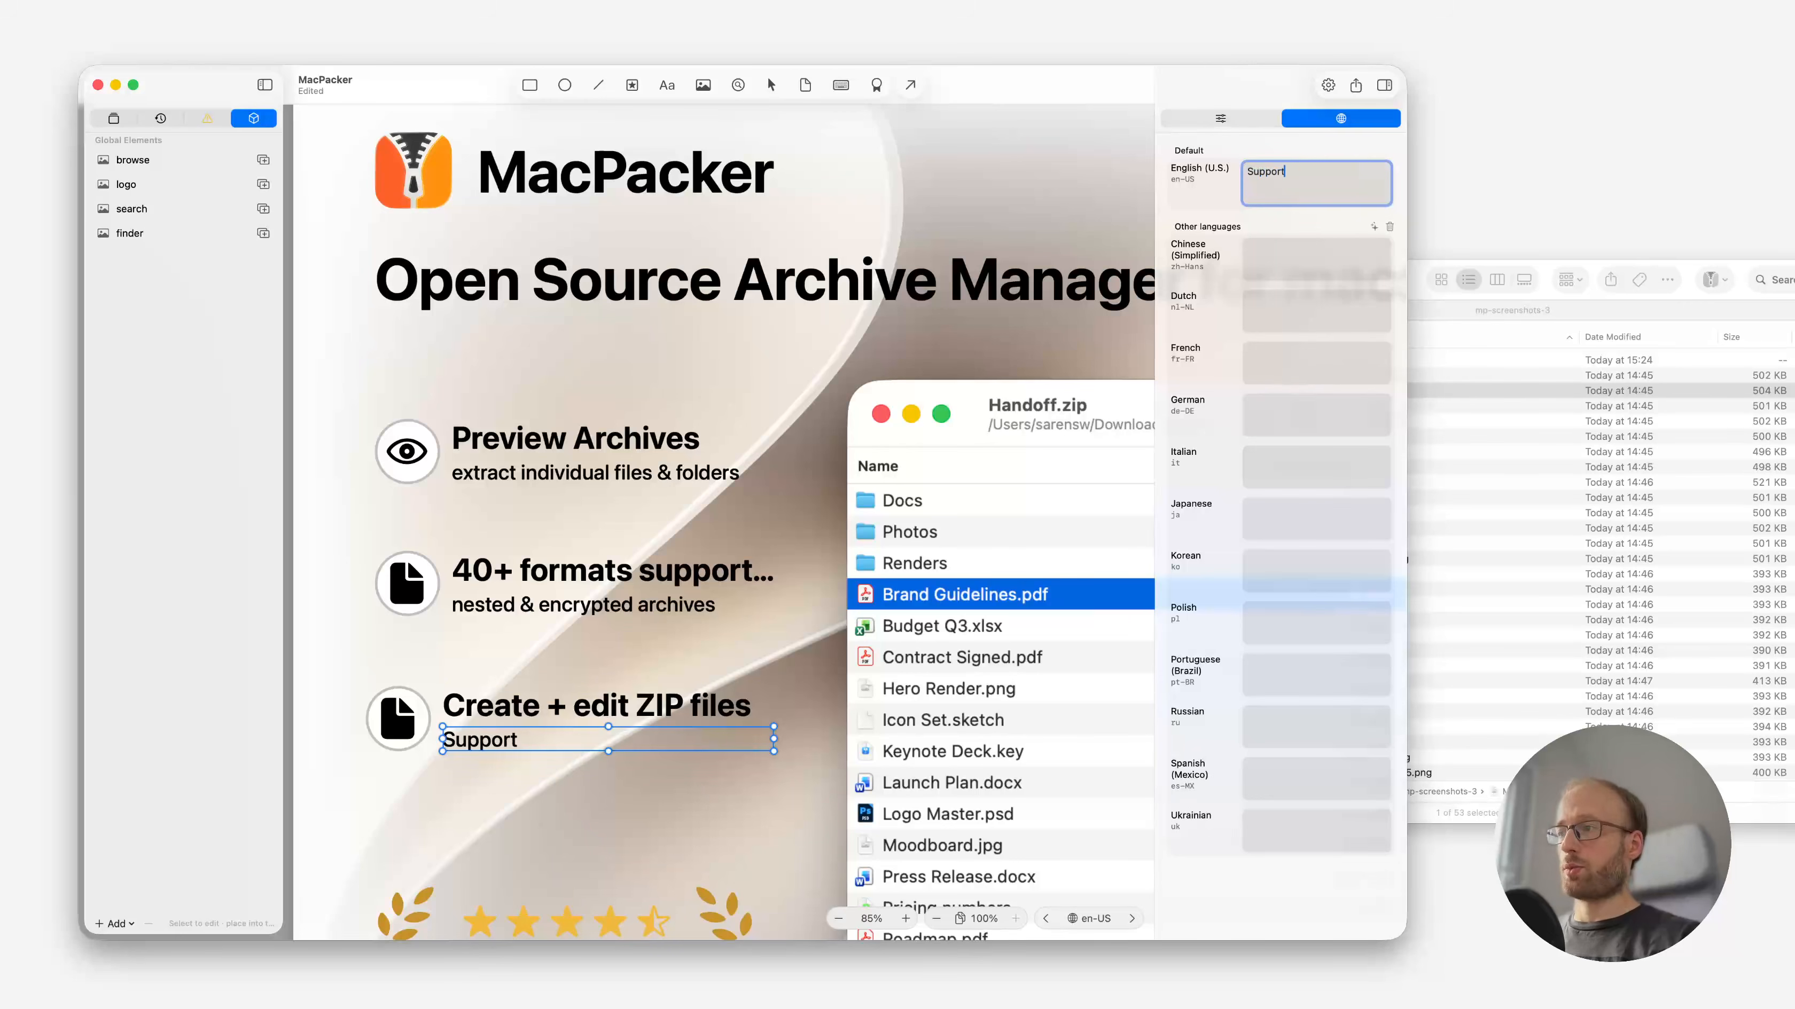
text( for more formats)
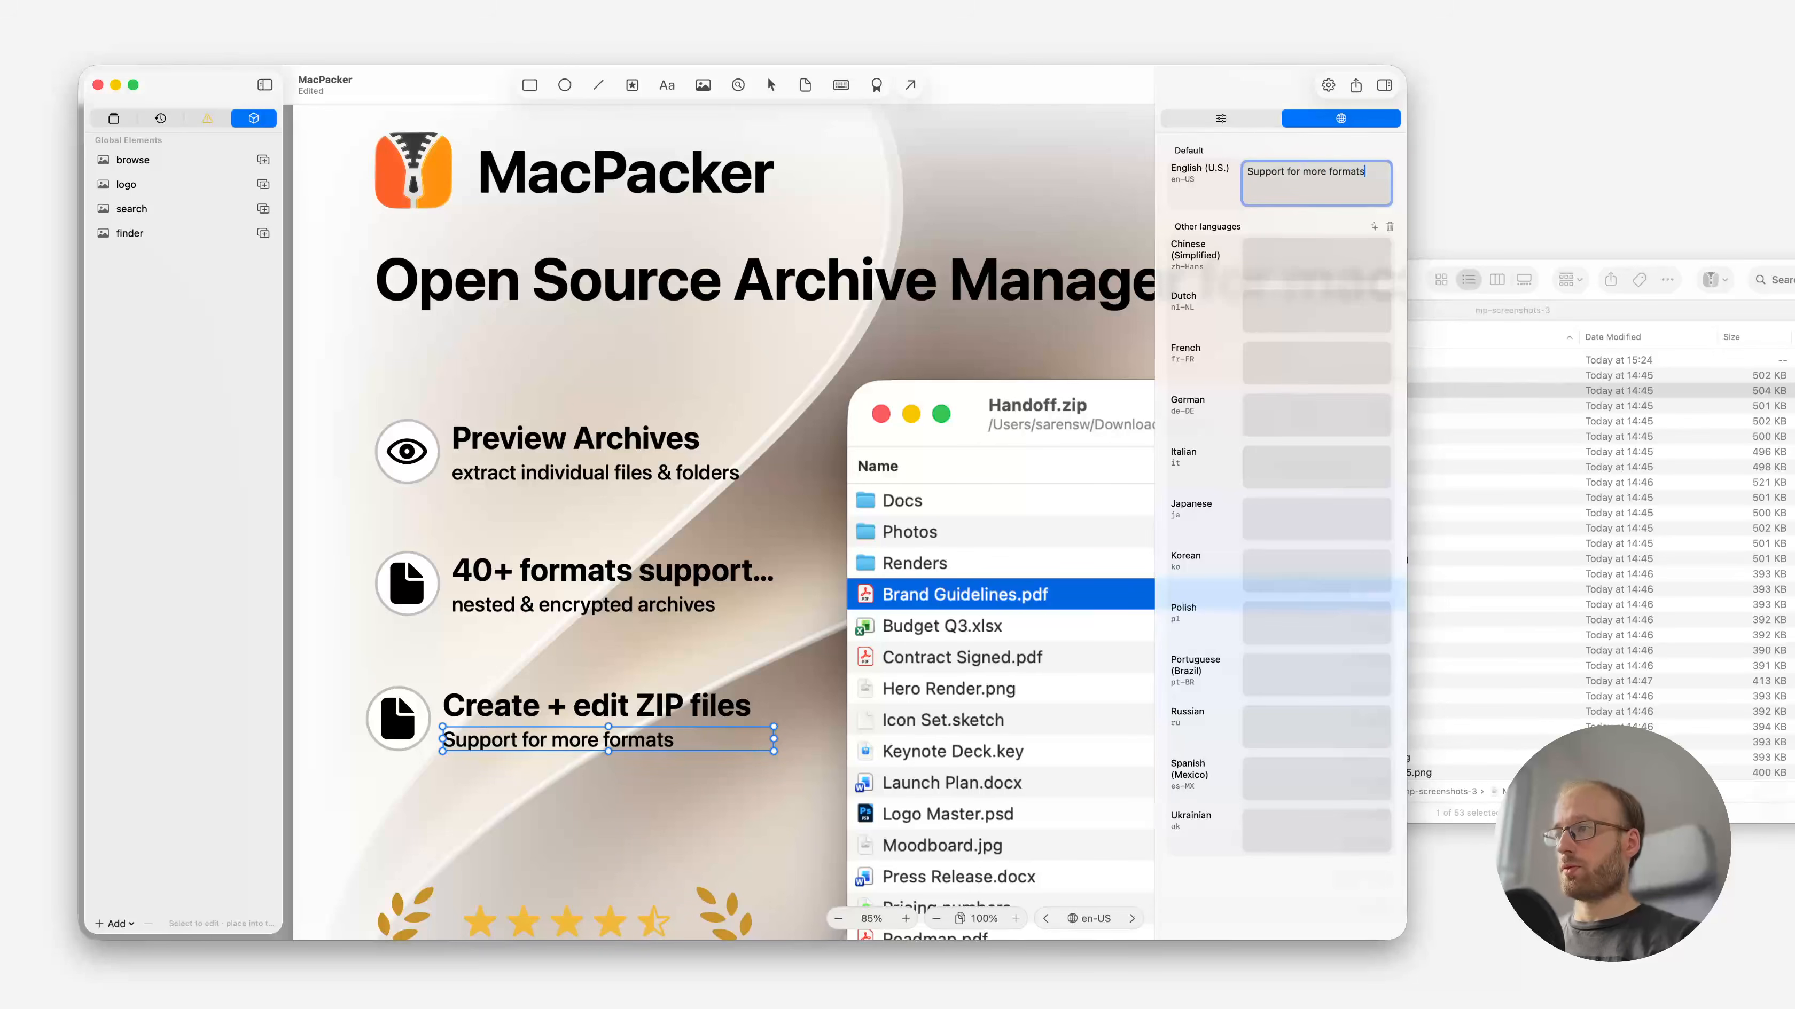
text( coming soon)
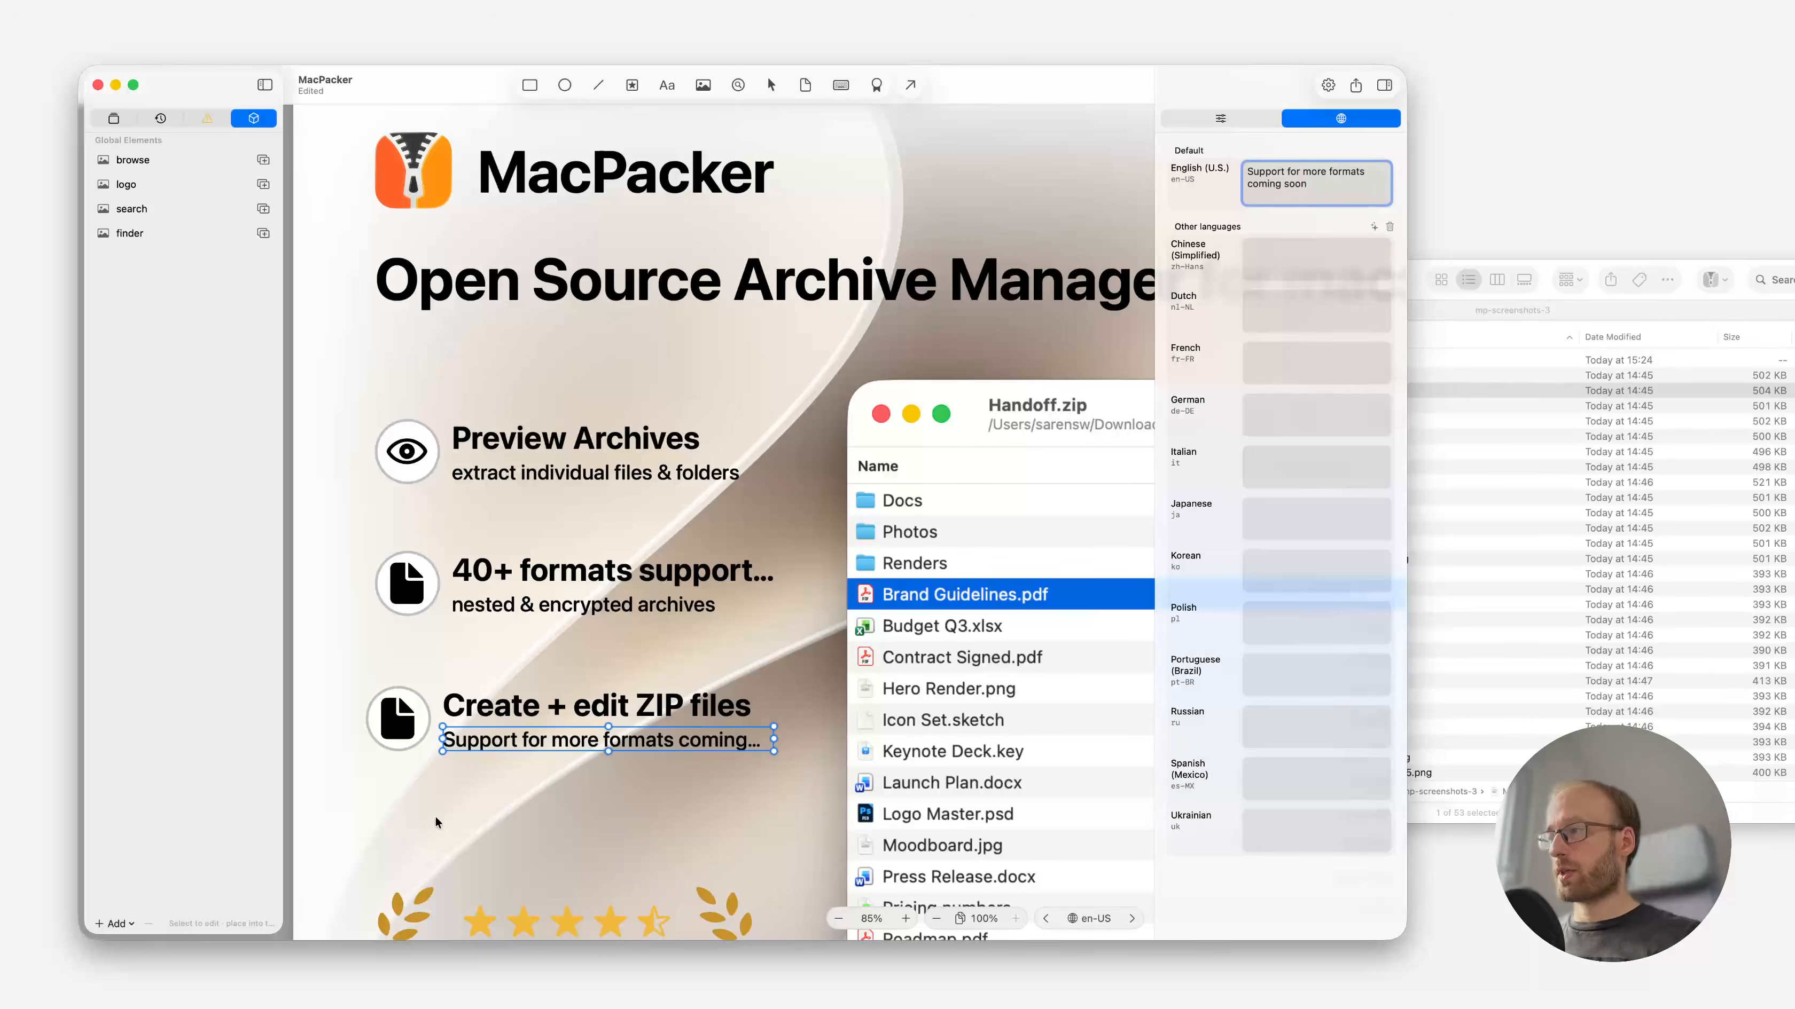
Replace the document symbol in the third feature block's circle with the "pencil" symbol.
click(403, 733)
click(403, 727)
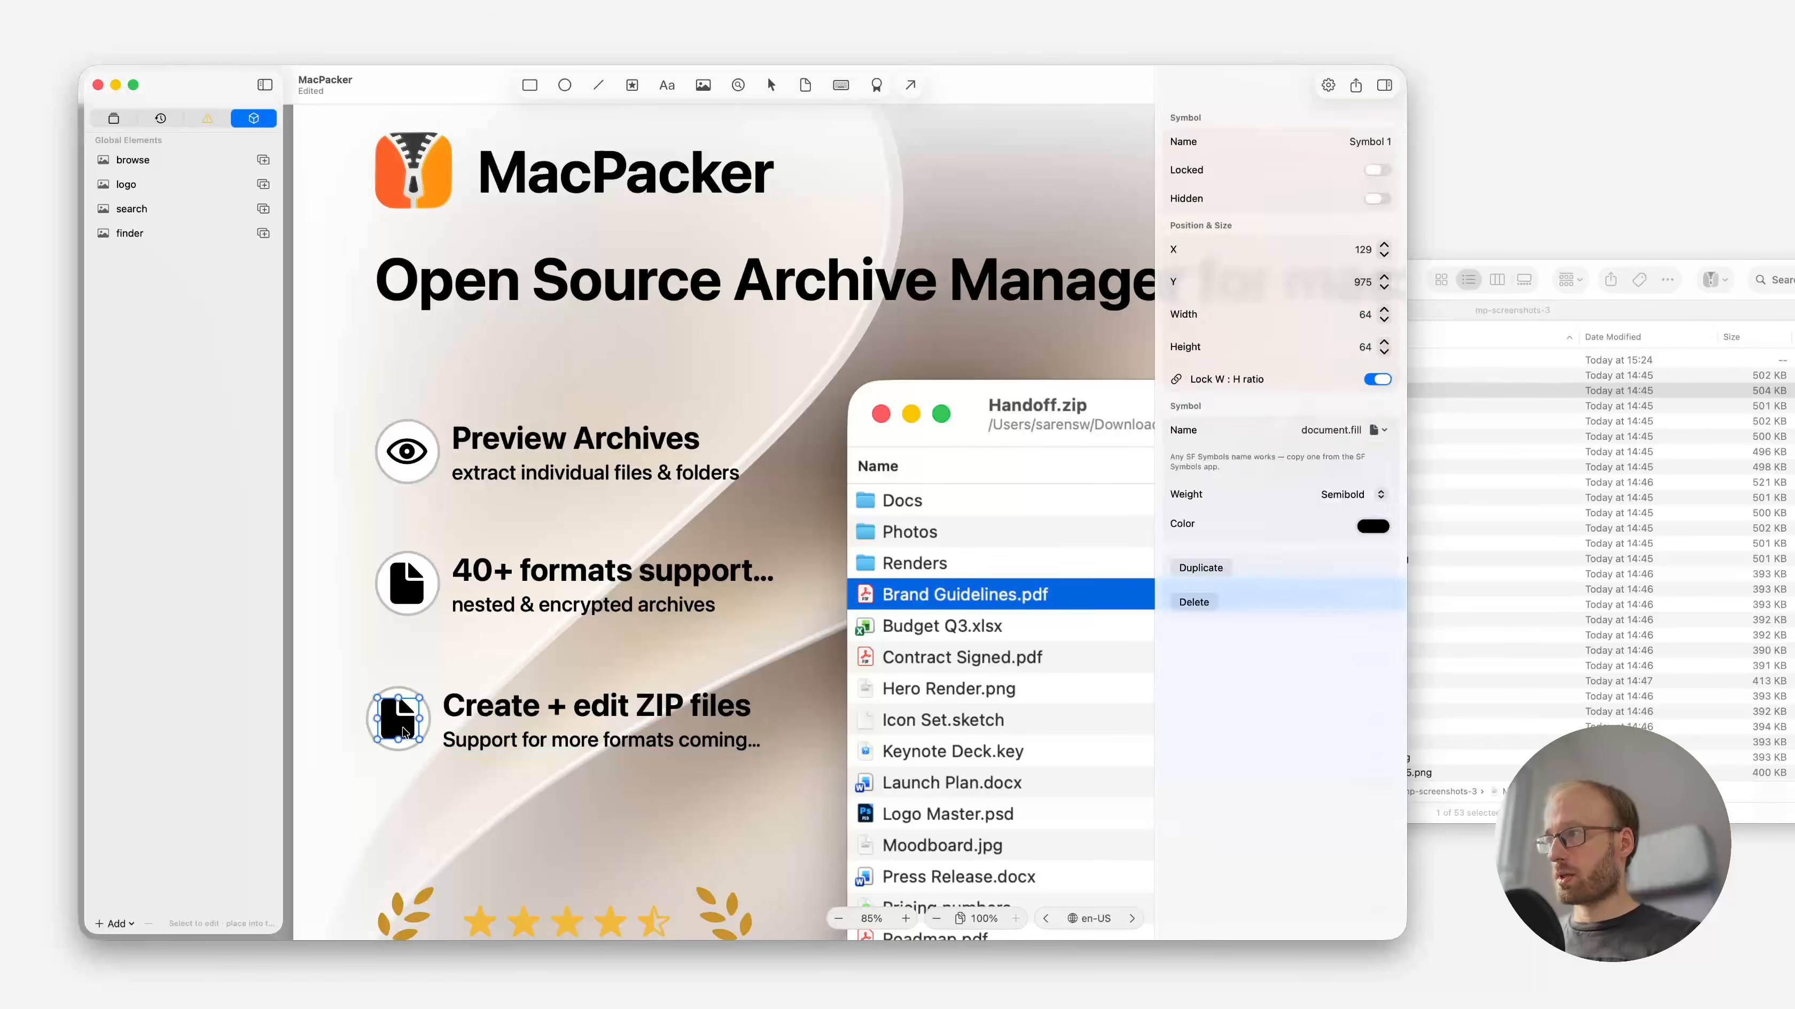
click(1341, 434)
text(pe)
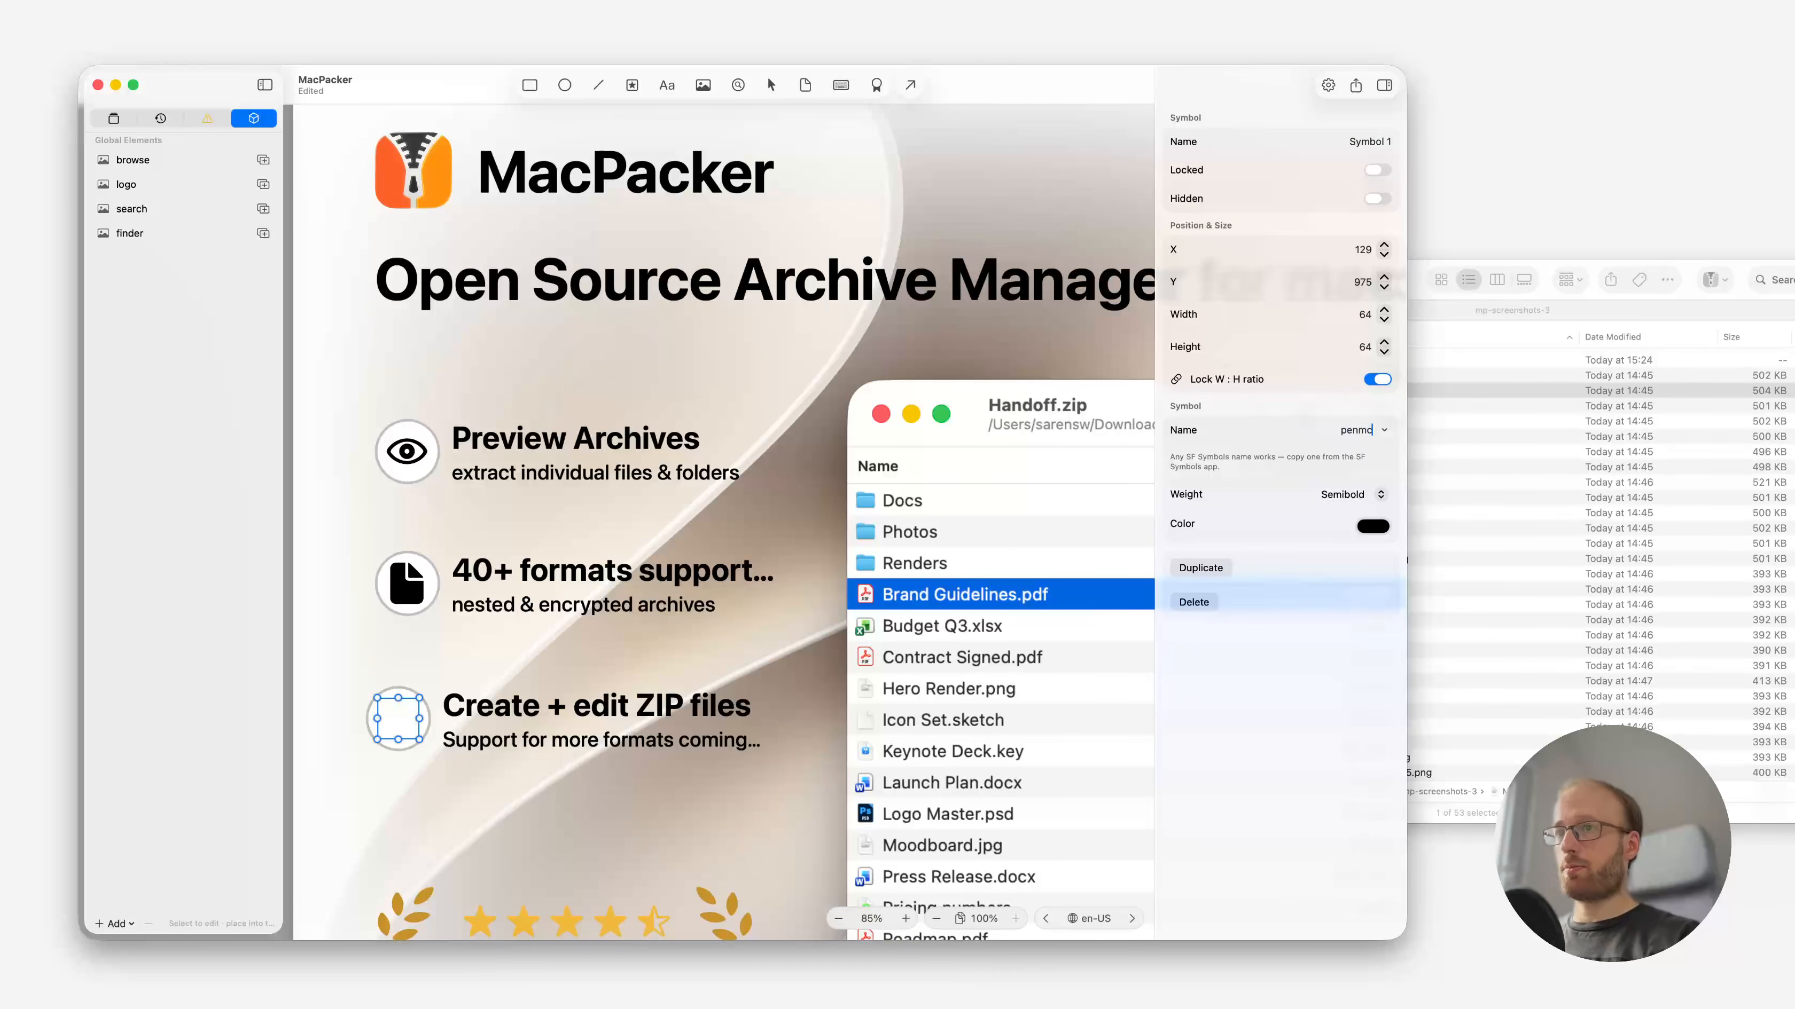
text(ncil)
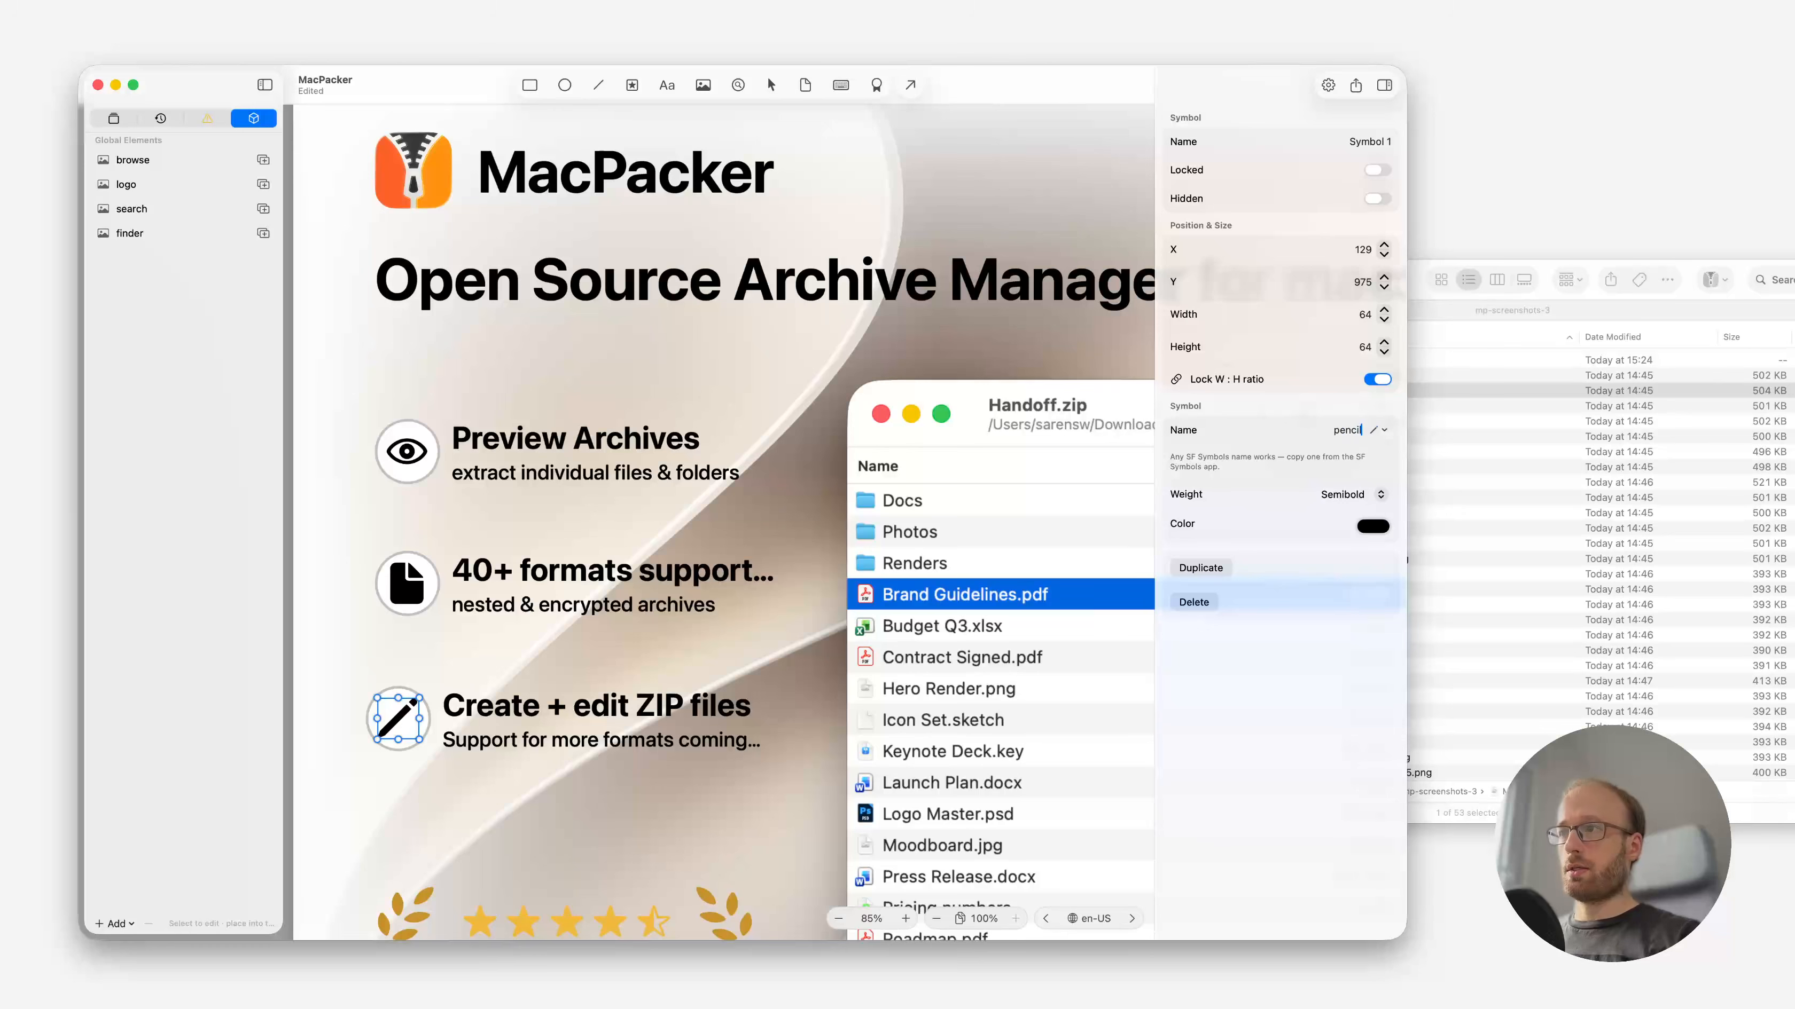
click(646, 799)
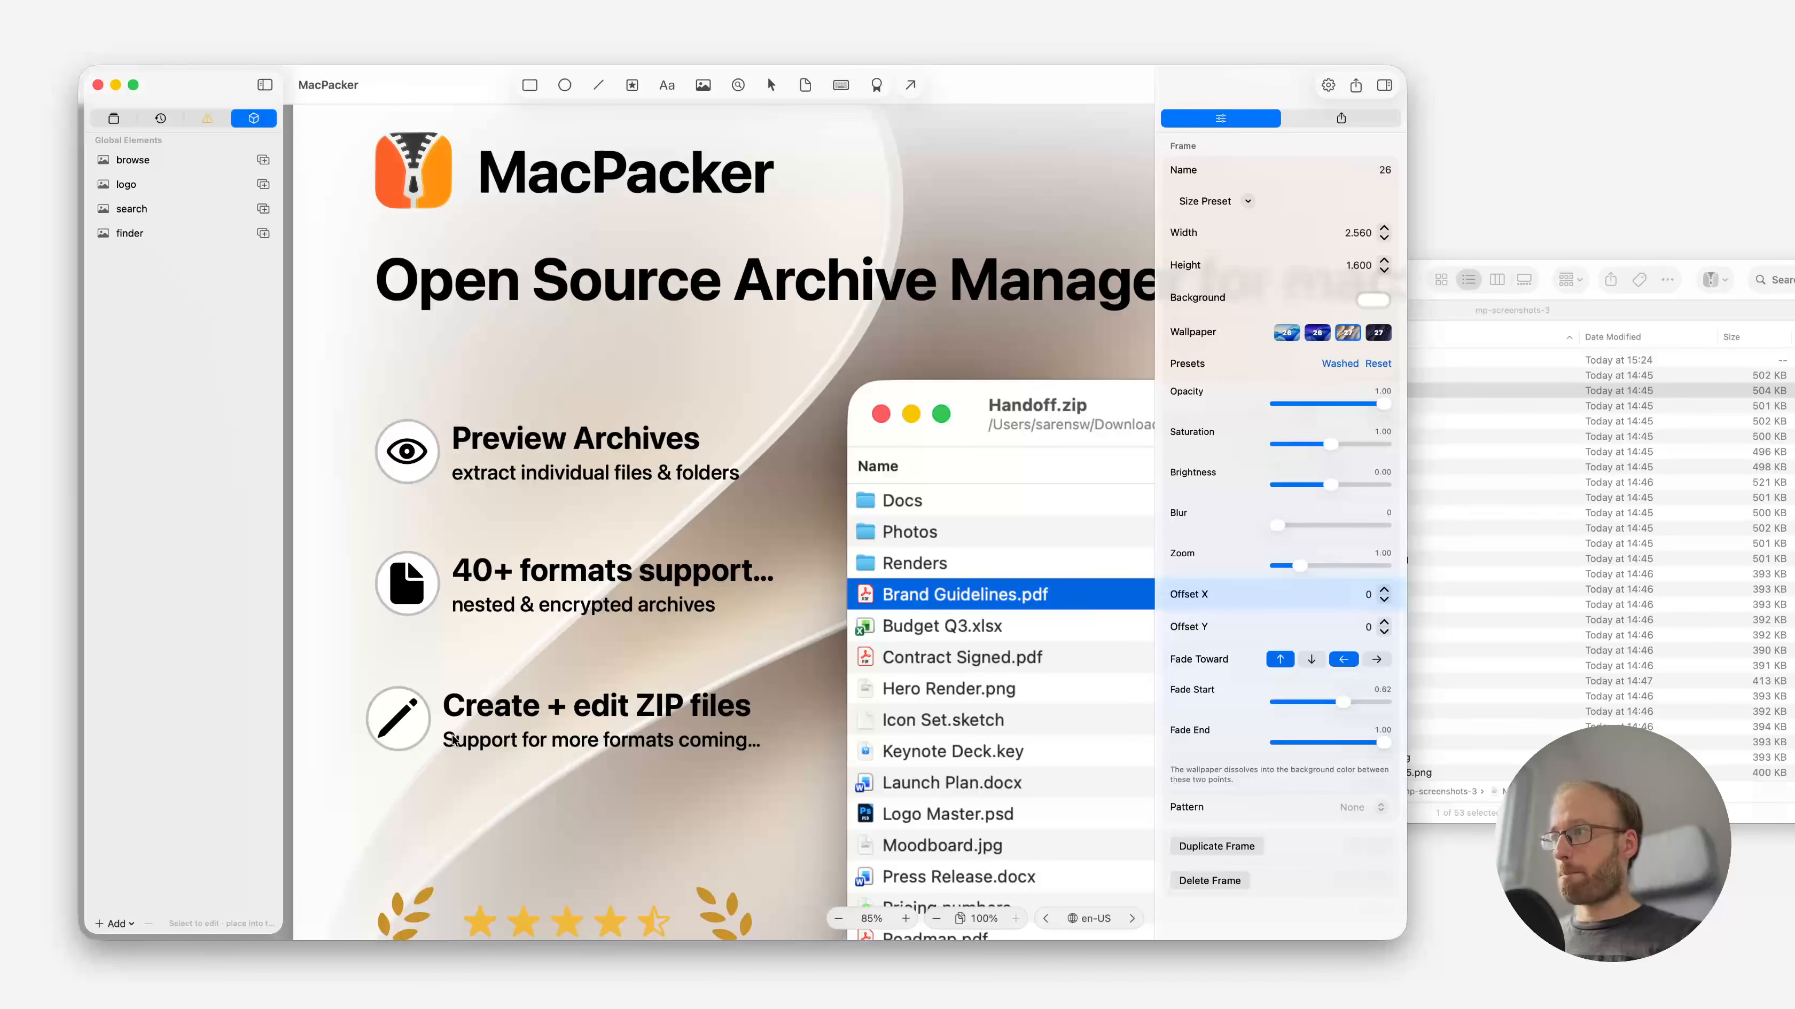
Group the circle, symbol, heading and subtitle of each of the three feature blocks into its own group.
drag(365, 782, 645, 666)
click(122, 116)
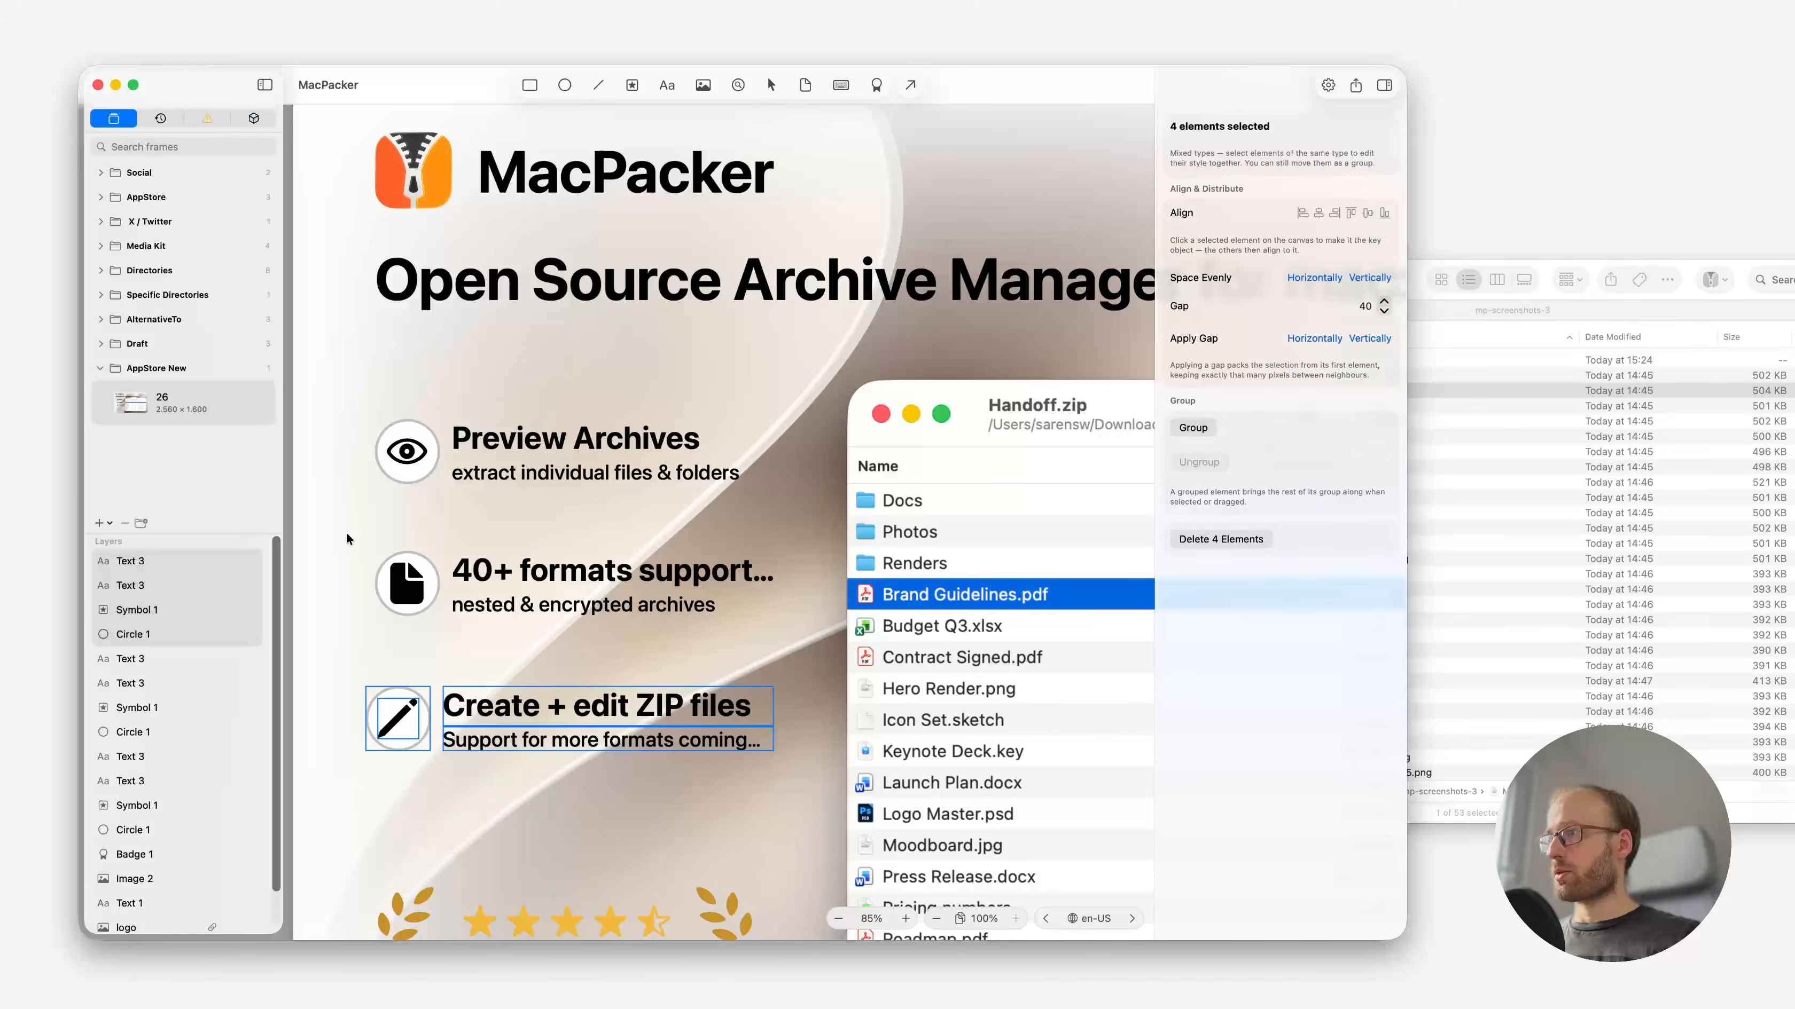
key(super+g)
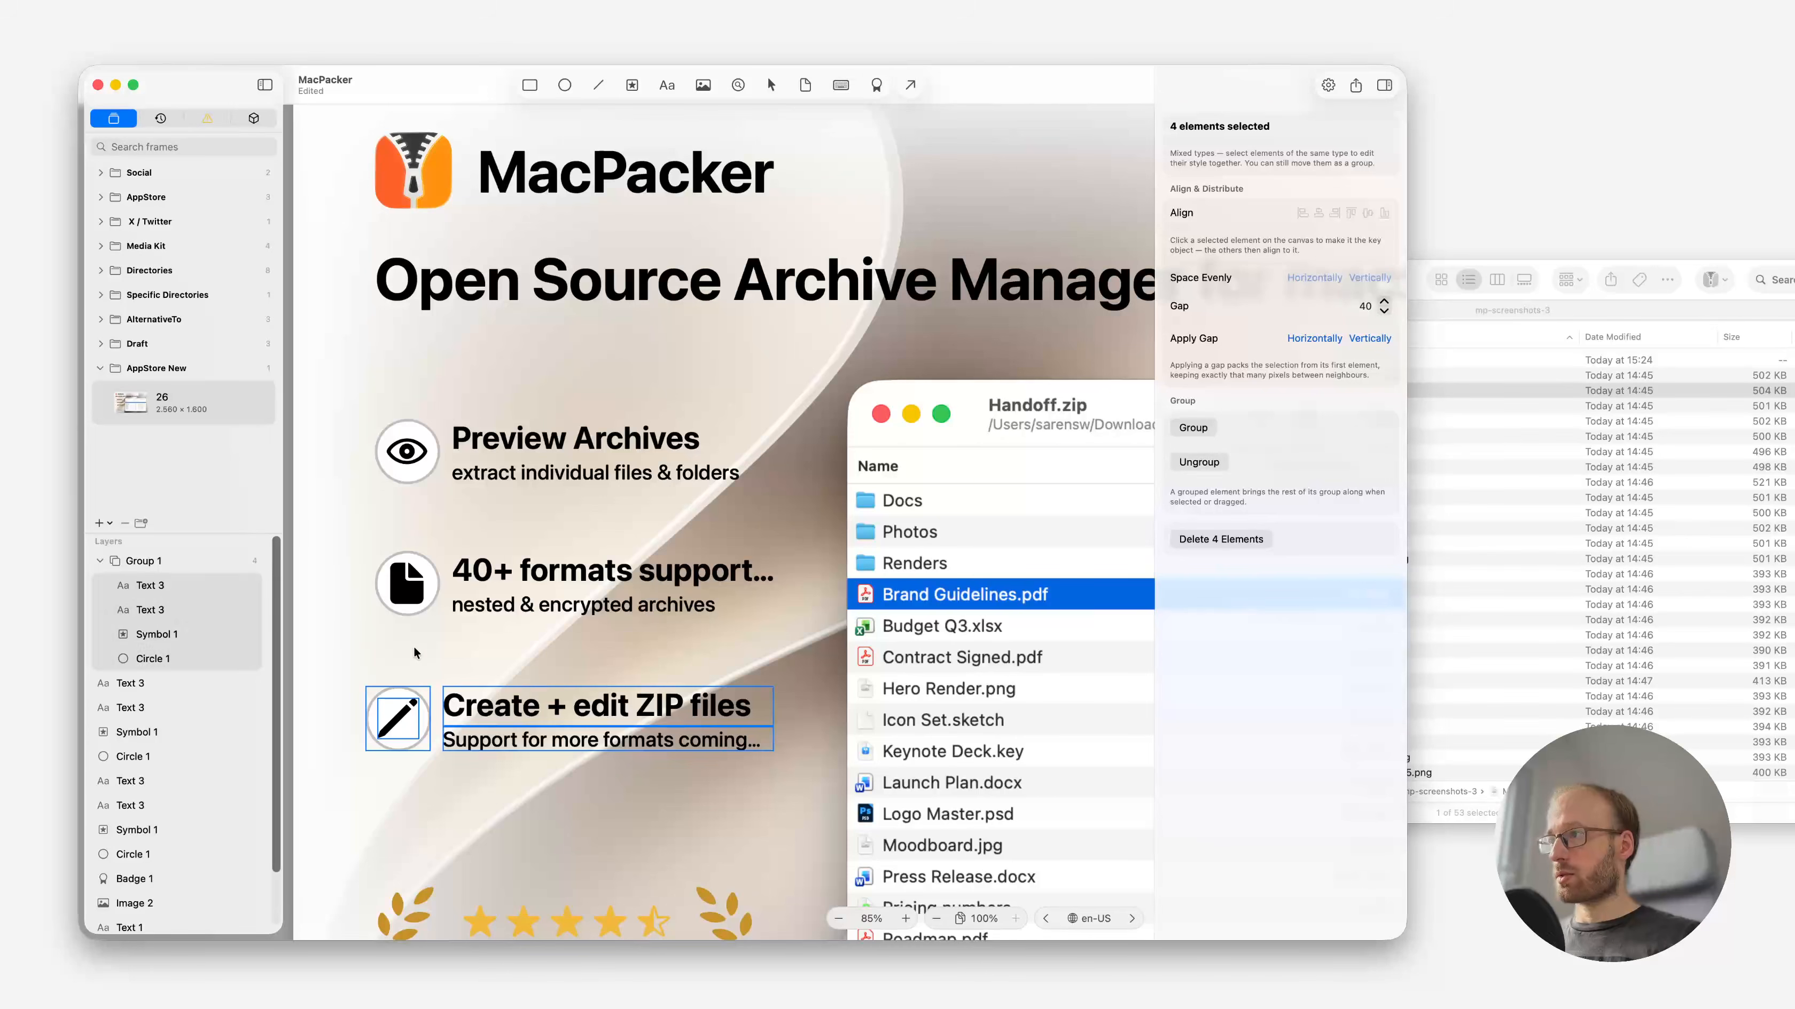
drag(412, 645, 598, 550)
key(super+g)
drag(398, 504, 576, 409)
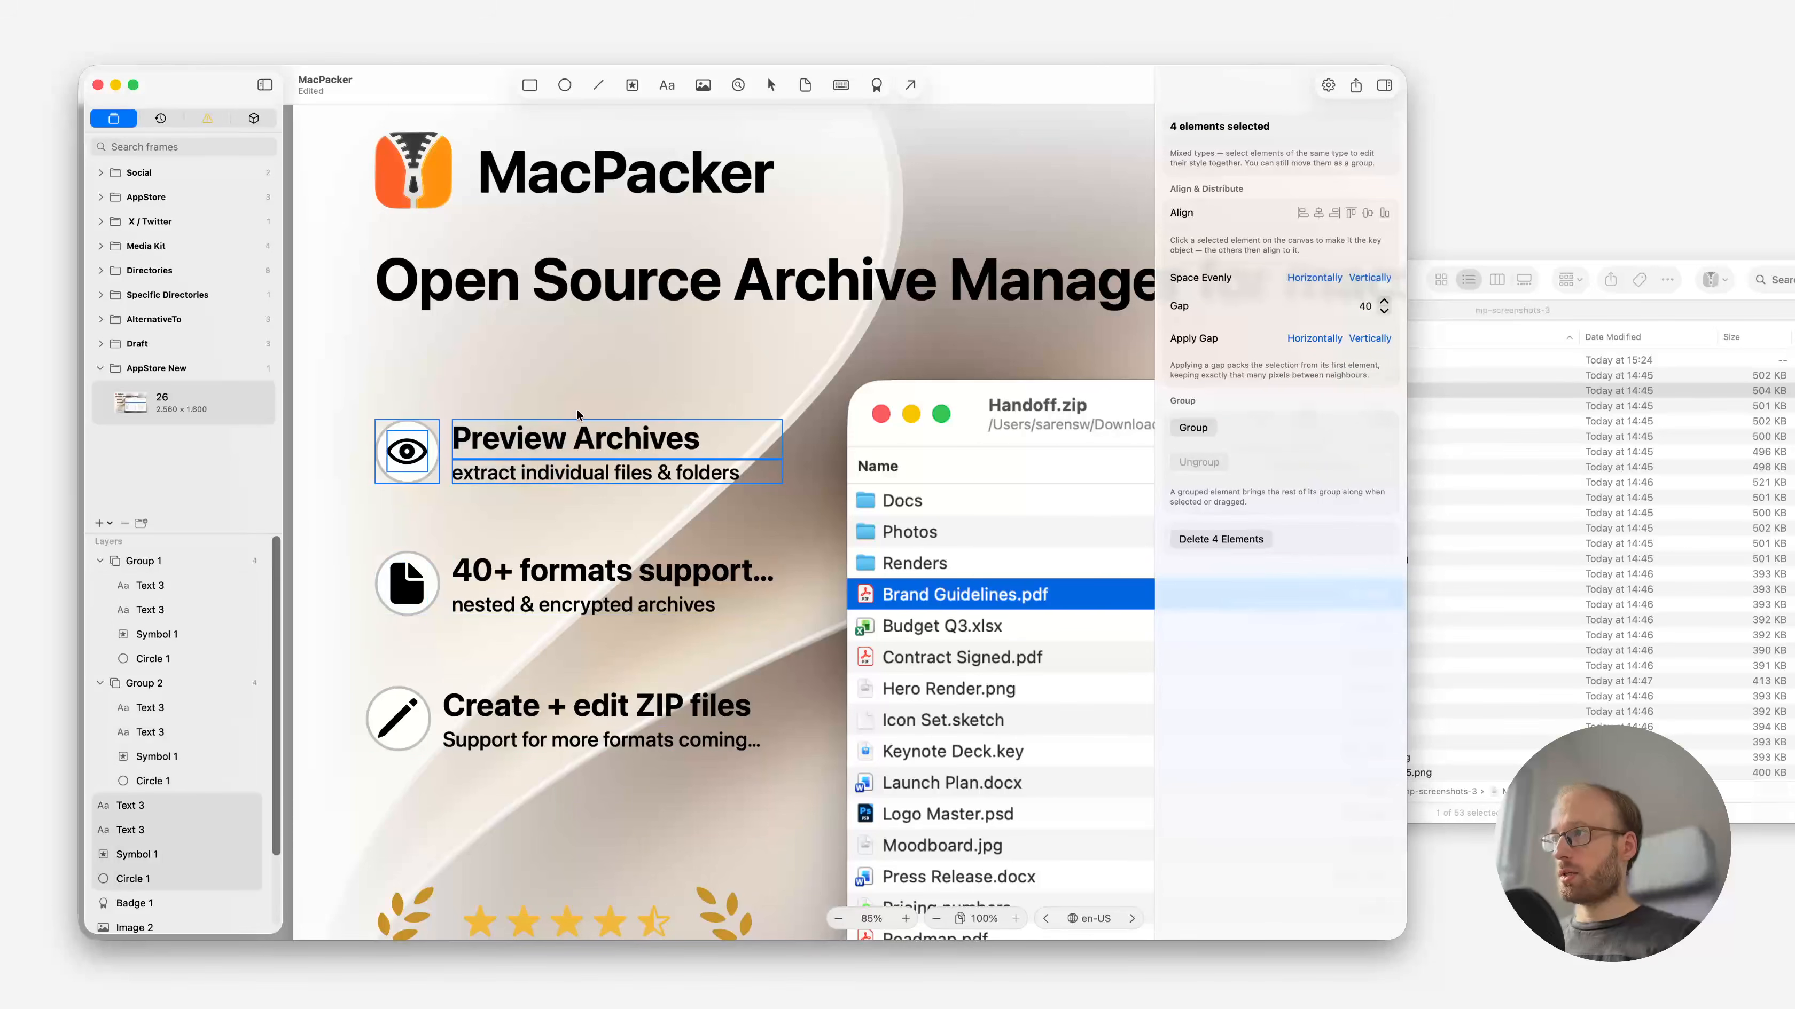
key(super+g)
Left-align the three feature groups, space them evenly vertically, and shift them in line with the headline's left edge.
click(423, 451)
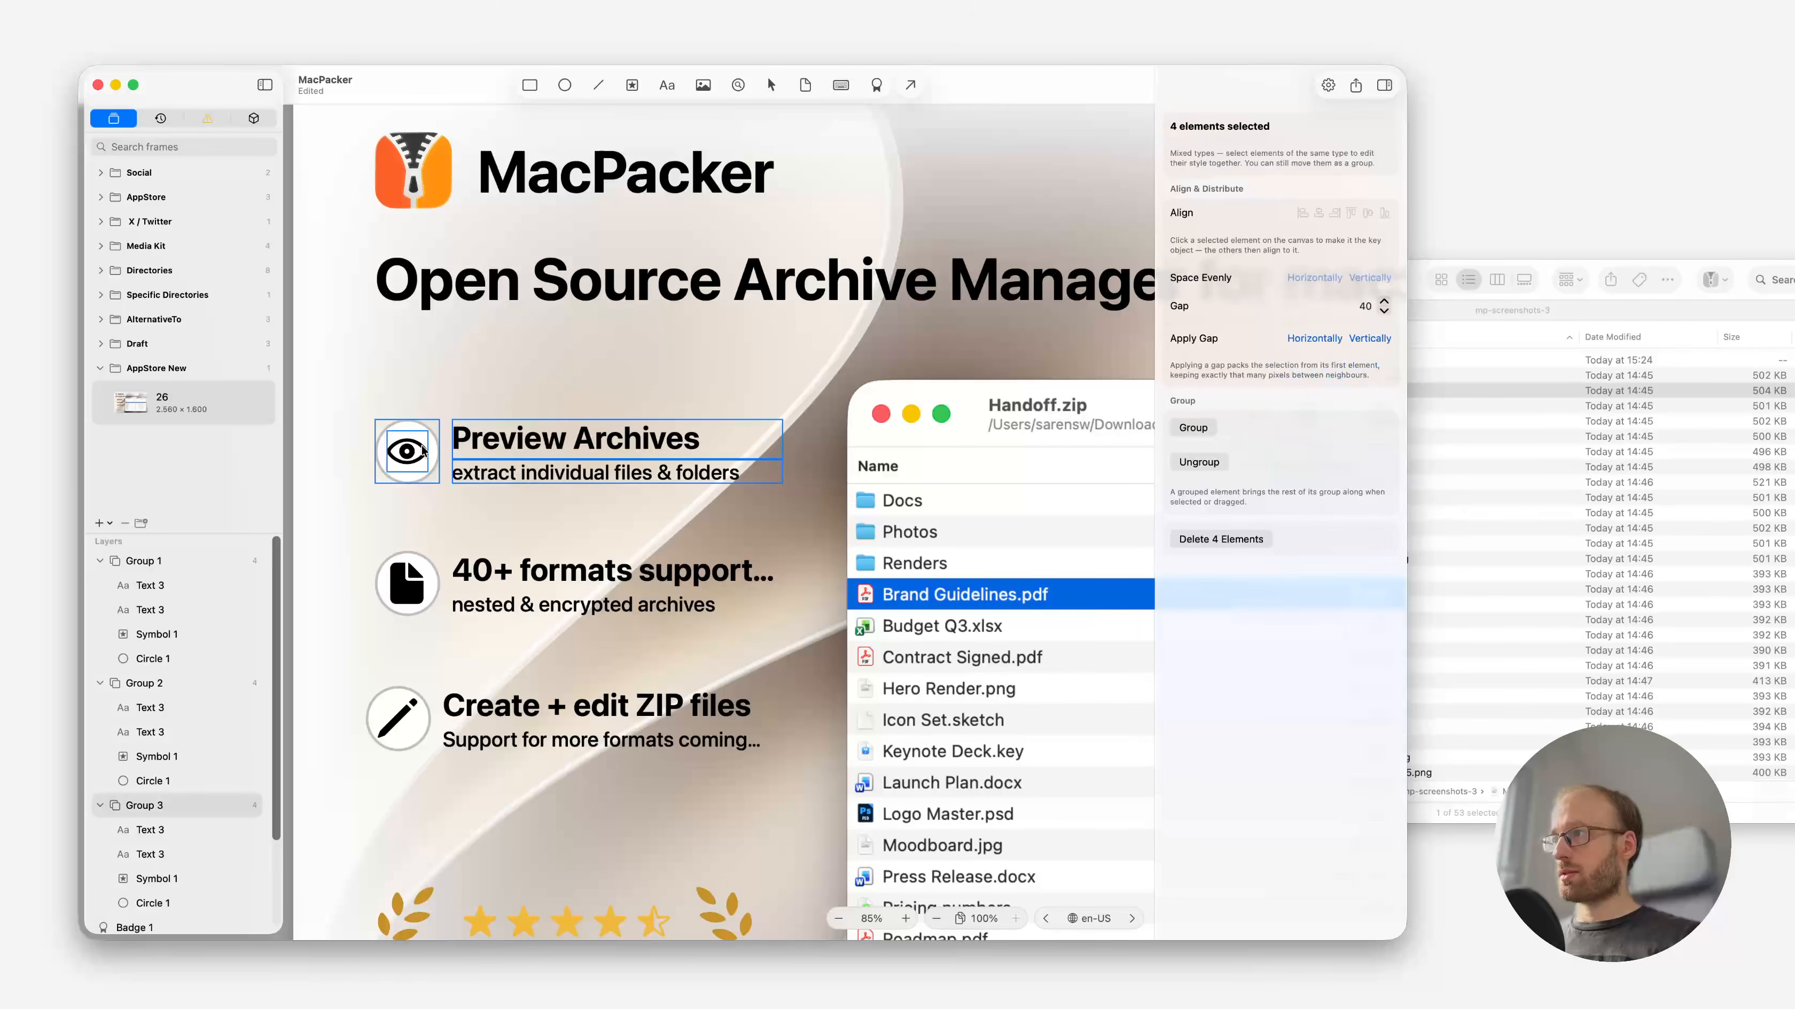
shift+click(433, 601)
shift+click(417, 717)
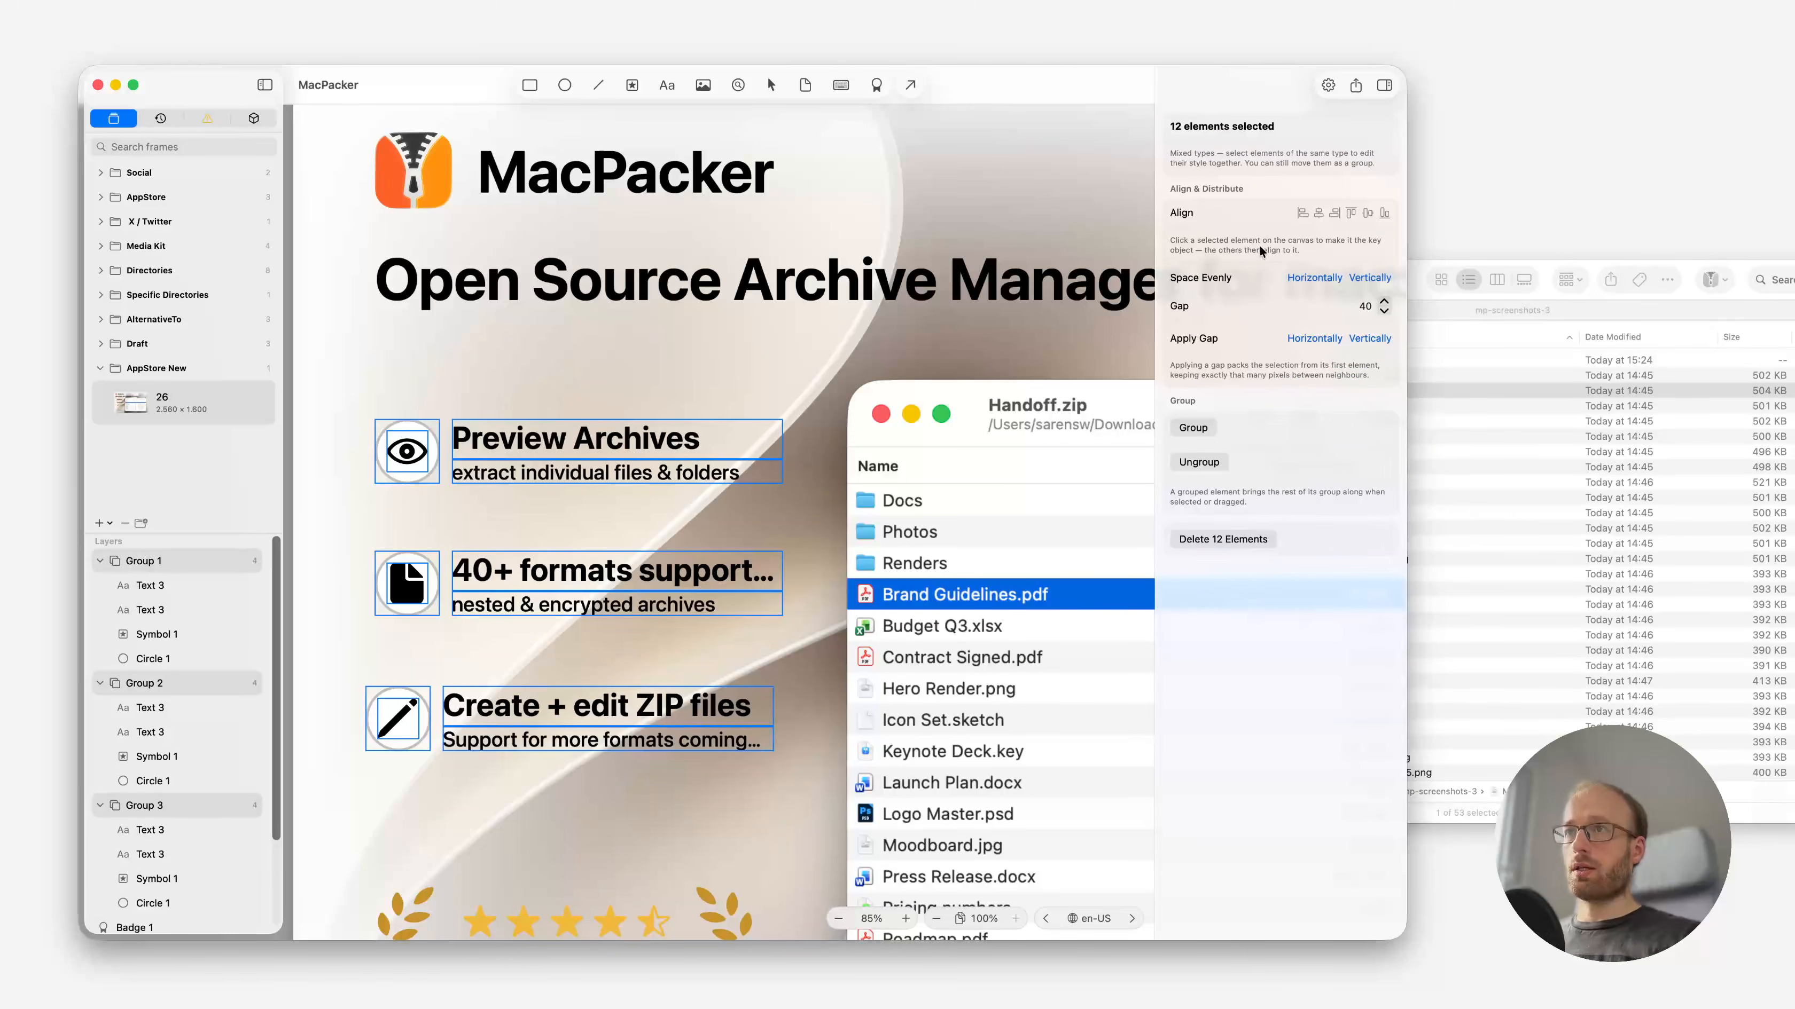
click(1302, 214)
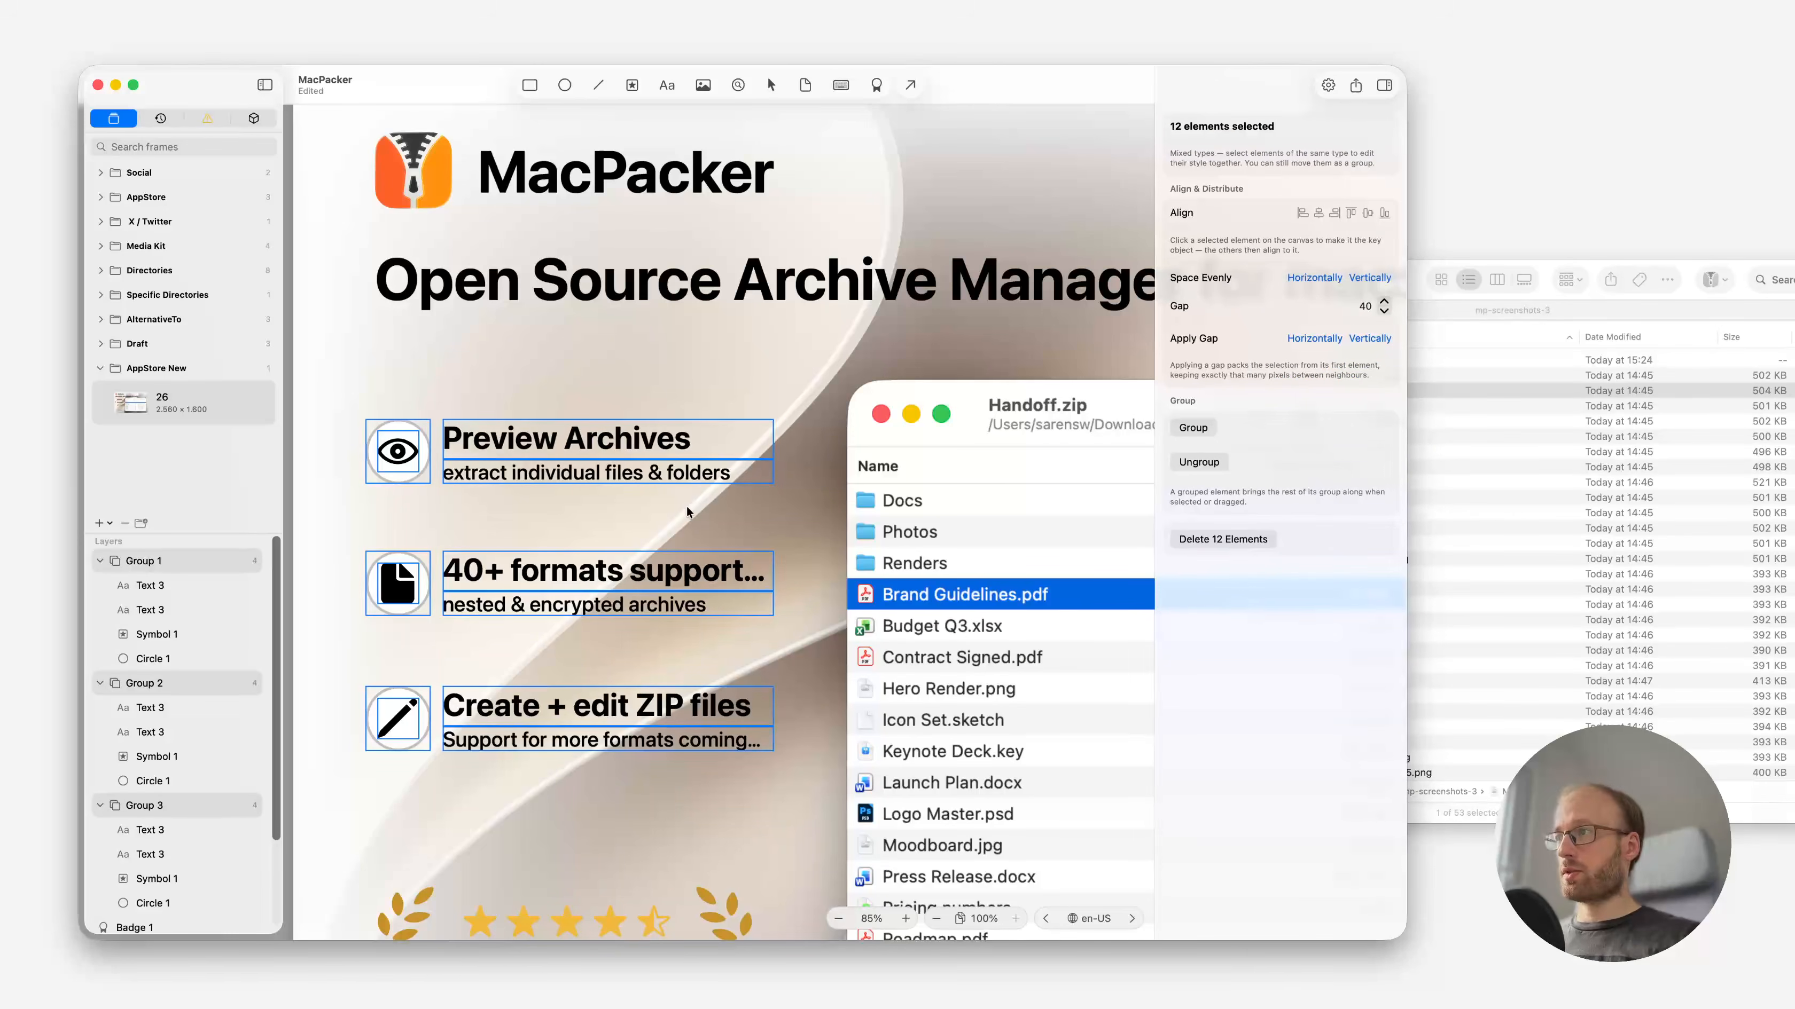
click(1367, 278)
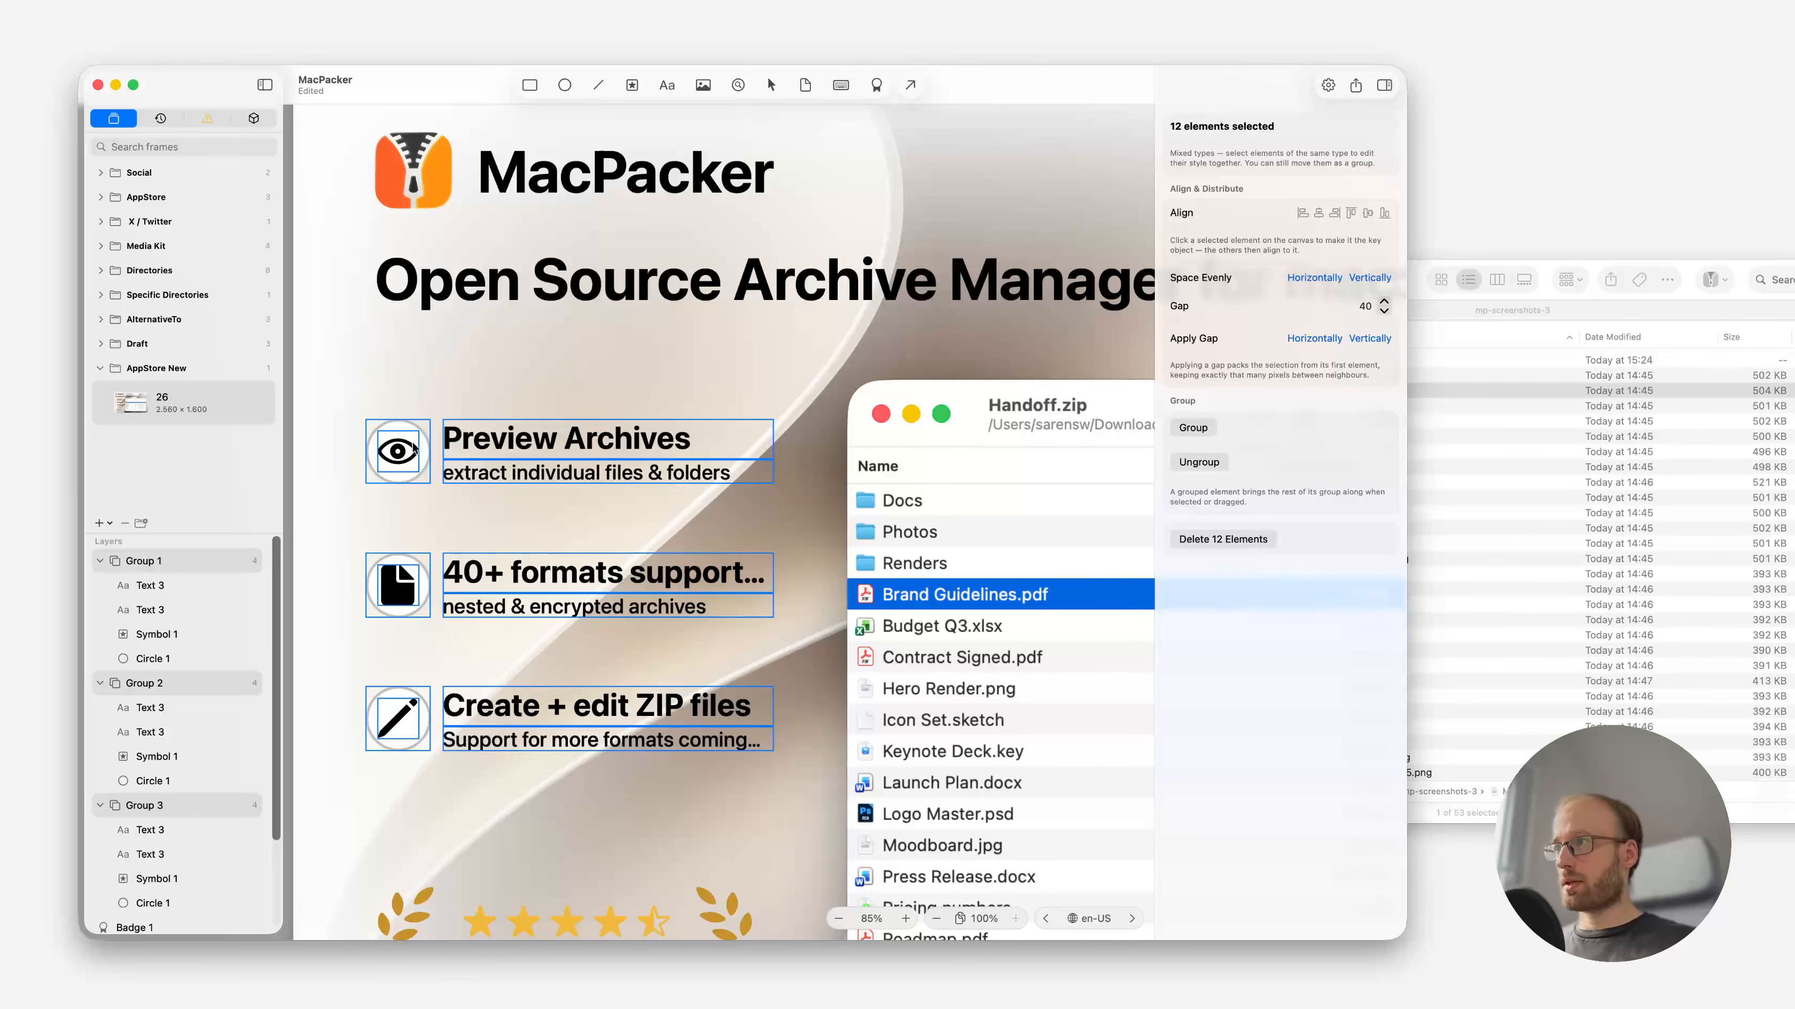
key(super+s)
drag(407, 450, 421, 448)
click(359, 472)
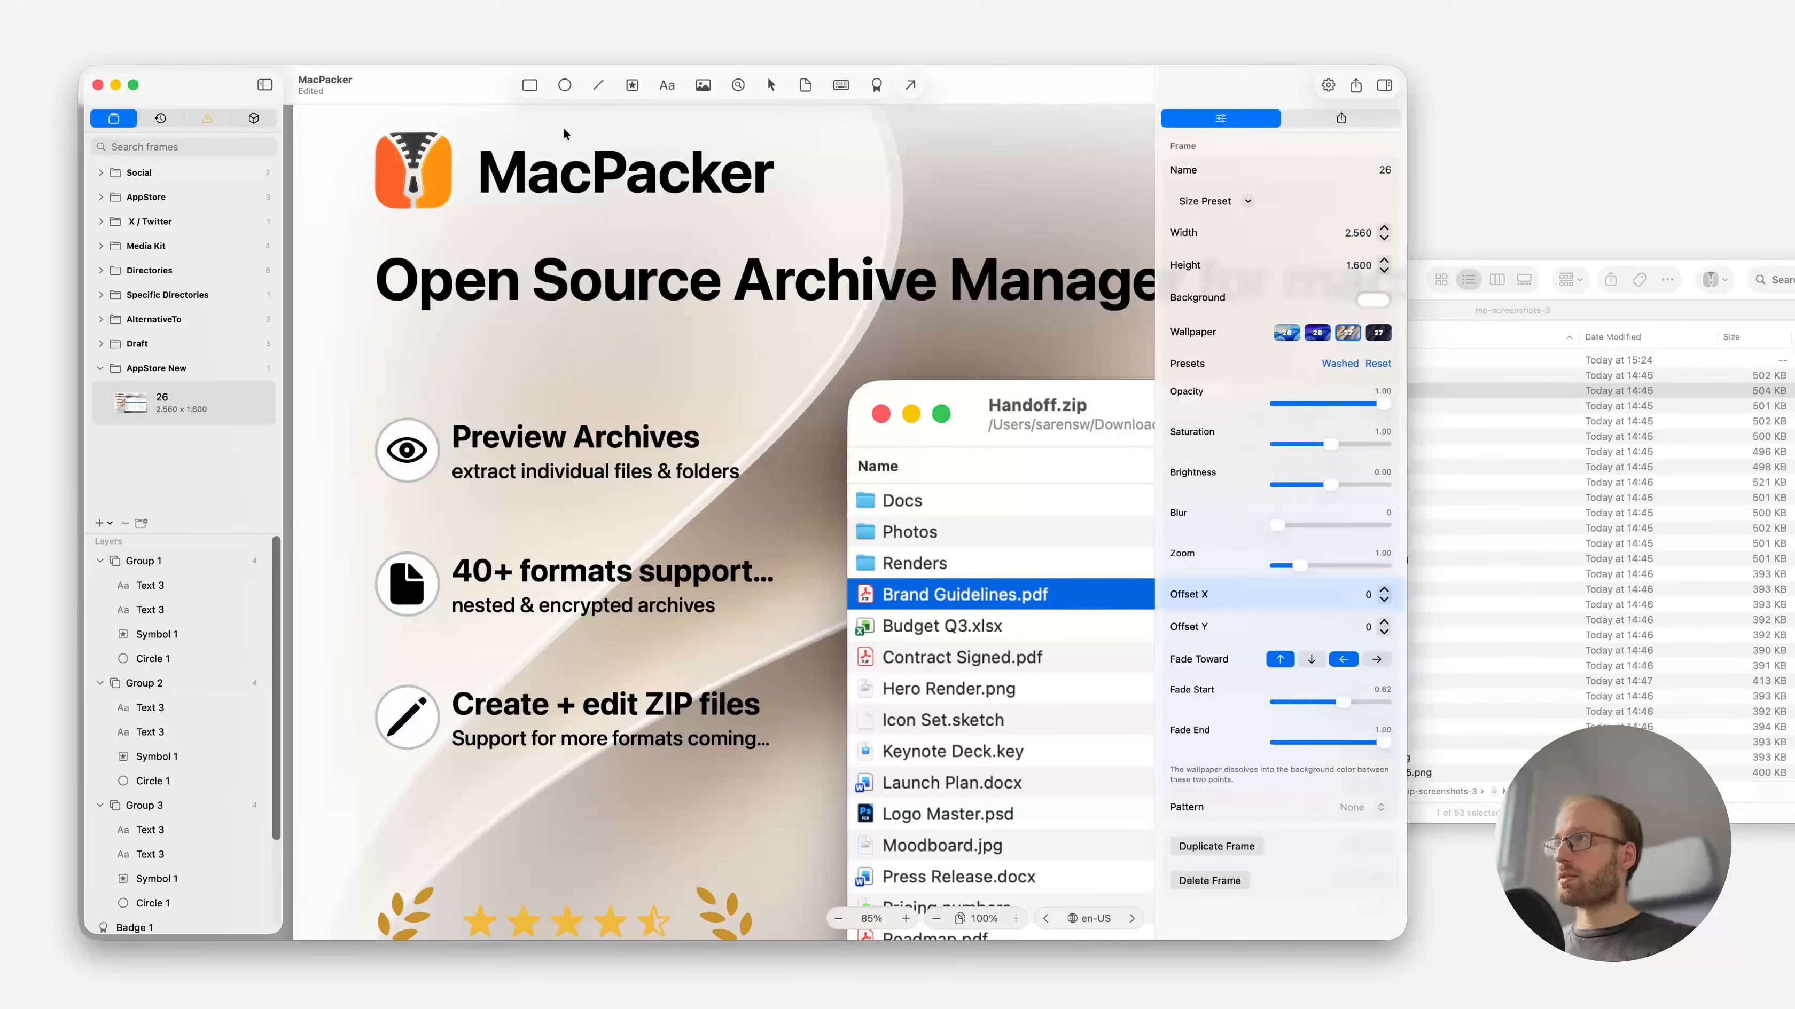
Add a short horizontal line about 198 px wide between the headline and the first feature block, starting at the headline's left edge.
click(598, 85)
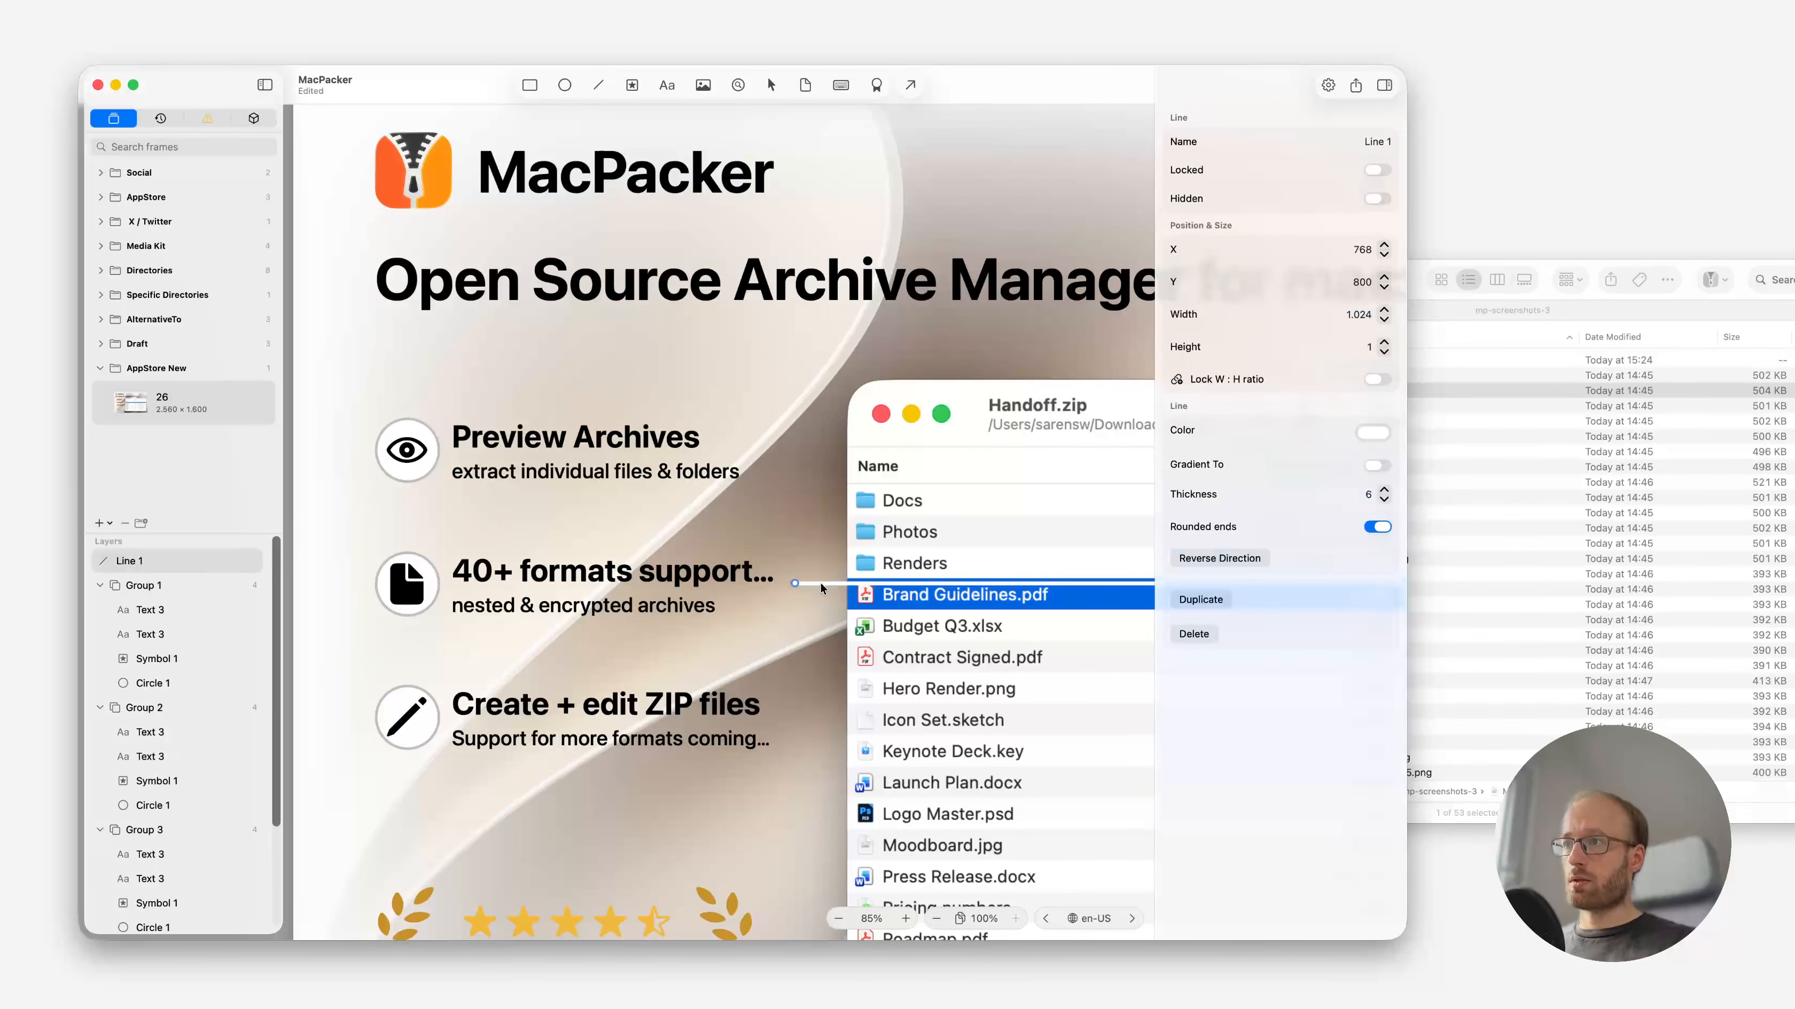
drag(821, 584, 401, 363)
drag(1043, 363, 504, 365)
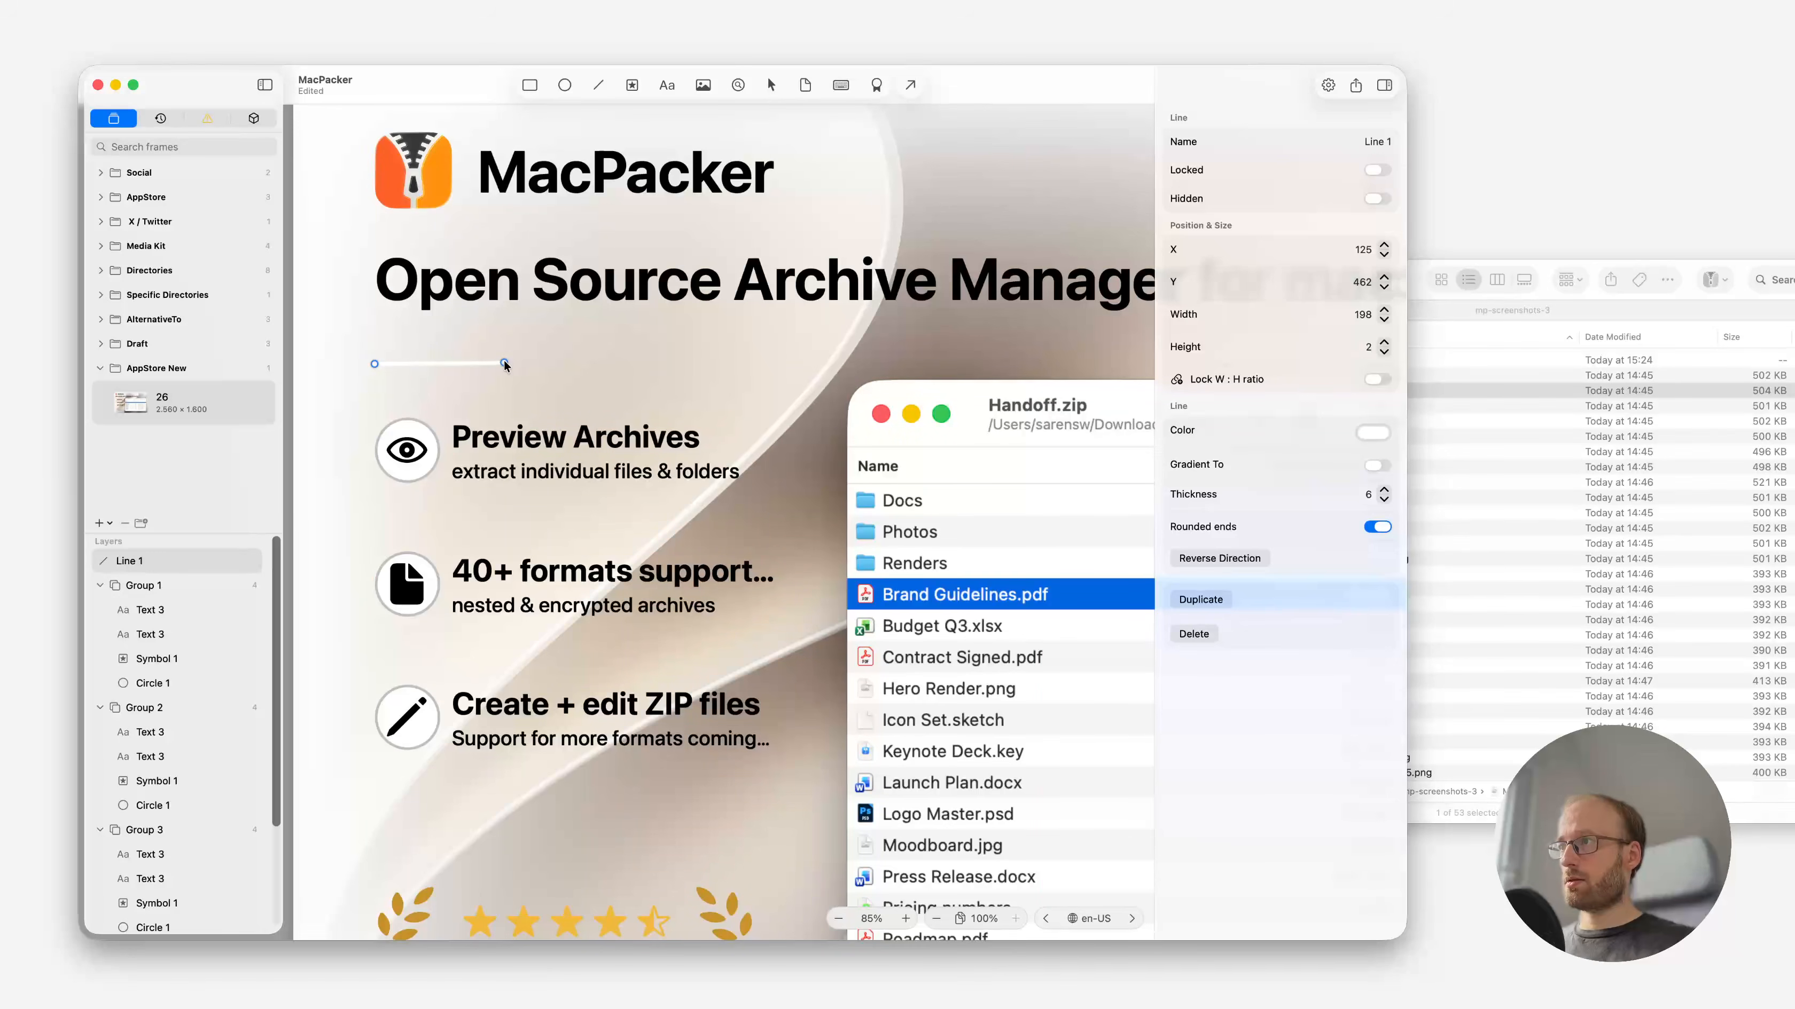
Style the line below the headline with thickness 10 and a gradient starting from golden yellow.
click(1377, 466)
click(1373, 433)
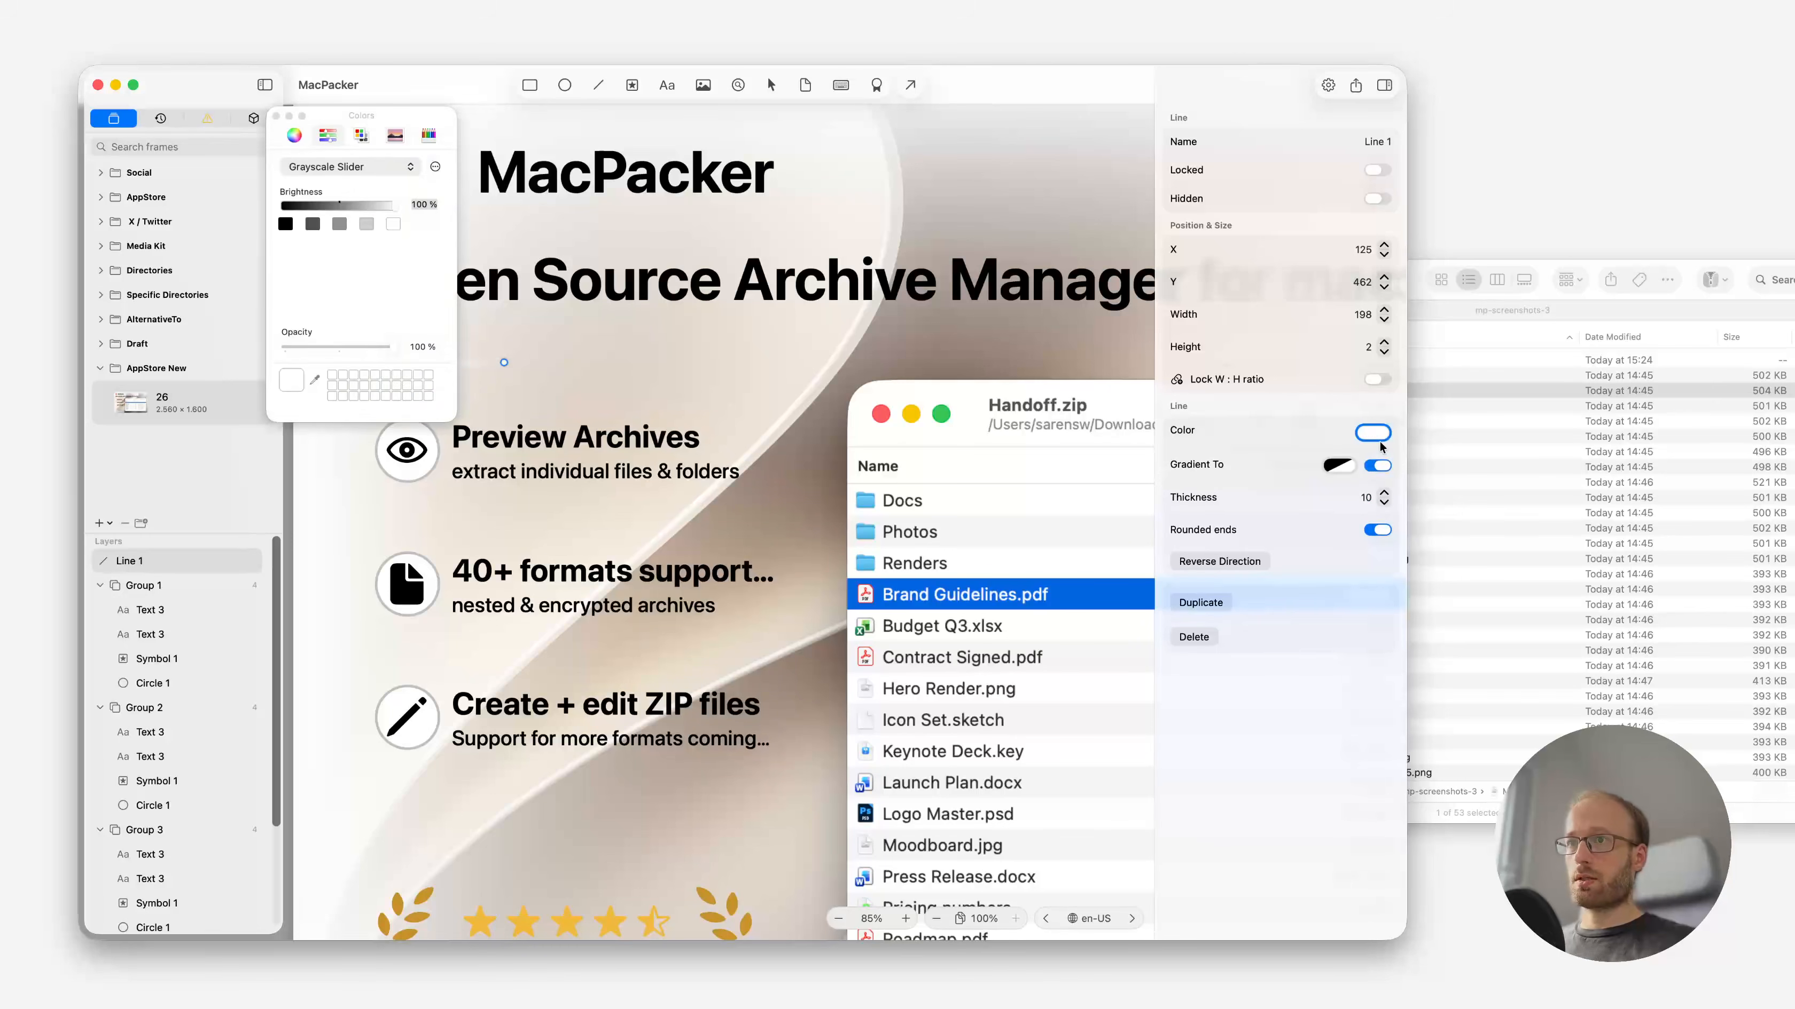
click(293, 135)
click(392, 189)
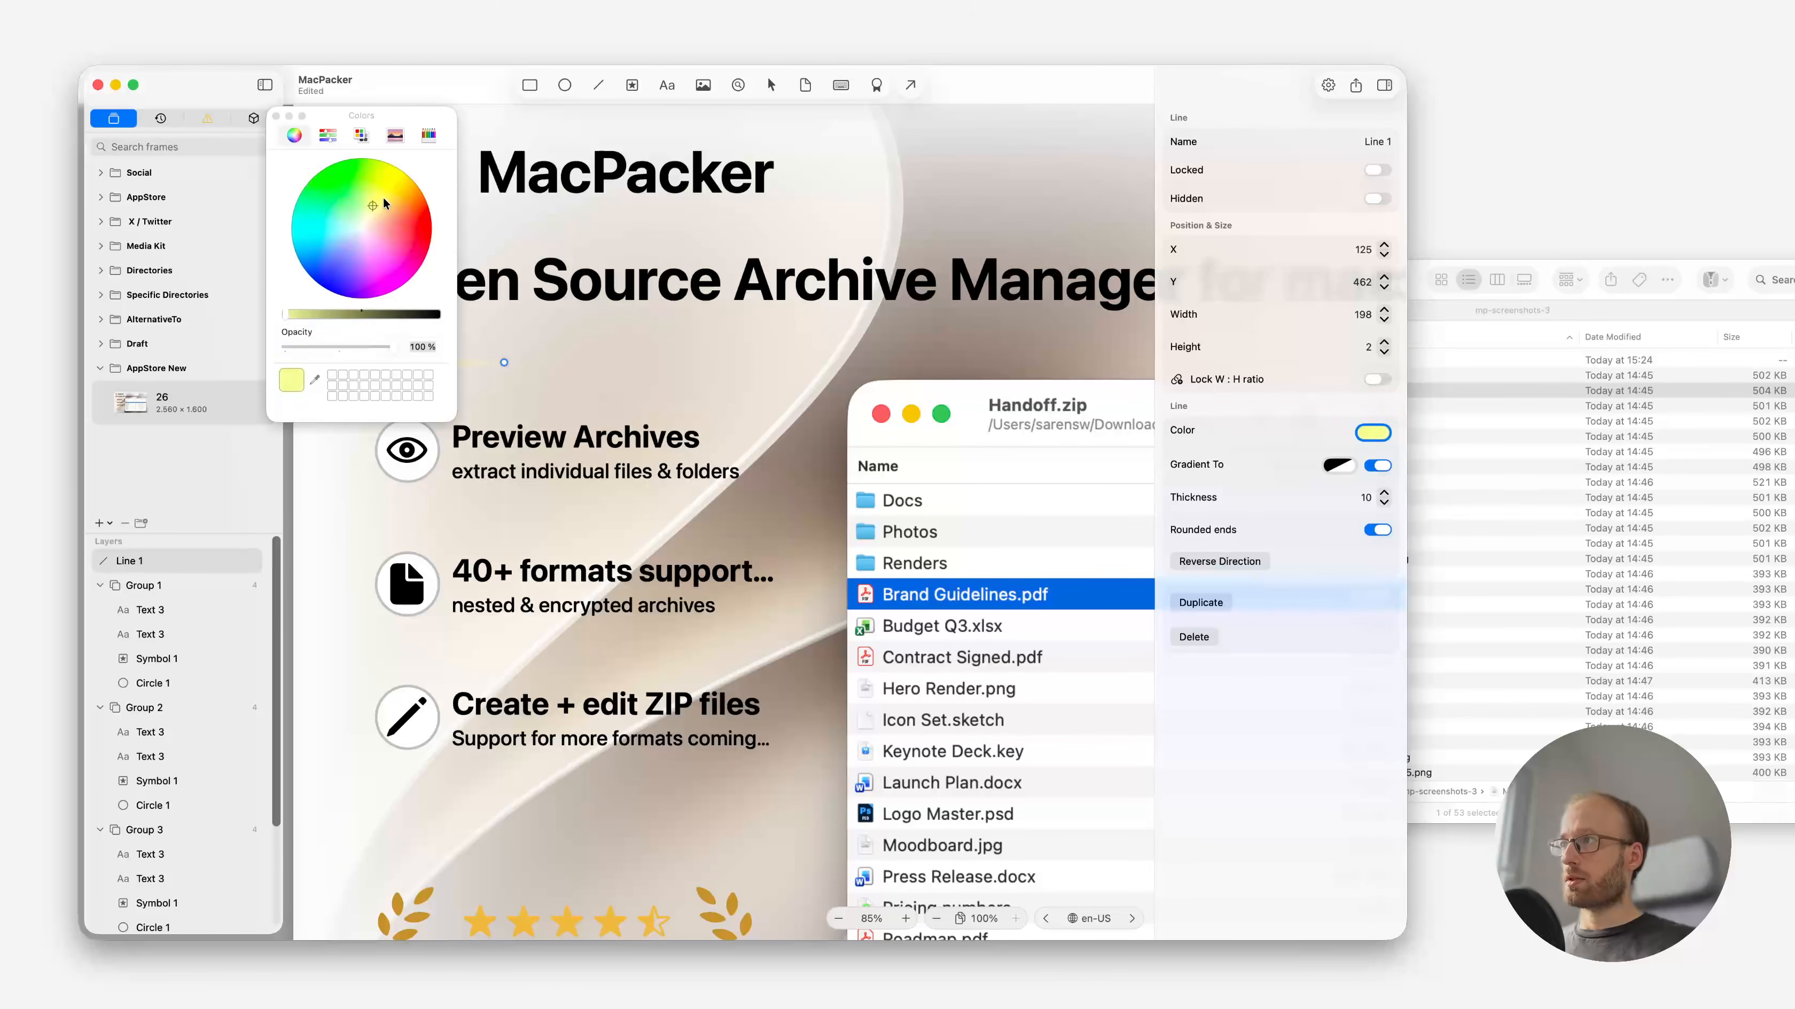
drag(394, 188, 399, 194)
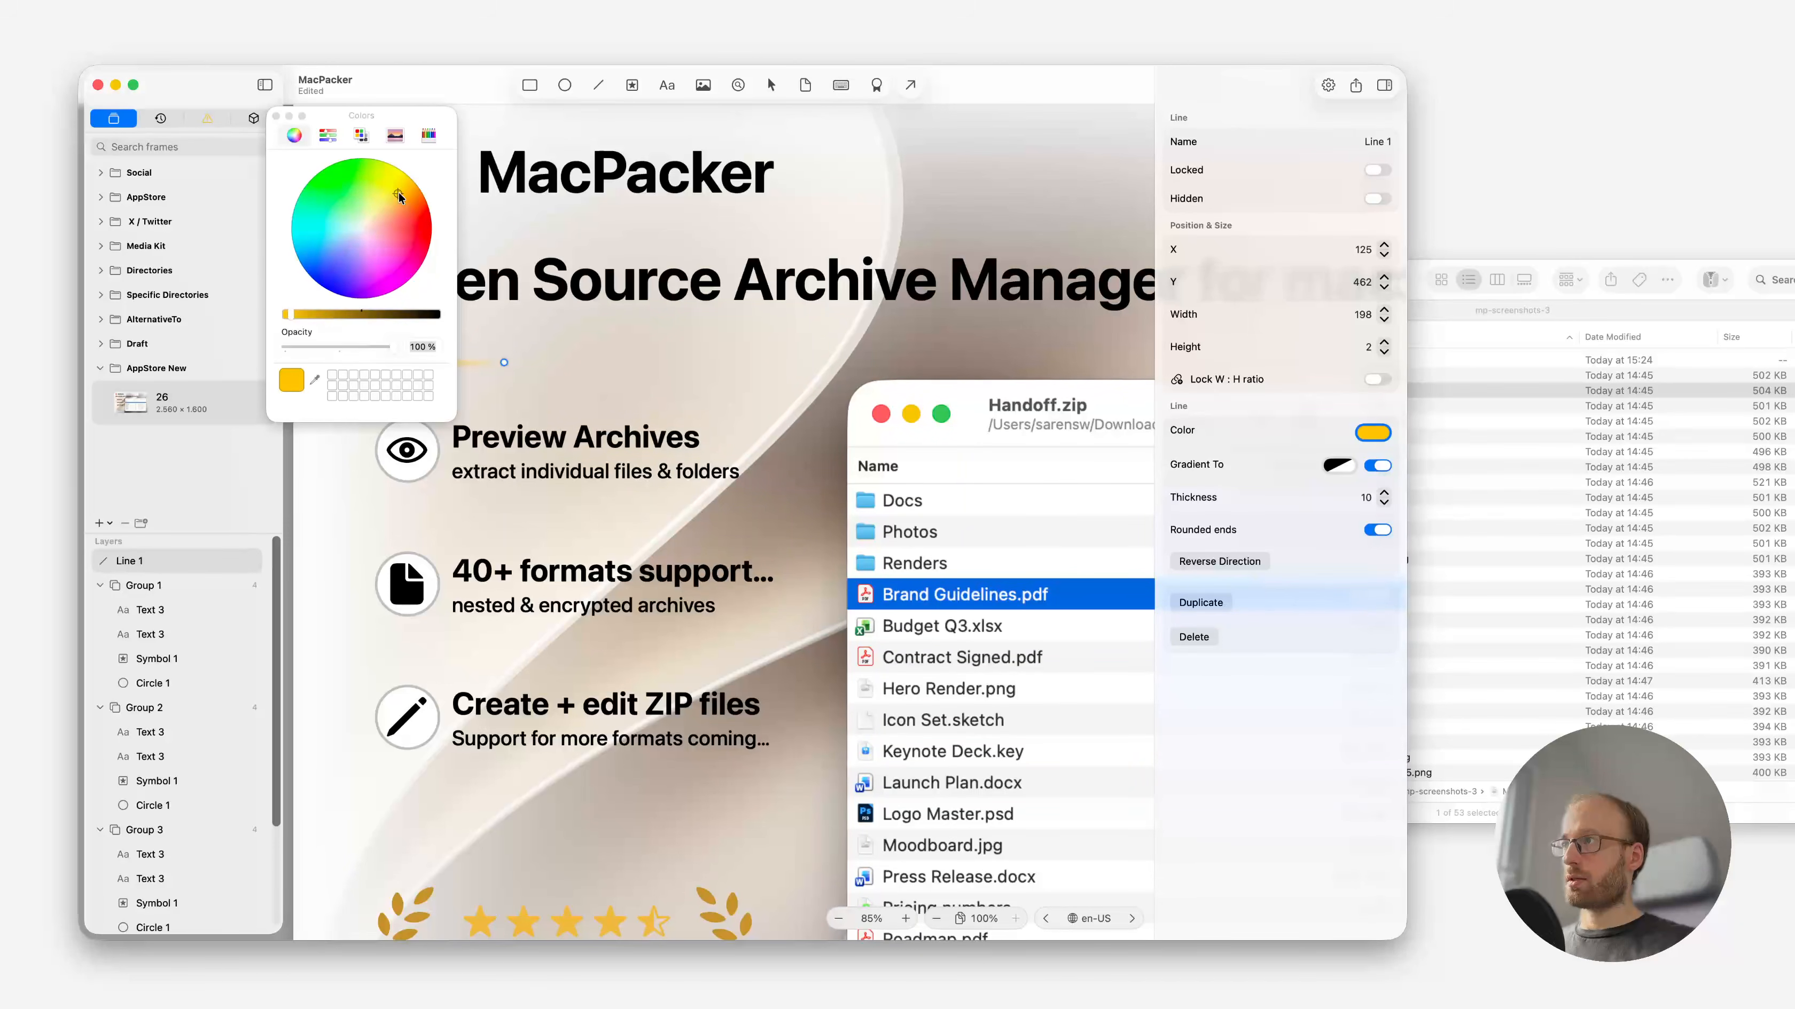
click(277, 116)
scroll(418, 204, up, 3)
scroll(418, 204, left, 4)
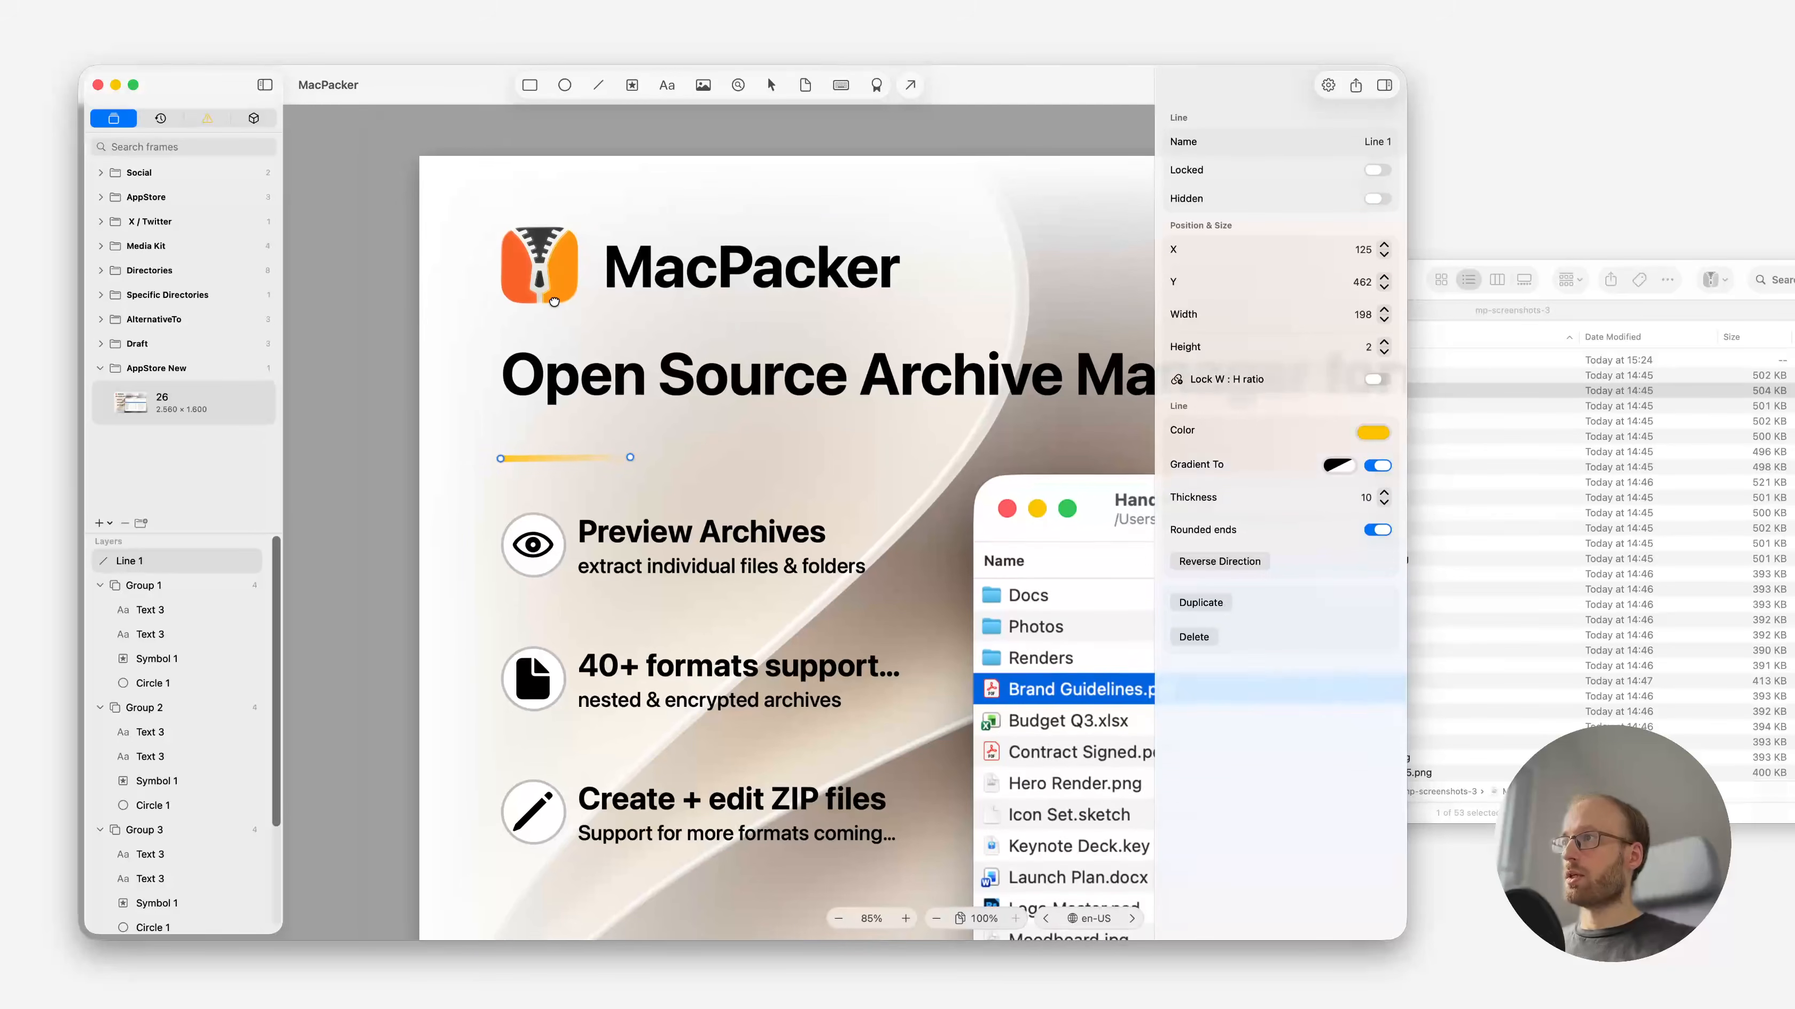
click(806, 495)
Look over the whole frame and review which languages are enabled in the project settings.
scroll(858, 503, down, 5)
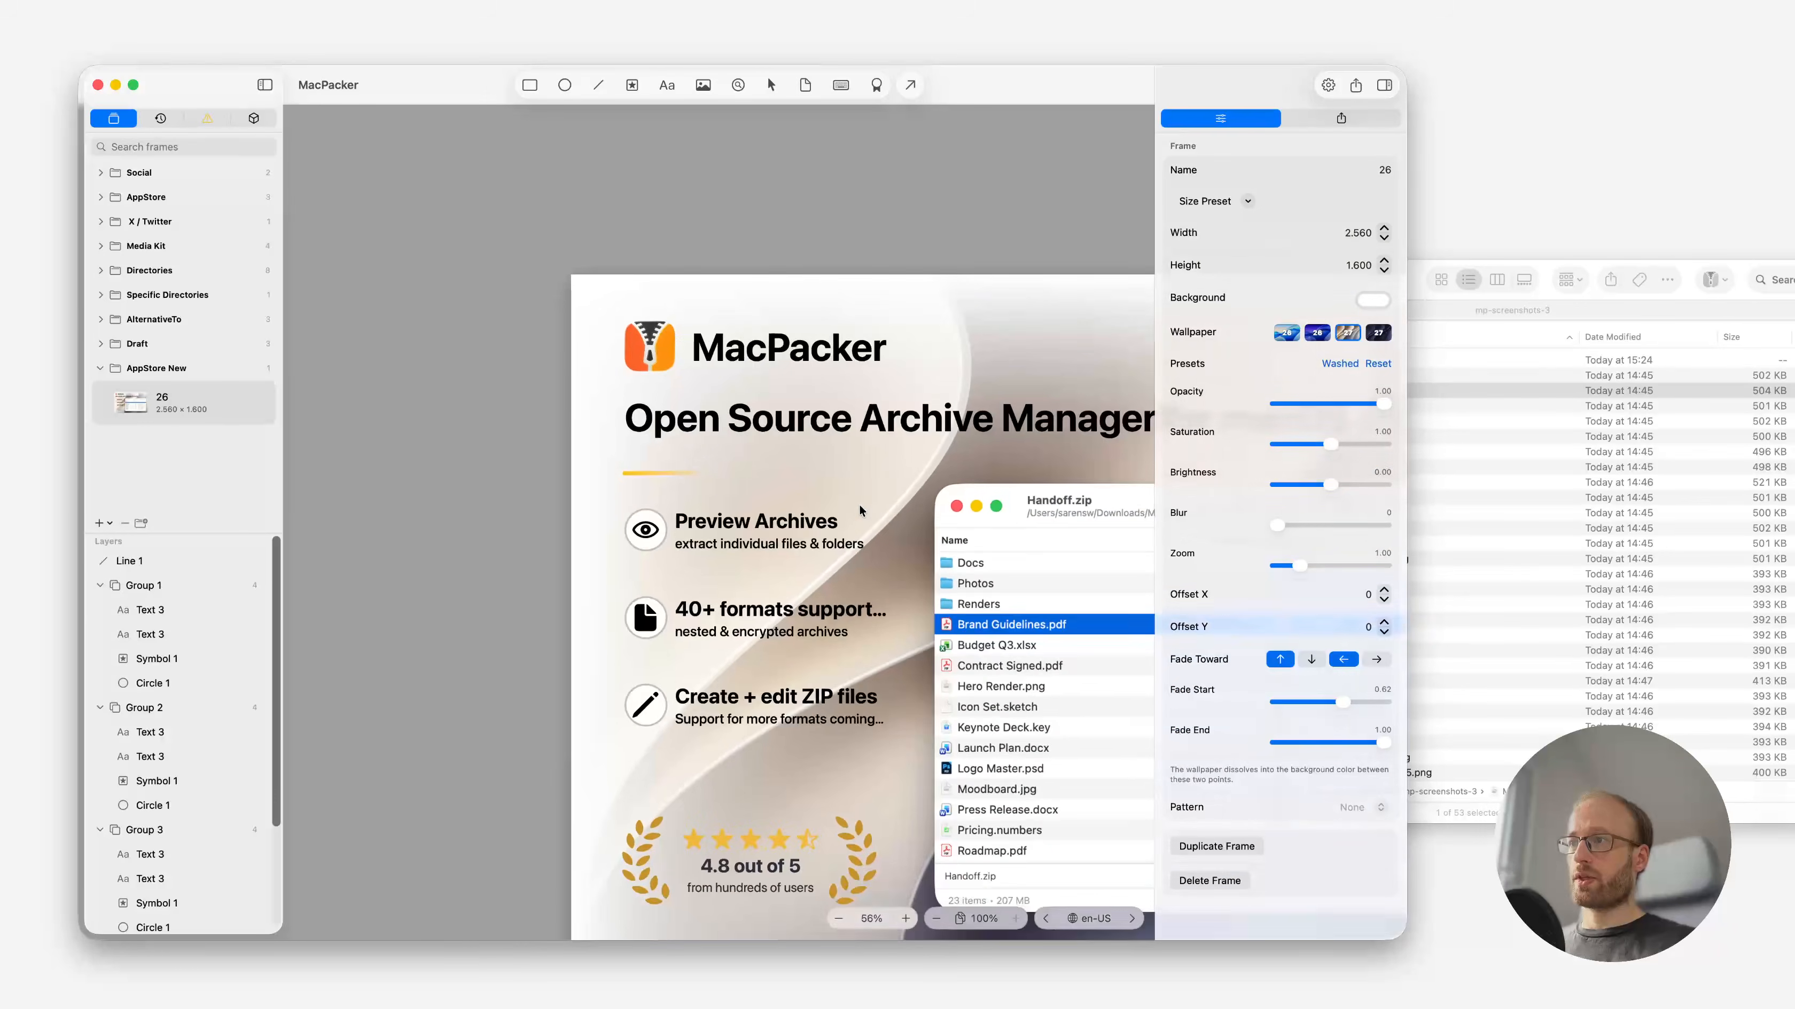
drag(884, 520, 564, 400)
scroll(641, 424, down, 3)
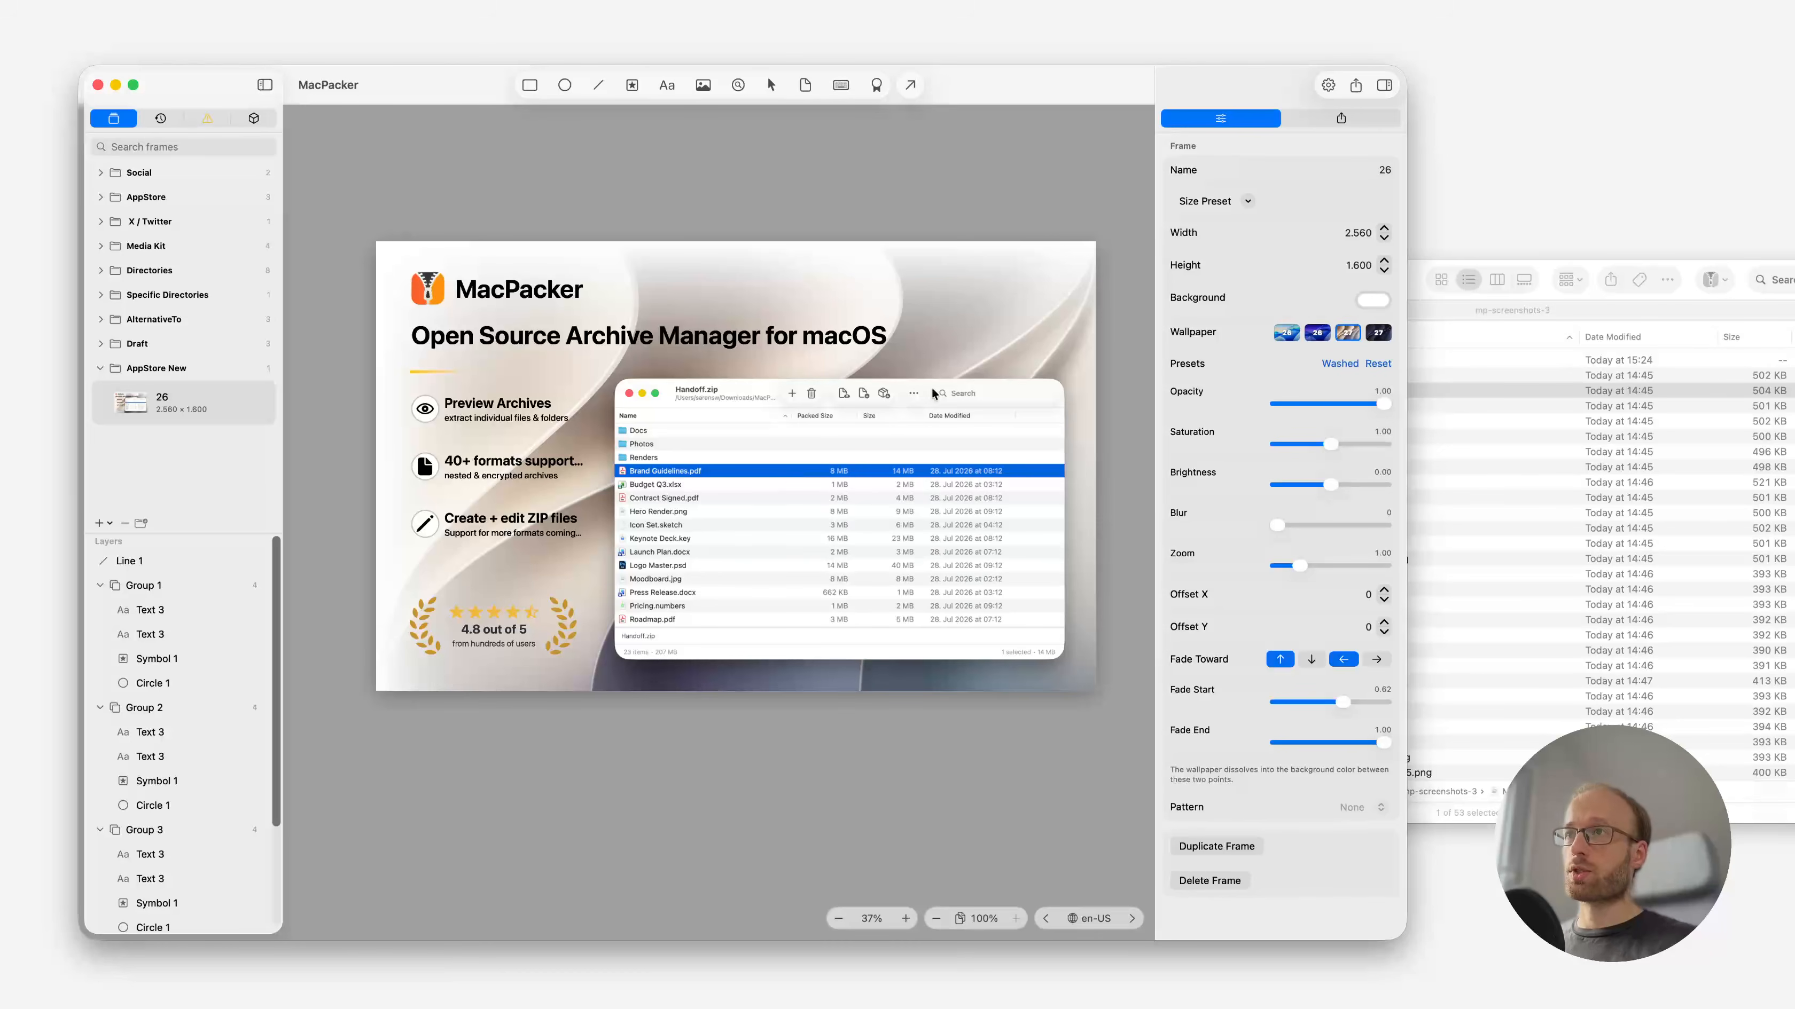
click(813, 495)
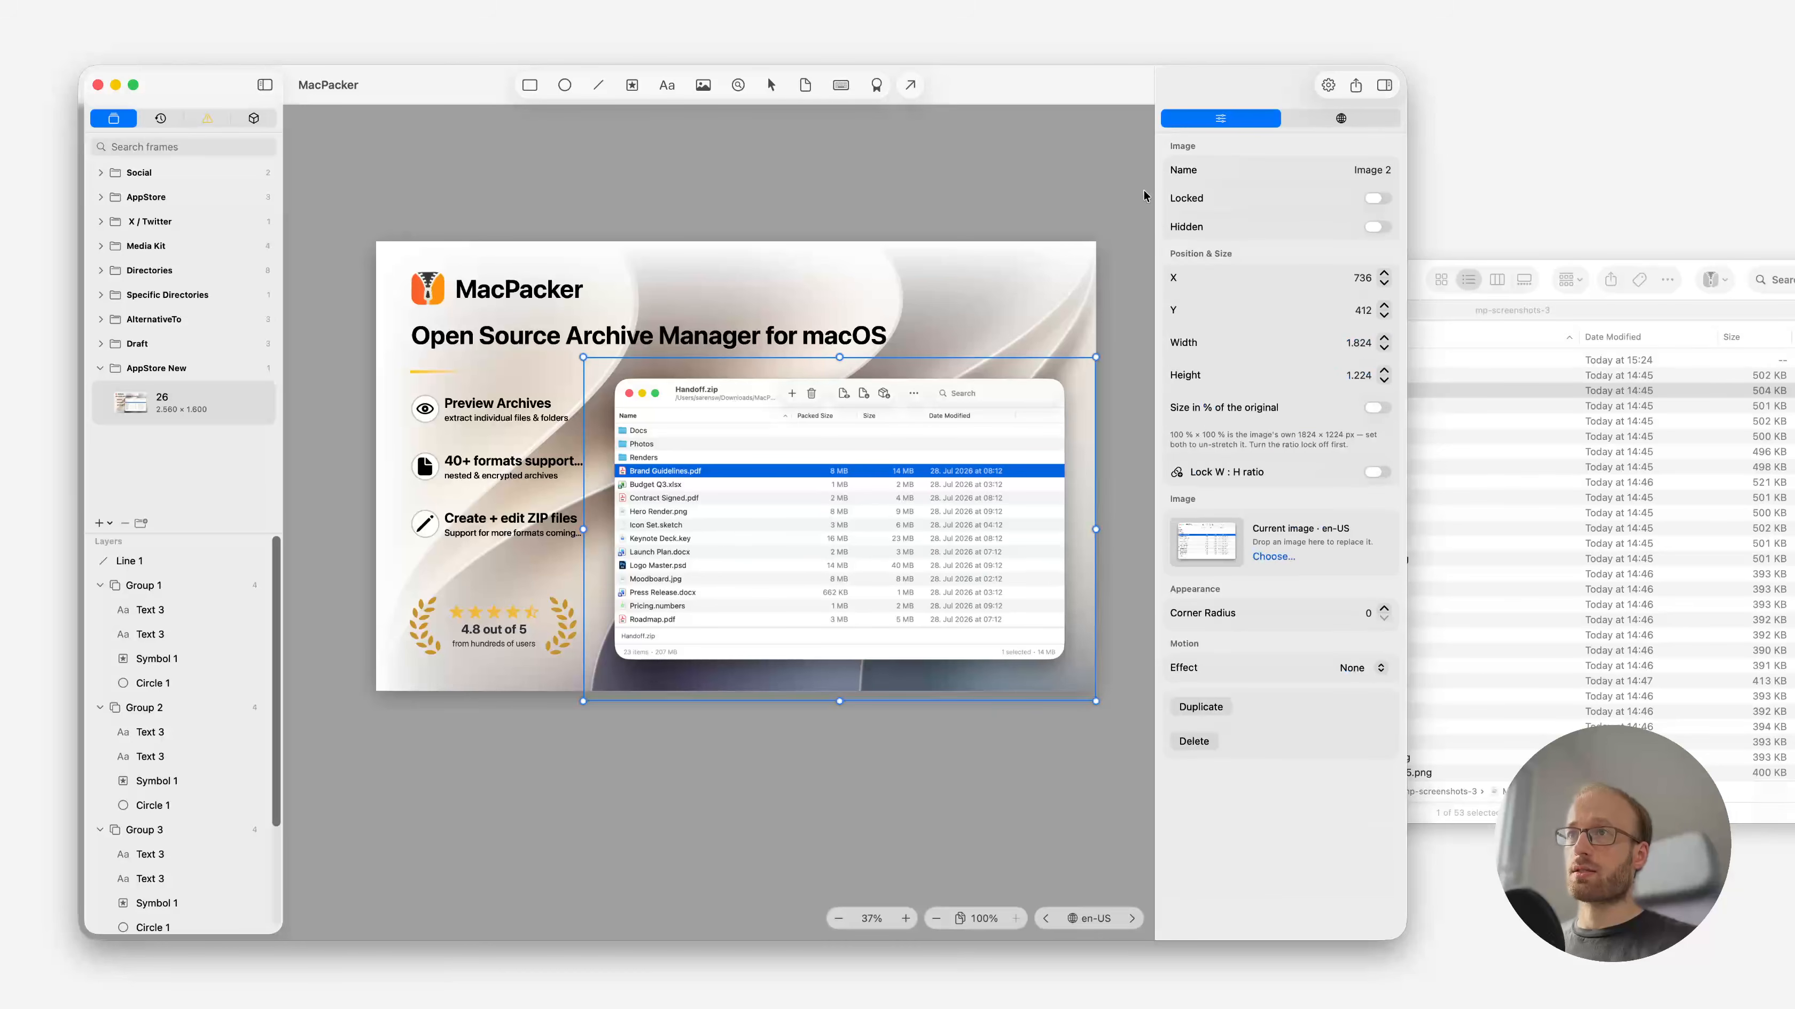
click(1328, 85)
scroll(782, 574, down, 6)
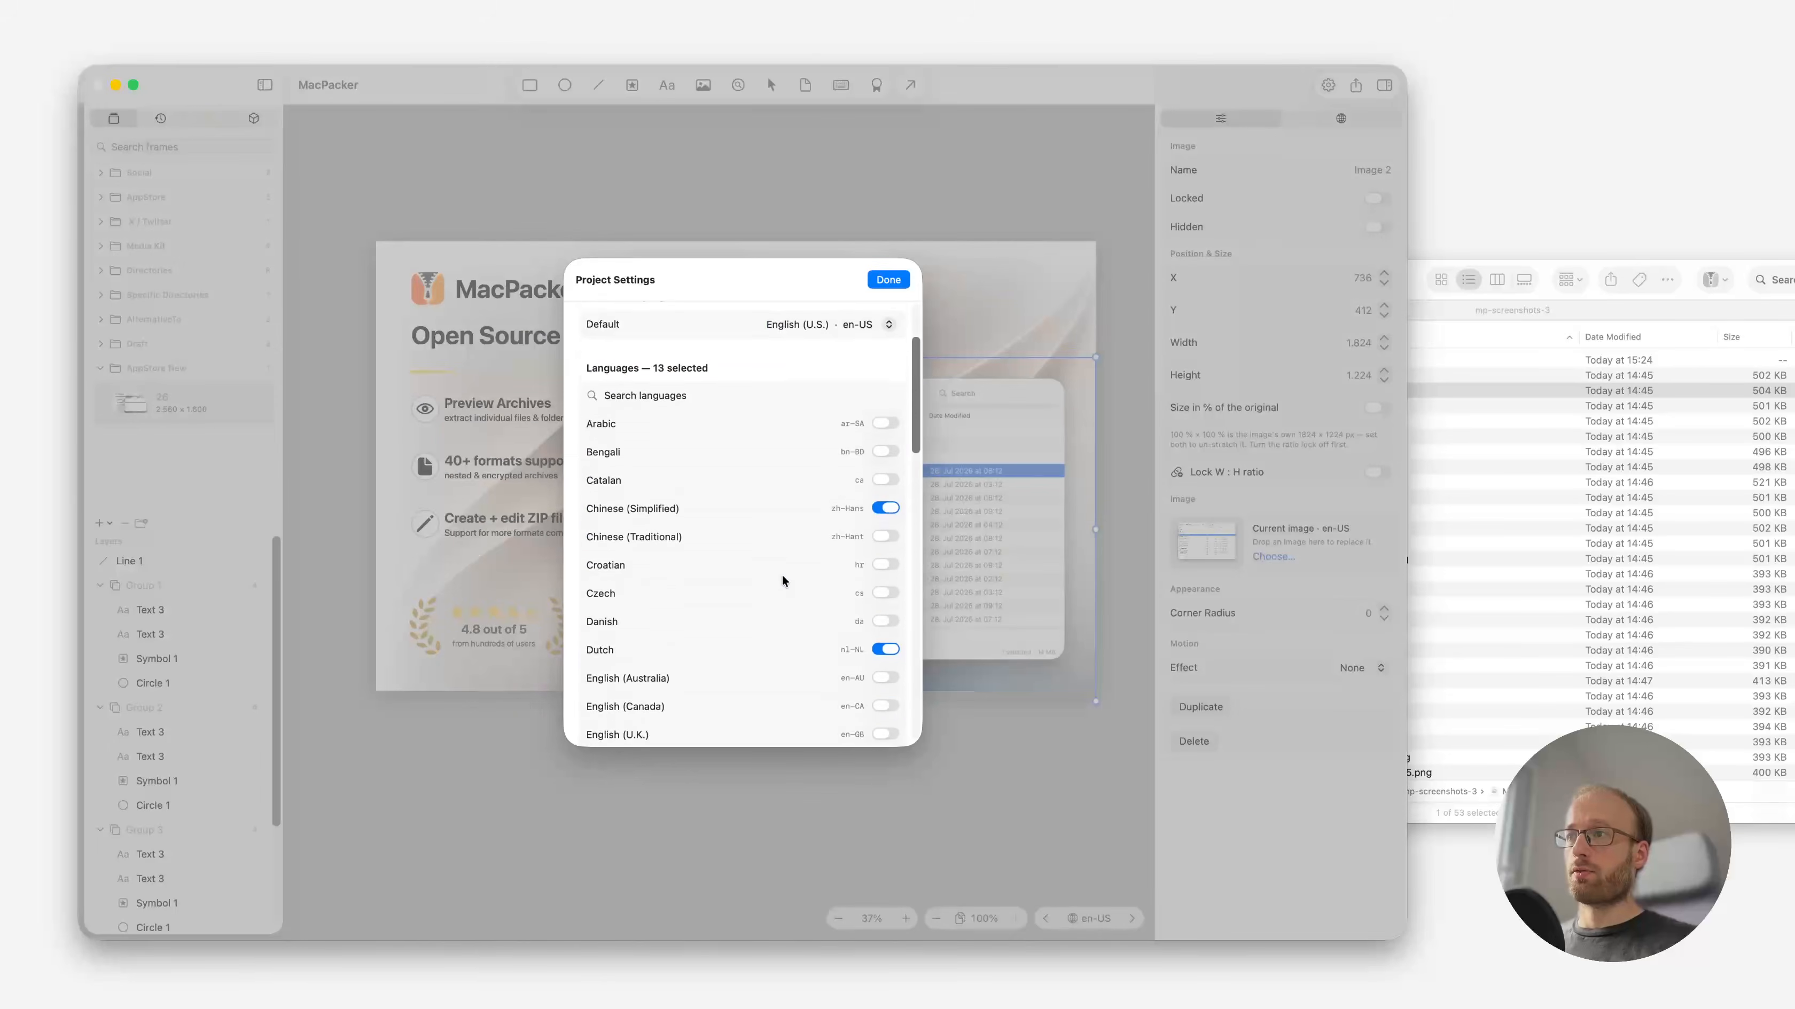
scroll(782, 573, down, 5)
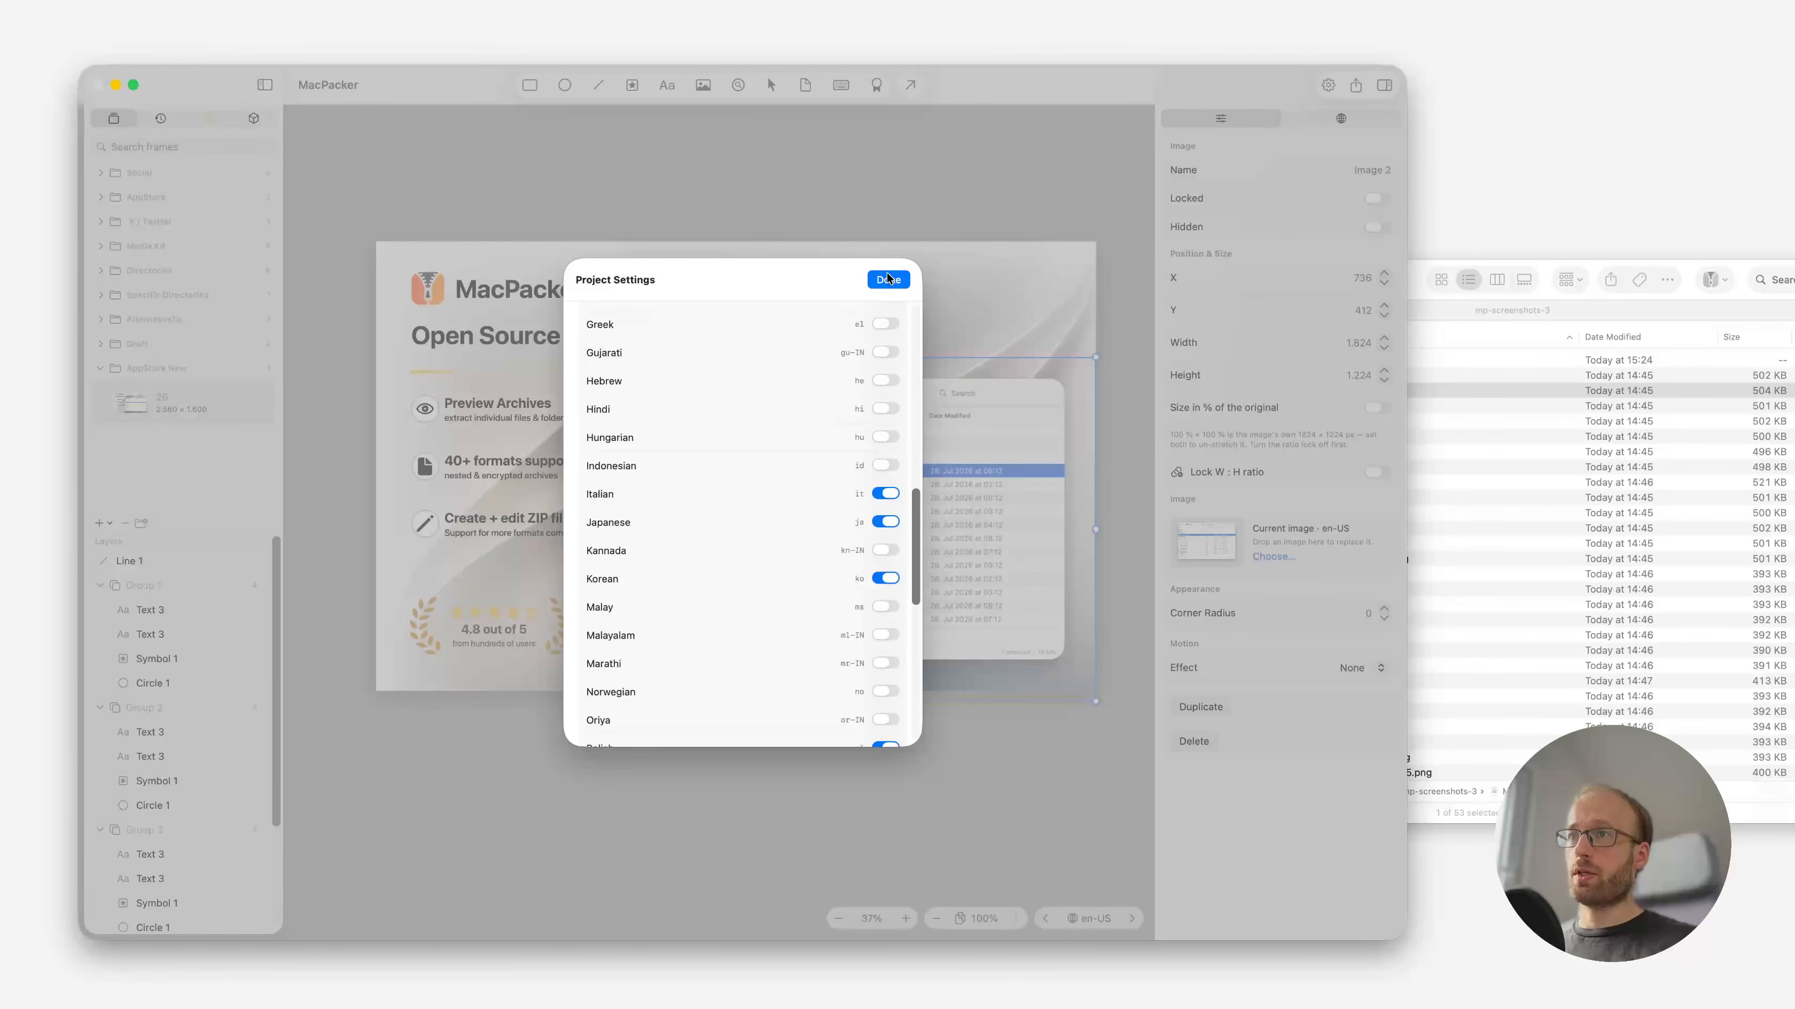
click(888, 279)
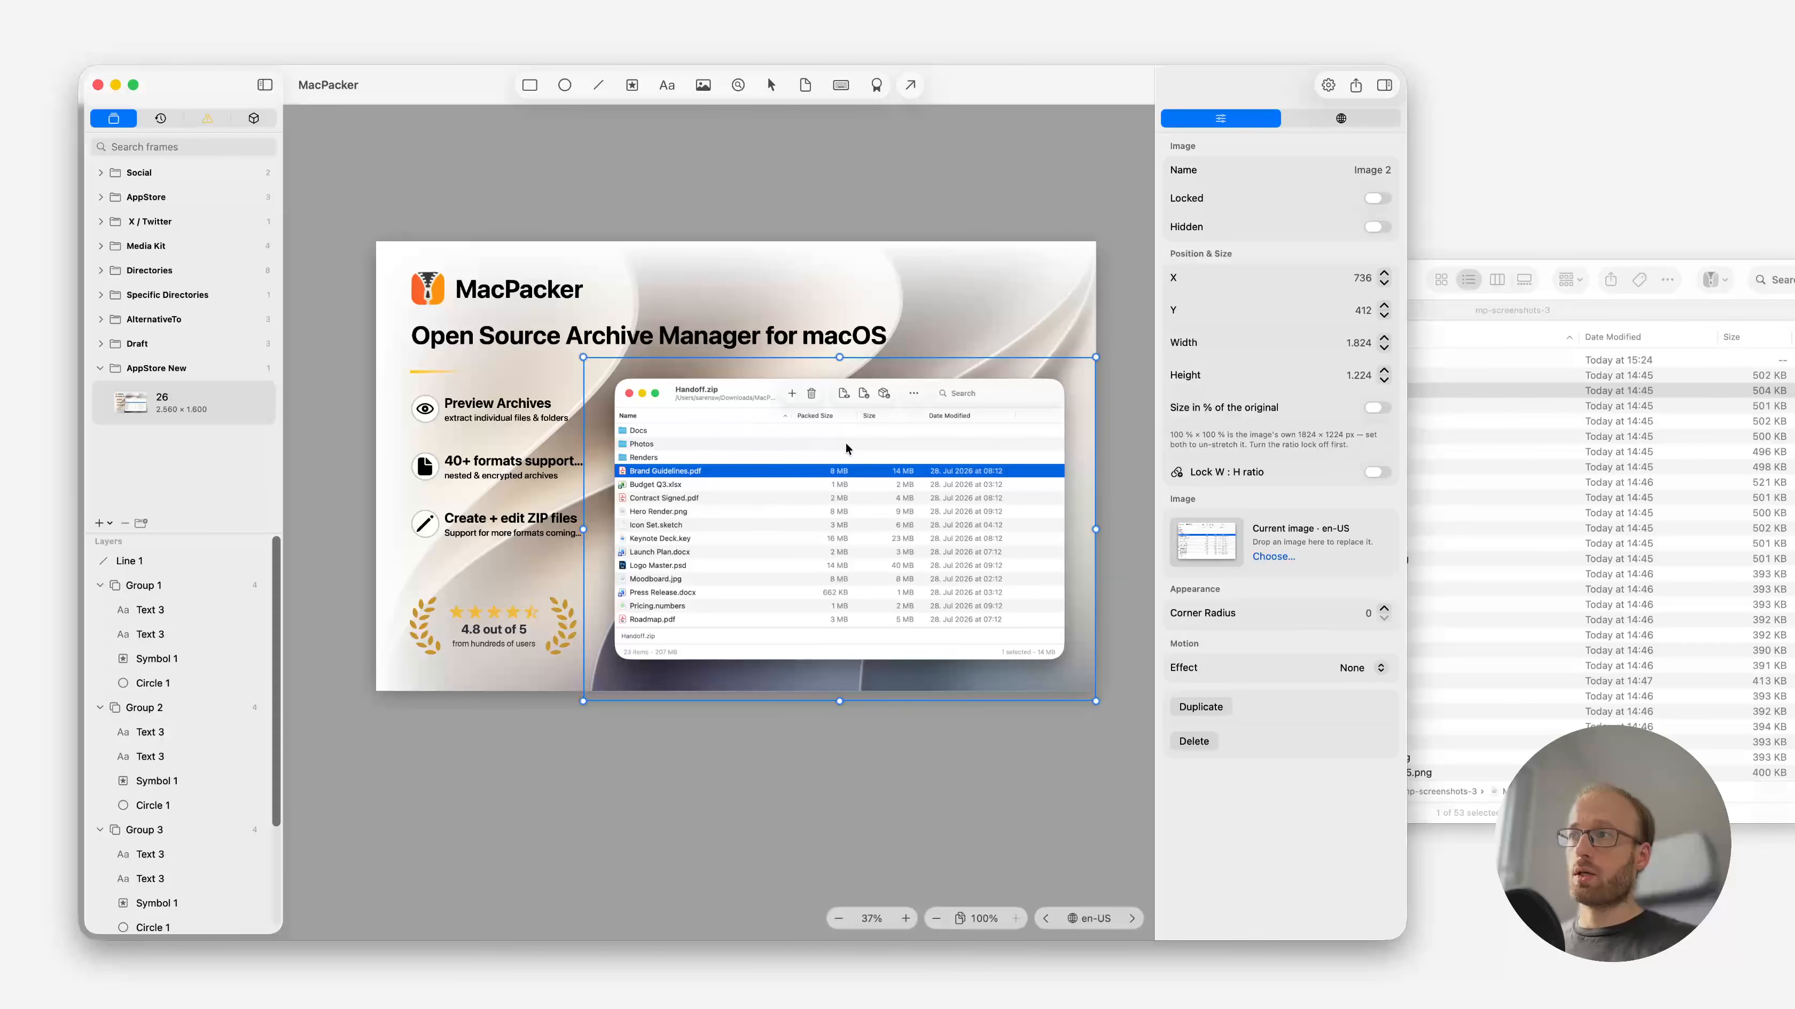
Fill the app screenshot's image for all languages with the MacPacker-01-browse-light PNG files from Finder's mp-screenshots-3 folder.
click(1338, 119)
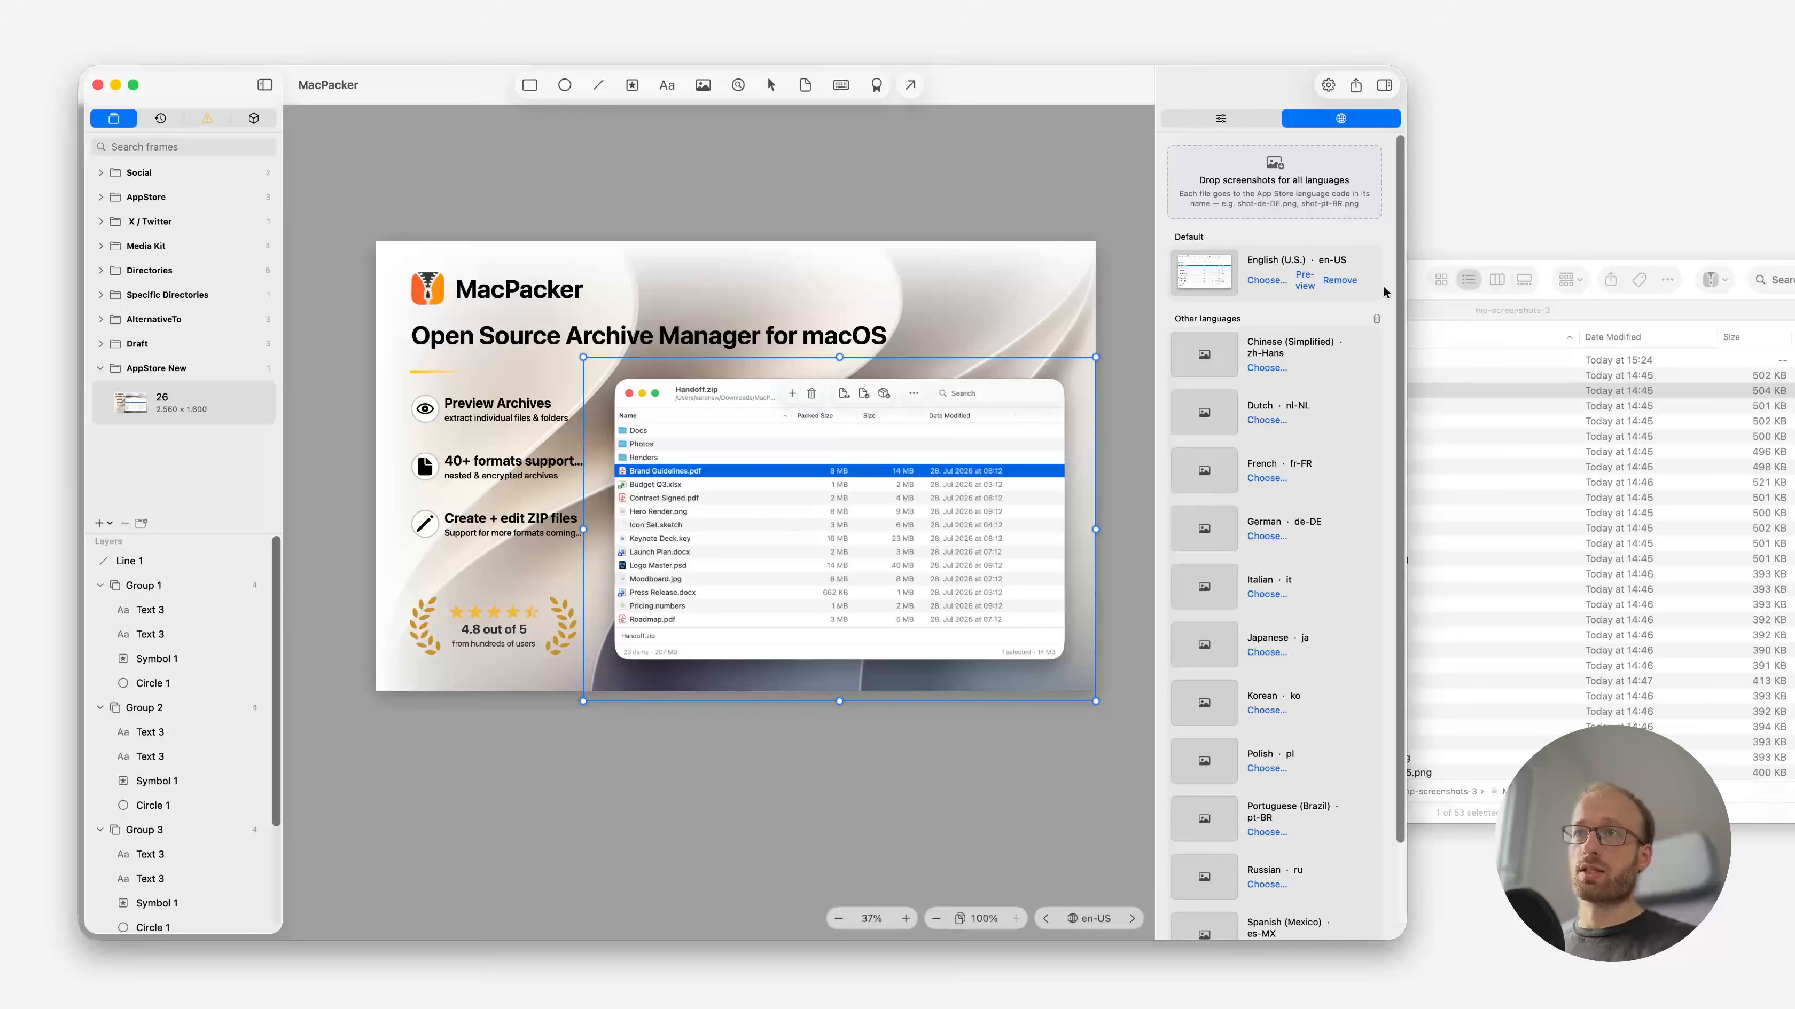
drag(1419, 295, 615, 210)
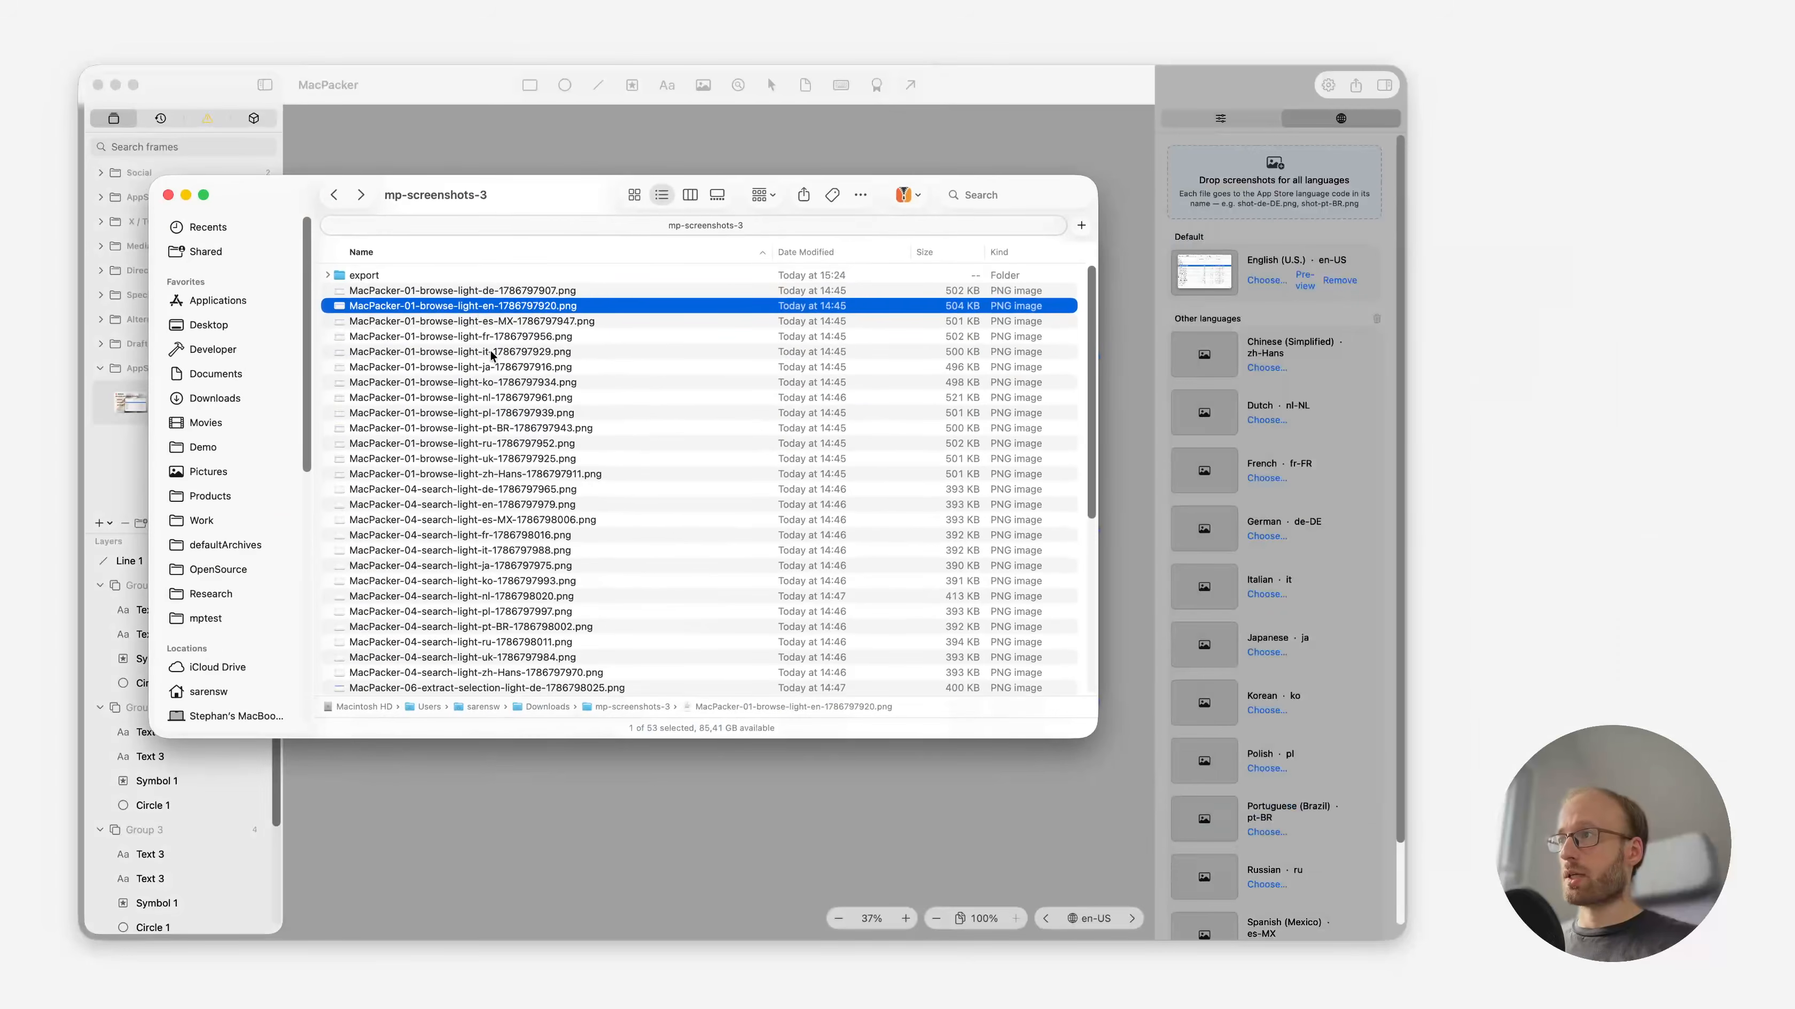
click(479, 293)
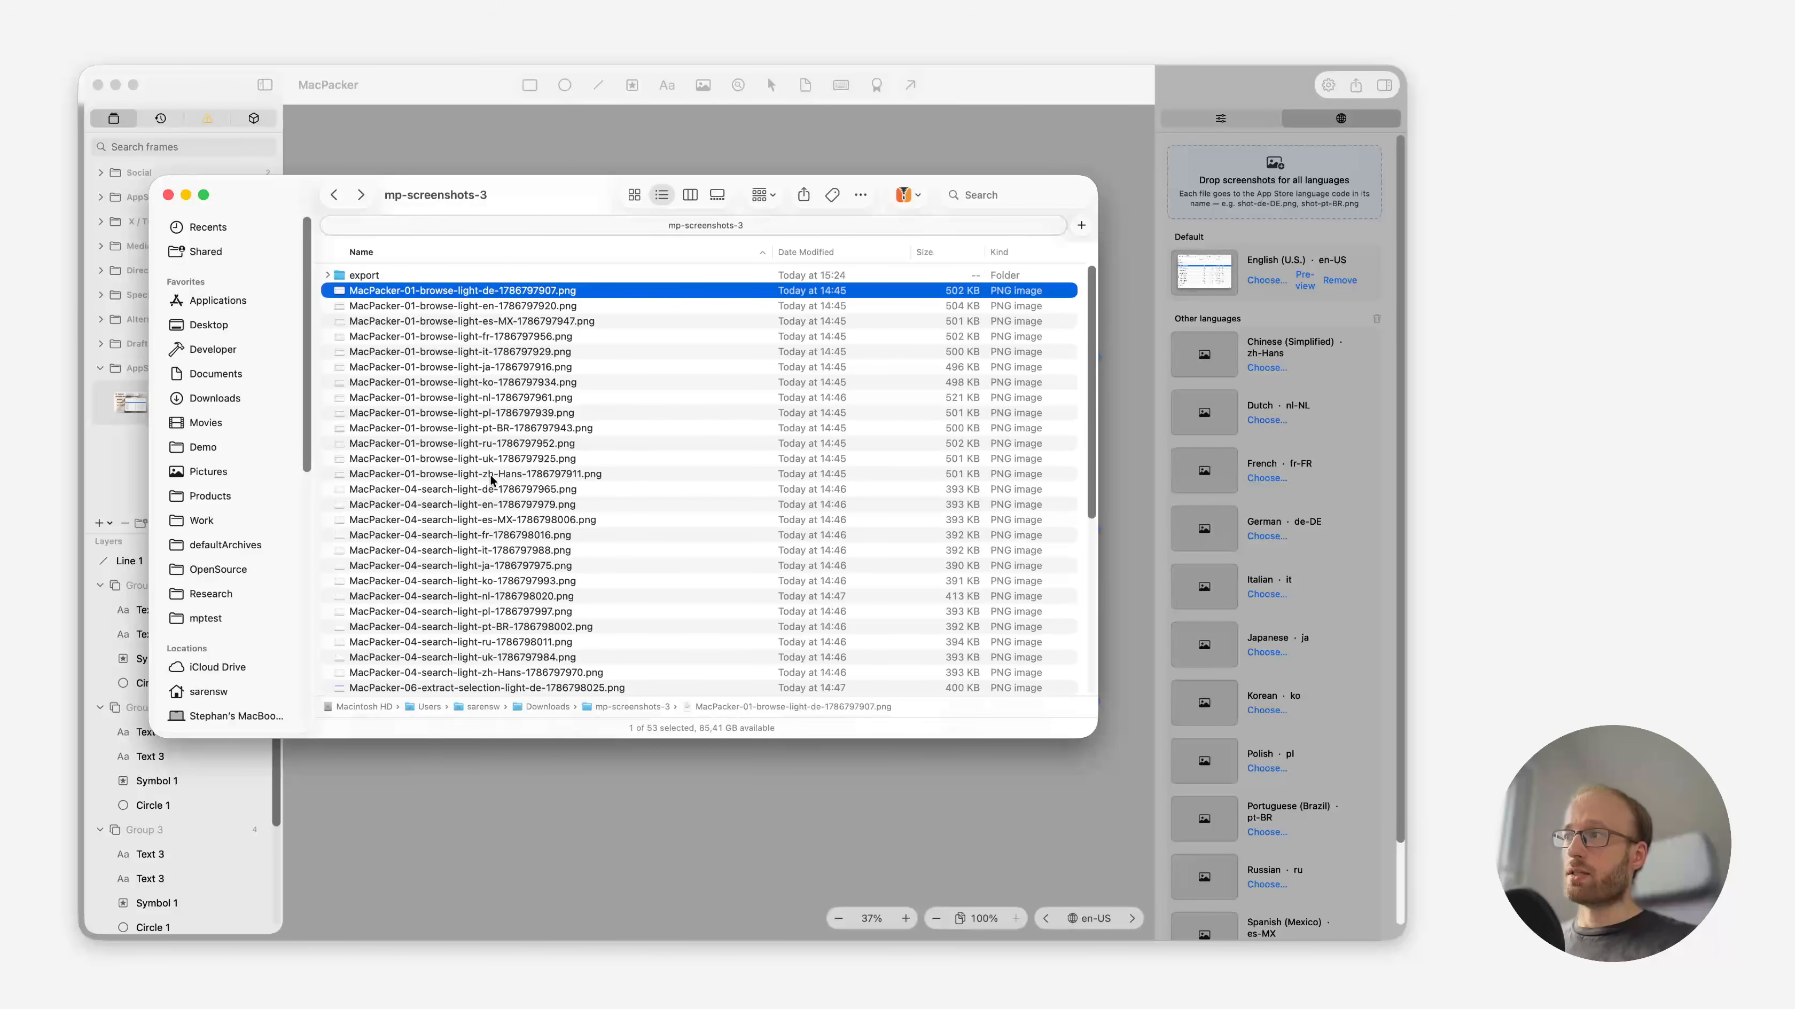
shift+click(523, 474)
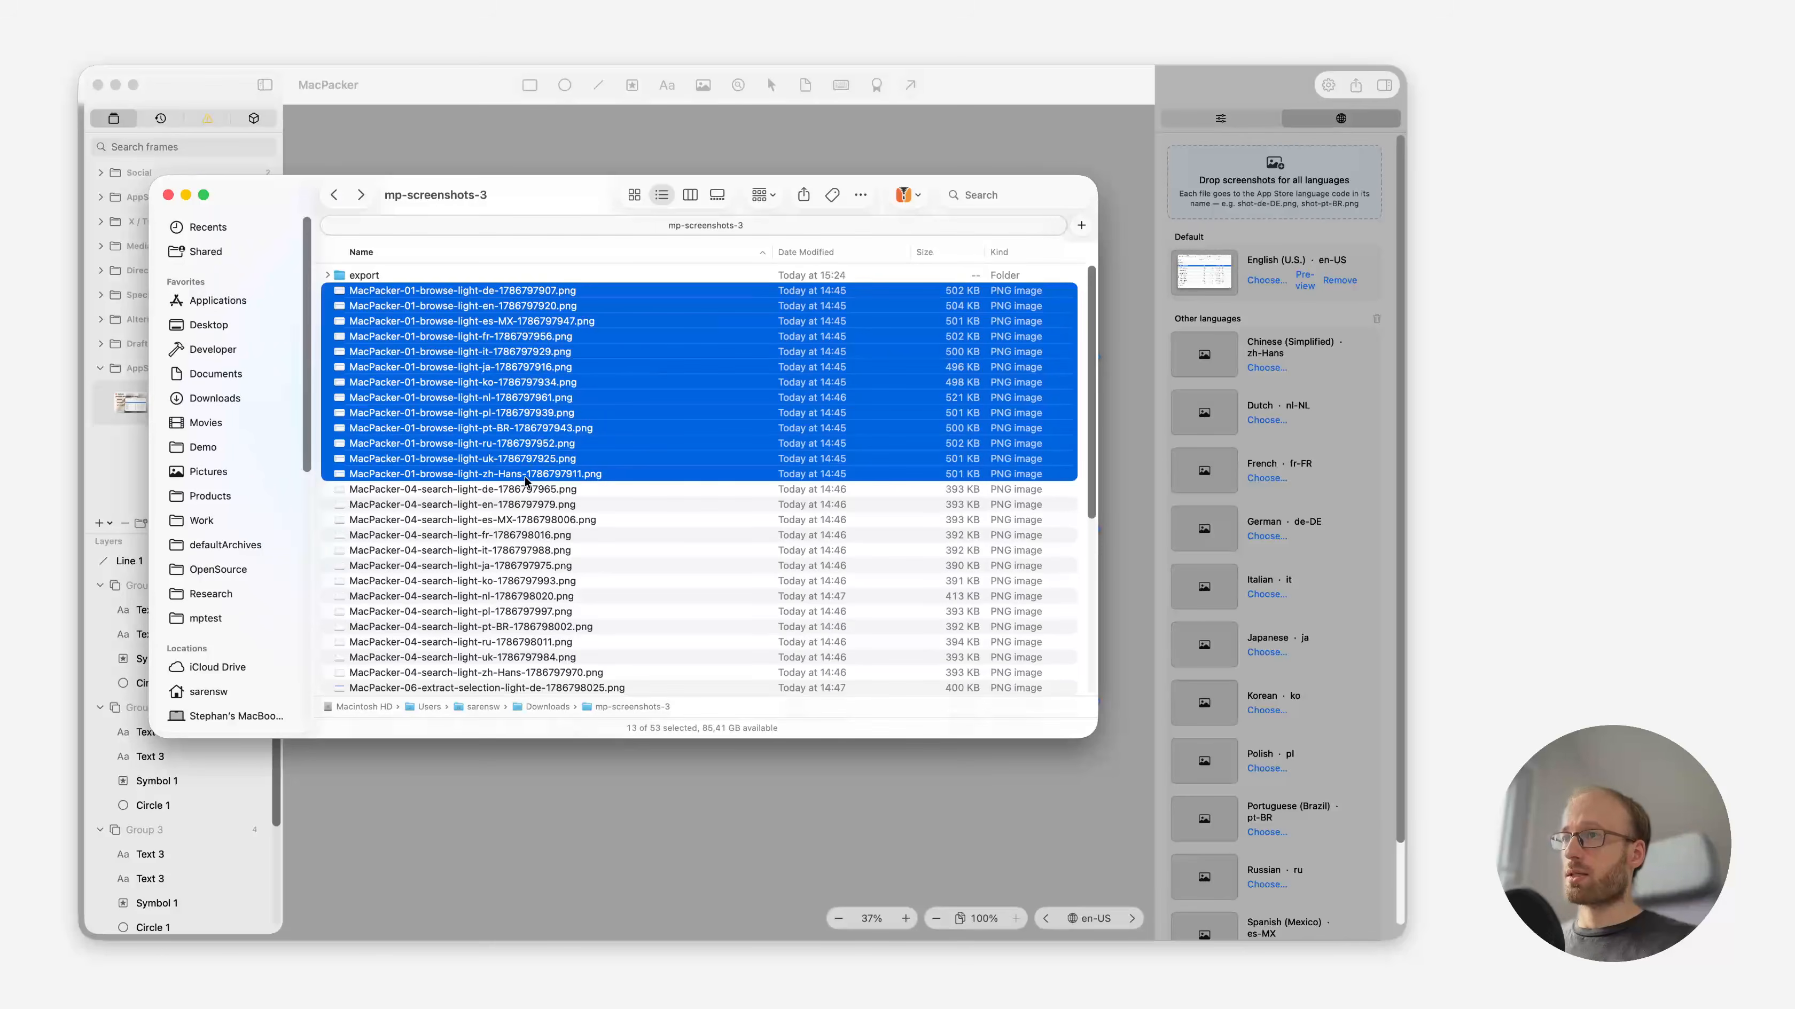
drag(525, 477, 1228, 195)
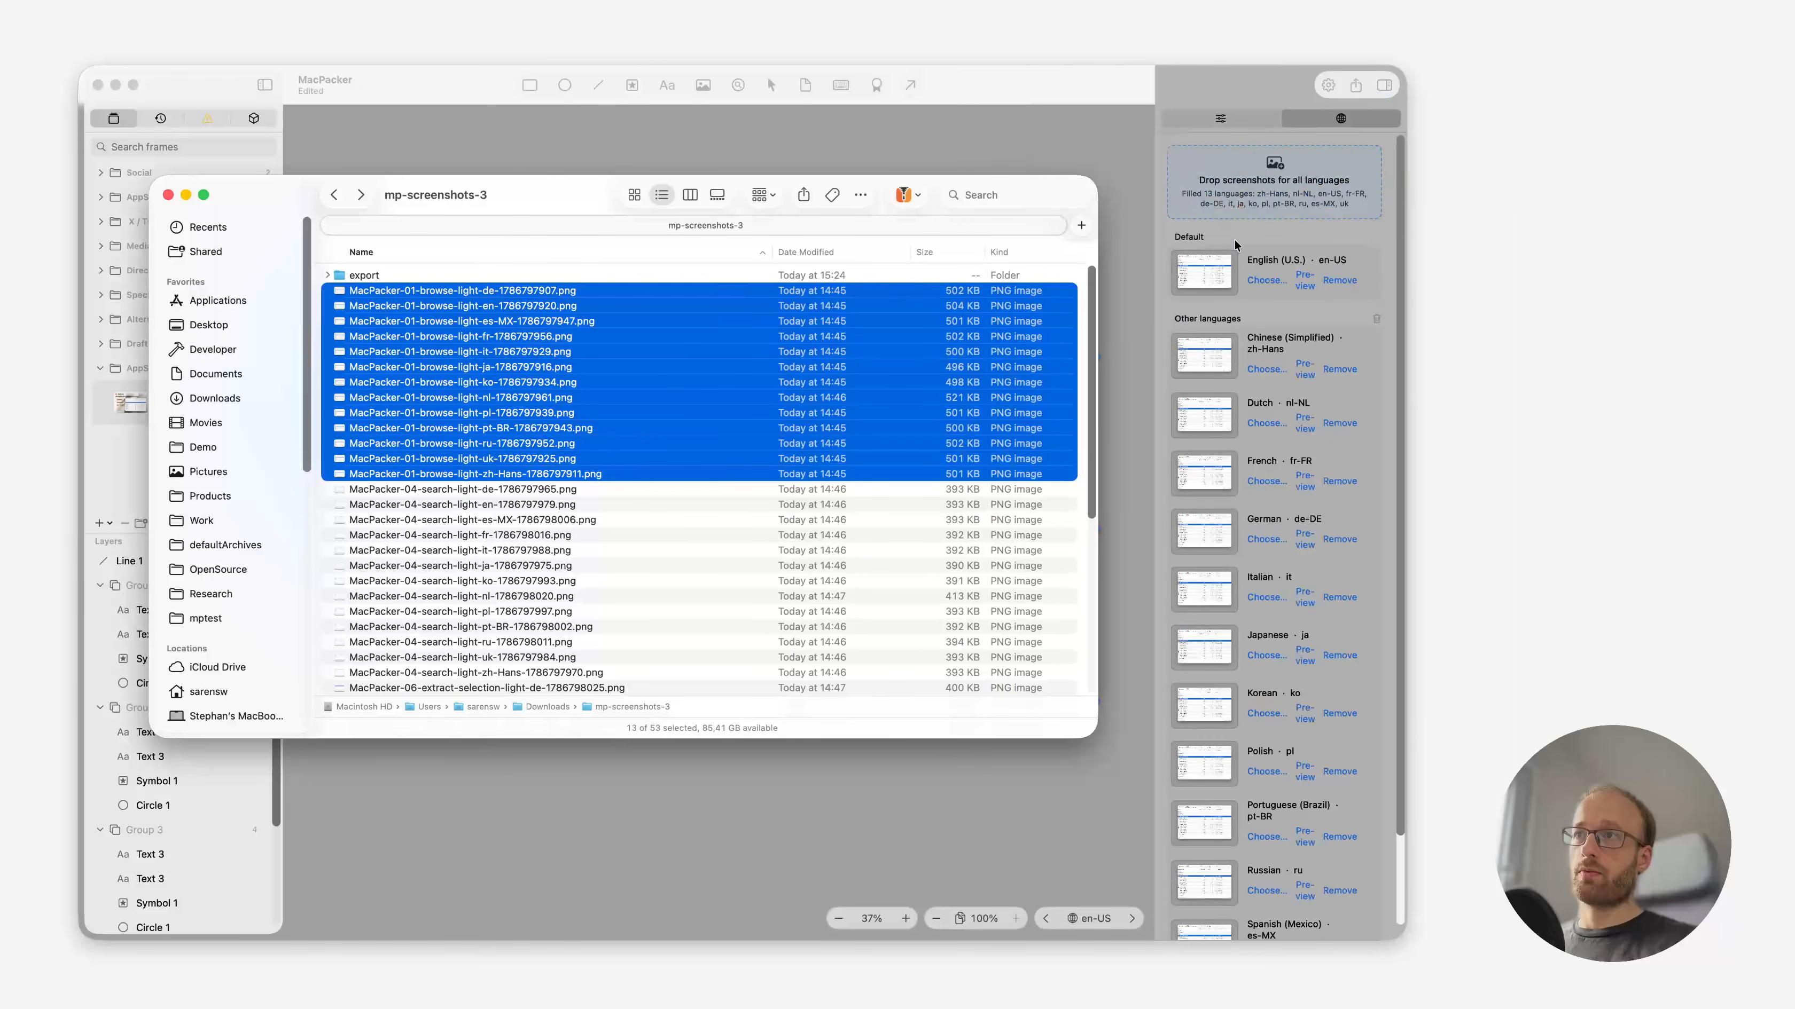
Return to the frame and preview its app screenshot in several languages, including Italian, Japanese and Simplified Chinese.
click(985, 90)
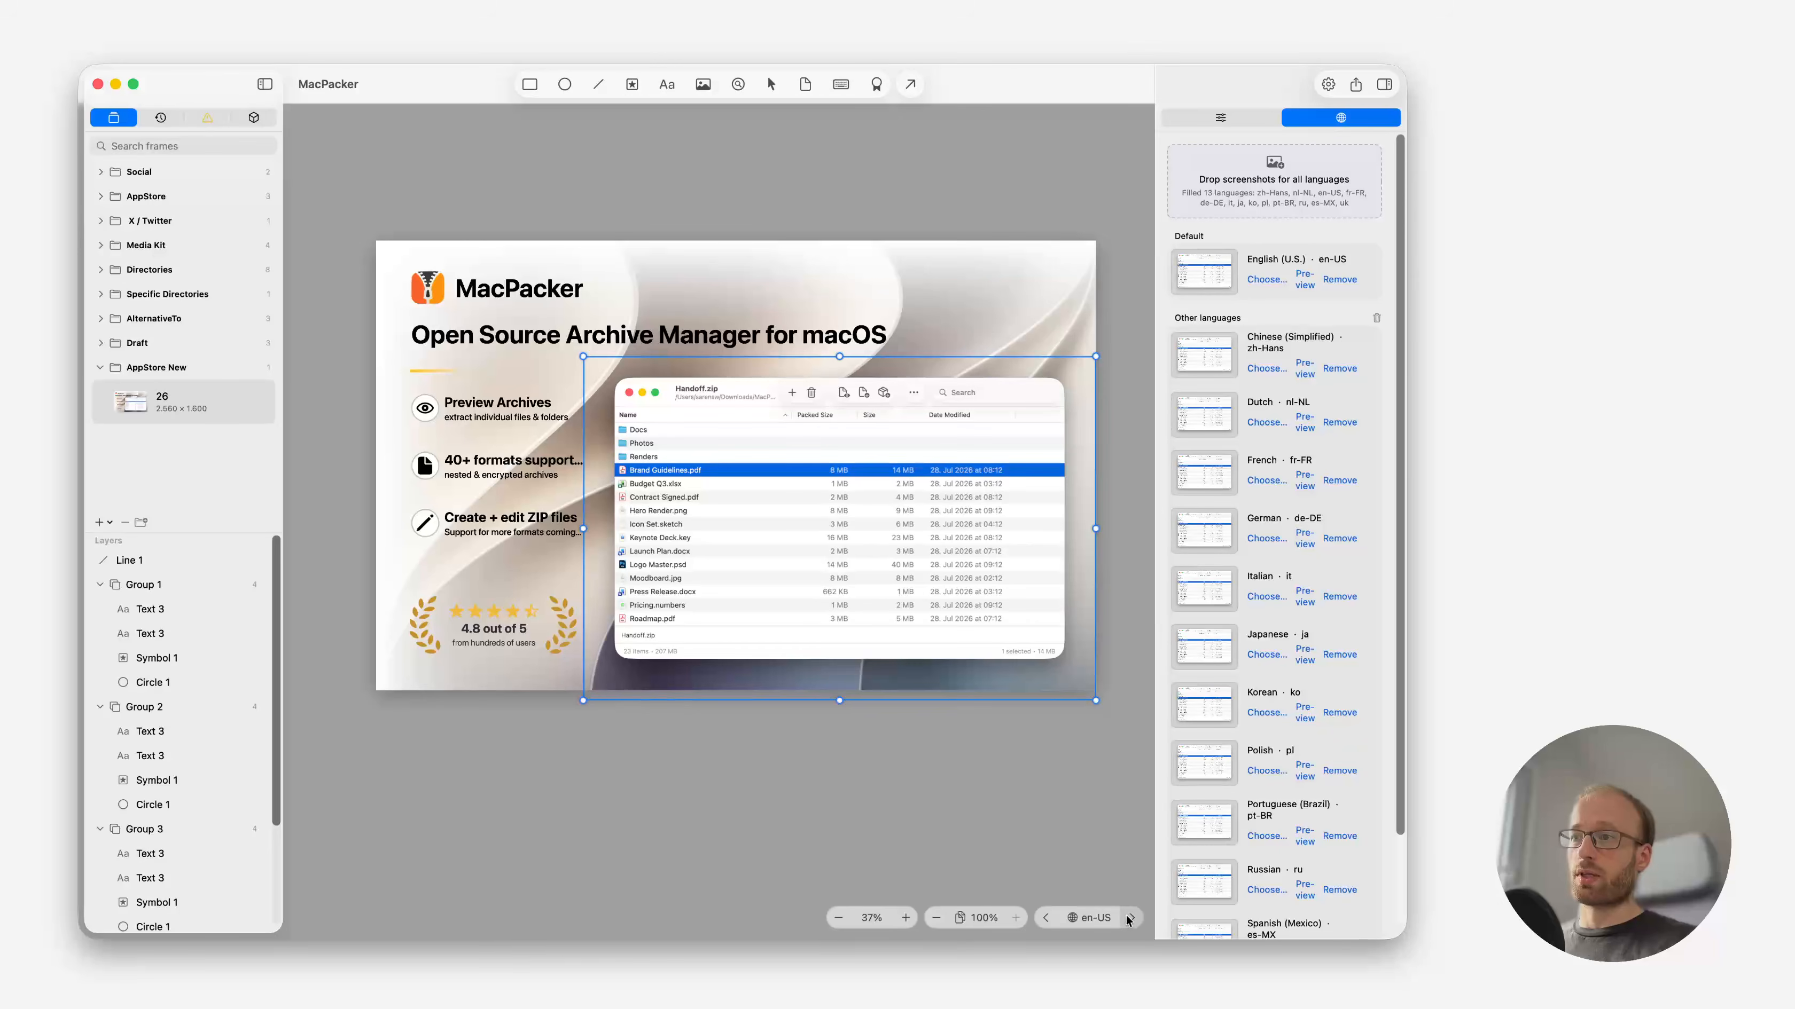
scroll(895, 498, up, 3)
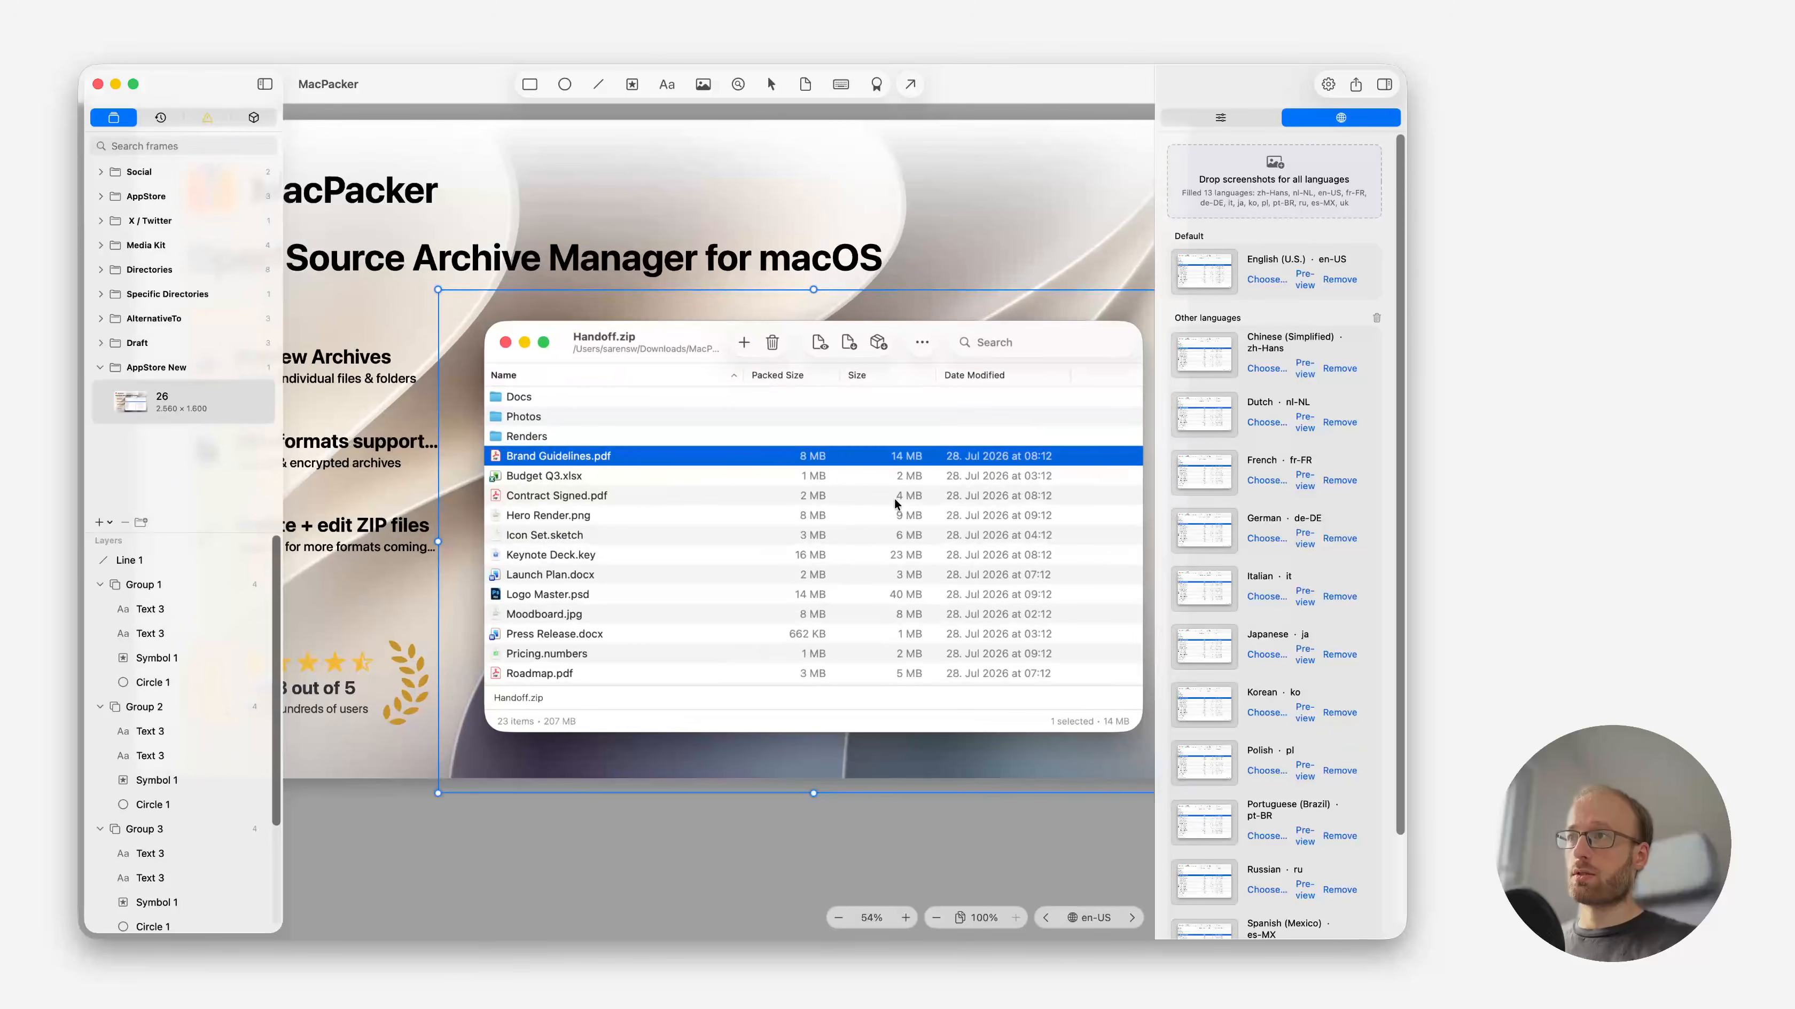
click(1131, 917)
click(1131, 920)
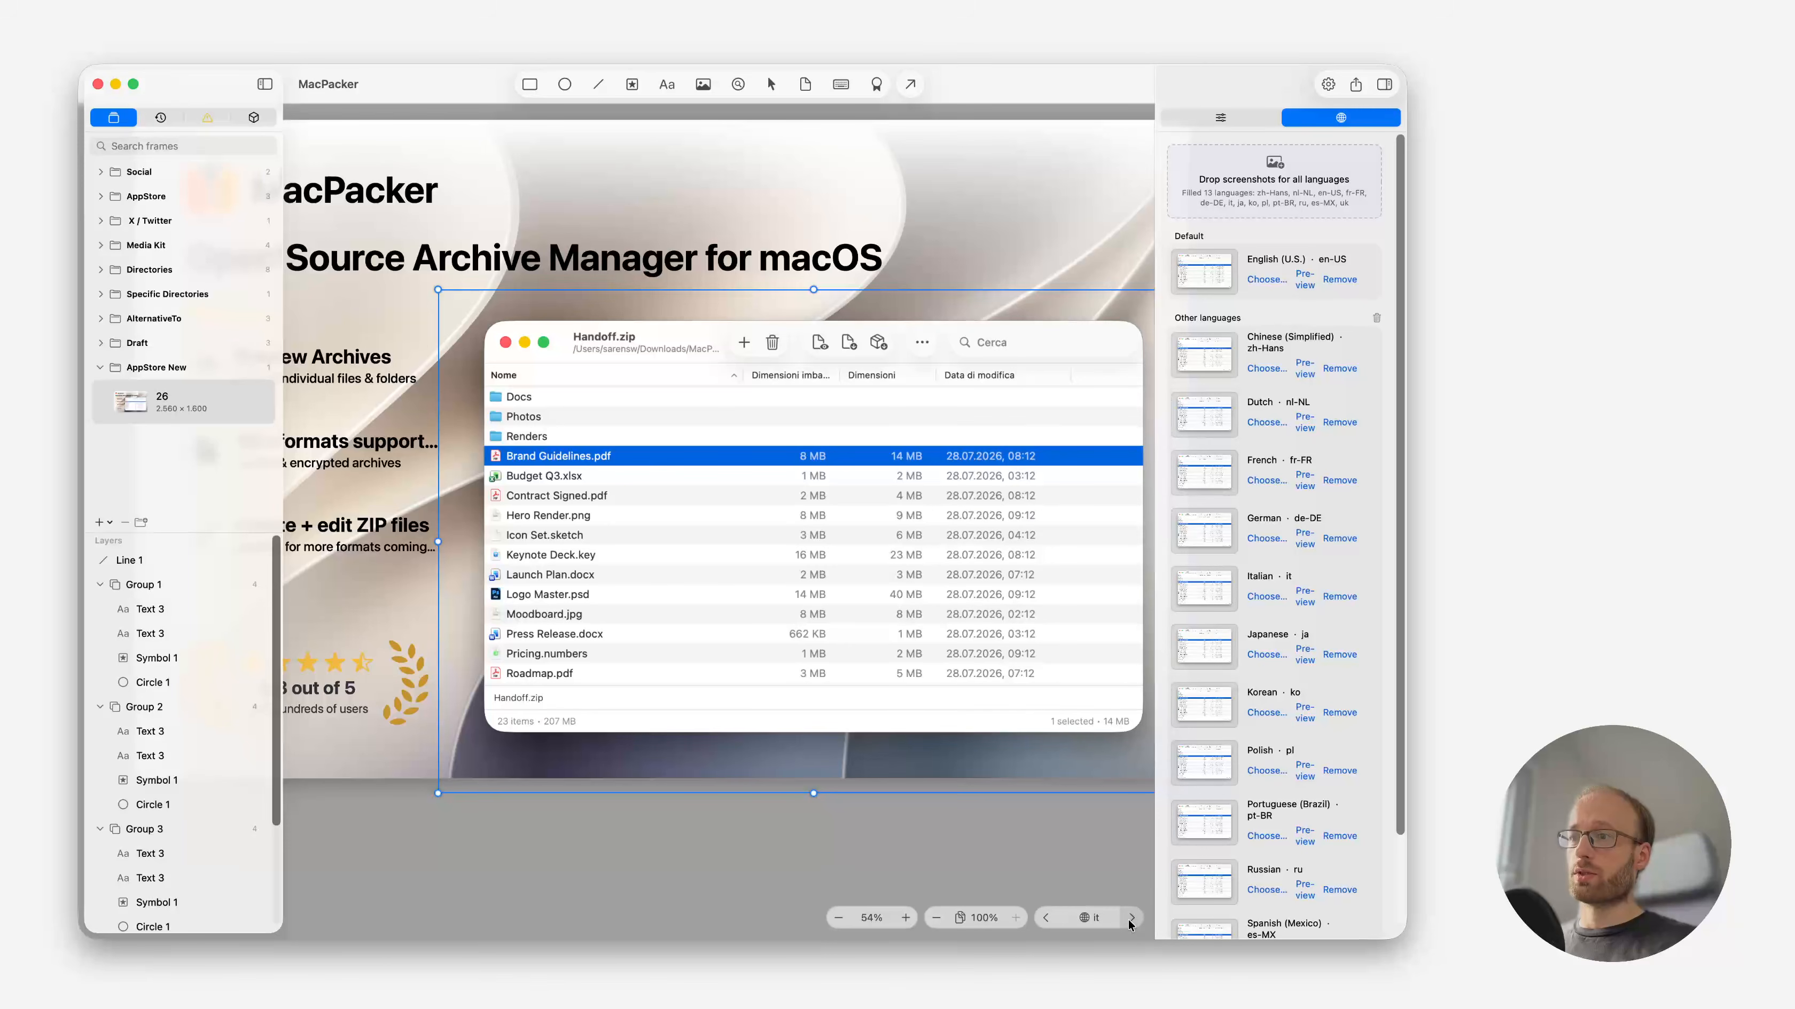
click(1131, 919)
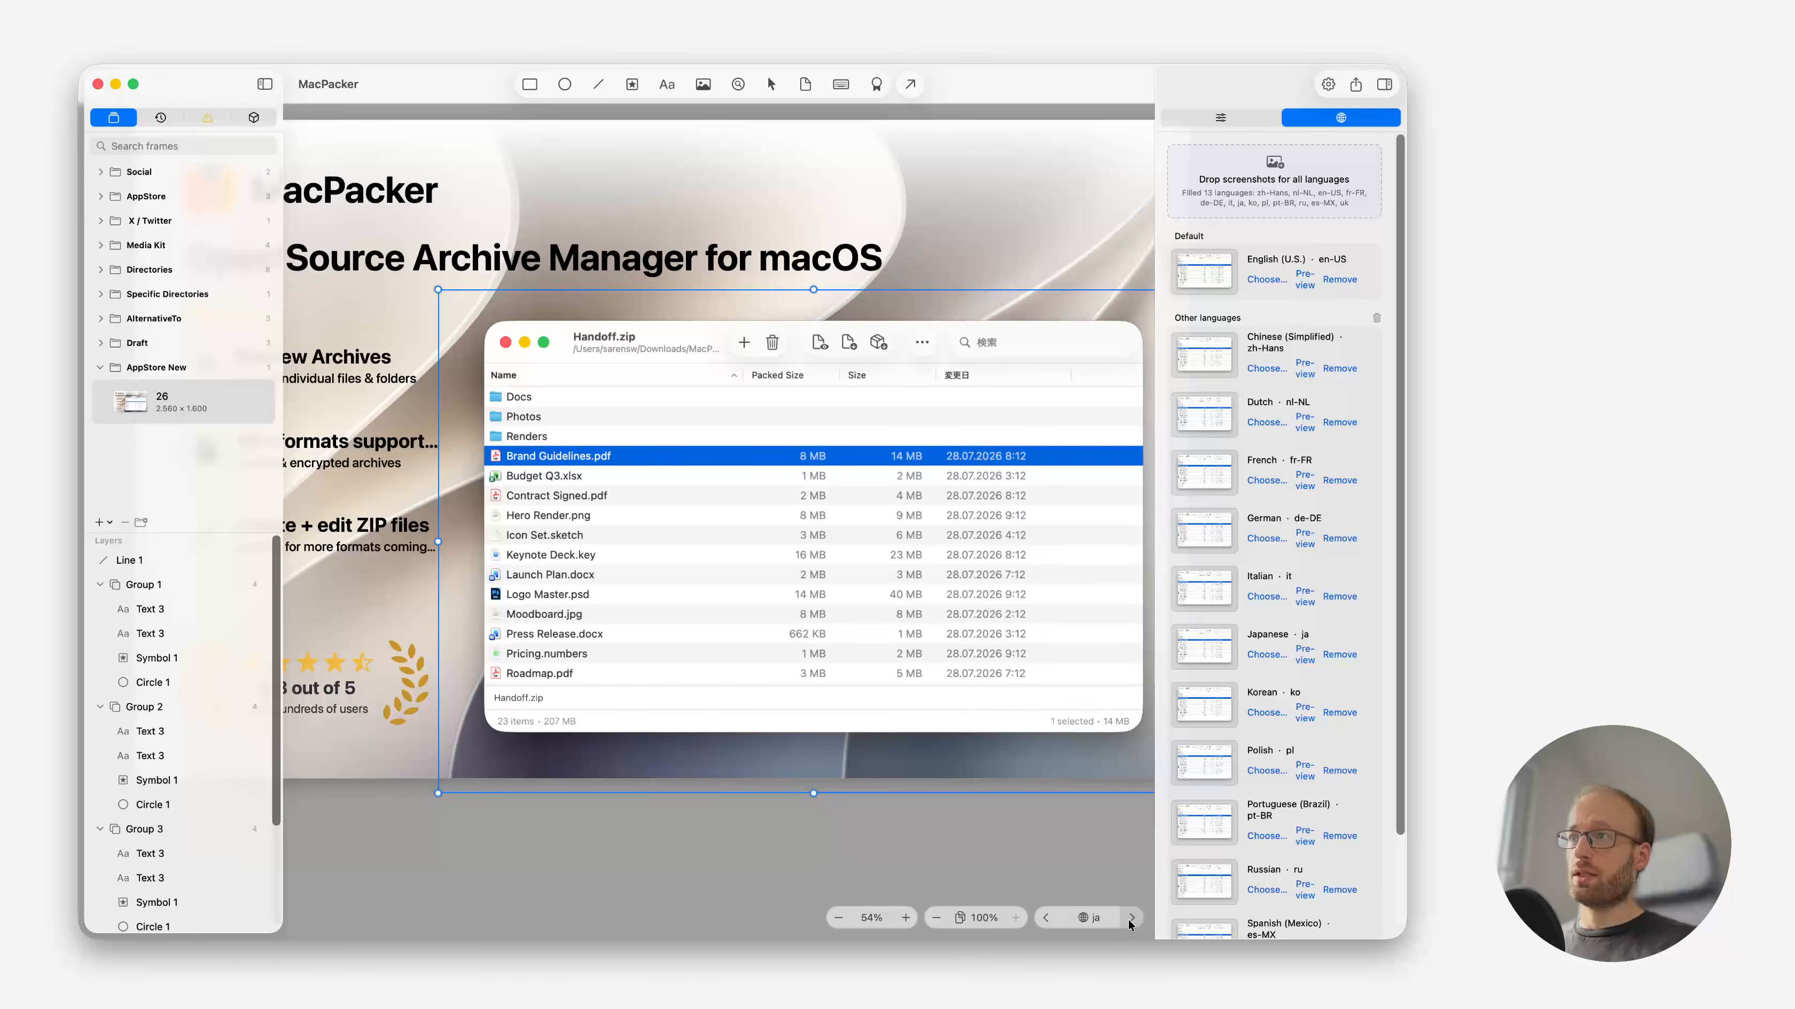
click(1132, 920)
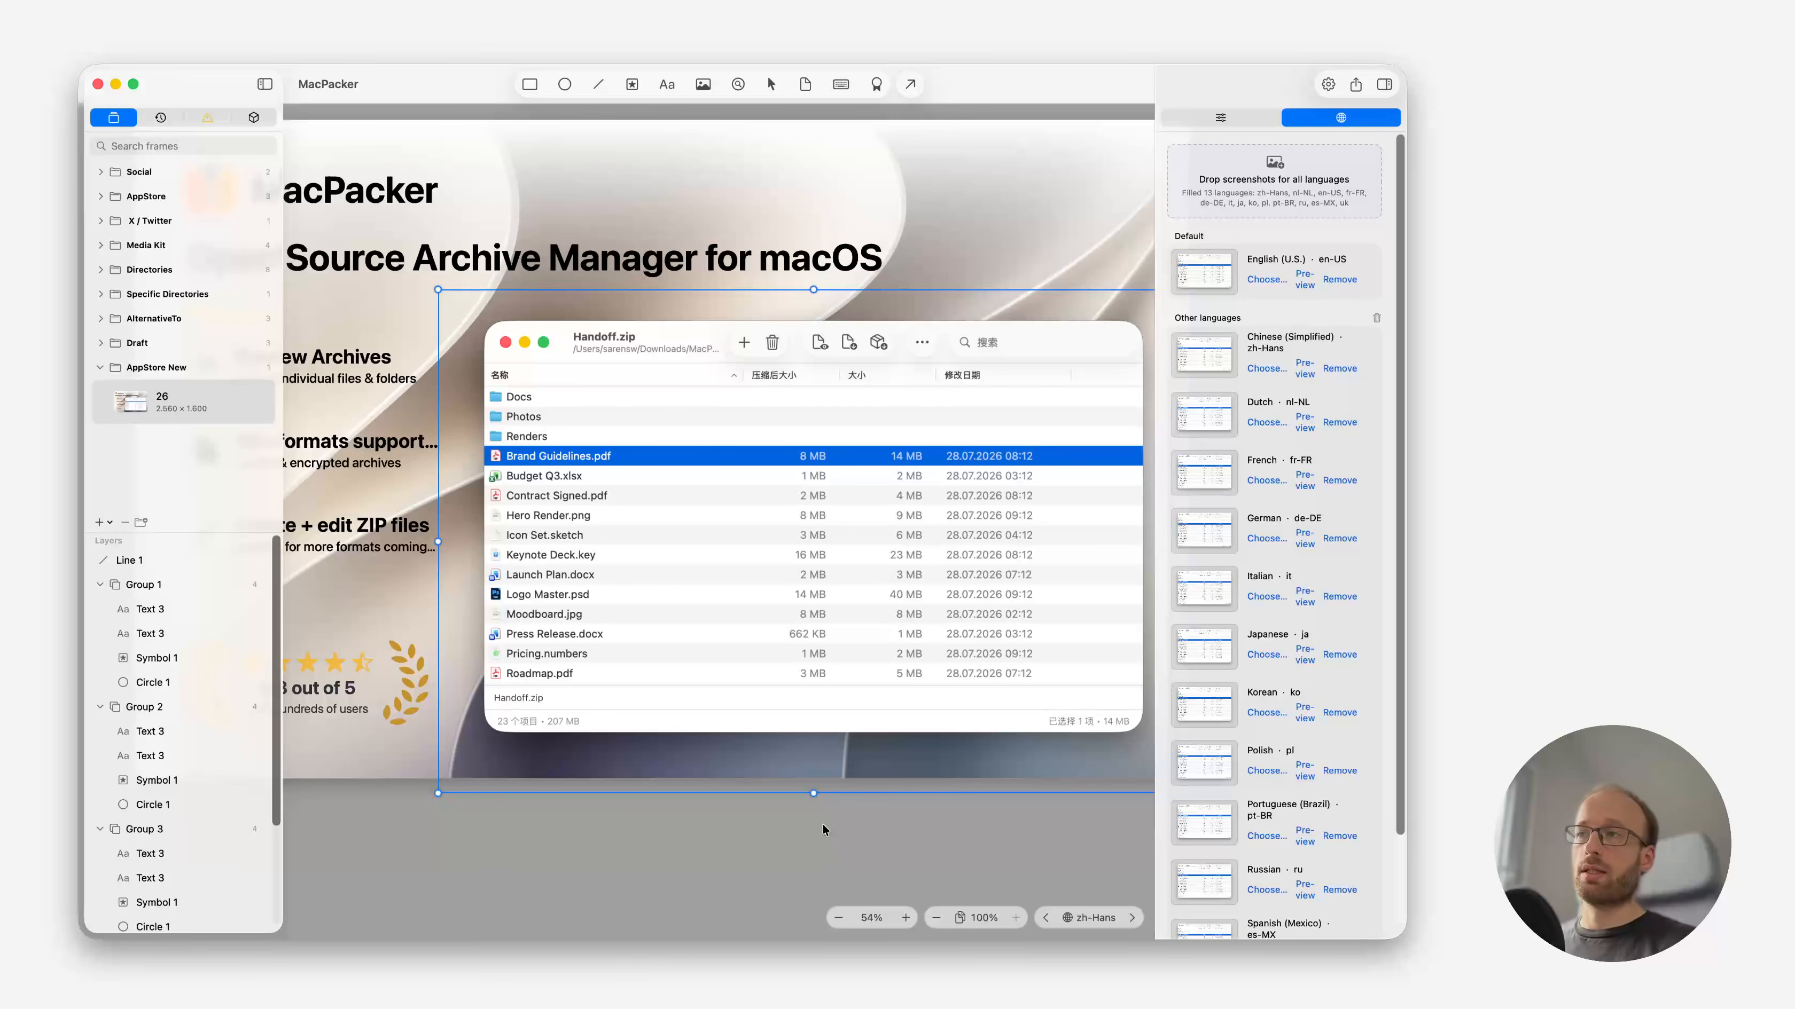
Copy the AI translation prompt for the headline "Open Source Archive Manager for macOS" from its localization settings.
click(720, 846)
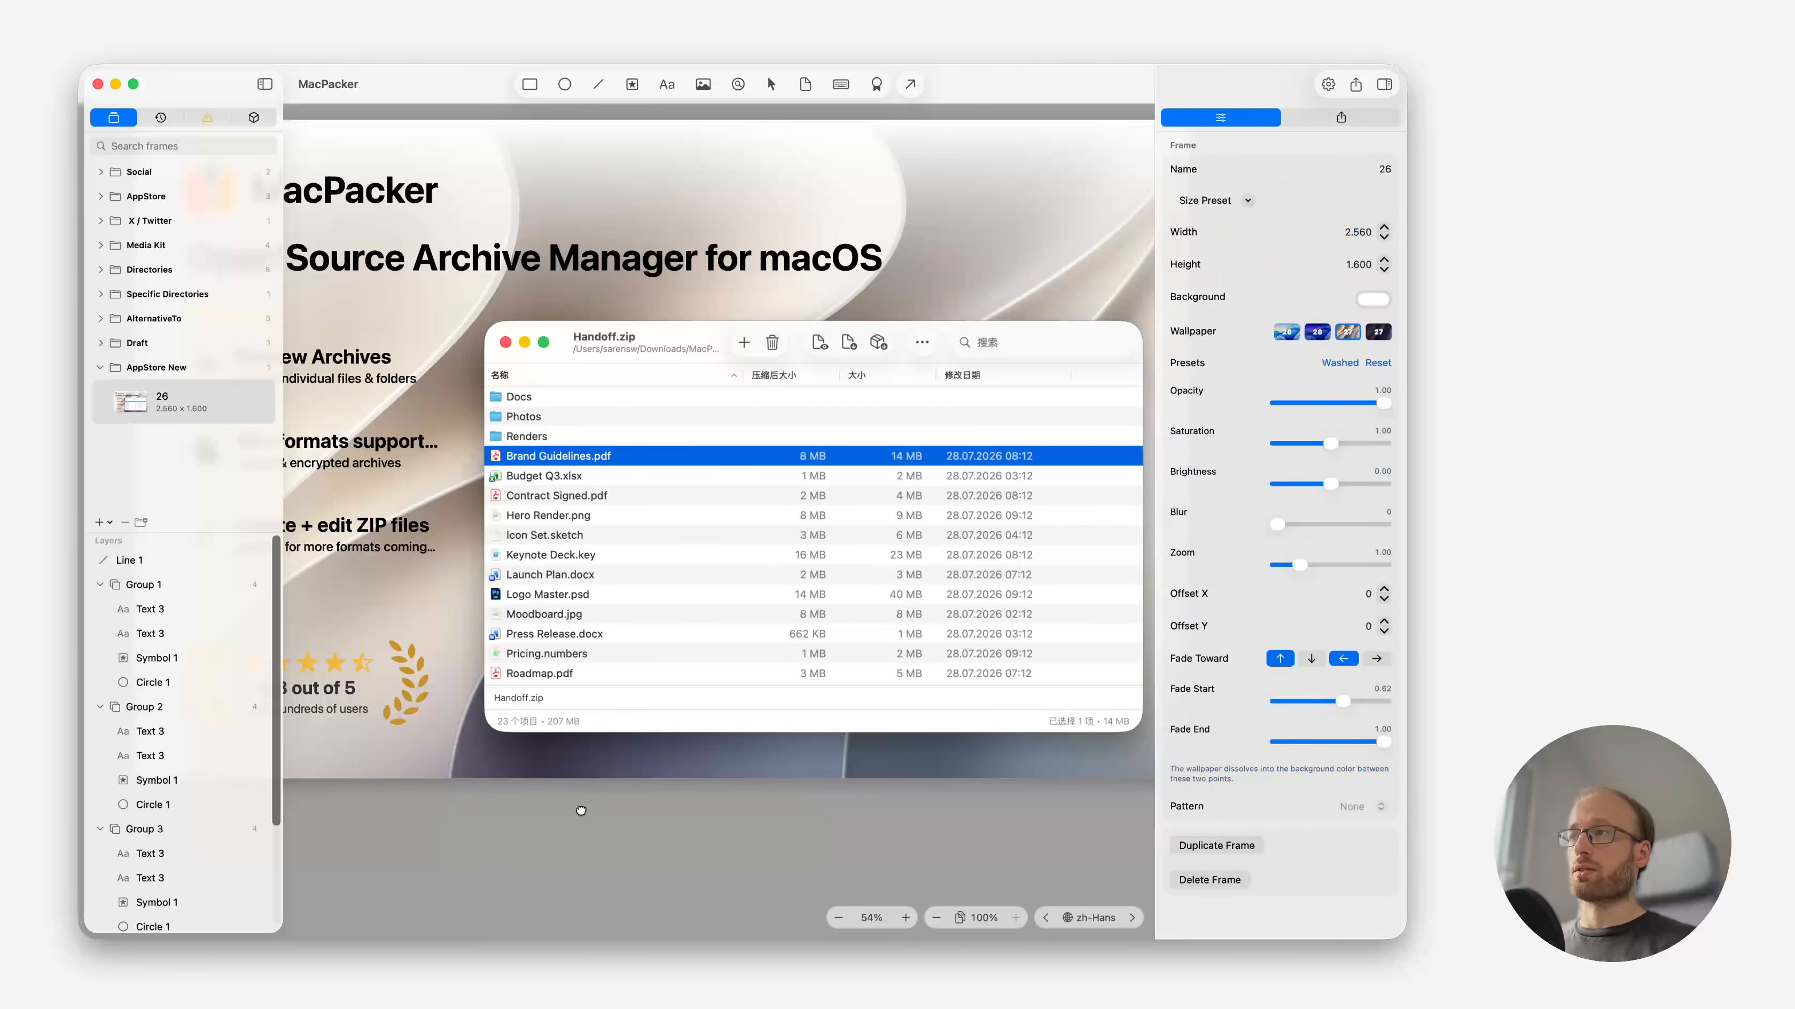
drag(582, 813, 755, 832)
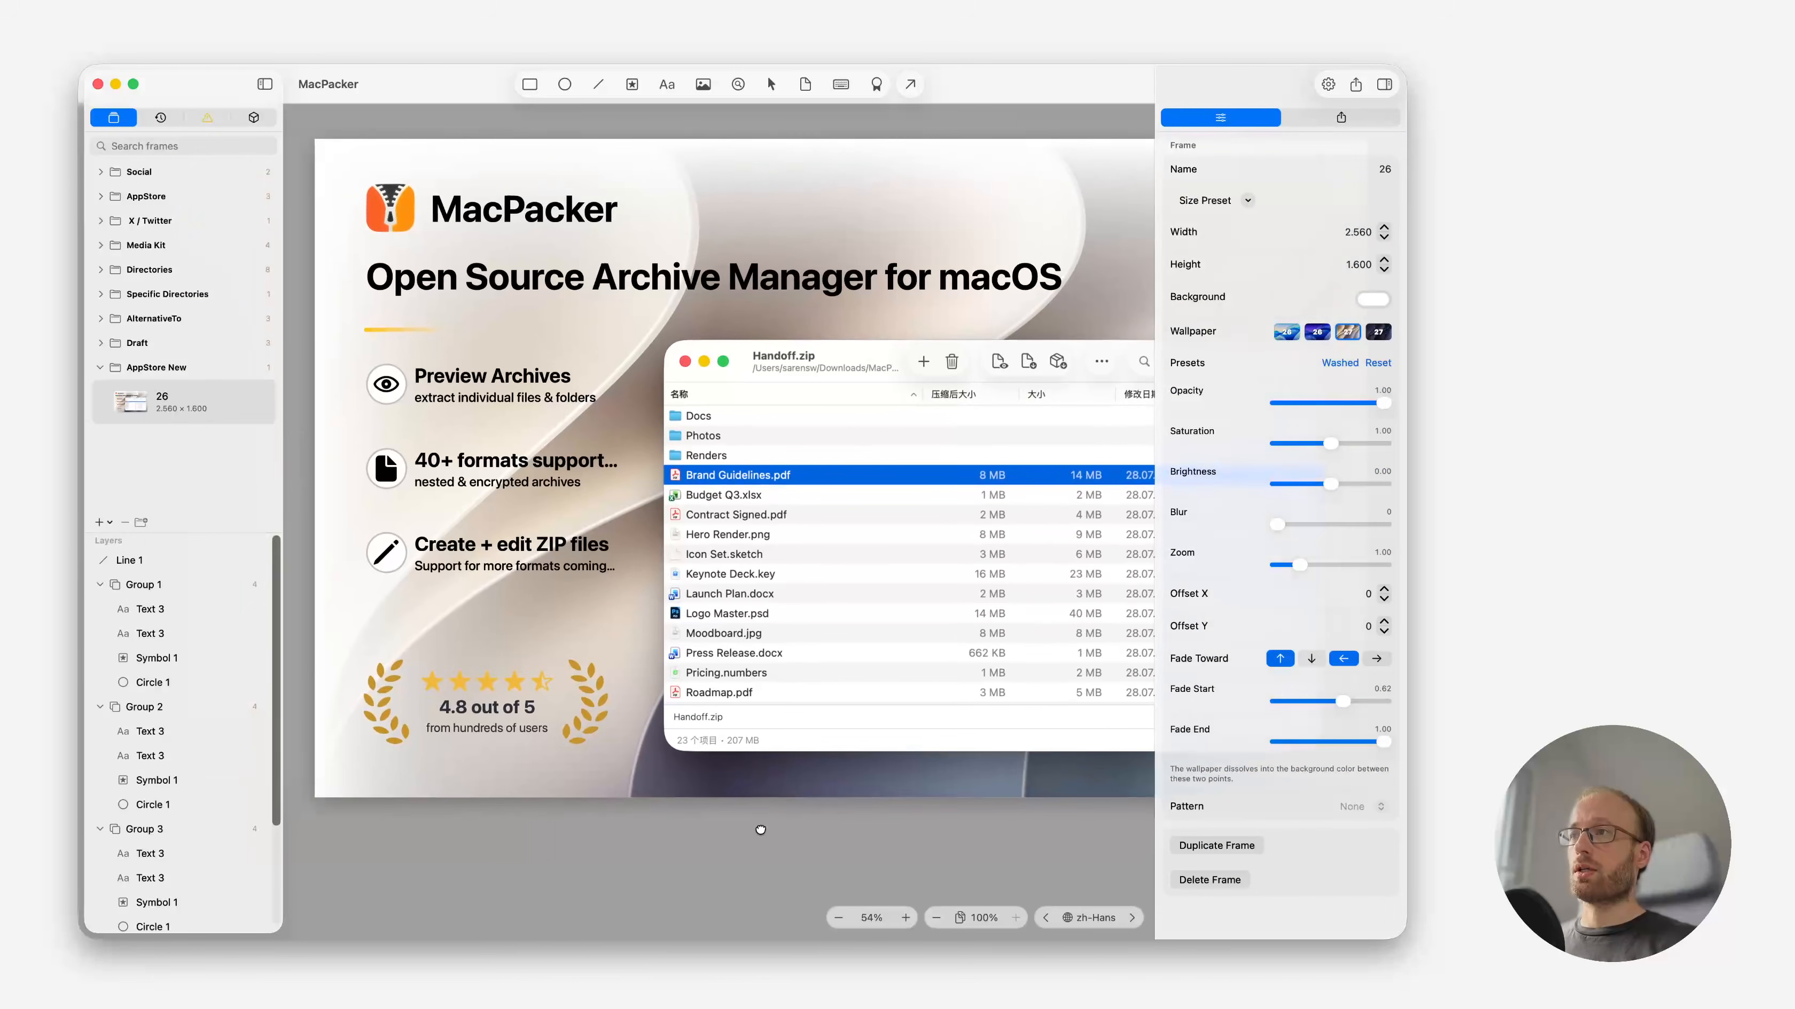
click(842, 279)
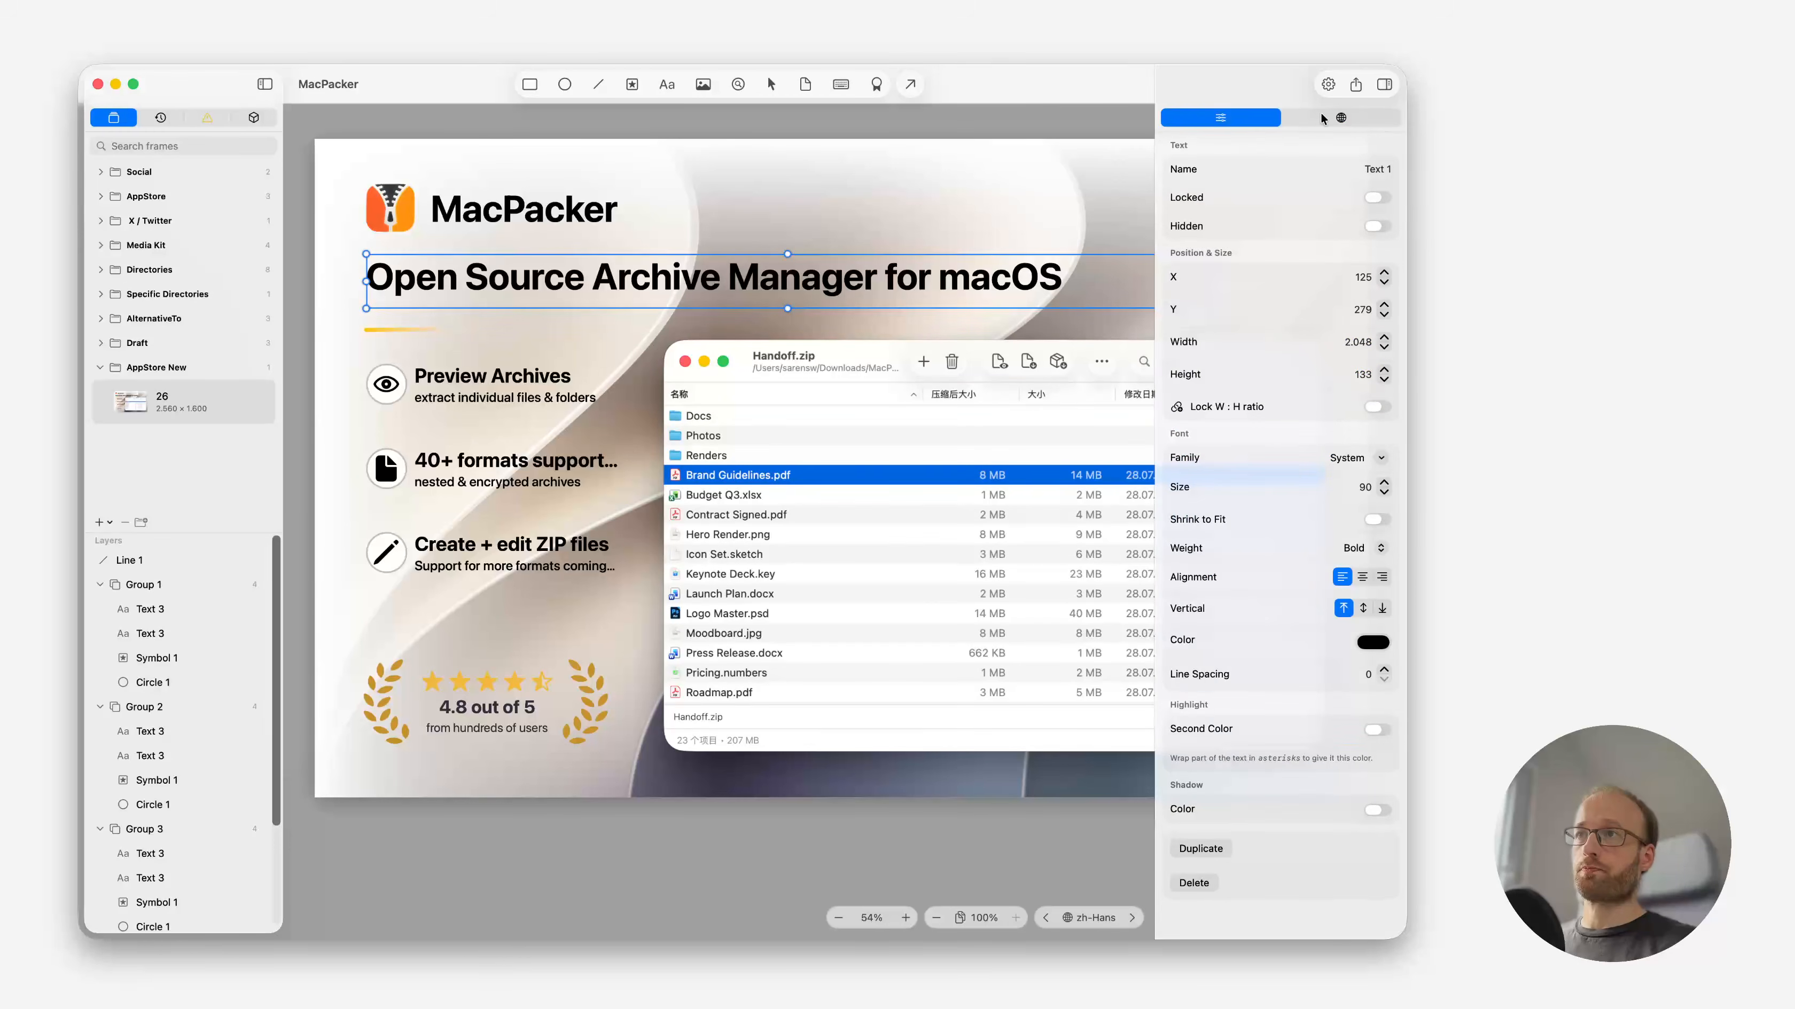
click(1298, 119)
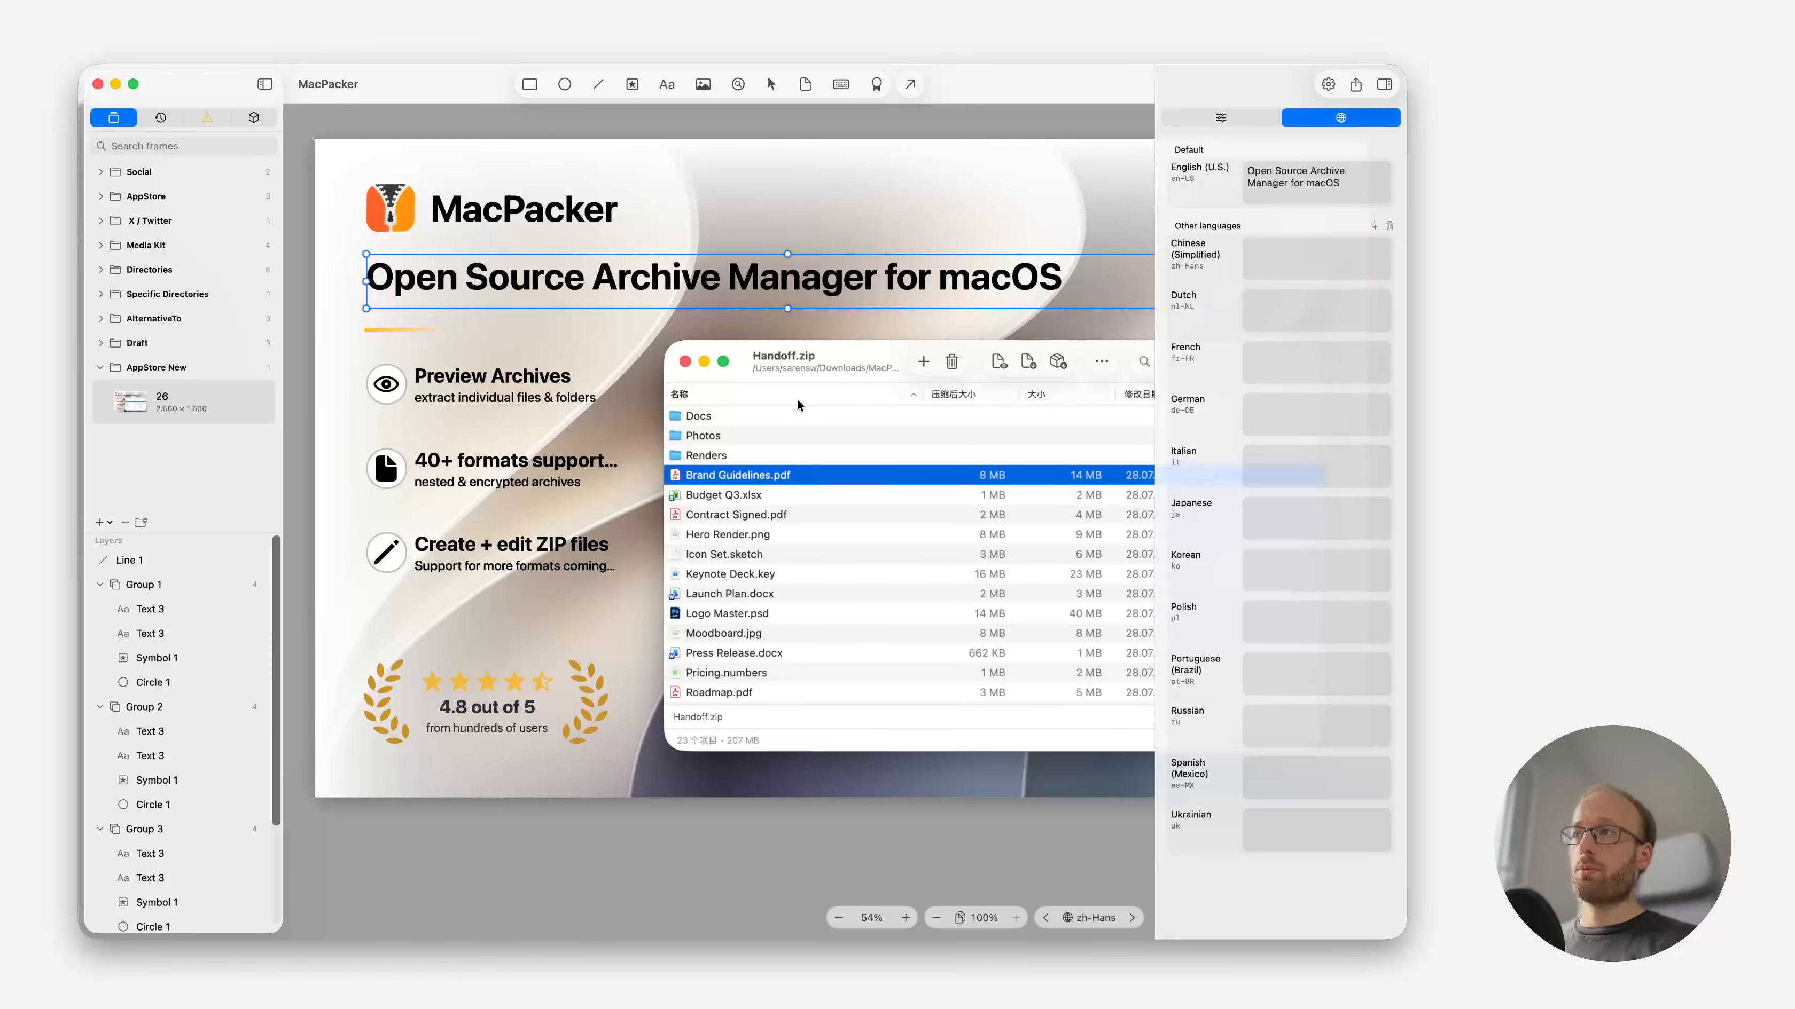
click(1375, 227)
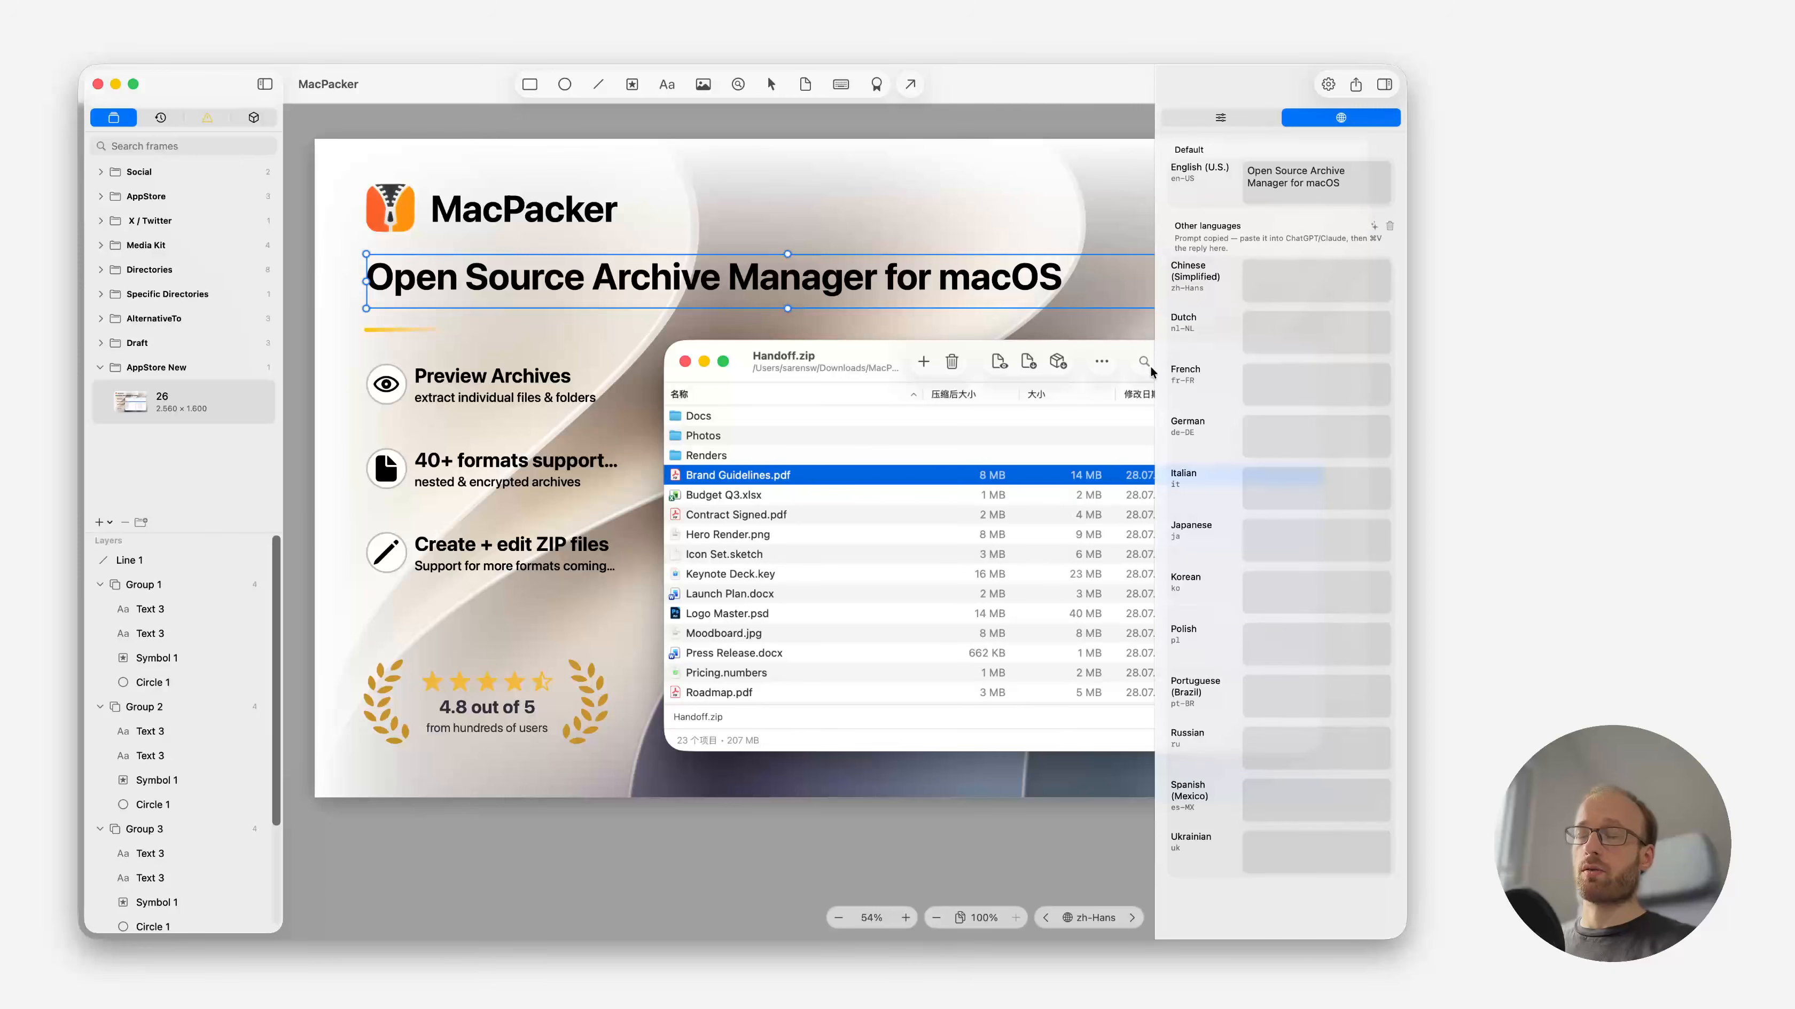
Switch to ChatGPT and submit the copied translation prompt.
key(super+Tab)
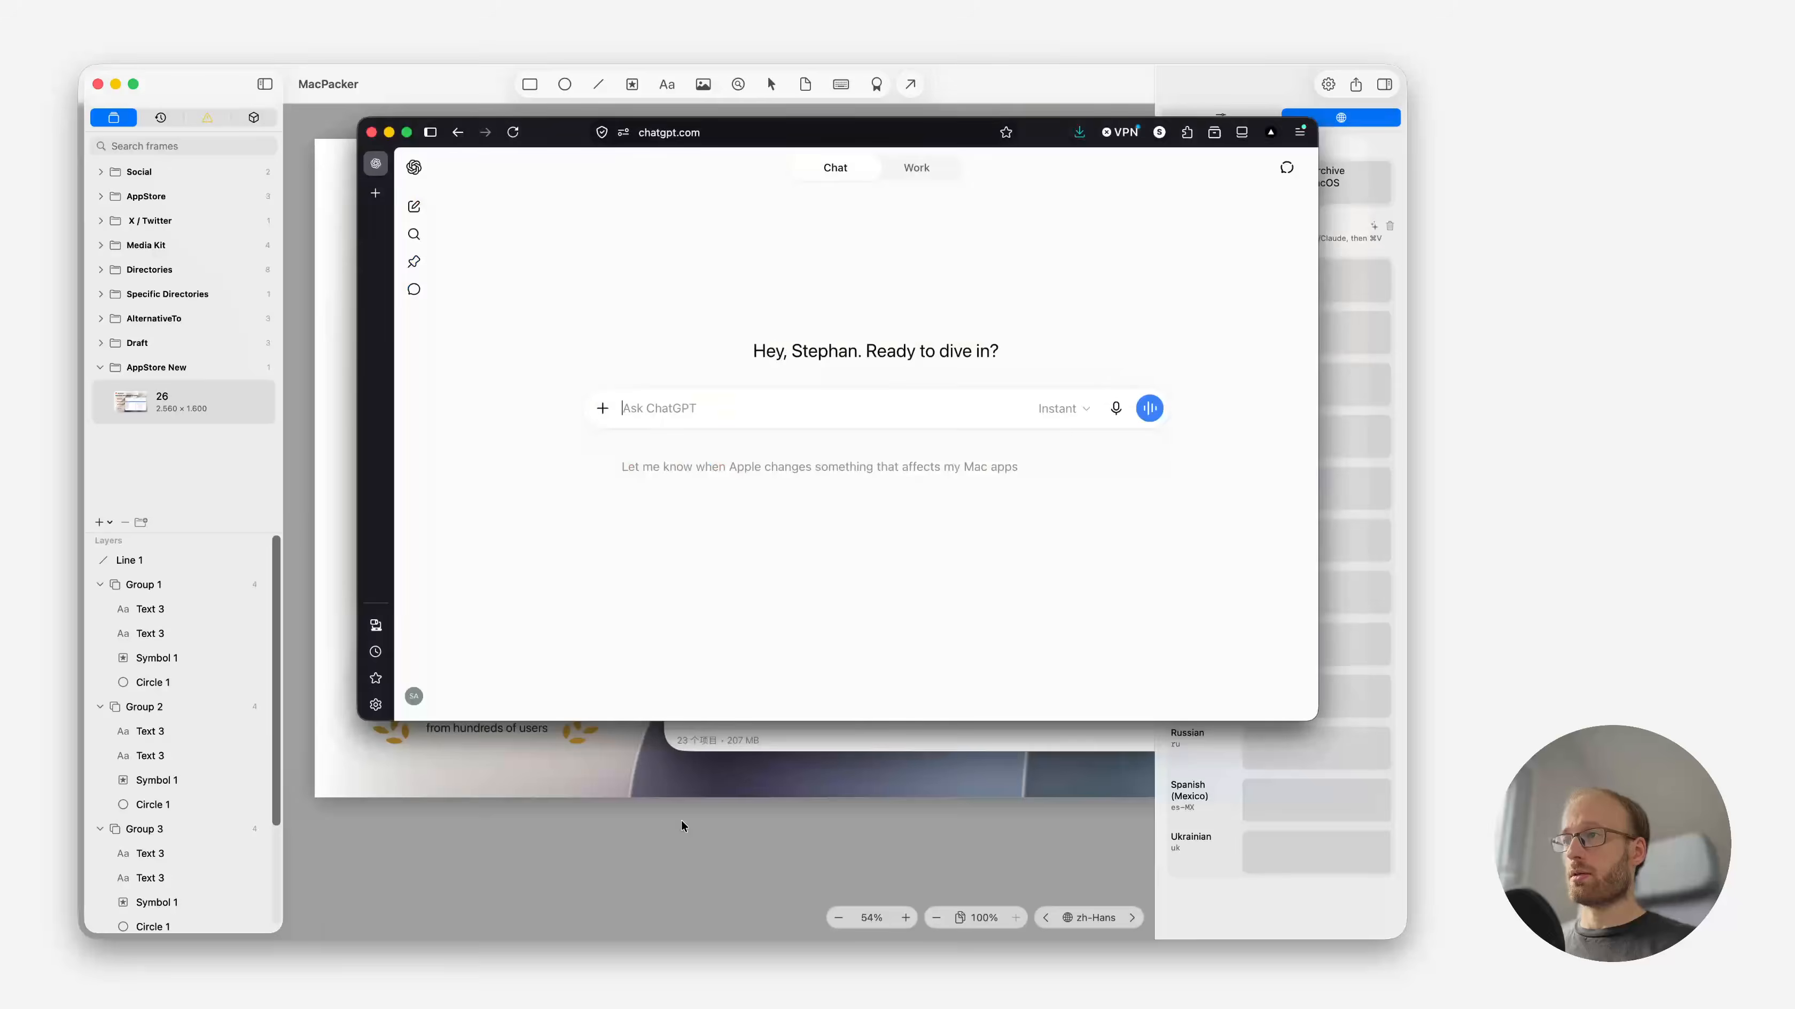
key(super+v)
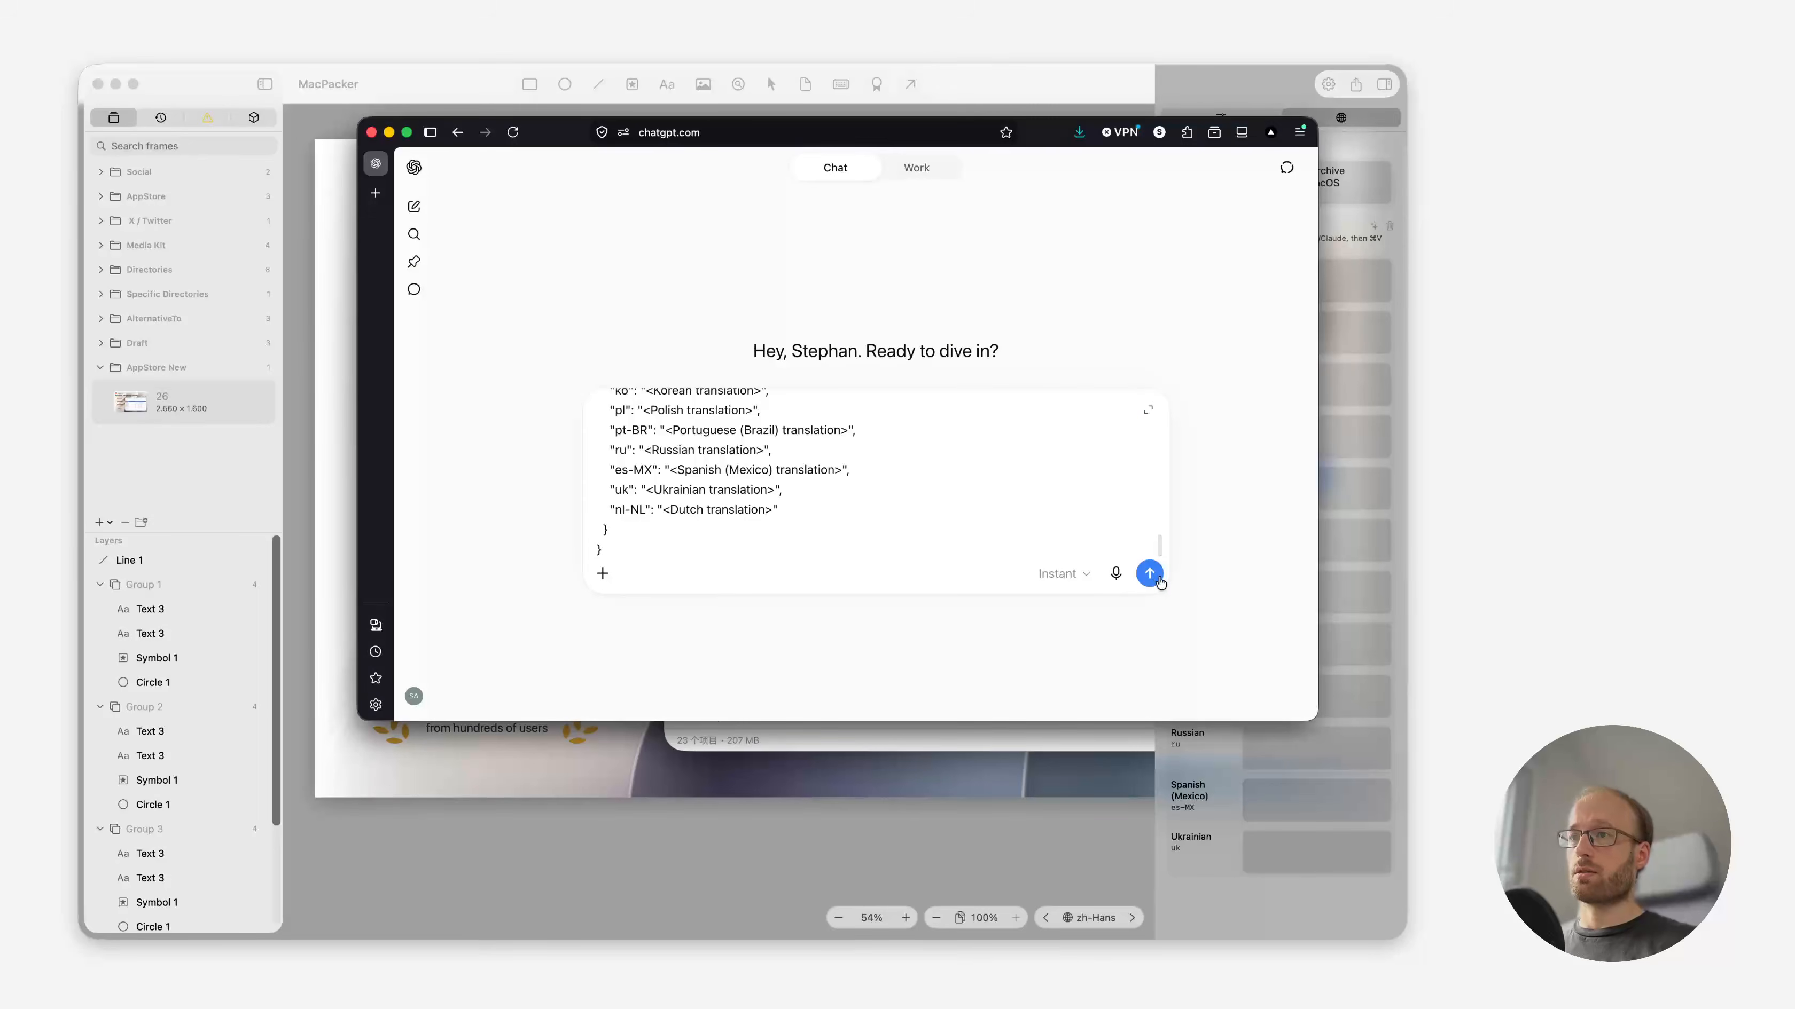
click(1148, 573)
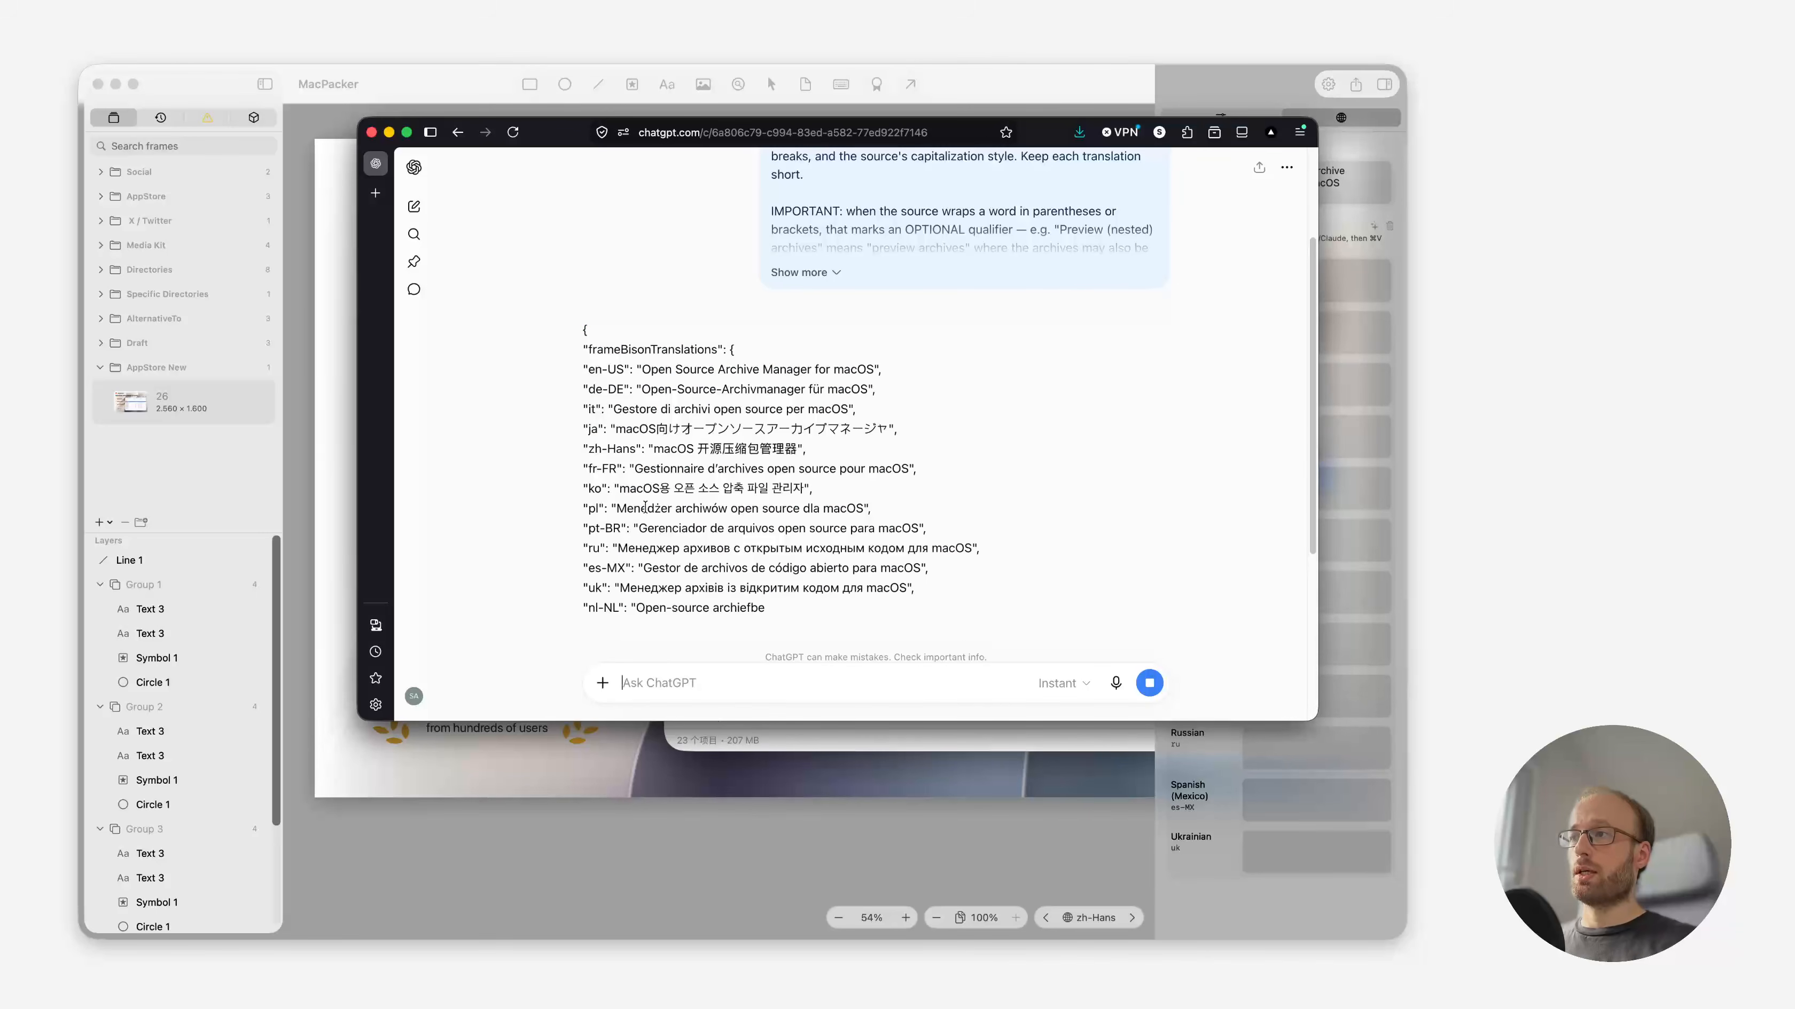
Copy ChatGPT's JSON response and paste it into the headline's translations to fill all other languages.
scroll(636, 526, down, 3)
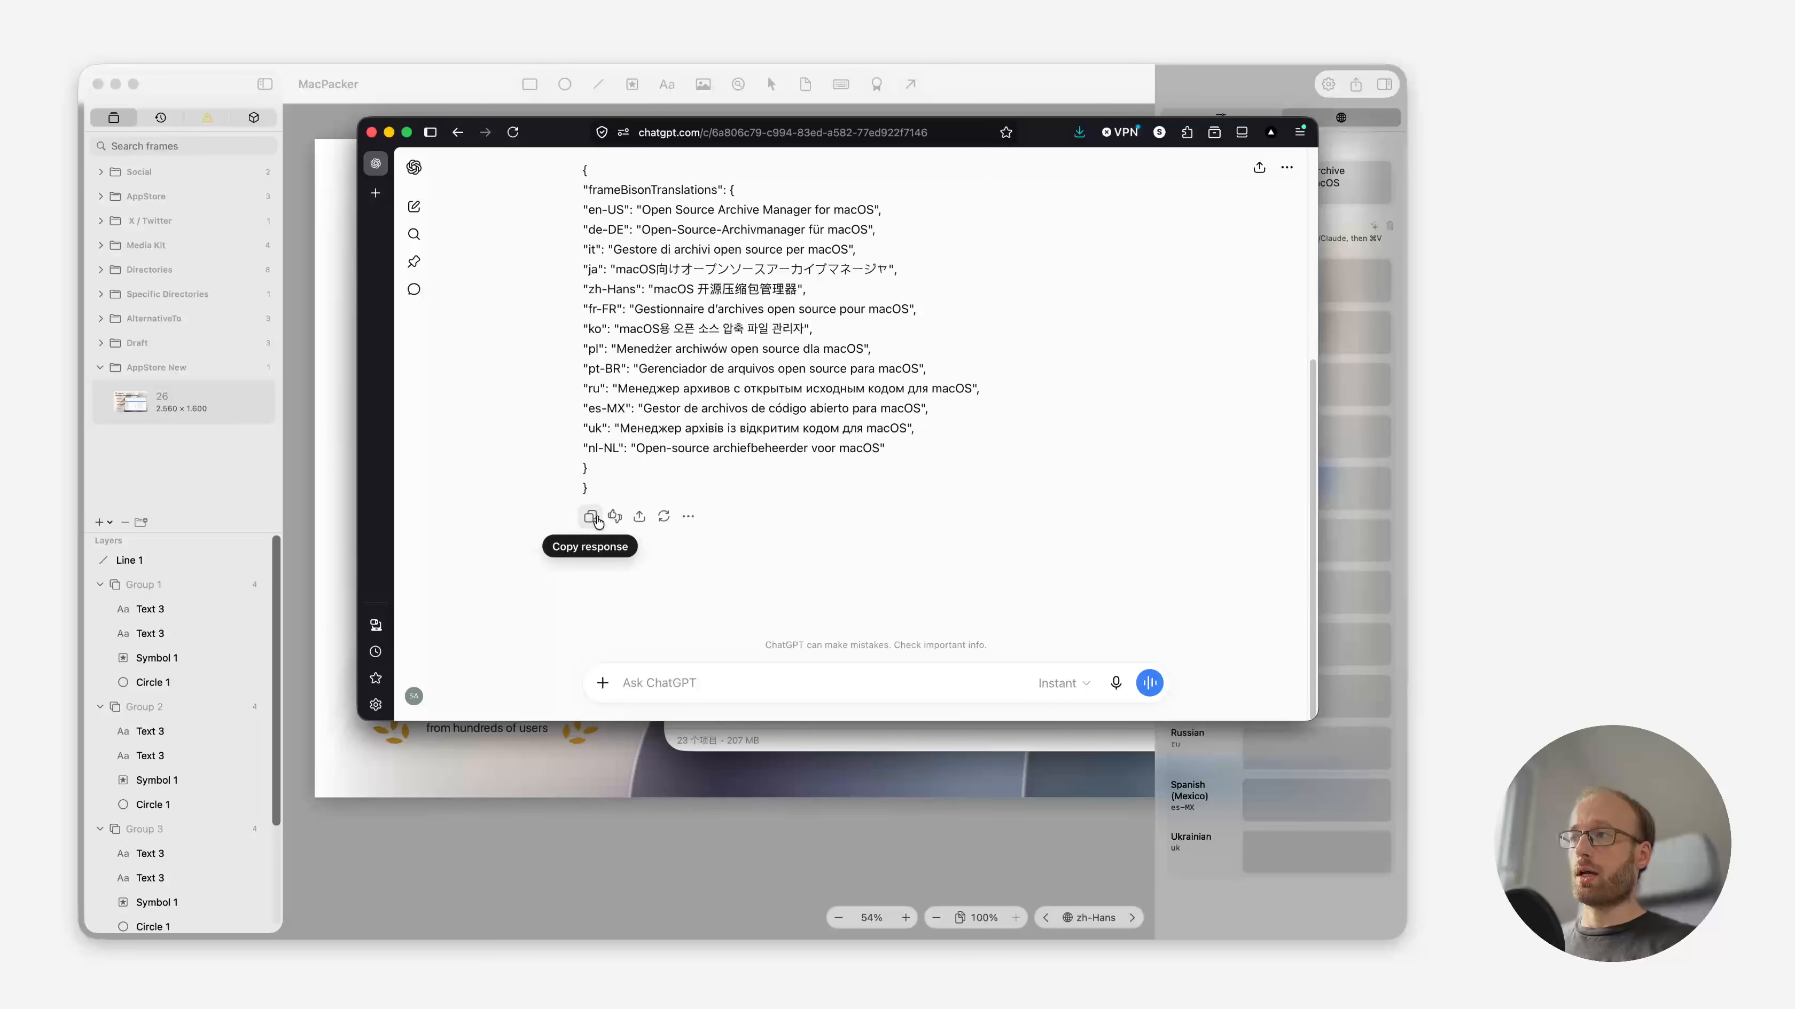
click(590, 516)
key(super+h)
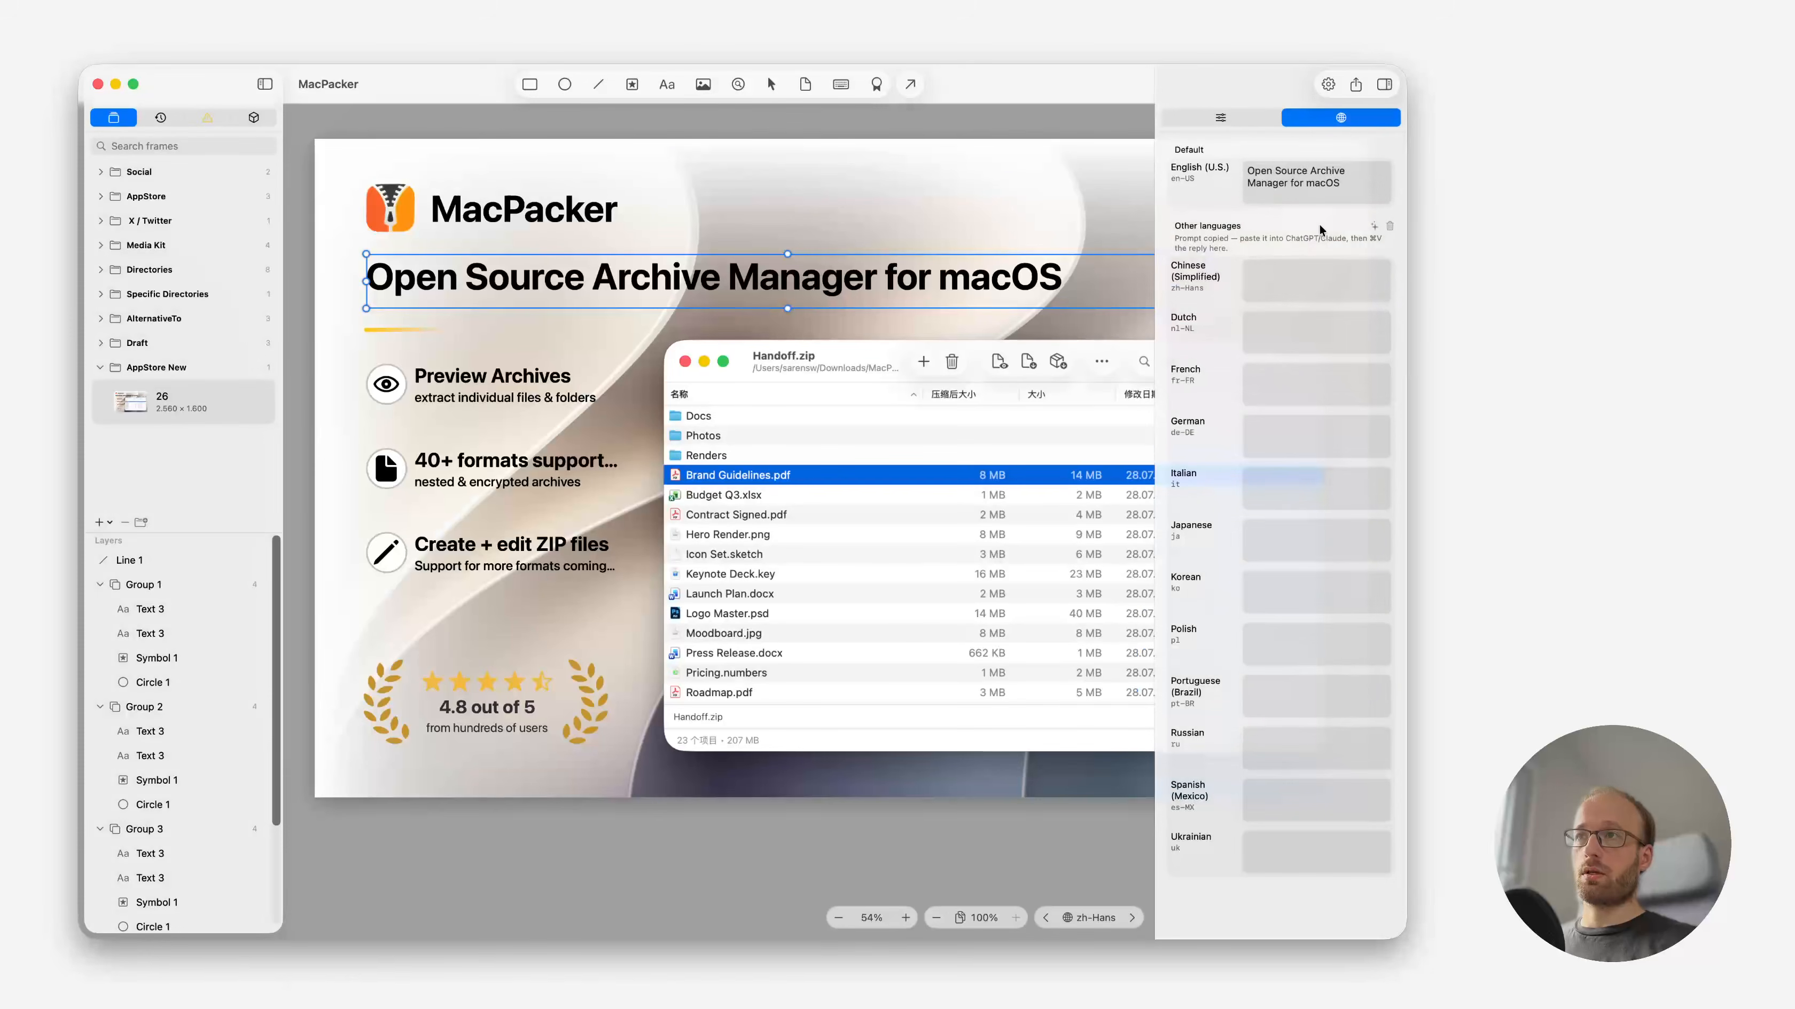
click(1303, 266)
text(macOS 开源压缩包管理器)
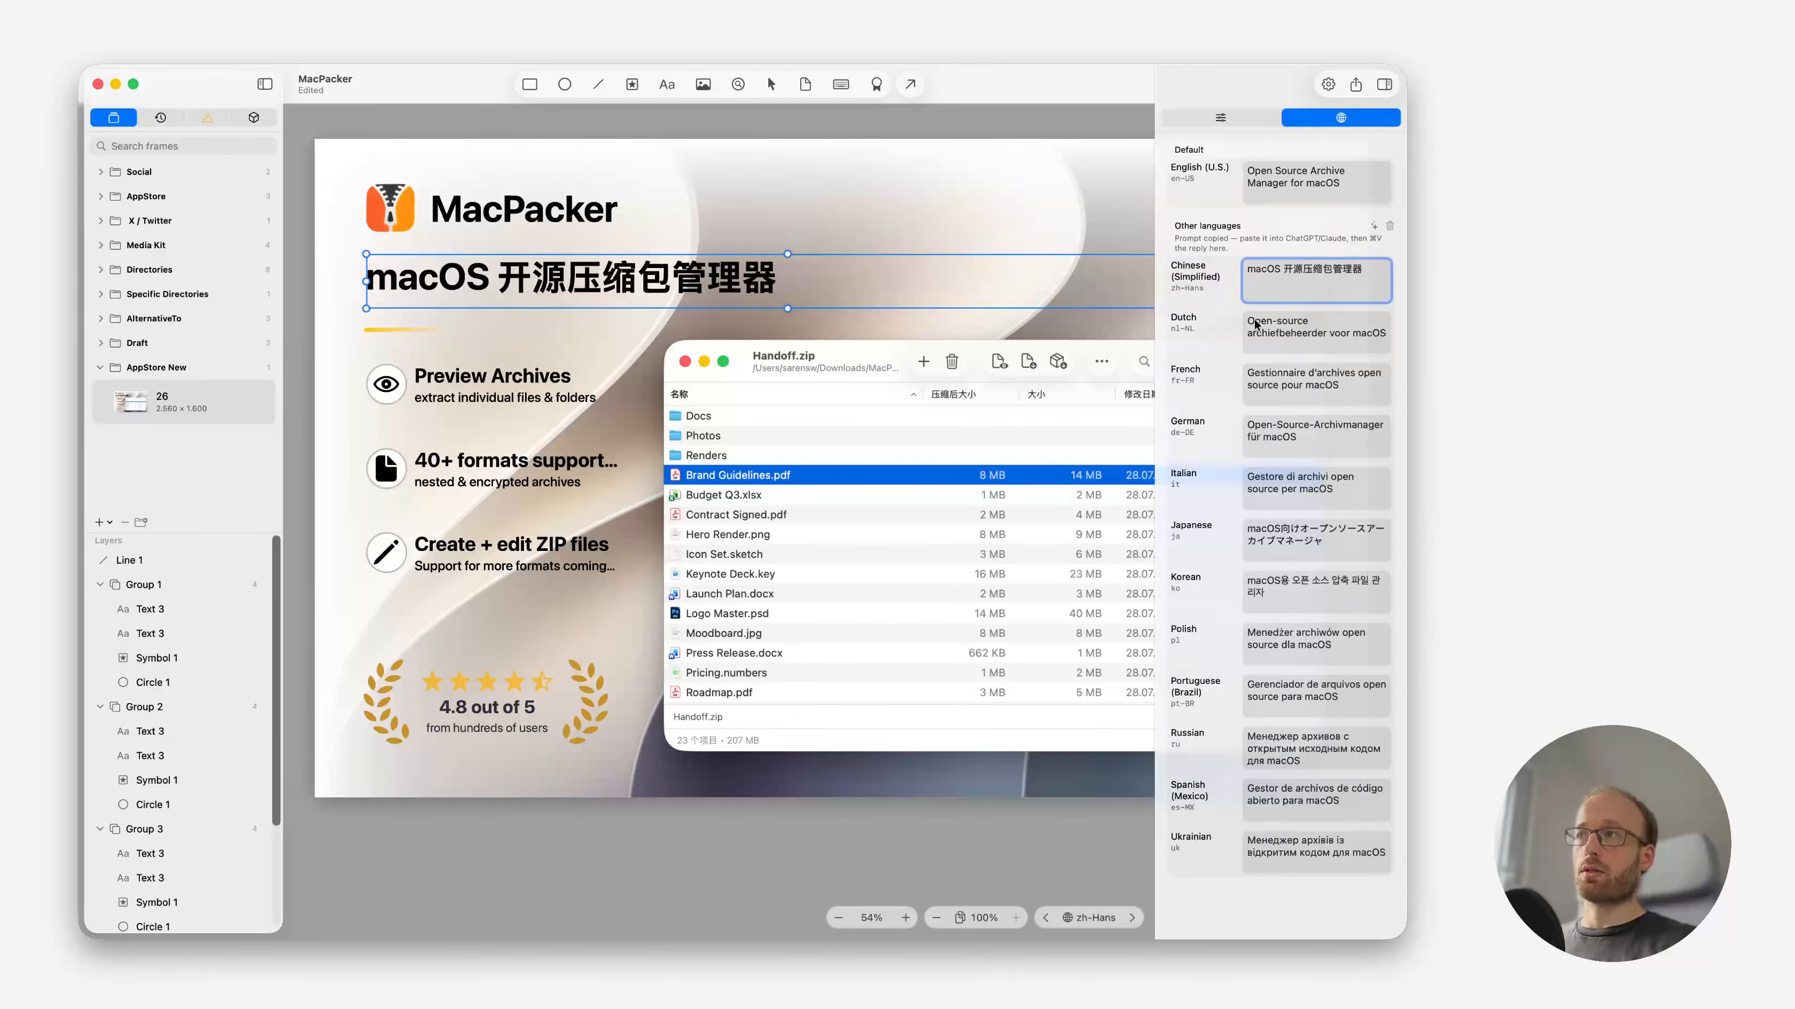
Preview the translated headline on the frame in Italian, German and Japanese.
click(970, 184)
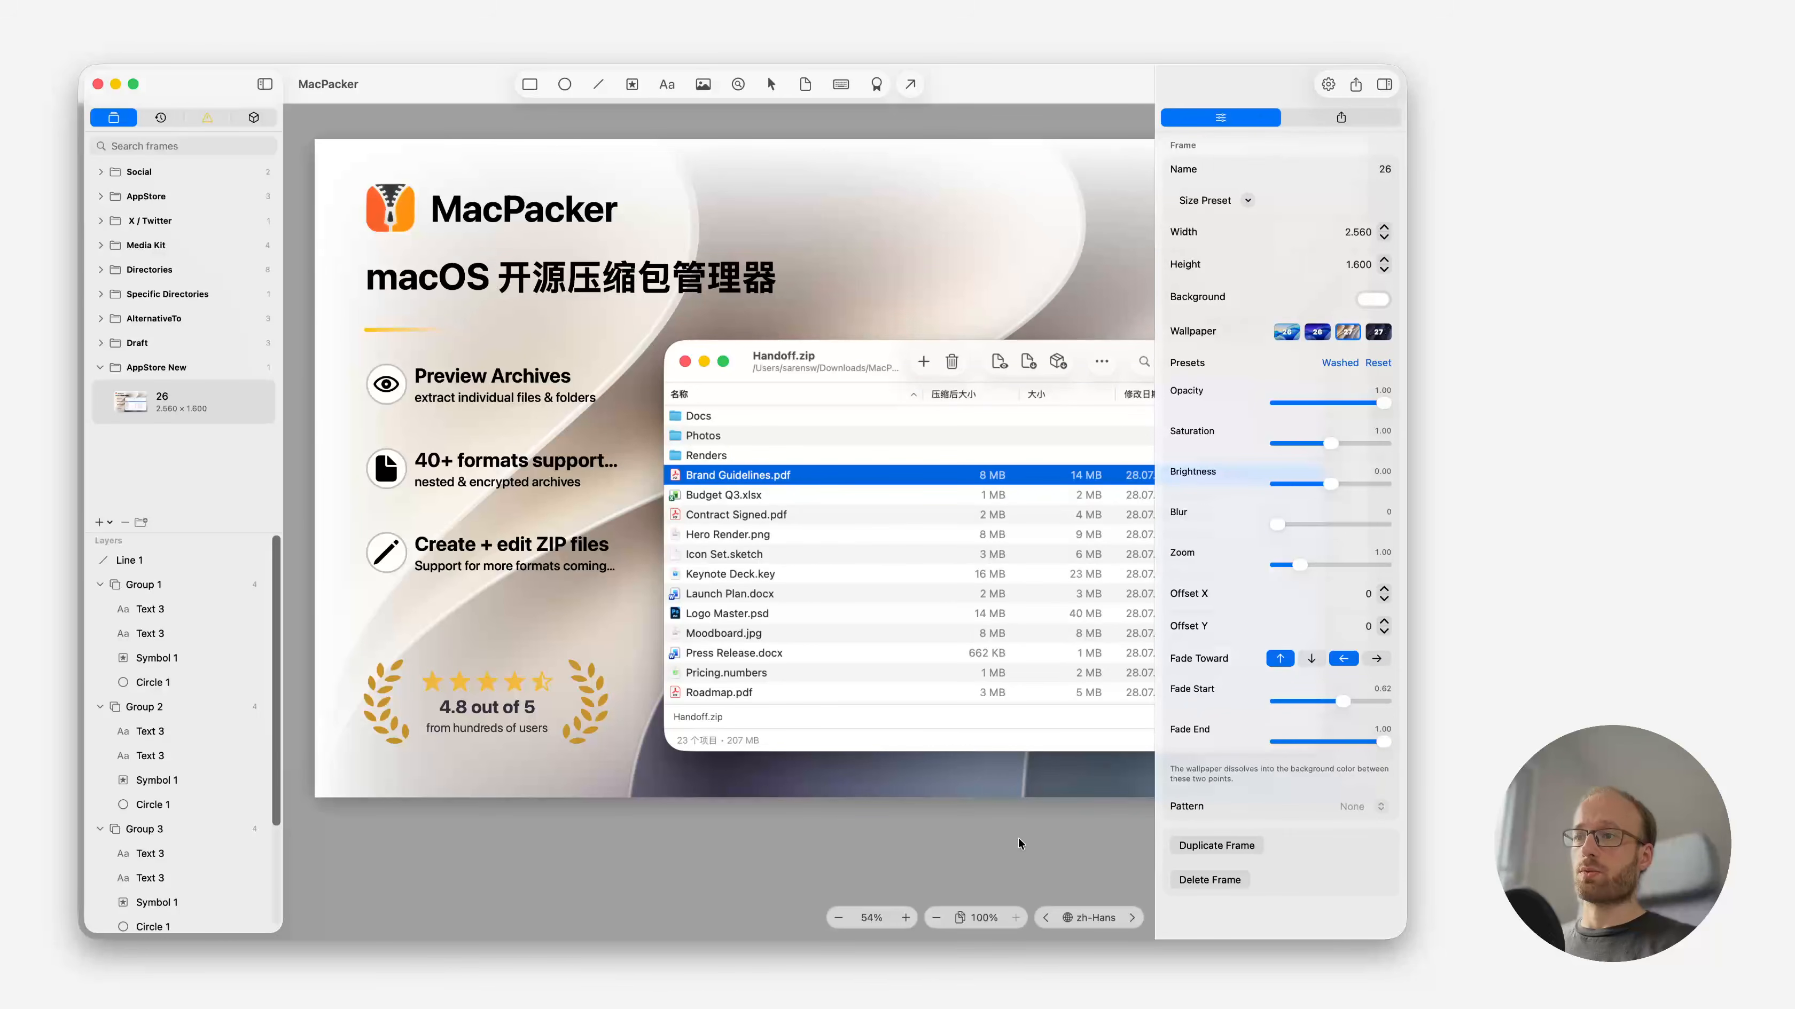
click(1051, 918)
click(1052, 918)
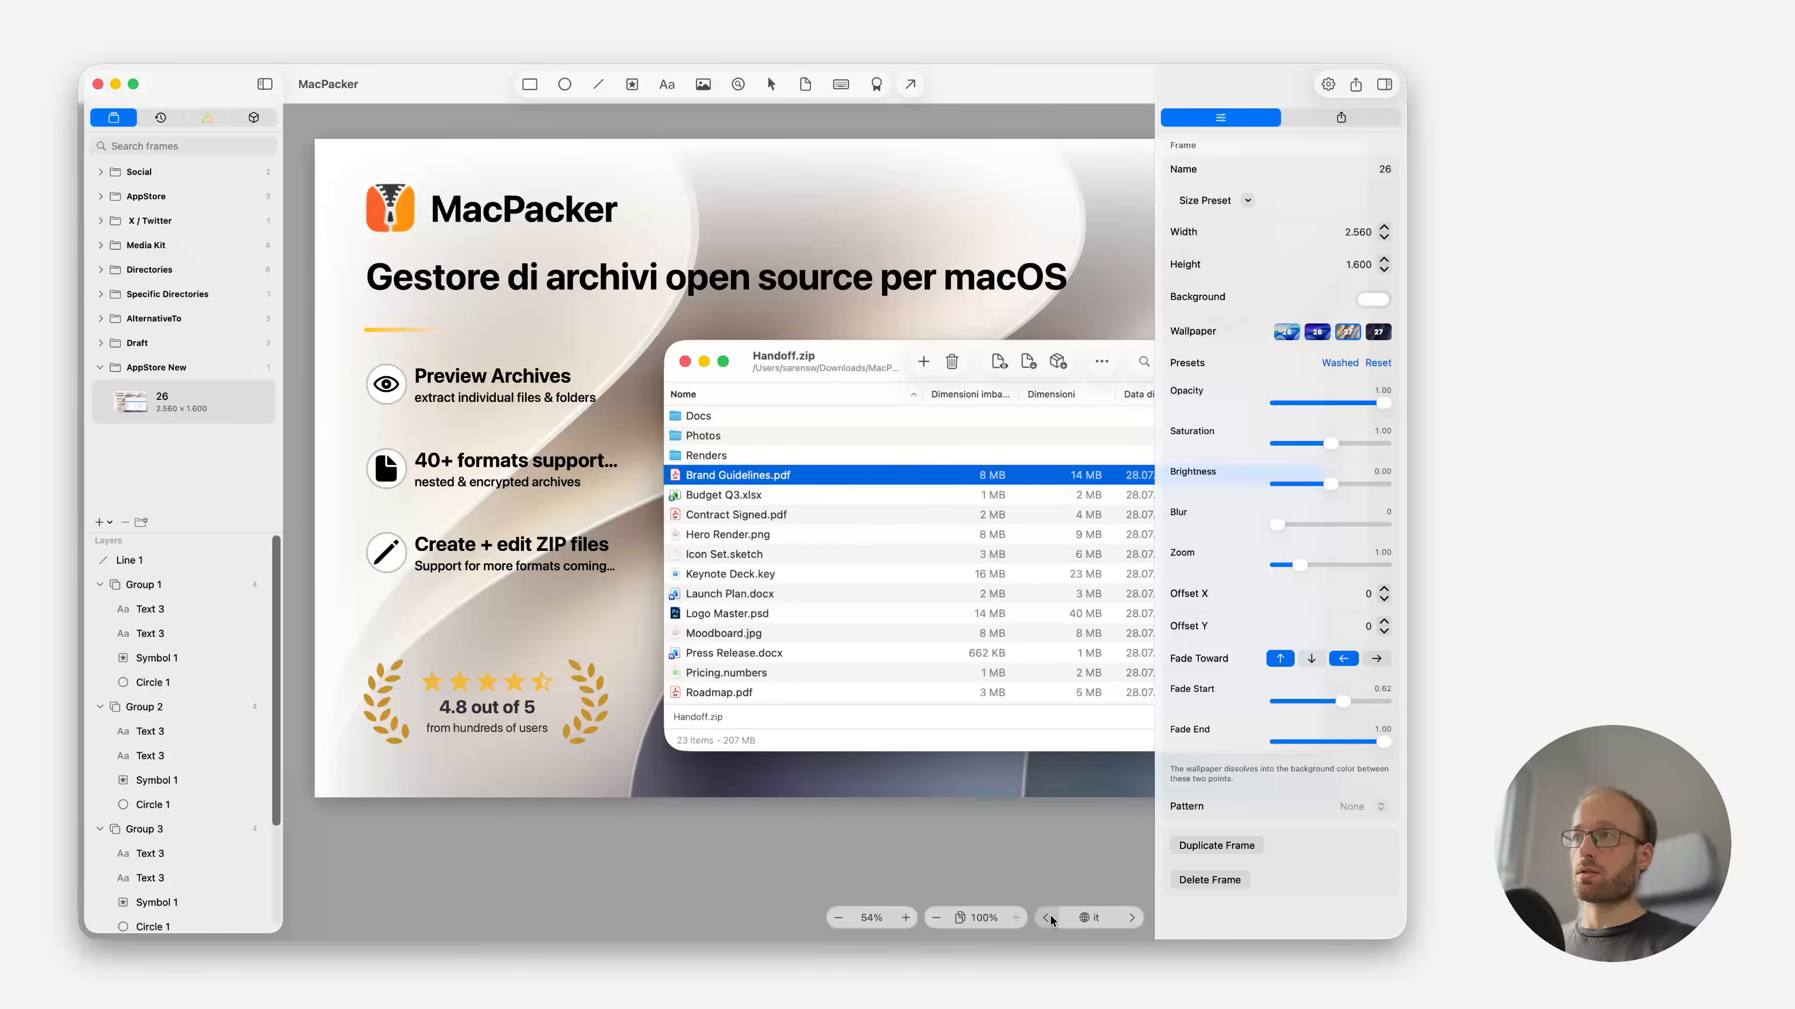
click(1051, 917)
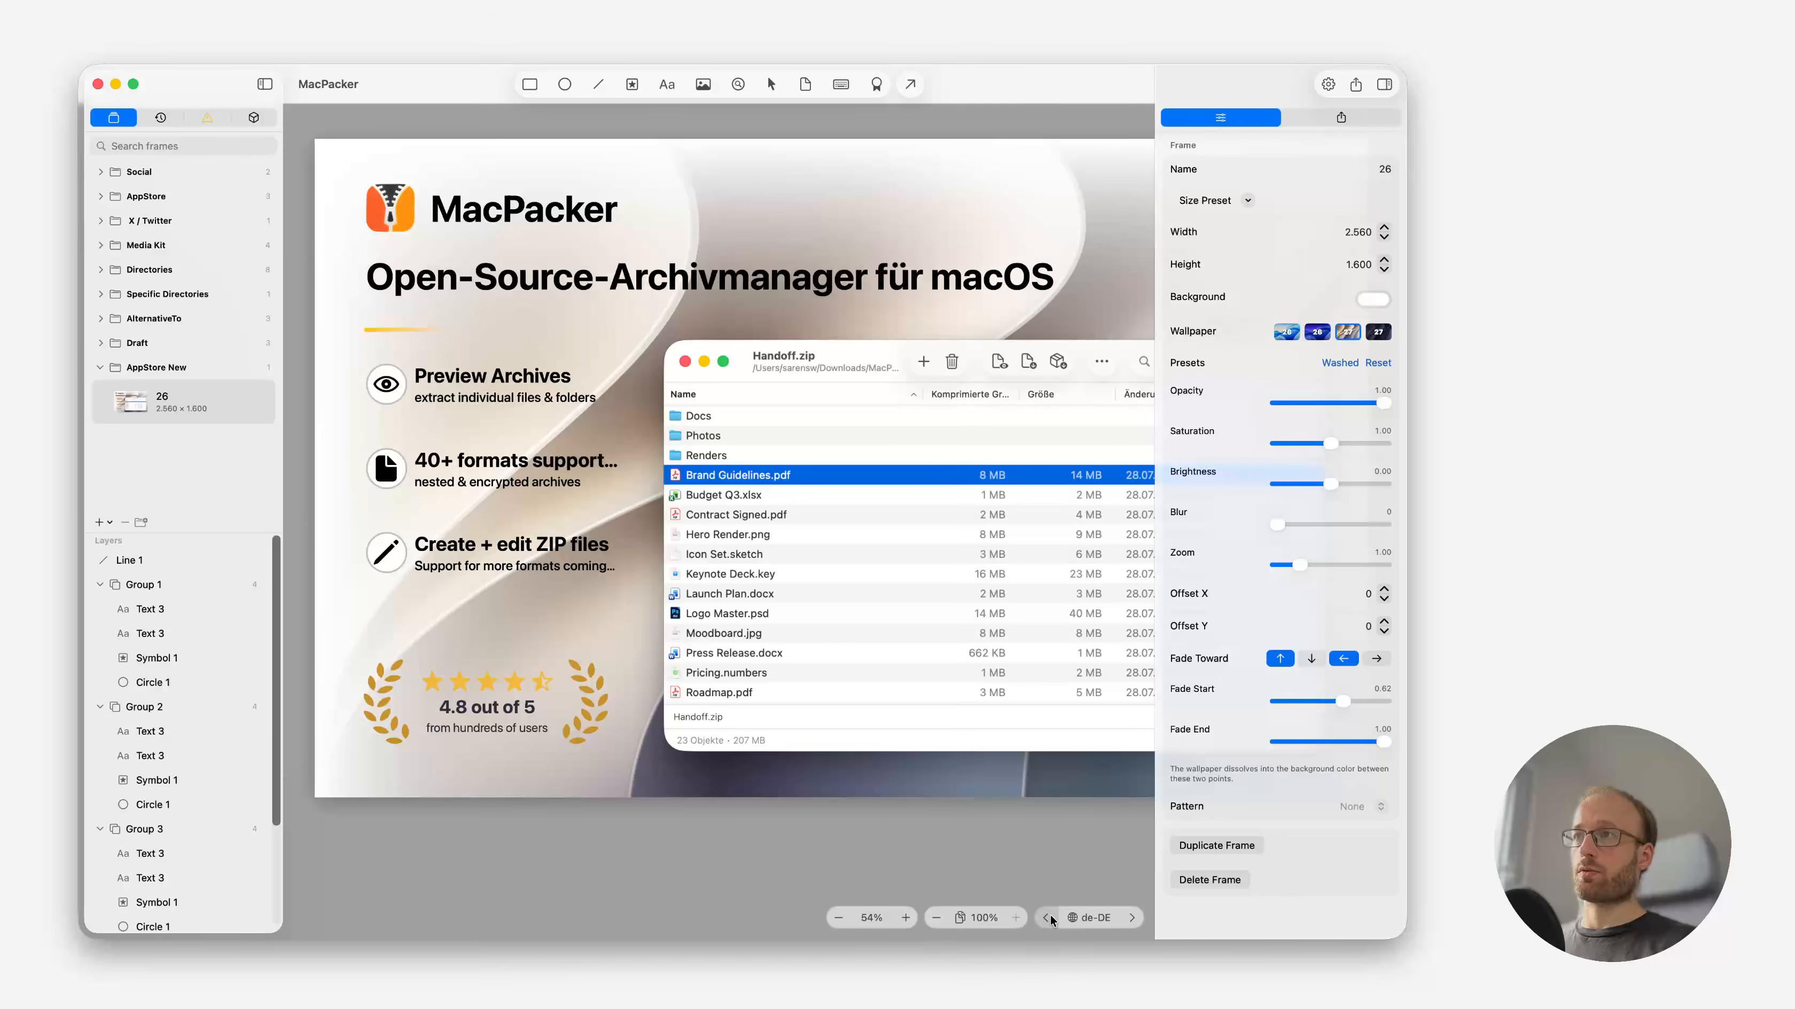
click(1132, 918)
click(1132, 917)
scroll(946, 551, down, 5)
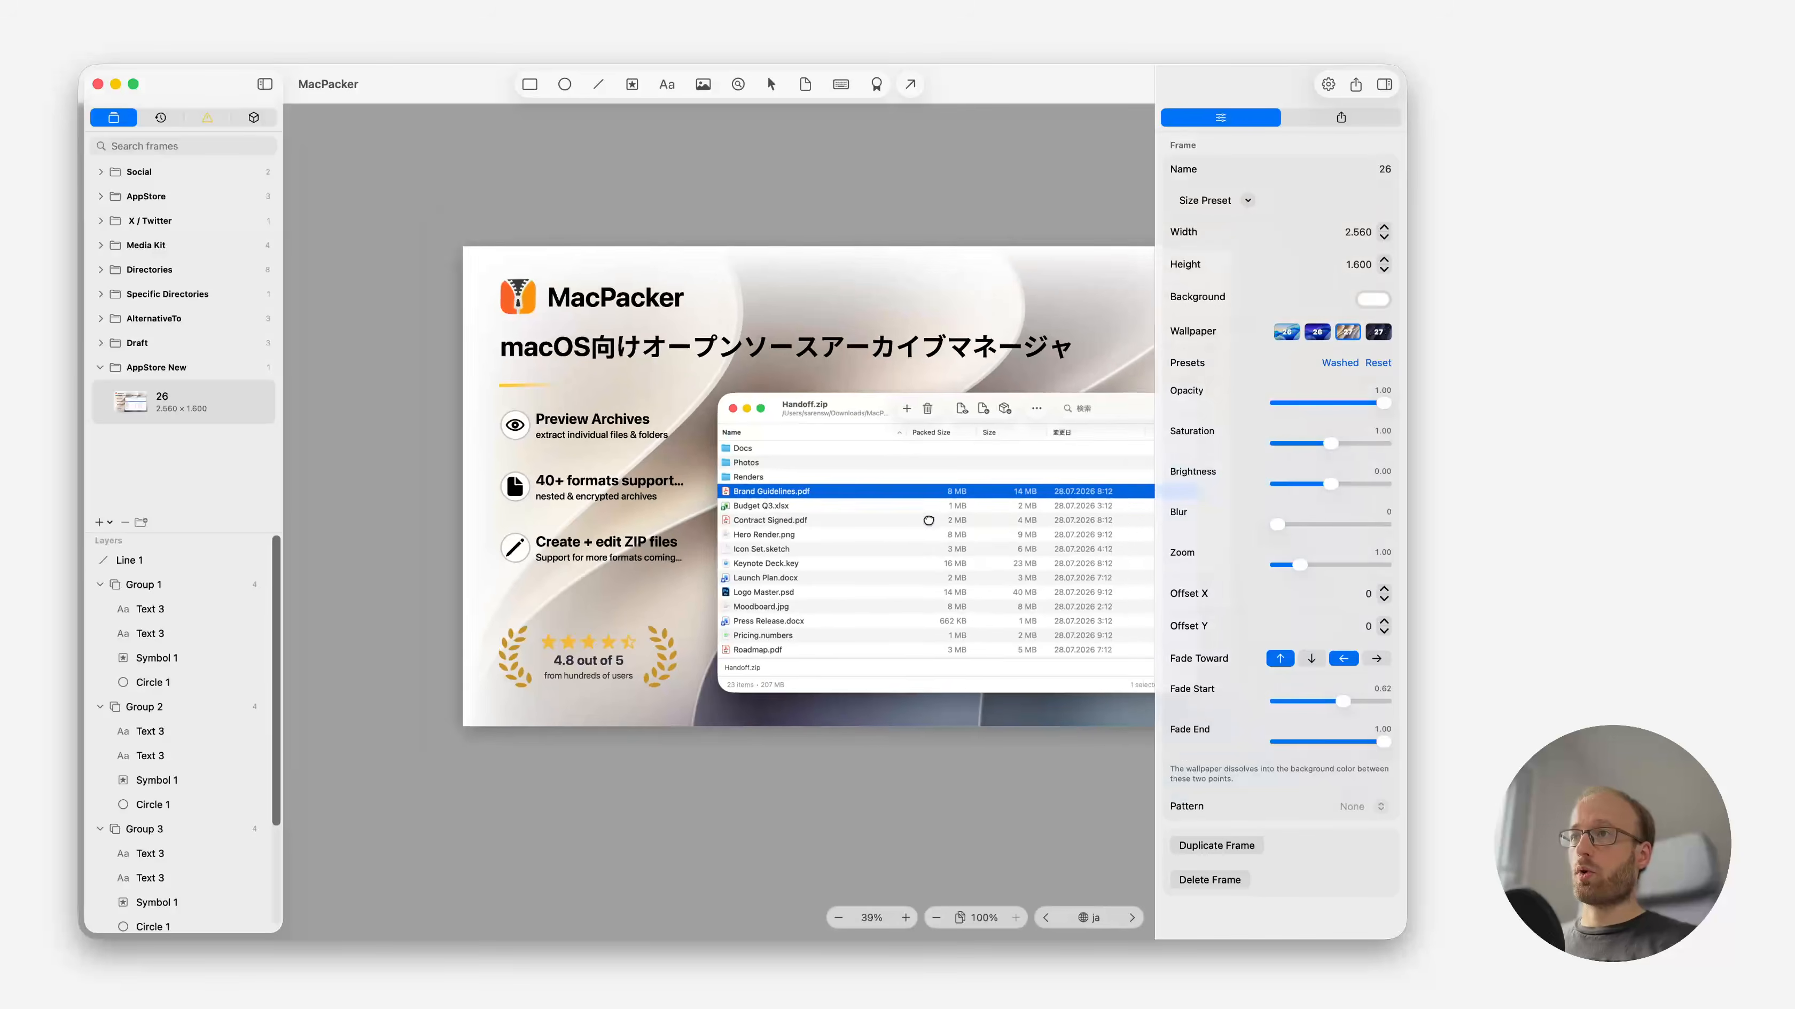
scroll(445, 498, up, 8)
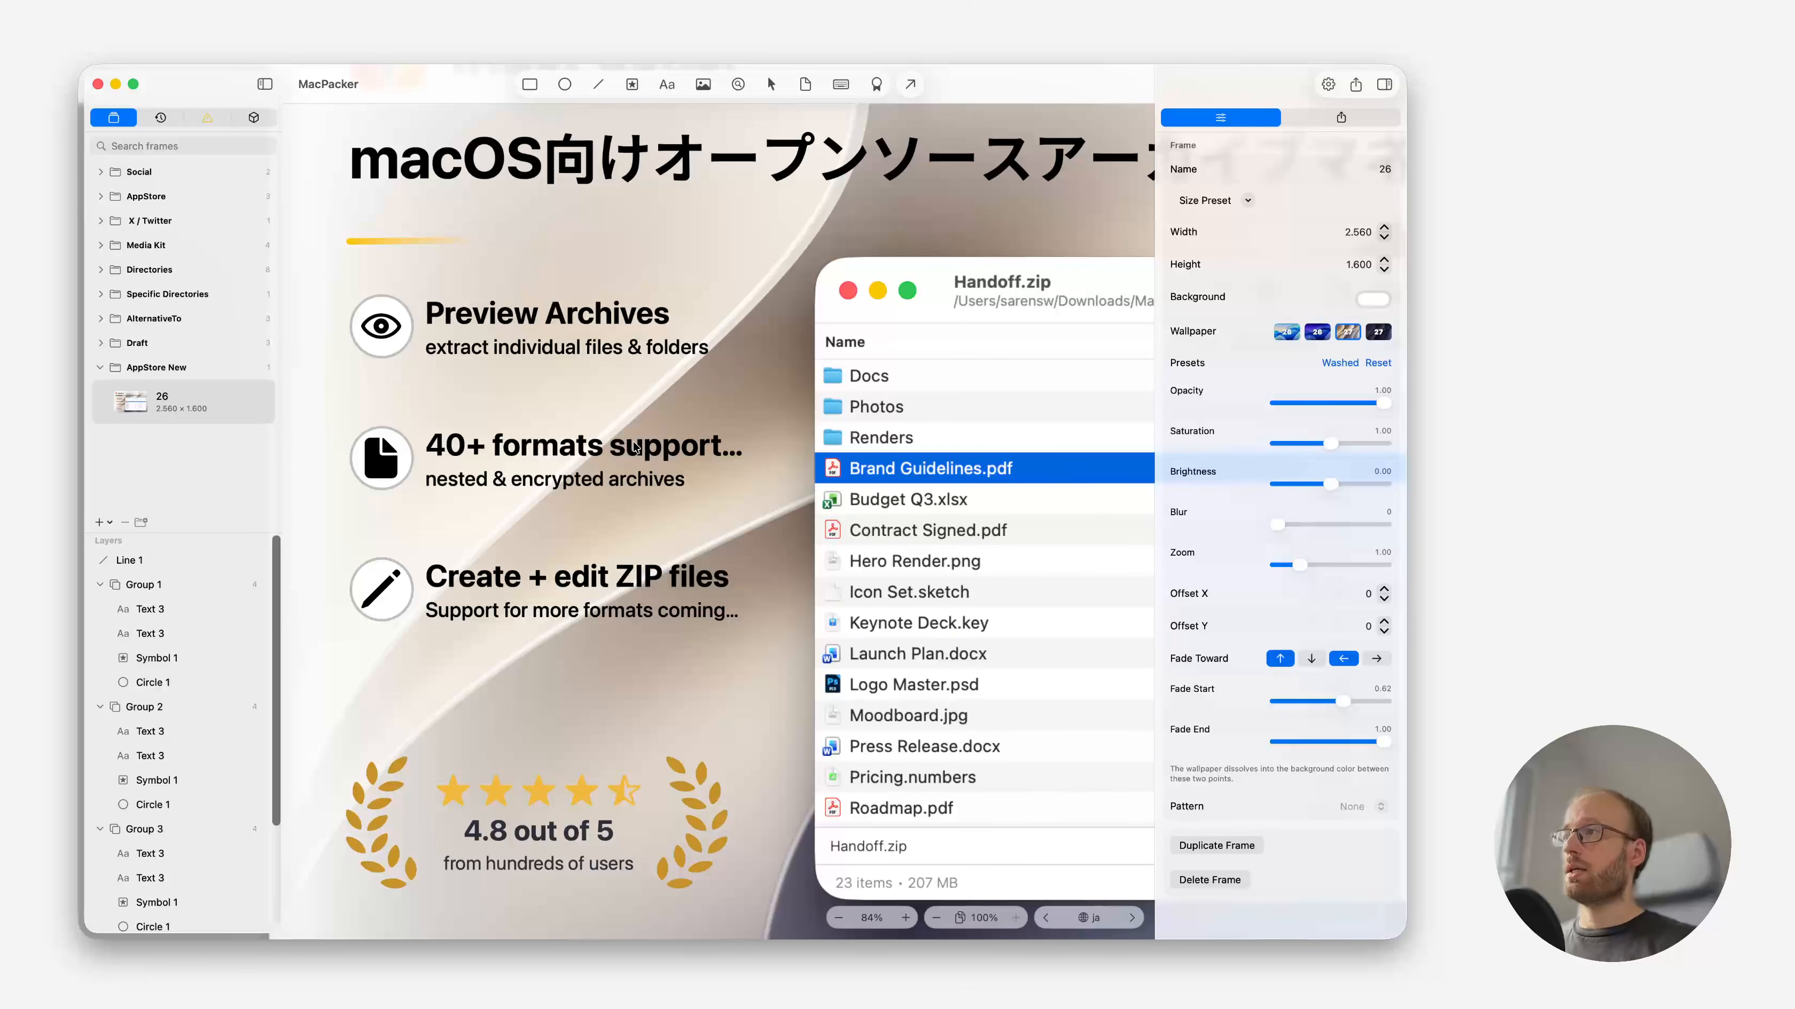
Open the issue about the Russian headline not fitting and widen the headline's text box to the frame edge, about 2435 px.
click(207, 119)
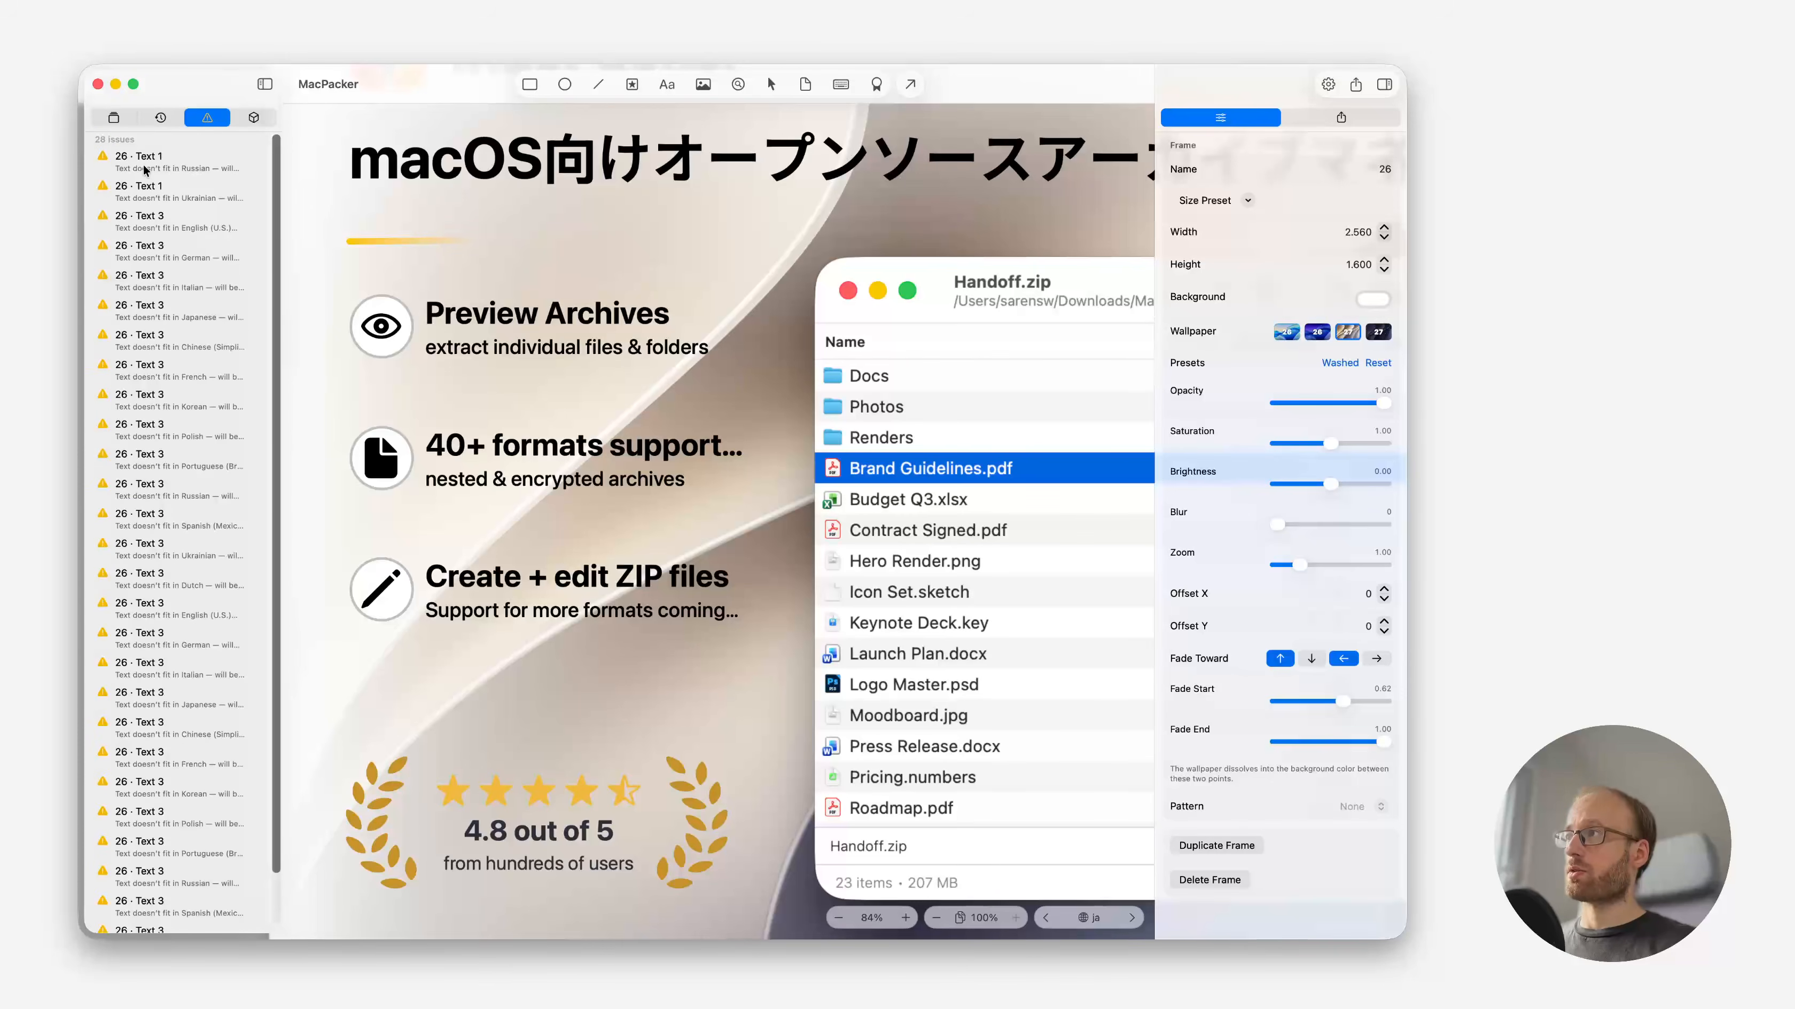
click(146, 165)
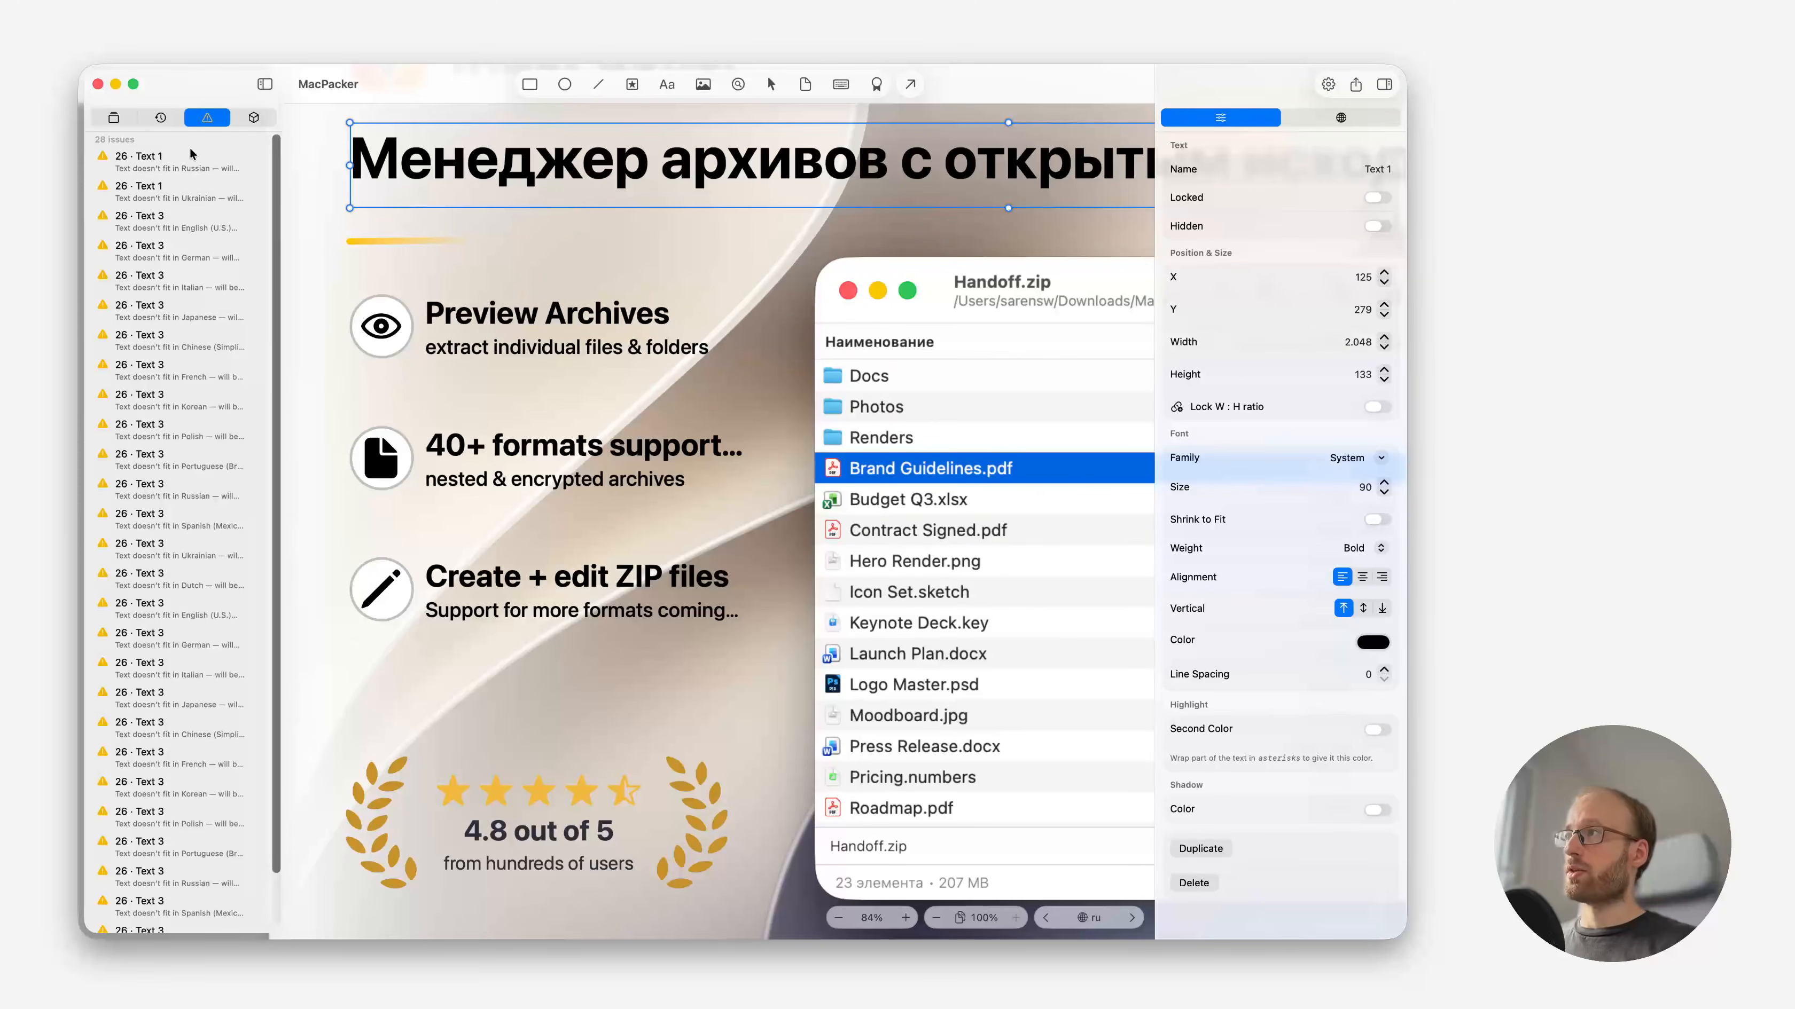
scroll(807, 232, down, 5)
scroll(862, 225, down, 3)
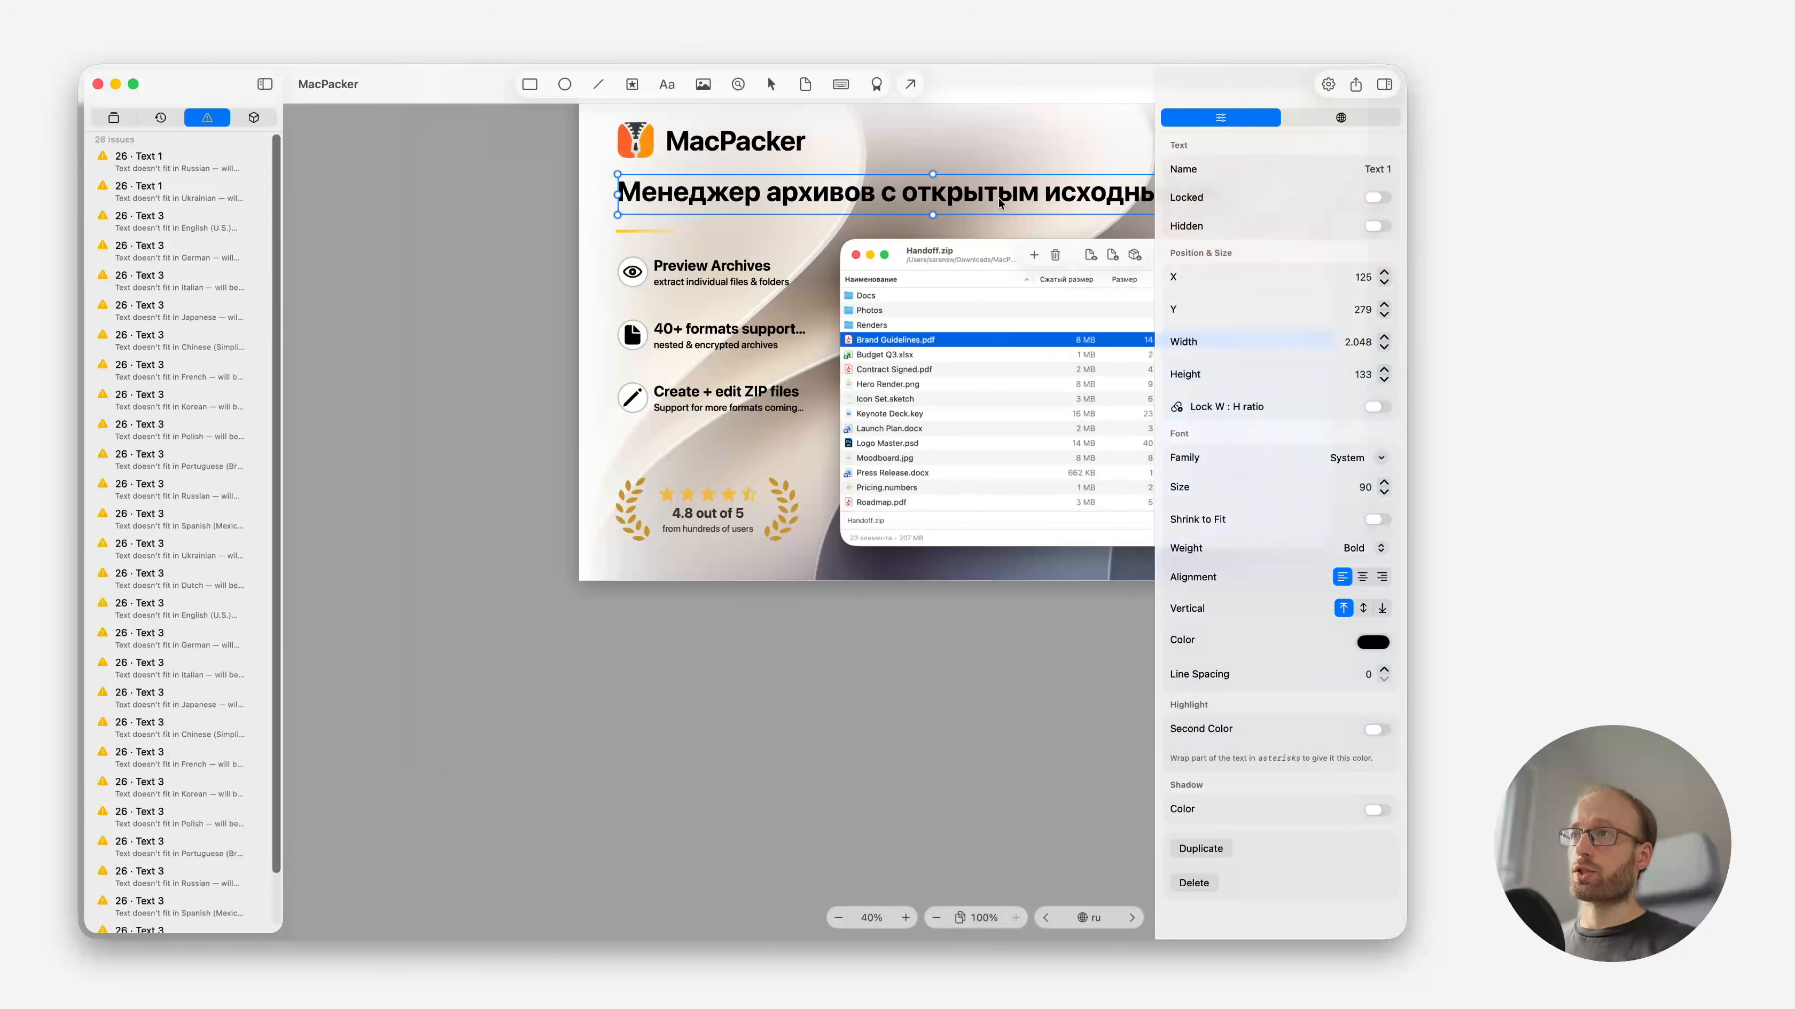
scroll(707, 240, right, 5)
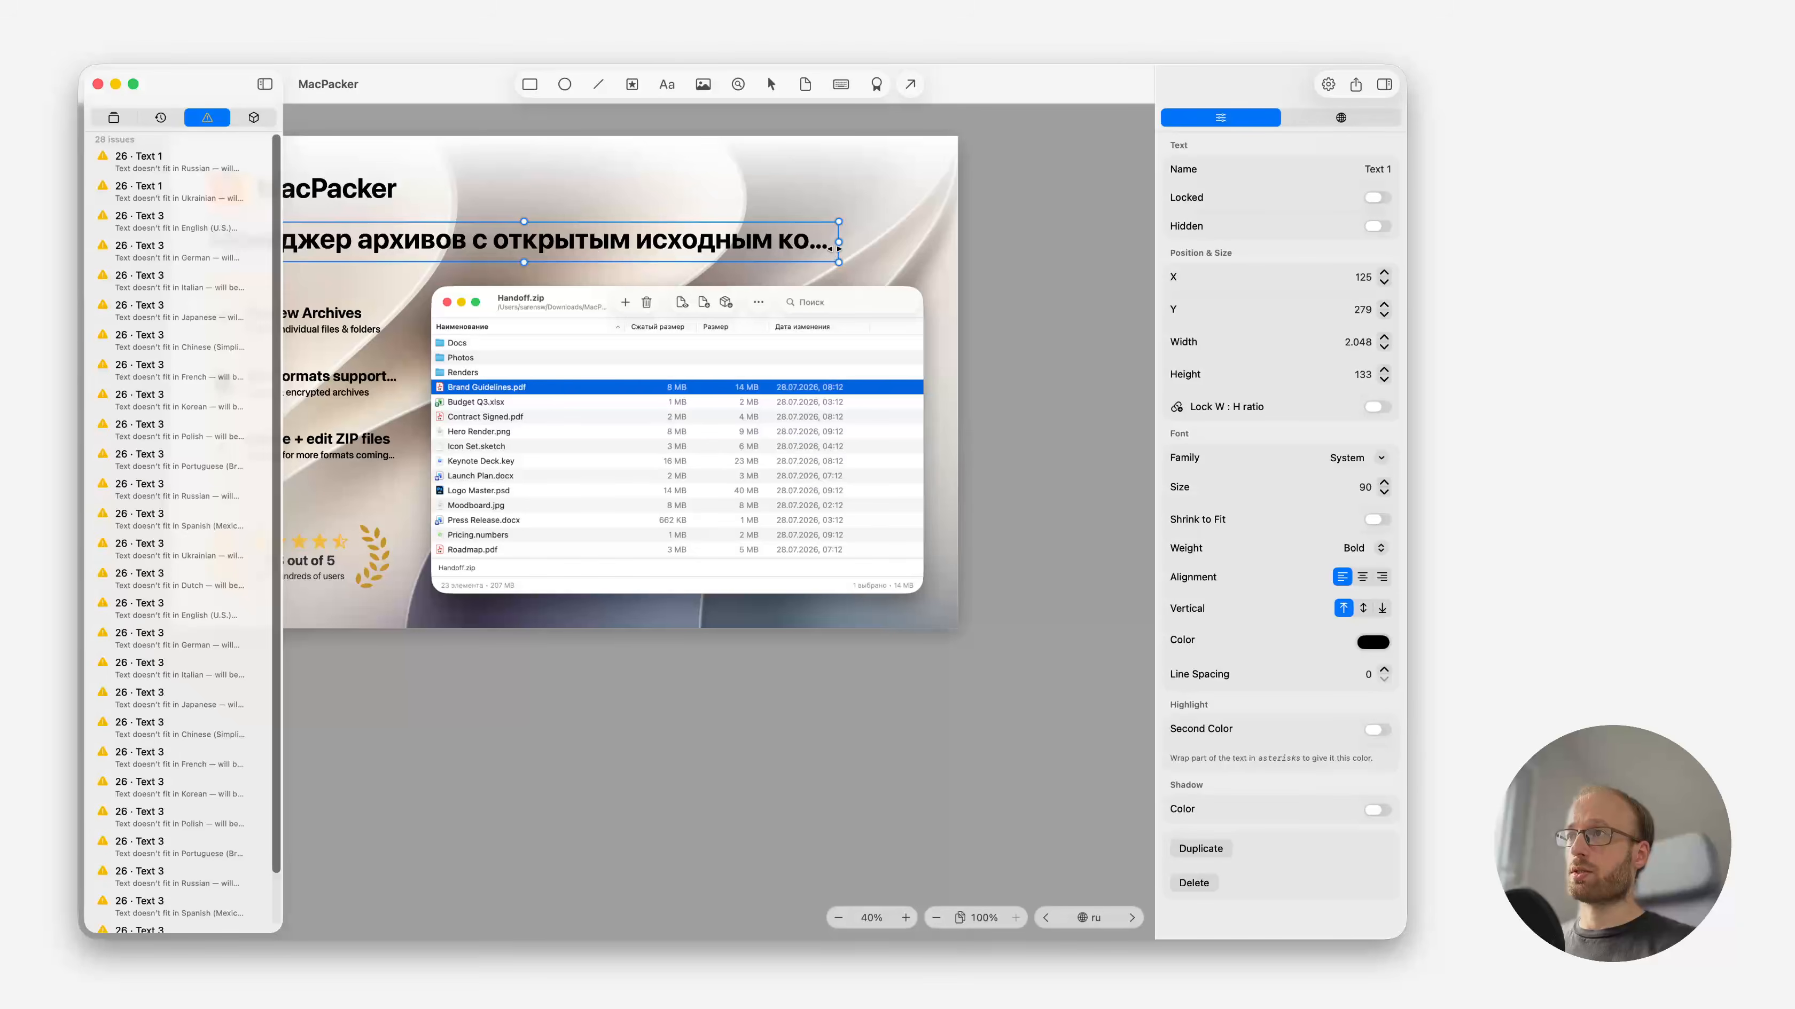
drag(838, 242, 957, 242)
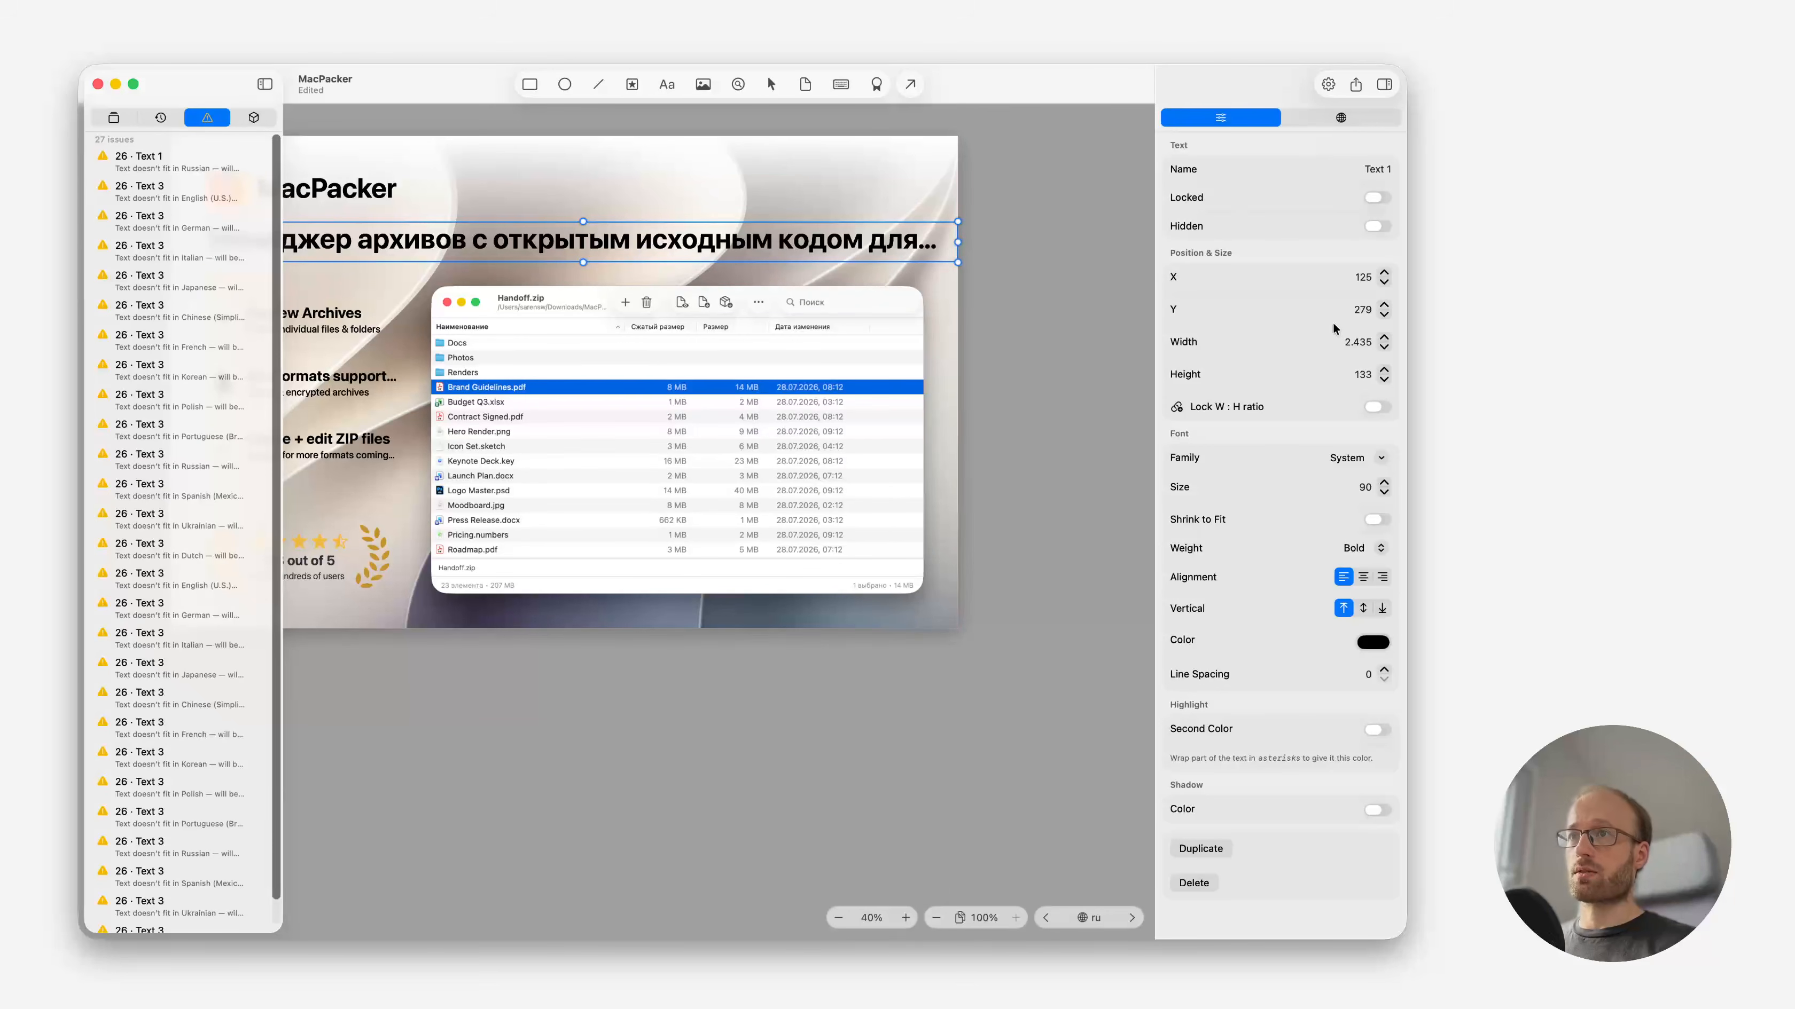
Reduce the headline's font size to 80 and check the Russian headline across the frame.
click(1384, 493)
click(1383, 495)
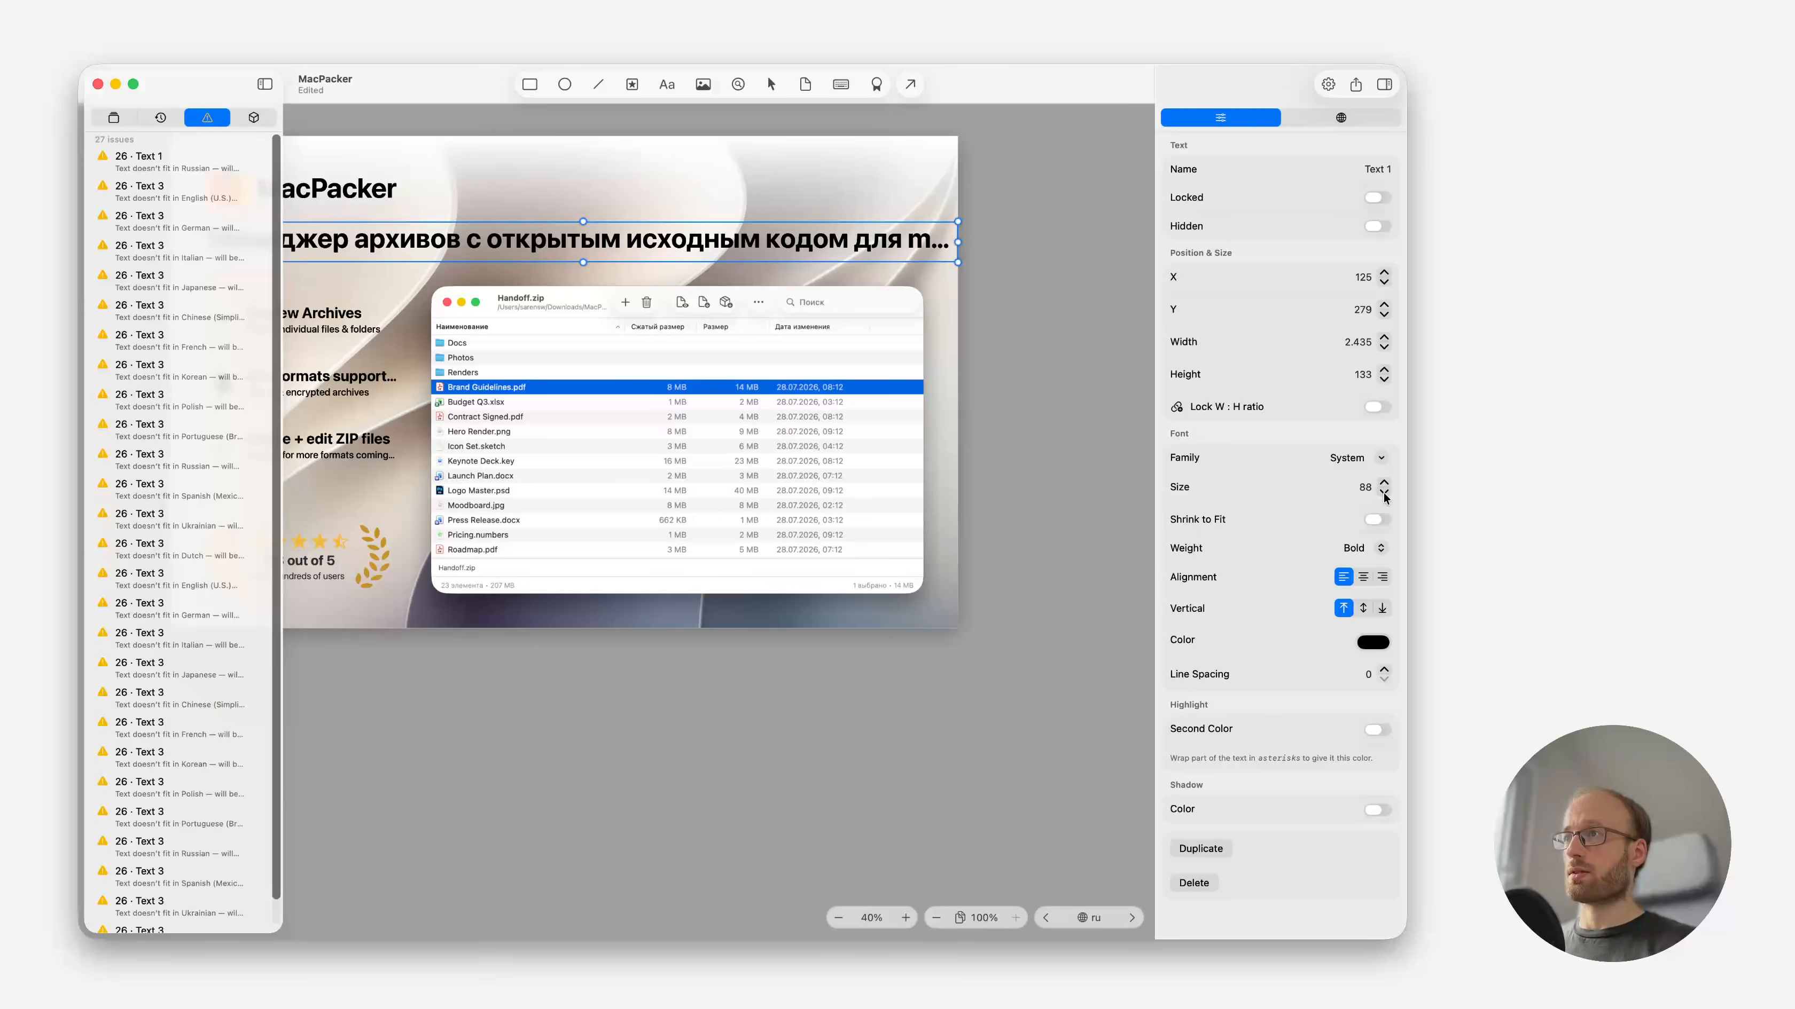
click(1383, 494)
click(1384, 495)
click(1384, 494)
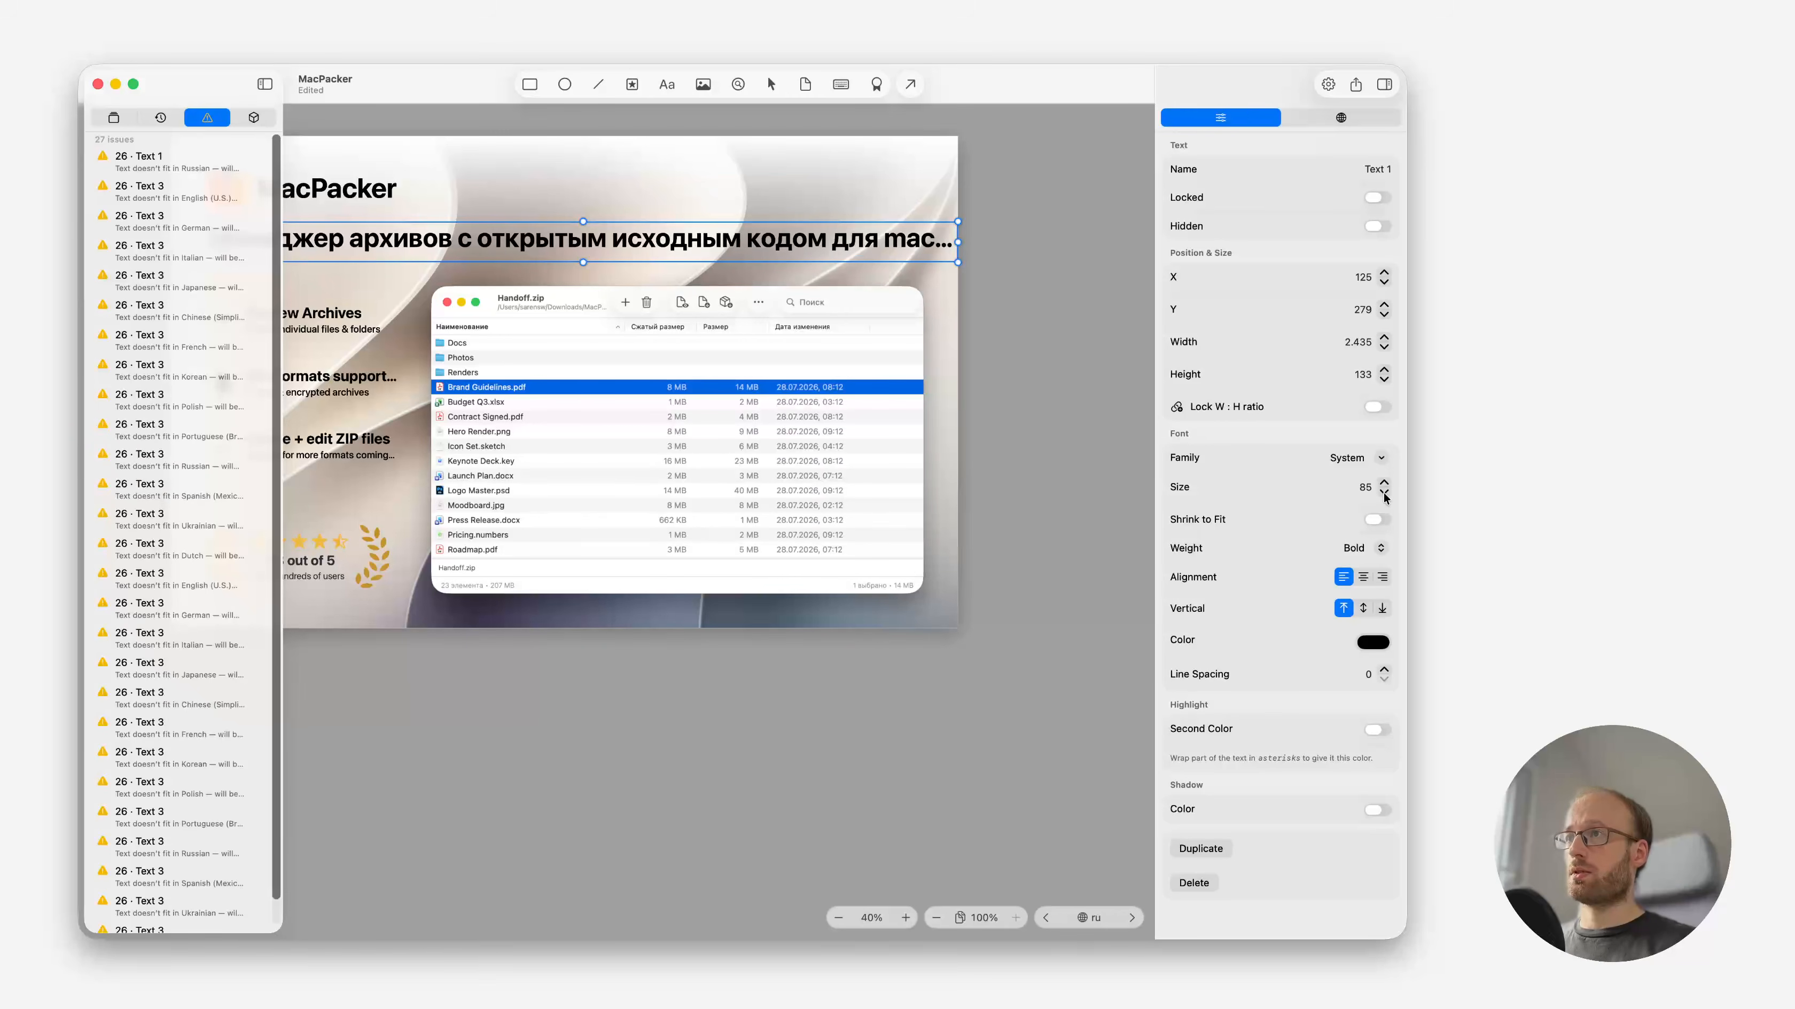
click(1384, 495)
click(1384, 495)
click(1384, 494)
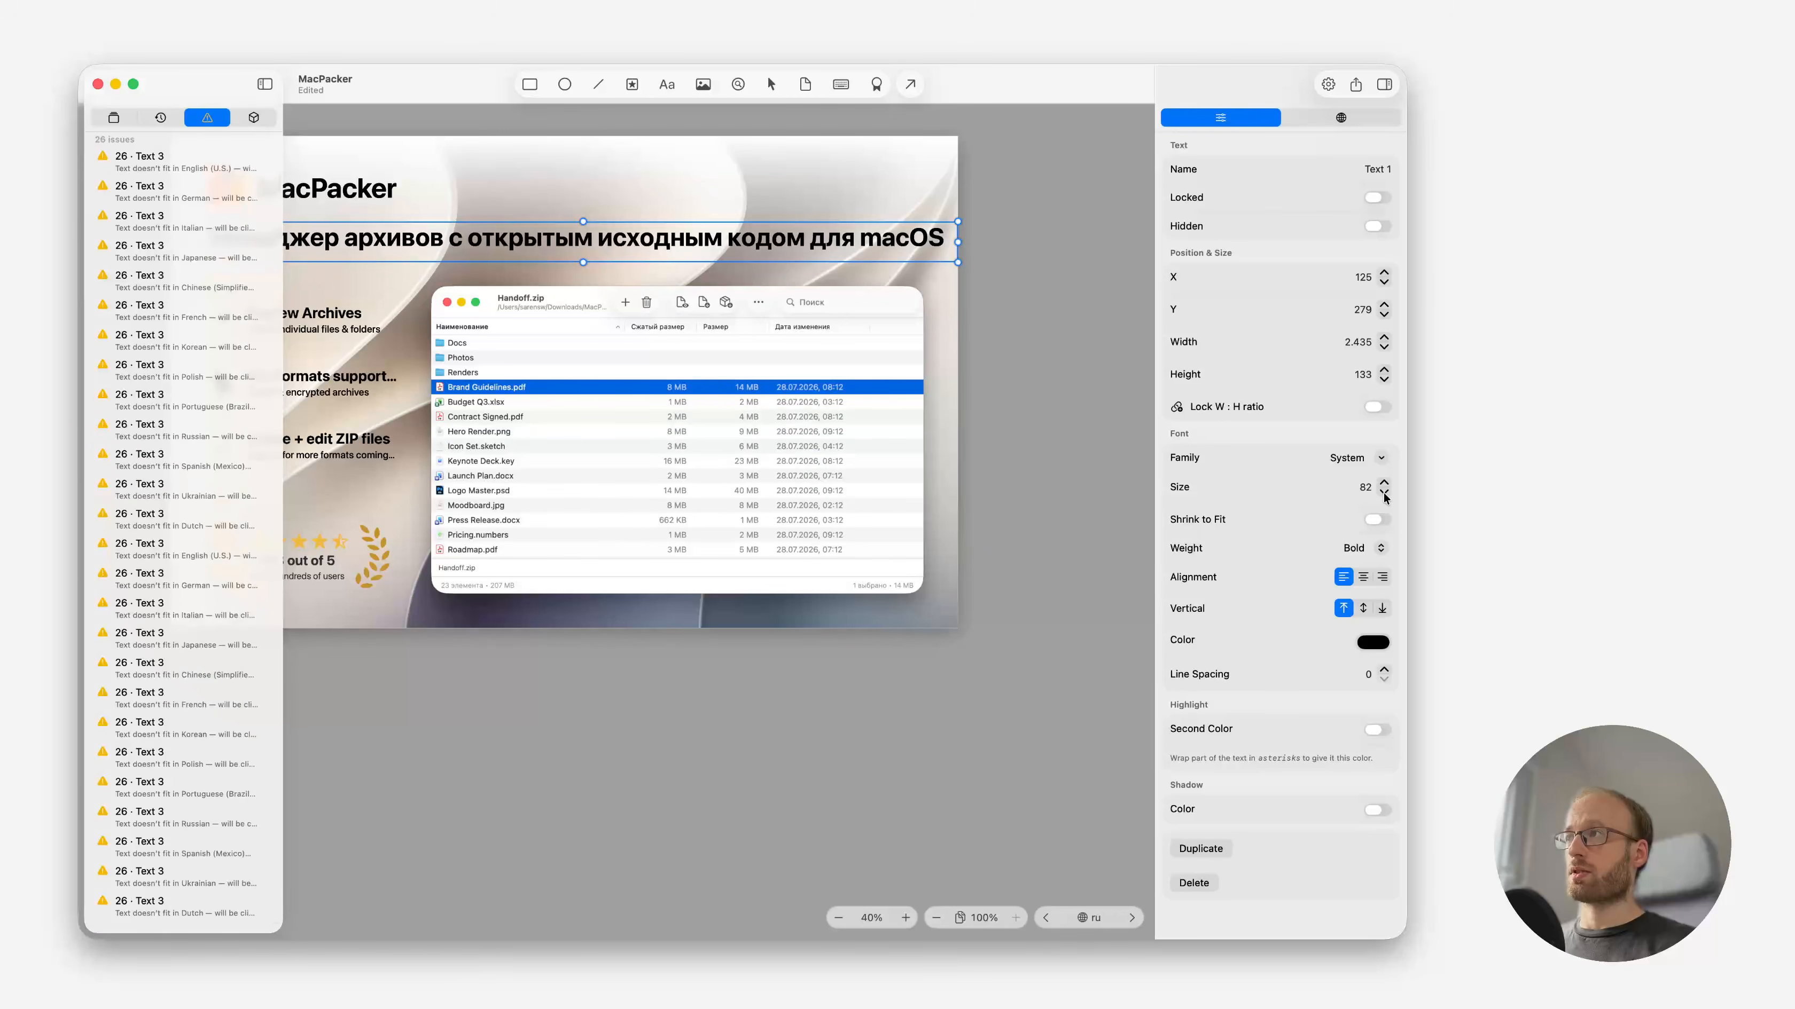
click(1384, 495)
click(1384, 495)
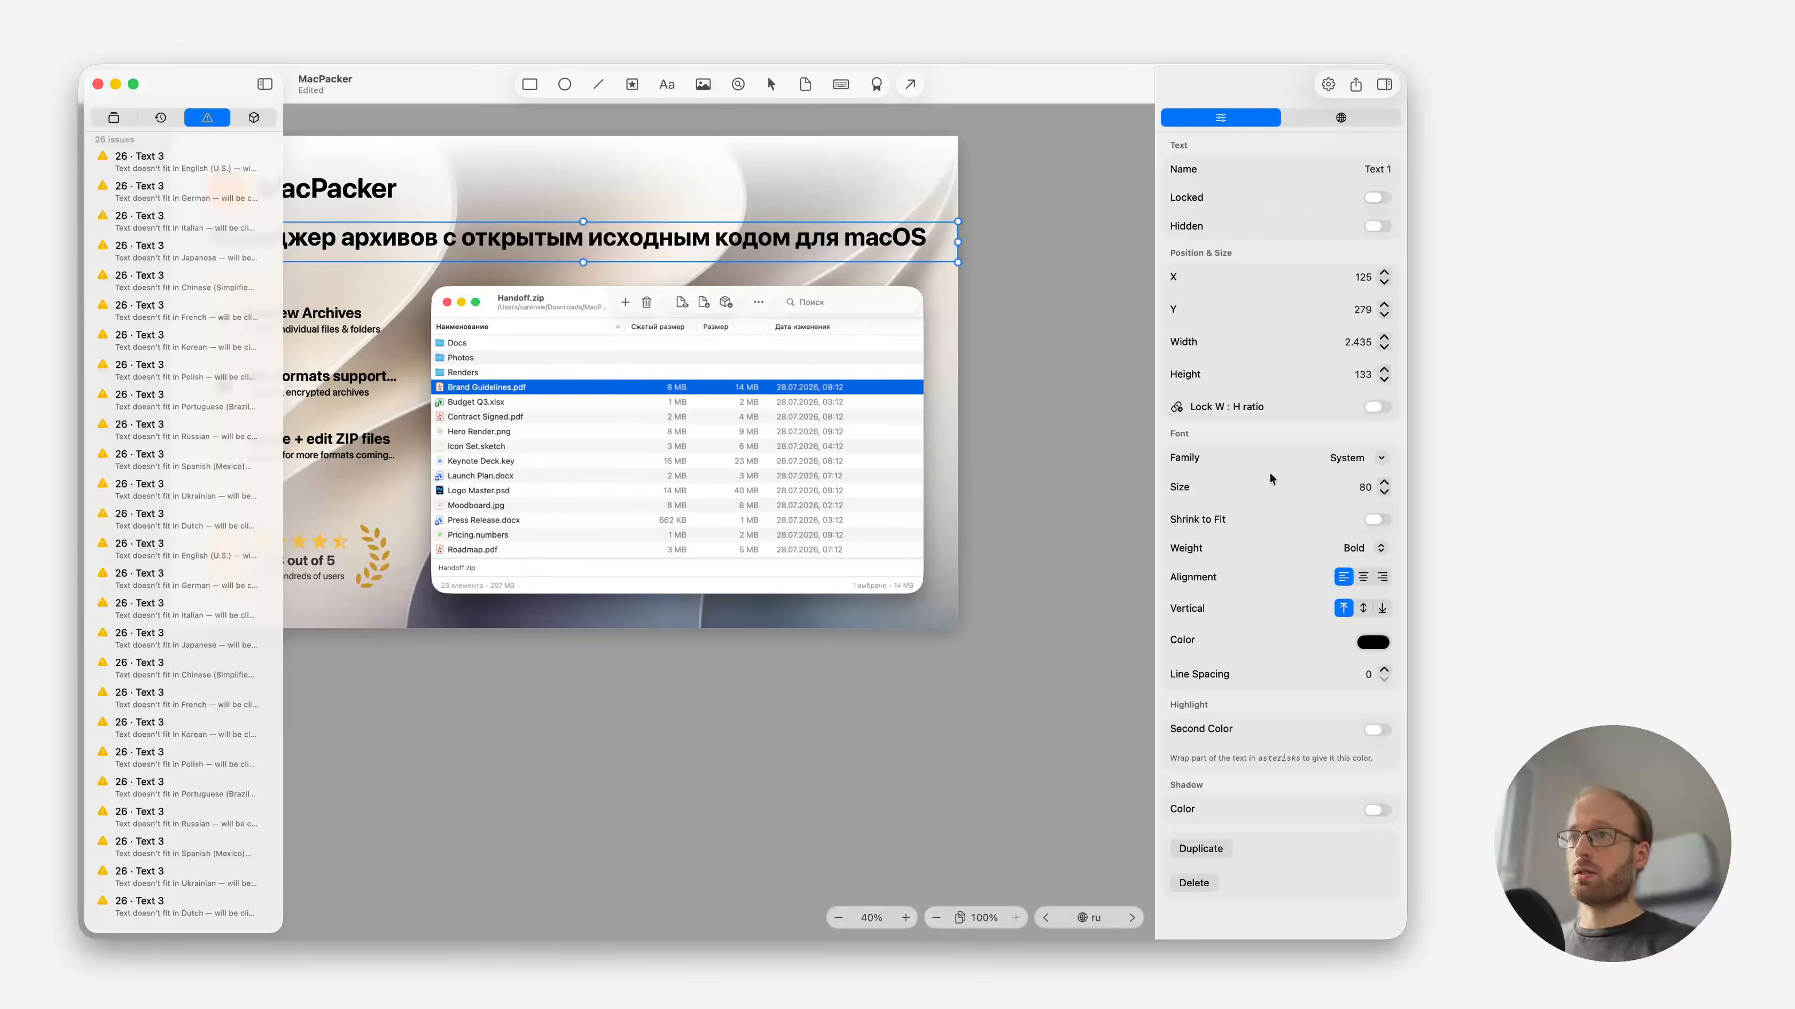
click(538, 562)
scroll(445, 442, left, 5)
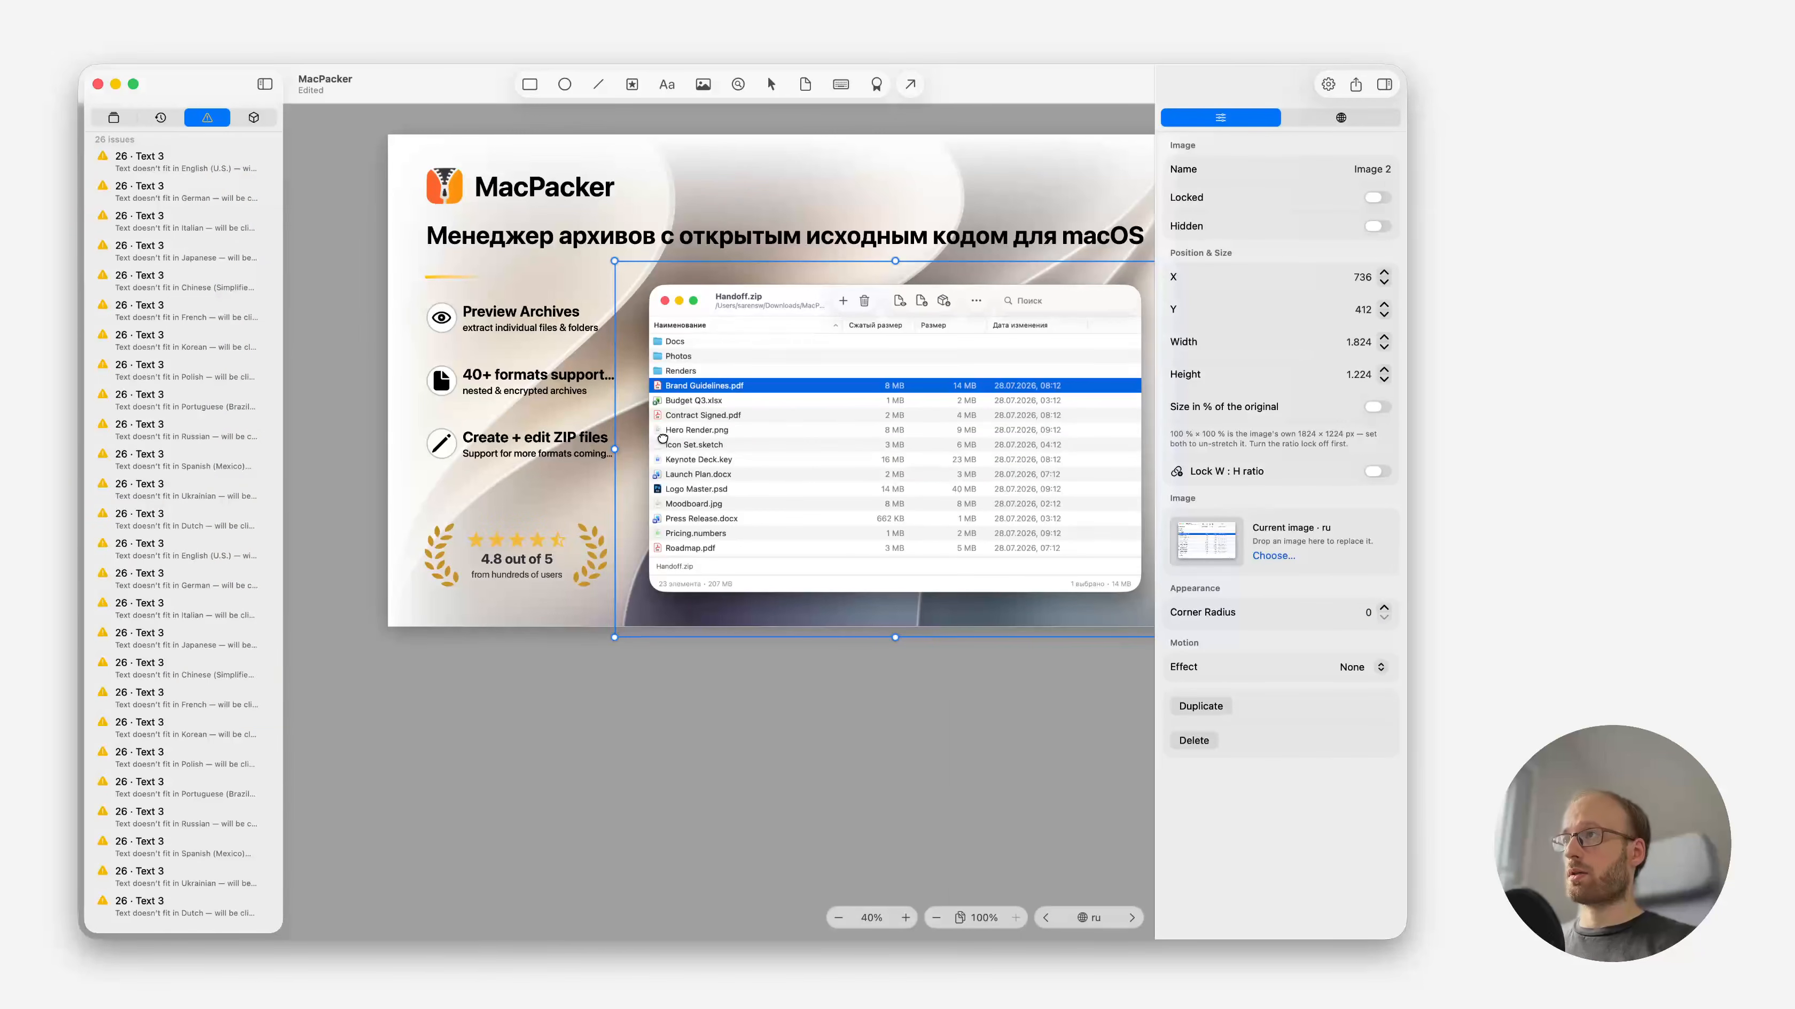
click(750, 240)
Open the first text-fit issue and try to widen the text box of the "40+ formats supported" title.
click(141, 168)
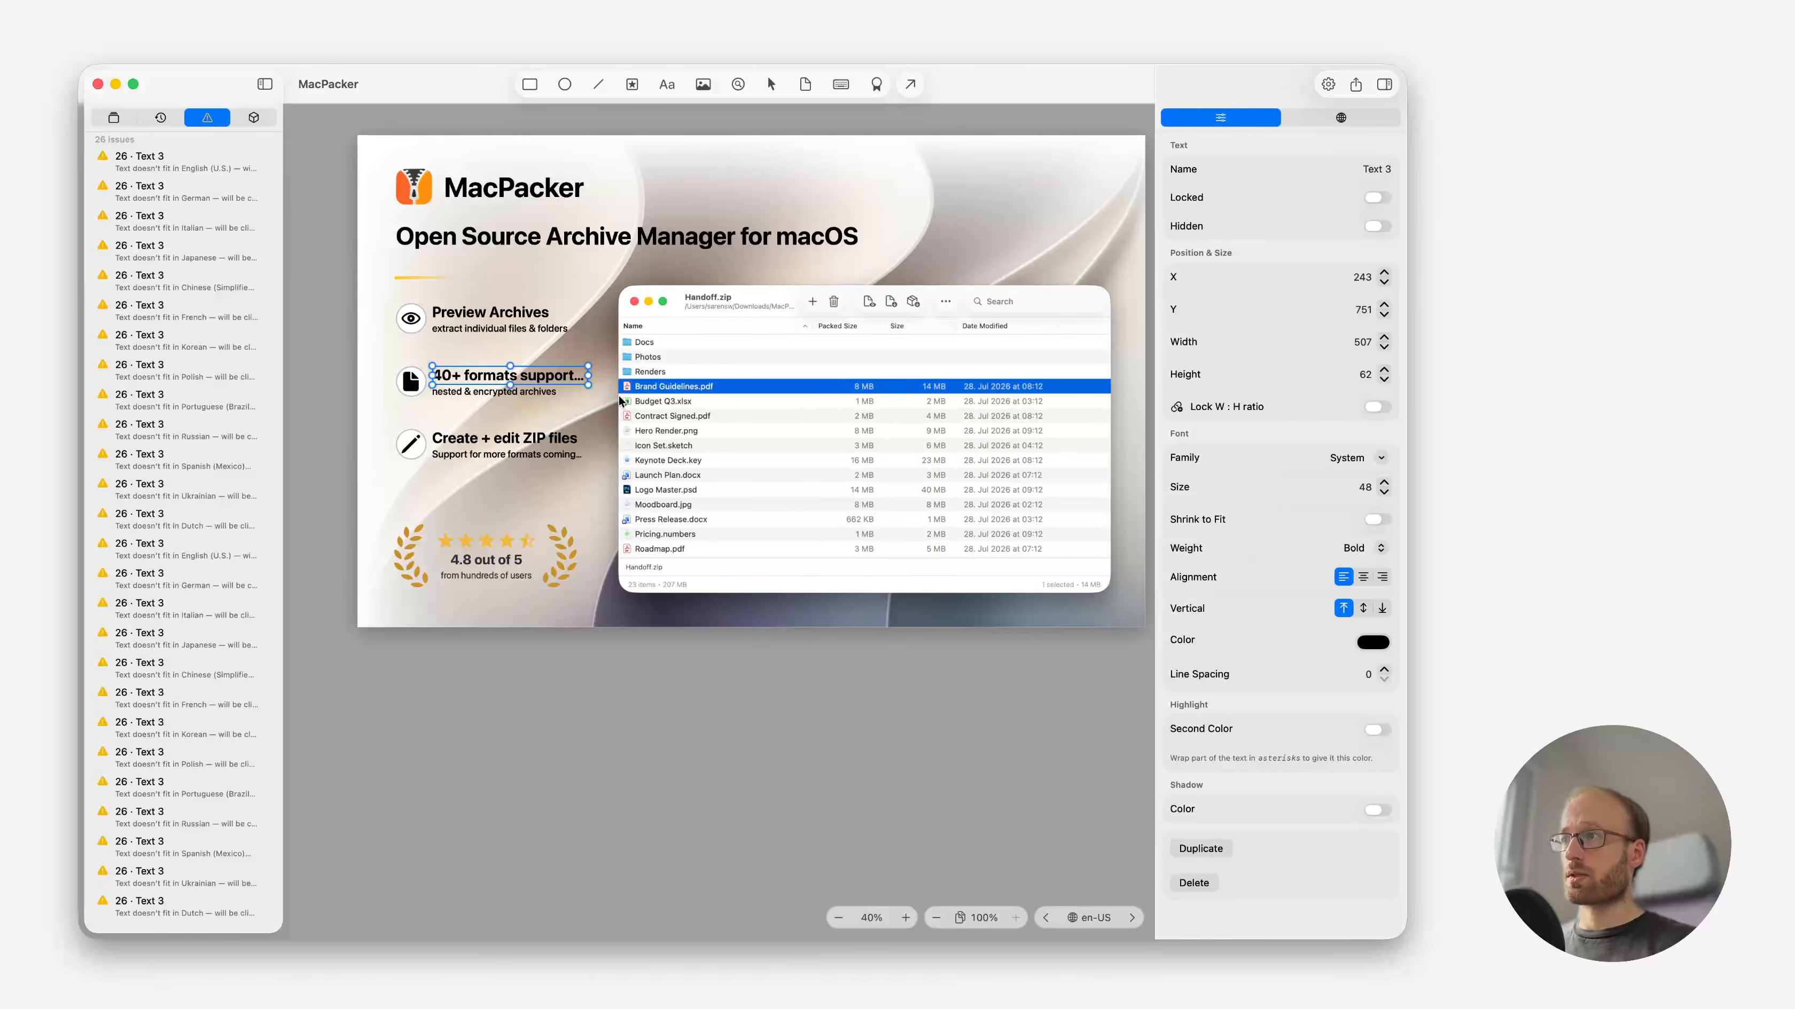
drag(589, 373, 608, 374)
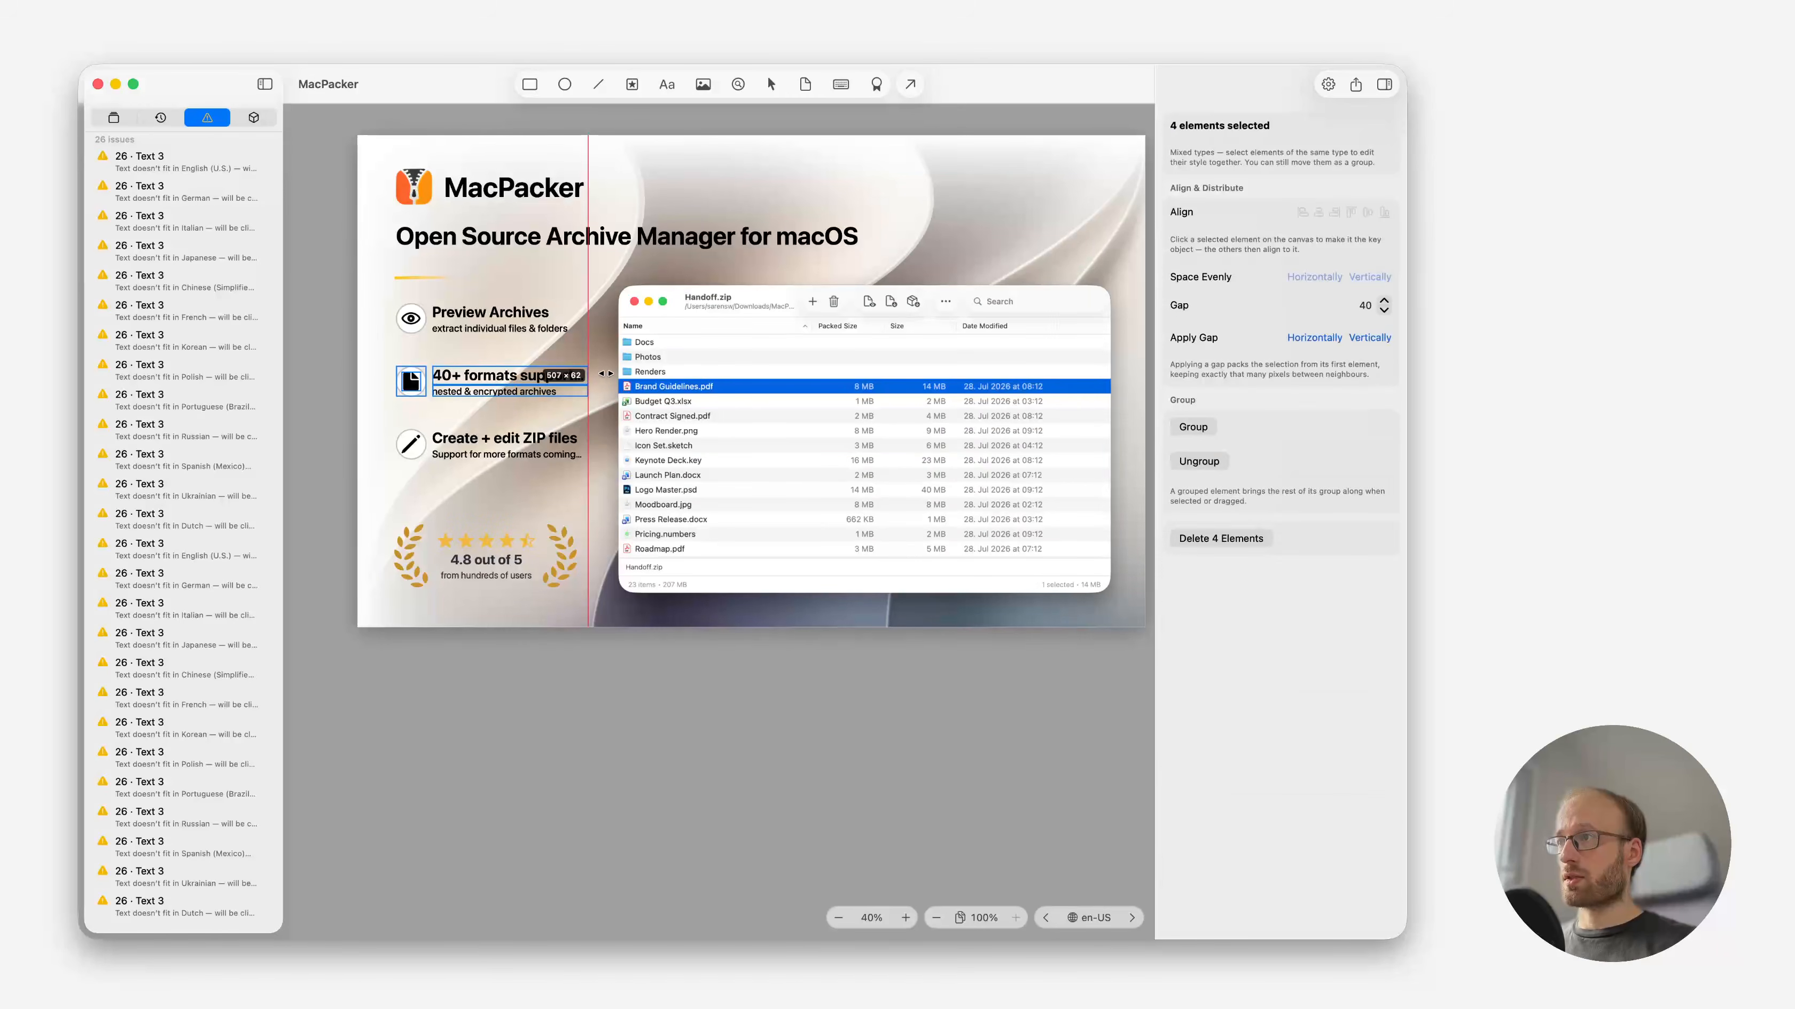
click(588, 378)
scroll(580, 388, up, 5)
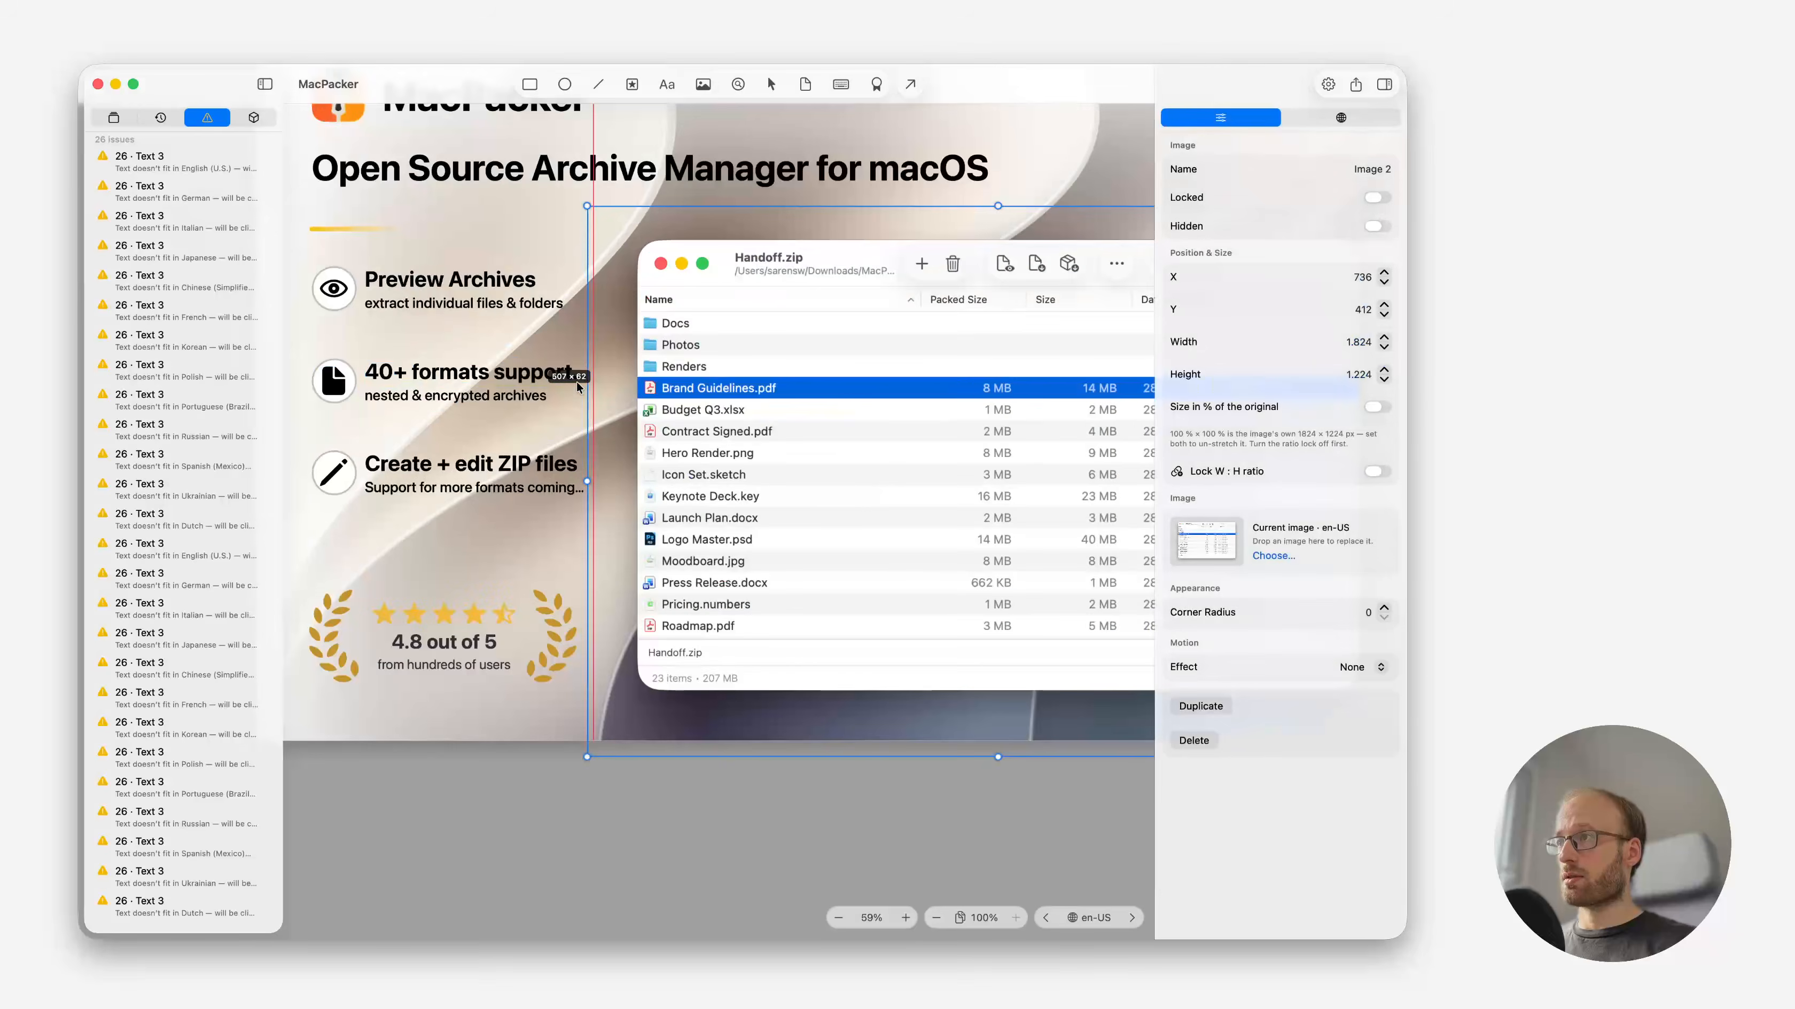
click(571, 369)
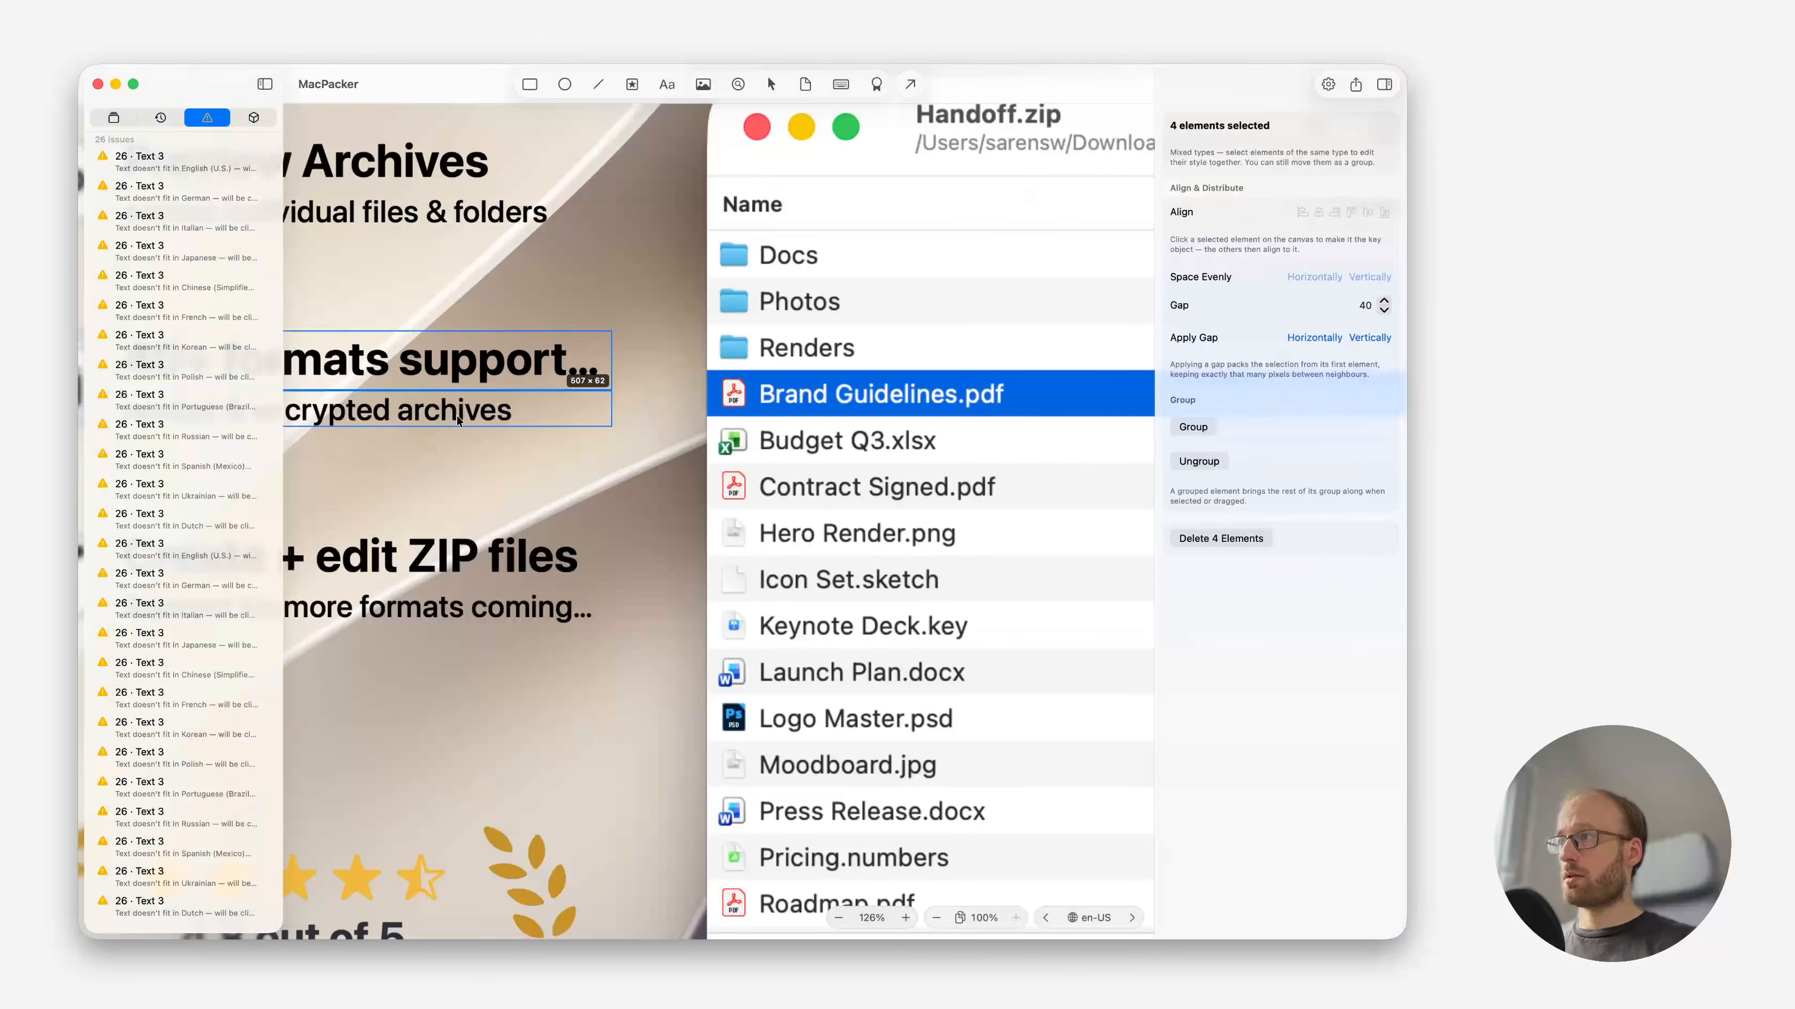
Select only the "40+ formats supported" title inside Group 2 and try to widen its box within the group.
click(113, 117)
scroll(190, 581, down, 4)
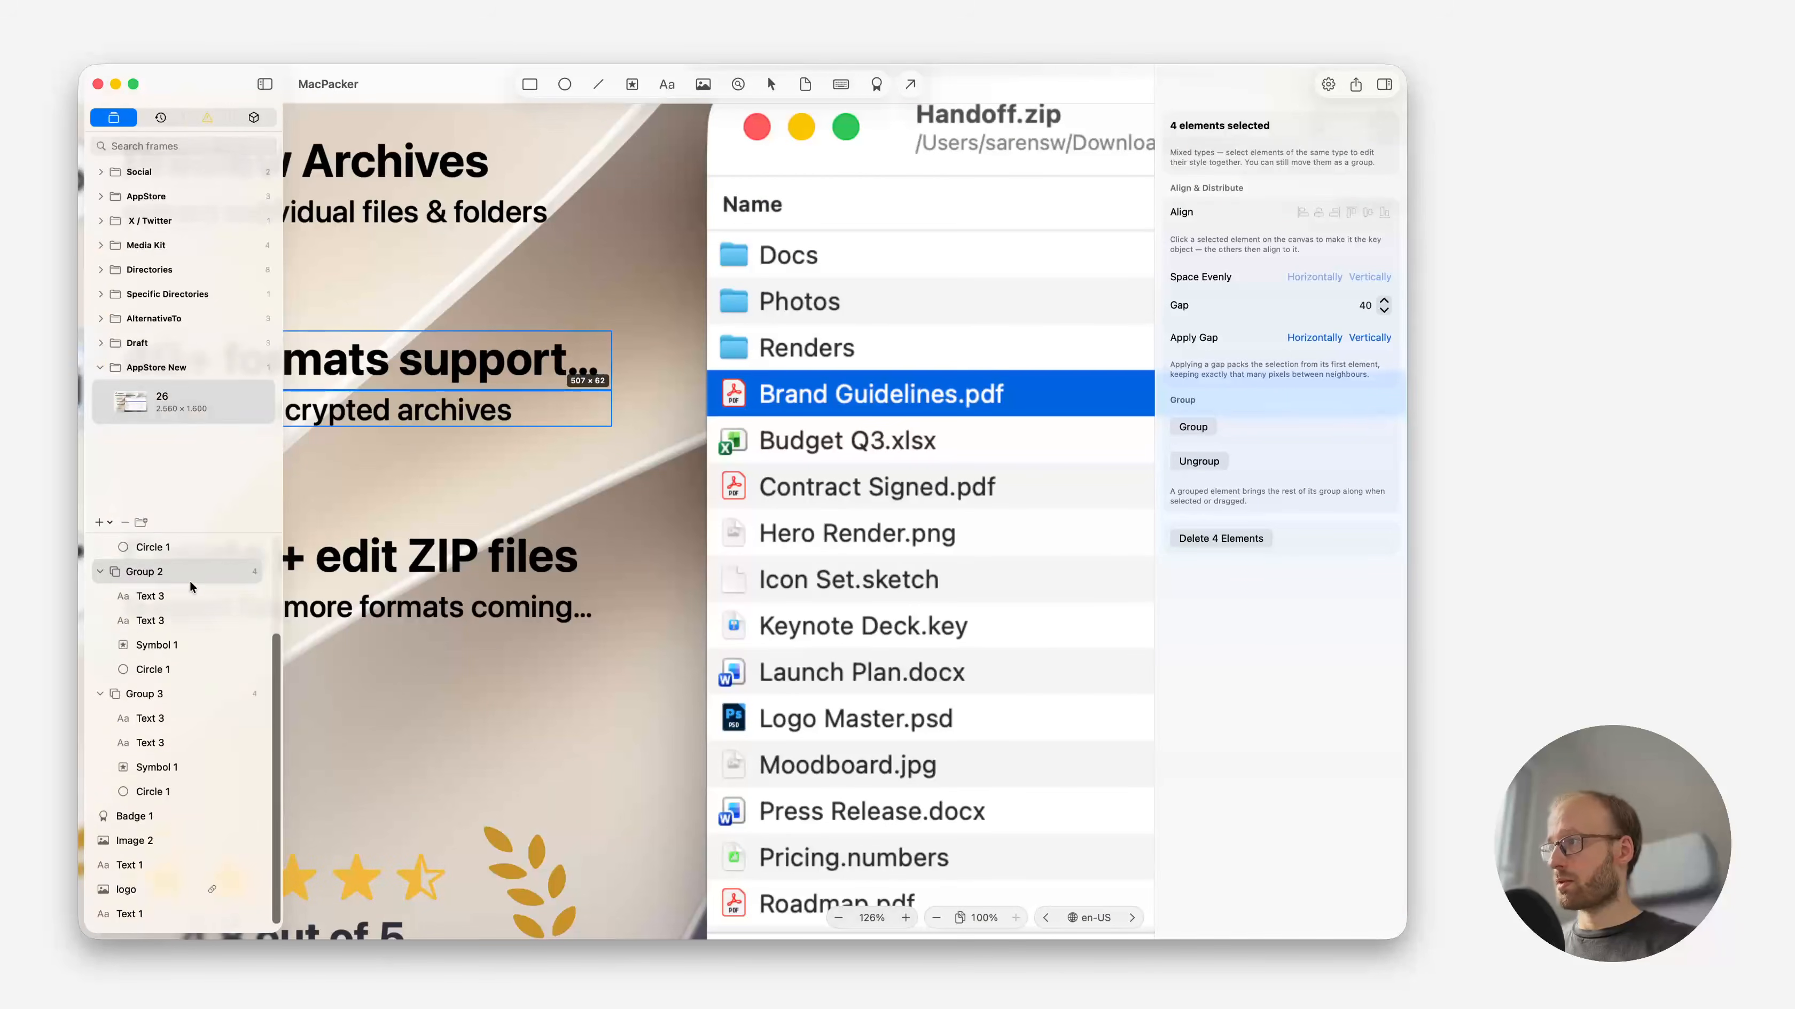
click(150, 623)
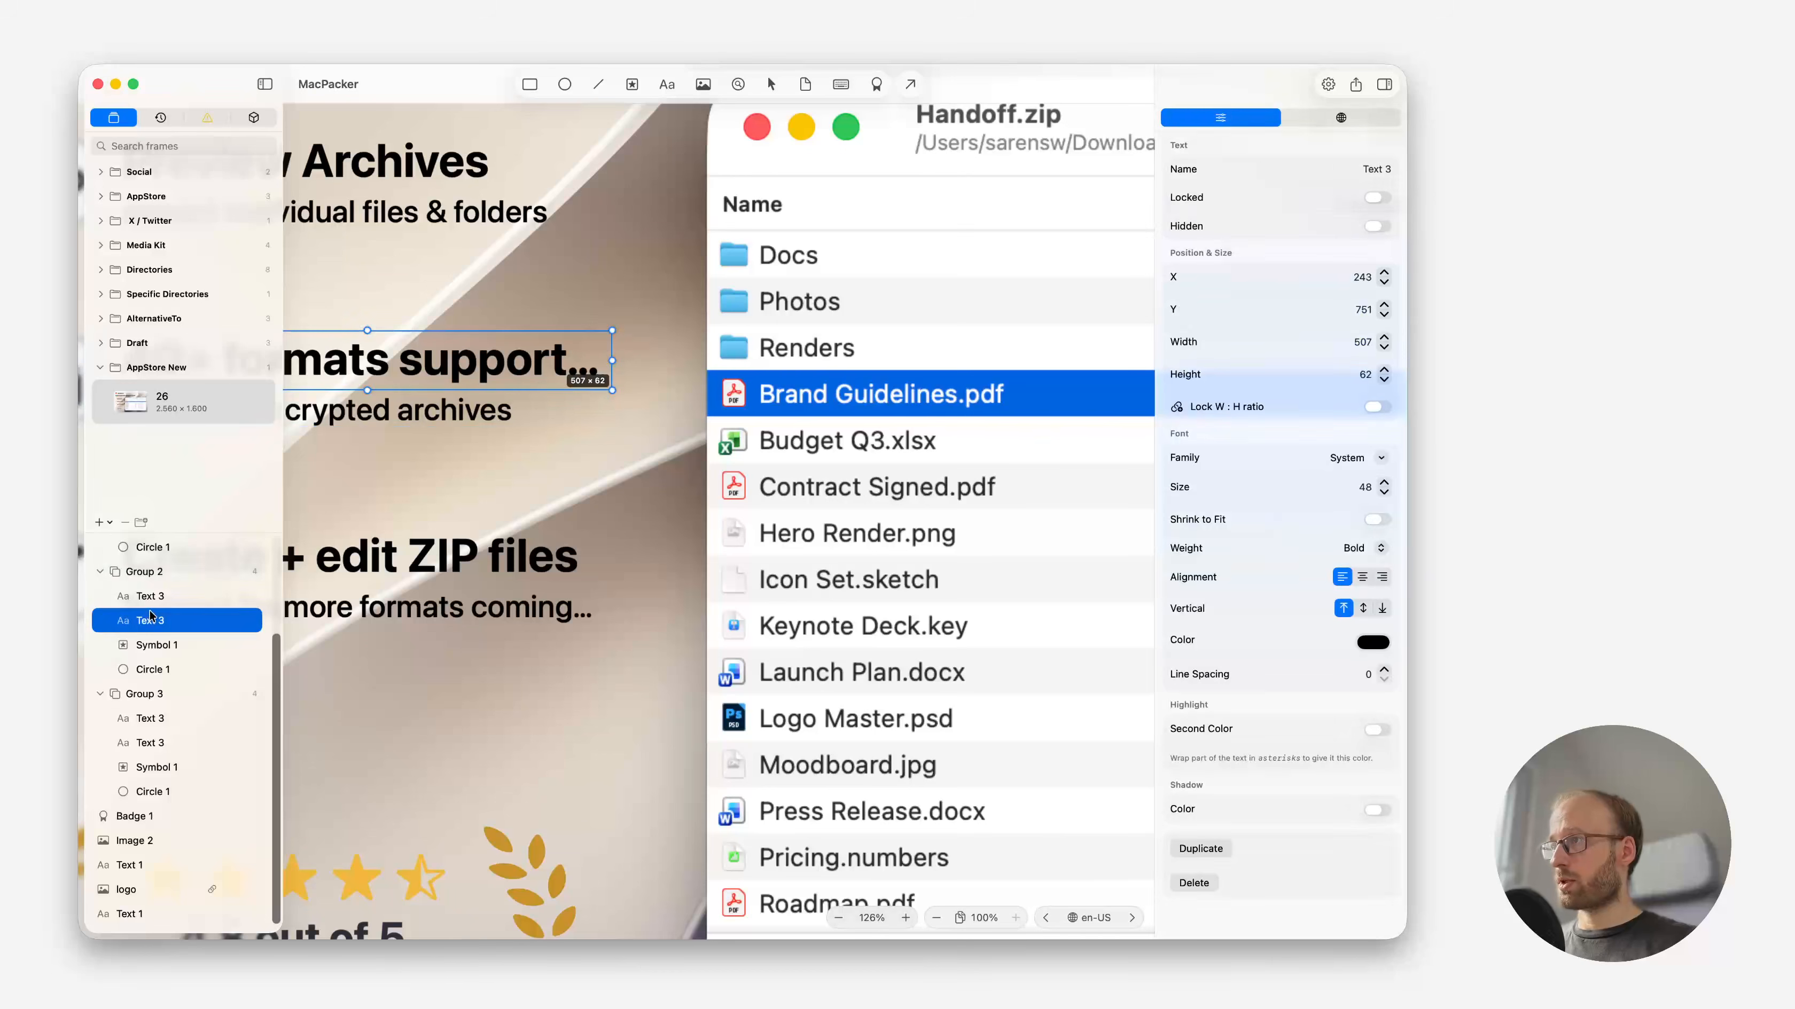
drag(613, 362, 626, 362)
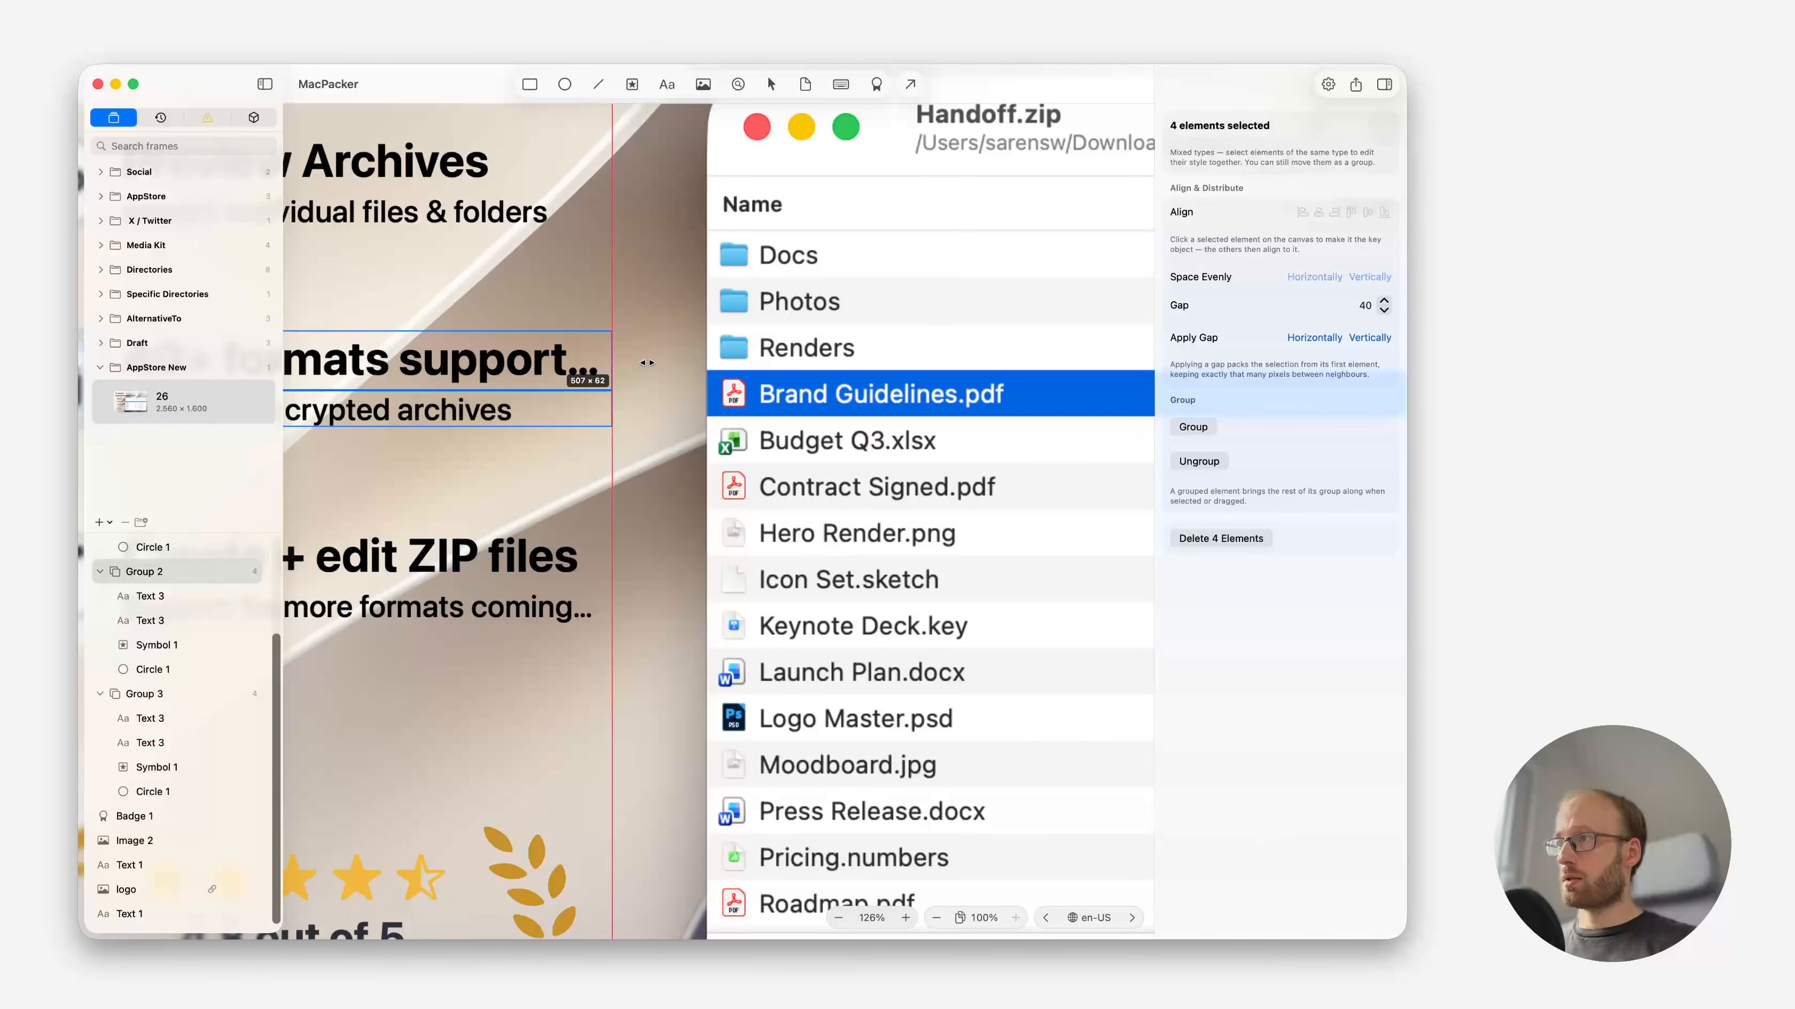
shift+click(648, 363)
click(525, 369)
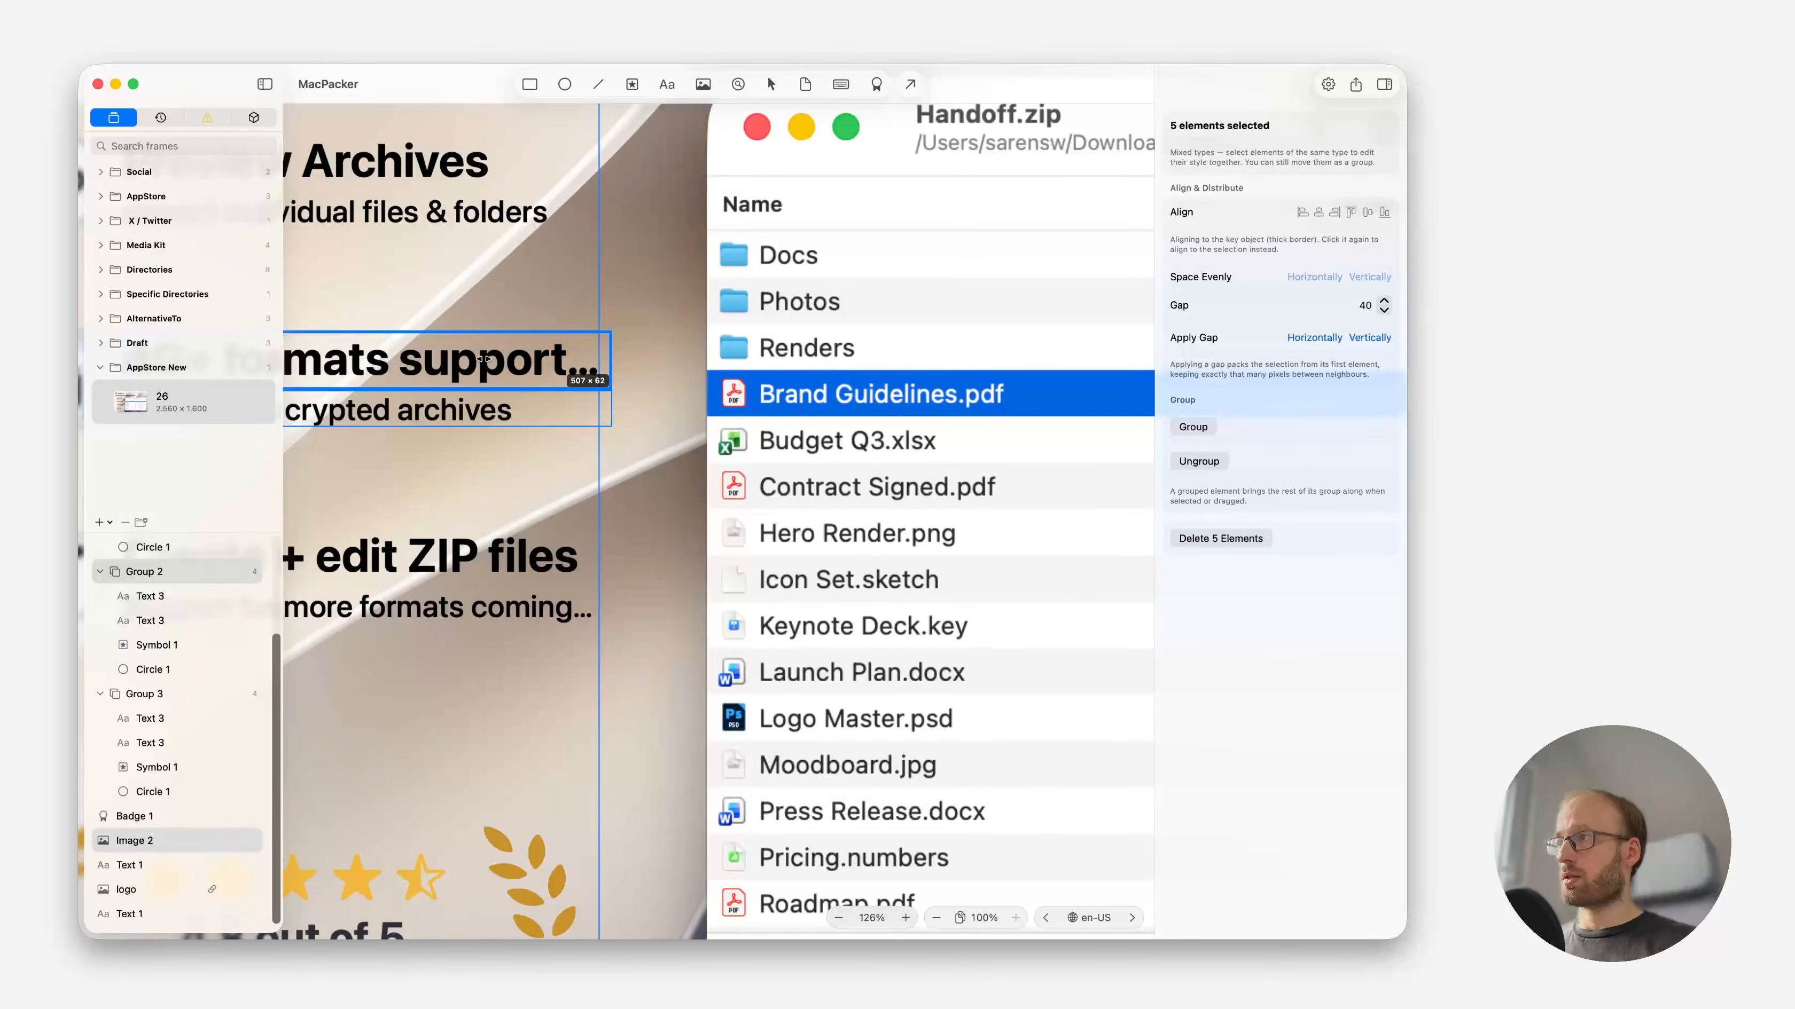
Ungroup the second feature's elements and widen the "40+ formats supported" title box to 576 px.
right_click(484, 358)
click(517, 431)
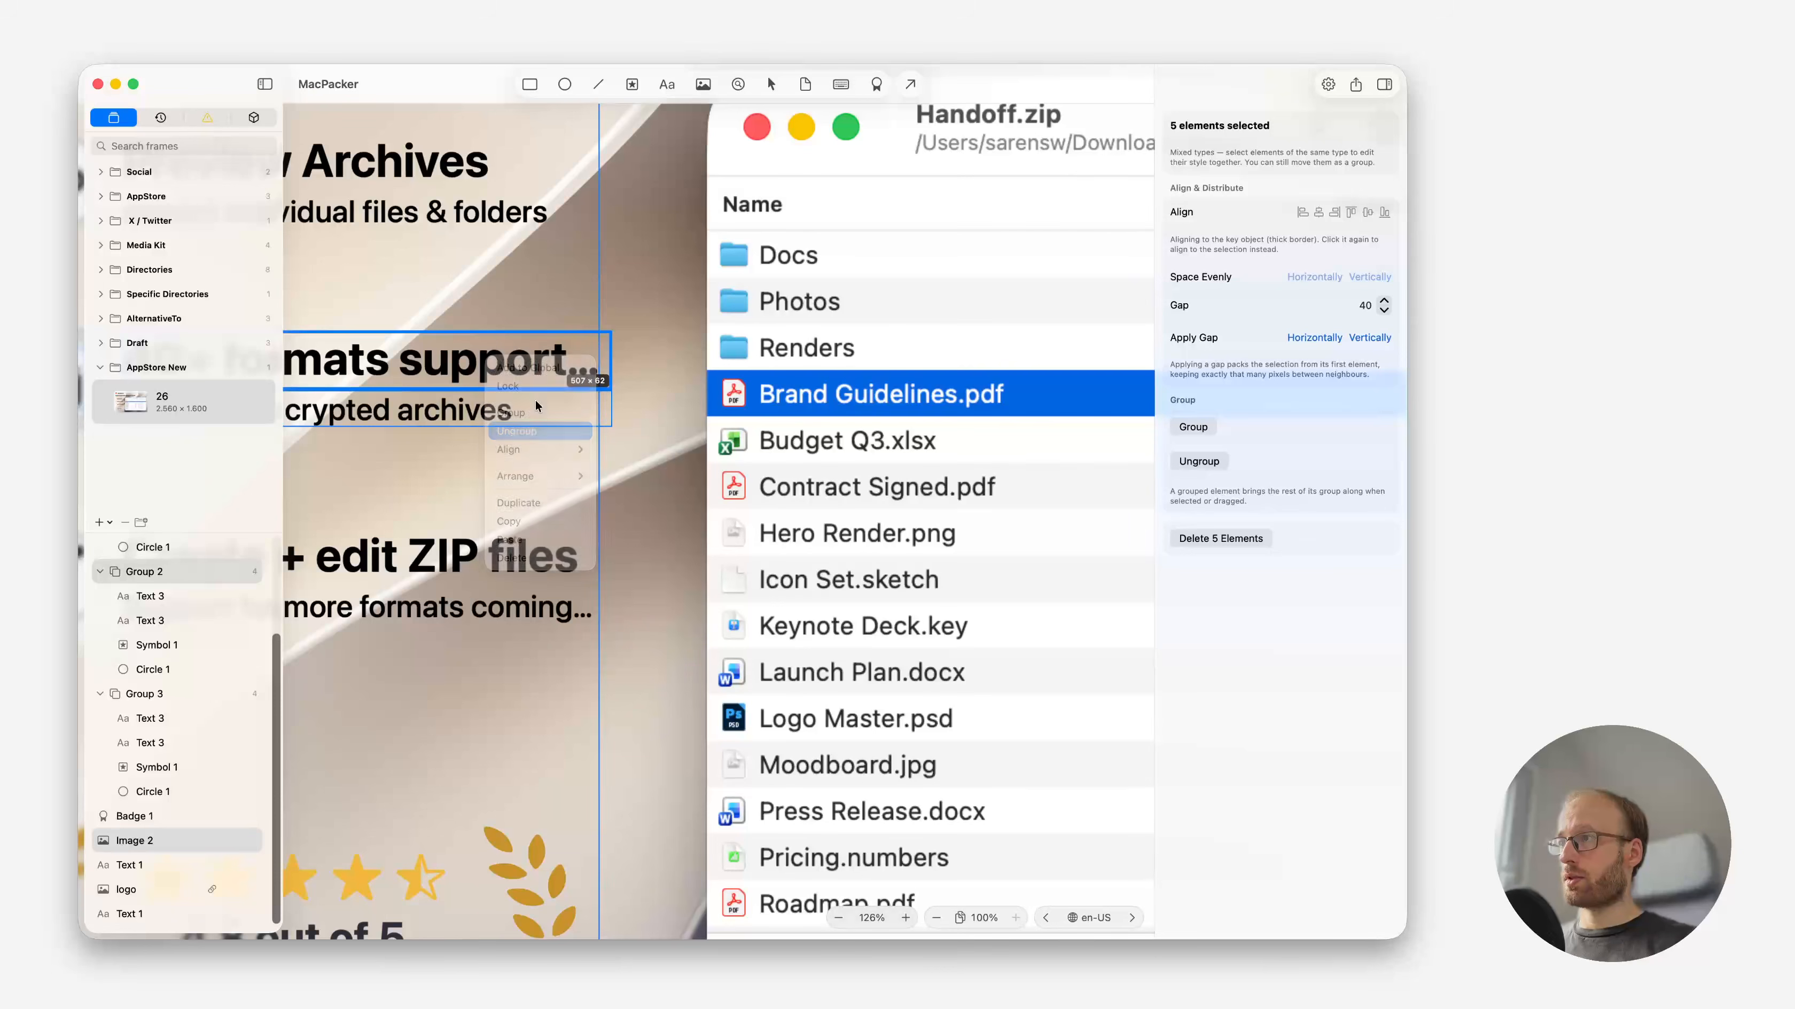
click(524, 374)
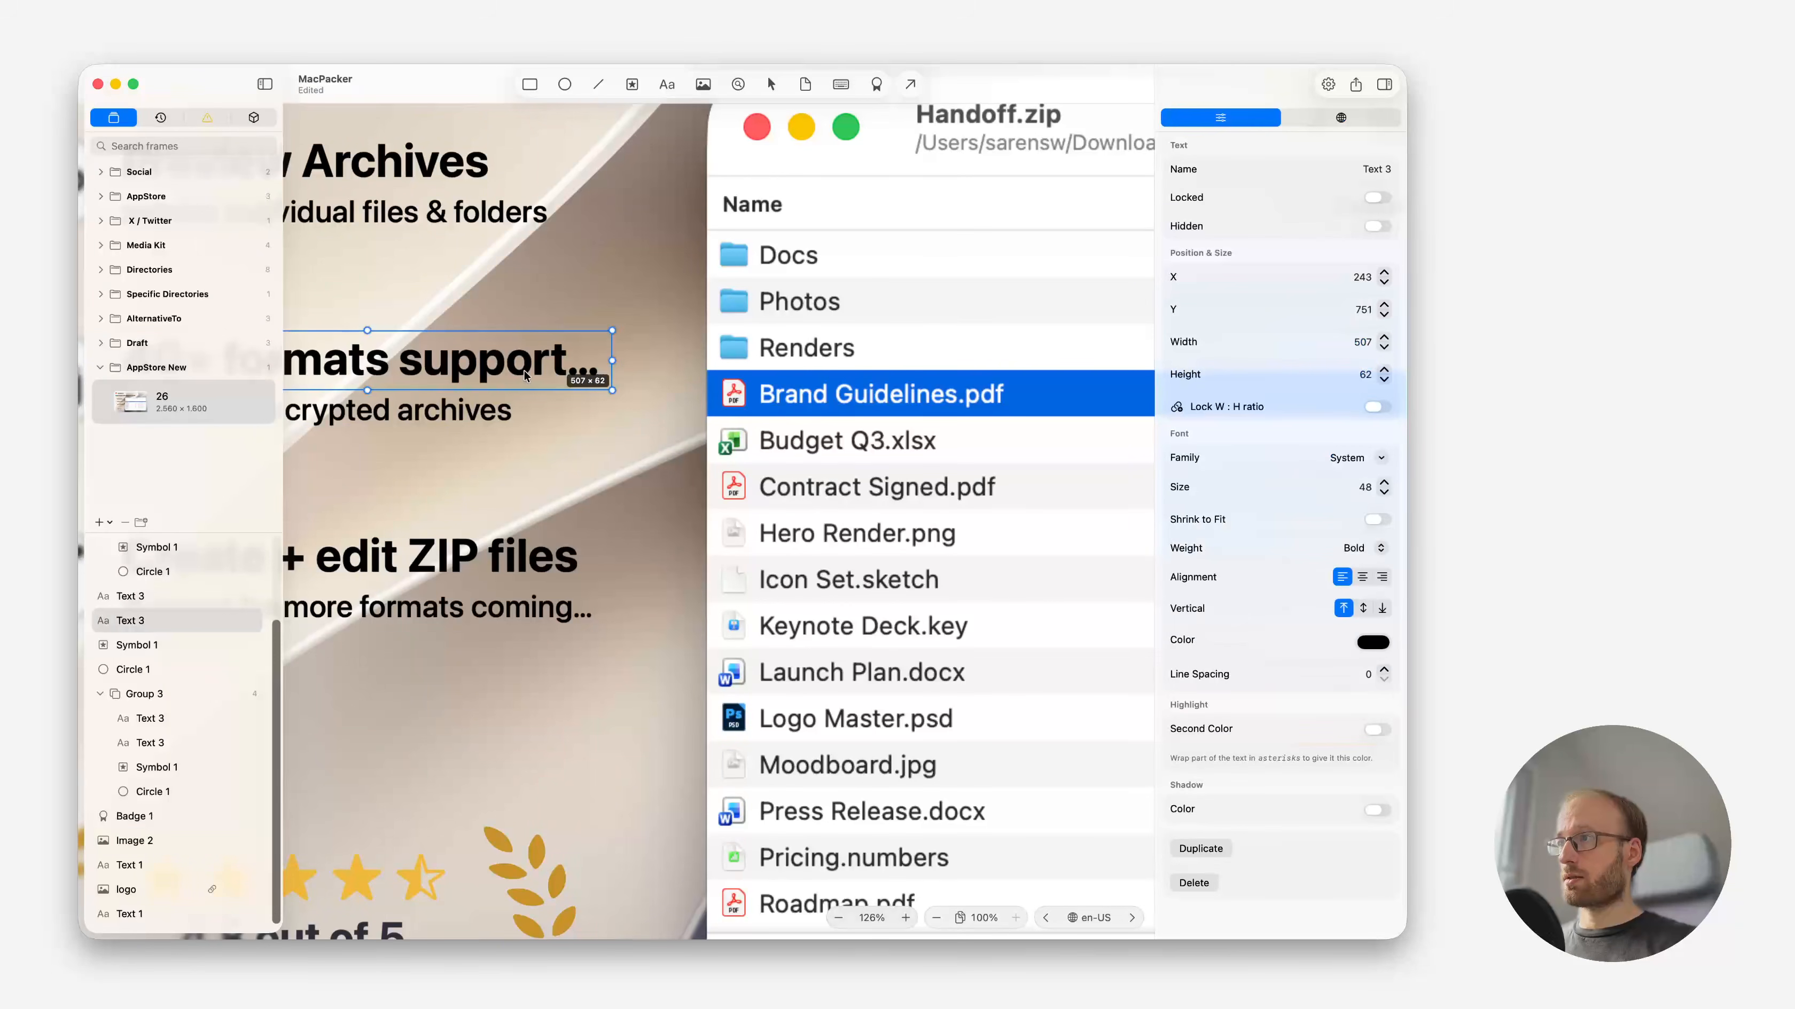
drag(612, 360, 678, 359)
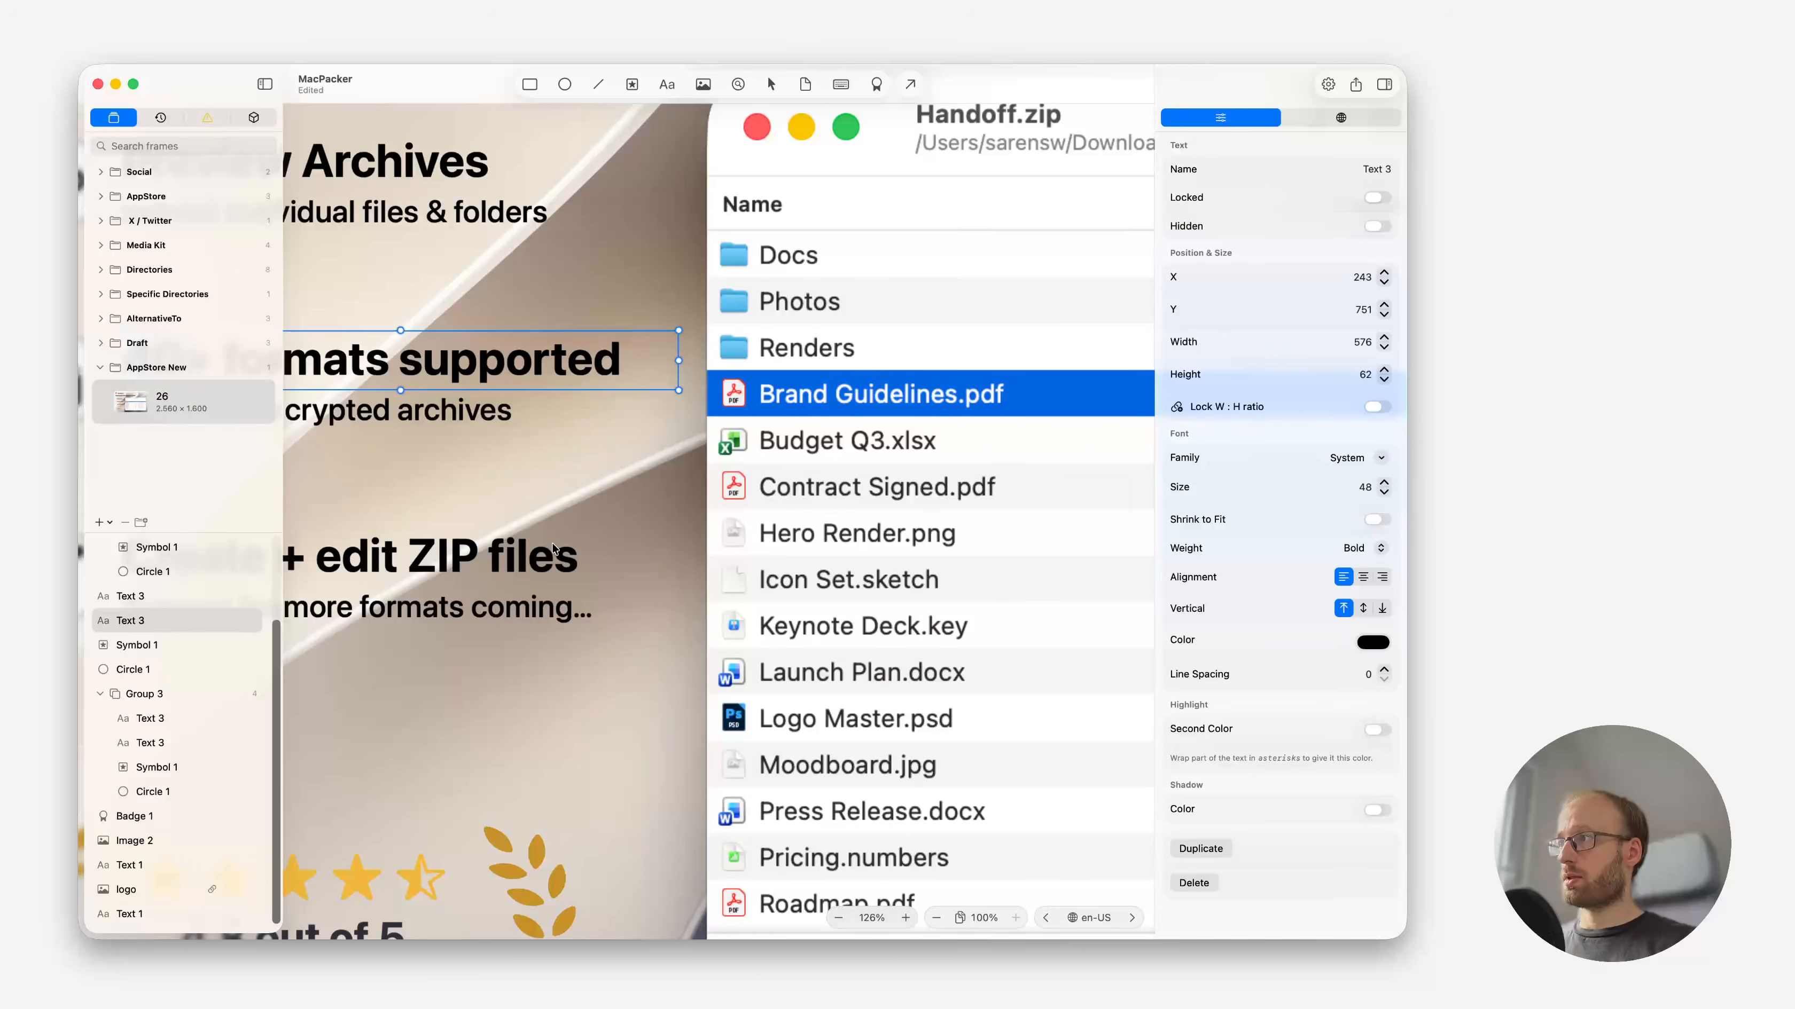
Fix the remaining text-fit issue by ungrouping the third feature and widening its "Support for more formats coming soon" box to 576 px, and save.
click(208, 118)
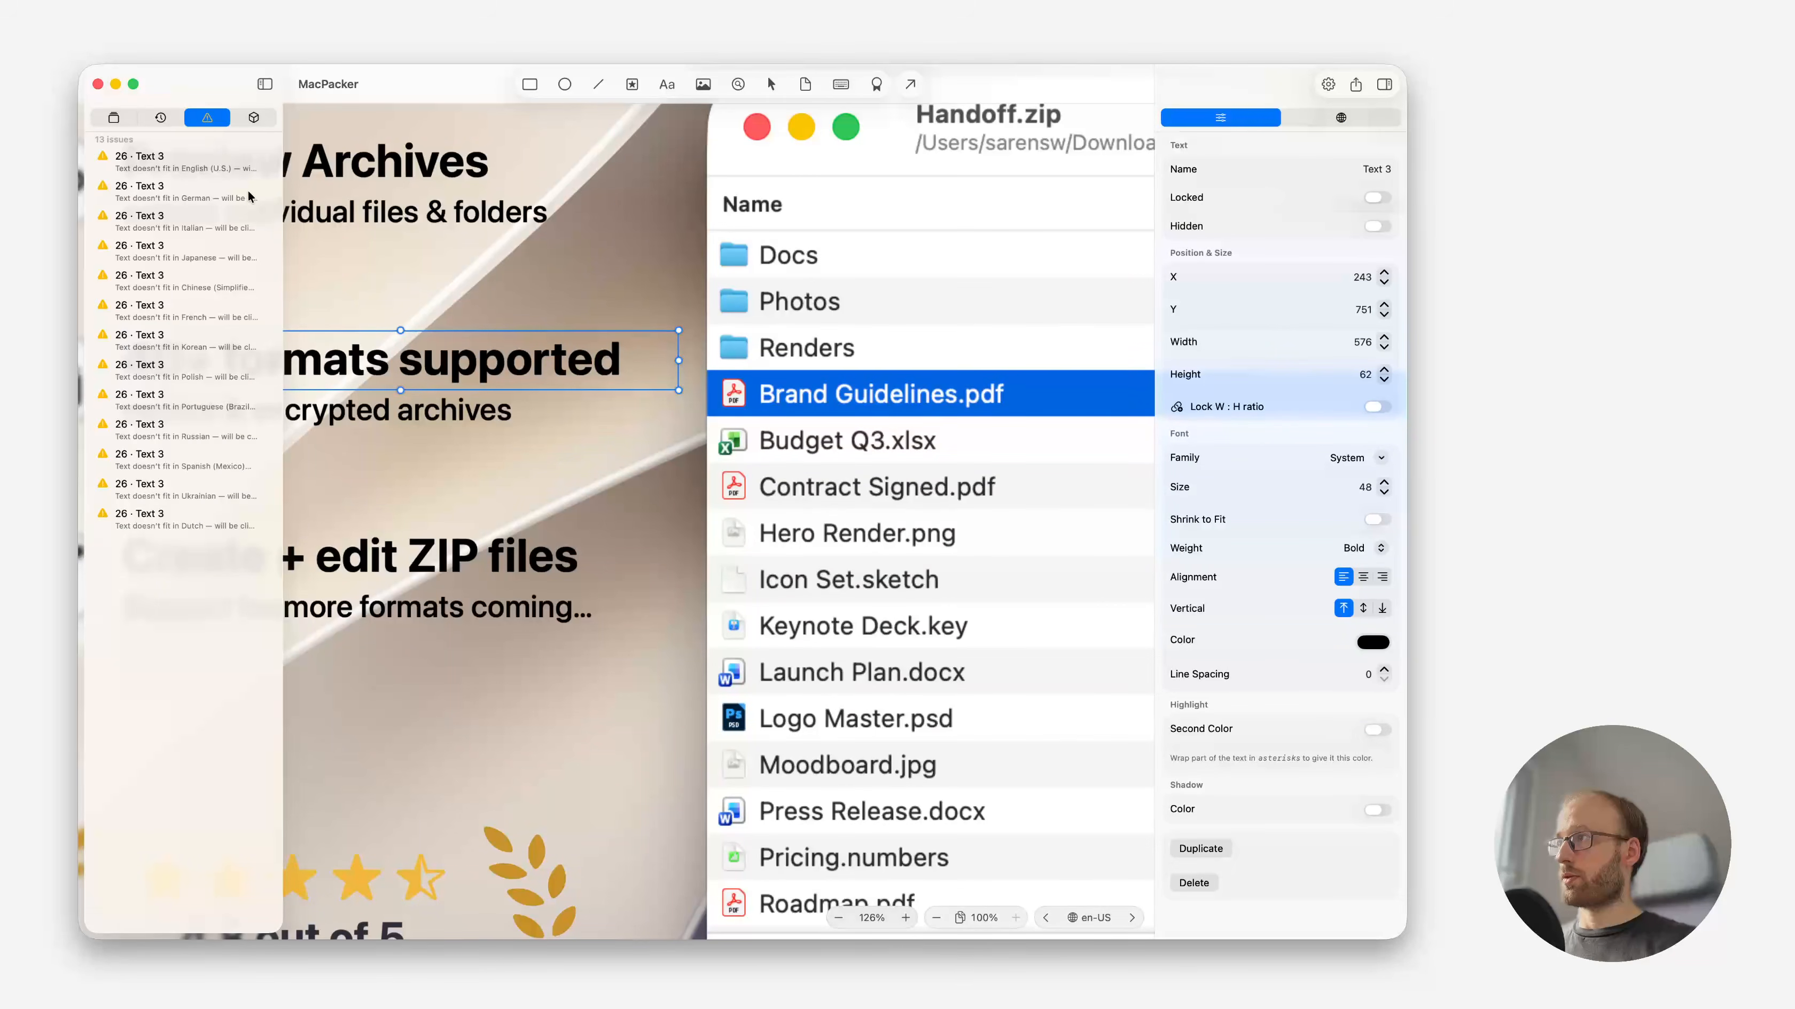
click(170, 164)
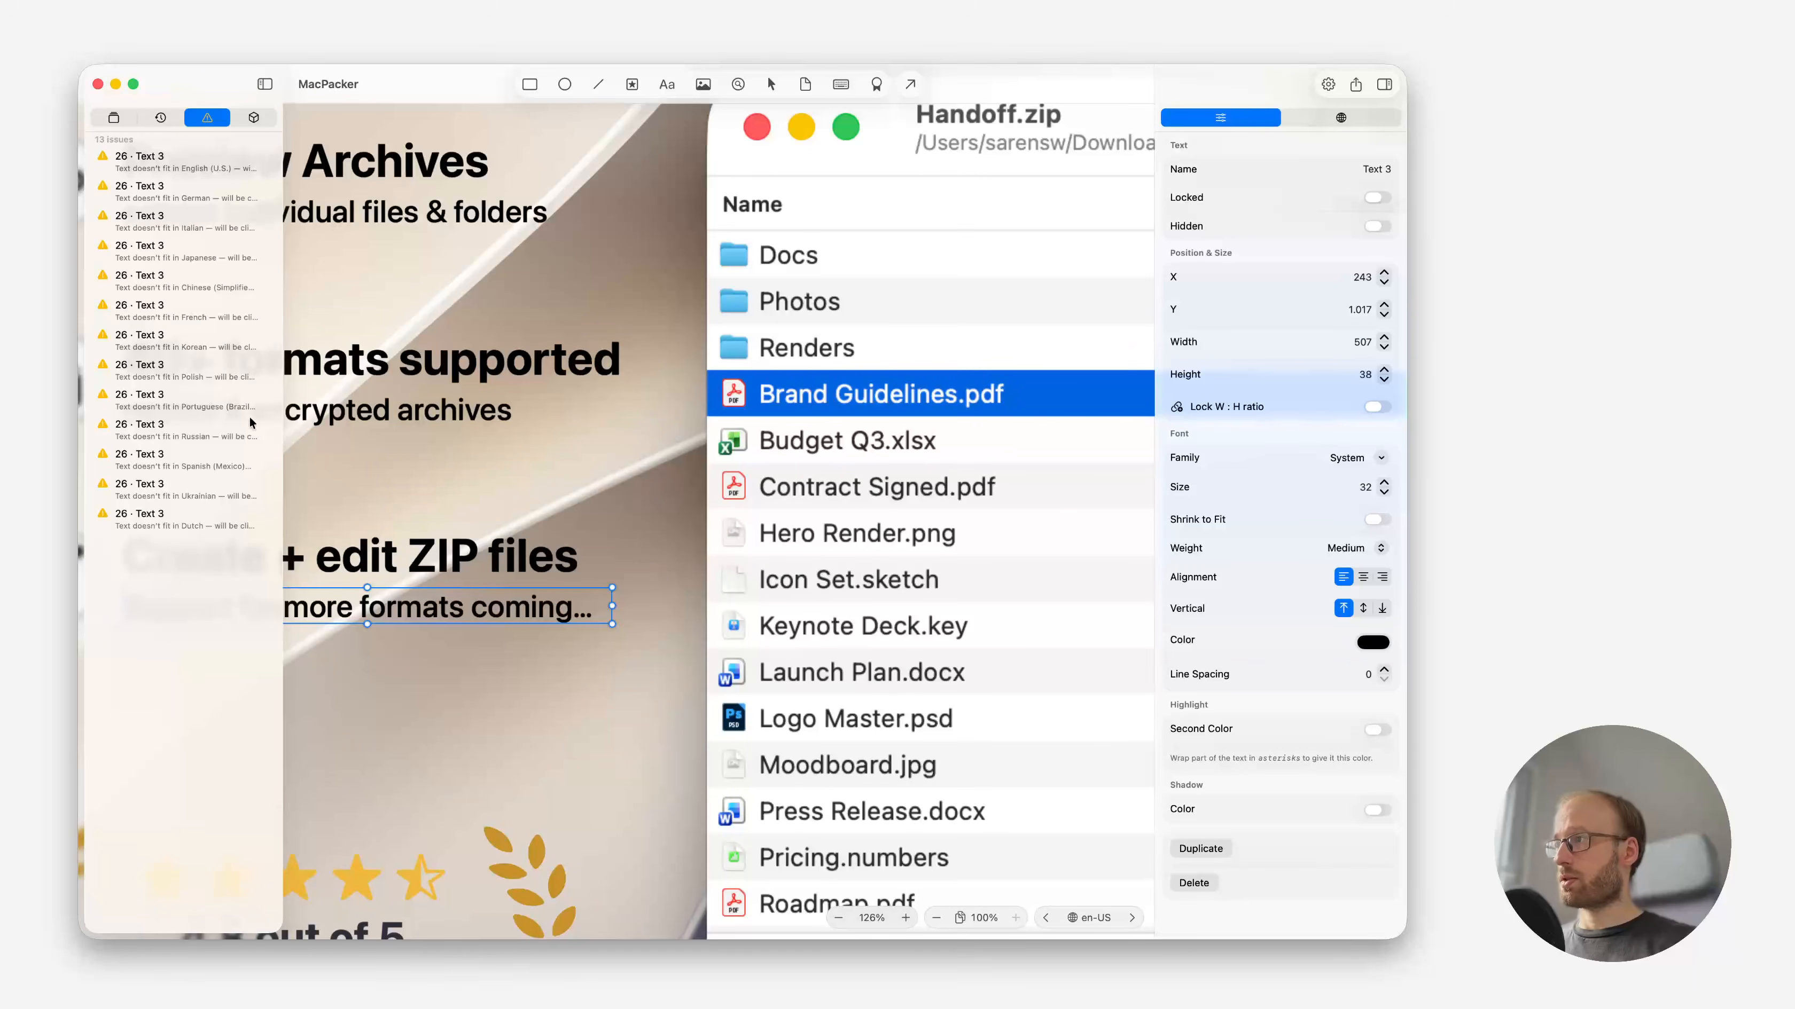
right_click(446, 620)
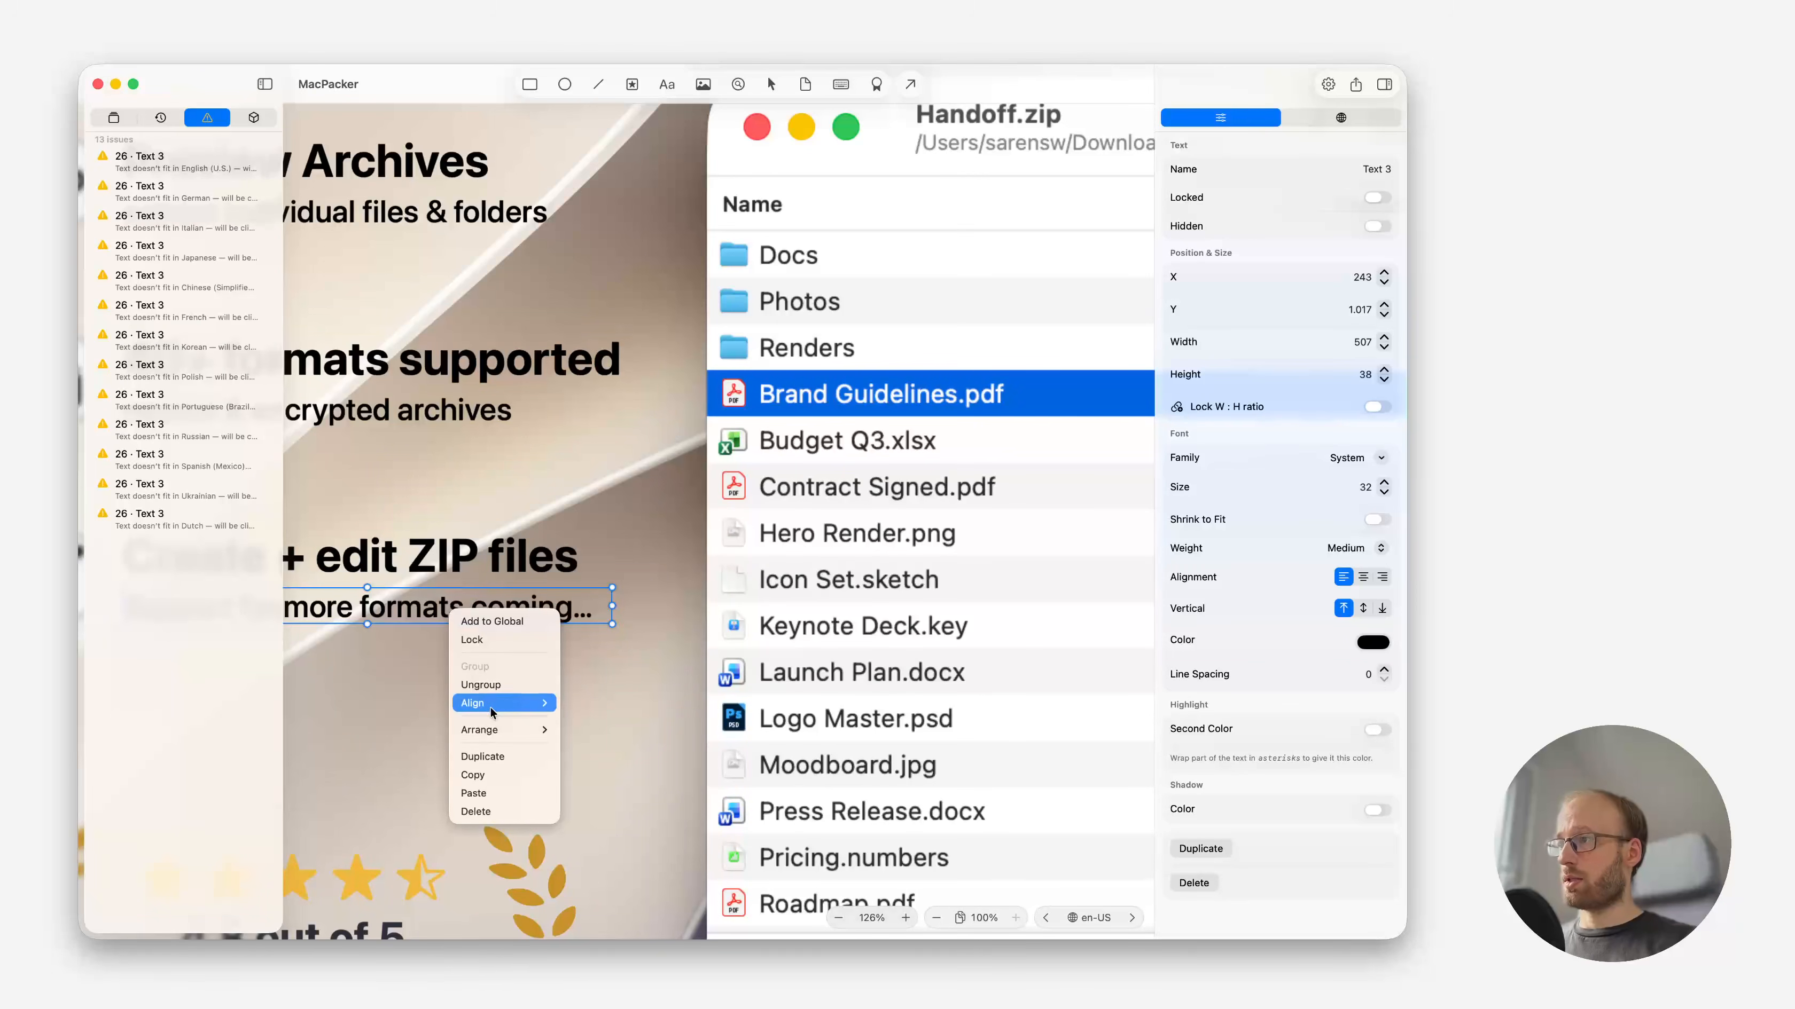
click(495, 686)
click(541, 684)
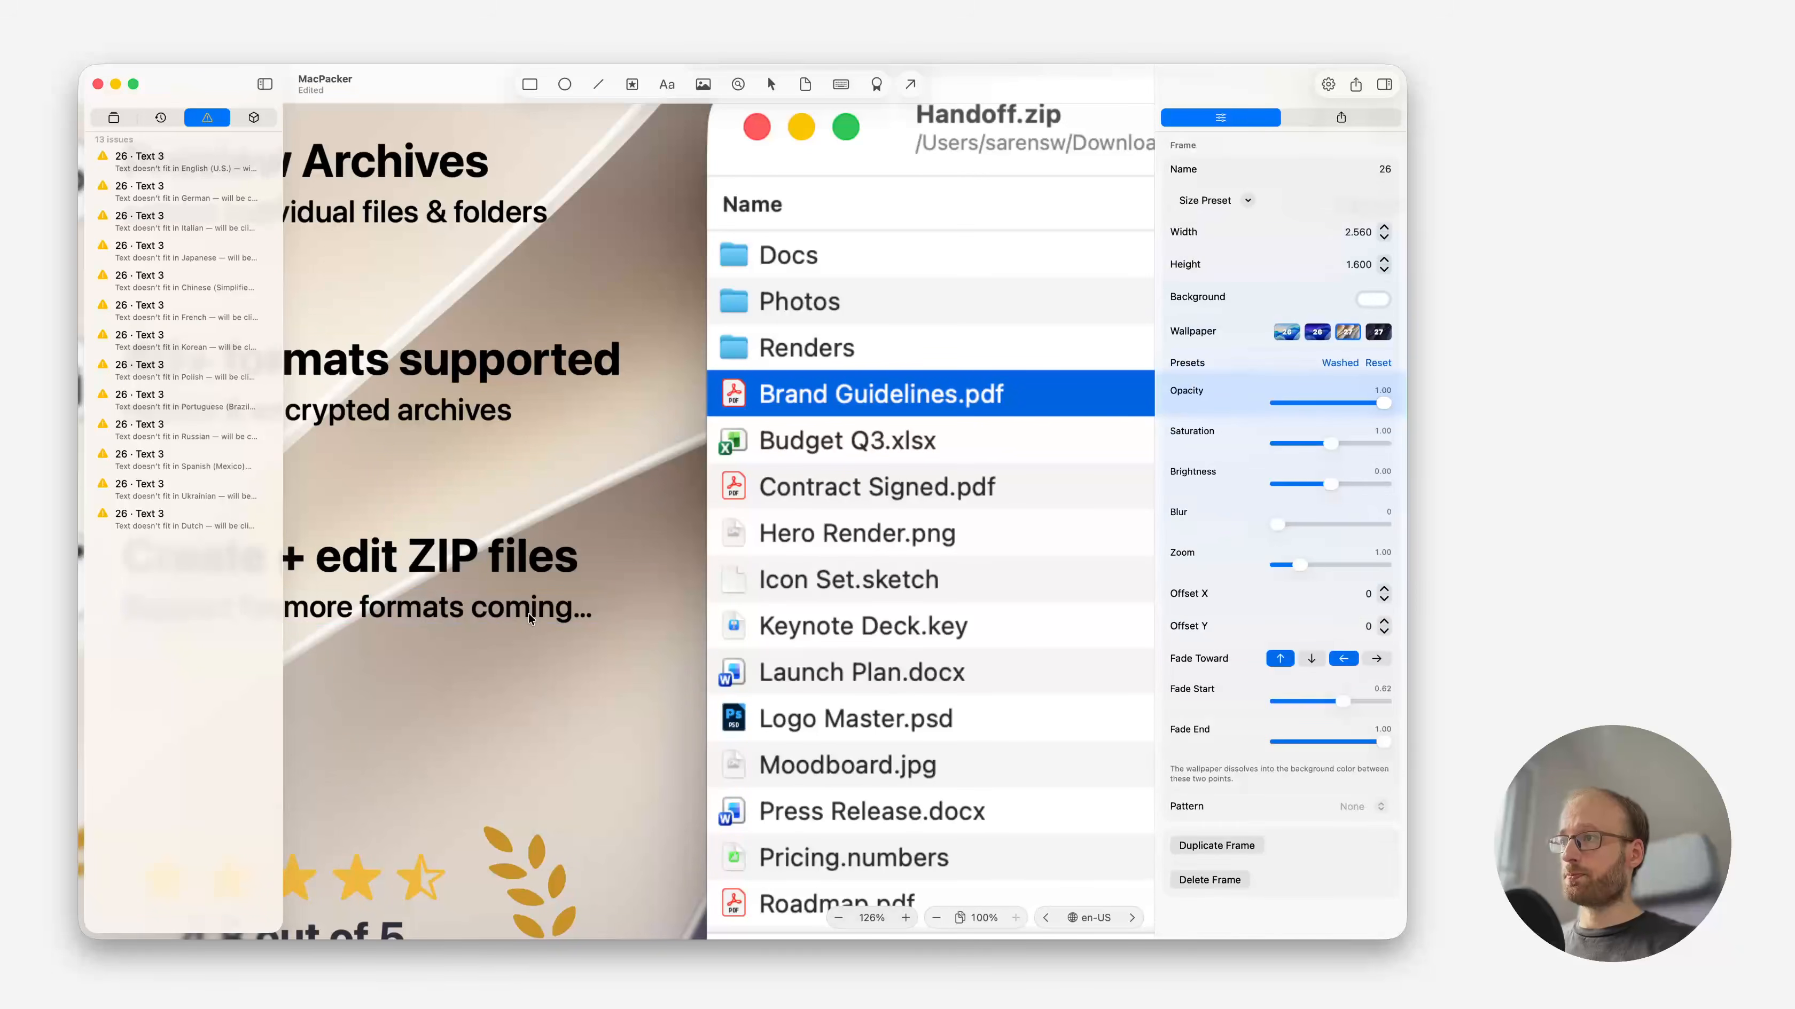
click(599, 618)
drag(619, 610, 680, 607)
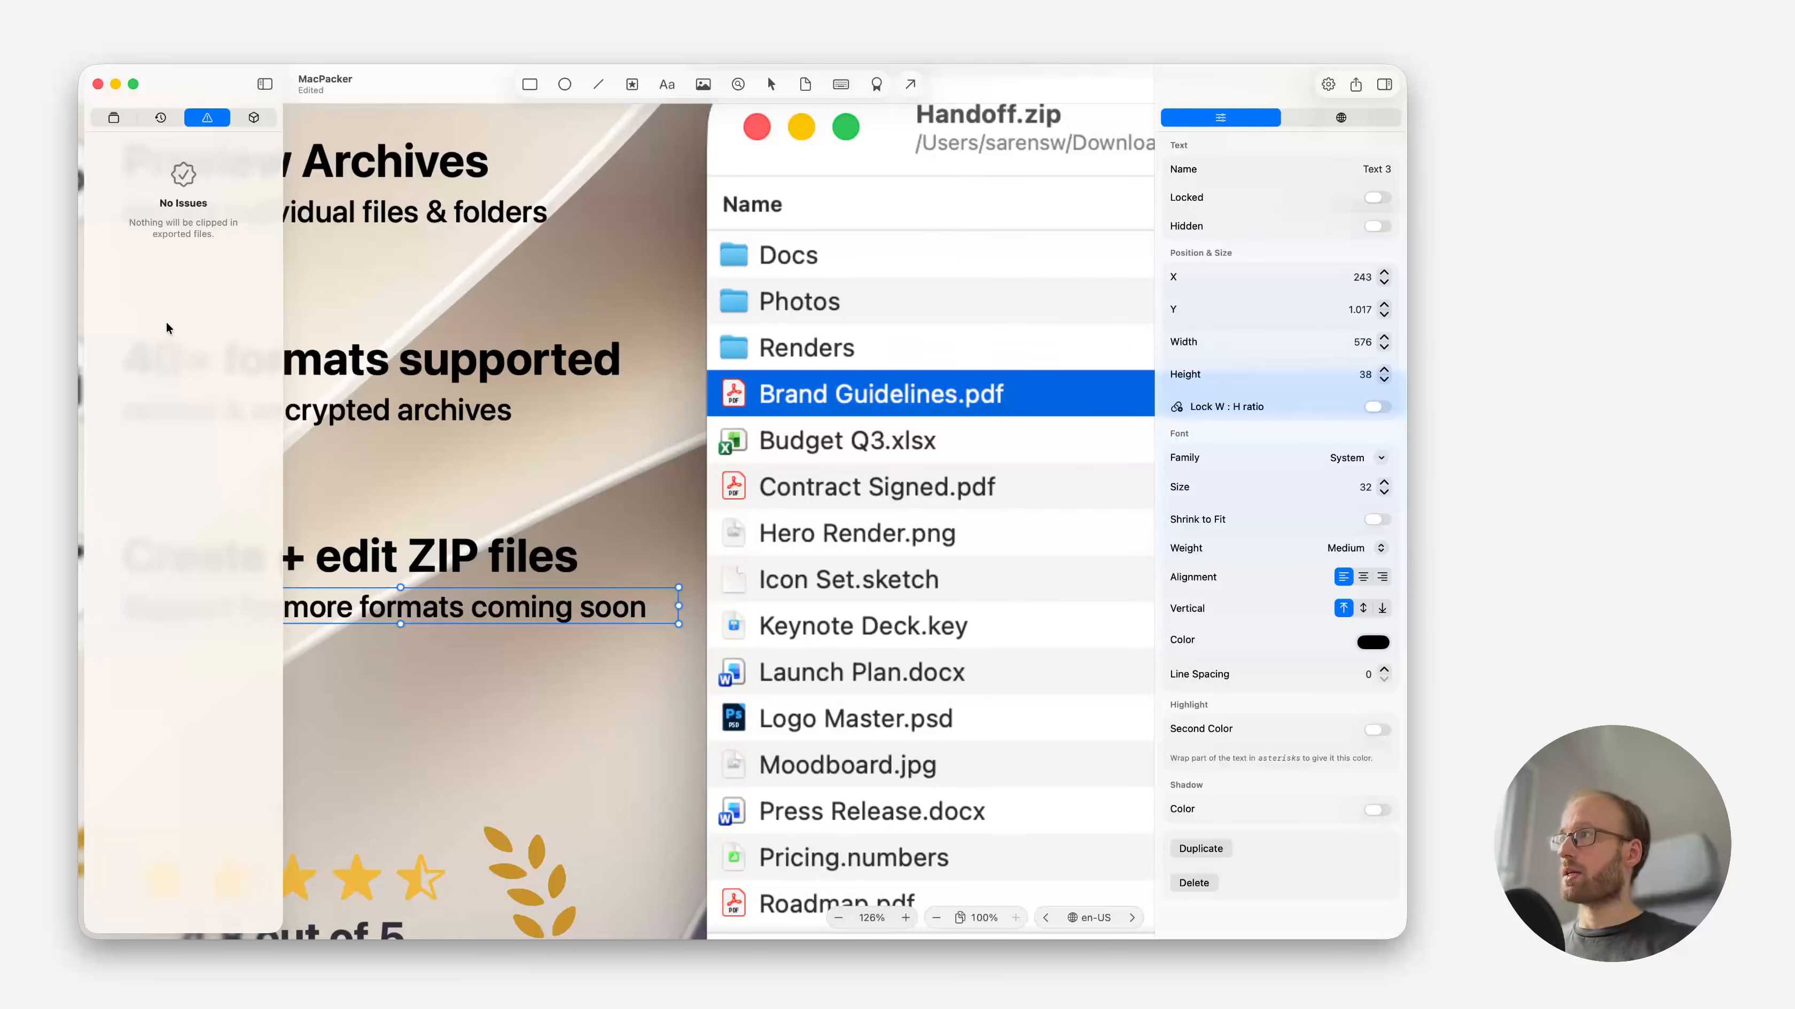
key(super+s)
Rename frame 26 in the AppStore New folder as 01_browse.
click(113, 118)
scroll(685, 385, down, 5)
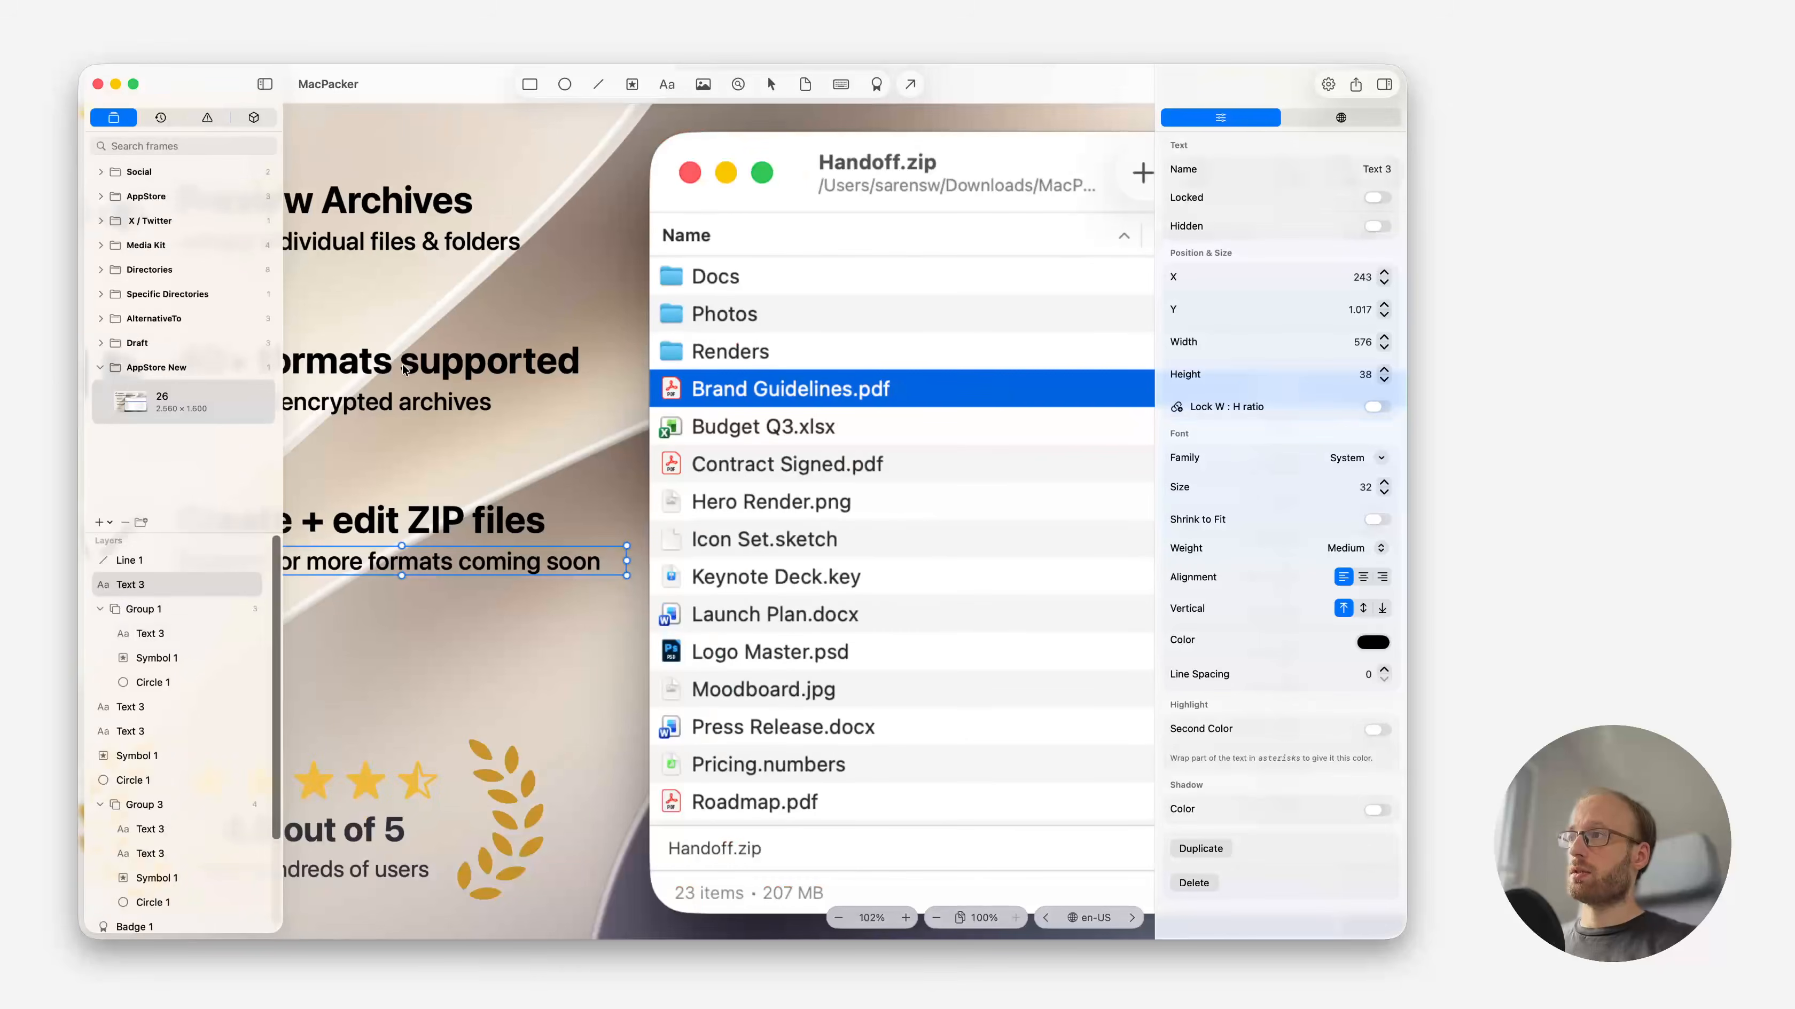
scroll(685, 386, down, 8)
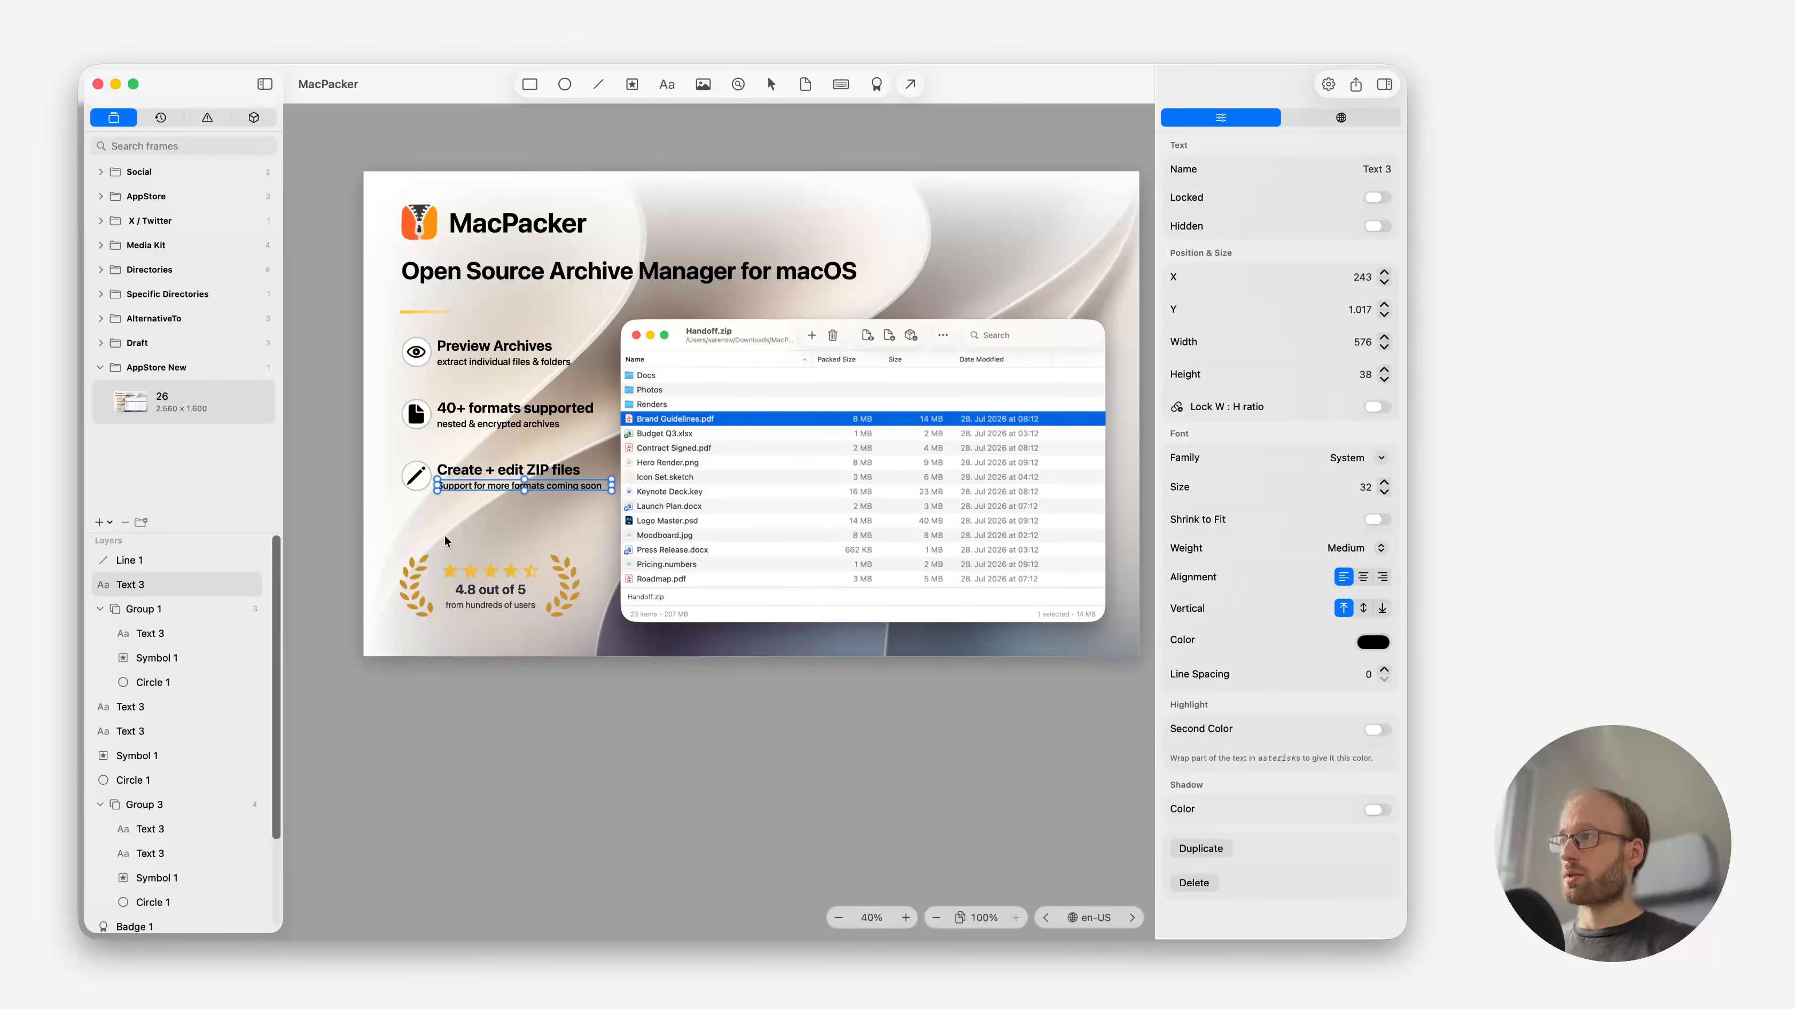
click(444, 533)
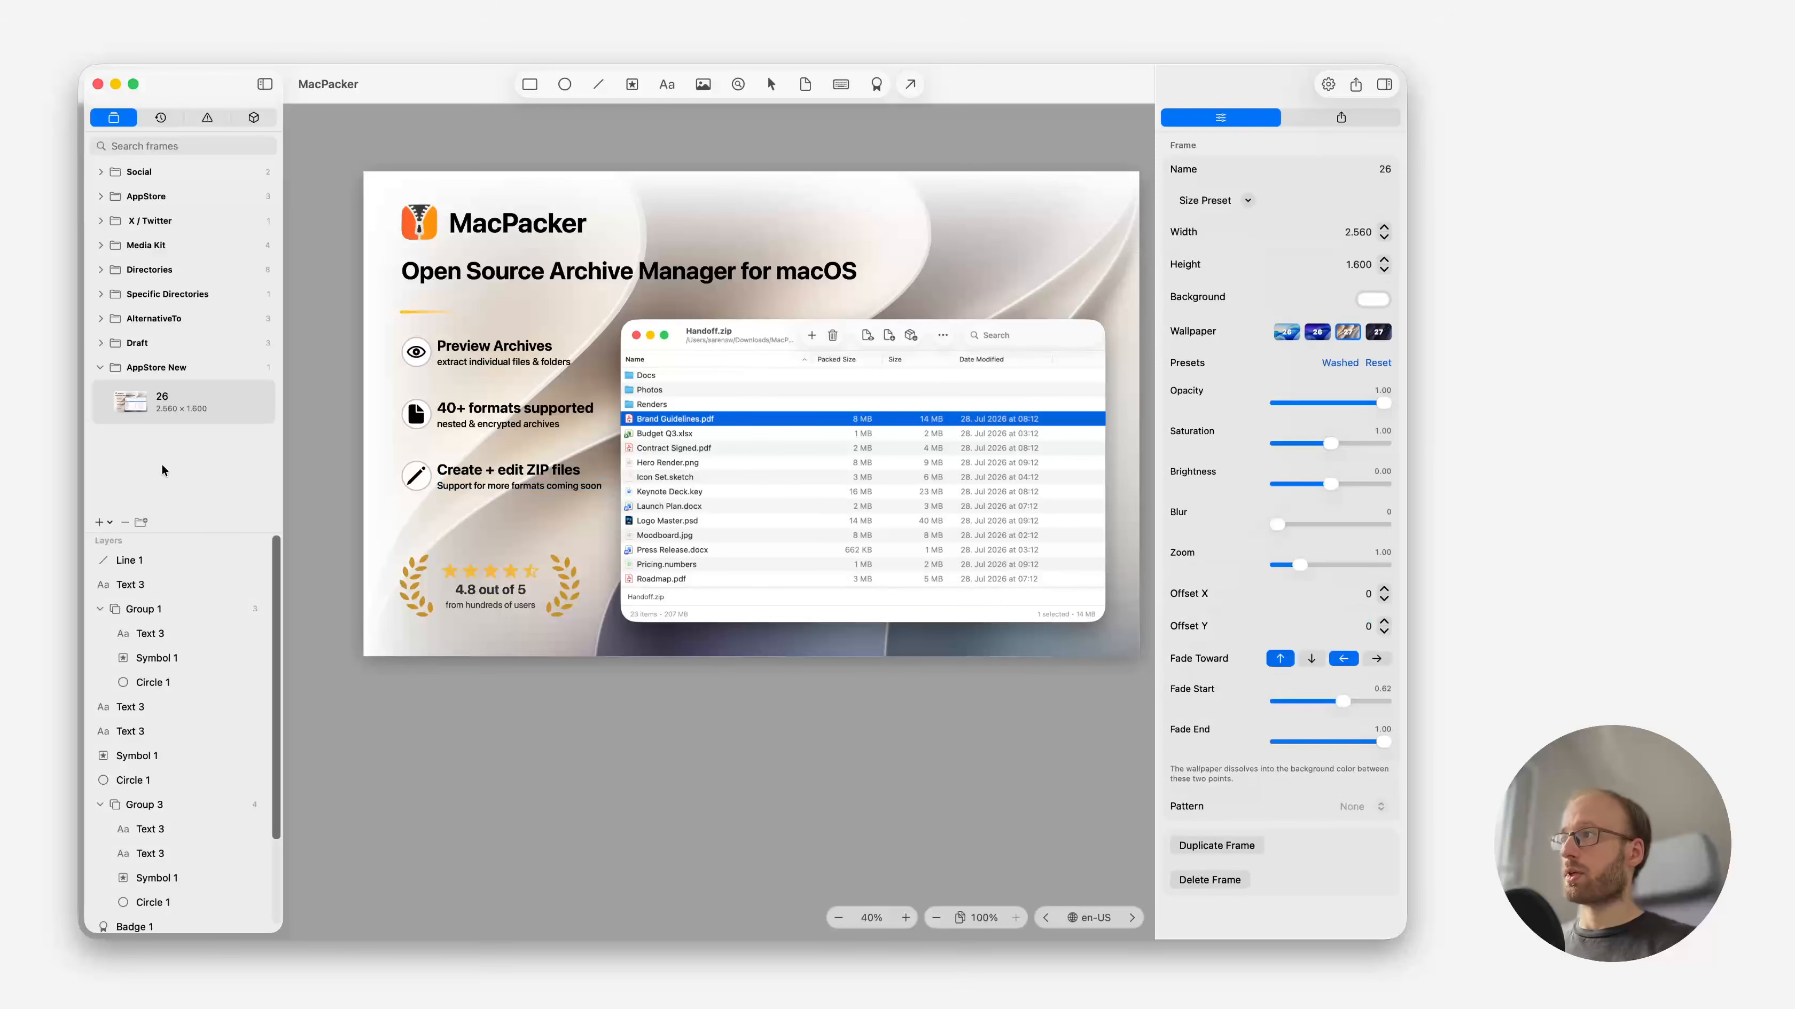
click(160, 398)
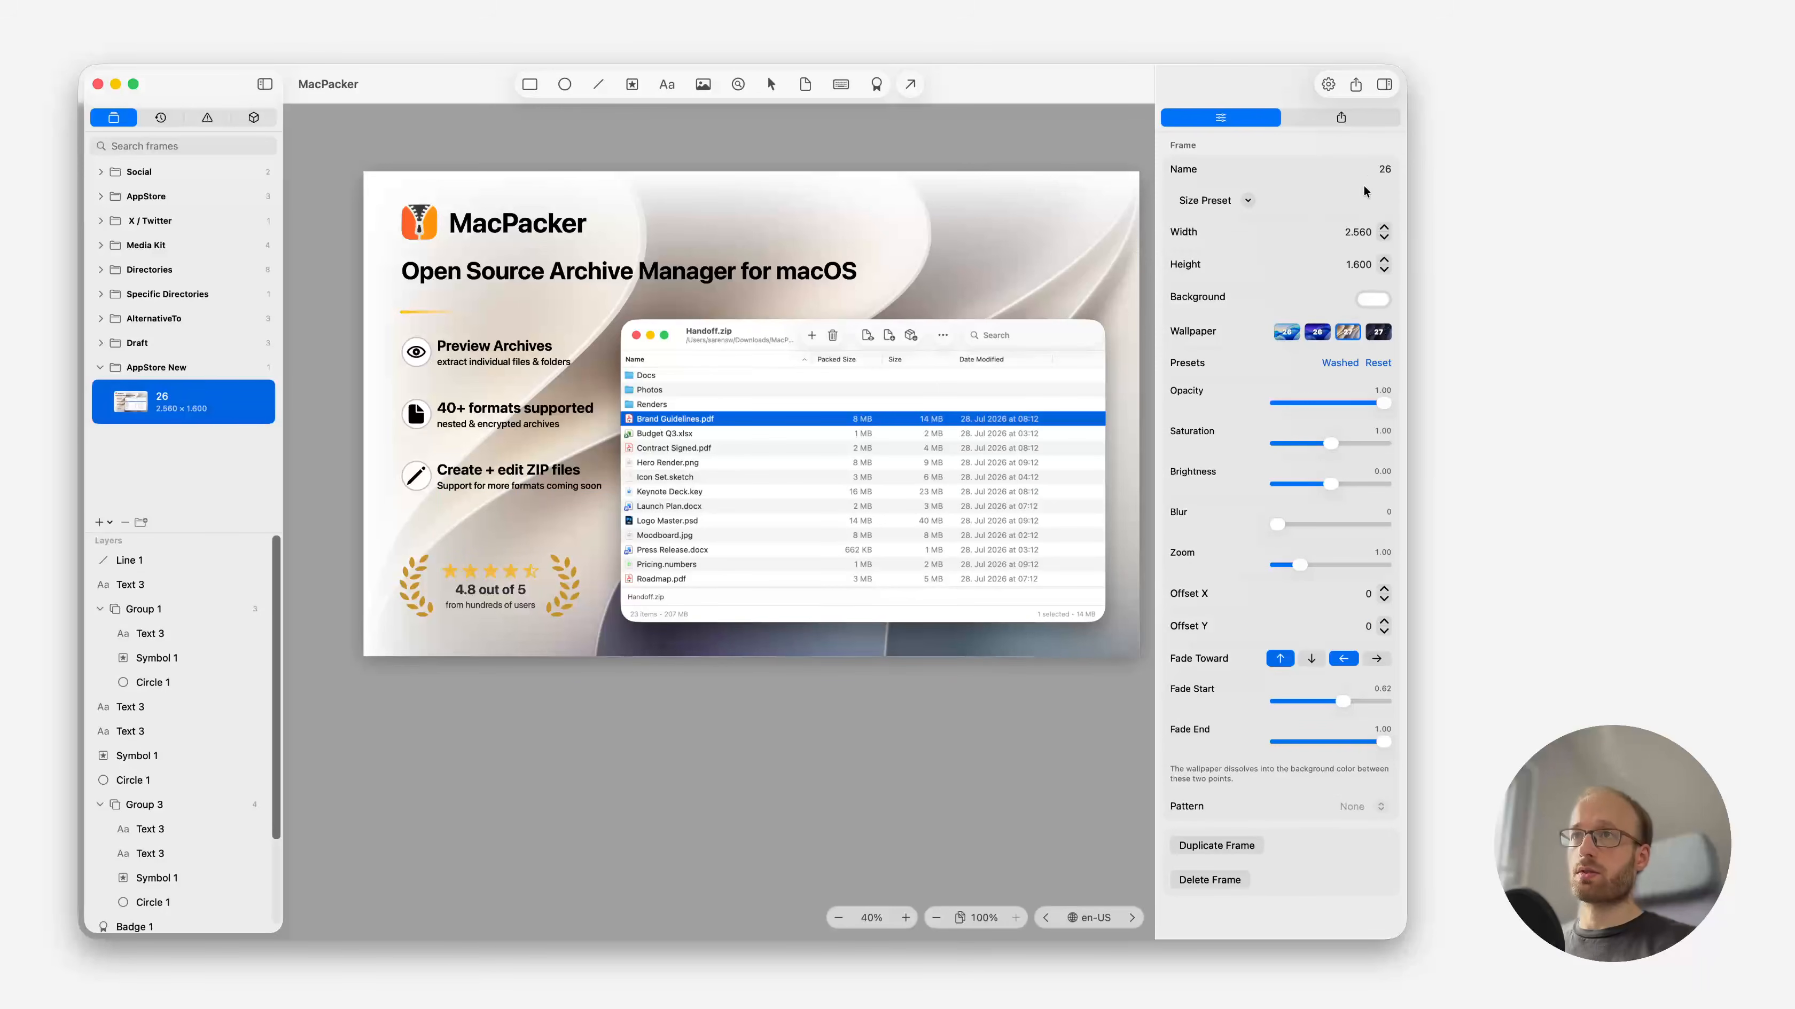
double_click(1384, 170)
text(02_)
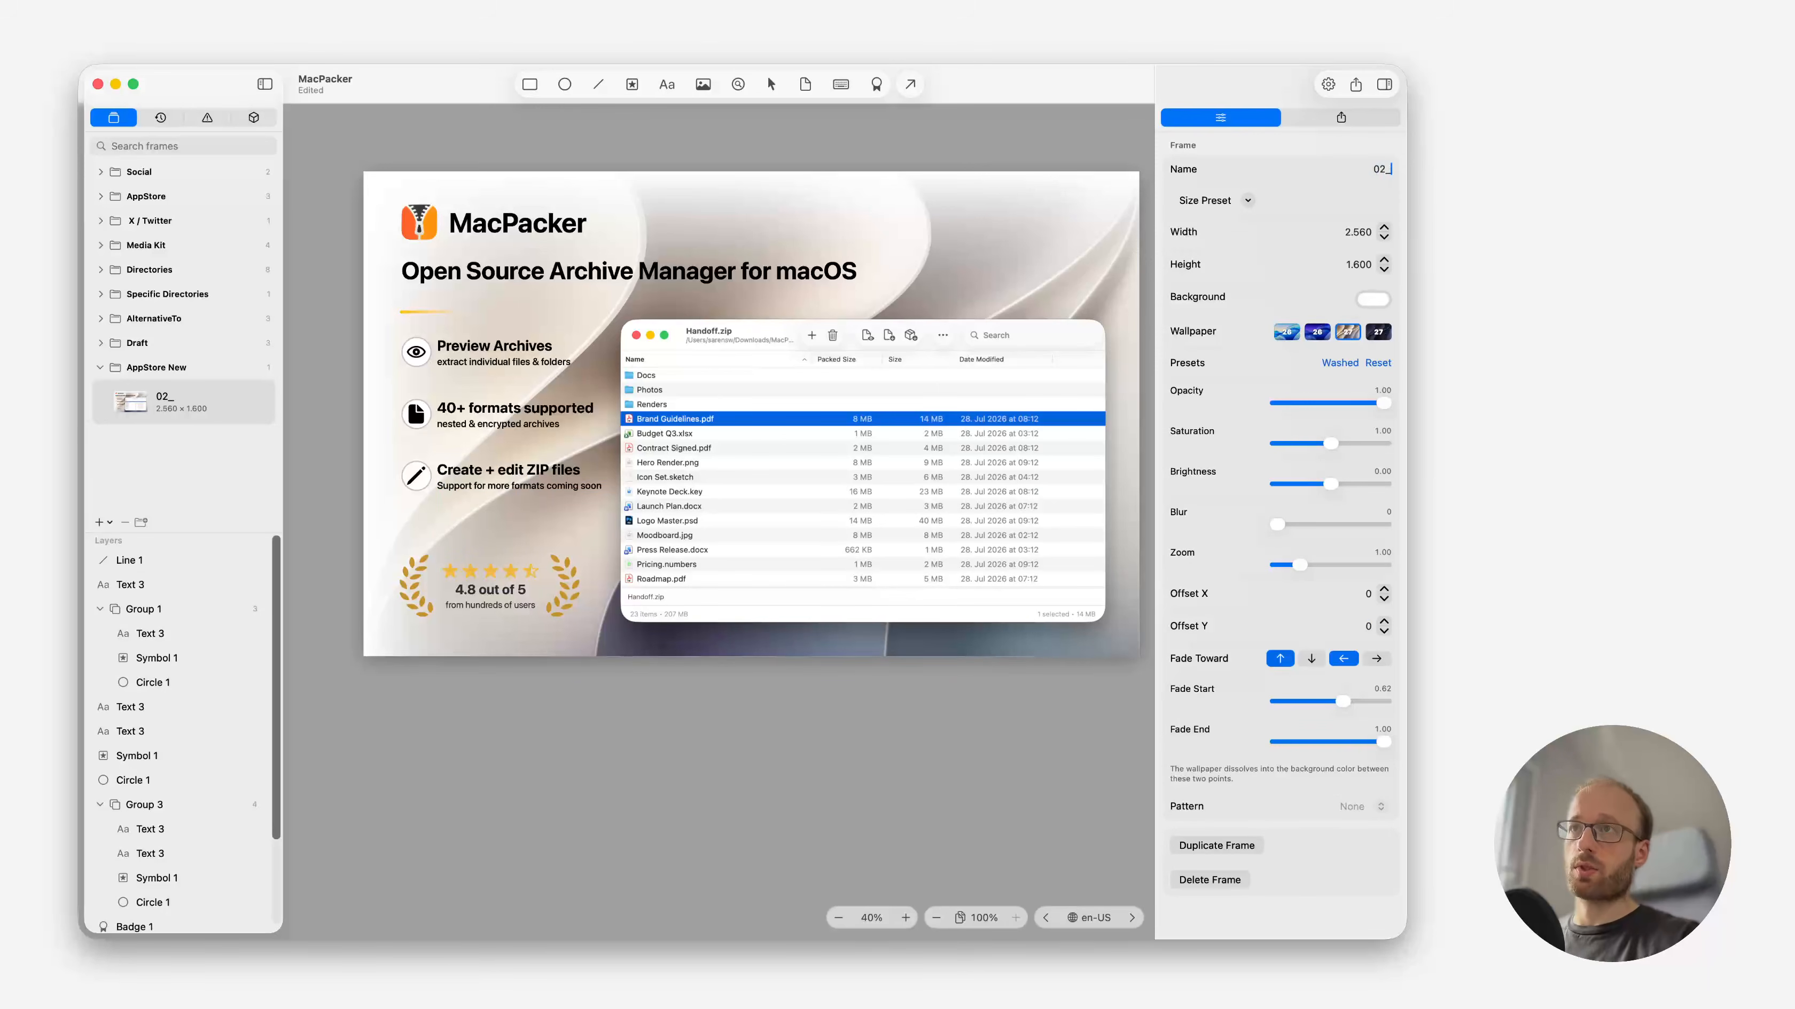
text(brand)
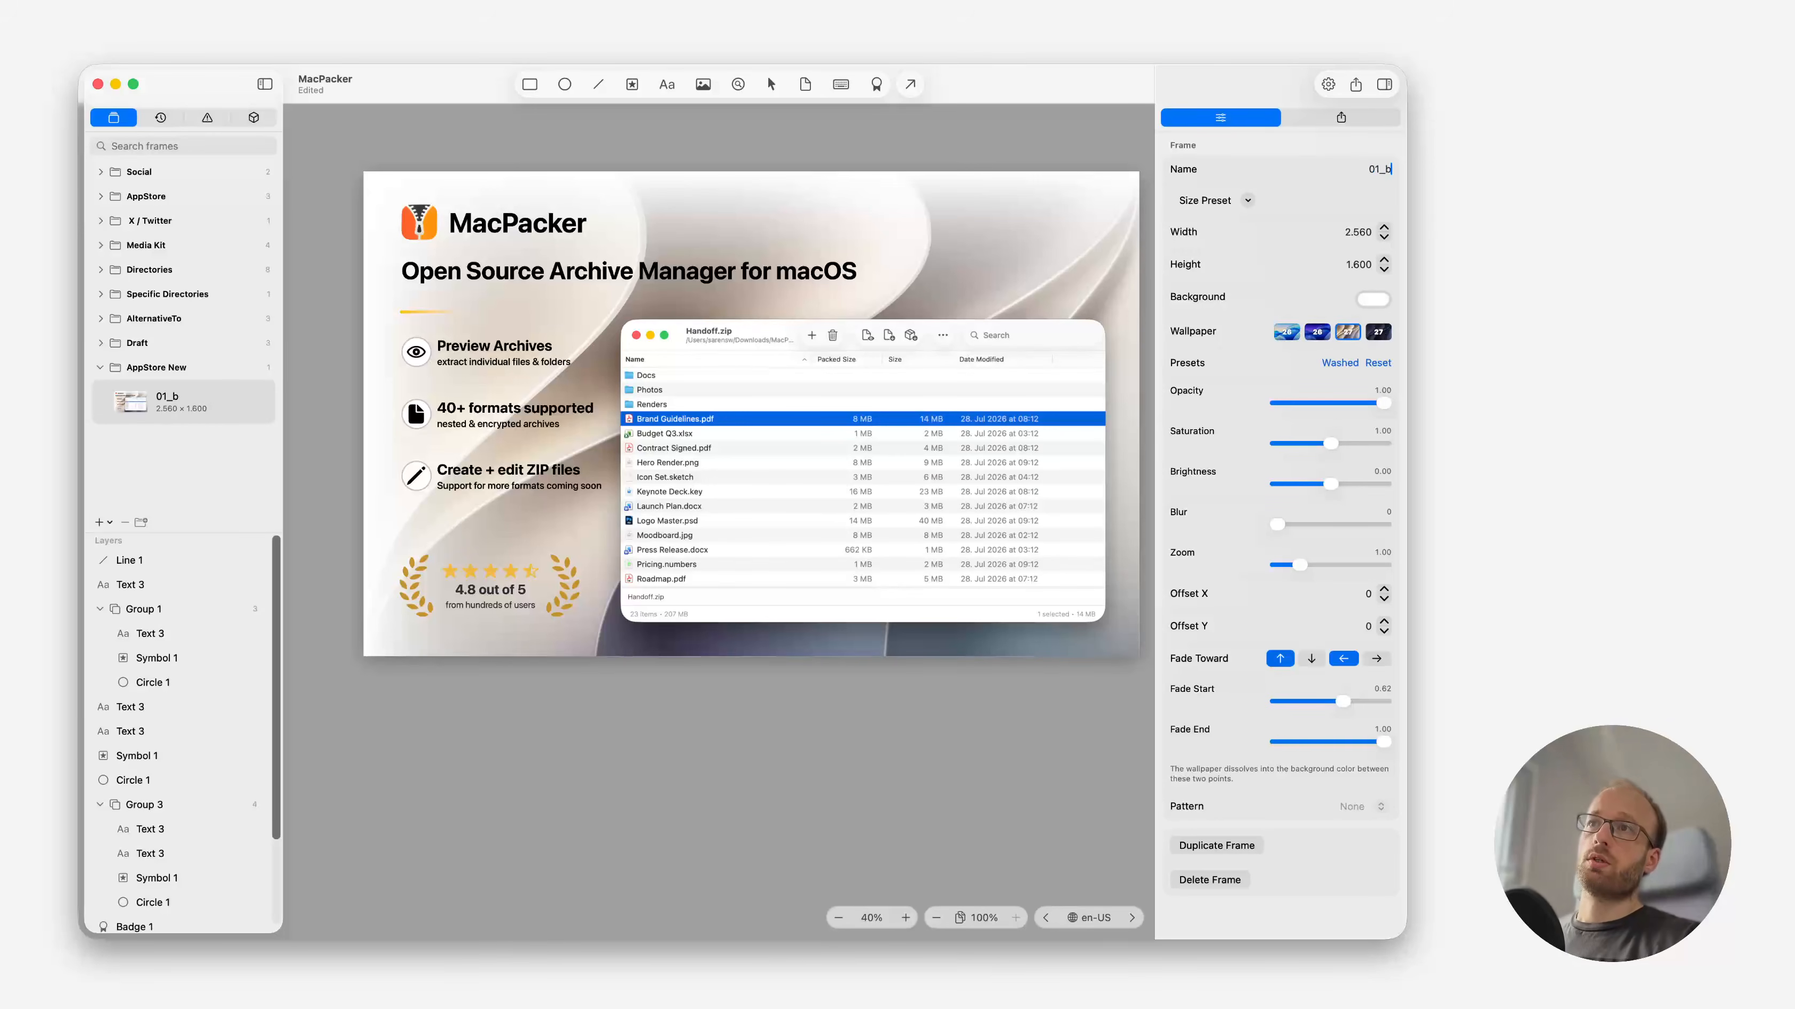
key(BackSpace)
key(BackSpace)
key(BackSpace)
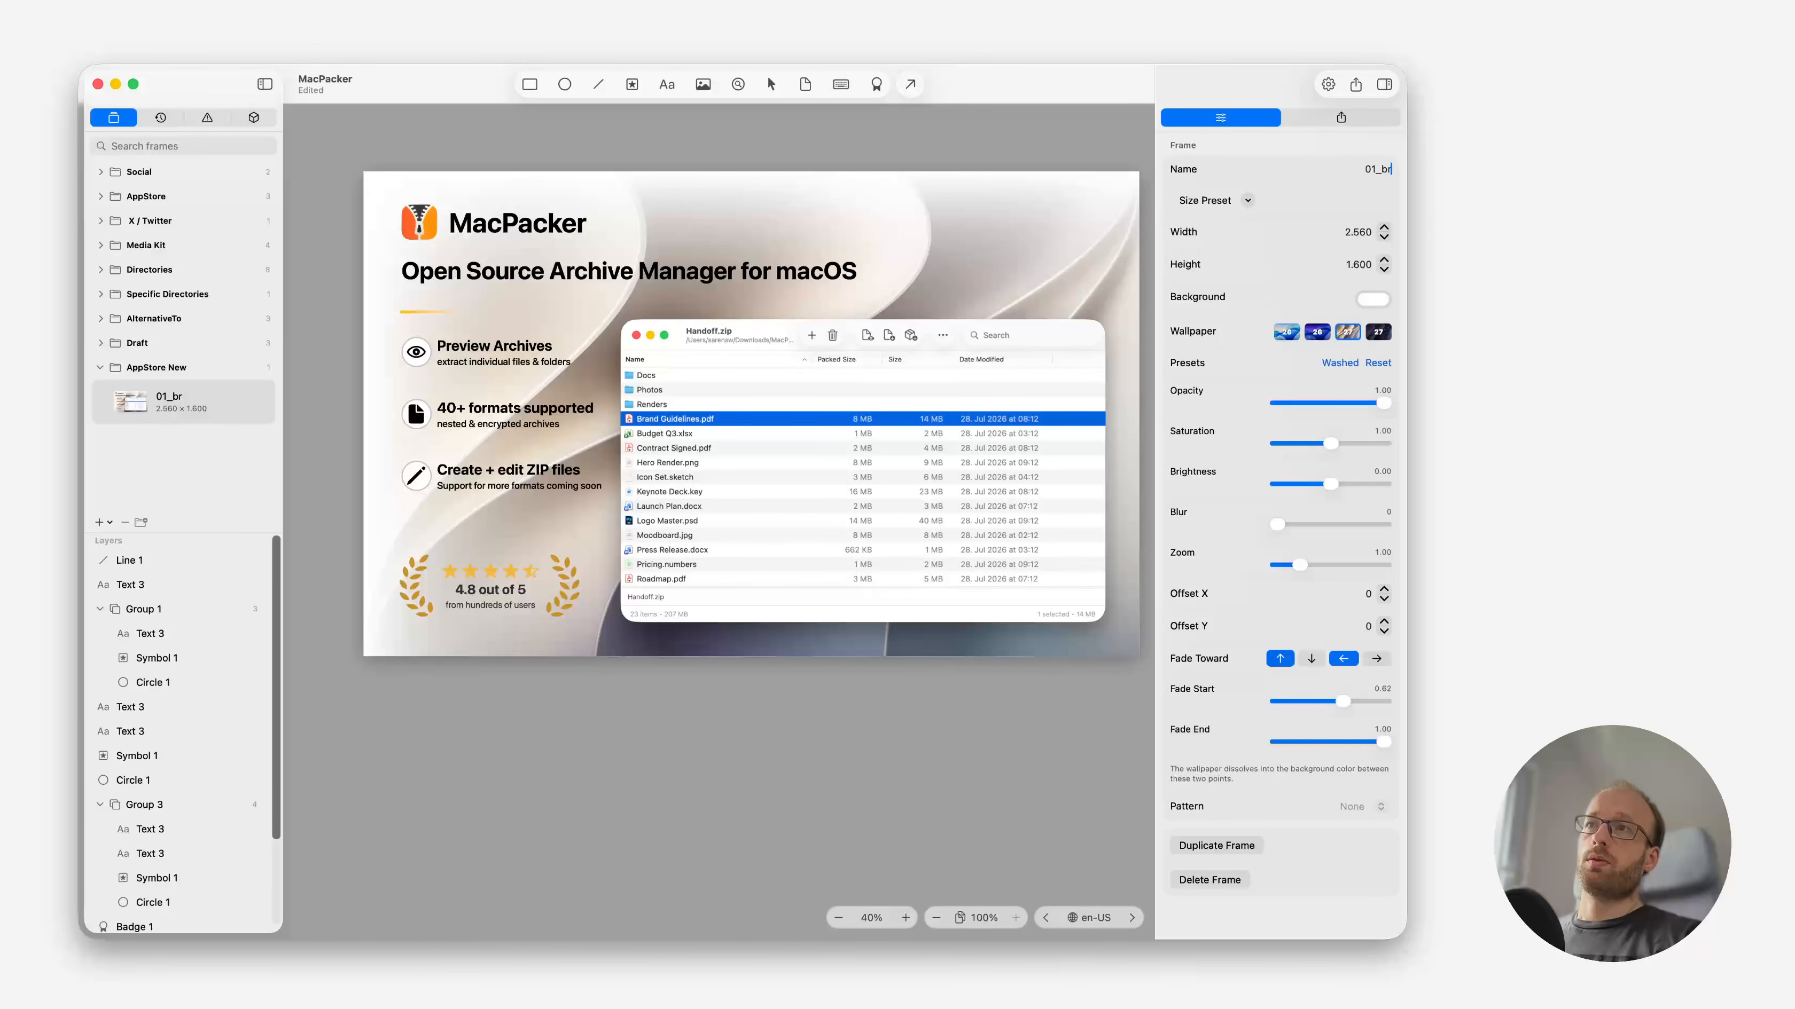
text(owse)
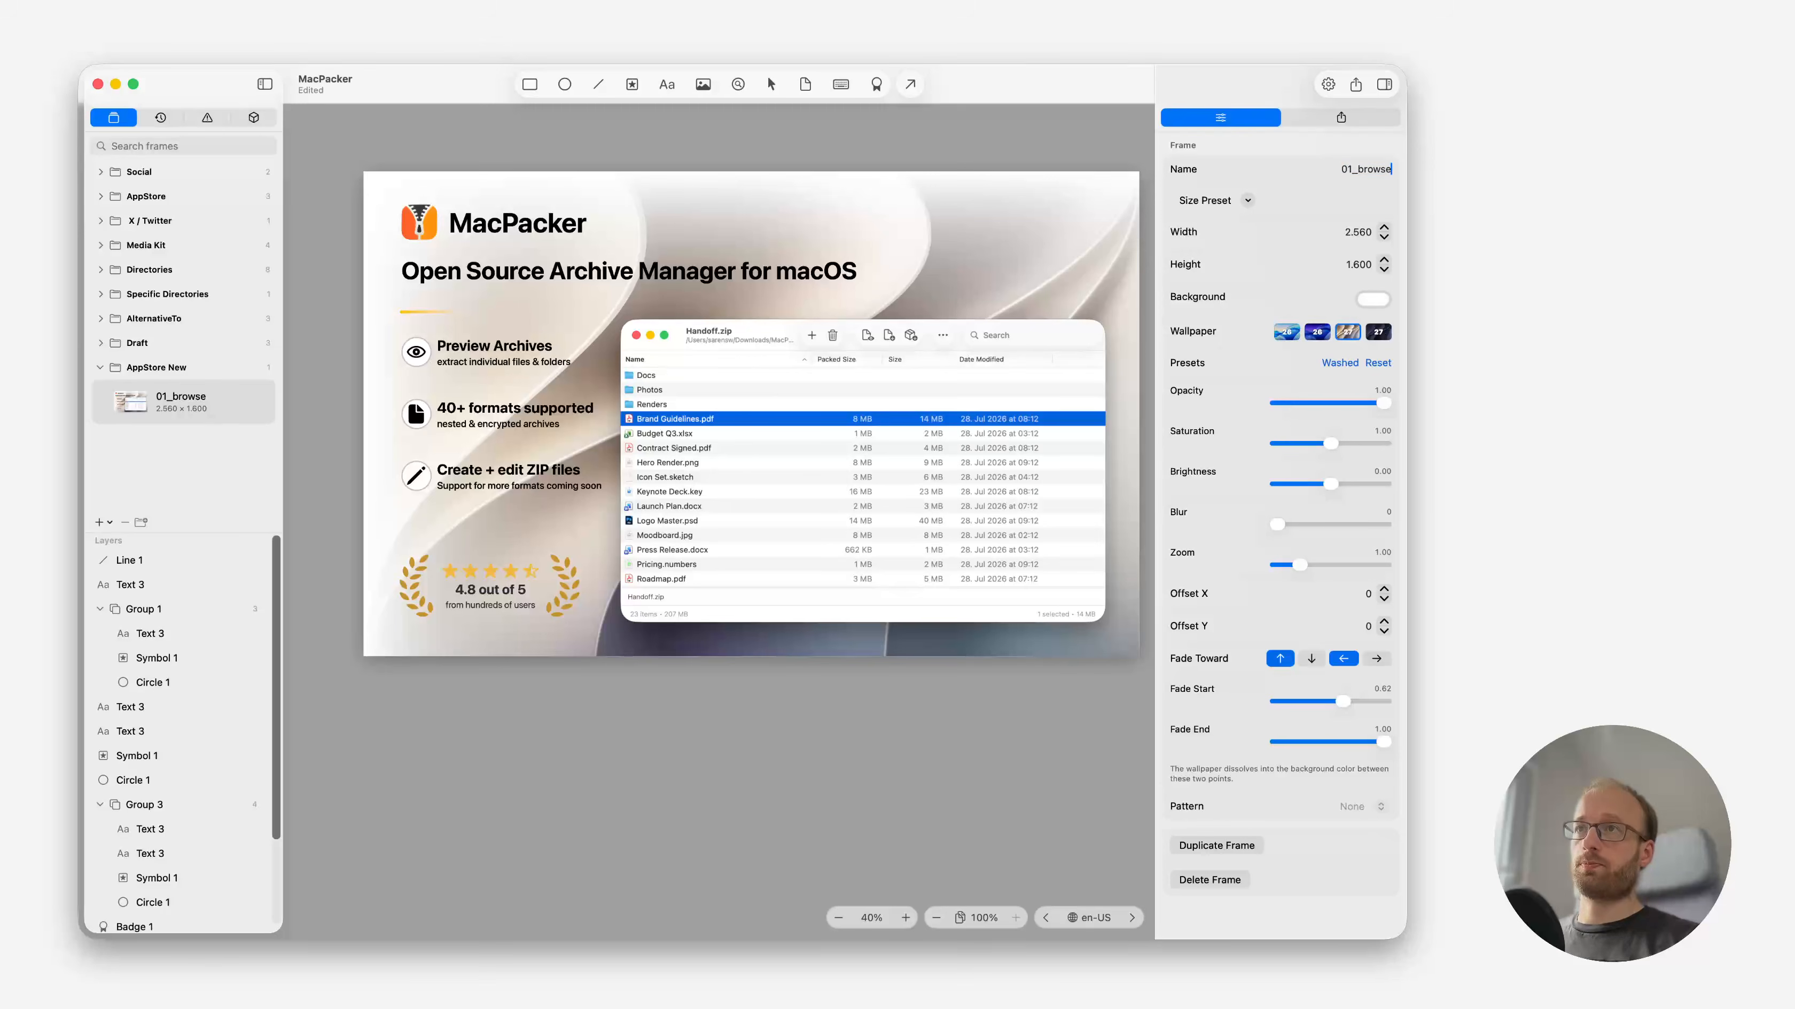
key(Return)
click(211, 443)
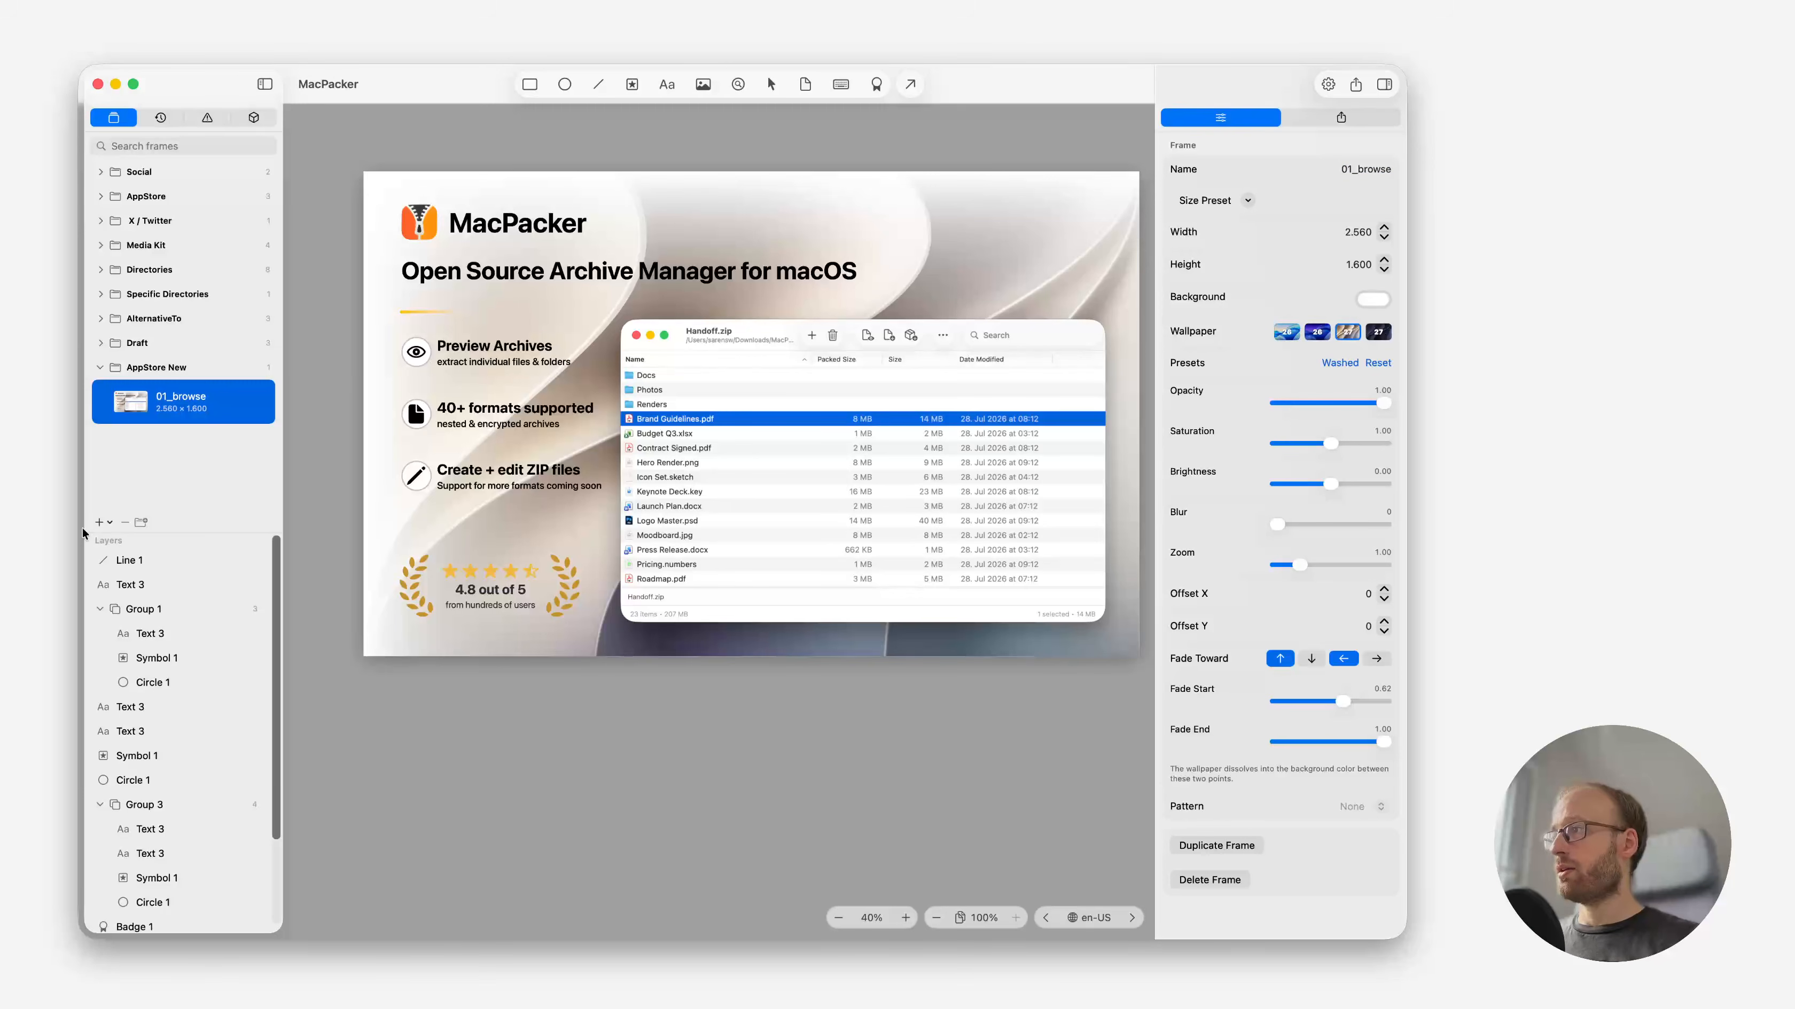
Add a new Mac 2560×1600 frame to the AppStore New folder and name it 02_search.
click(99, 522)
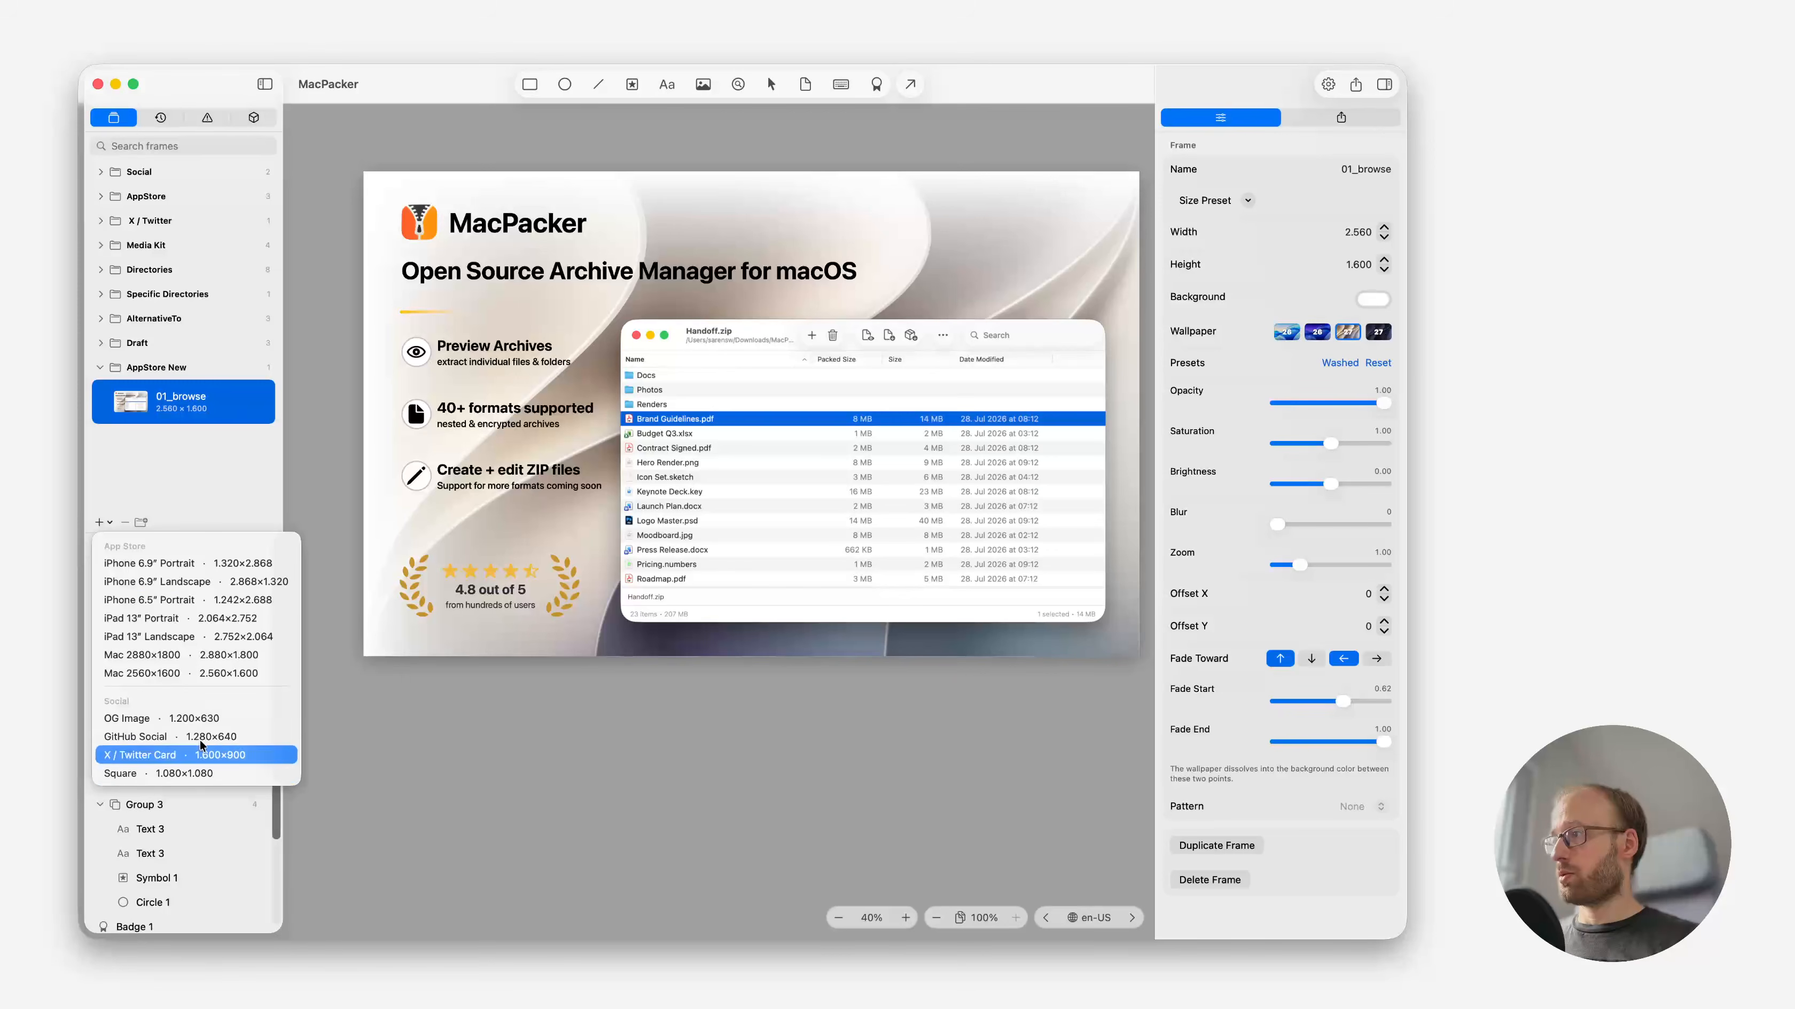
click(199, 676)
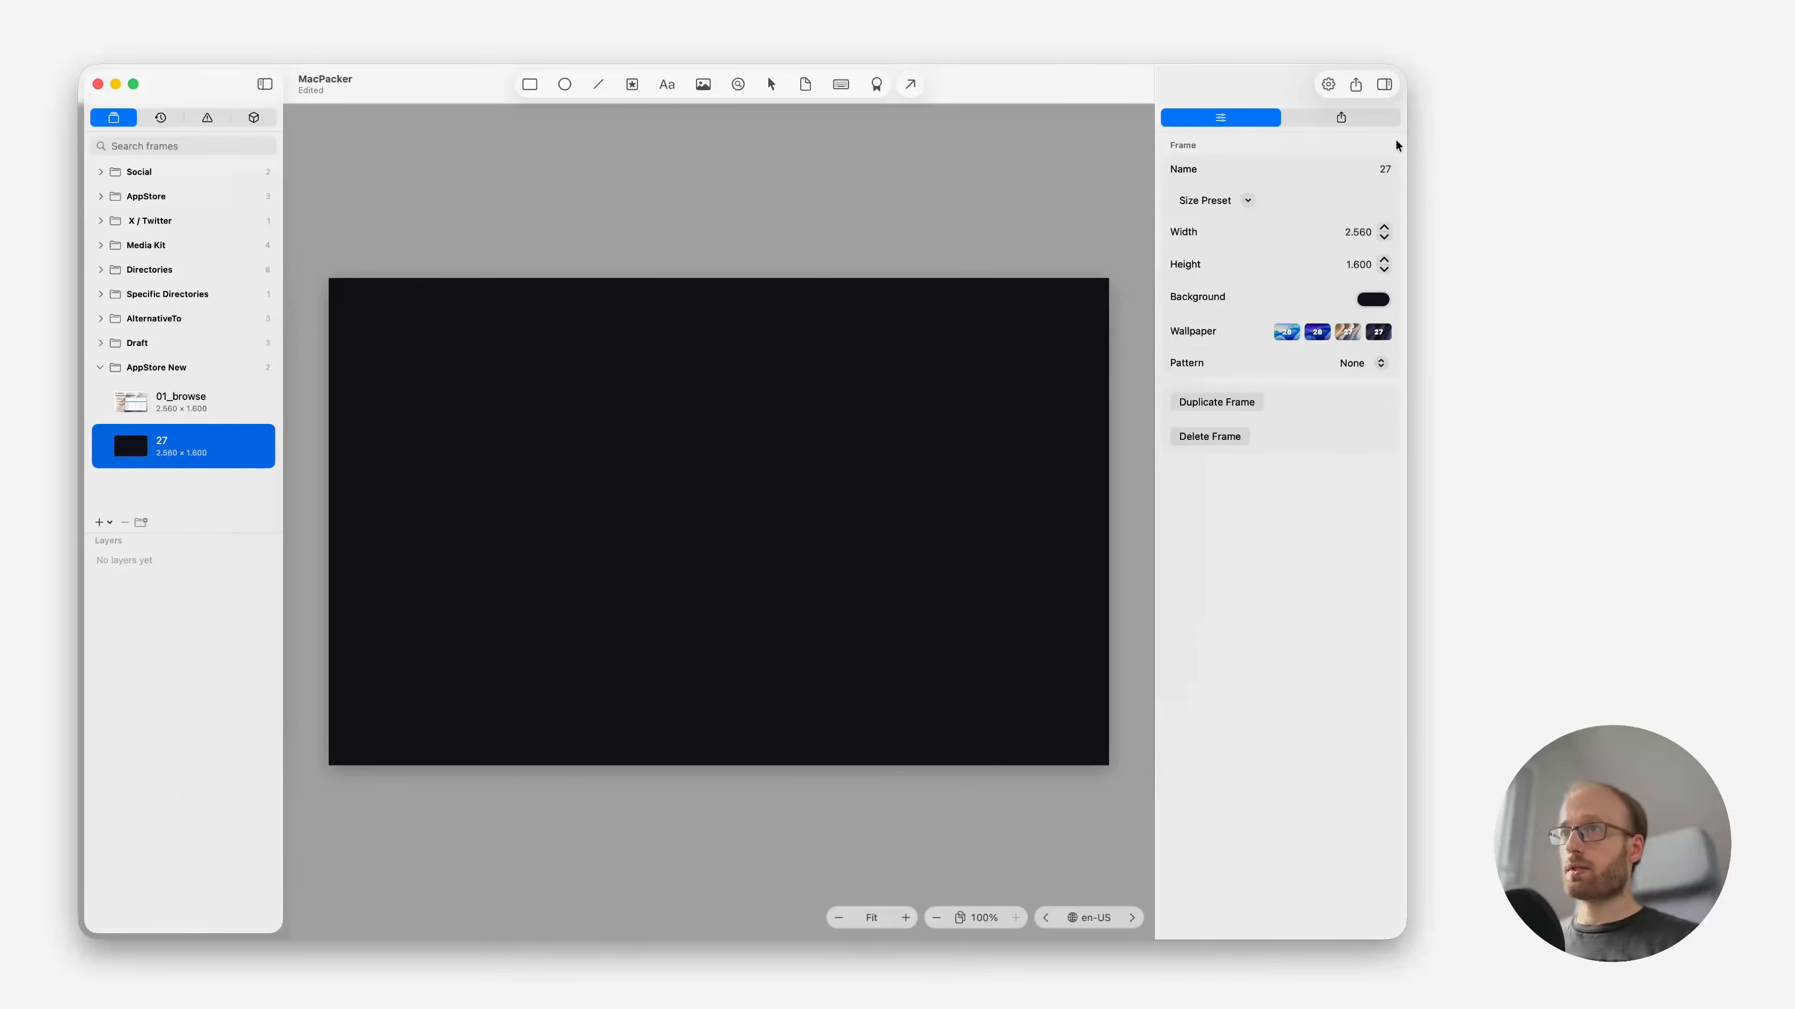
double_click(1385, 169)
text(02)
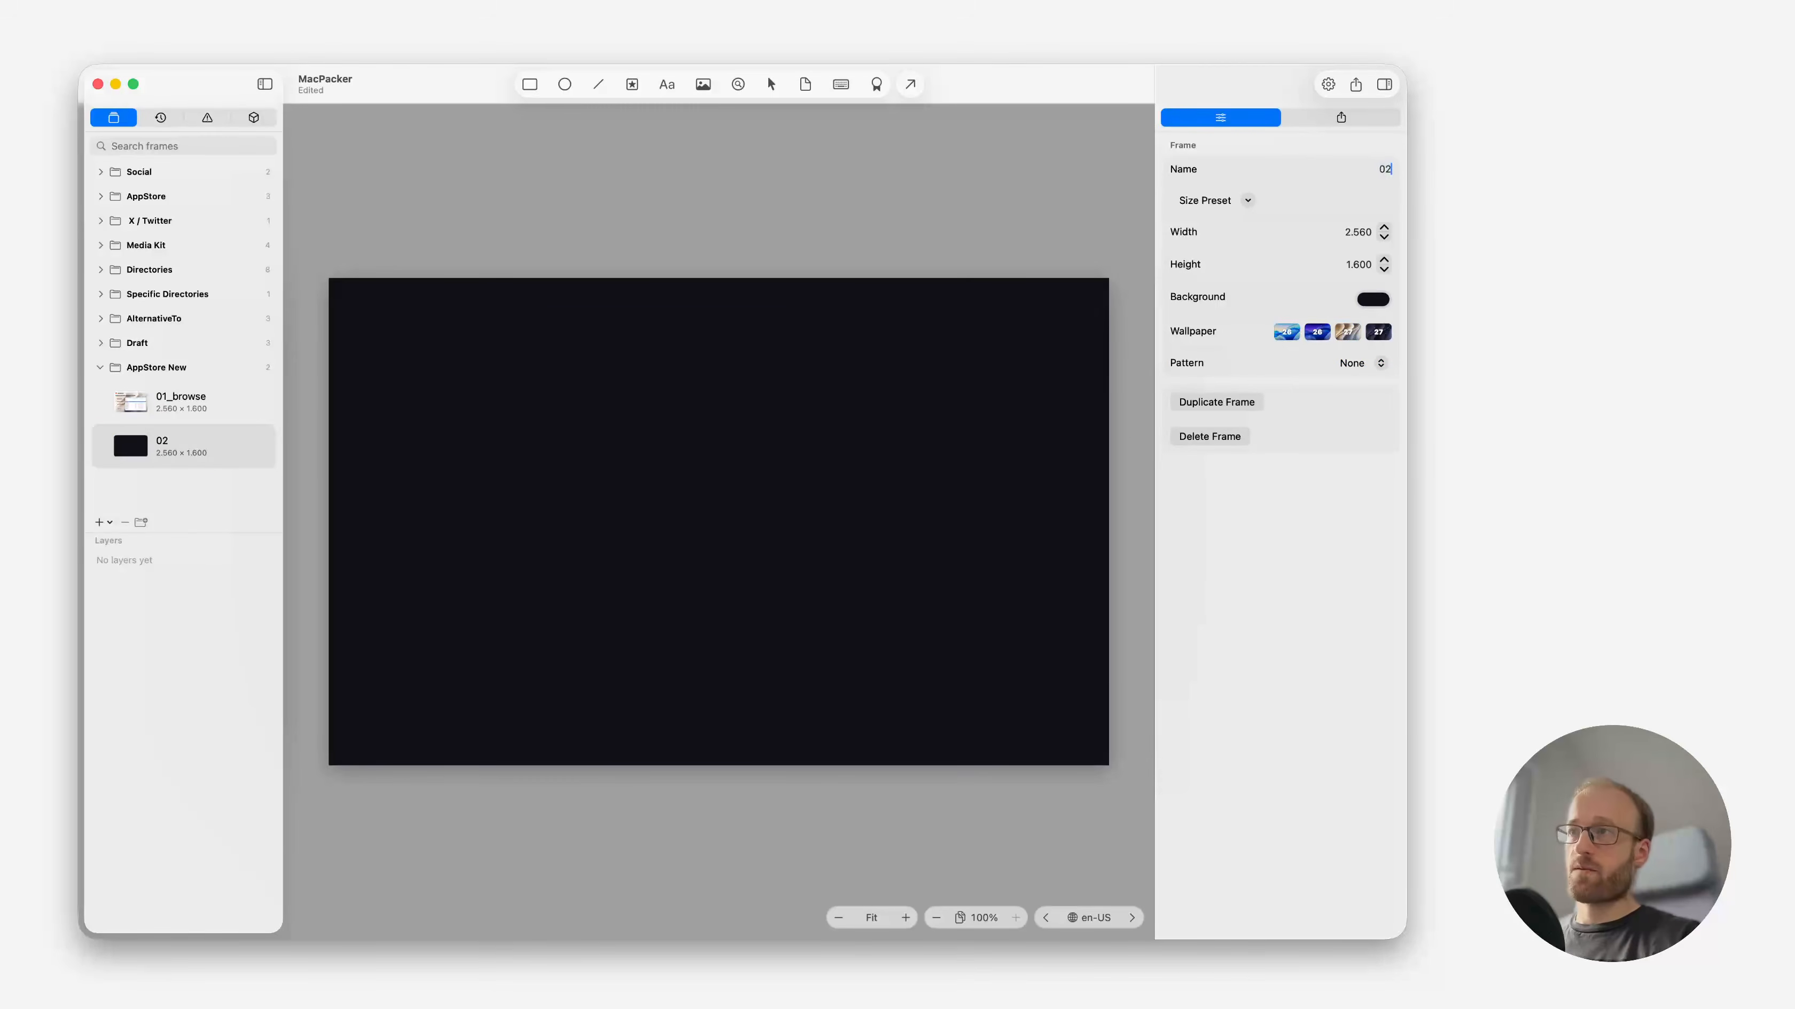
text(_searc)
key(BackSpace)
key(BackSpace)
key(BackSpace)
key(BackSpace)
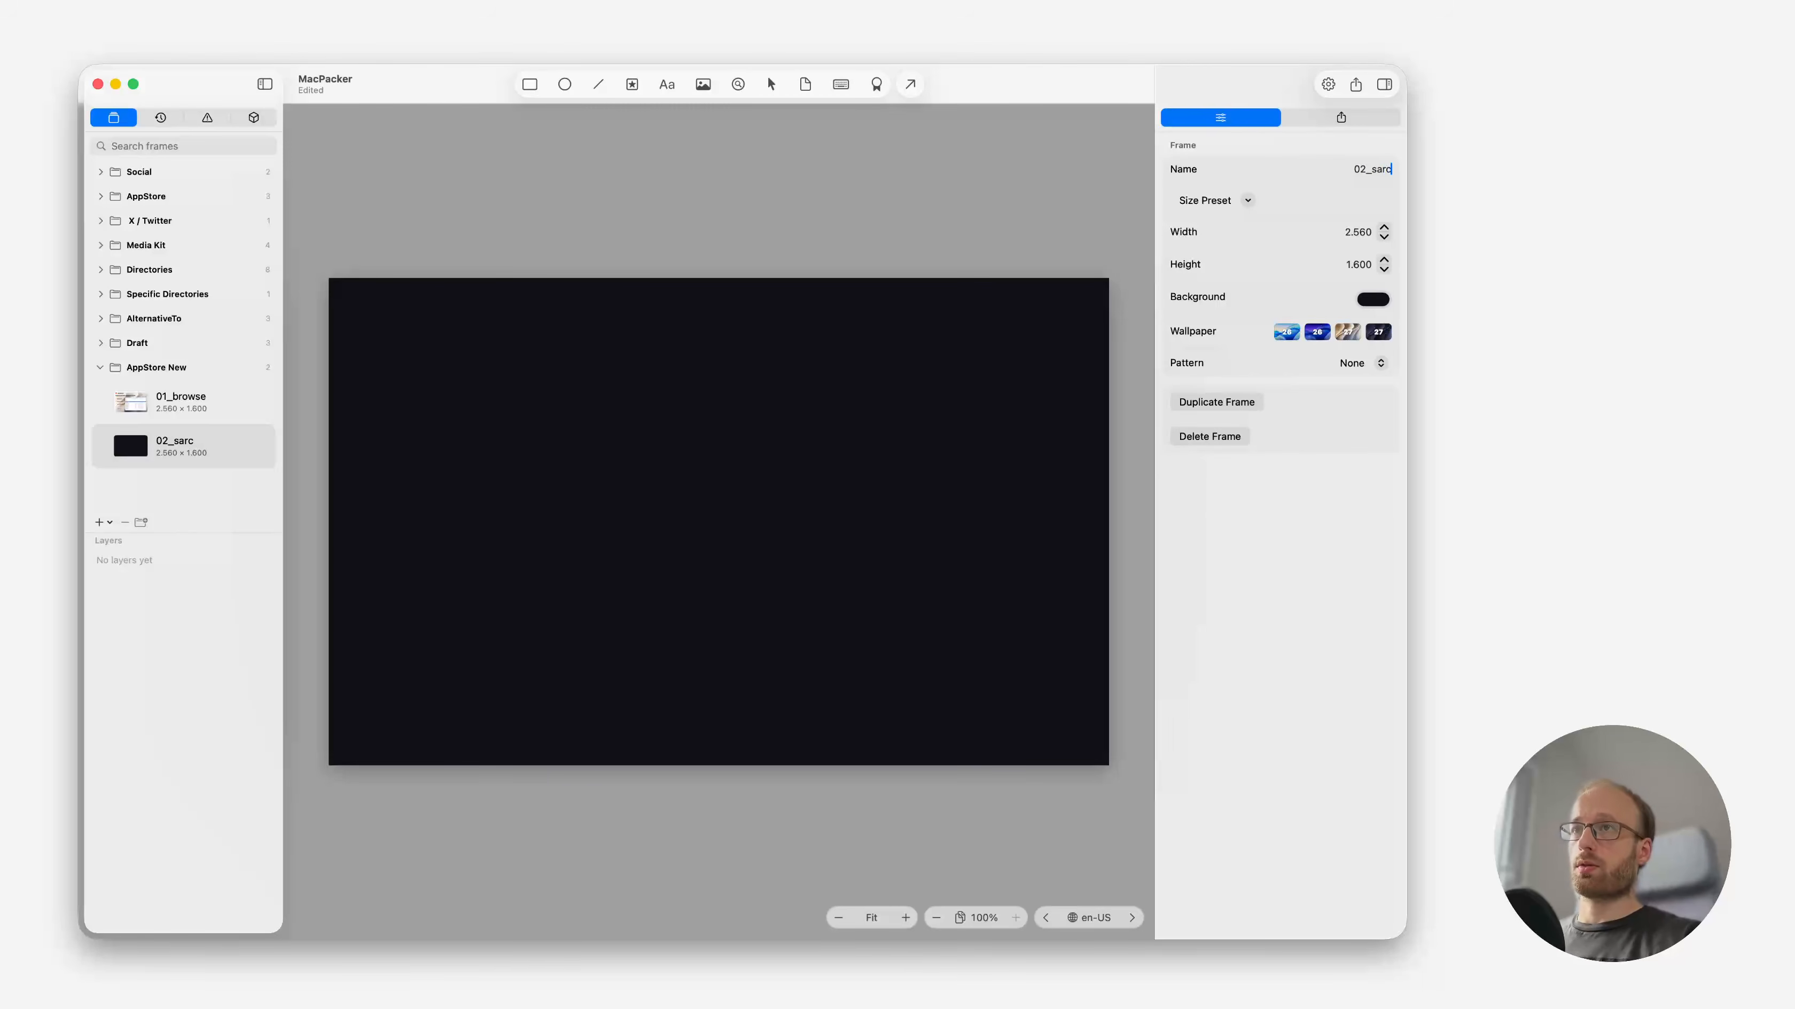
text(earch)
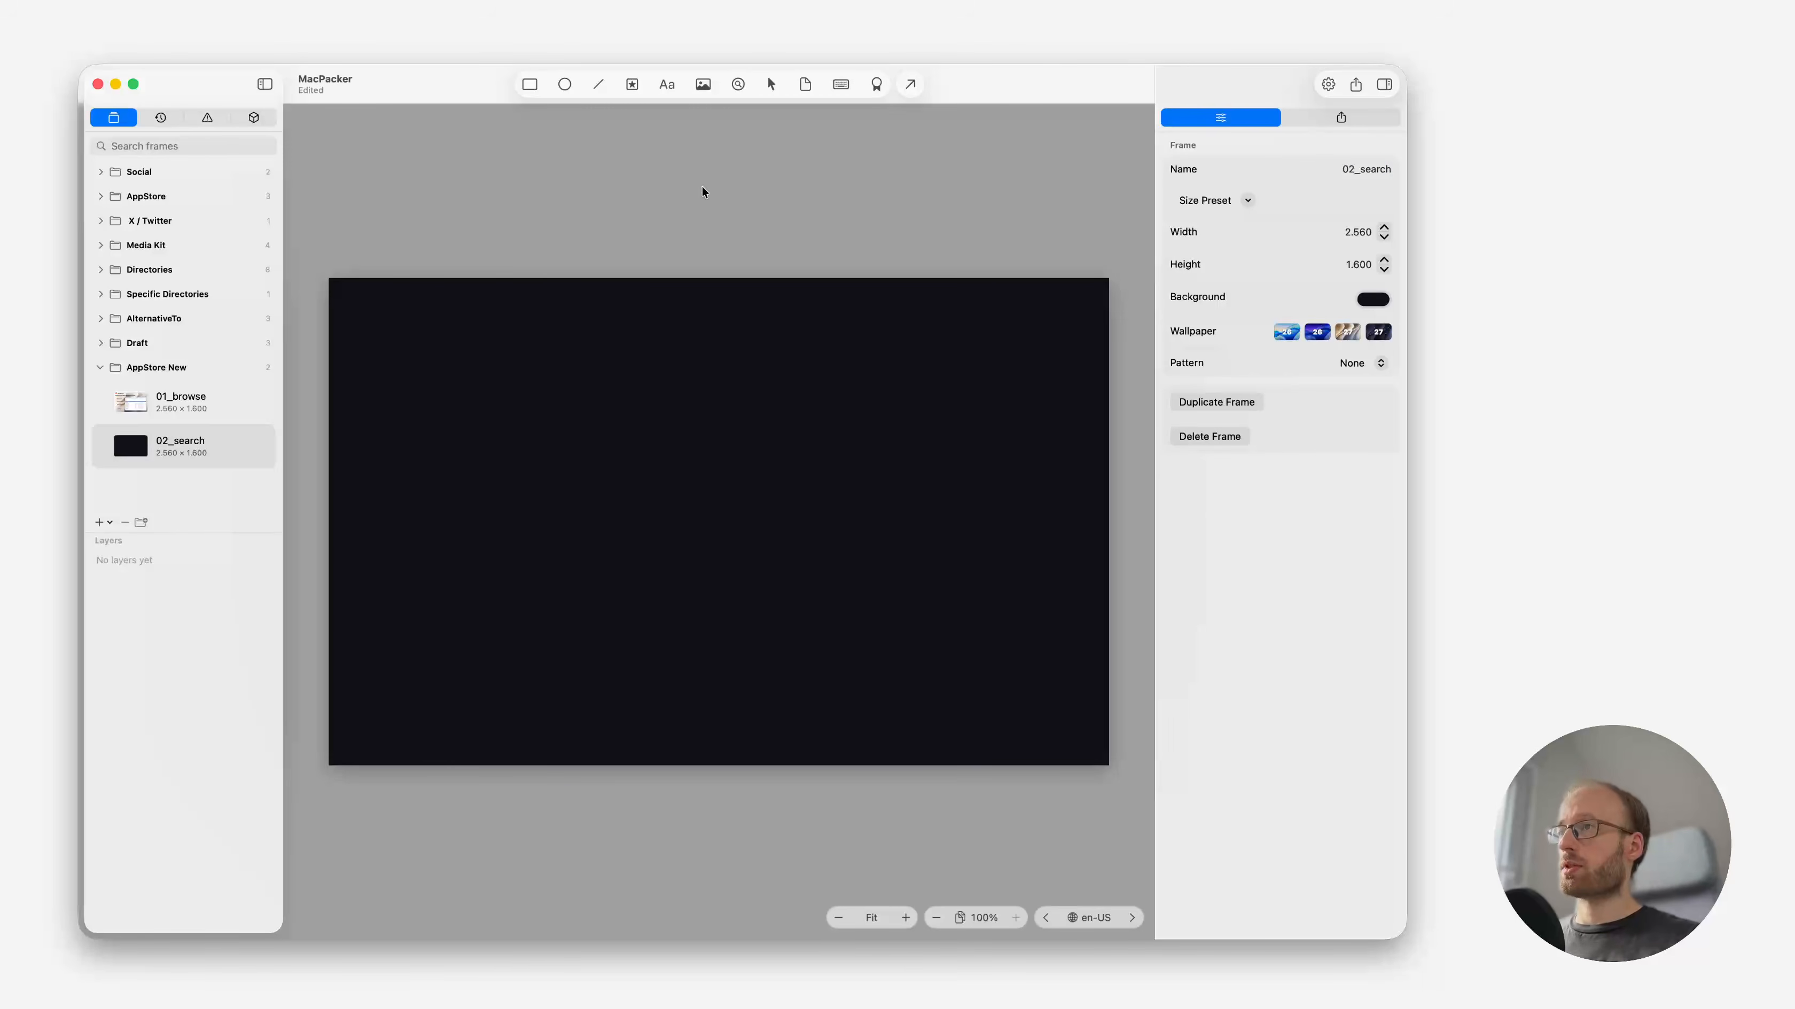
Set the 02_search frame's background colour to white and apply the beige and purple wave wallpaper.
click(1372, 299)
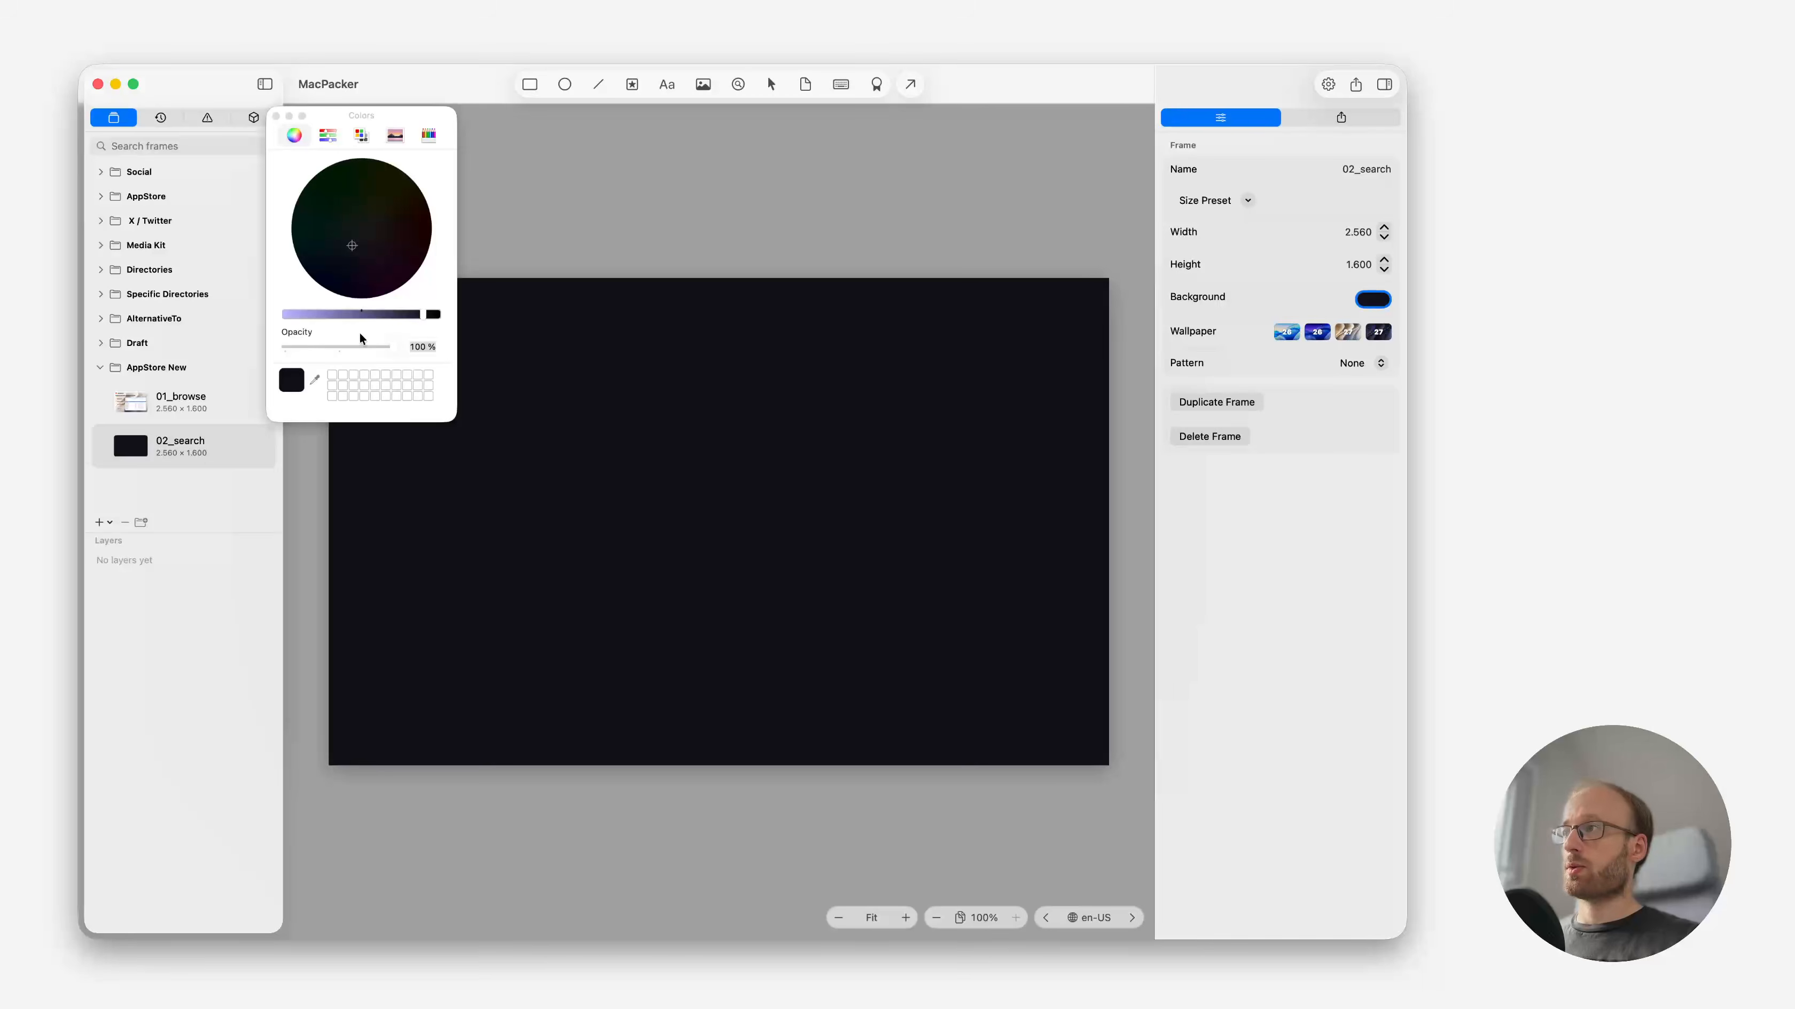
click(329, 136)
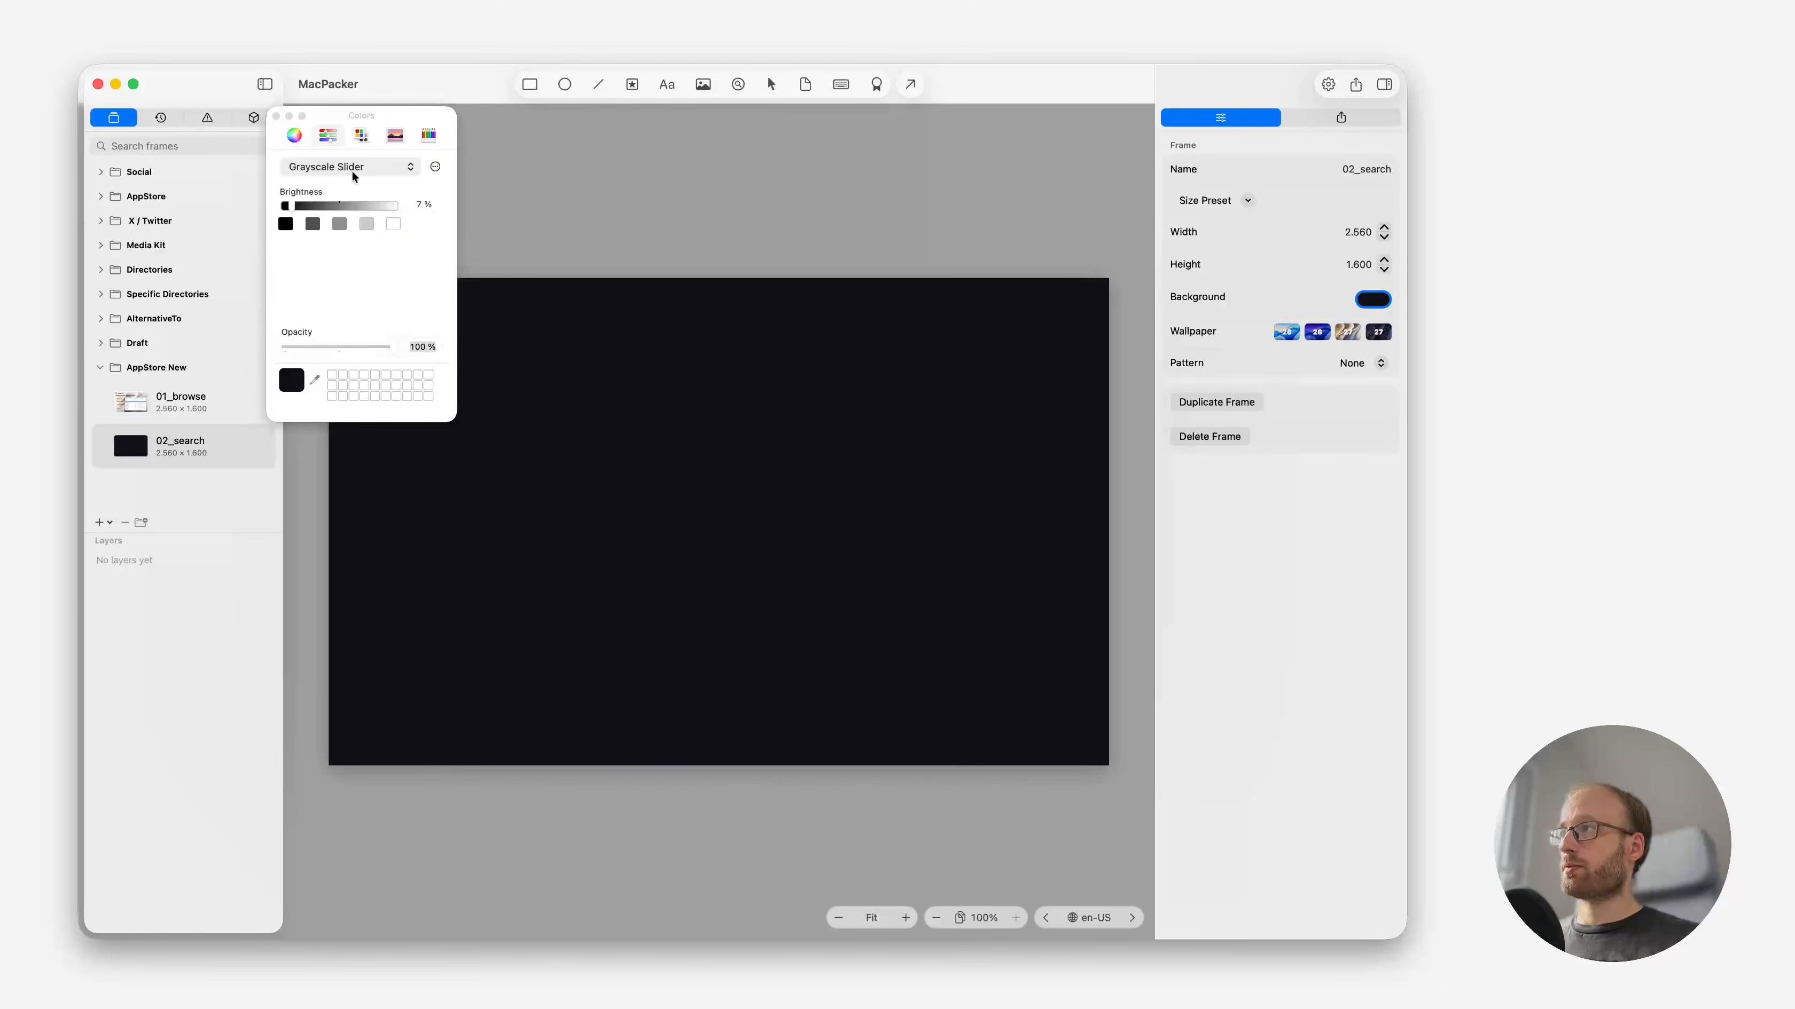
click(392, 224)
click(276, 116)
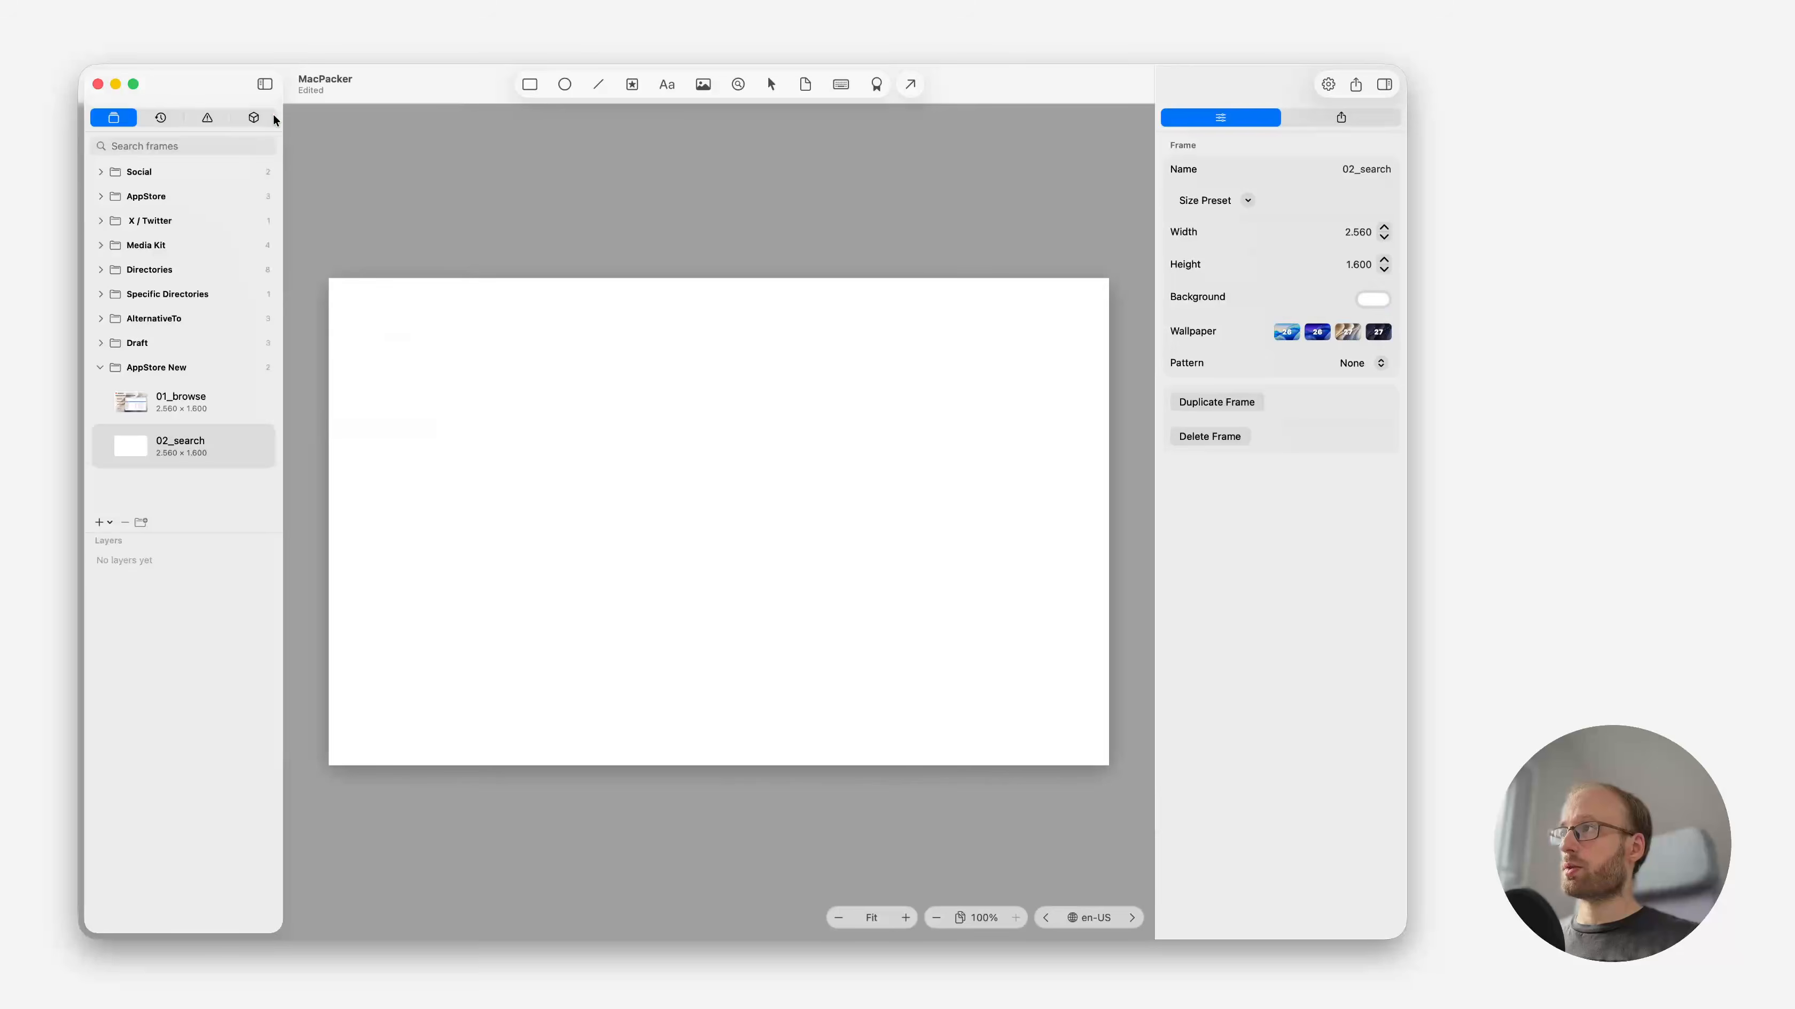
click(1347, 332)
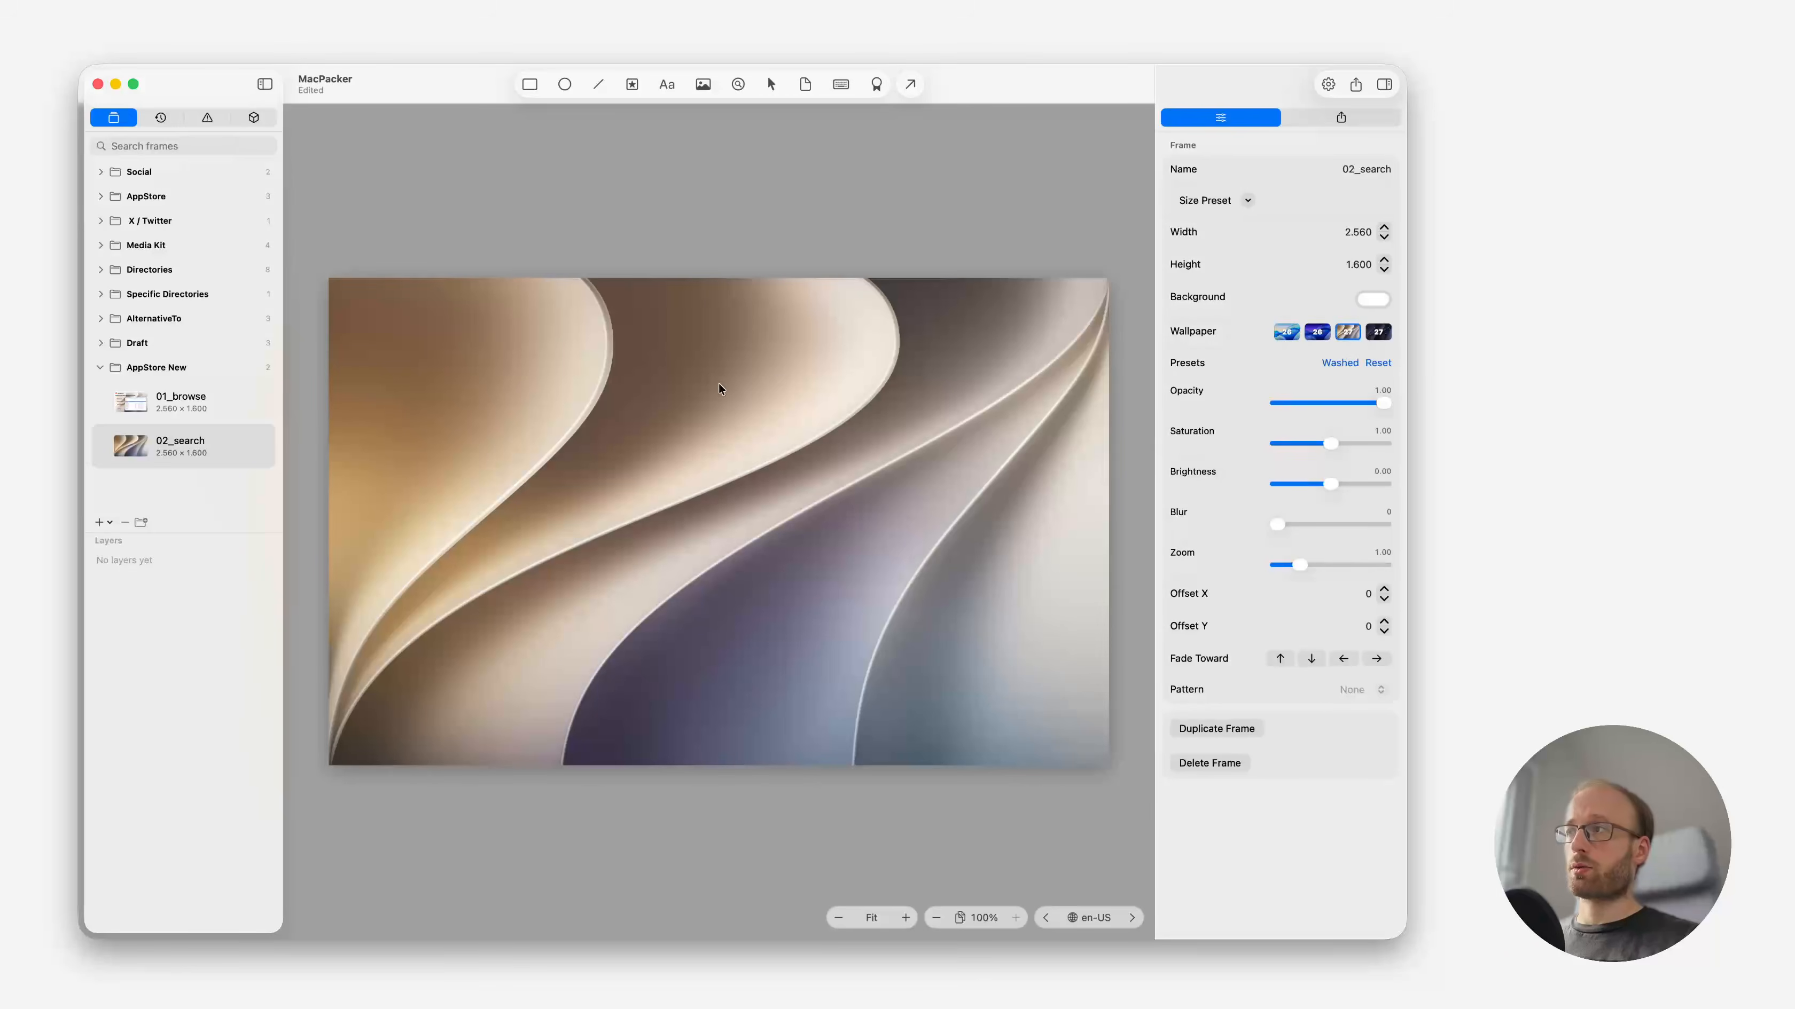
Fade the 02_search wallpaper toward the top with a fade start of 0.63, matching the 01_browse frame.
click(196, 412)
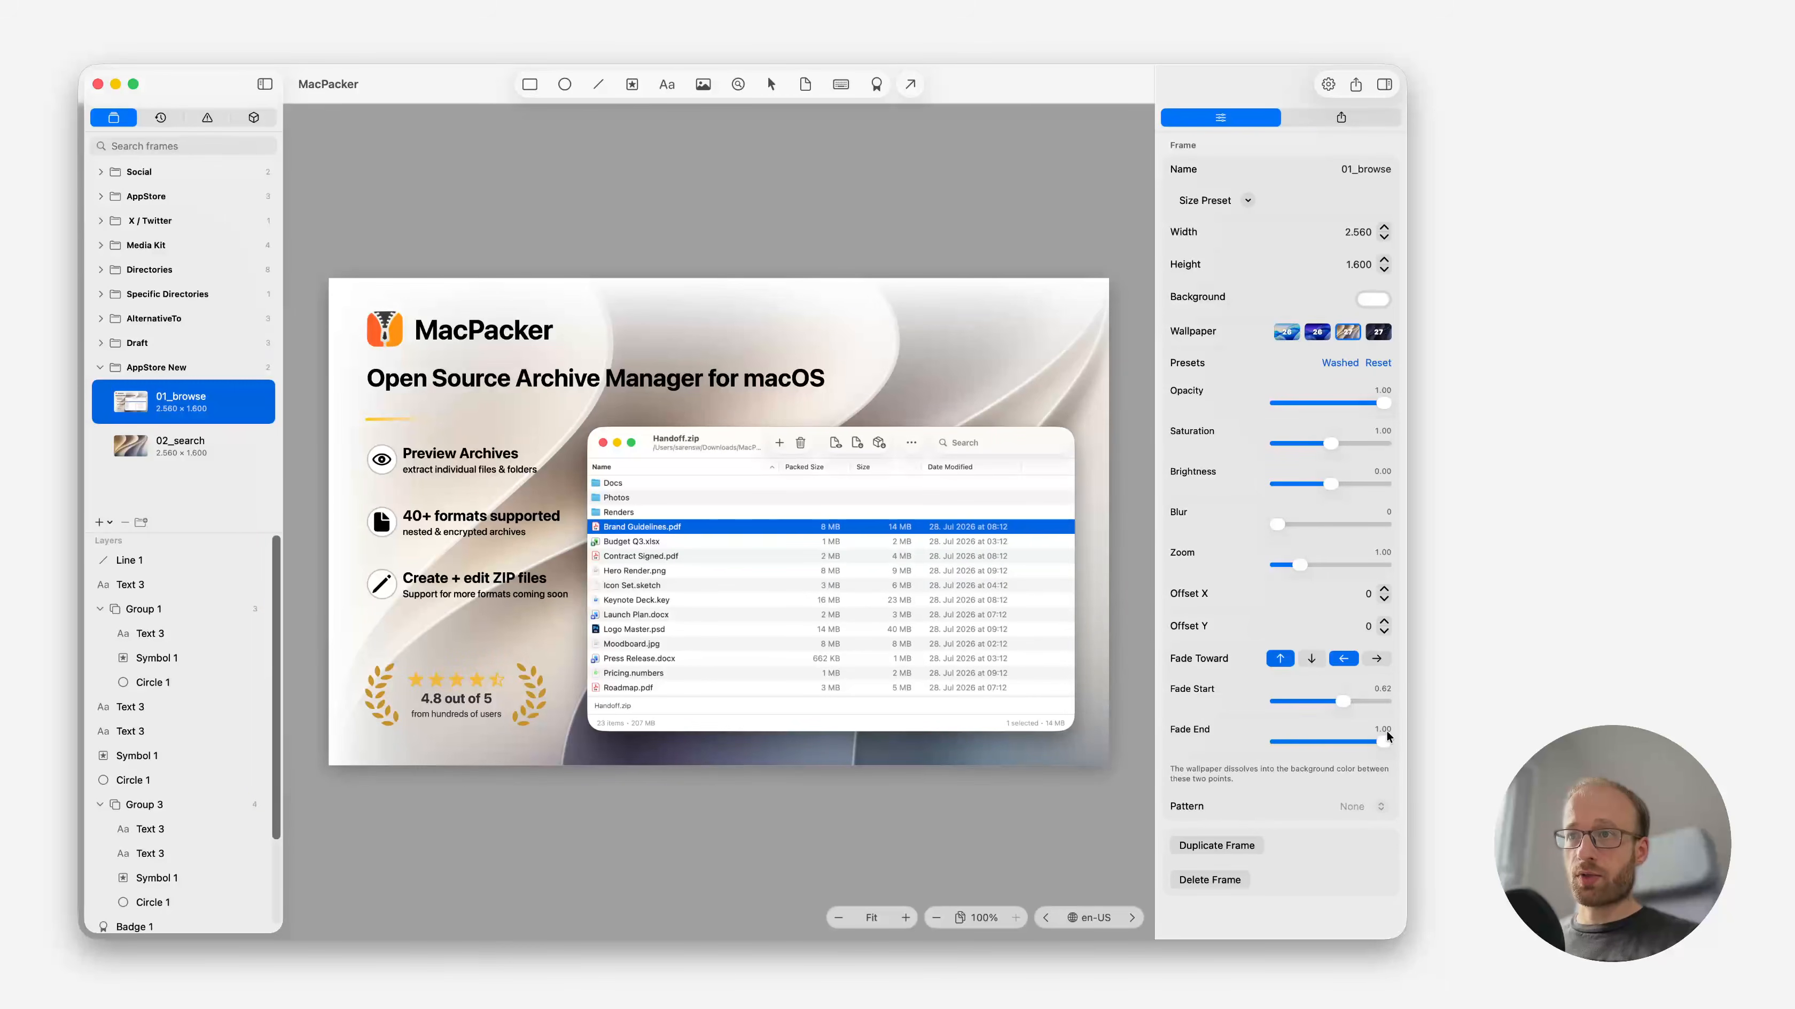
click(176, 438)
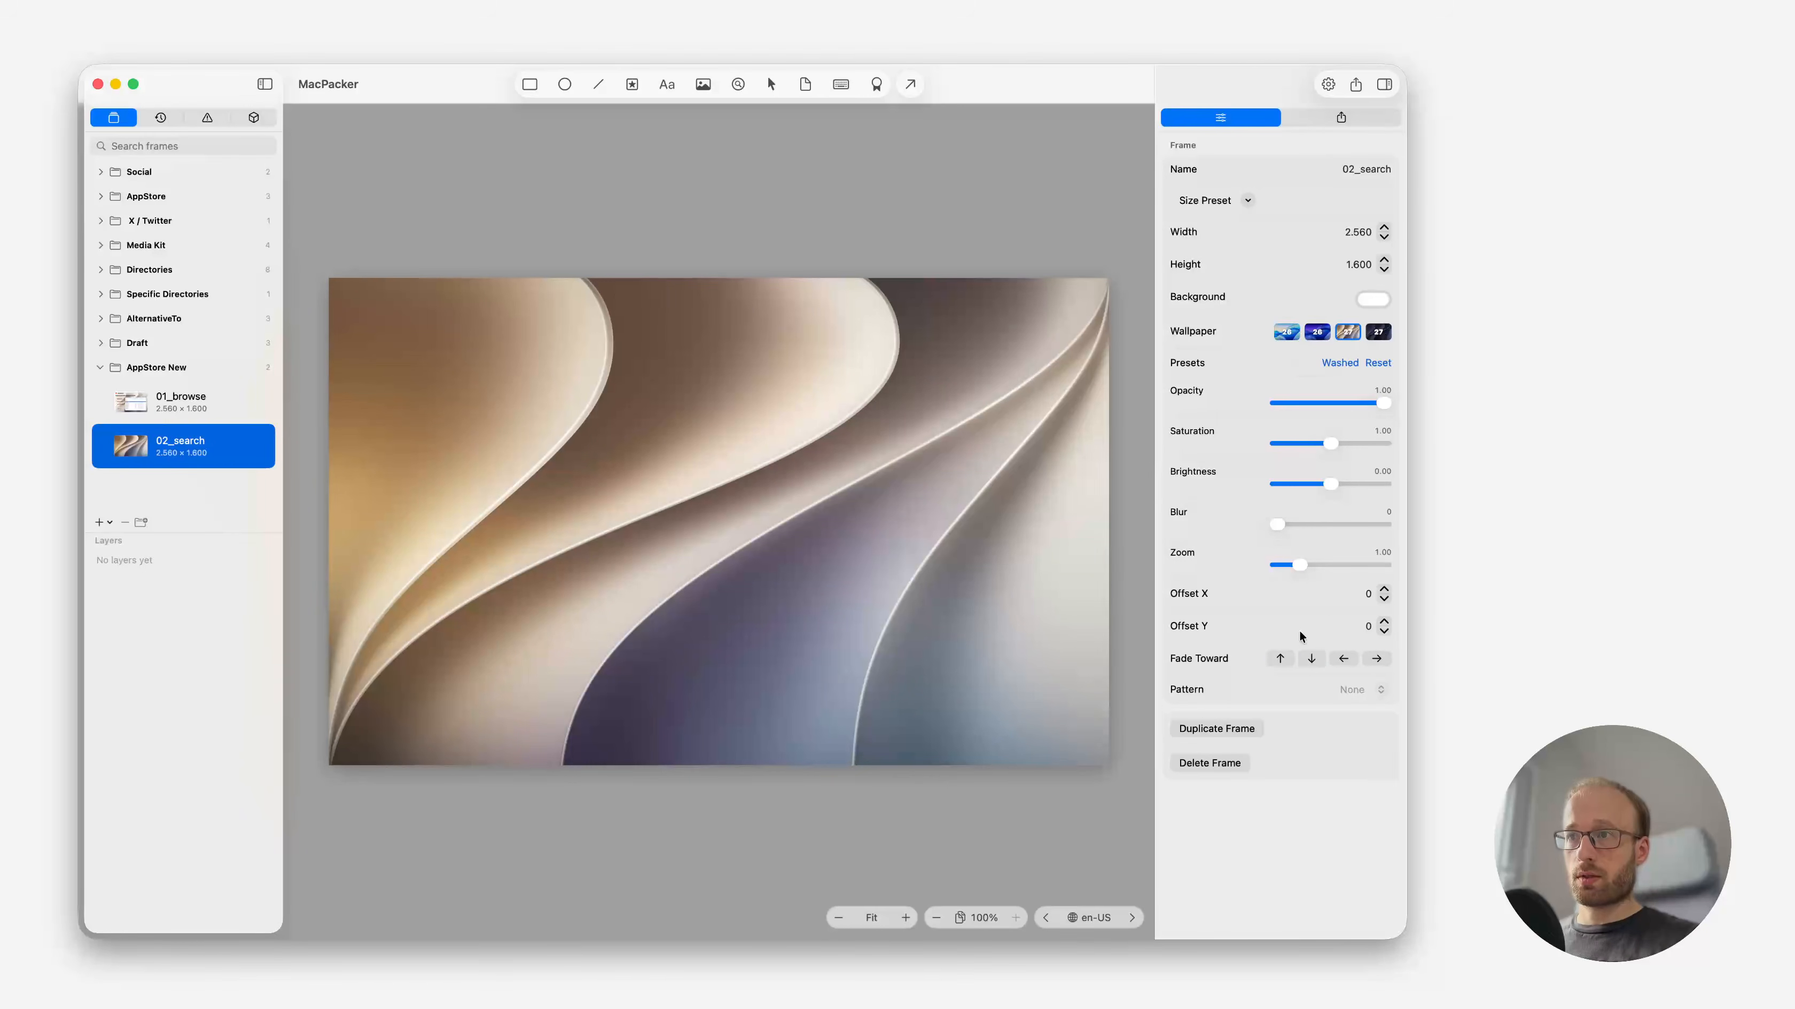
click(1281, 659)
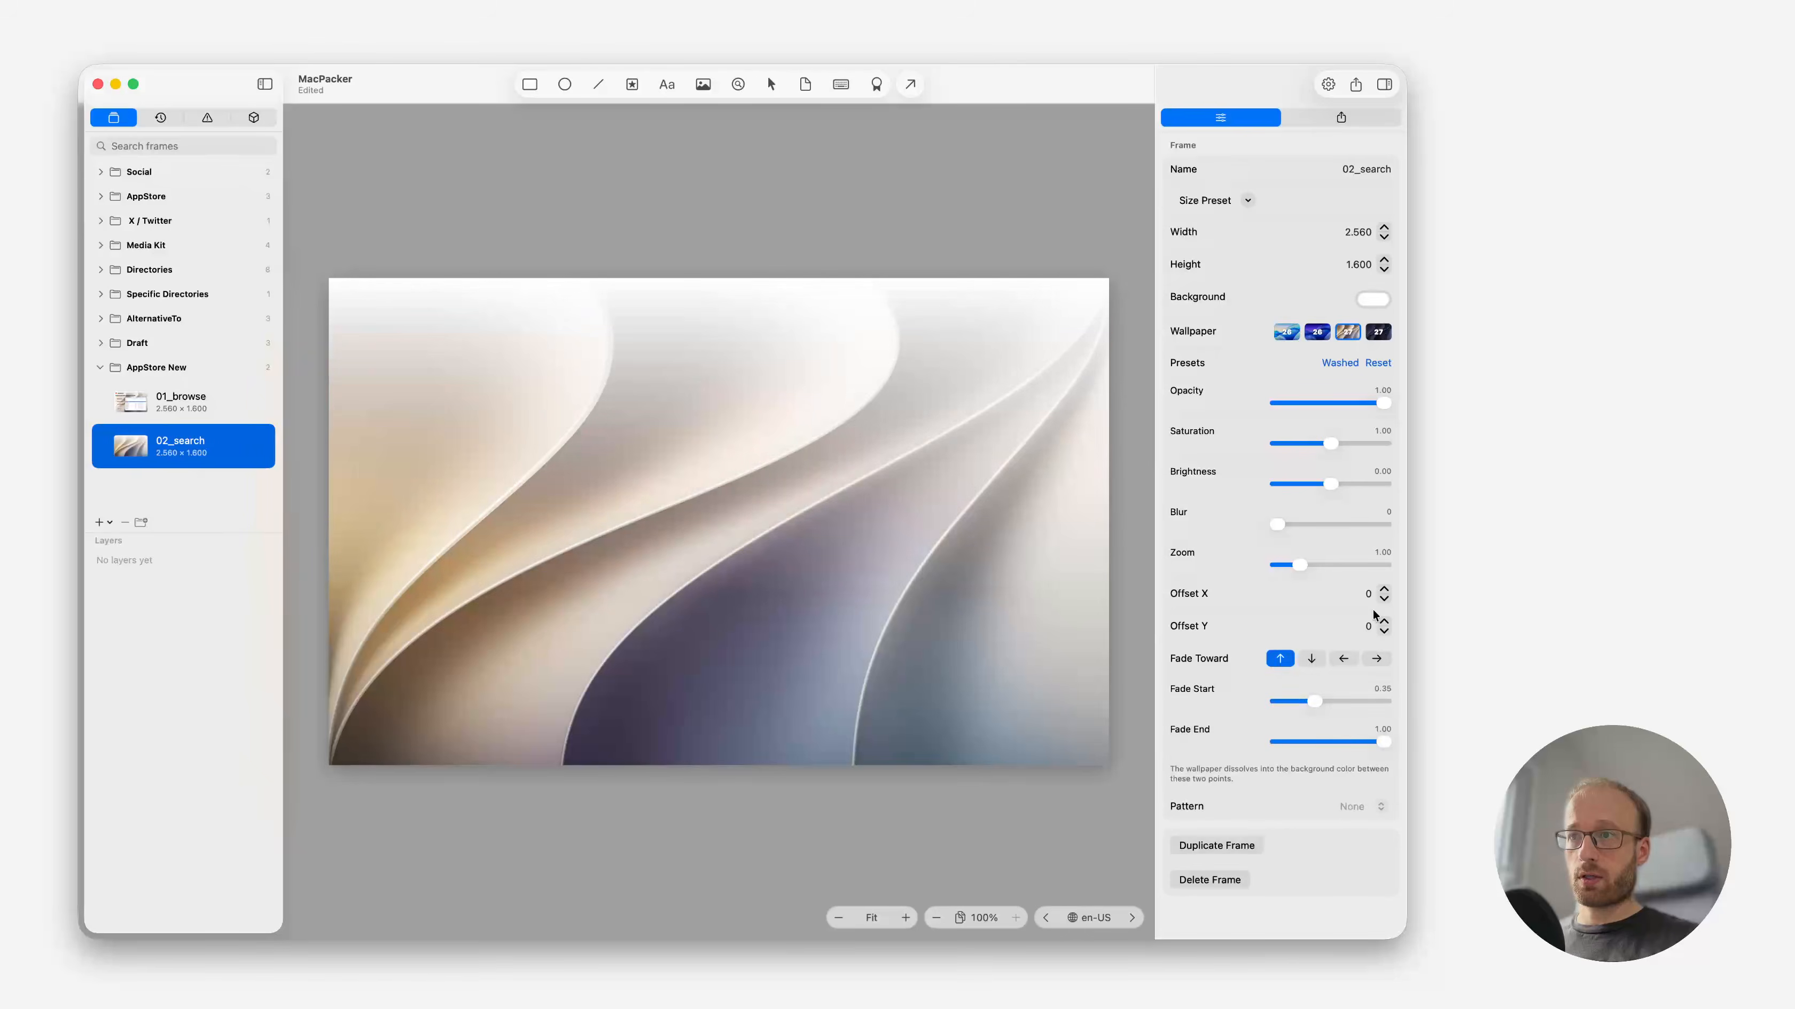
drag(1314, 702, 1346, 705)
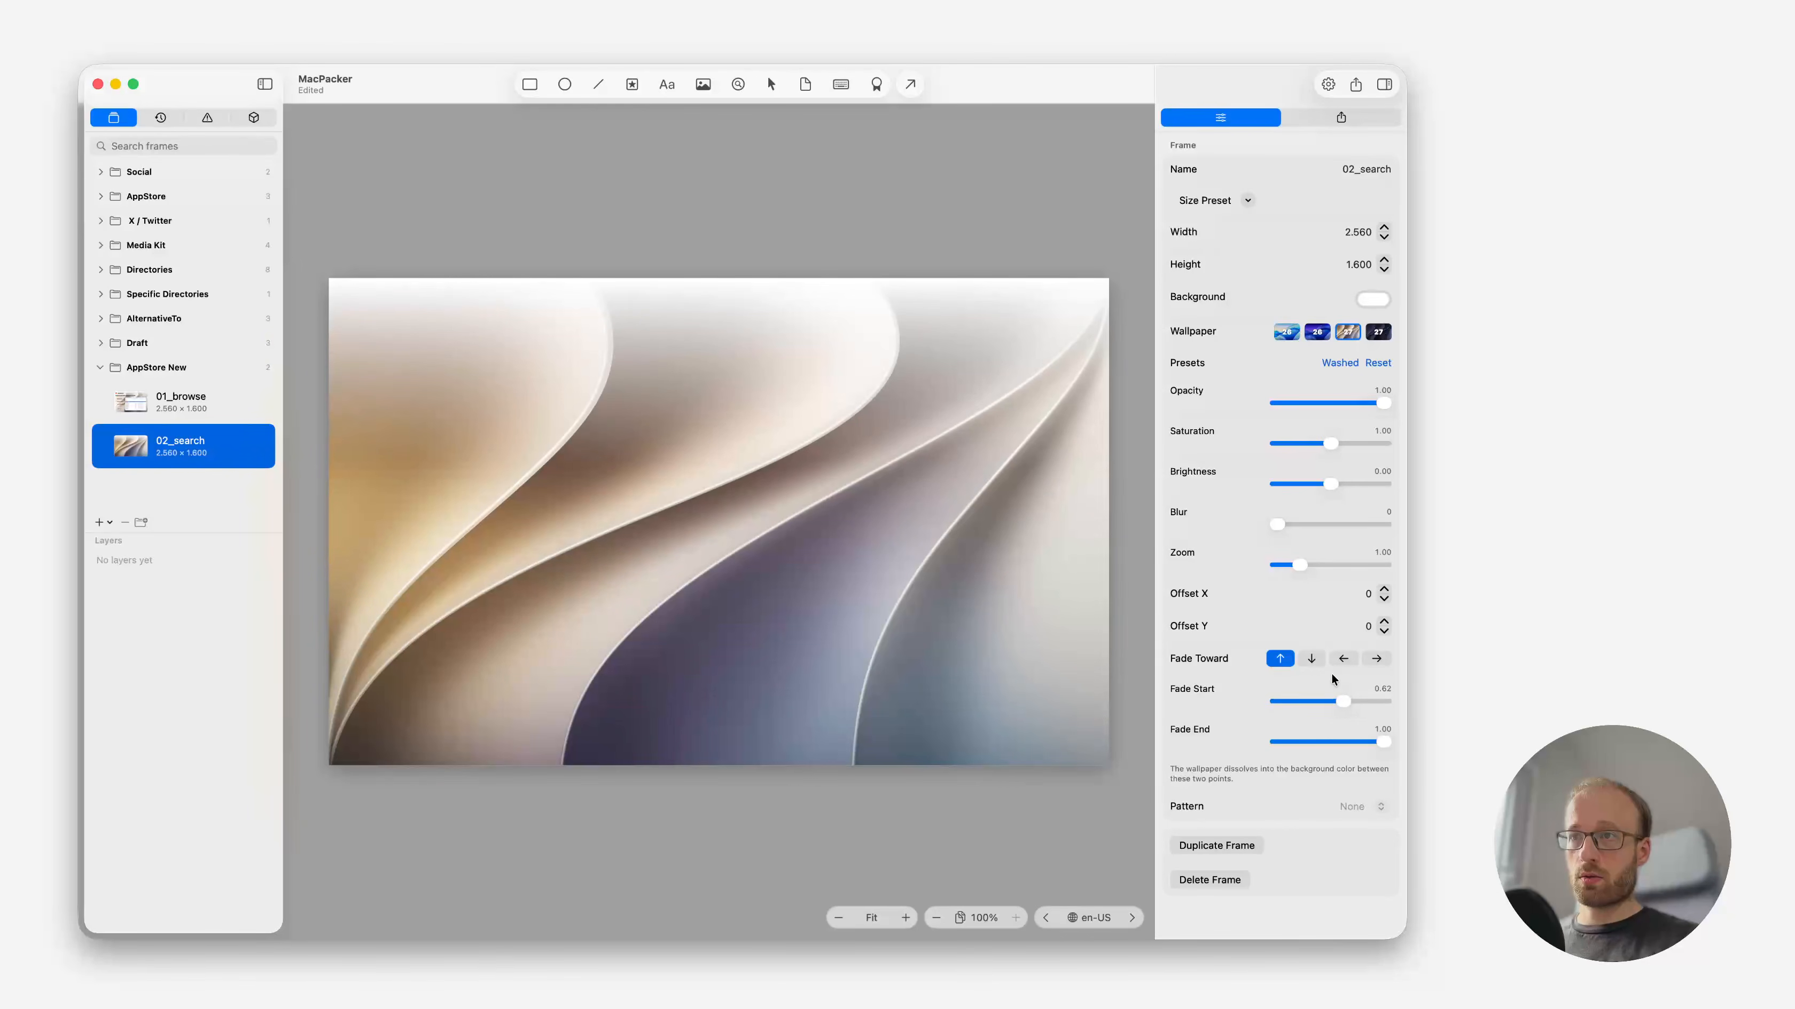
click(814, 203)
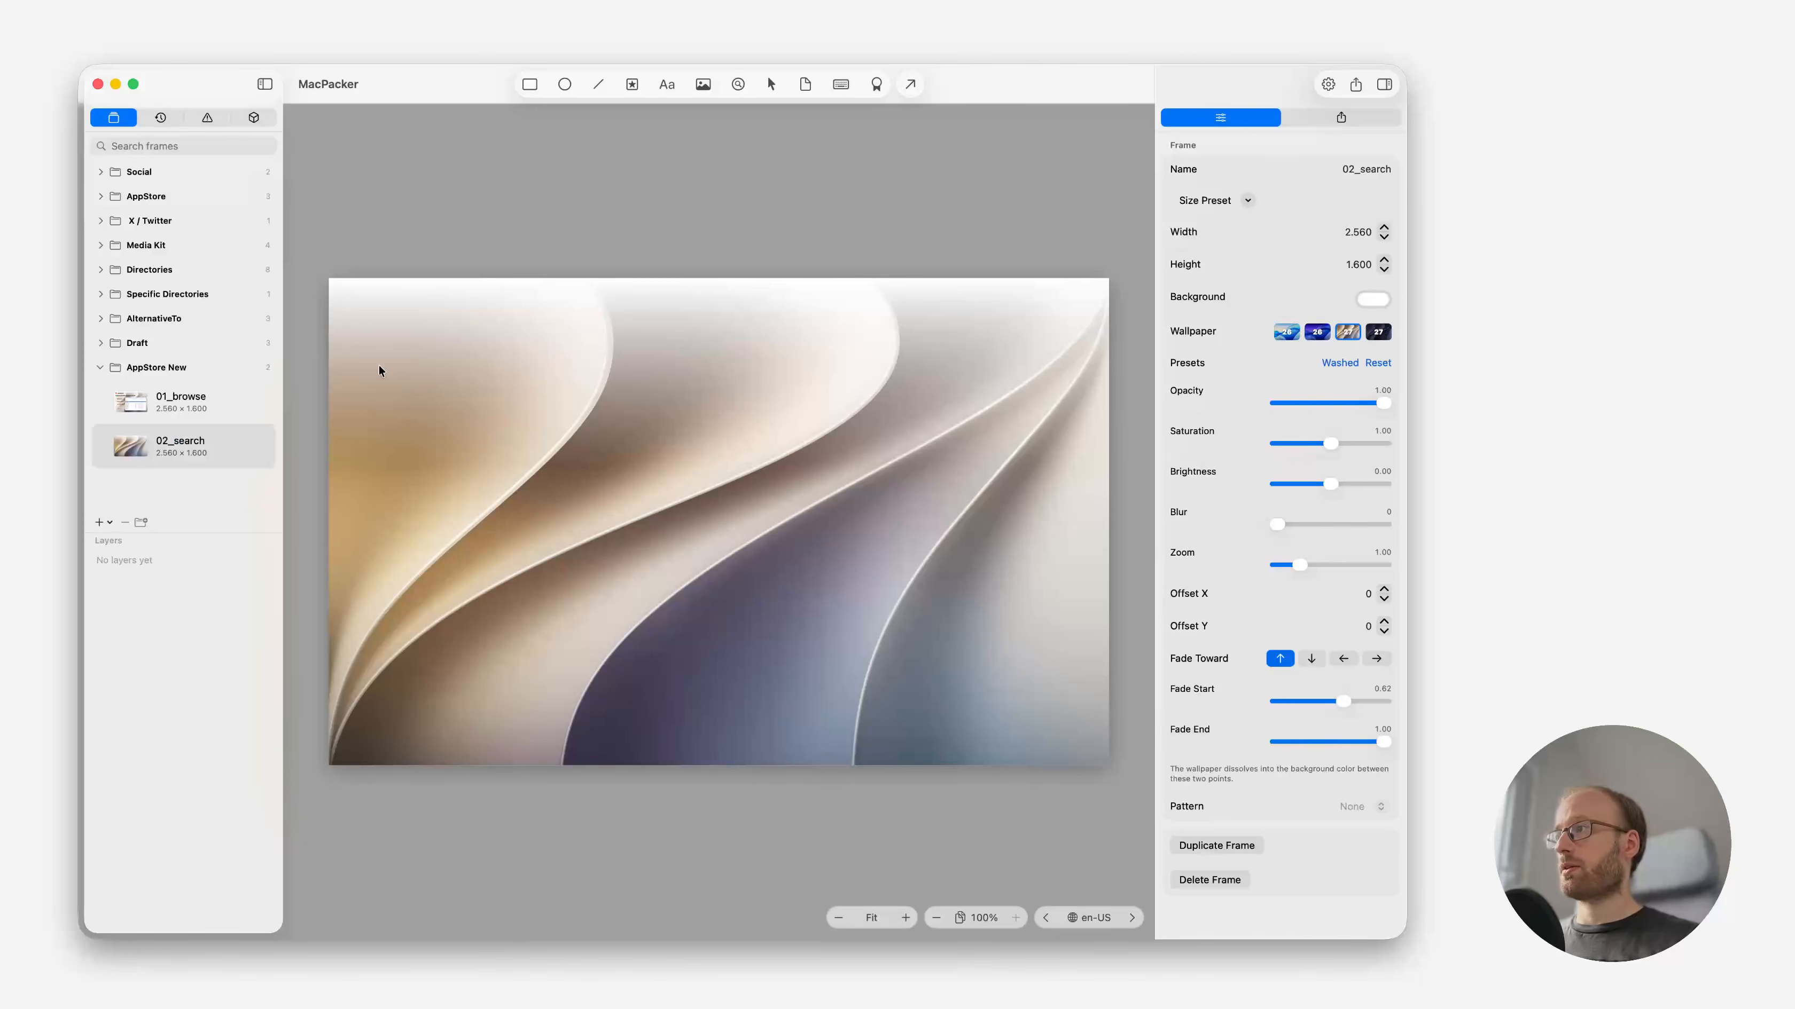
Copy the "Open Source Archive Manager for macOS" headline from 01_browse into the 02_search frame.
click(204, 405)
click(512, 381)
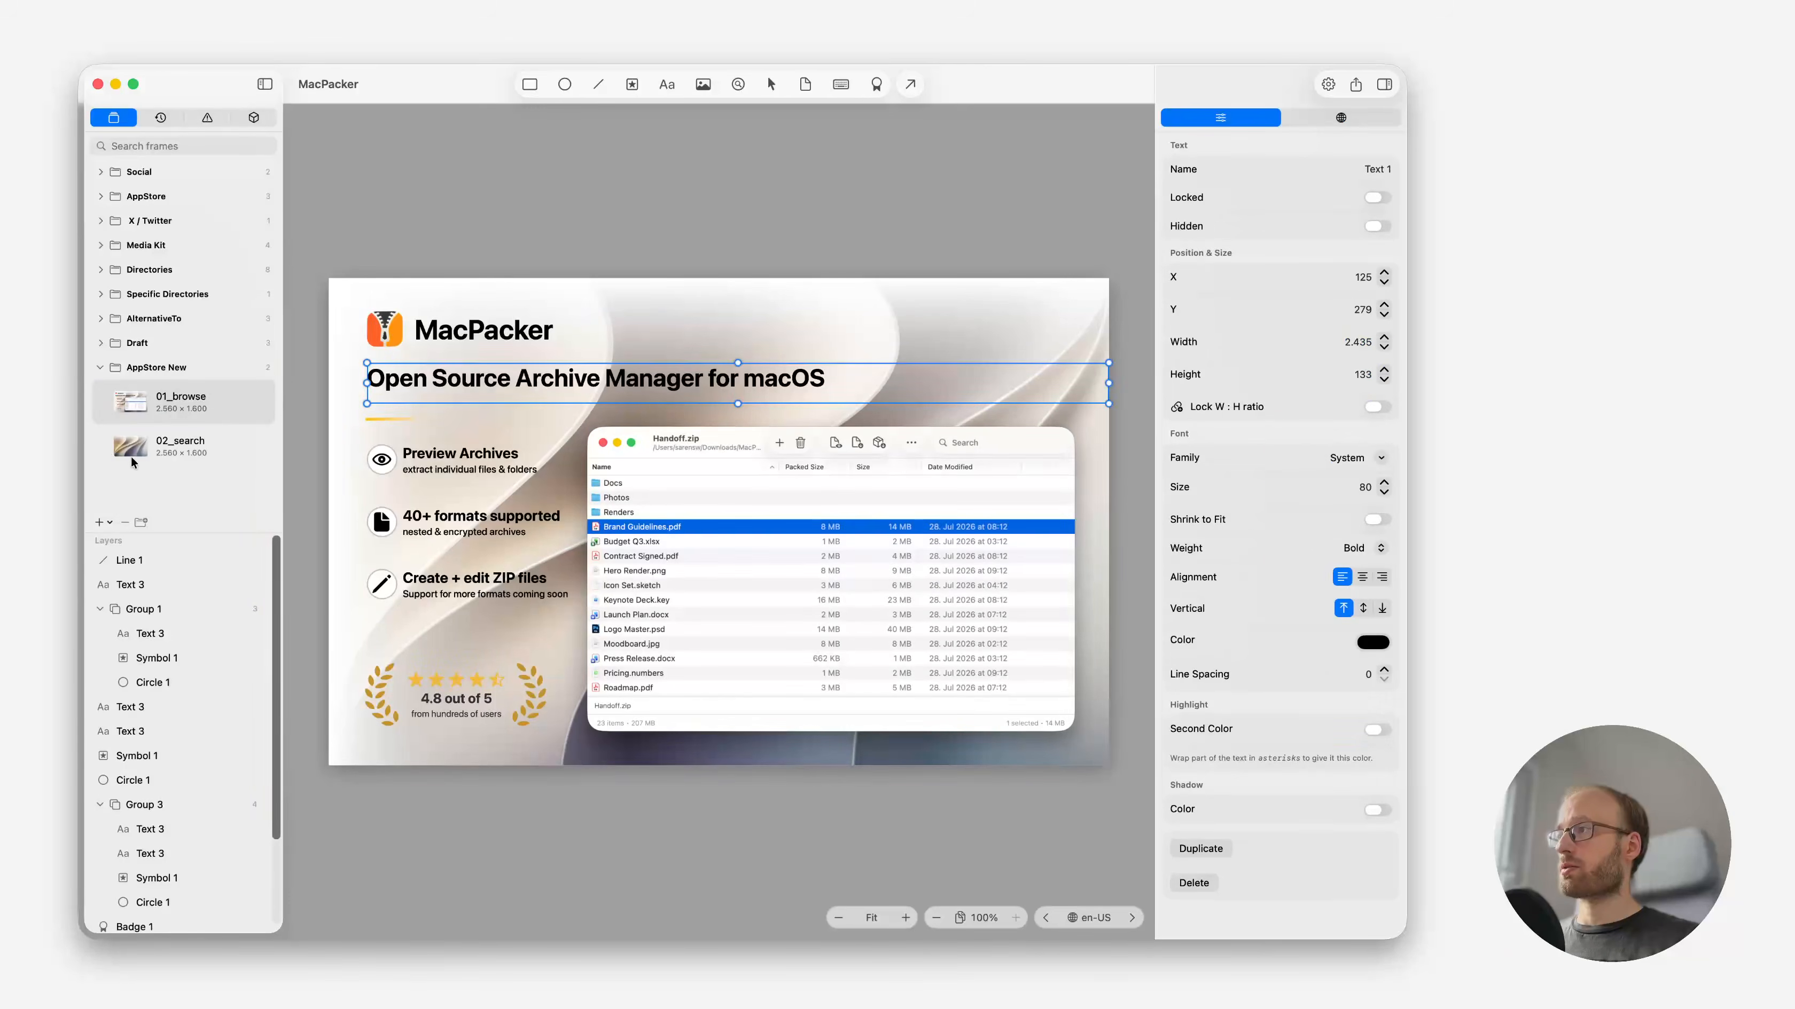
click(155, 448)
key(super+v)
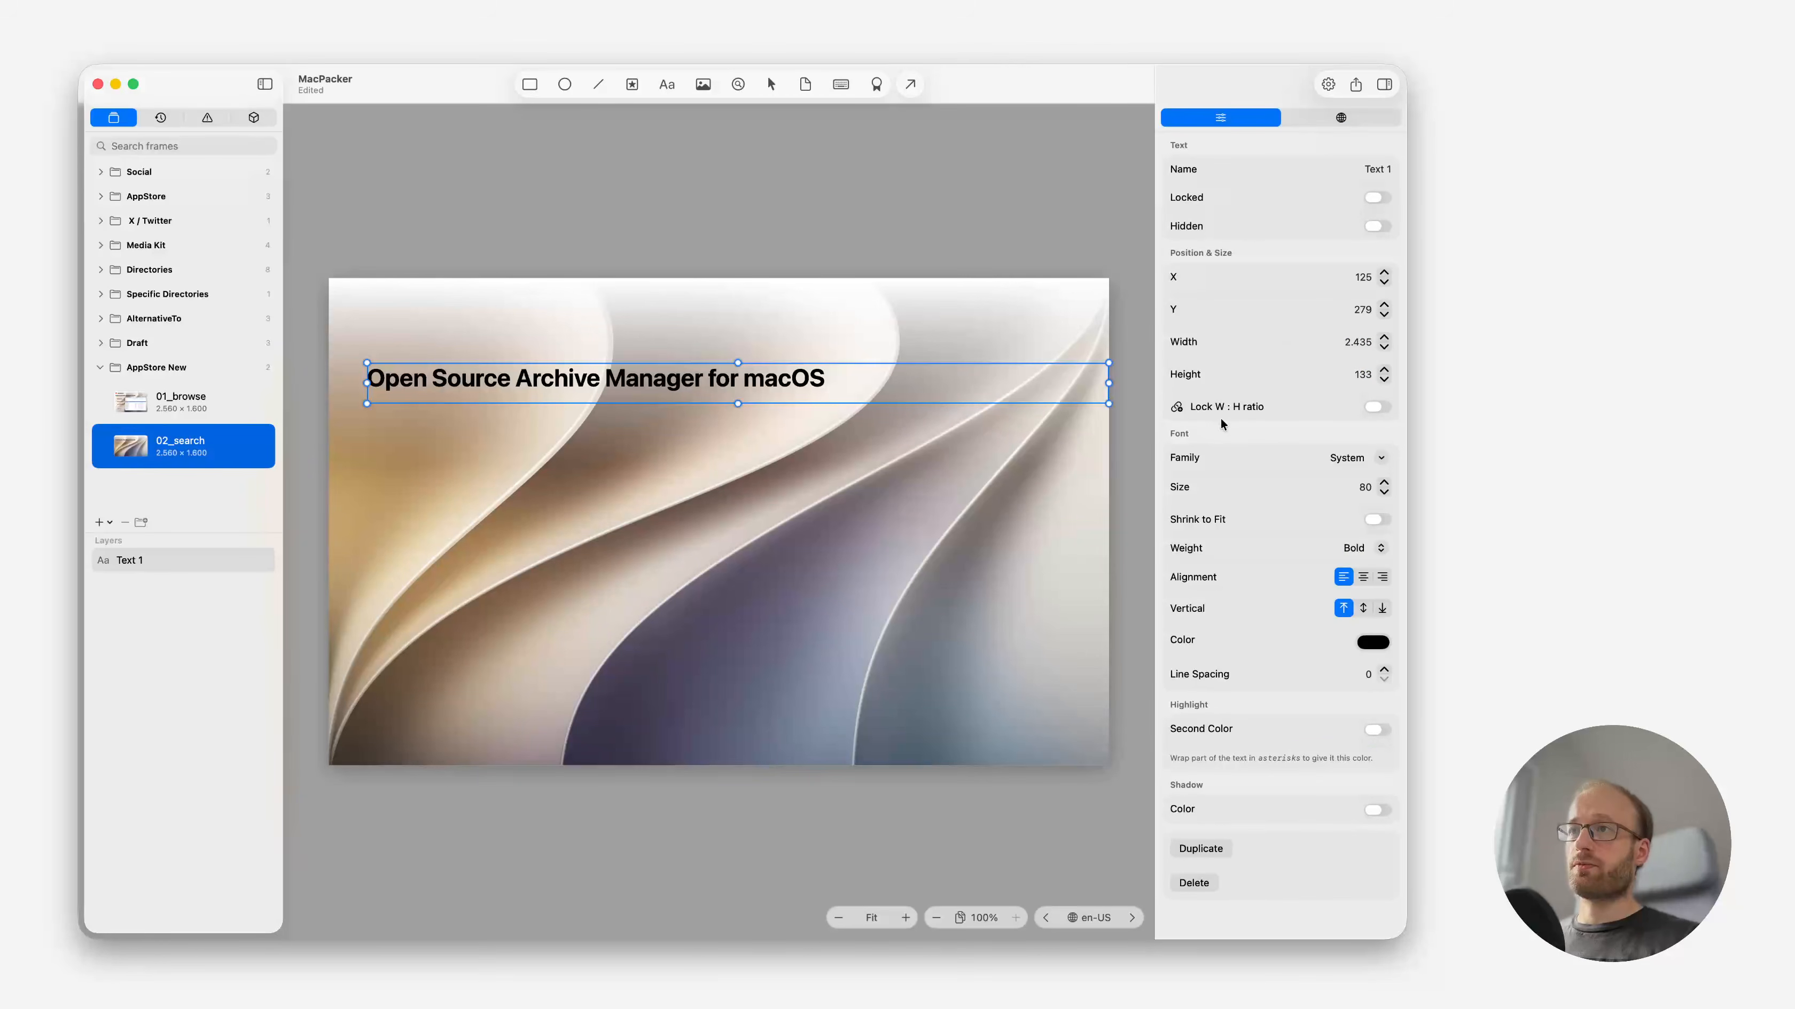
Move the copied headline to X 0, Y 276, widen it to the full 2560 px, centre its text, and save.
mouse_move(749, 382)
mouse_down()
mouse_move(706, 380)
mouse_move(731, 384)
mouse_up()
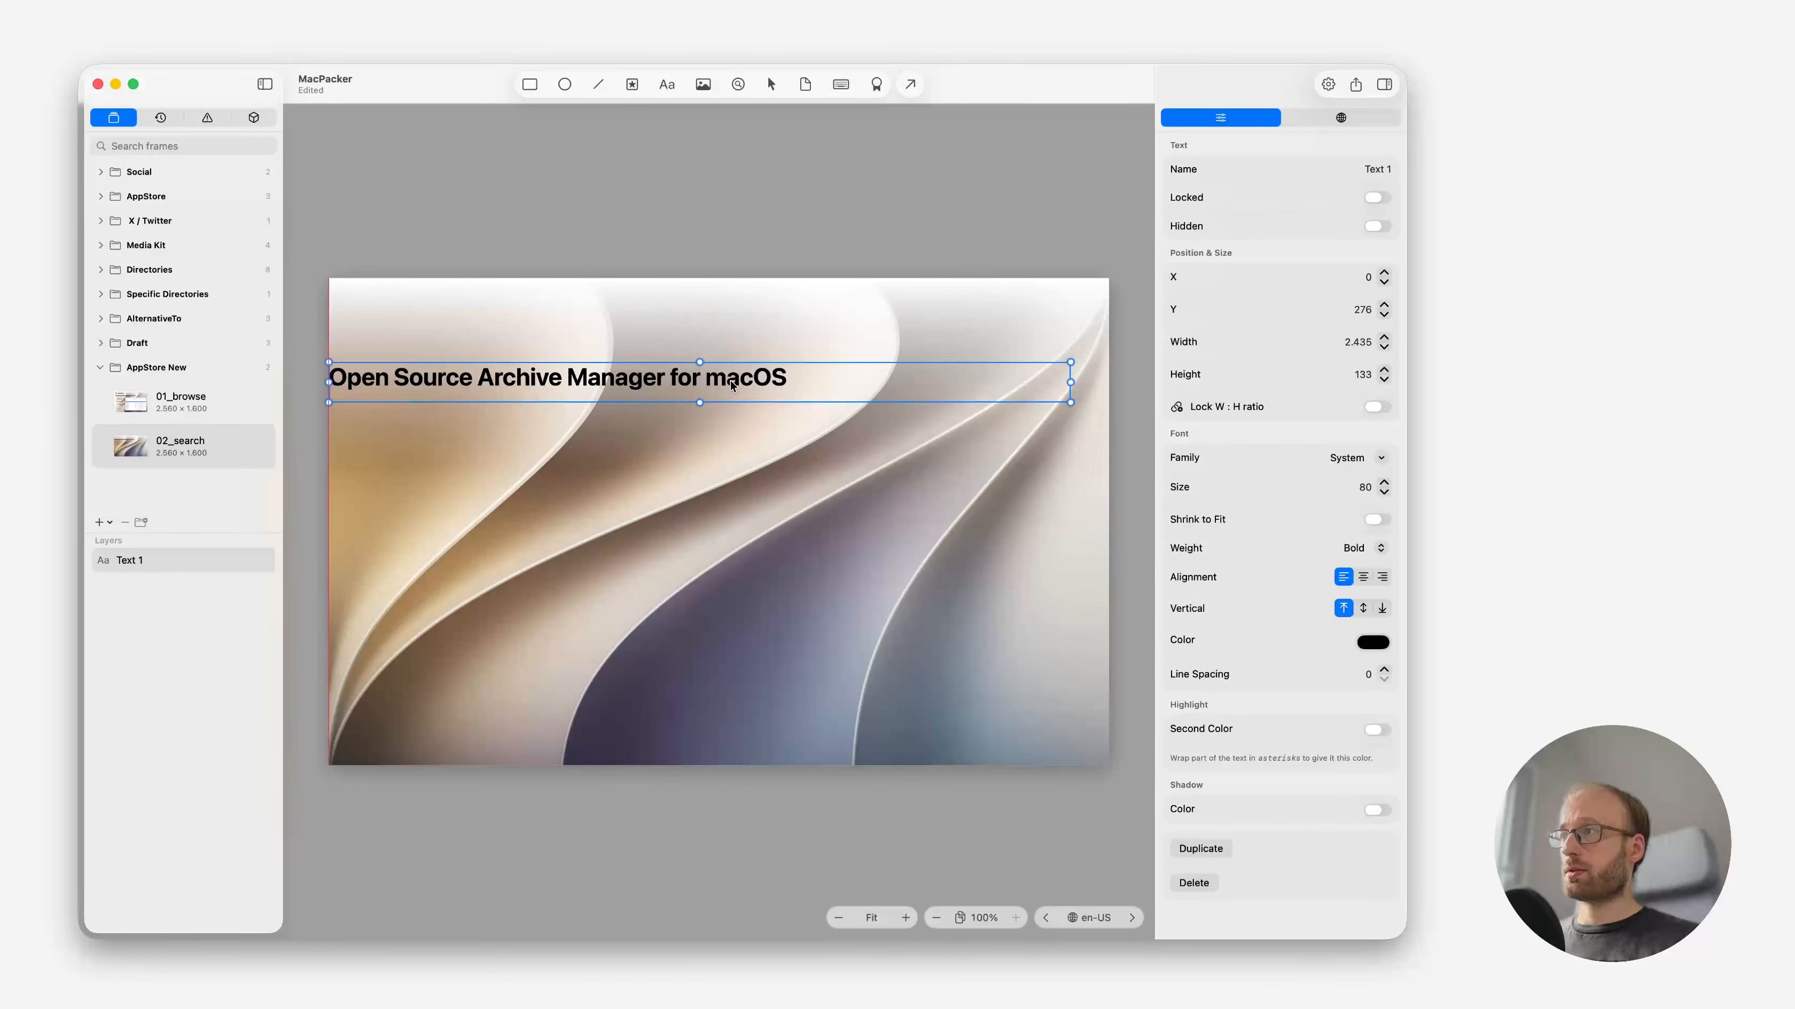
drag(1074, 381, 1111, 383)
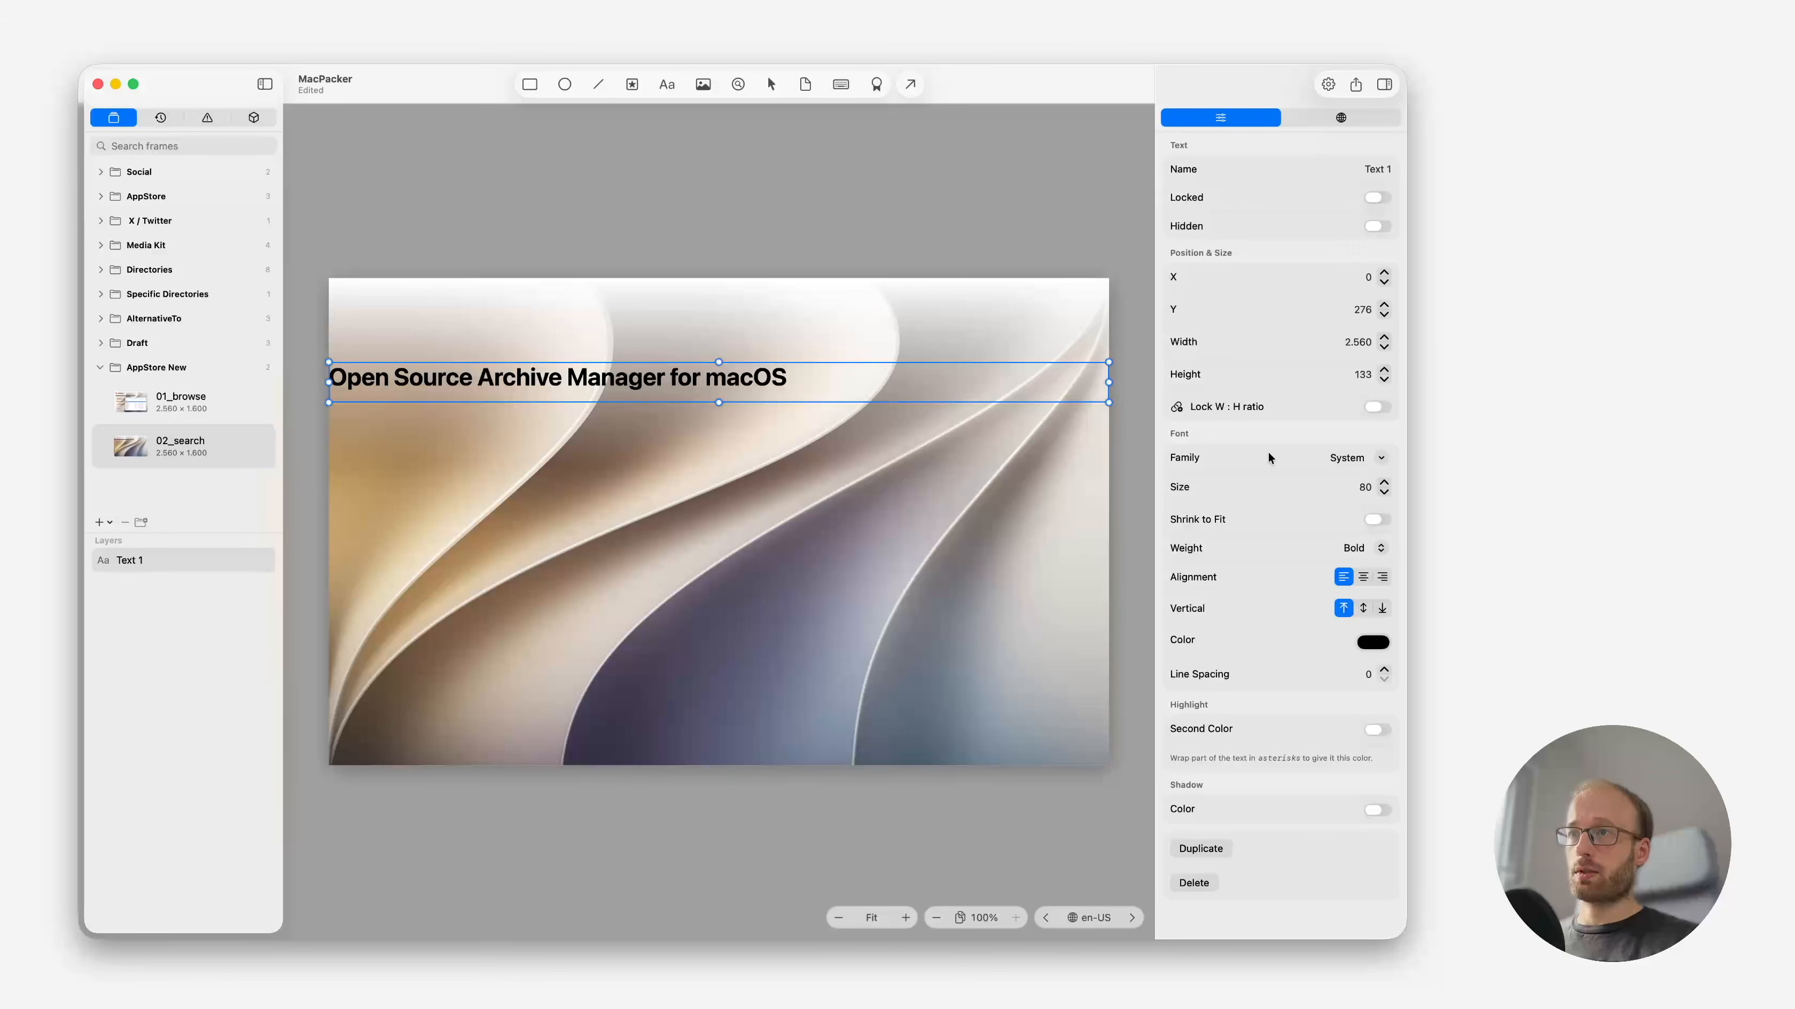
click(1363, 576)
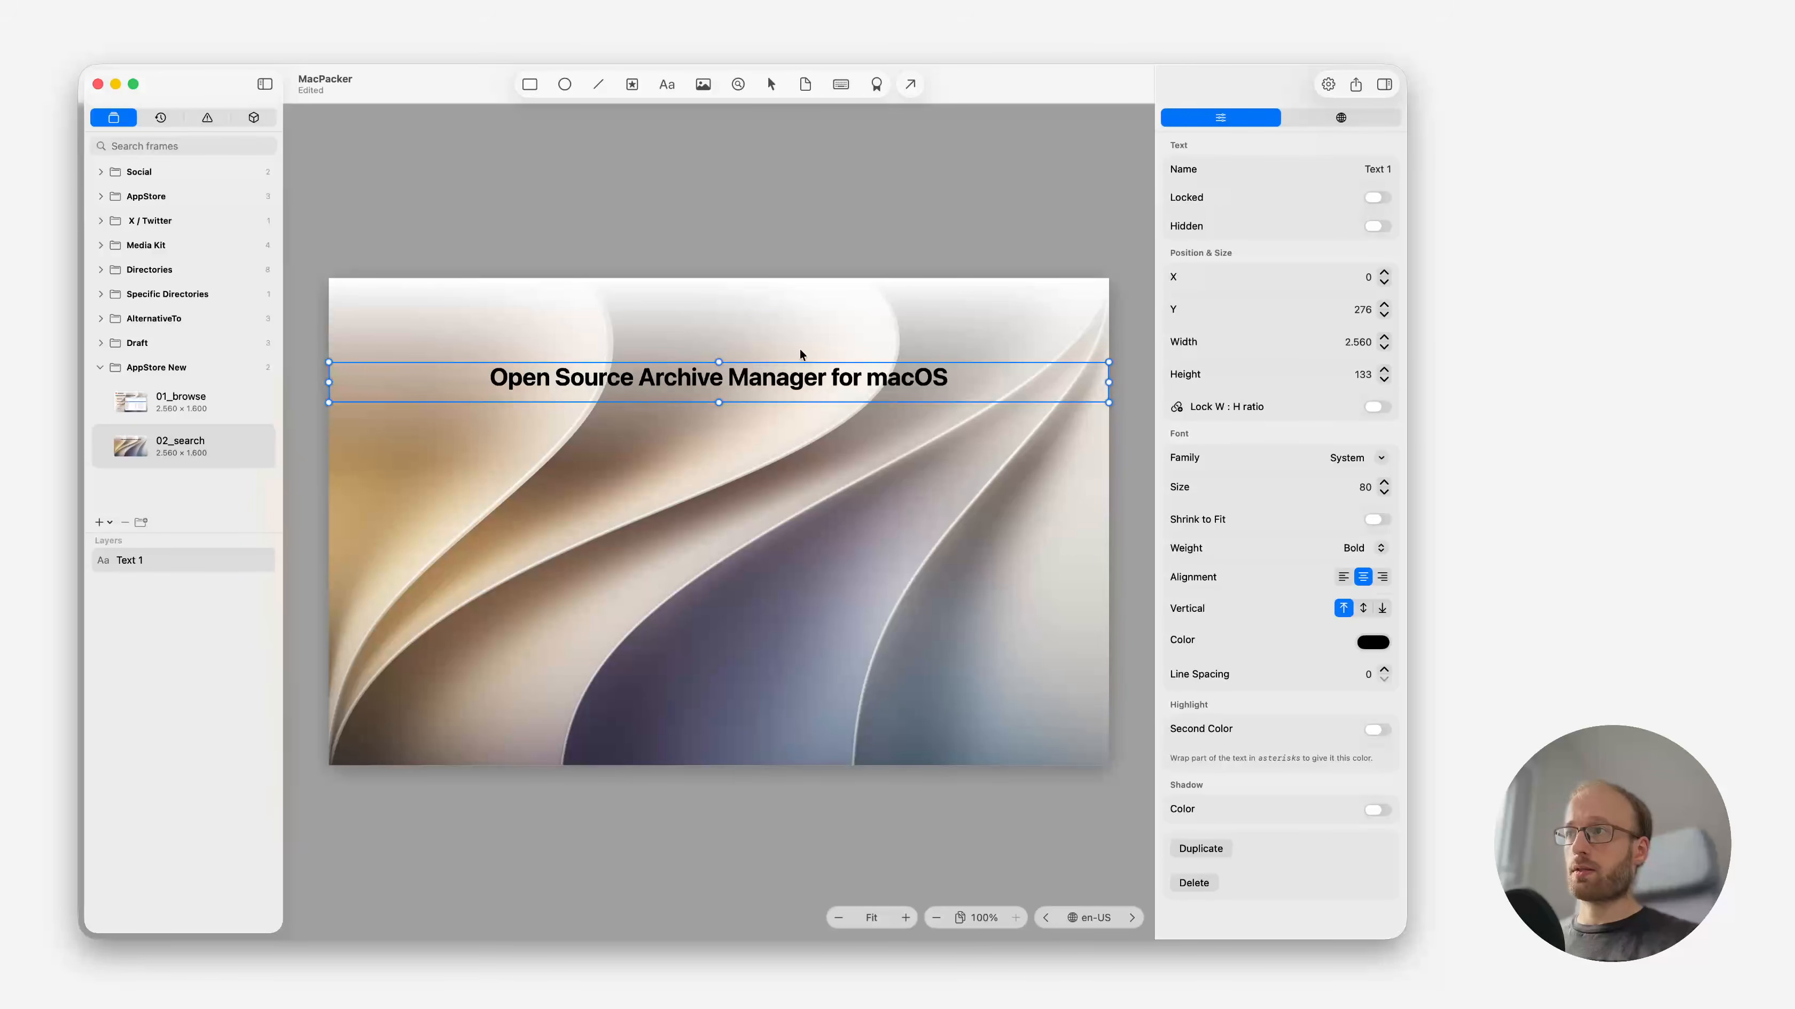
key(super+s)
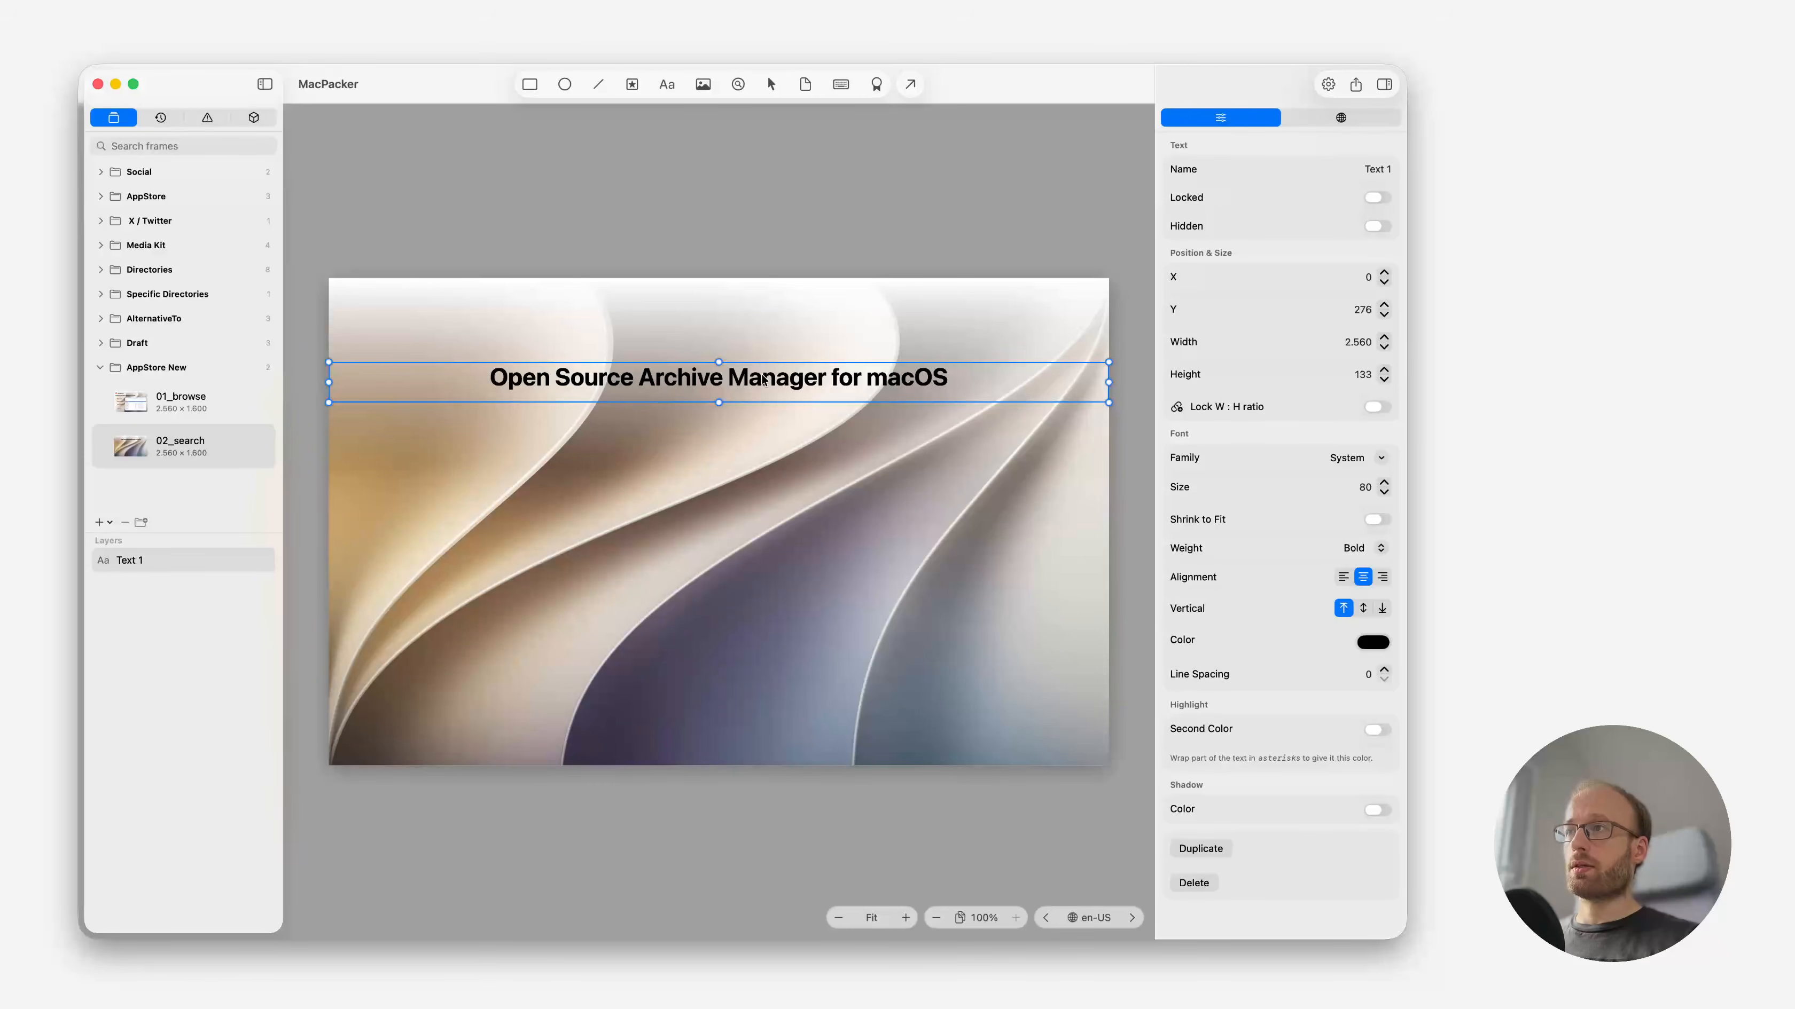
Rename the headline's text layer as "text 02".
double_click(1372, 169)
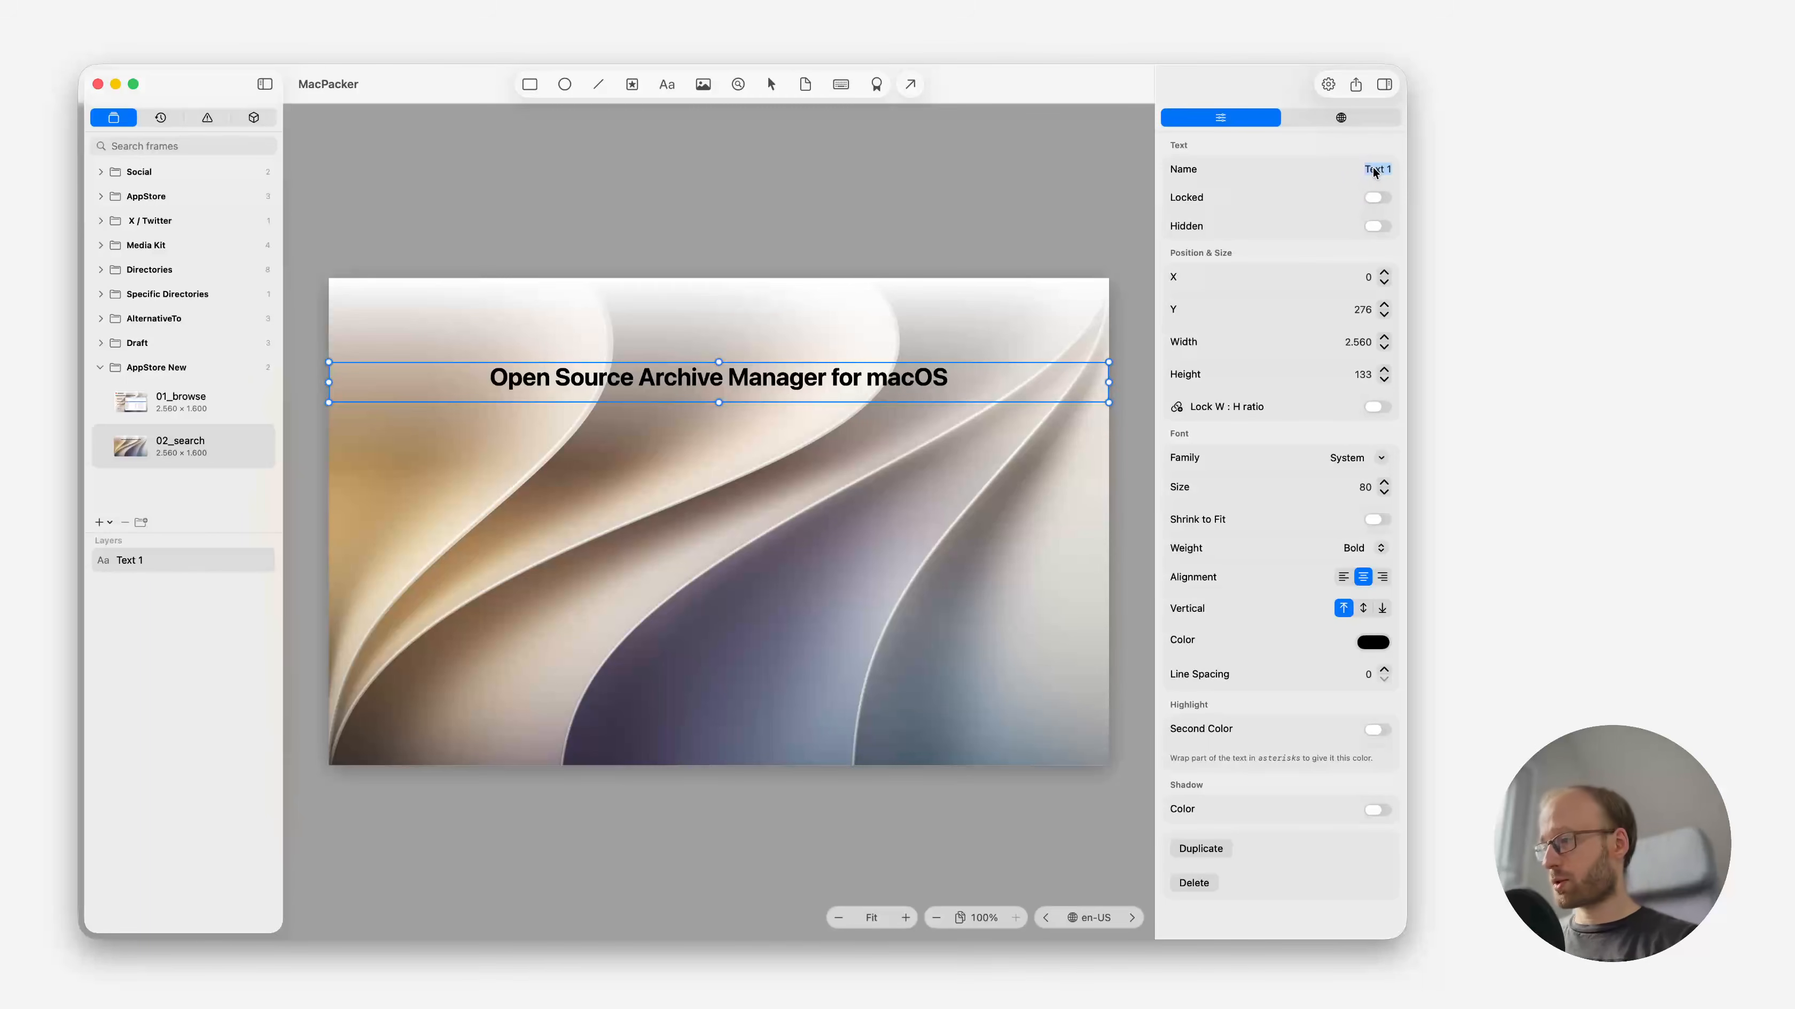
text(Search)
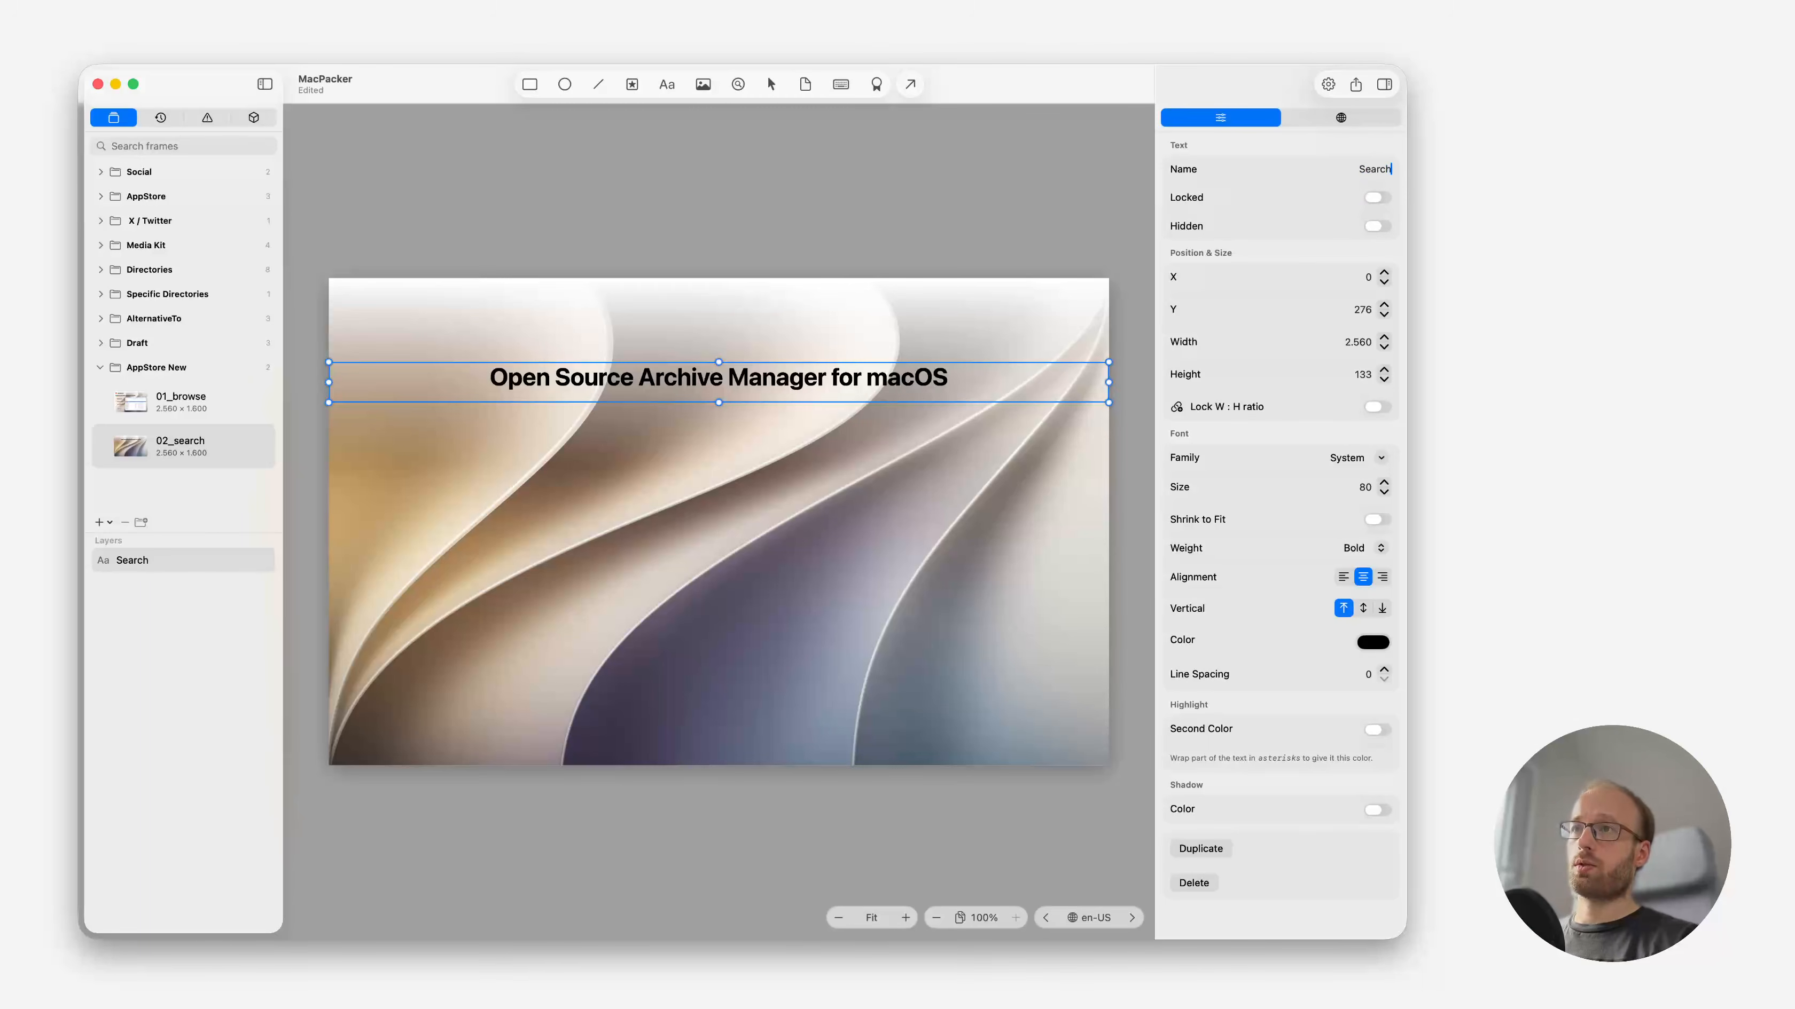
key(BackSpace)
key(BackSpace)
key(BackSpace)
key(BackSpace)
key(BackSpace)
key(BackSpace)
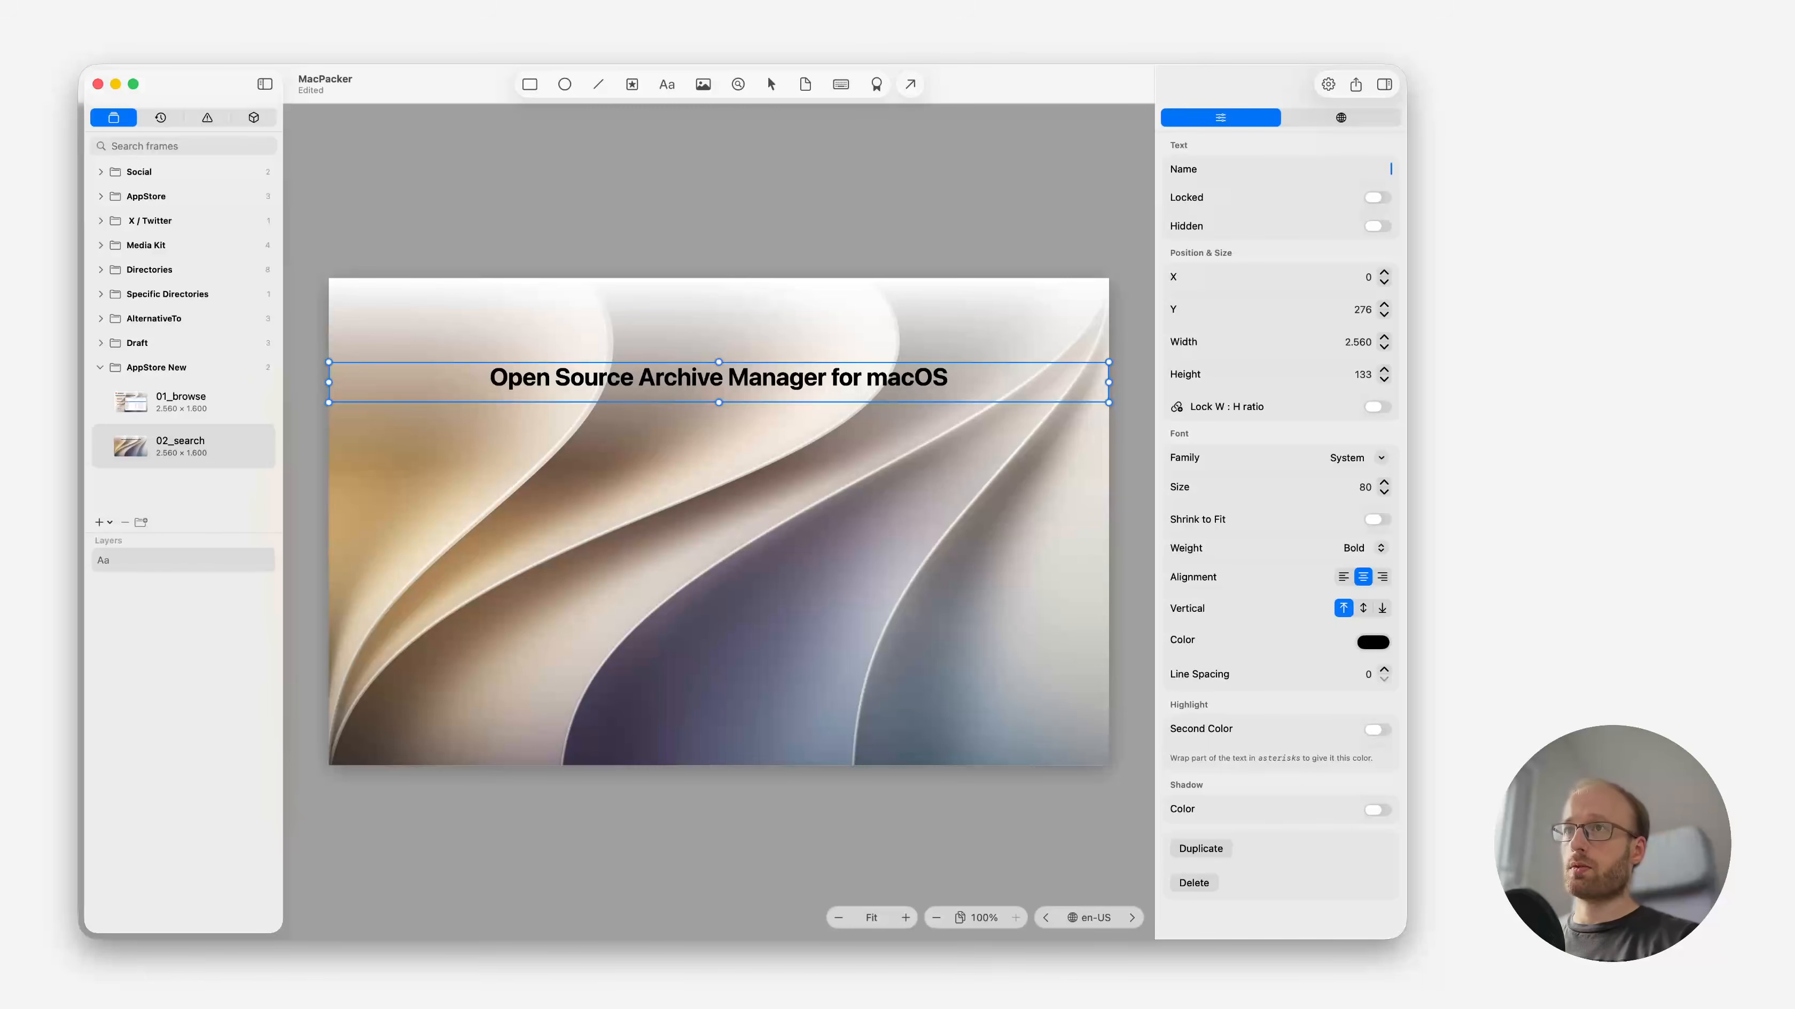
text(tex)
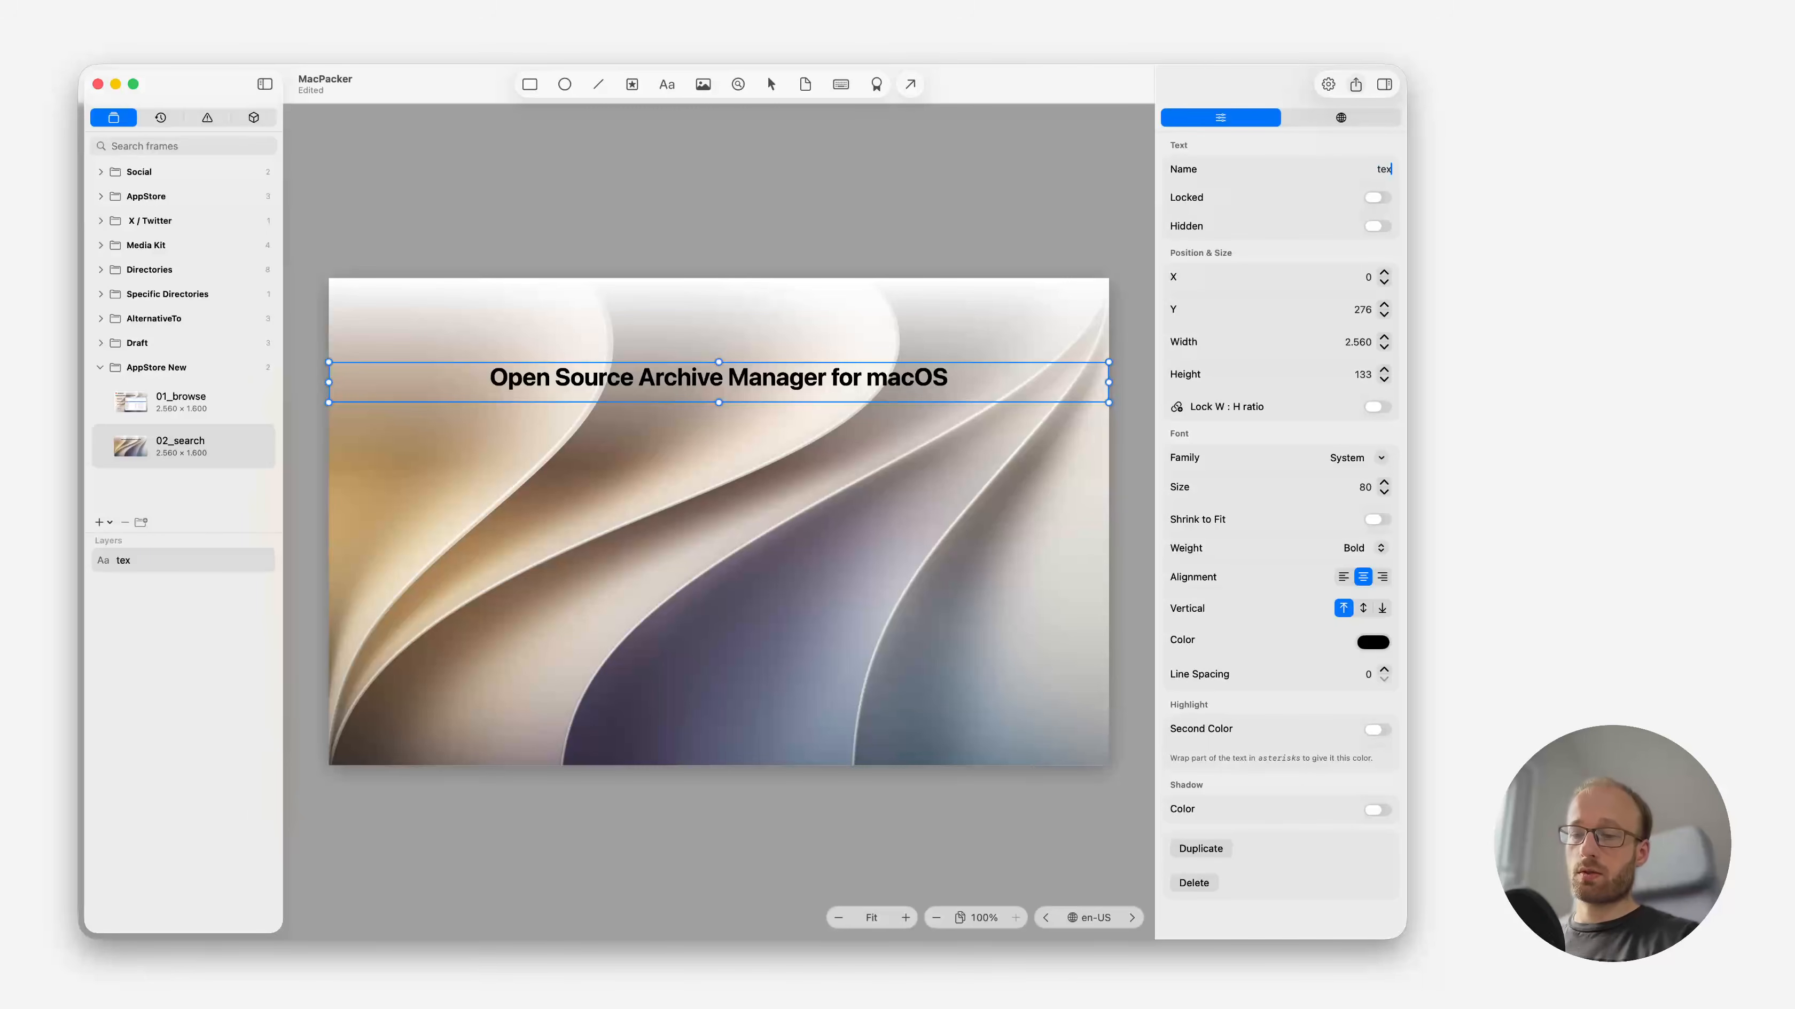
text(t 0222)
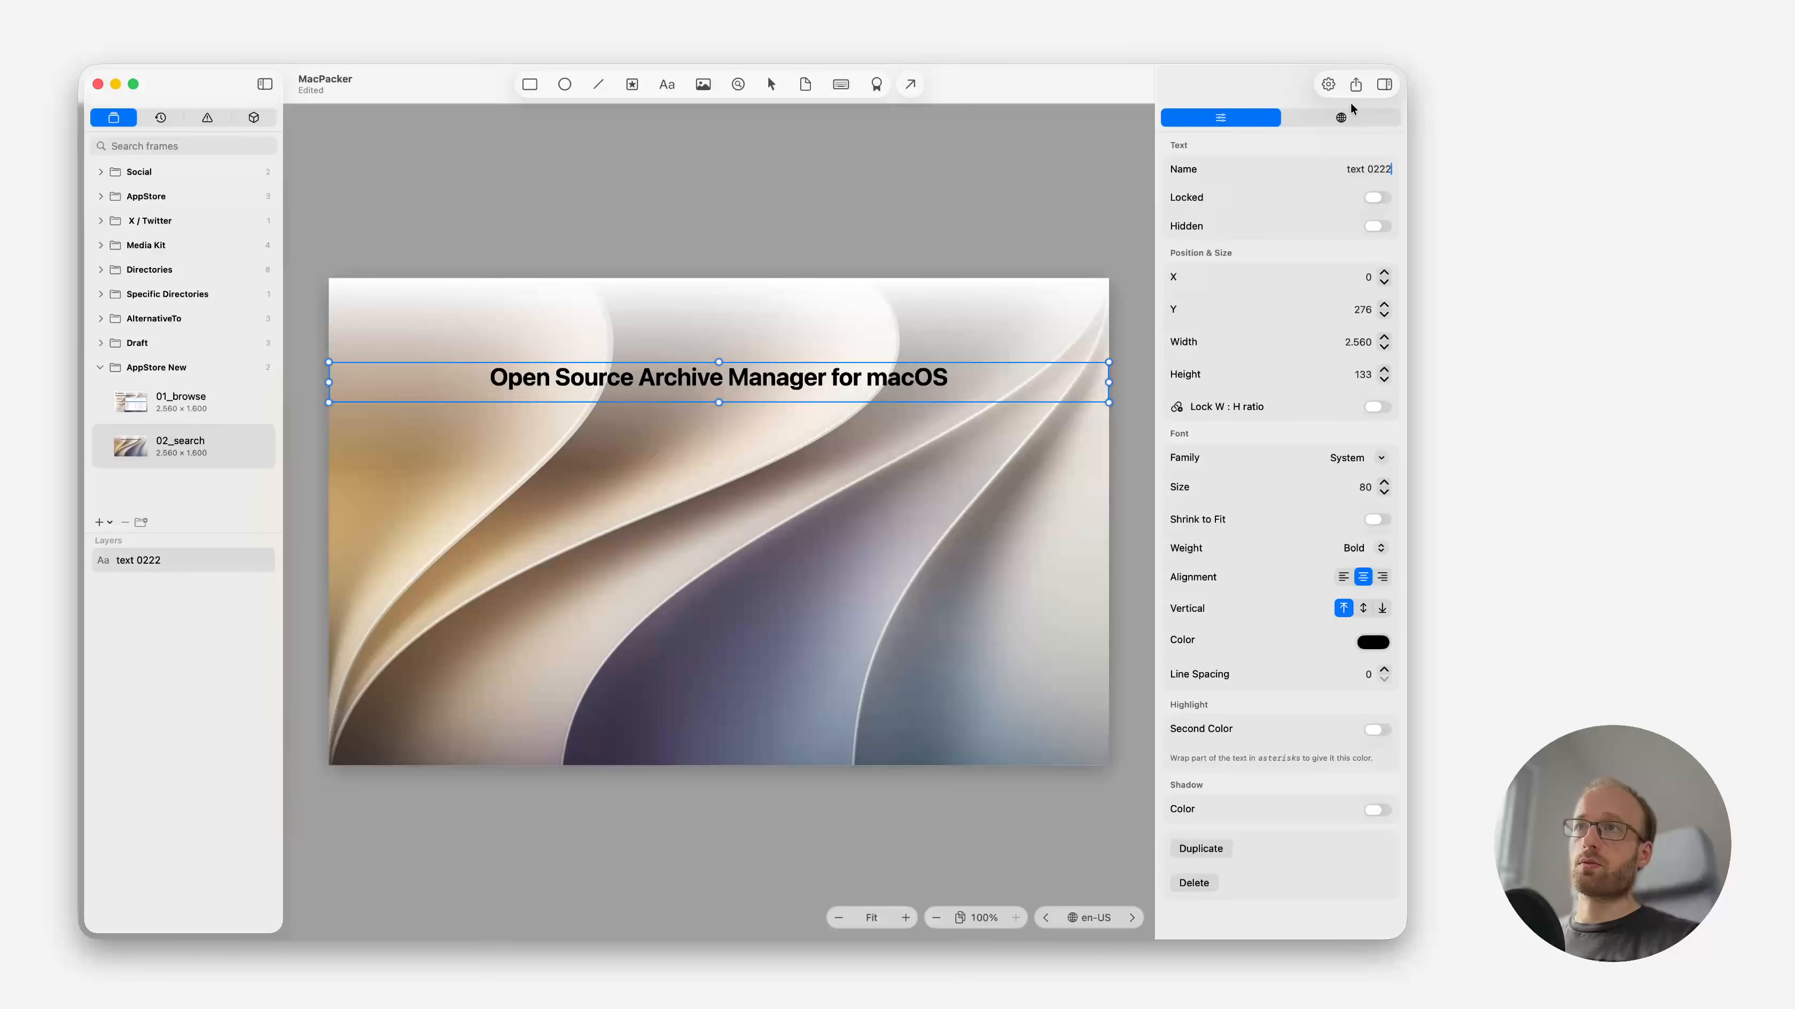
key(BackSpace)
key(BackSpace)
Change the headline's default English (U.S.) text to "Search within Archives".
click(1340, 116)
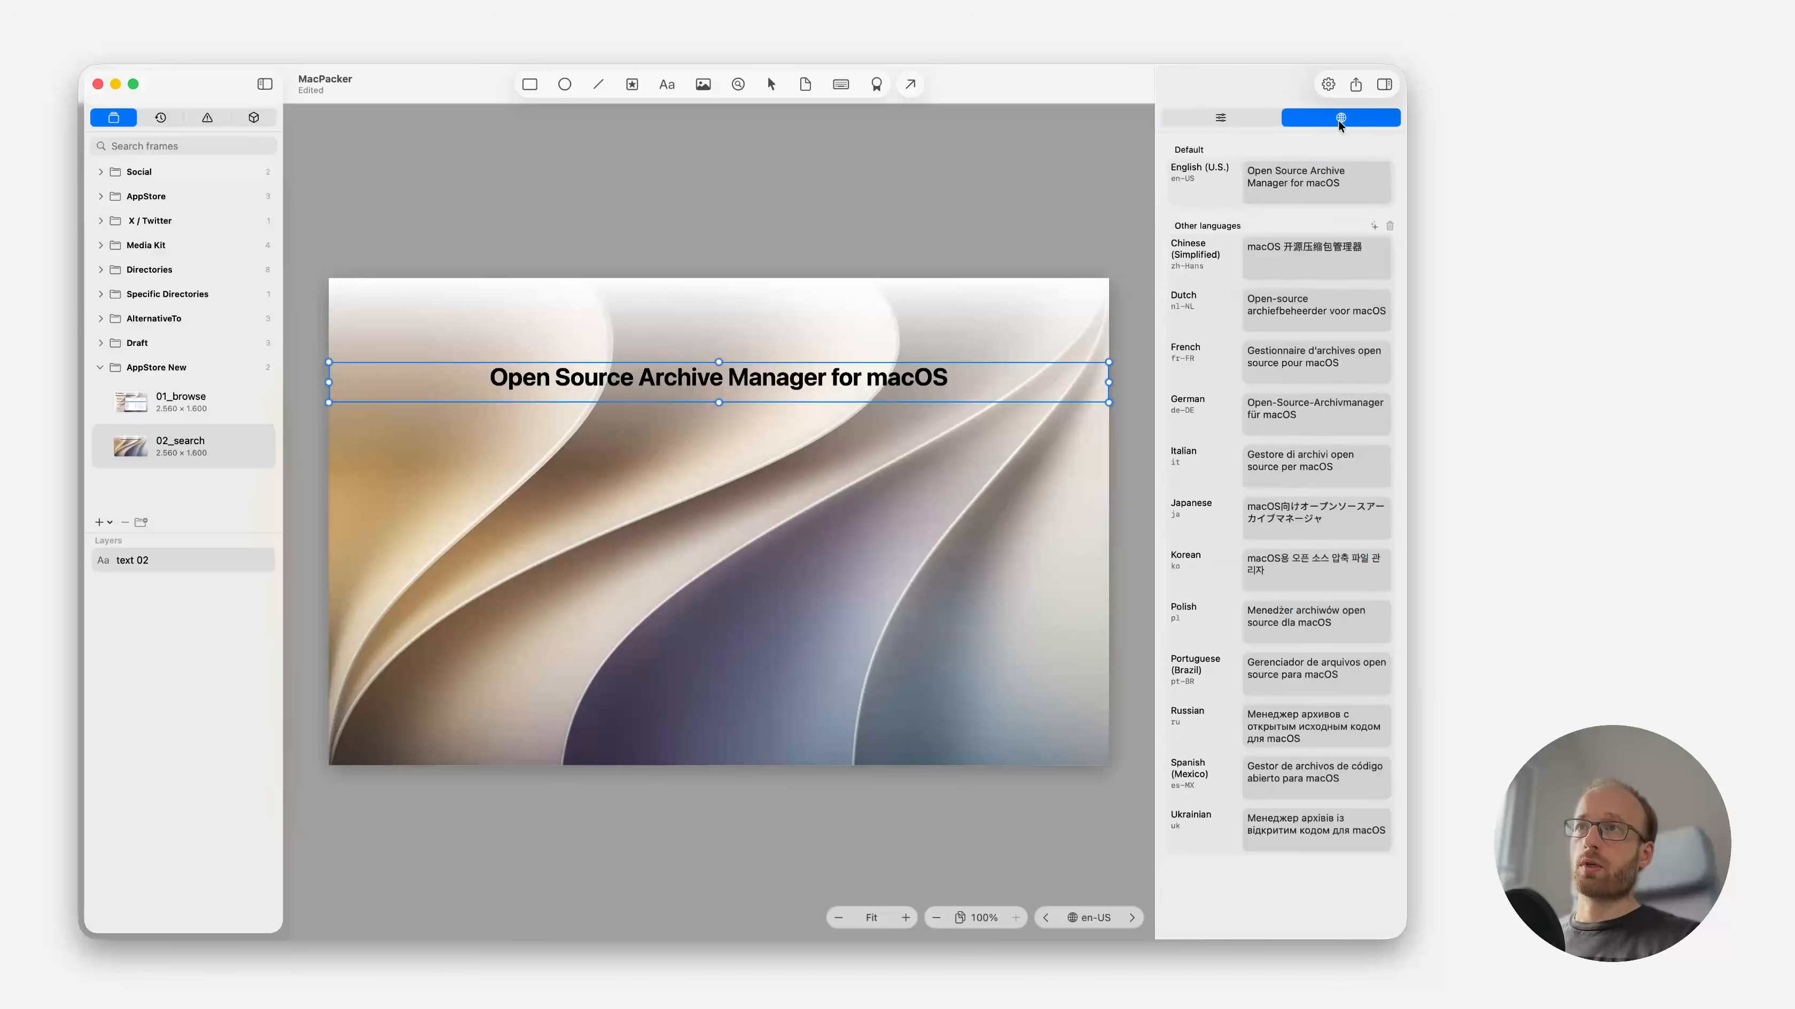
click(1313, 172)
text(Search wwi)
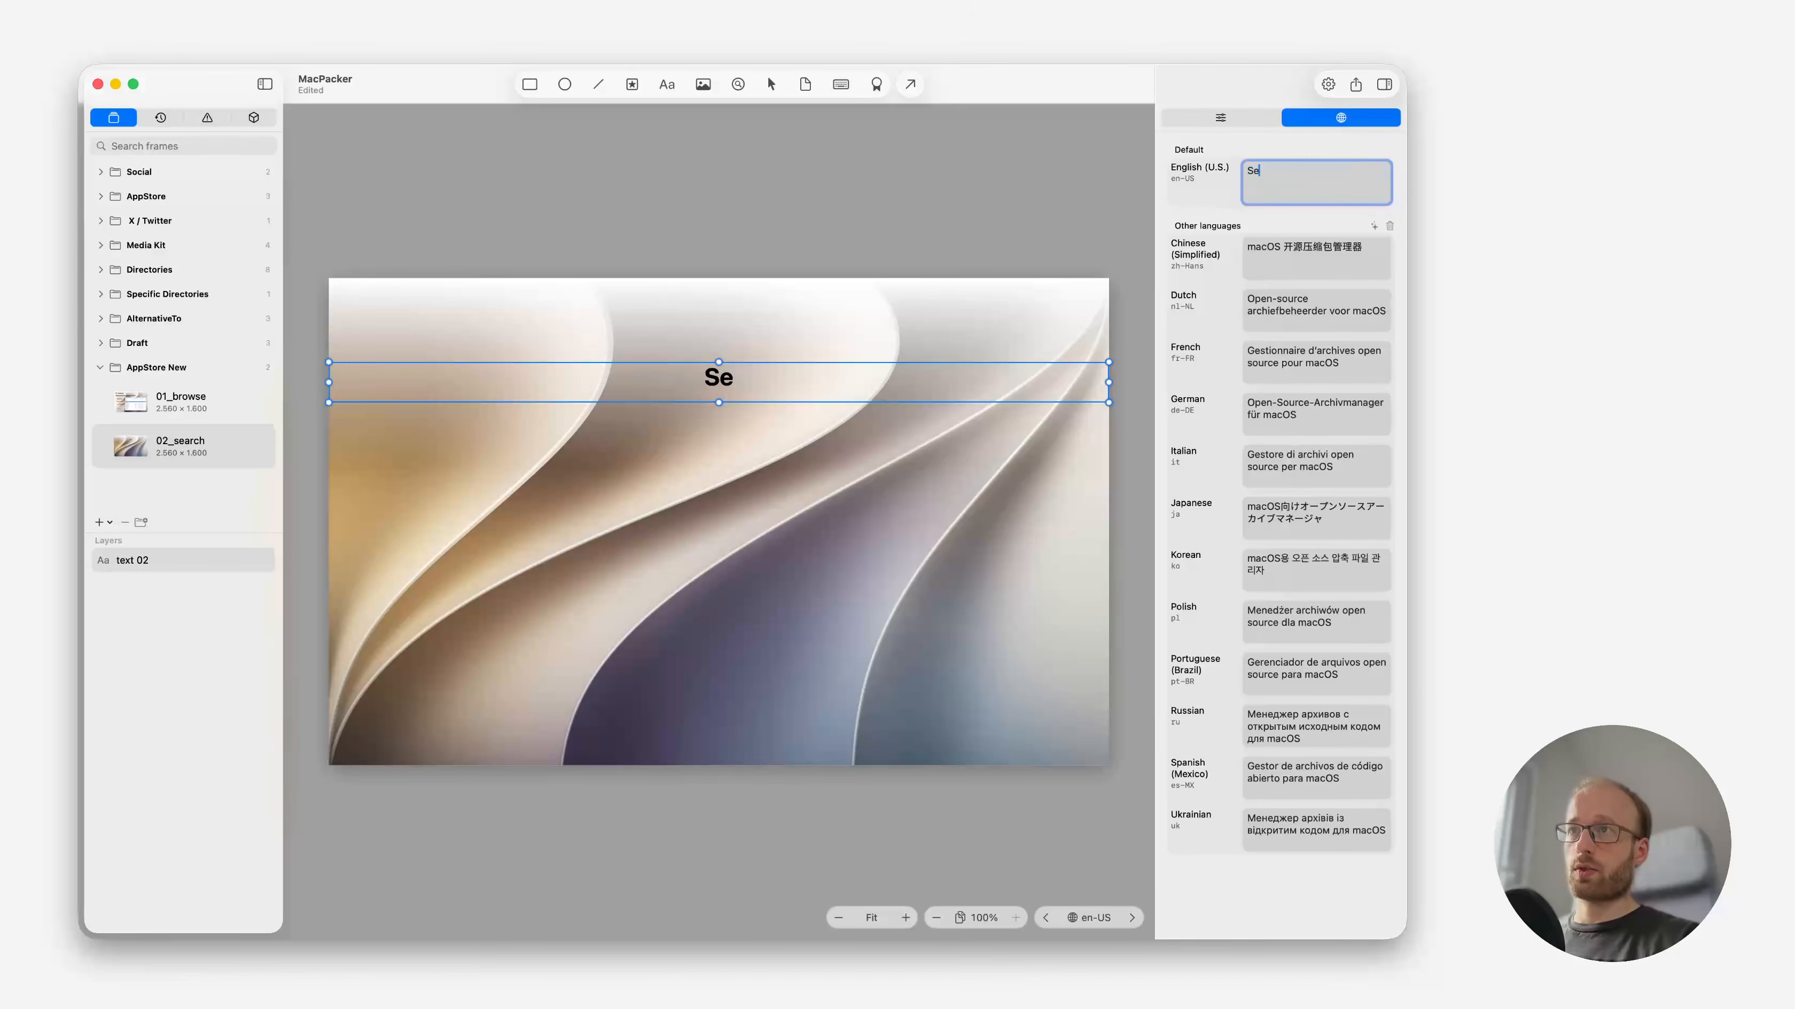
key(BackSpace)
key(BackSpace)
text(ith)
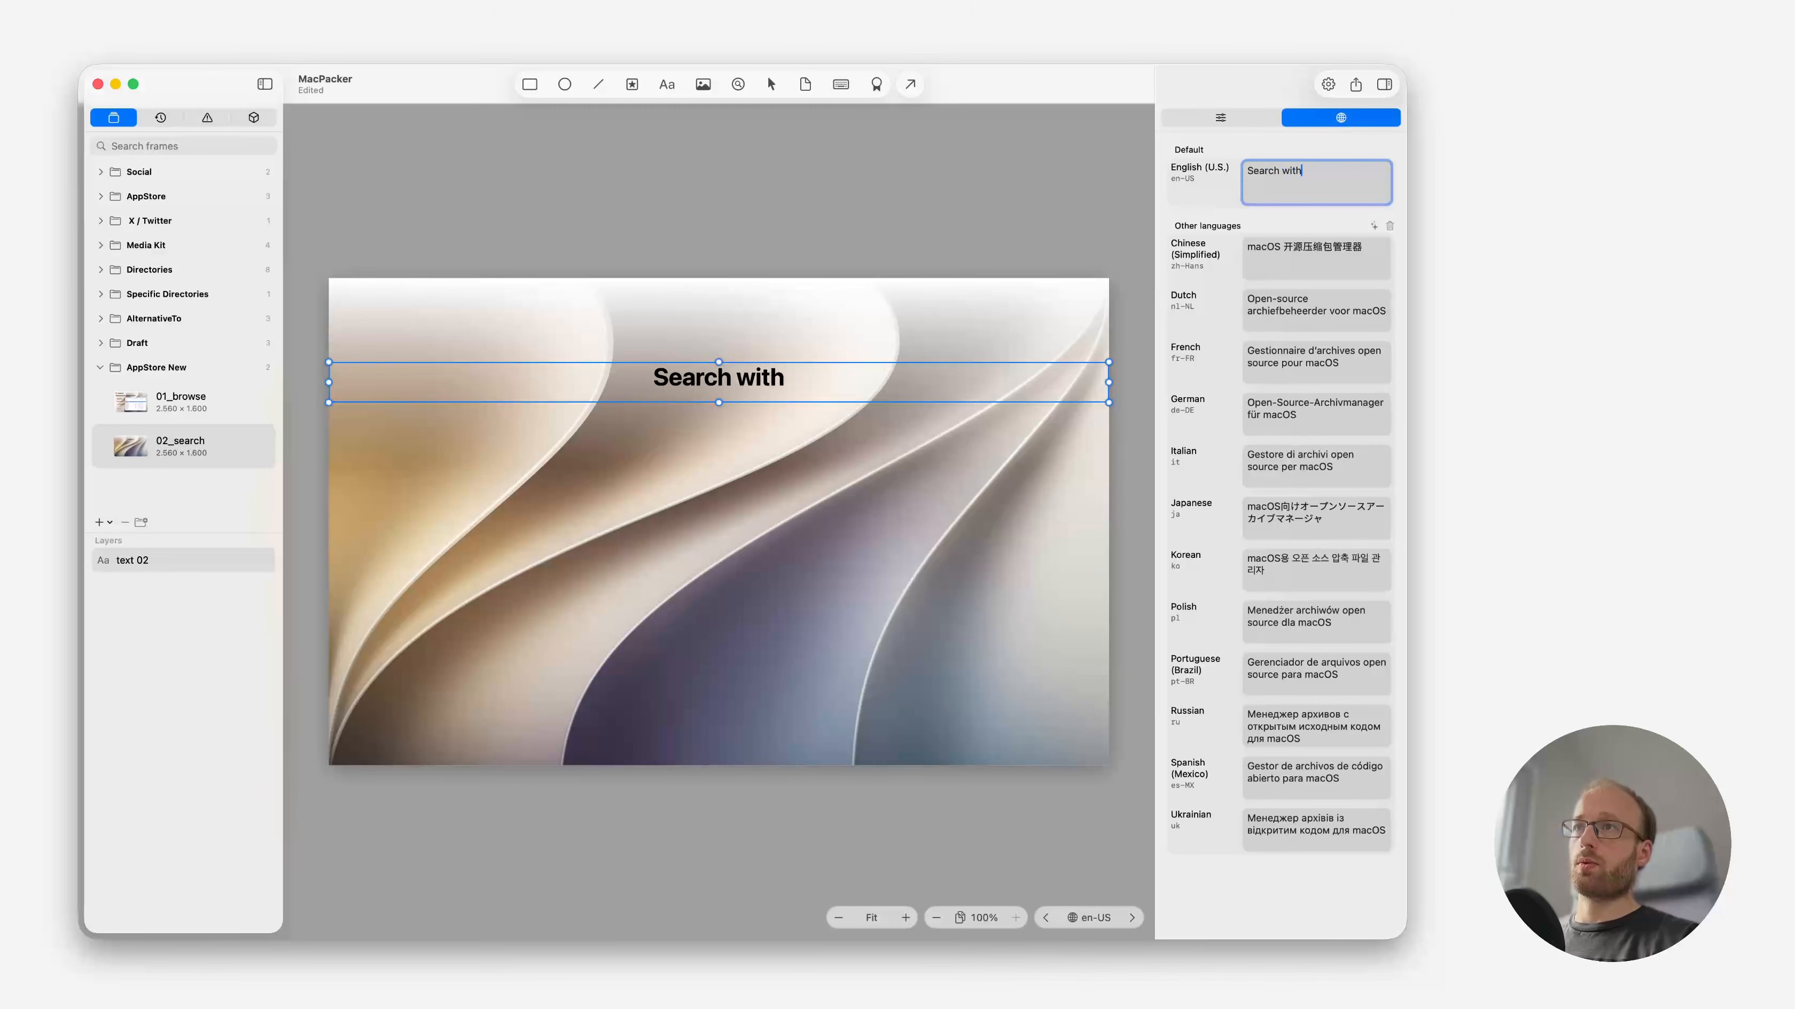
text(in Archives)
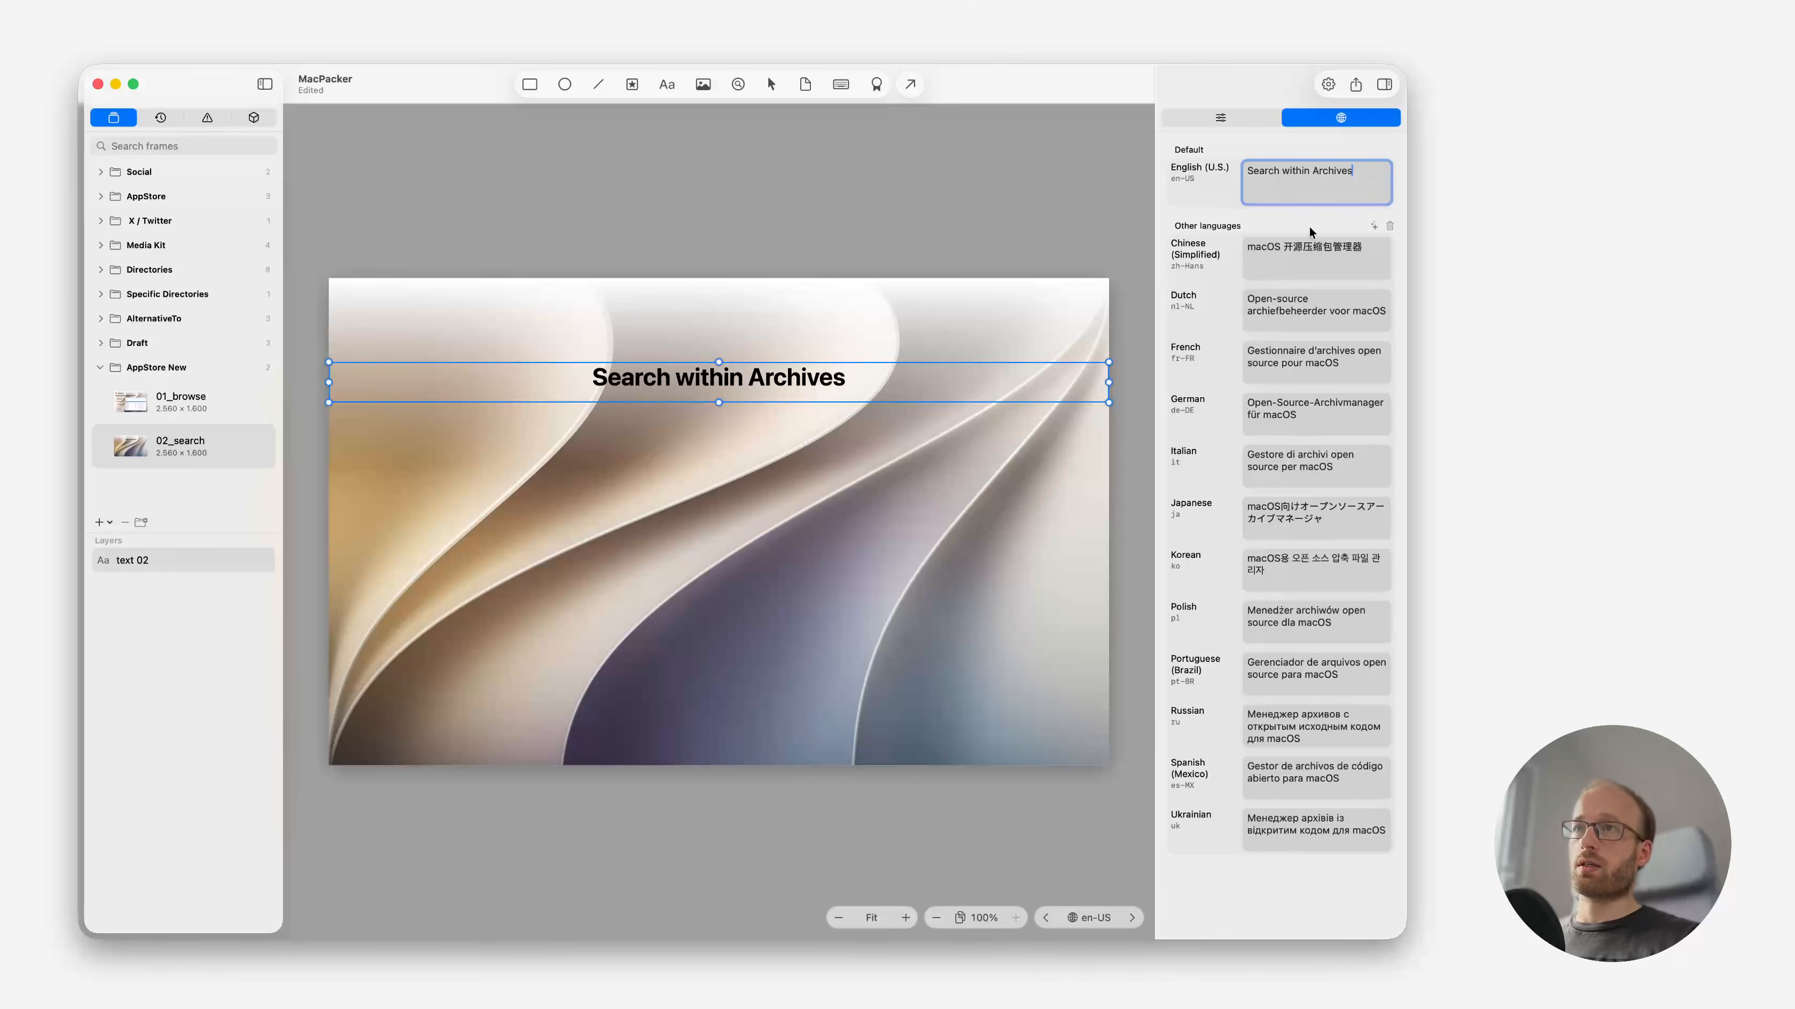
Copy the headline's translation prompt and submit it to the ChatGPT conversation in the browser.
click(1374, 226)
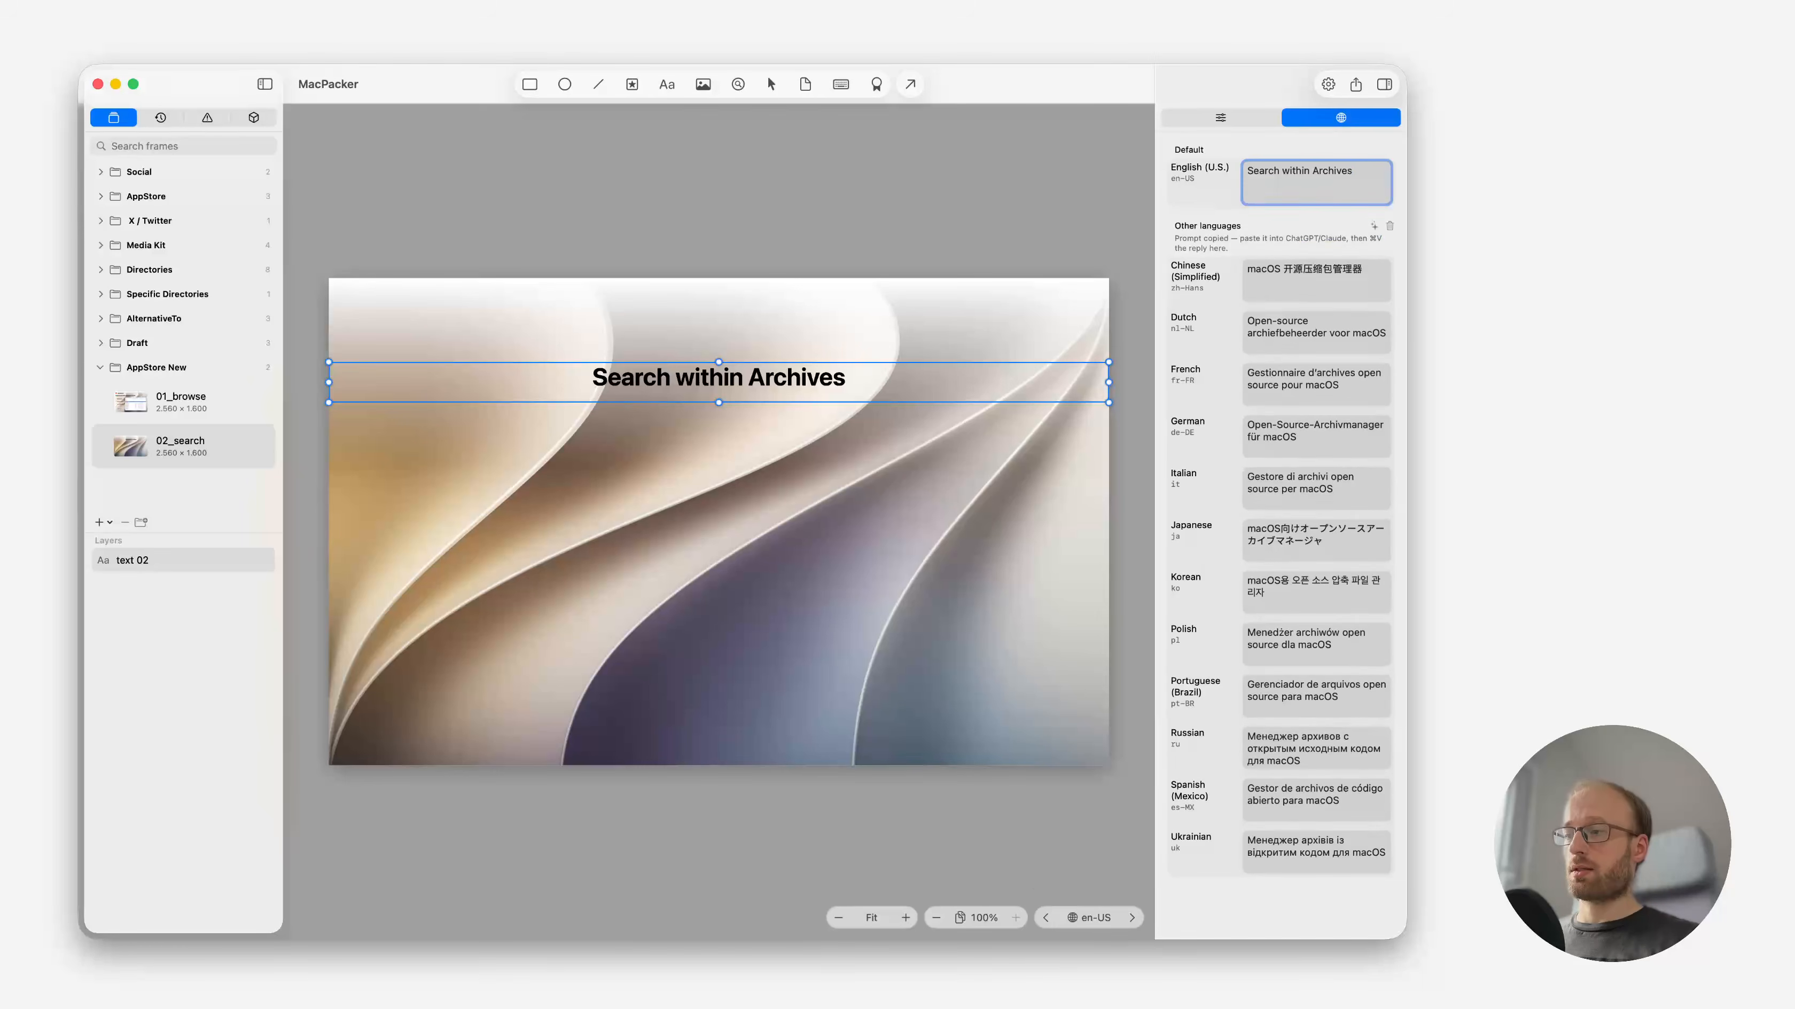
key(super+Tab)
key(super+v)
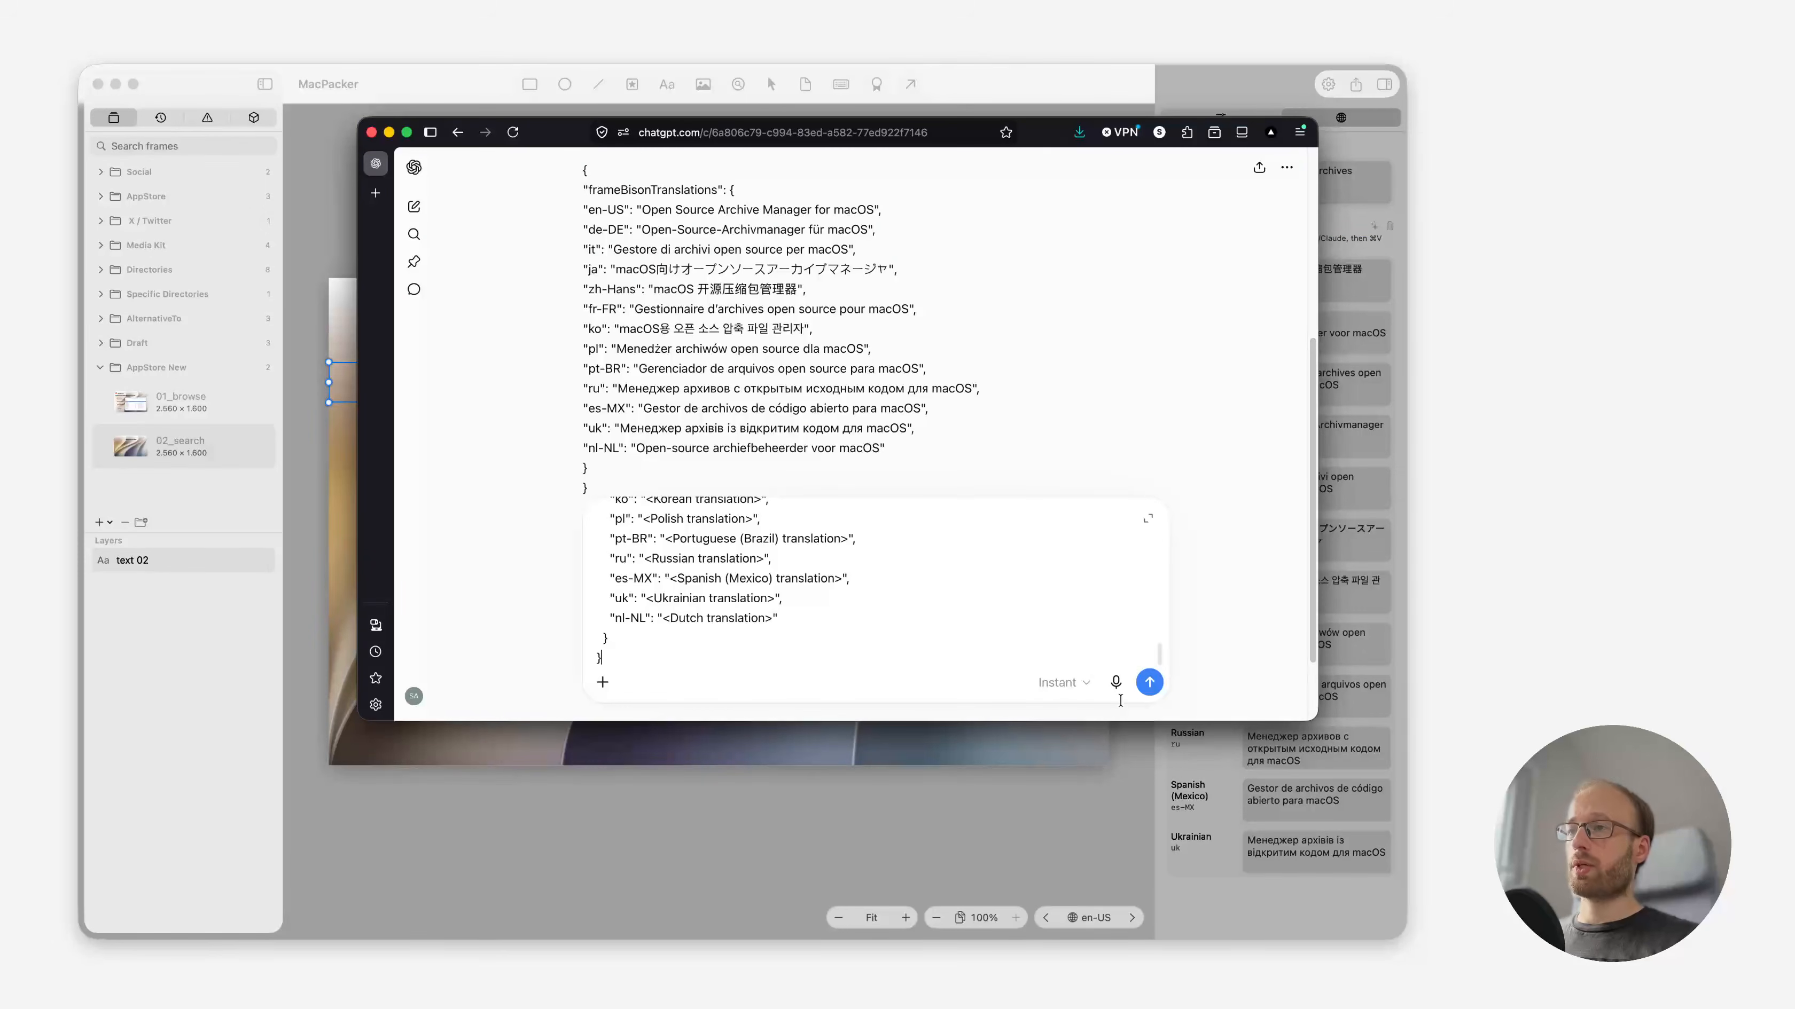
click(1149, 682)
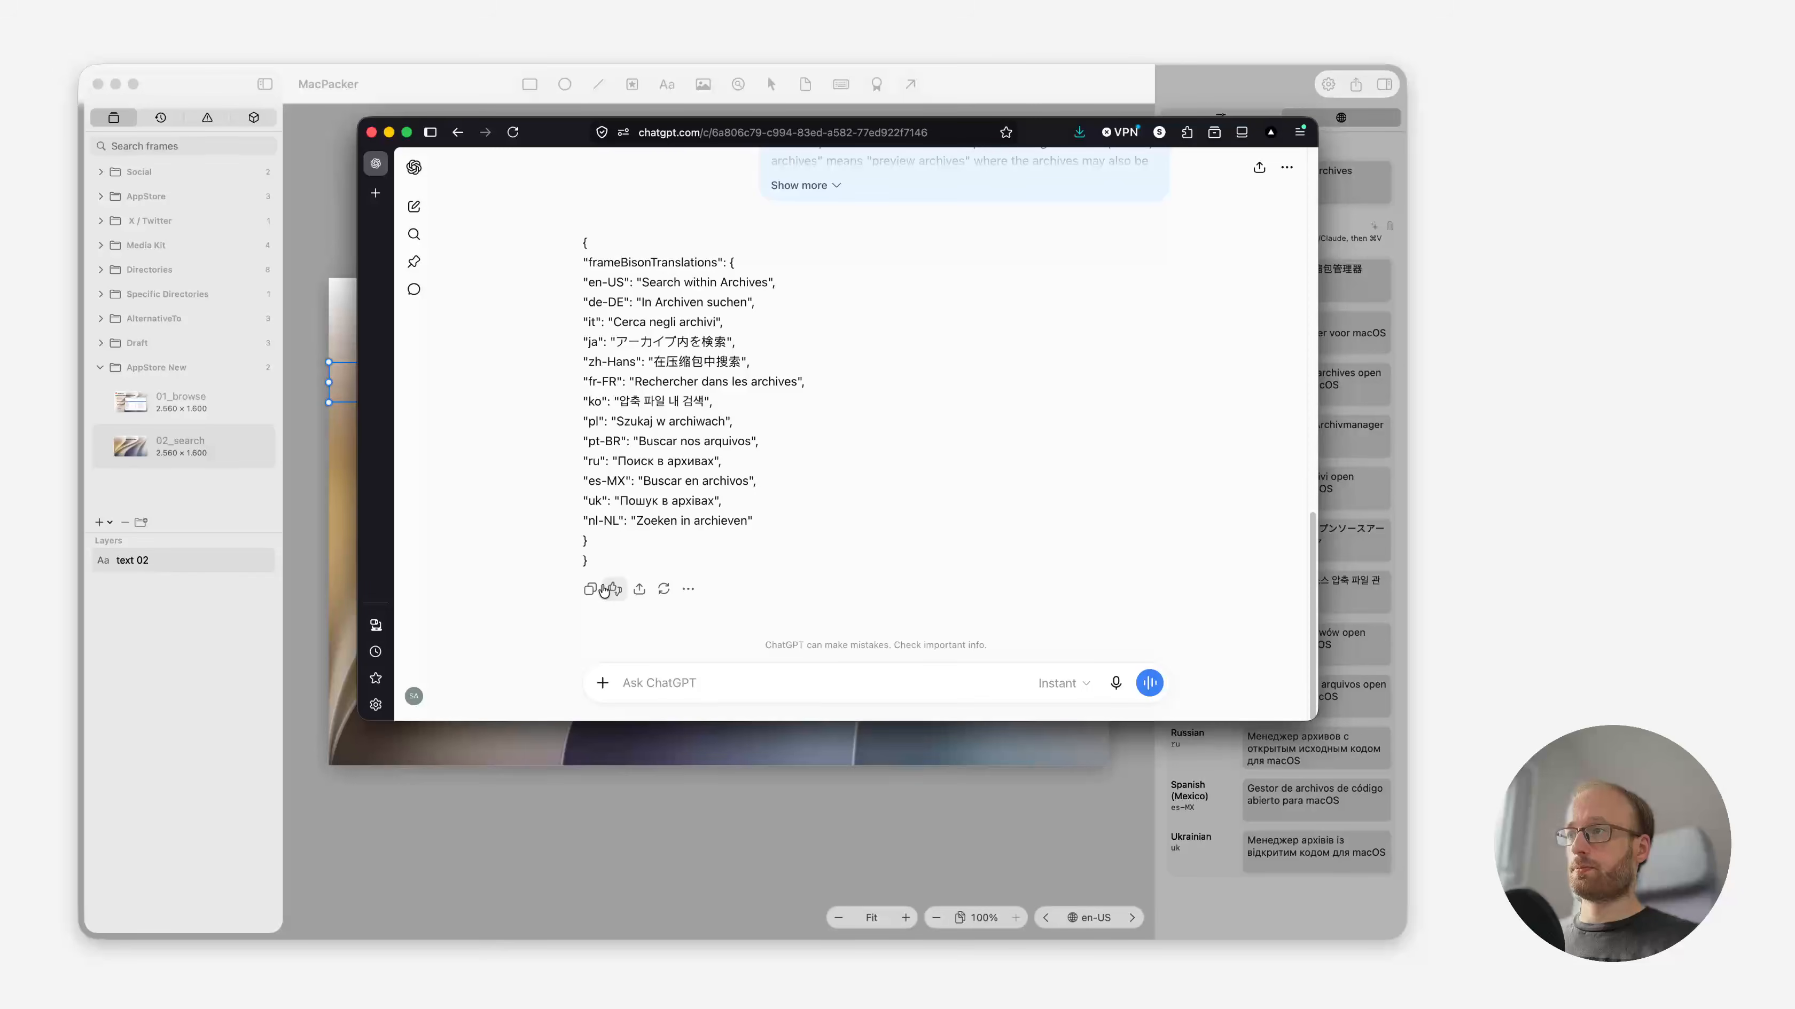
Copy ChatGPT's translation reply, paste it into the headline's other languages in the screenshot editor, and save.
click(591, 590)
click(937, 775)
click(1274, 270)
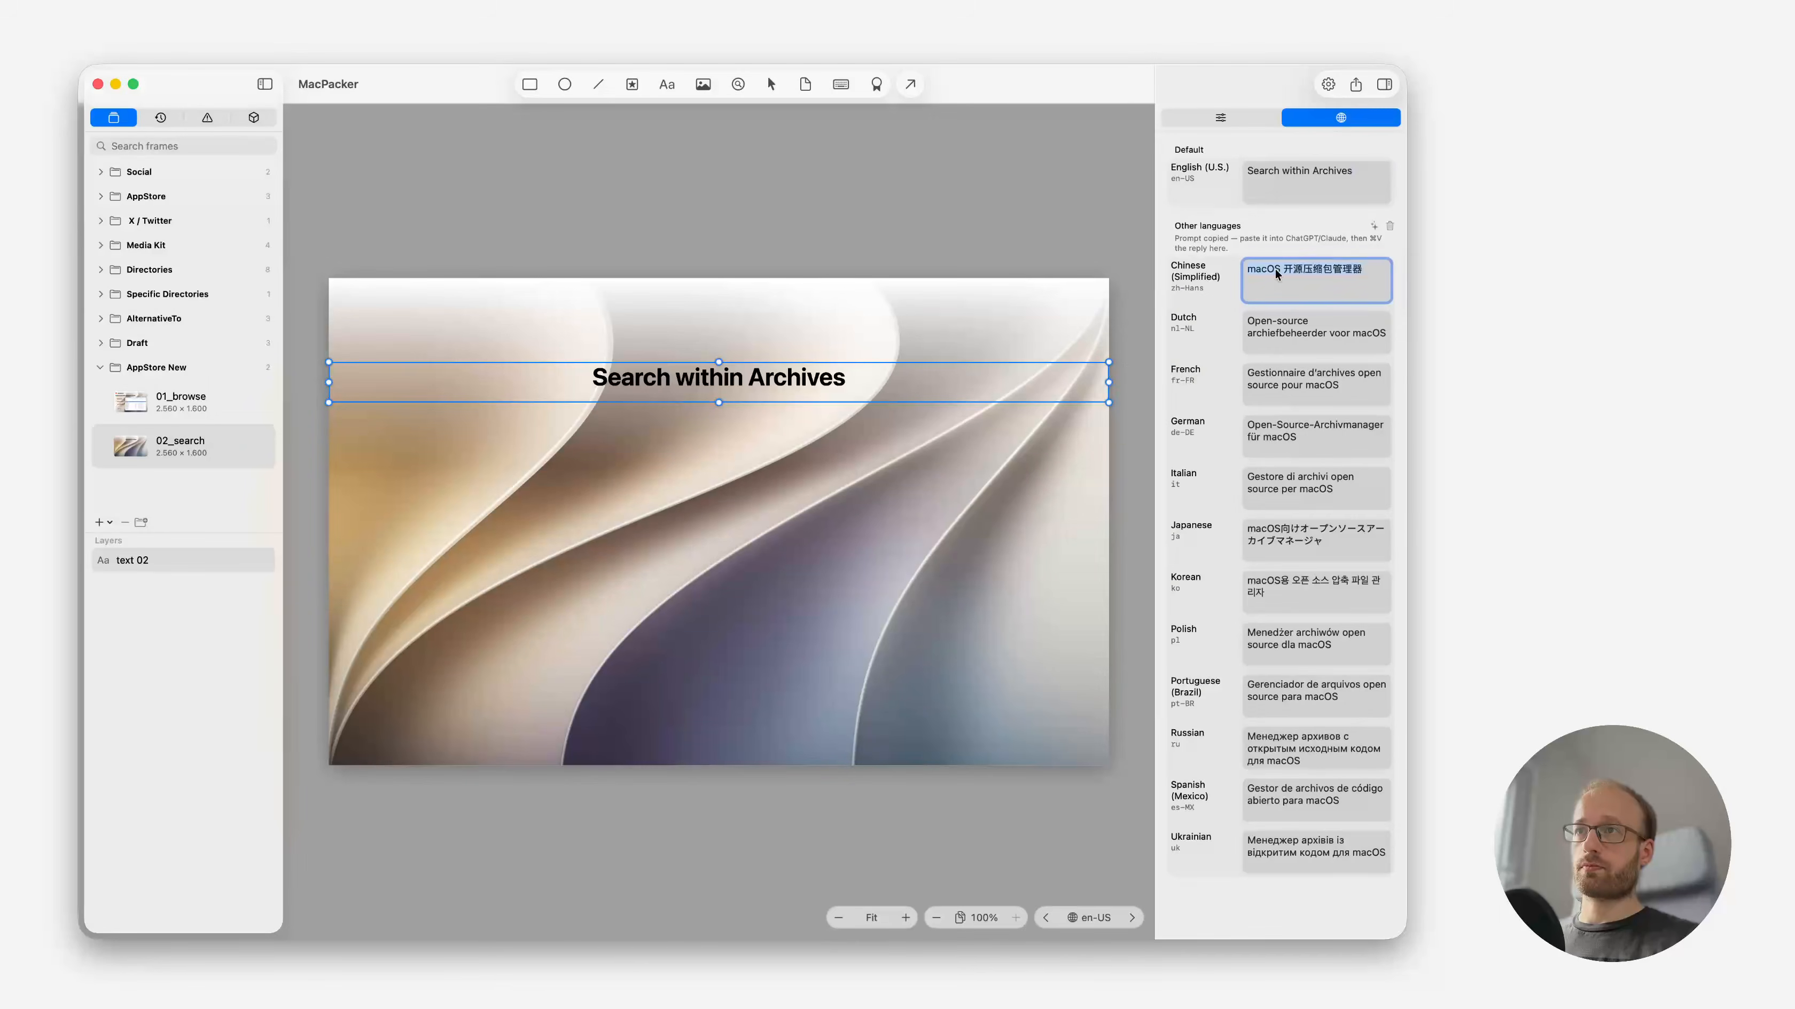
key(super+v)
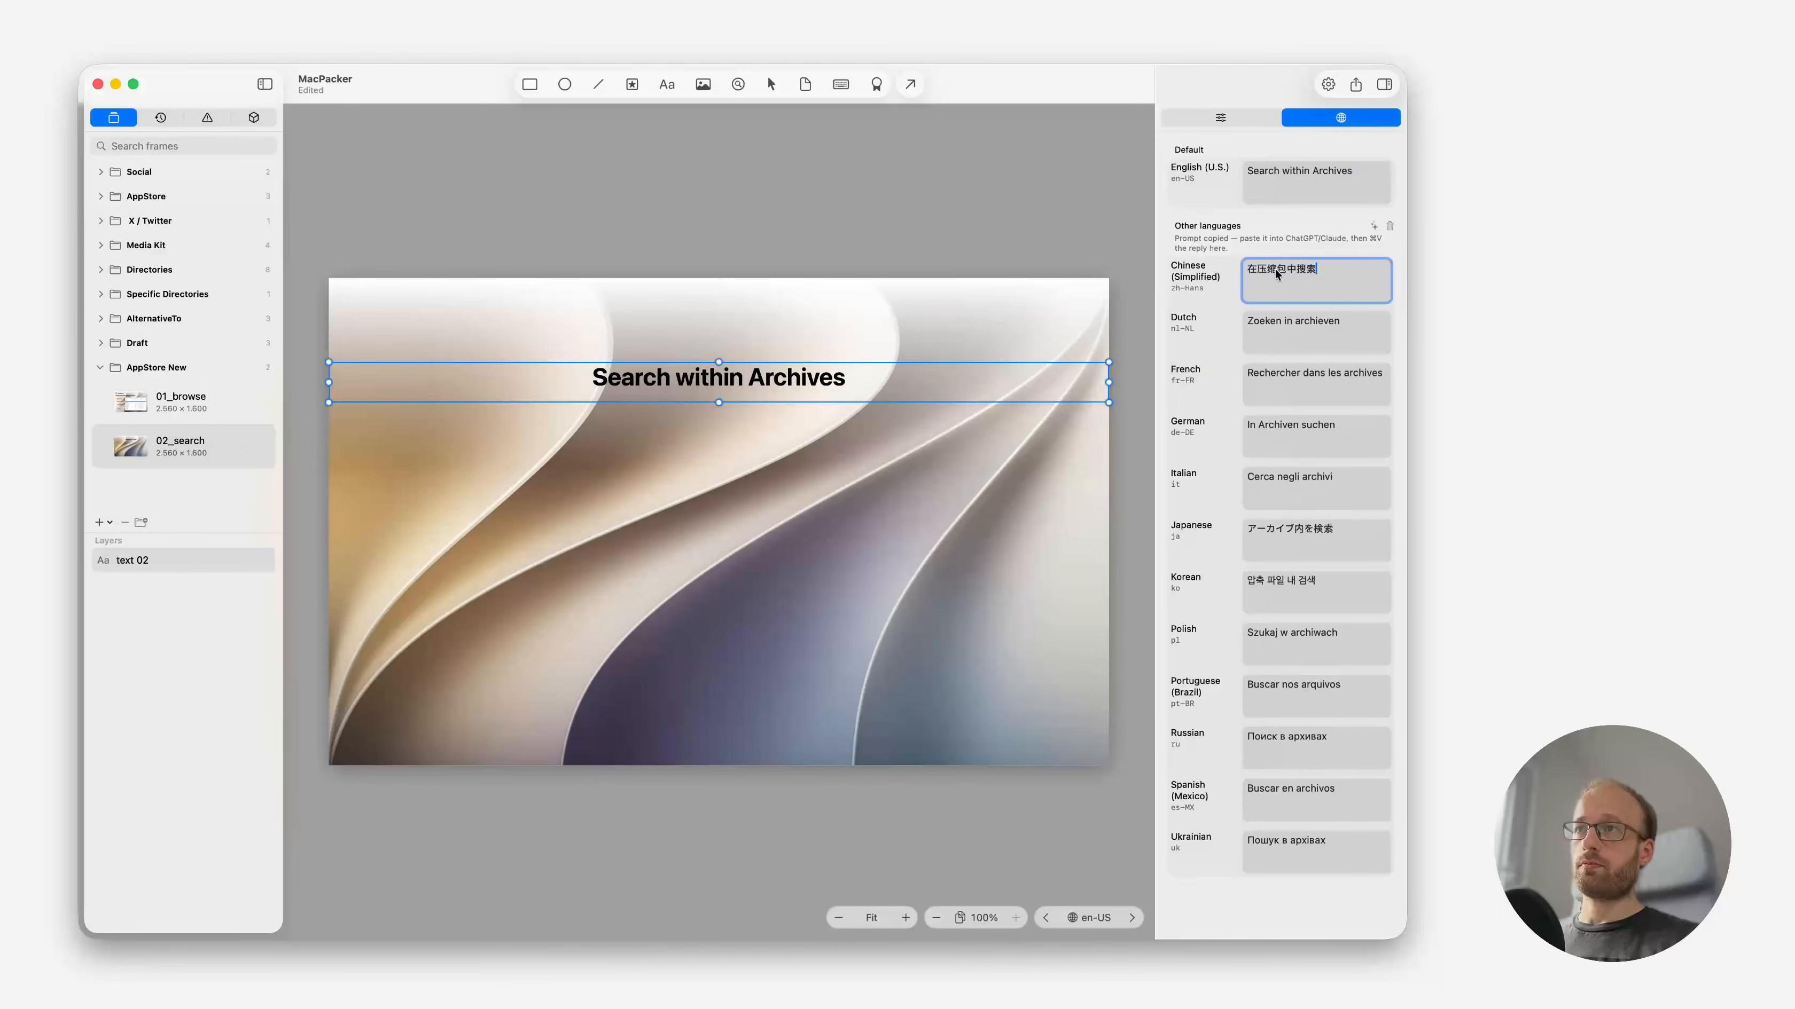
key(super+s)
click(852, 210)
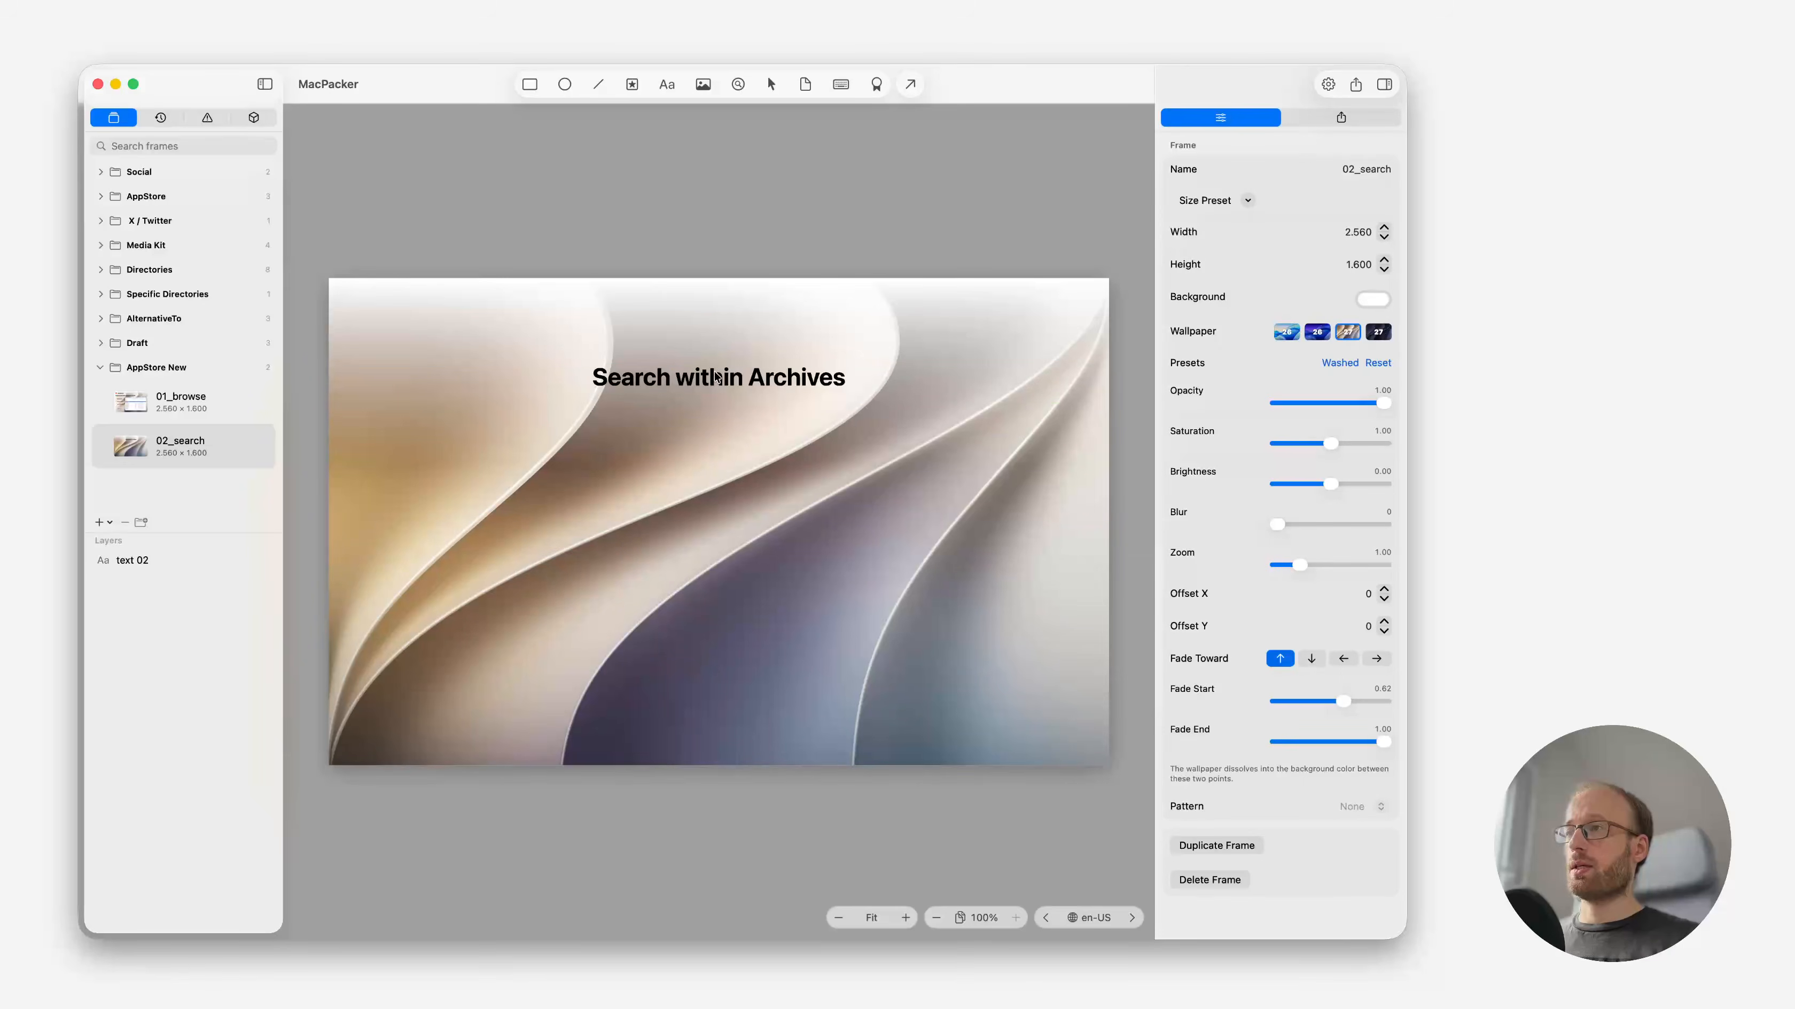
Move the "Search within Archives" headline slightly higher in the 02_search frame and save.
drag(715, 377, 715, 356)
click(700, 338)
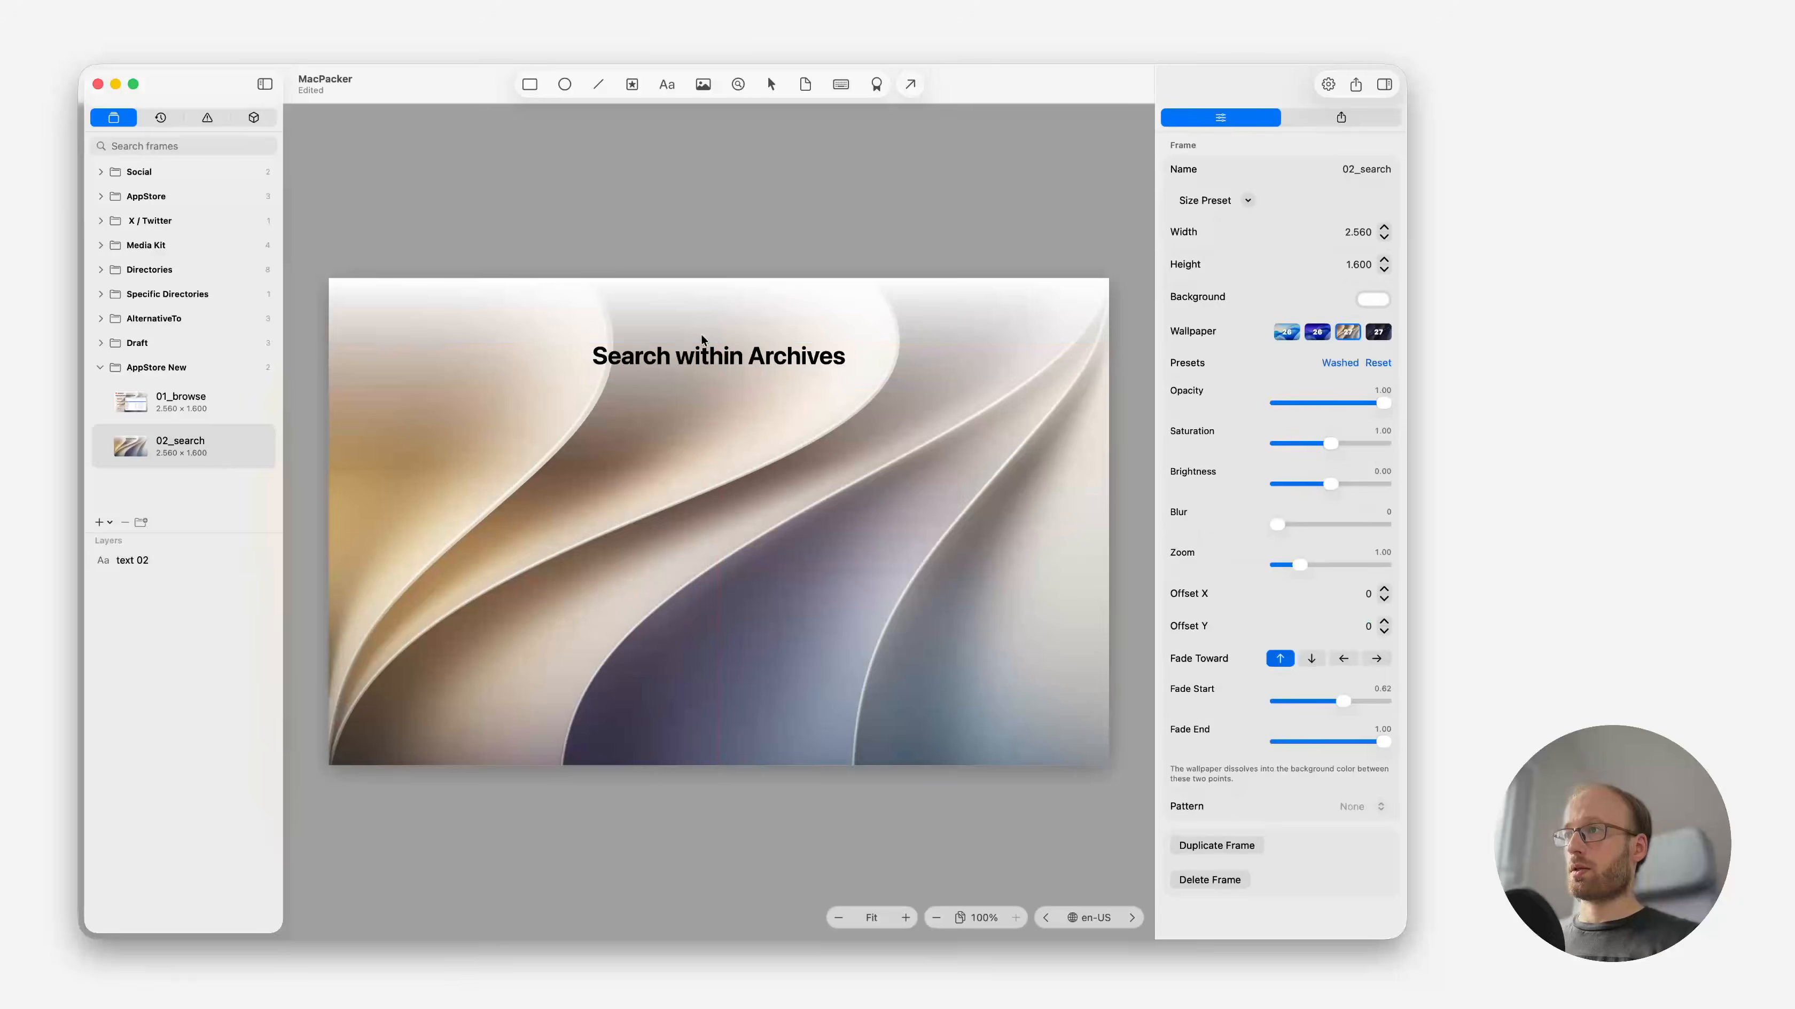
key(super+s)
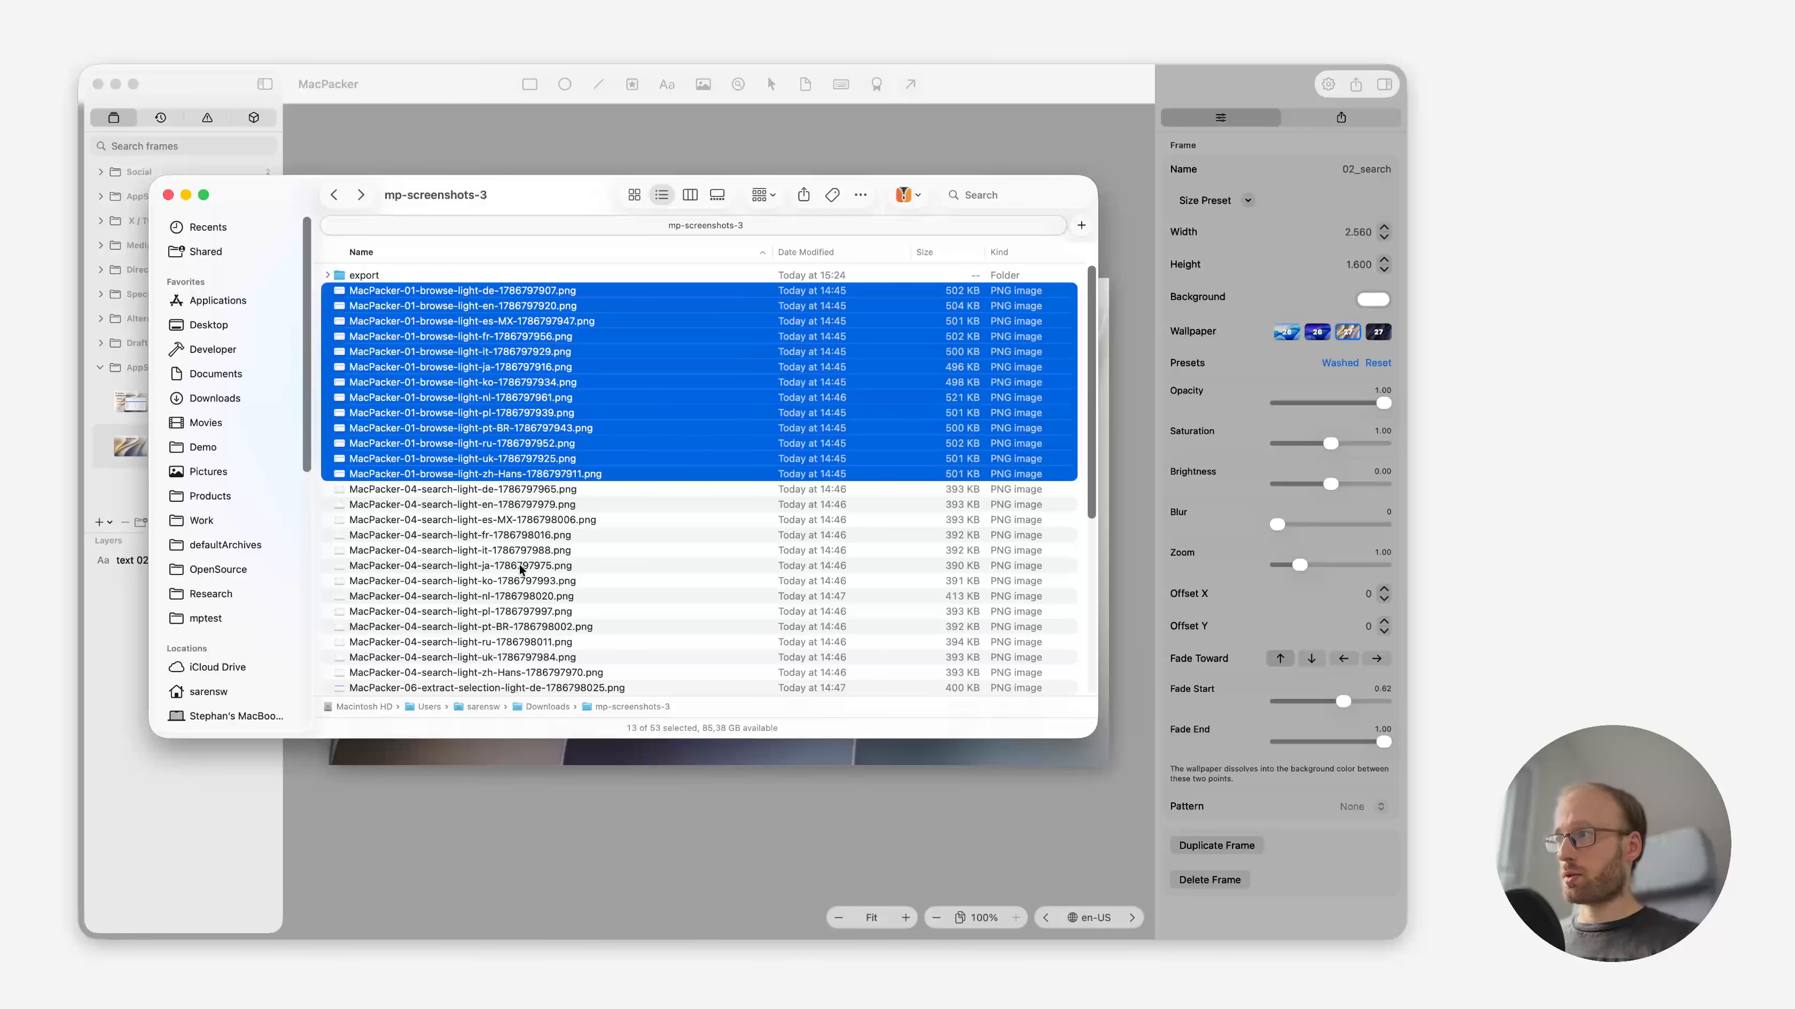
Add MacPacker-04-search-light-en-1786797979.png from the mp-screenshots-3 folder to 02_search and position it below the headline at X 368, Y 376.
drag(573, 204, 540, 101)
click(484, 461)
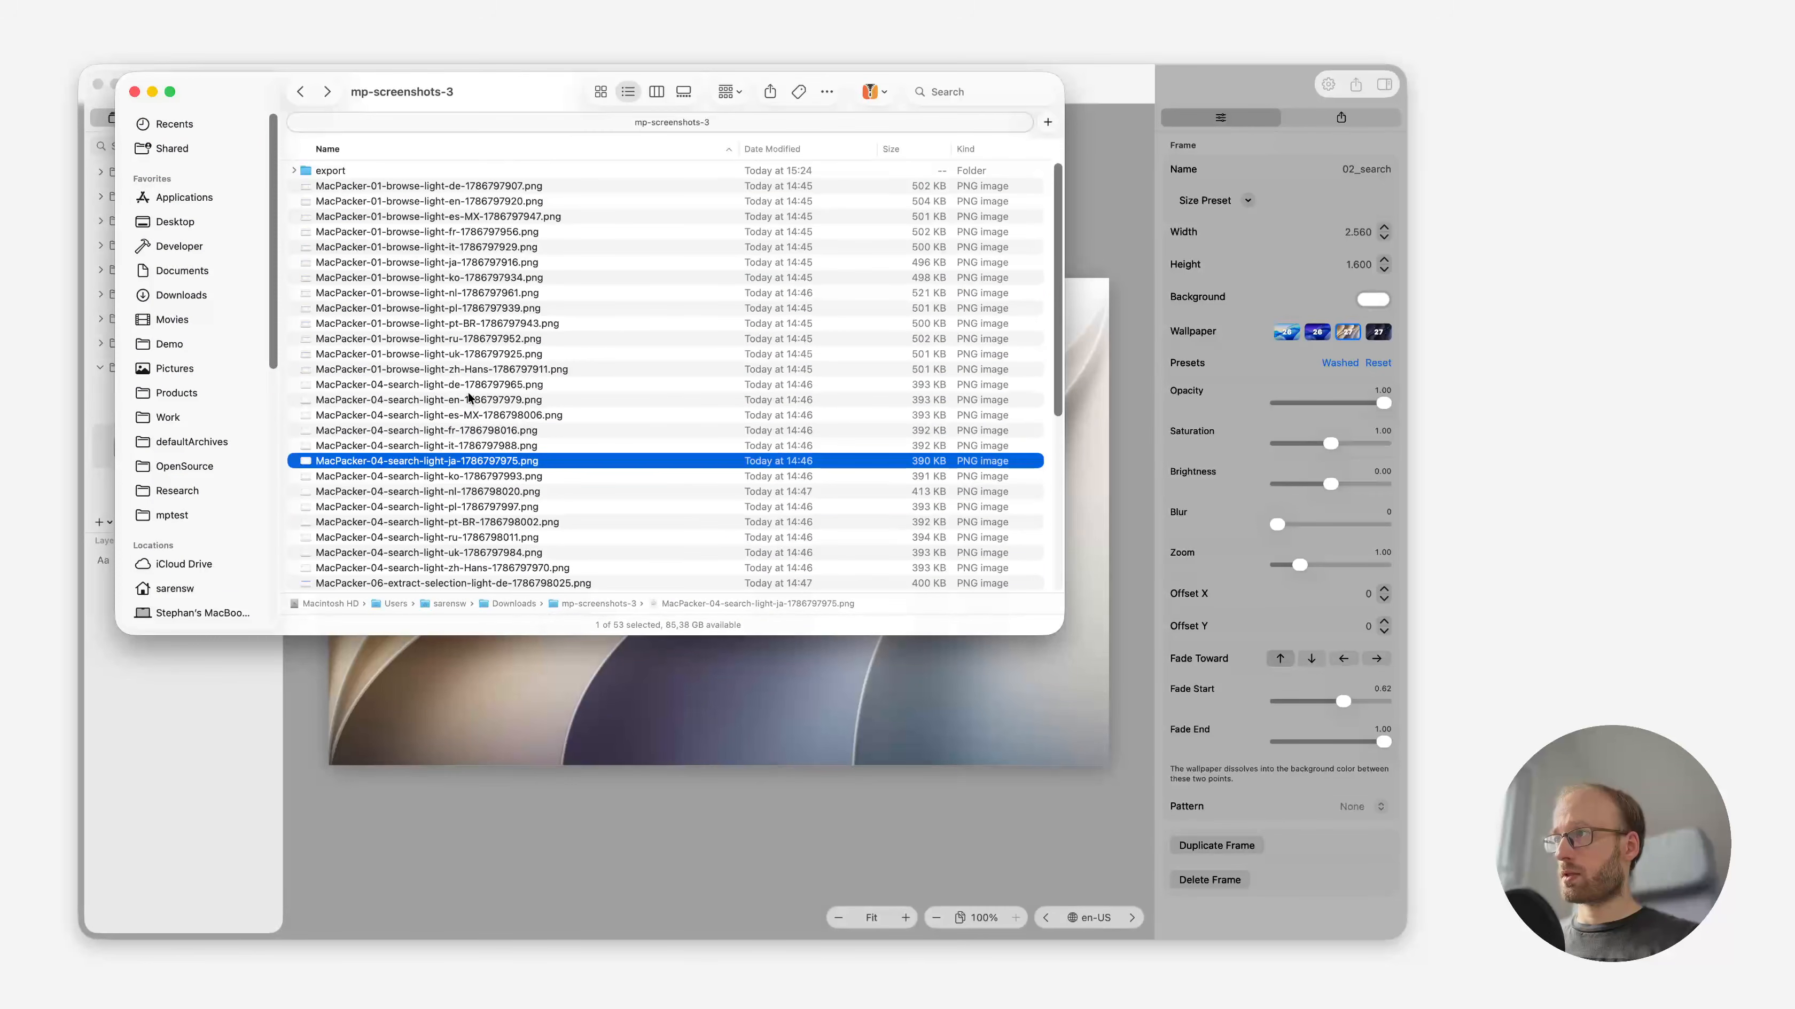
drag(463, 399, 740, 704)
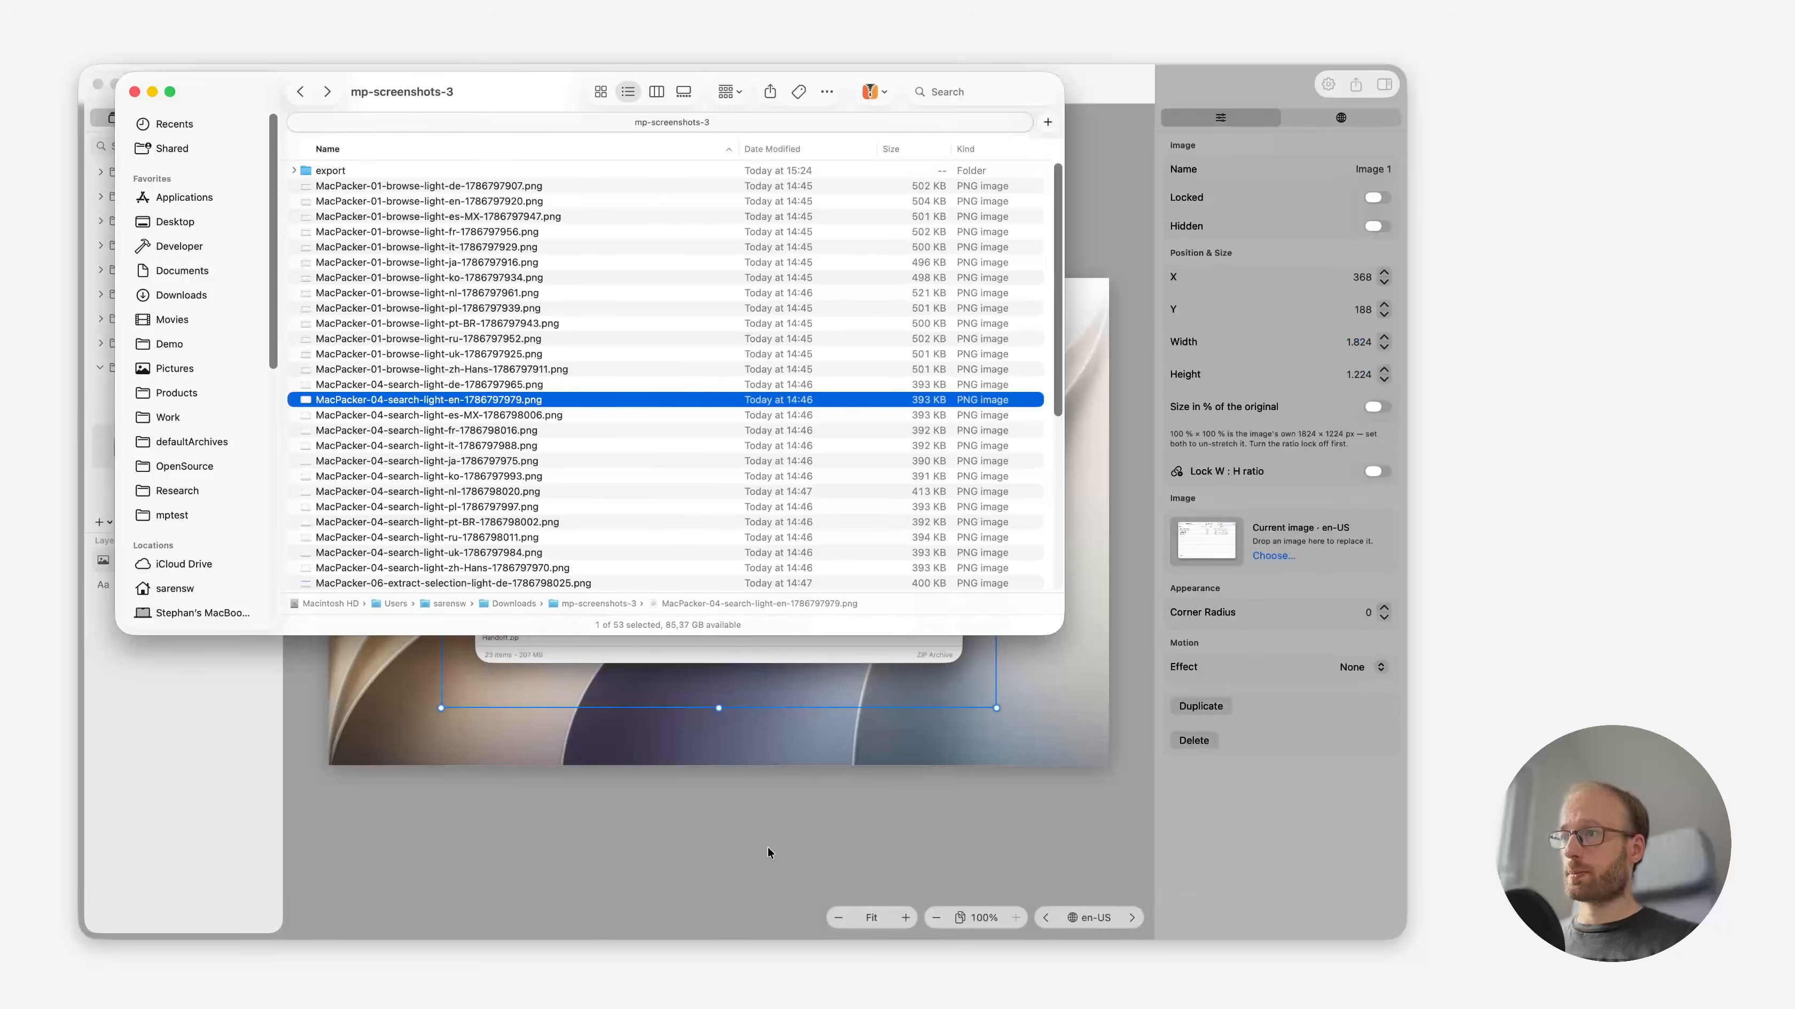
click(769, 854)
drag(795, 567, 797, 612)
click(717, 850)
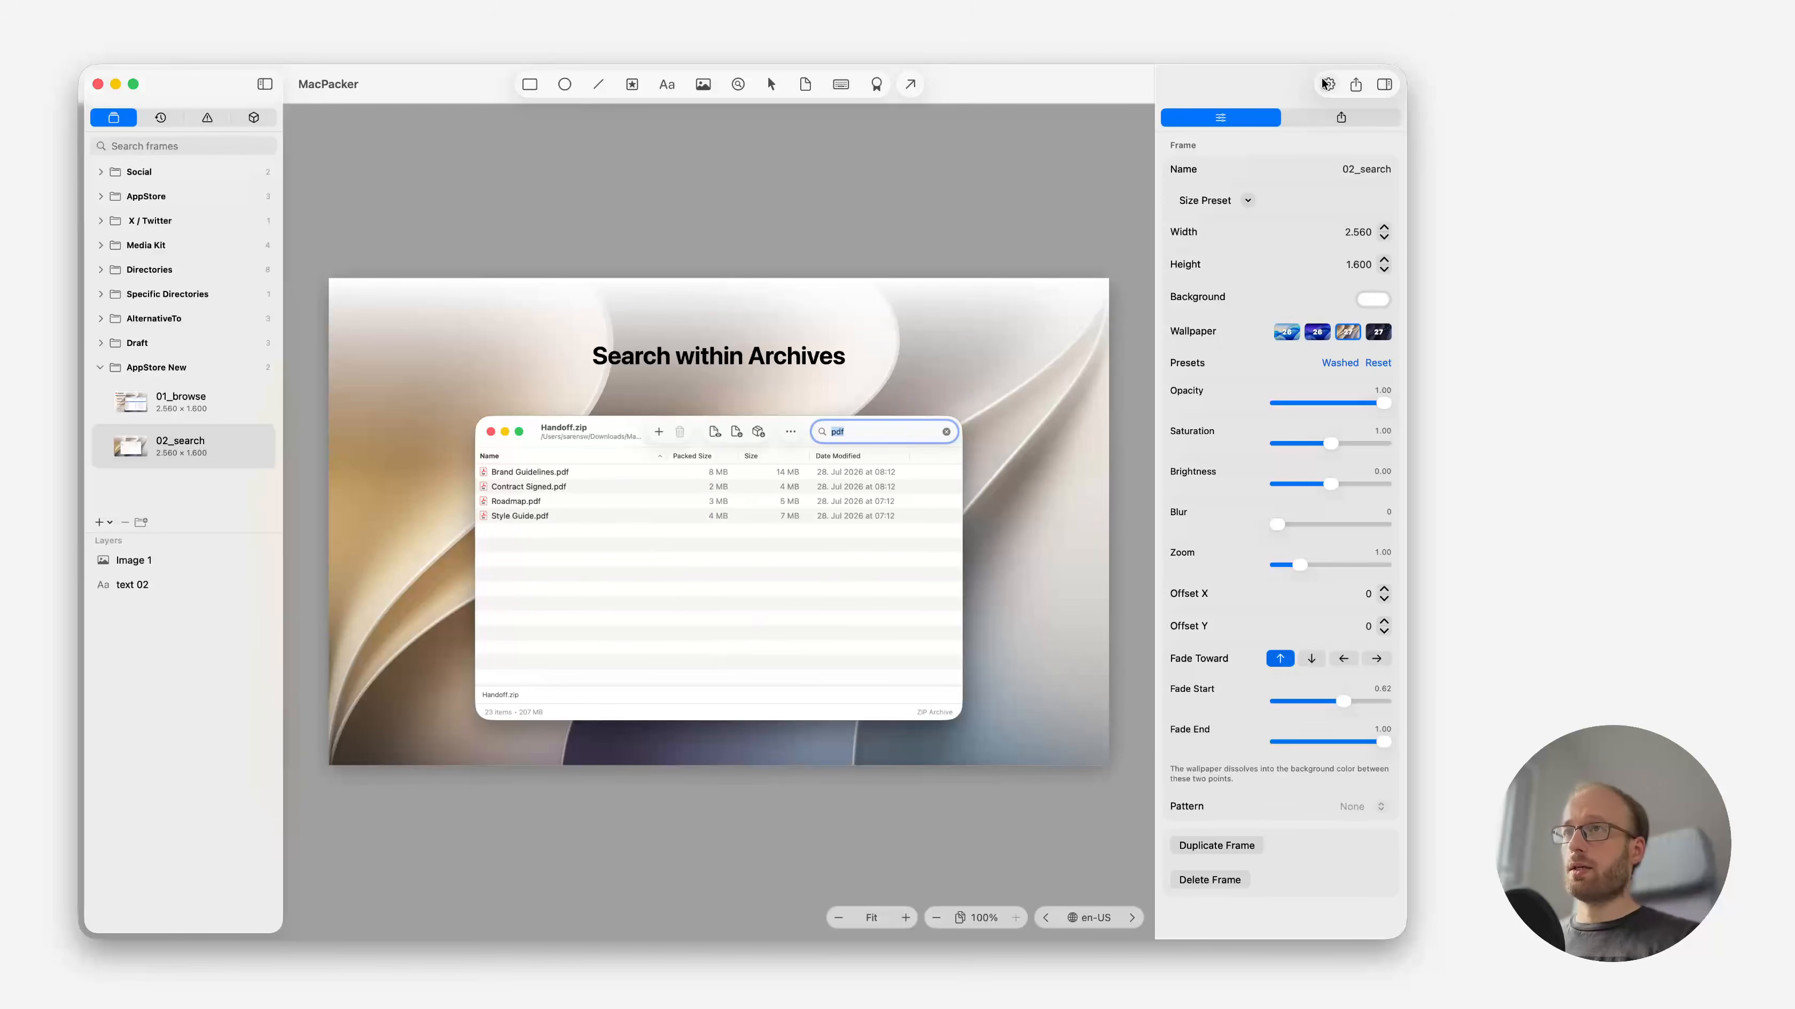
Fill all languages of the 02_search image with the 13 MacPacker-04-search-light screenshots from the mp-screenshots-3 folder.
click(1346, 121)
click(797, 529)
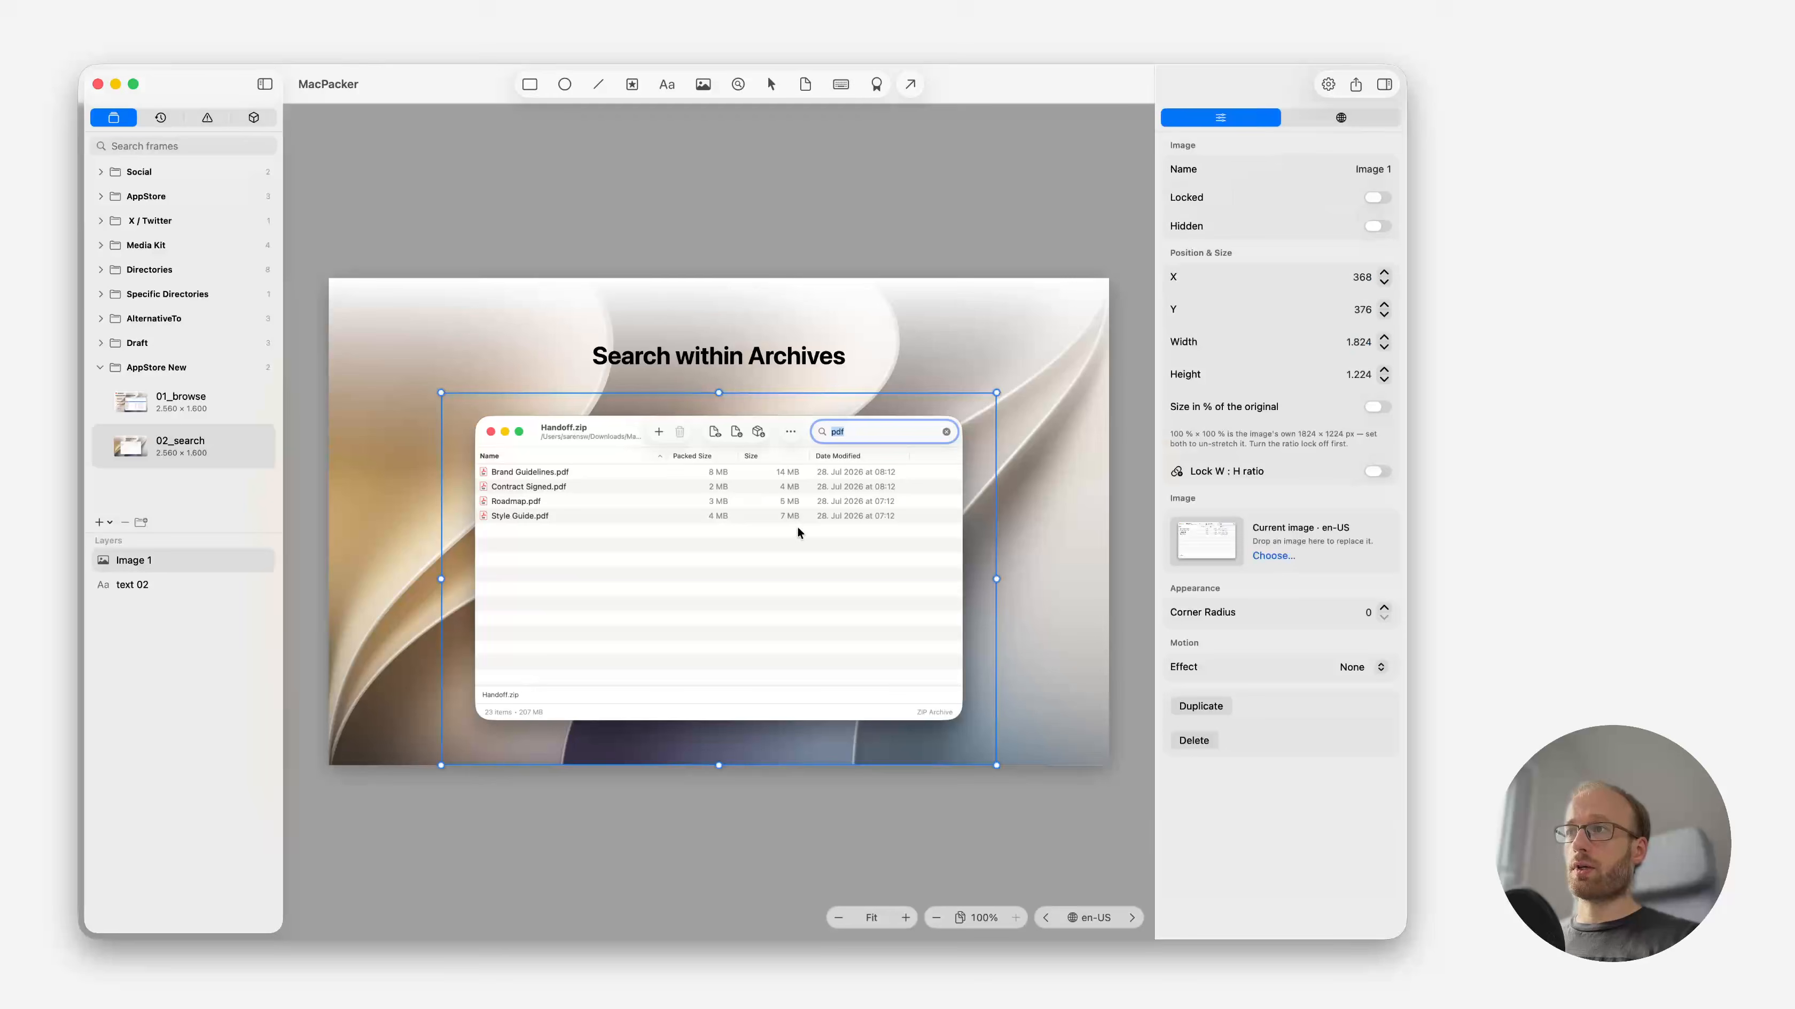
click(1328, 116)
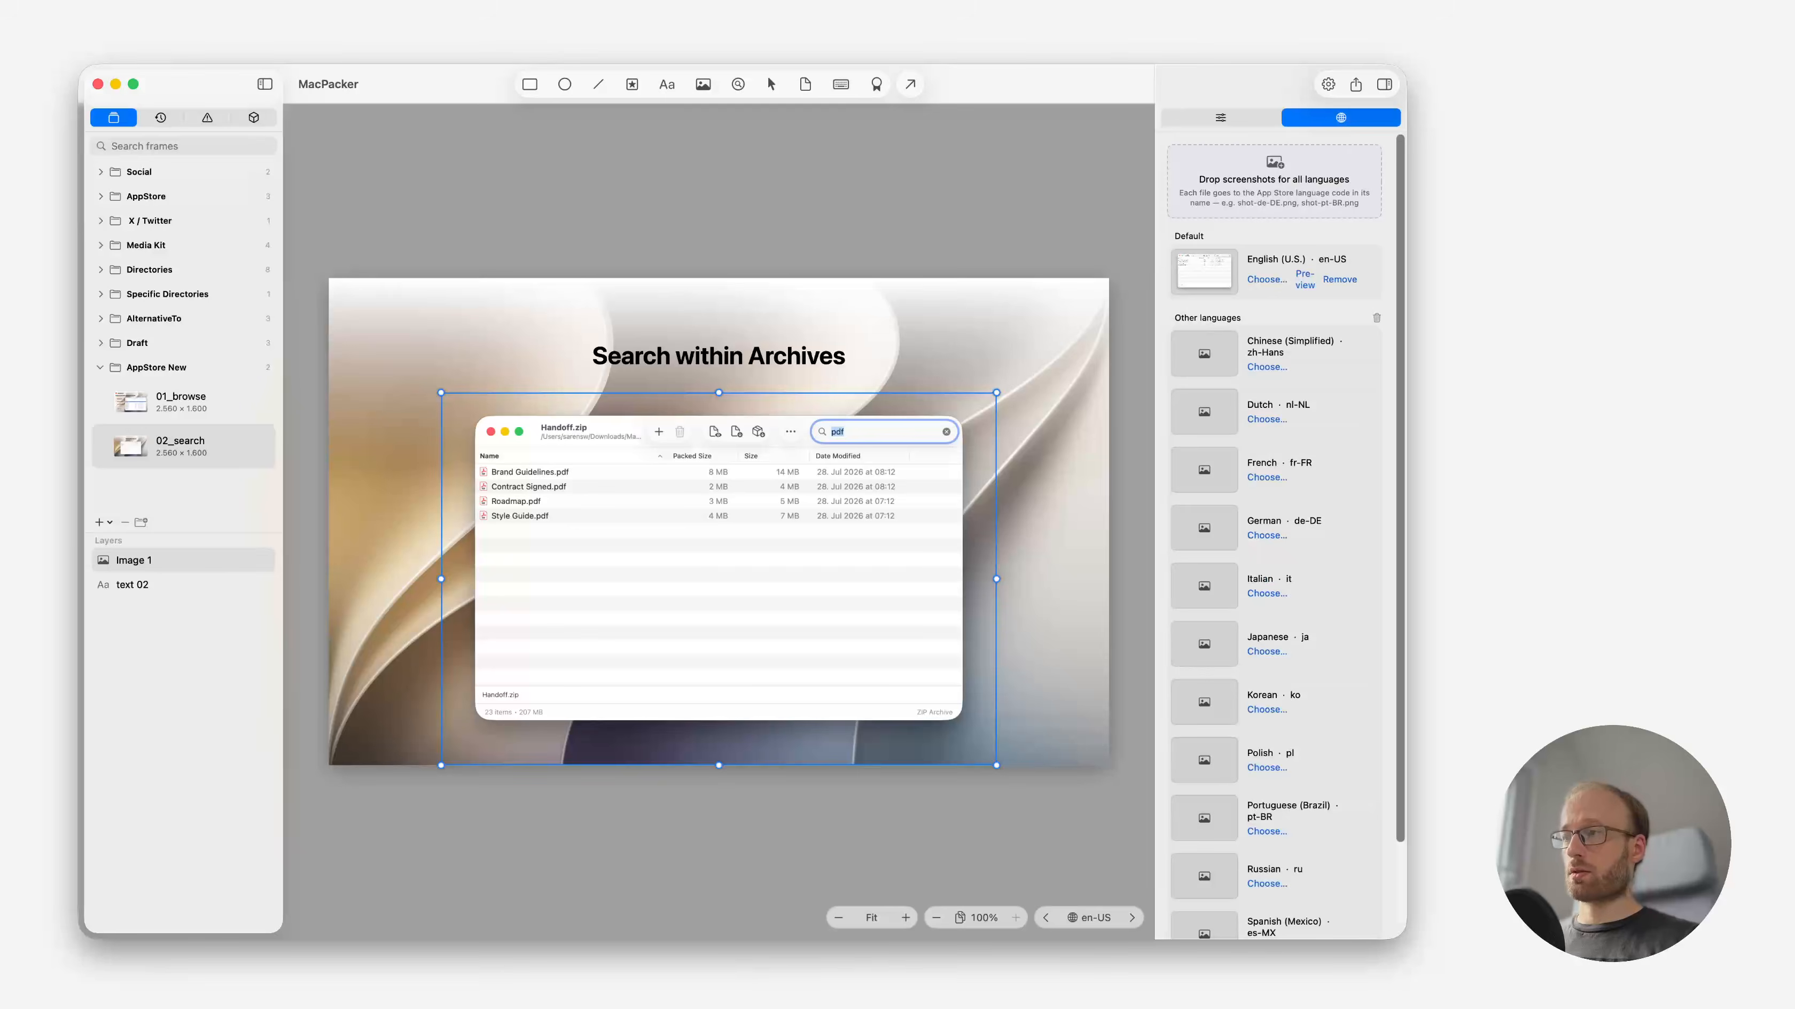
key(super+Tab)
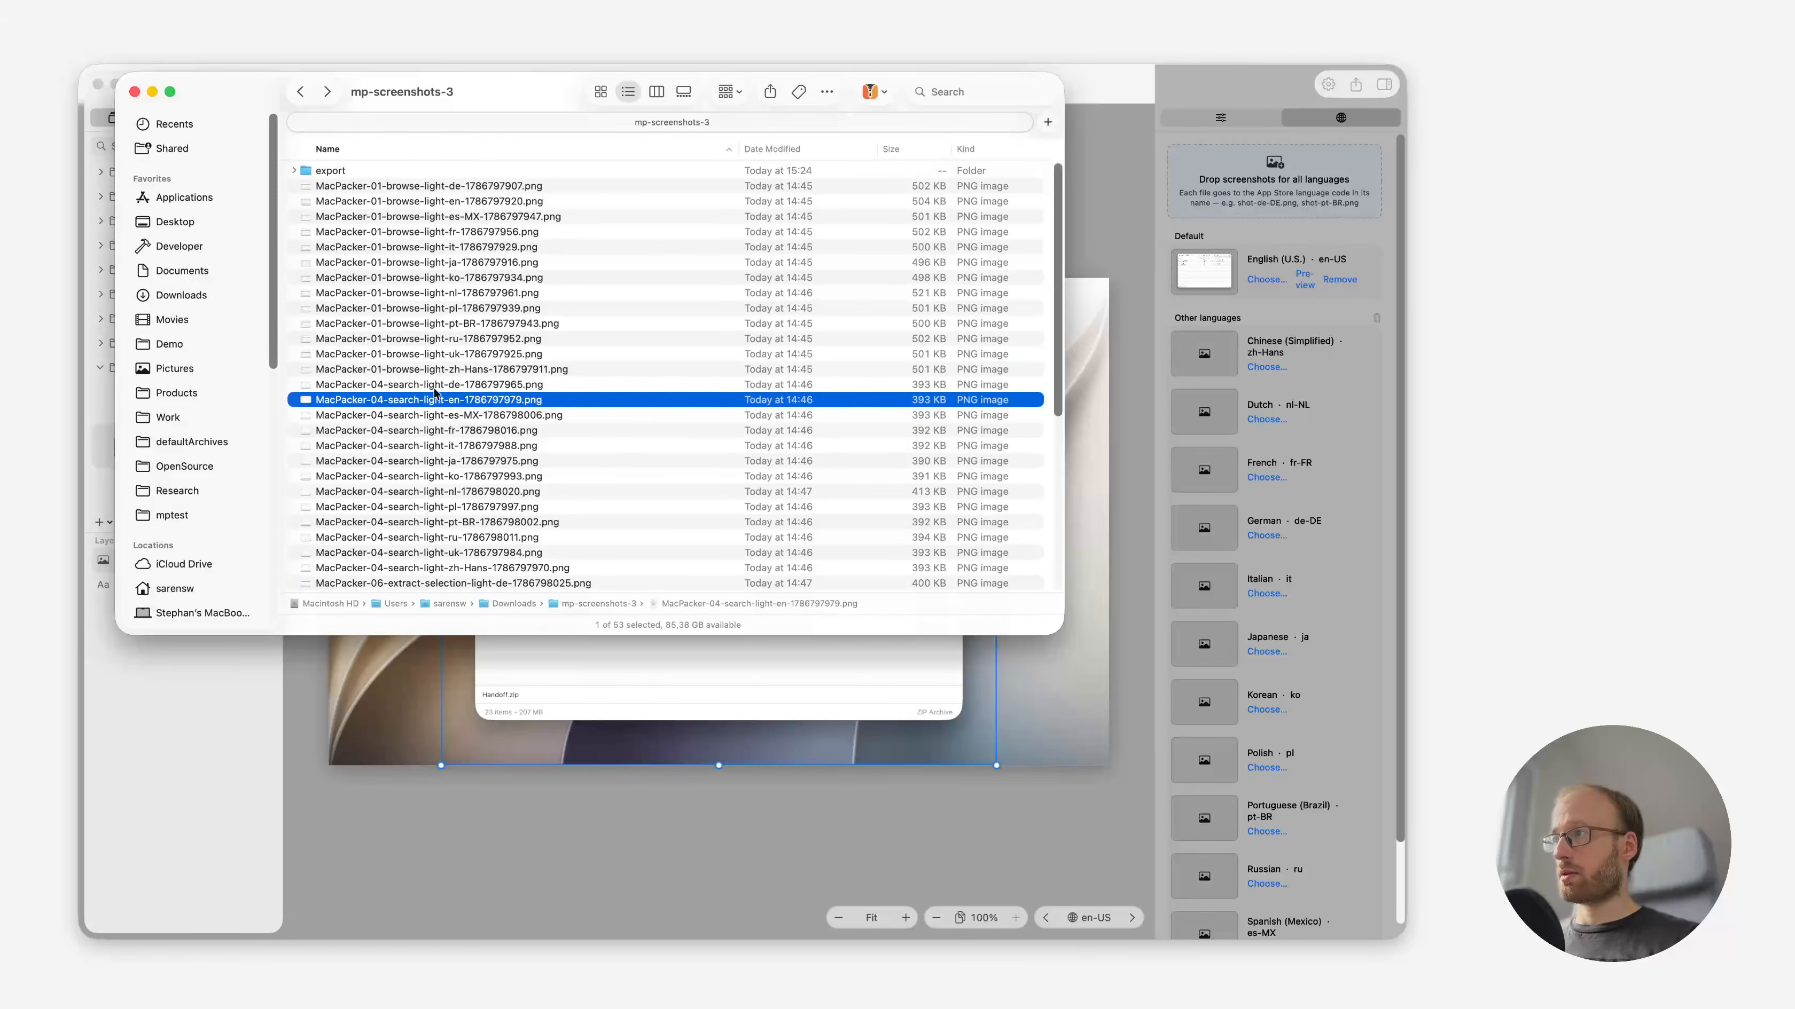
click(434, 387)
shift+click(437, 559)
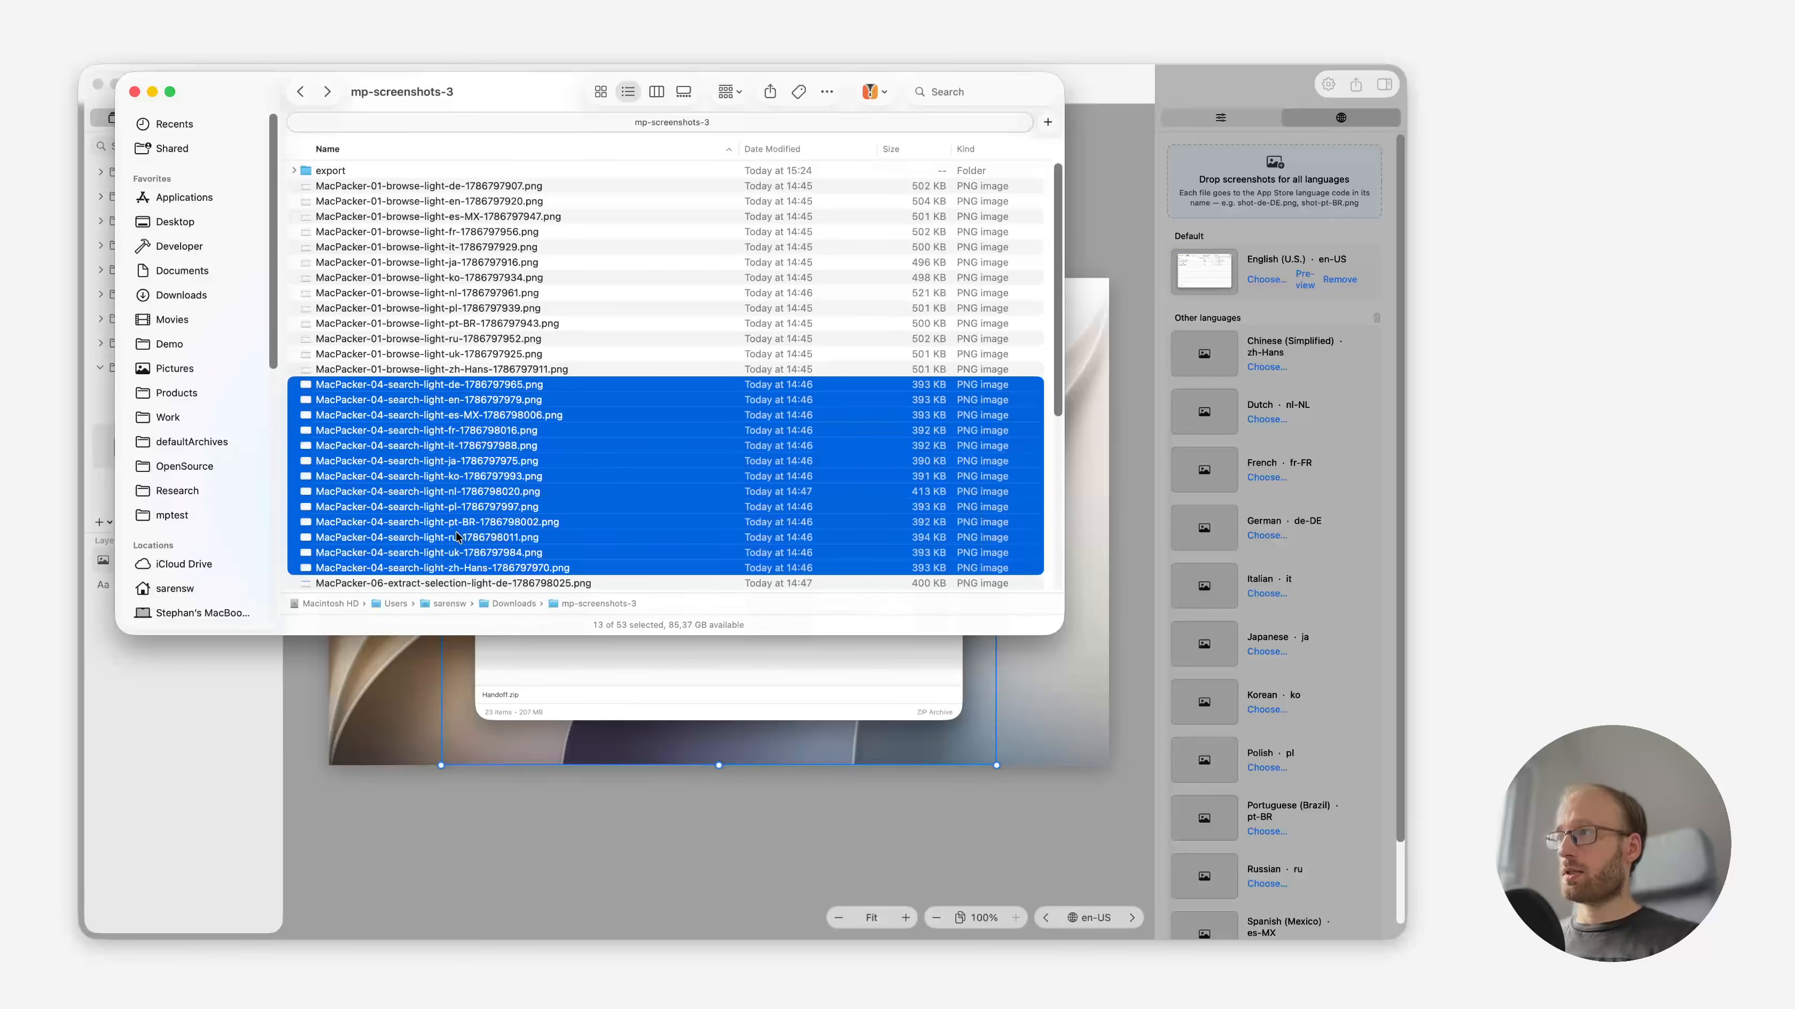
drag(527, 383, 1245, 151)
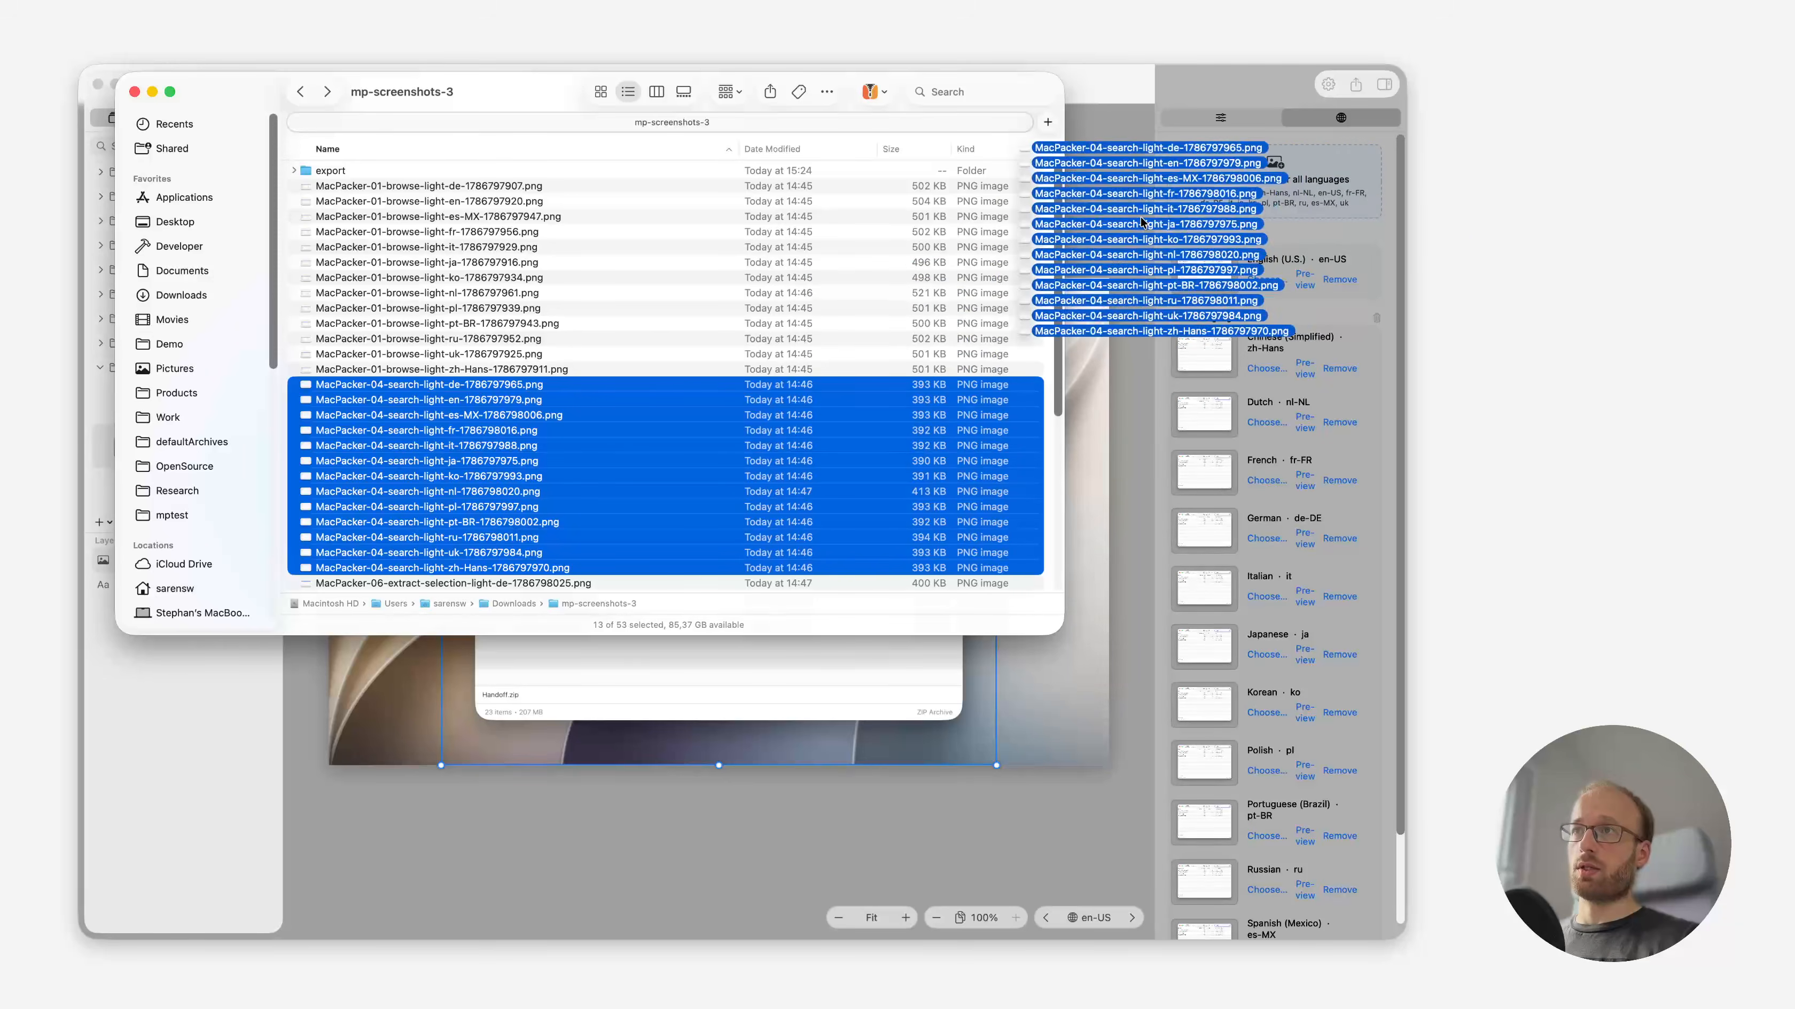
key(super+Tab)
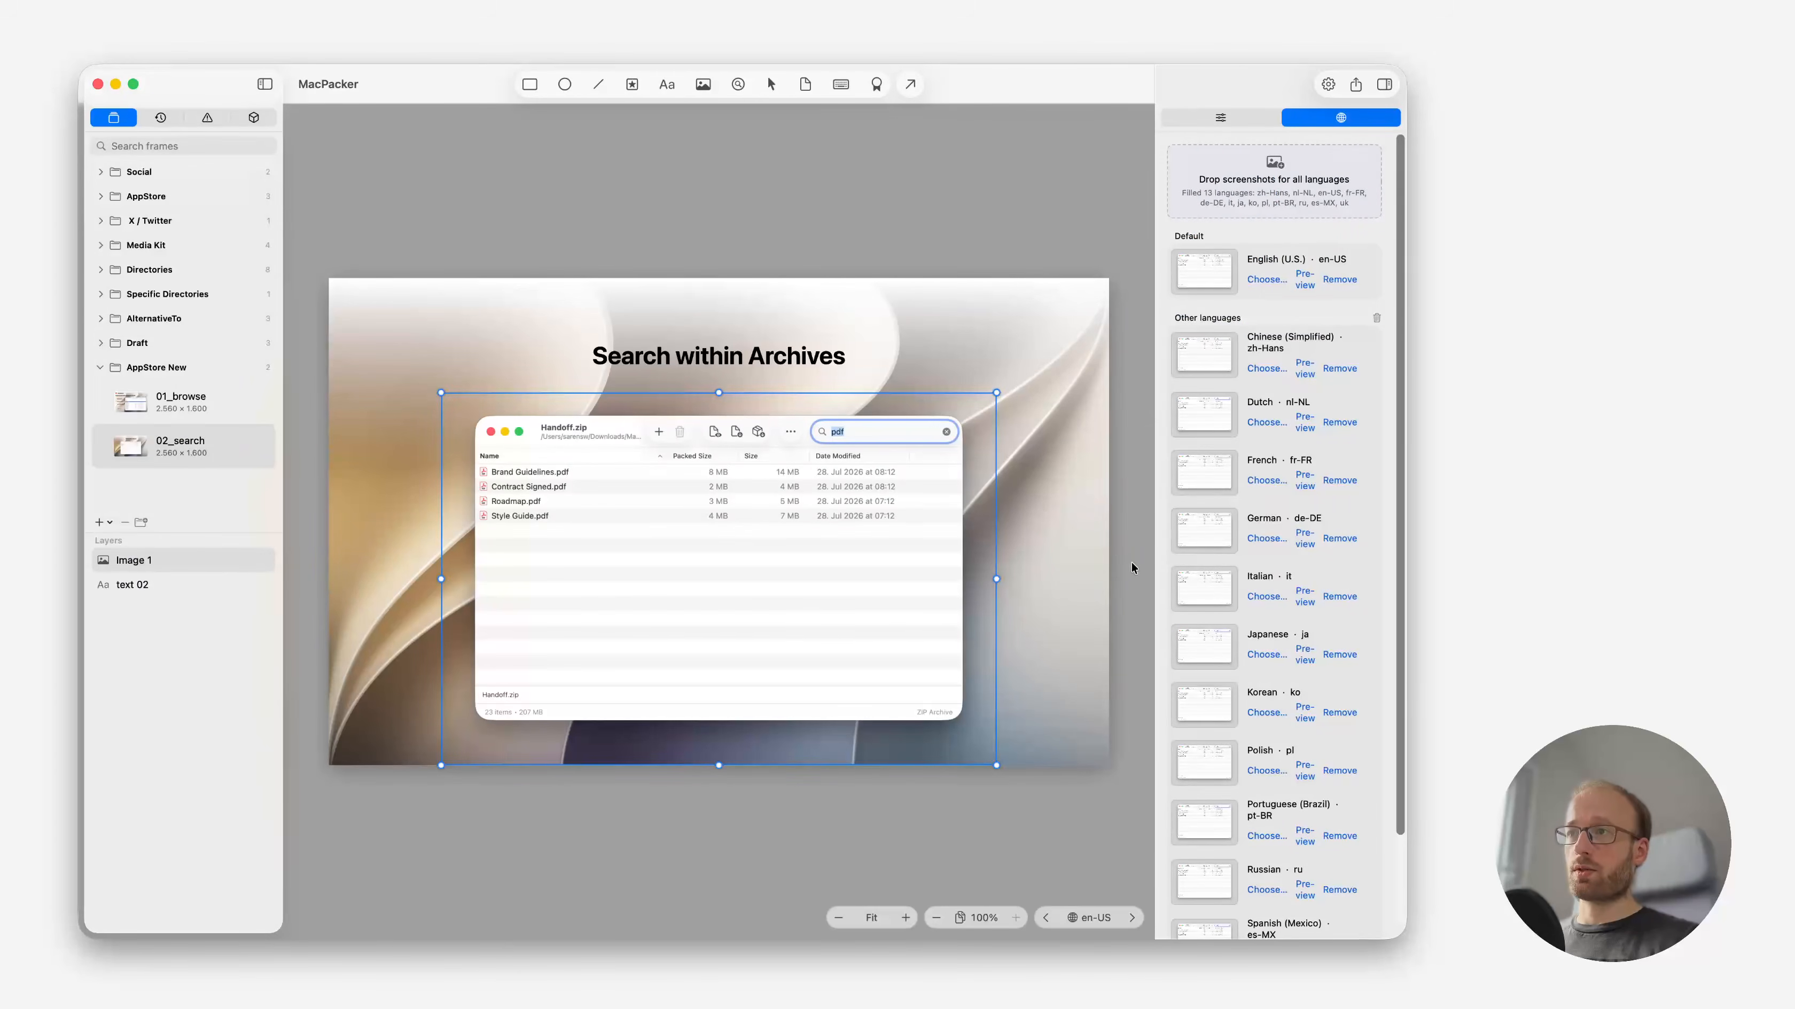
click(1131, 562)
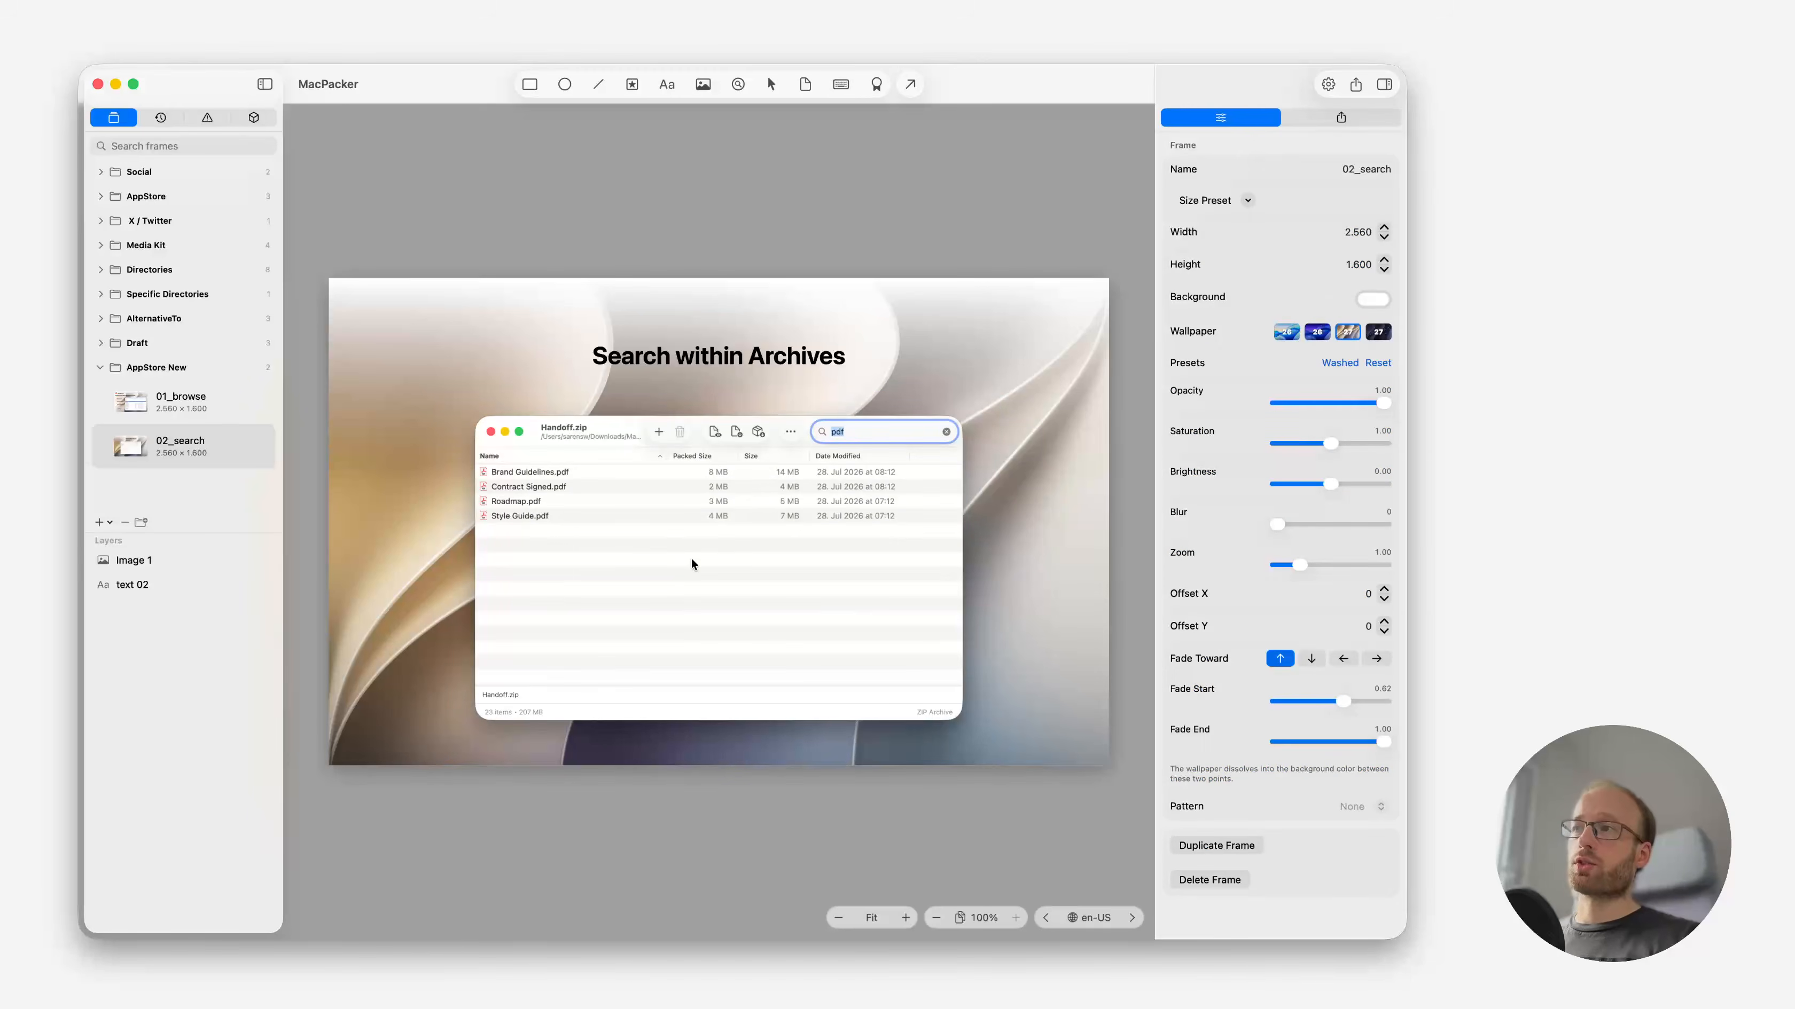
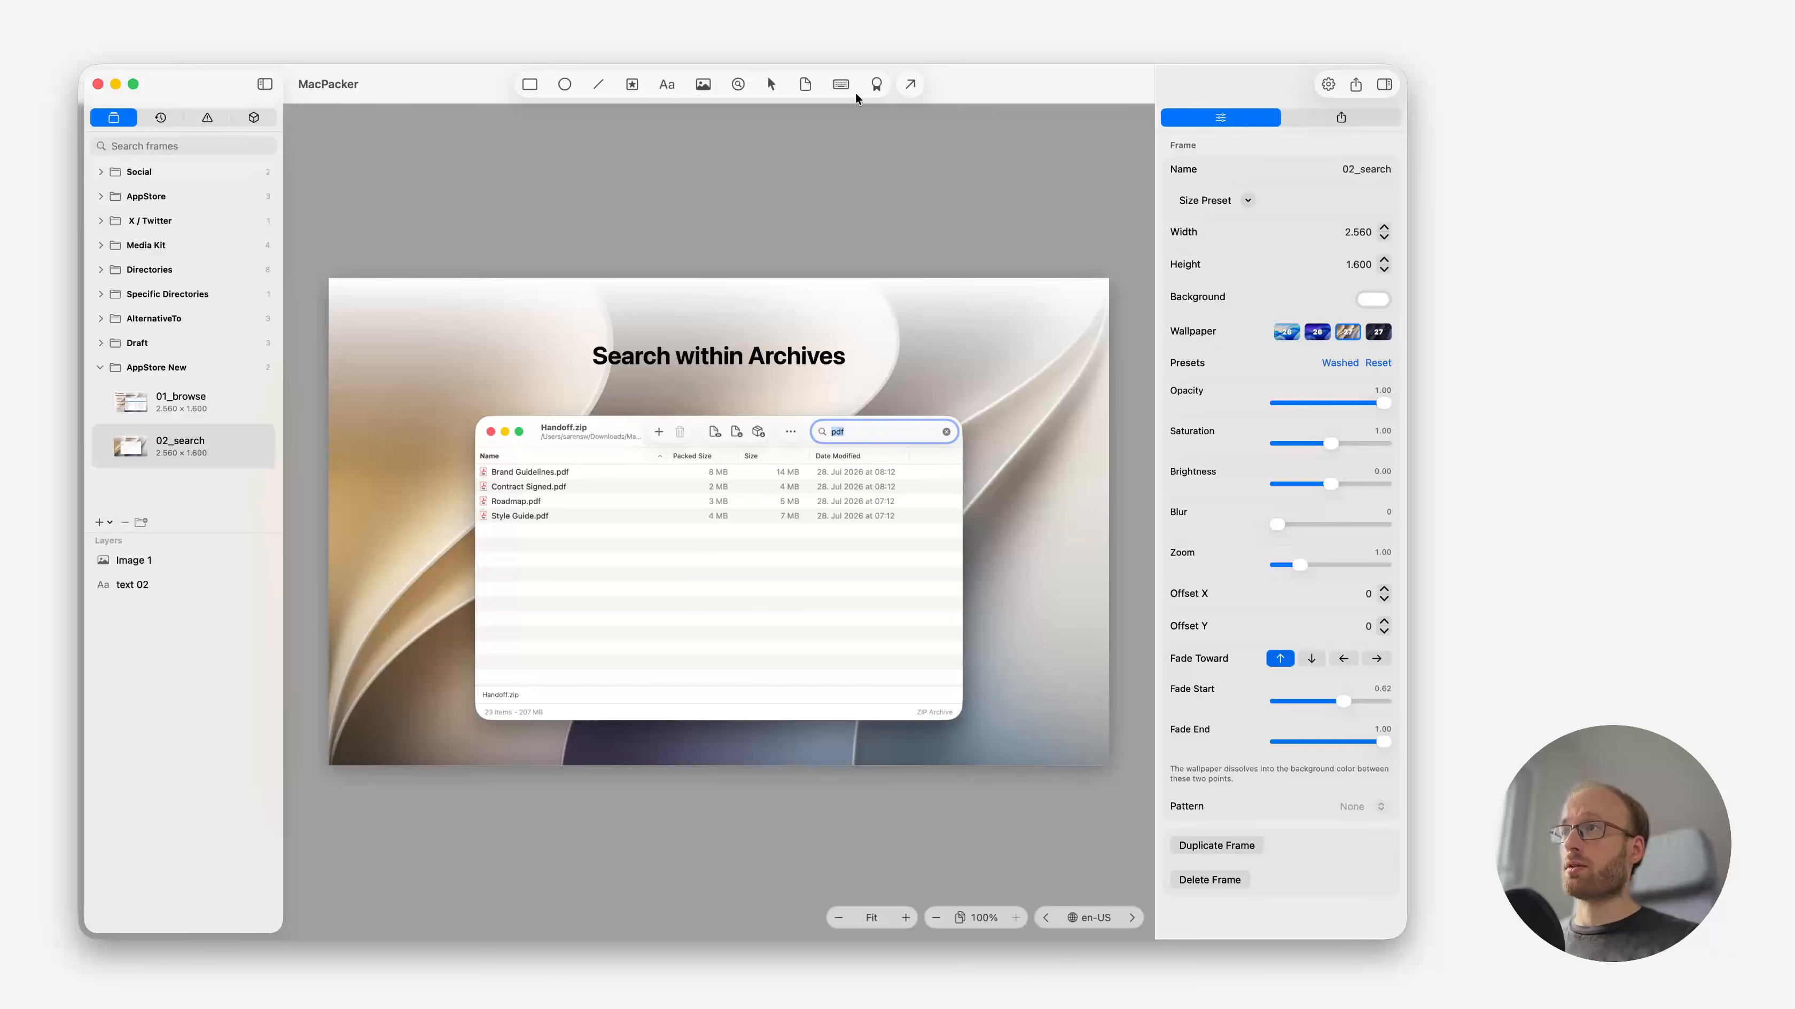
Add a magnifier targeting the "pdf" search field and place the lens over the screenshot's lower-right corner at about X 1844, Y 988.
click(738, 84)
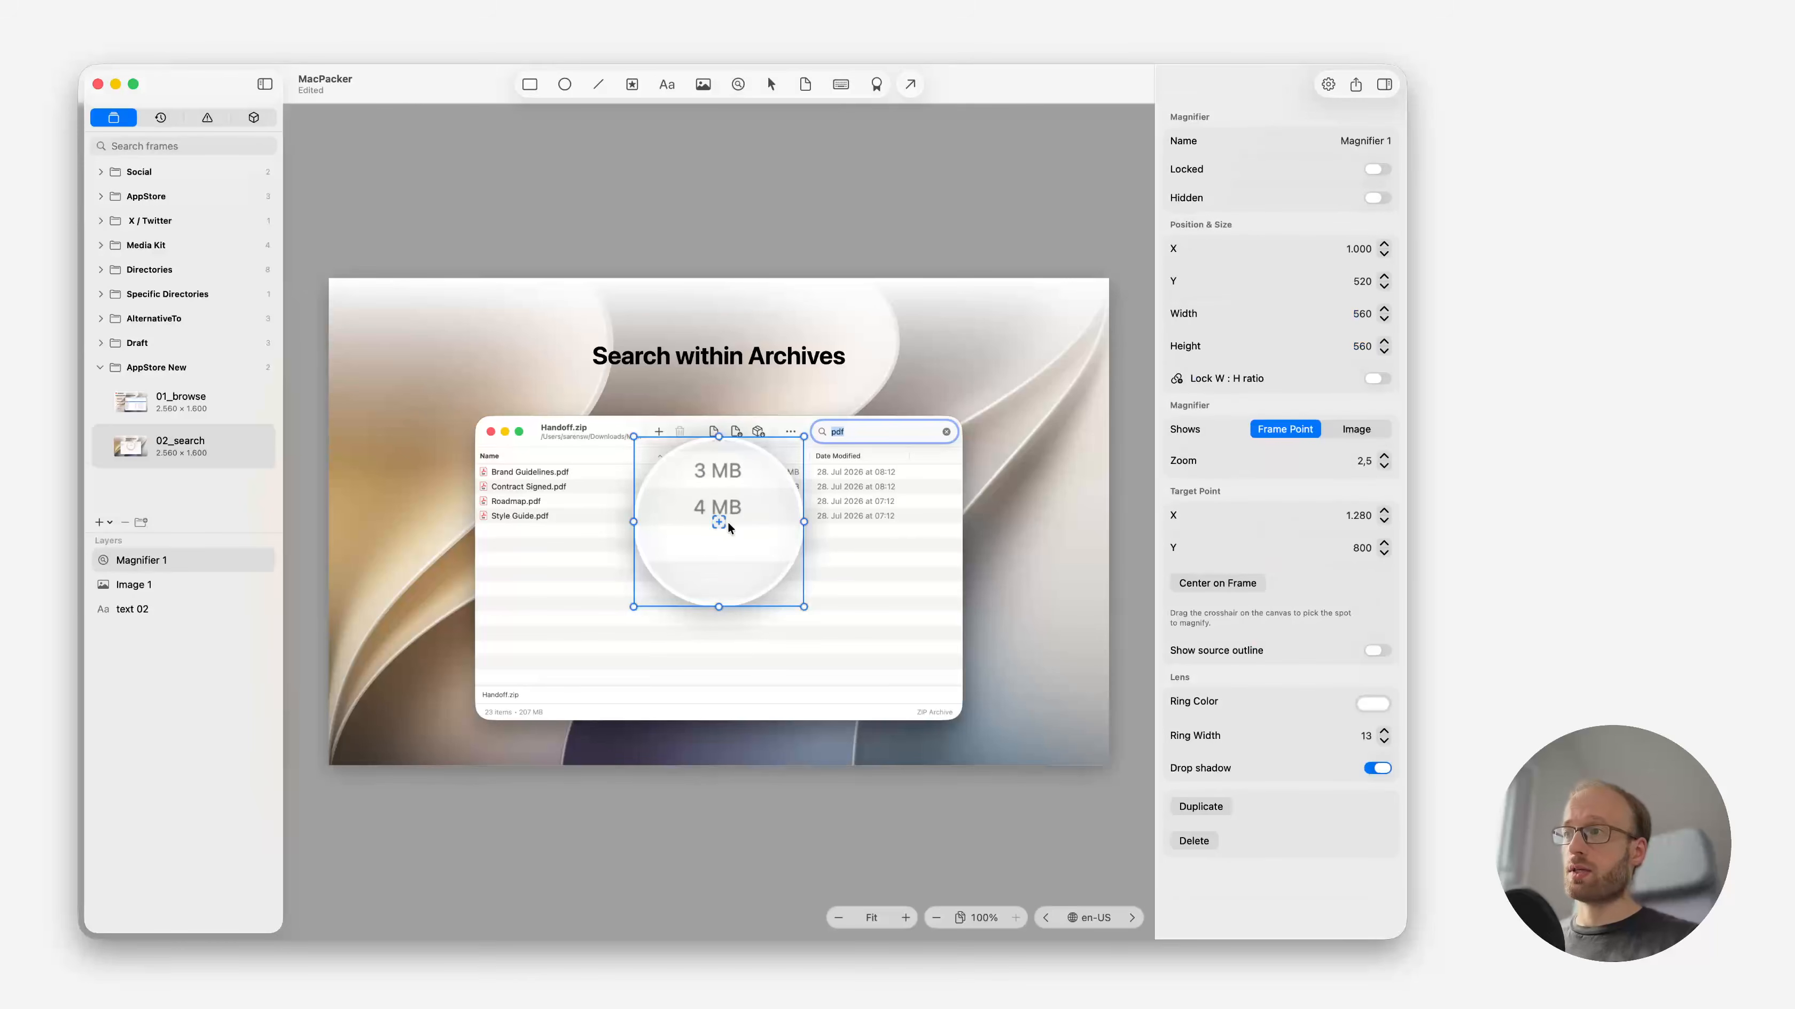
drag(725, 544, 676, 664)
drag(723, 523, 838, 432)
drag(732, 662, 967, 677)
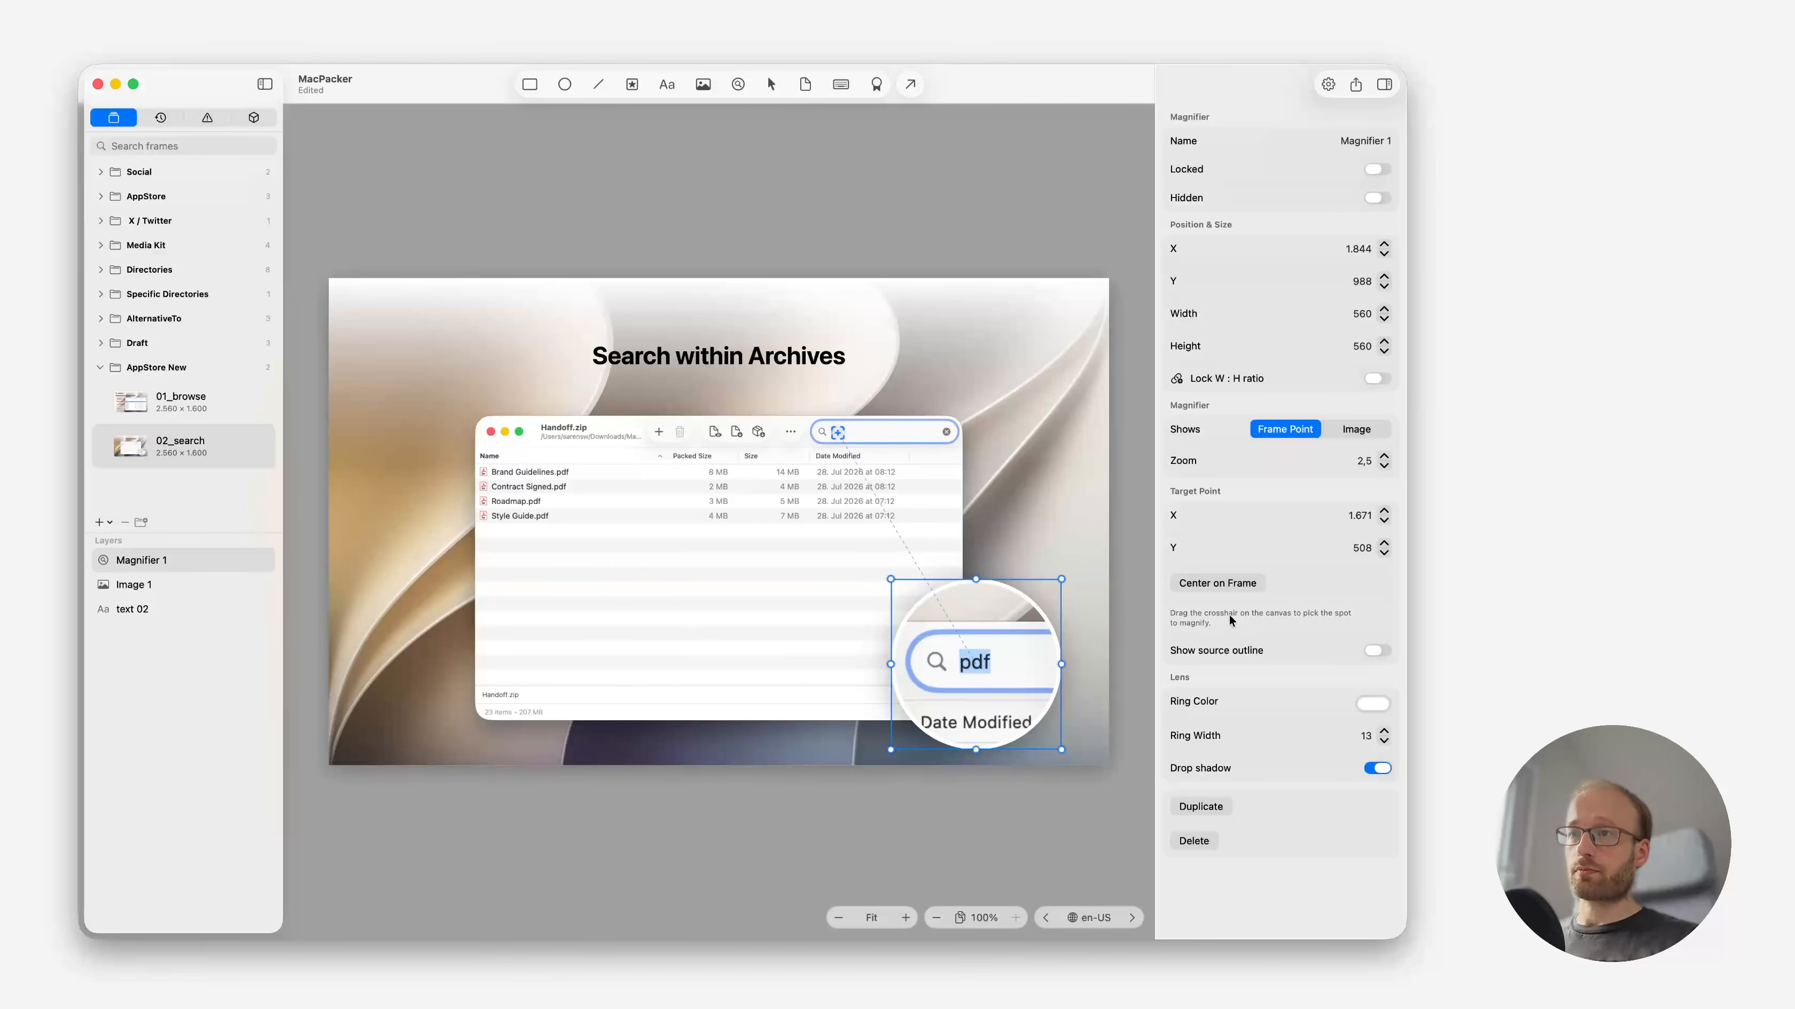
Show the magnifier's source outline and colour it with the blue sampled from the search field's border (86ABF2).
click(1379, 649)
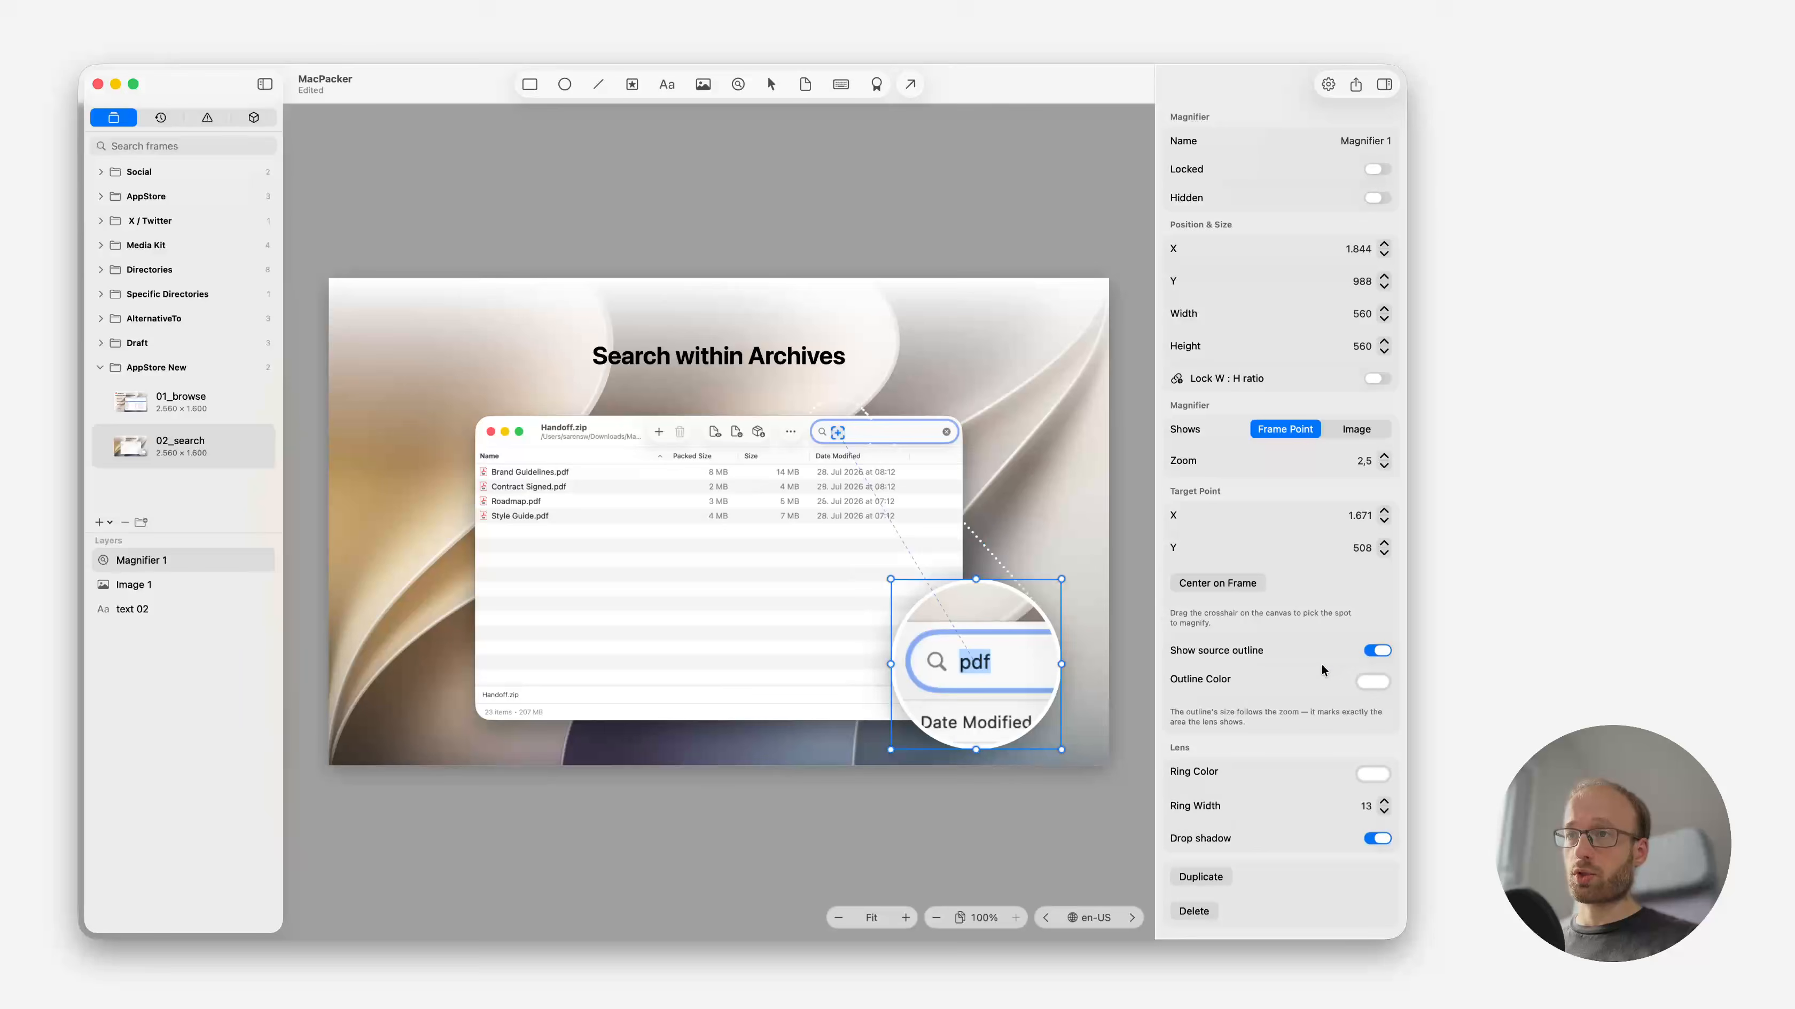
click(1378, 687)
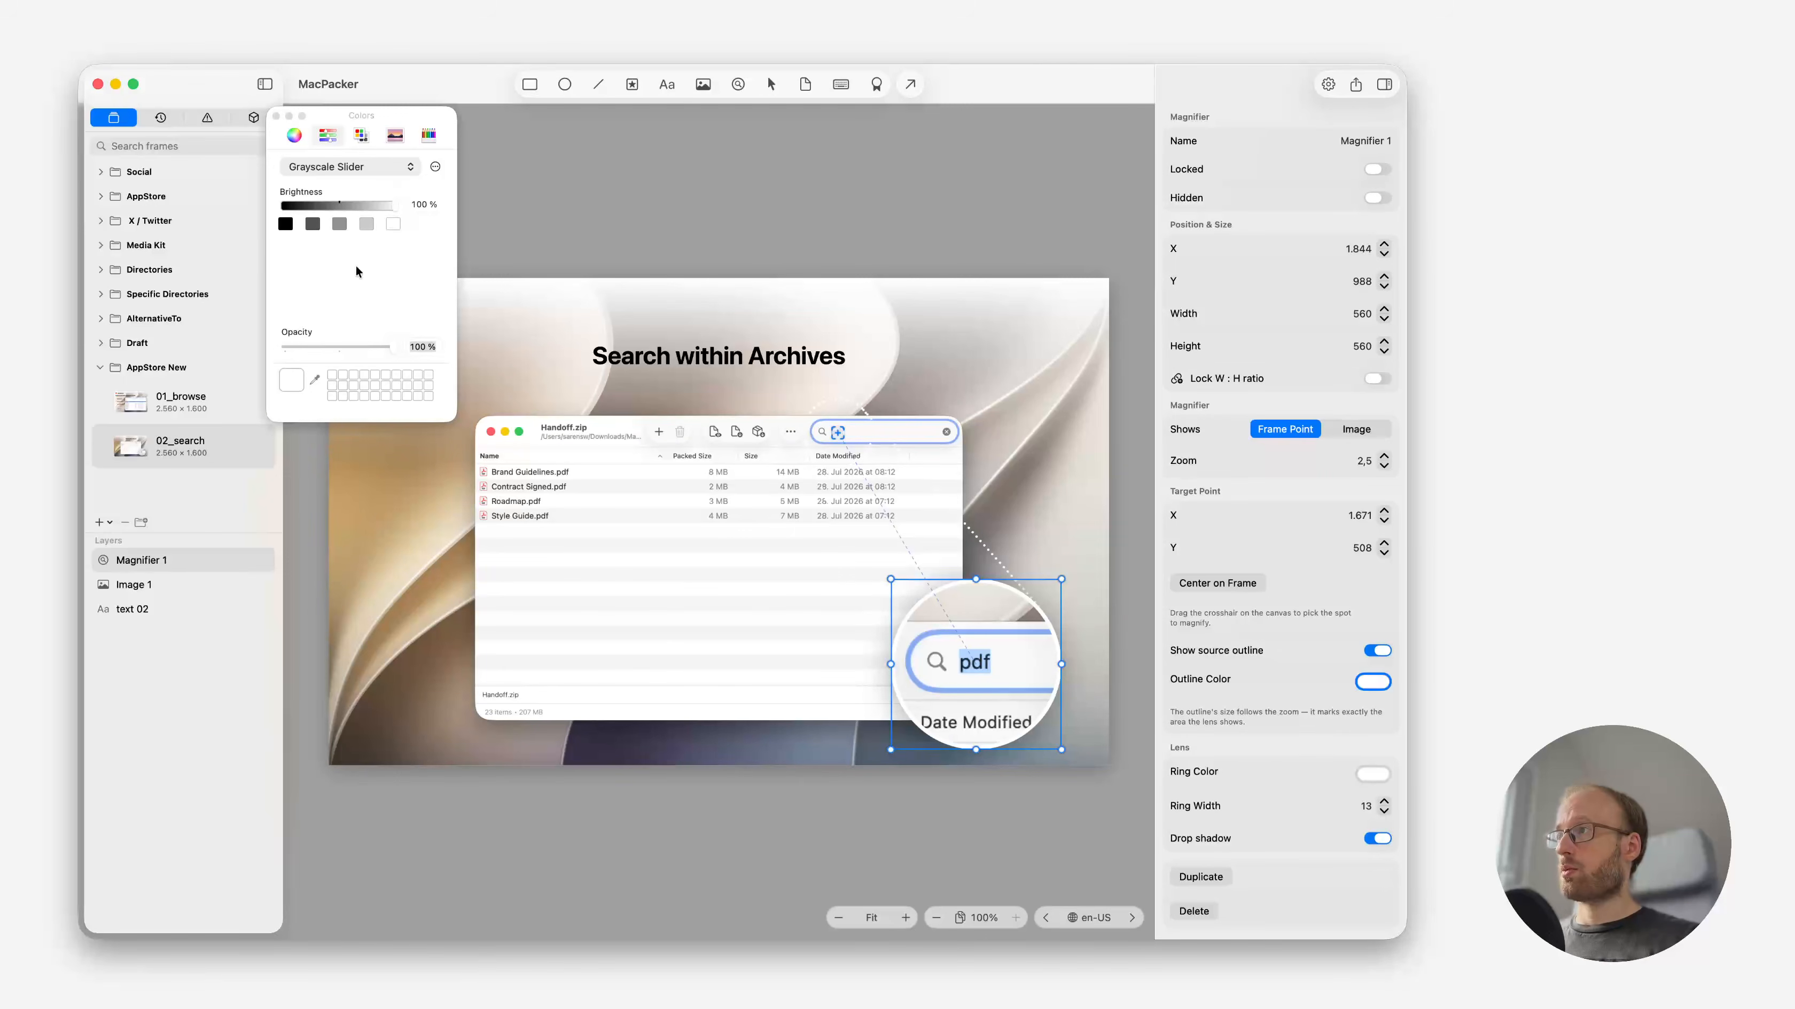
click(315, 380)
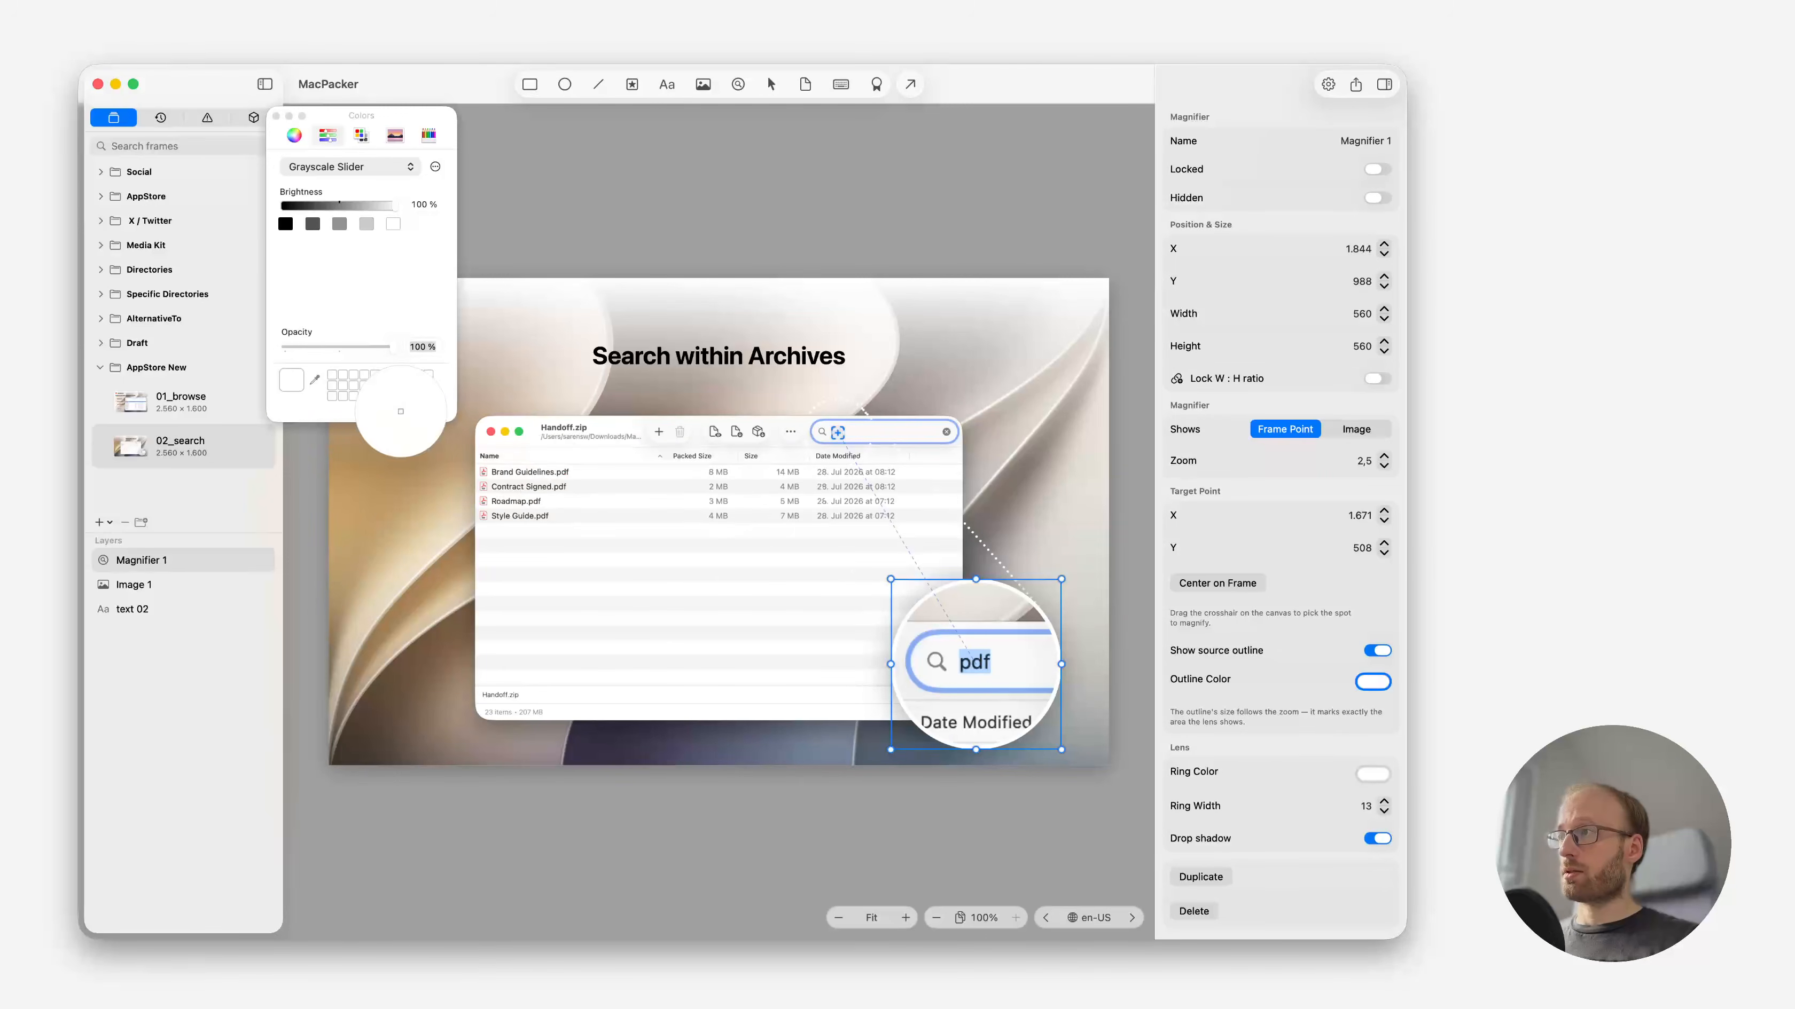
click(956, 690)
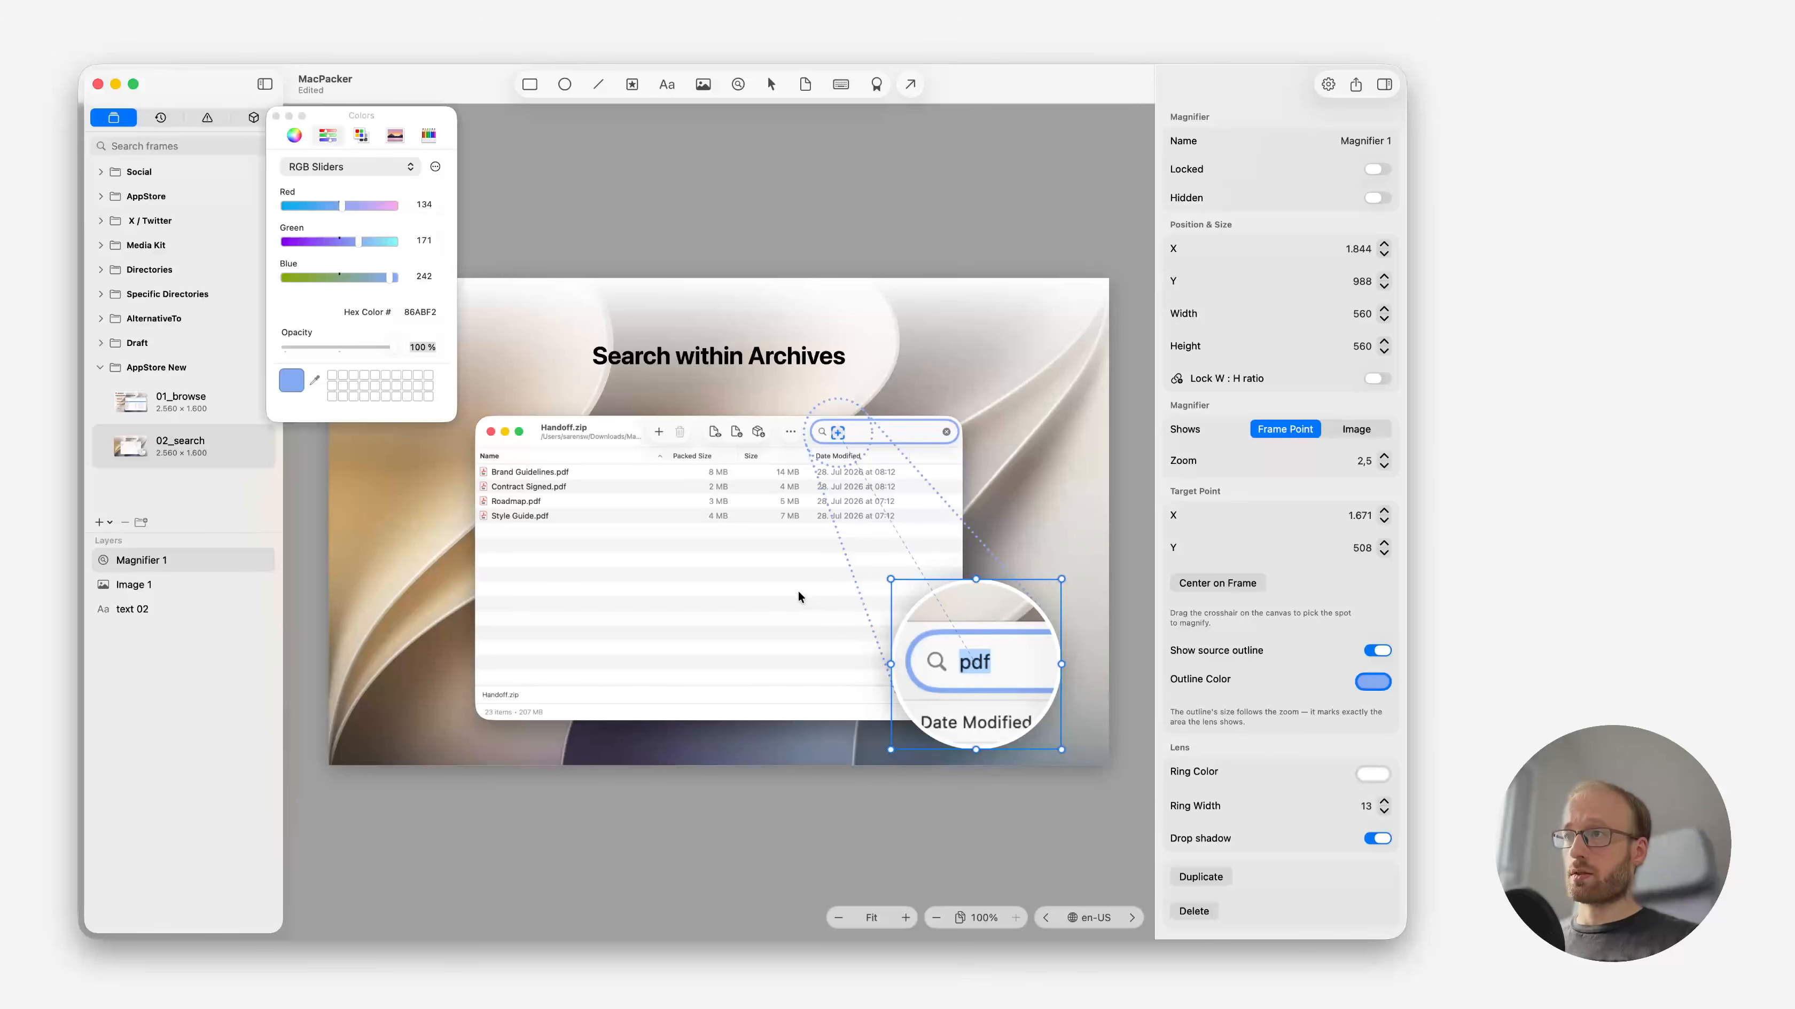
click(275, 116)
click(544, 200)
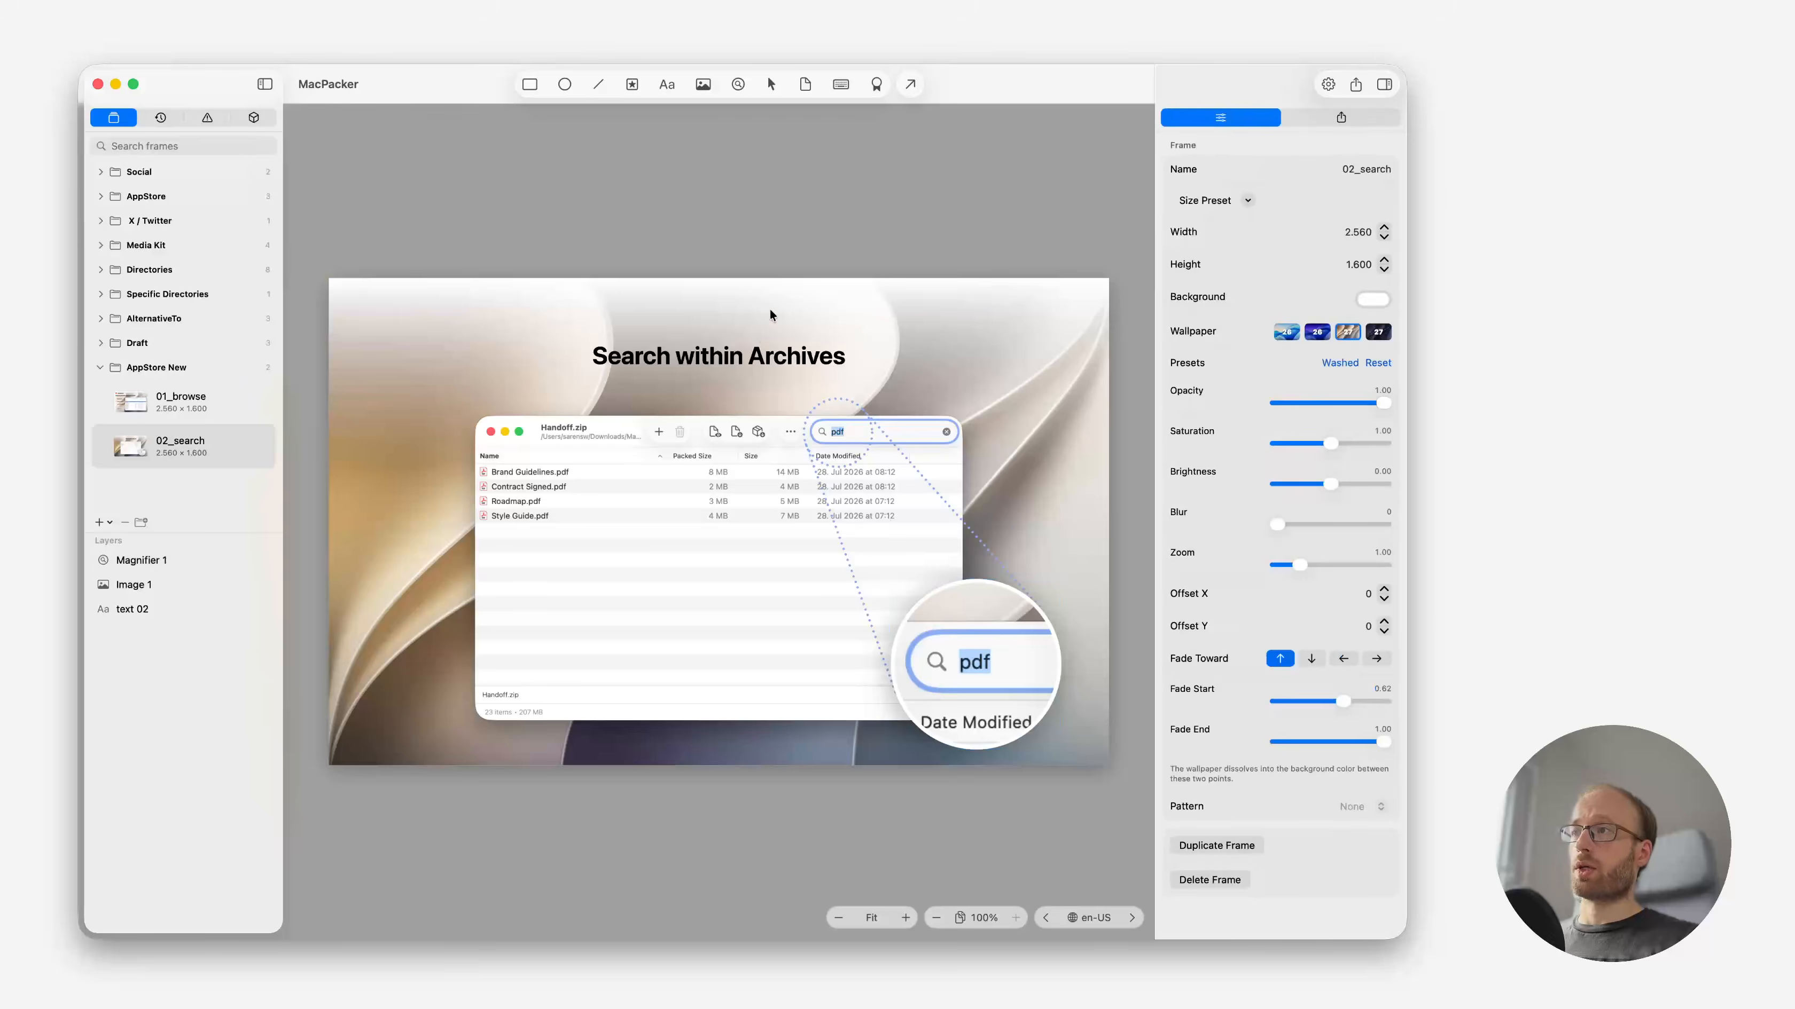
Duplicate the 02_search frame and name the copy 03_preview.
right_click(172, 449)
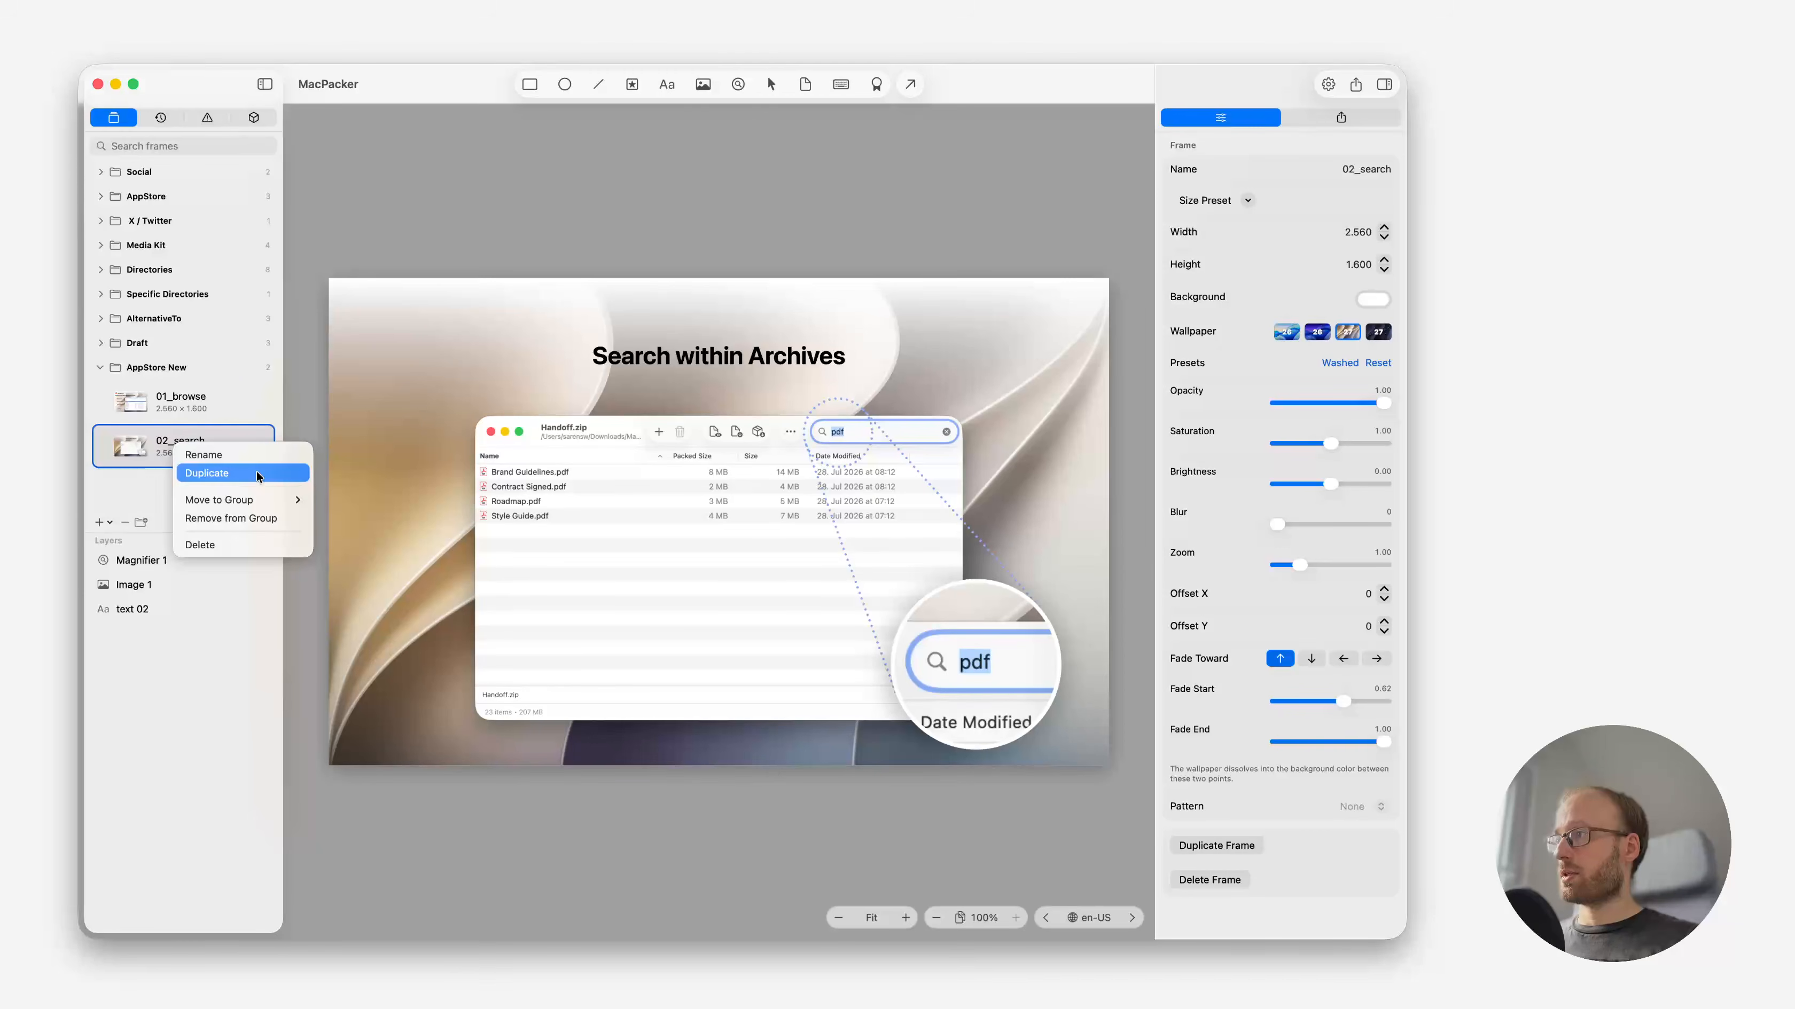
click(184, 473)
click(166, 490)
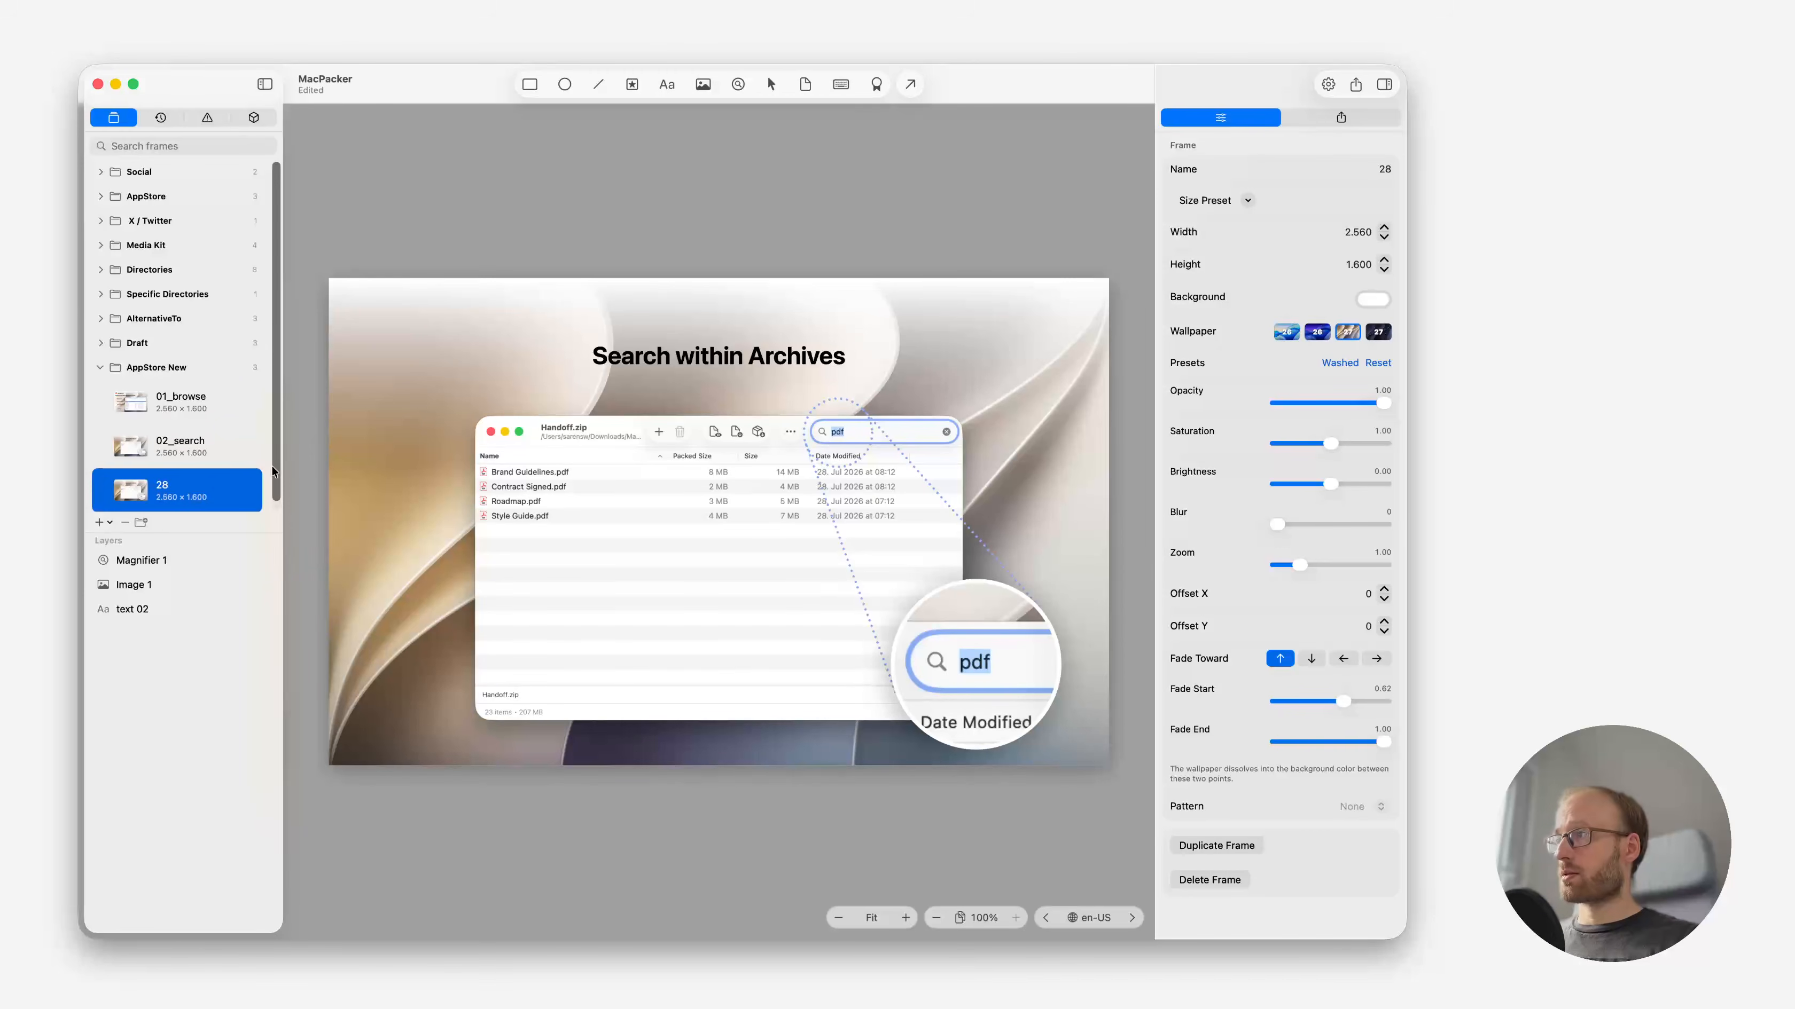
click(1385, 171)
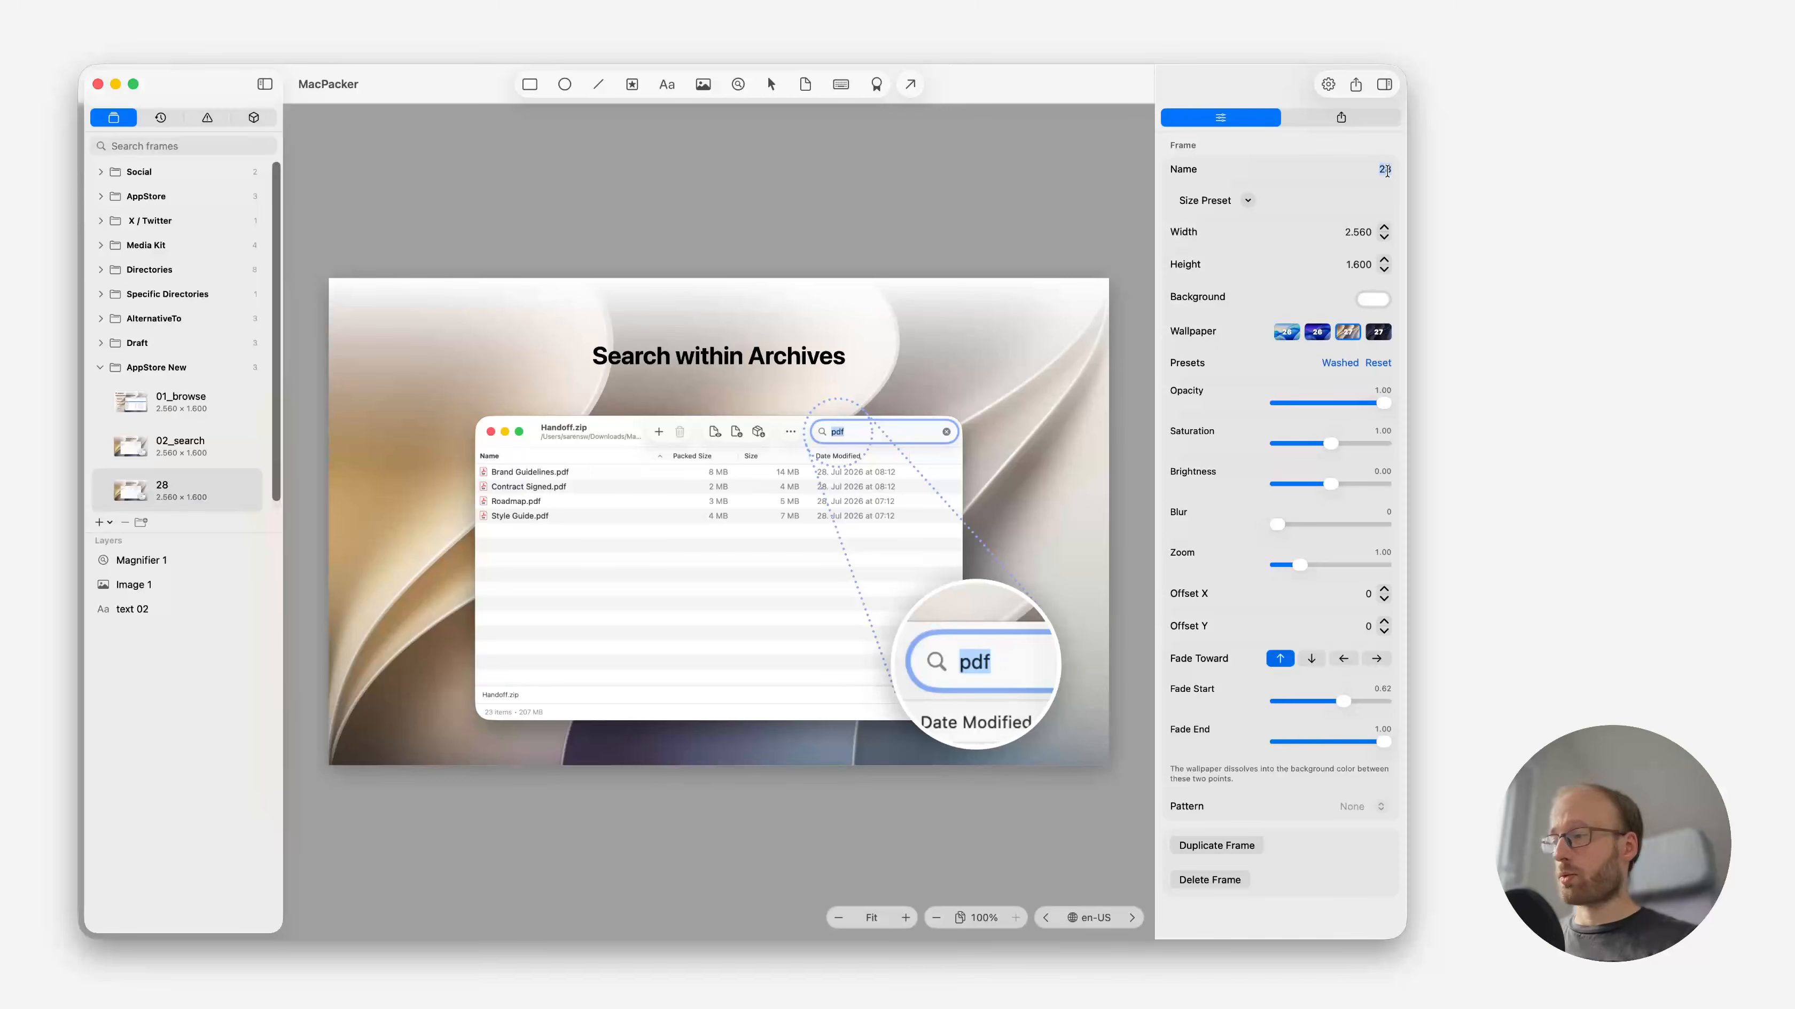
text(03)
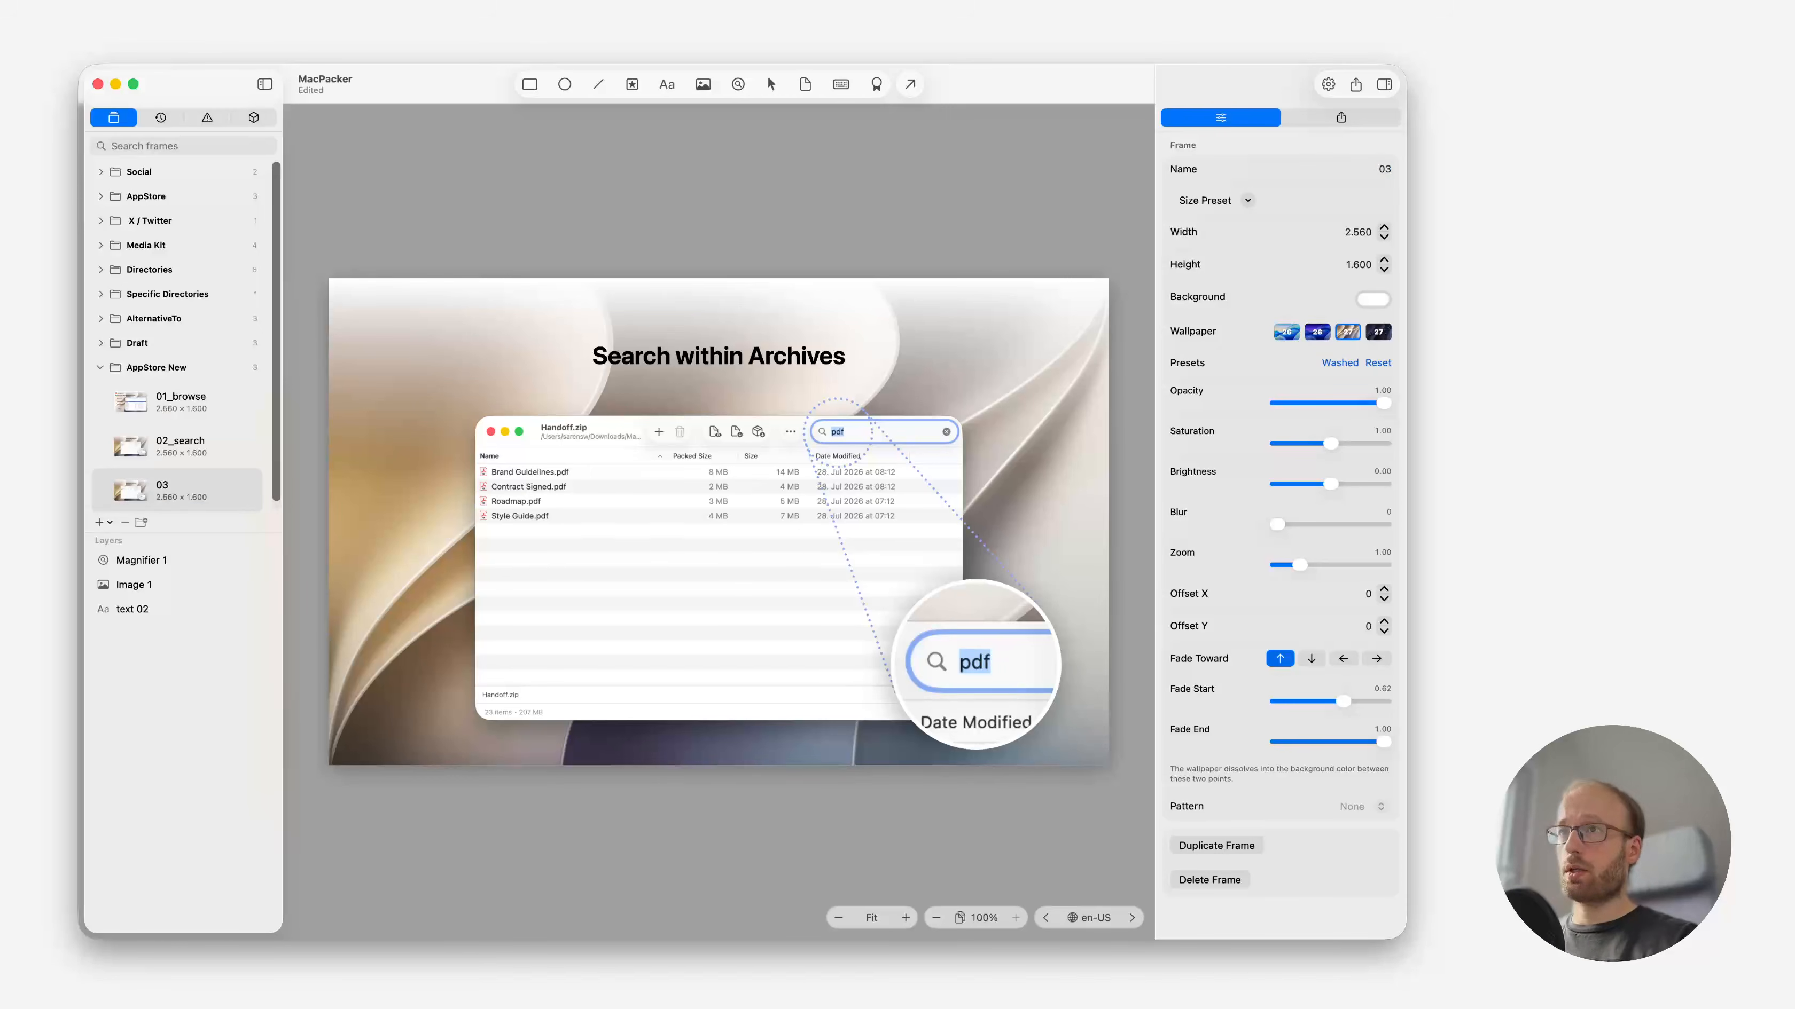
text(_preview)
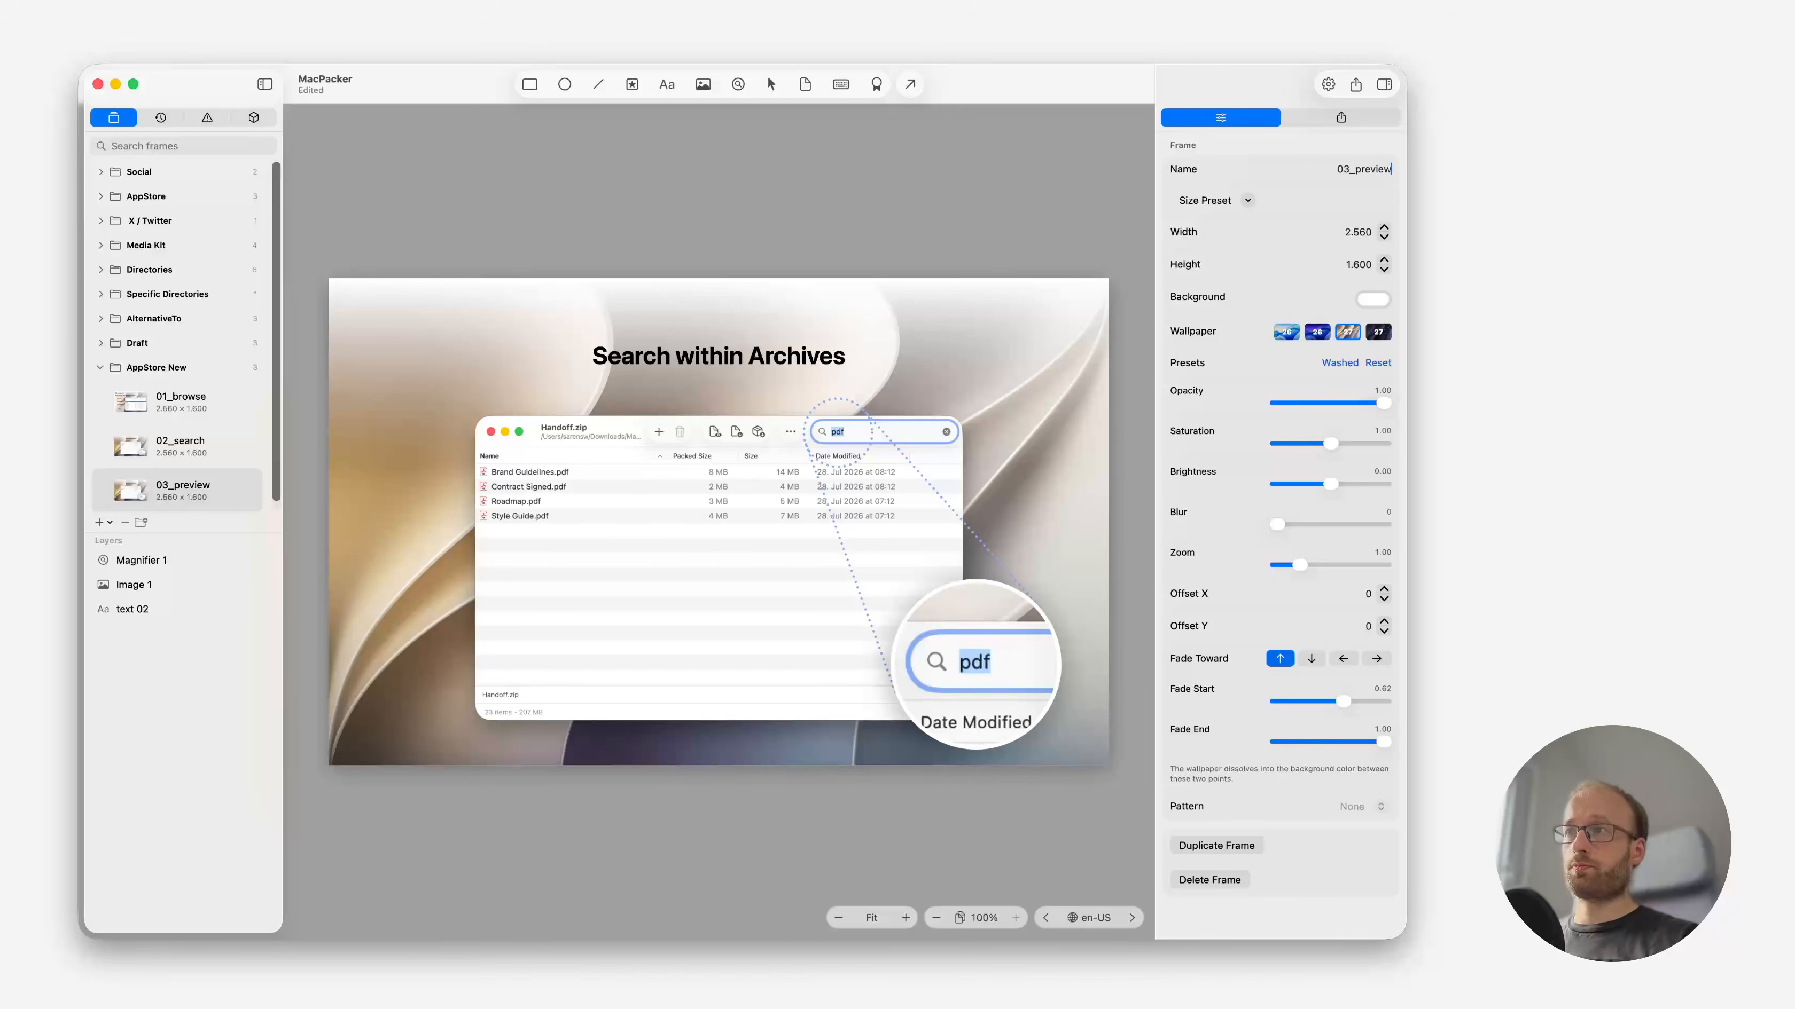
Replace the default en-US image in 03_preview with MacPacker-09-preview-light-en-1786798097.png from the mp-screenshots-3 folder.
click(670, 498)
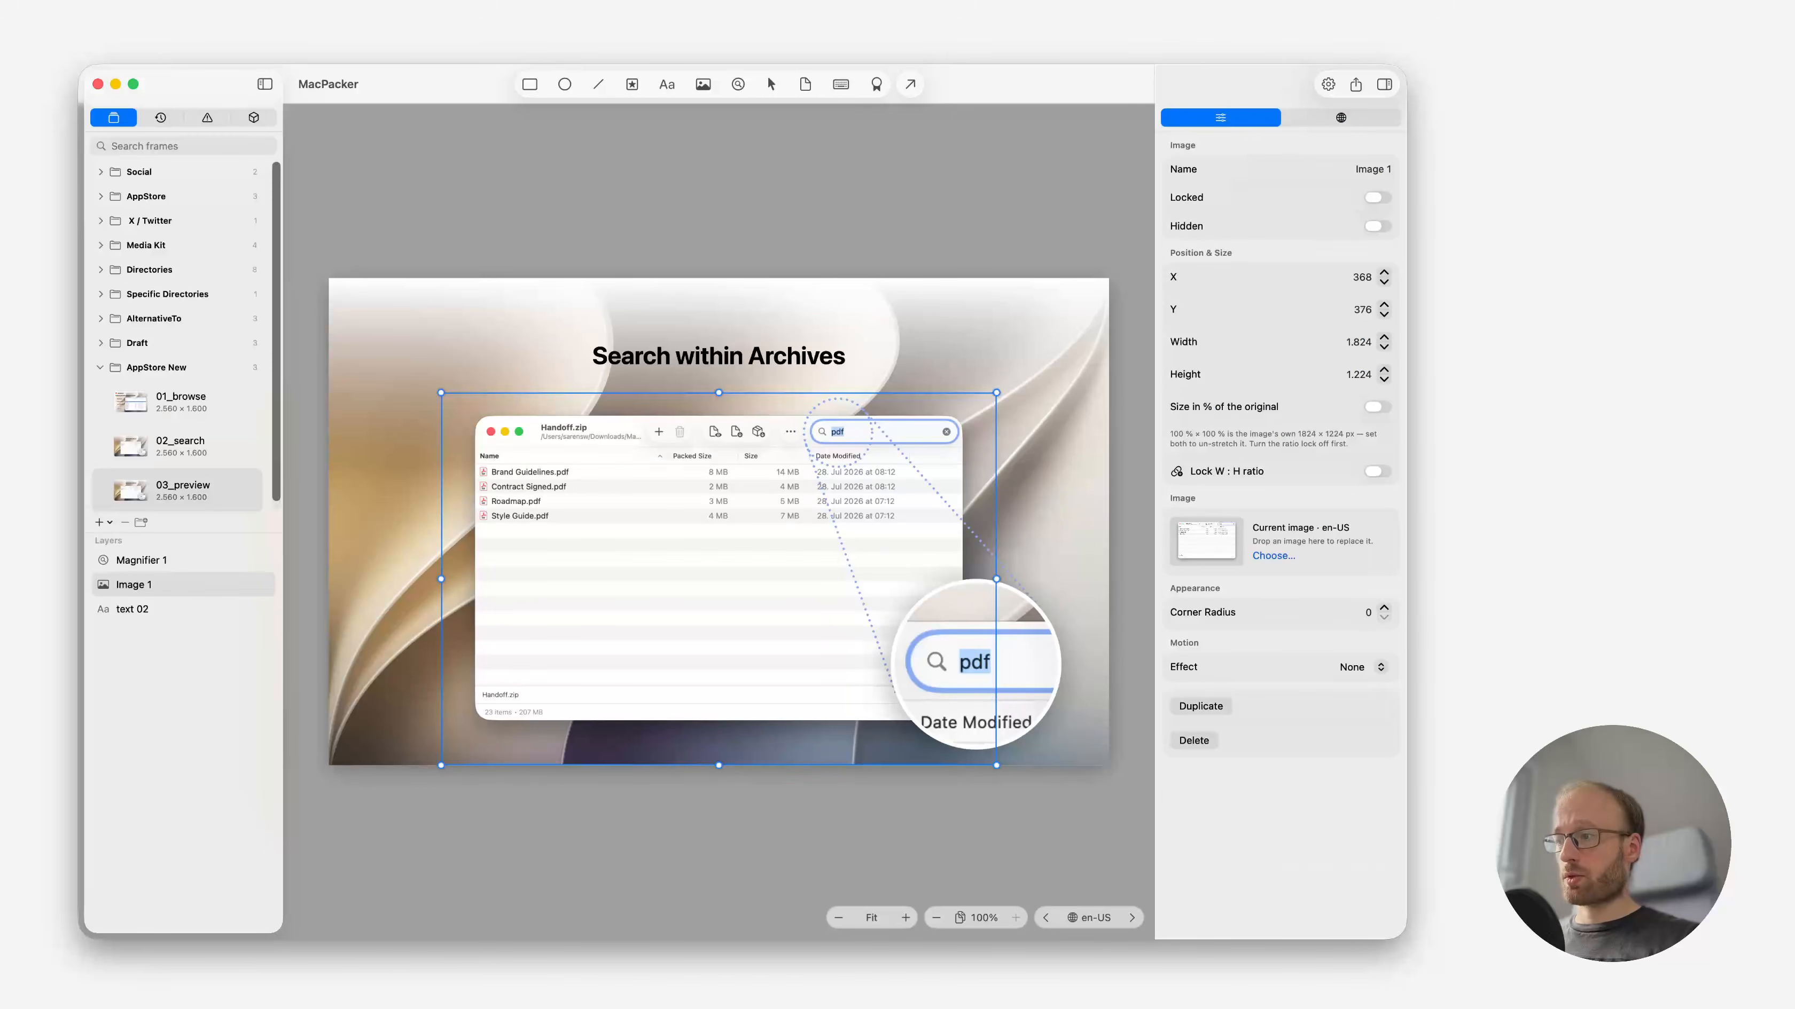
key(super+Tab)
scroll(512, 404, down, 10)
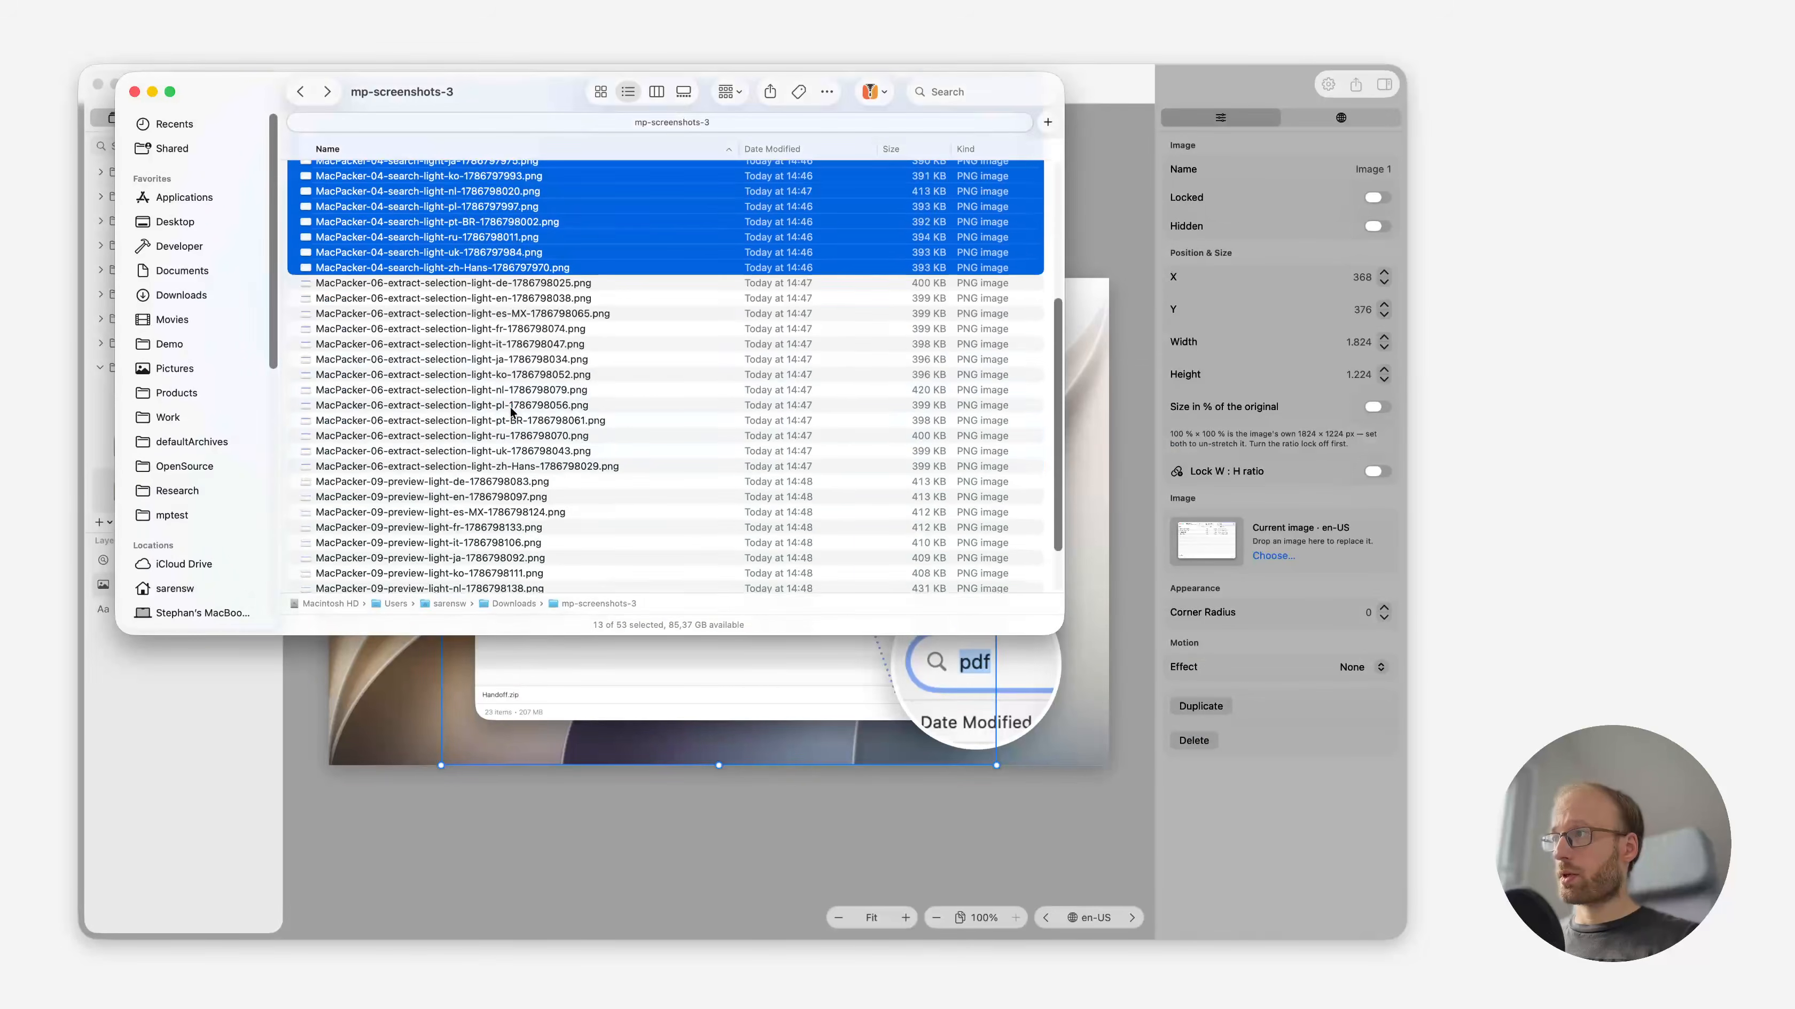
click(430, 535)
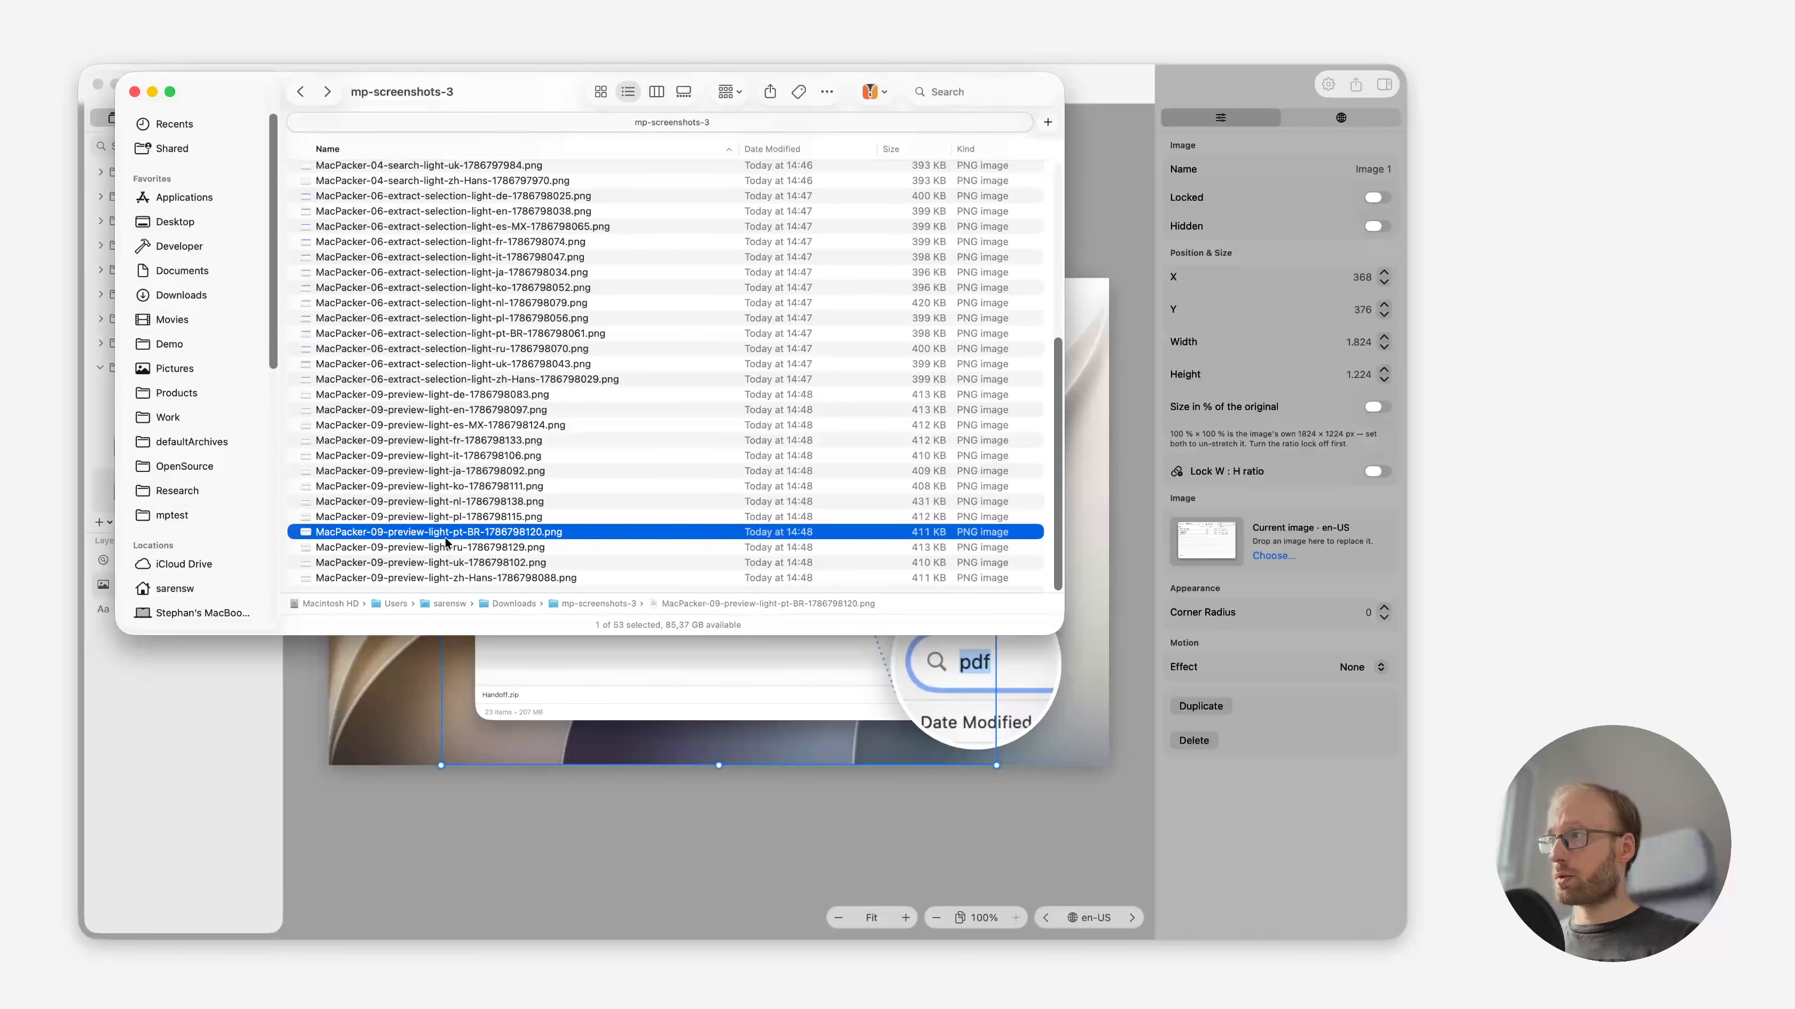
click(451, 412)
drag(451, 417, 1206, 541)
Fill all languages of the 03_preview image with the 13 MacPacker-09-preview-light screenshots from the mp-screenshots-3 folder.
click(1321, 118)
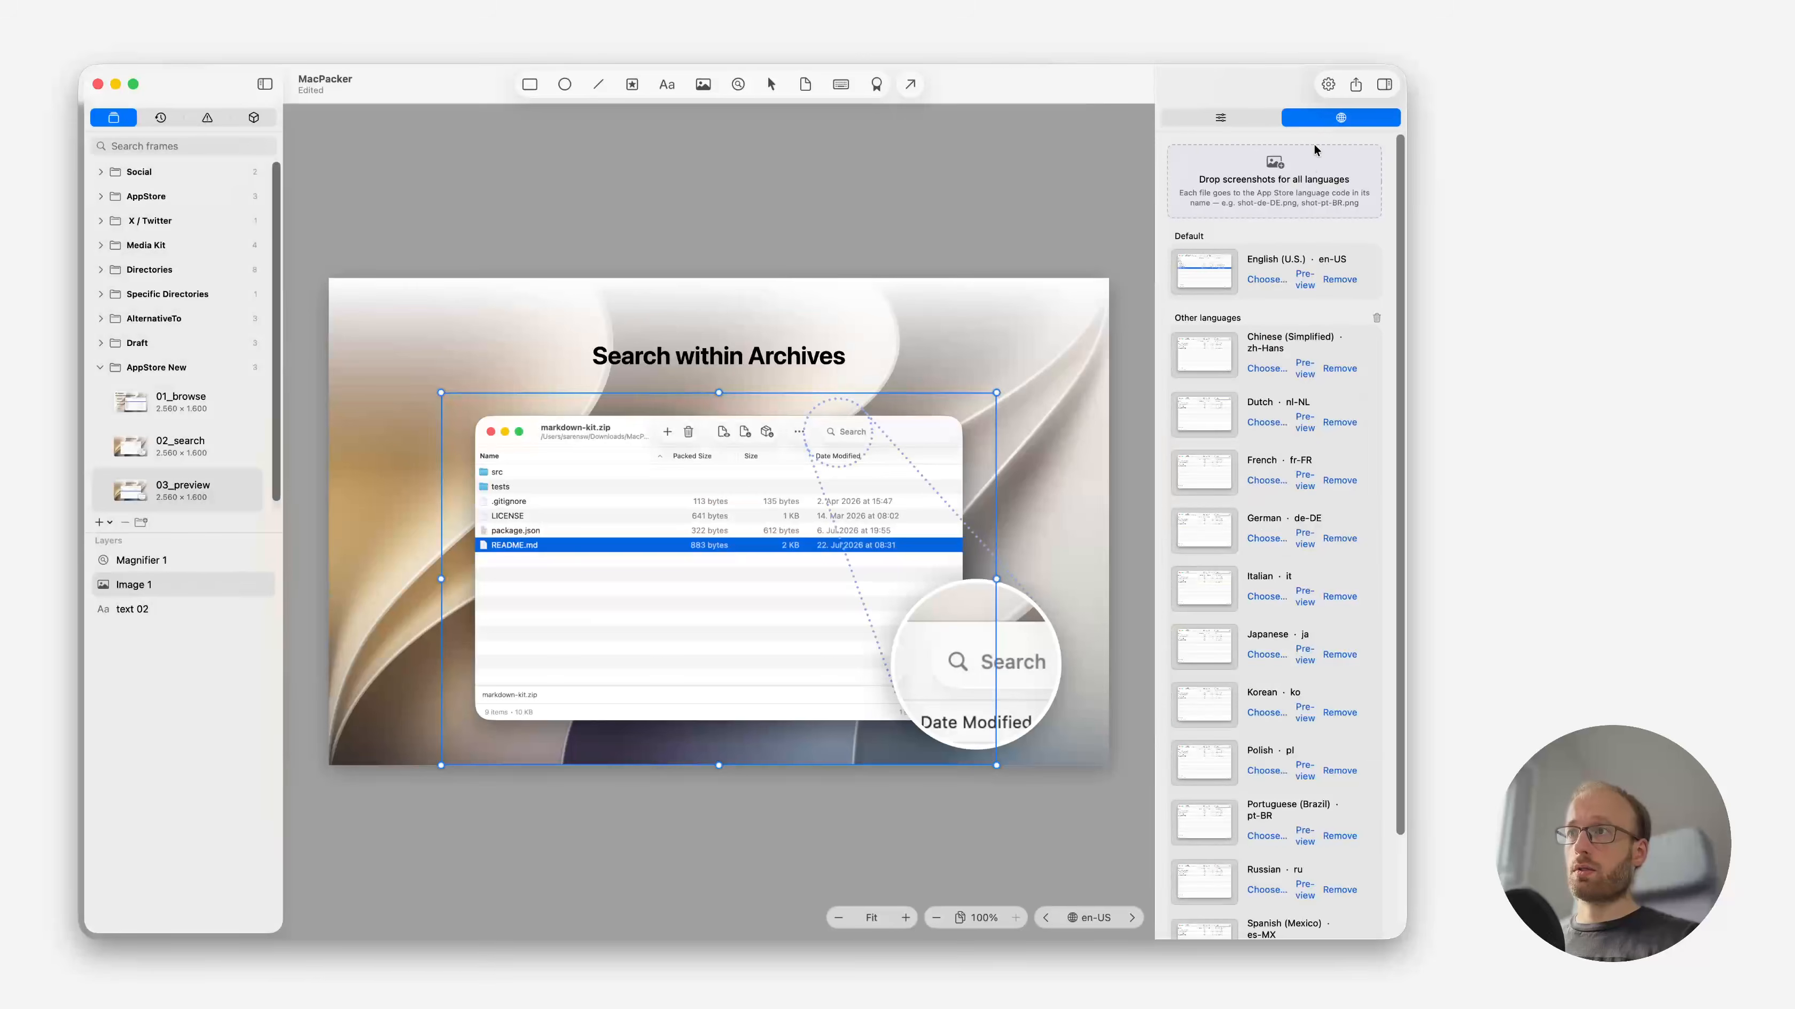
key(super+Tab)
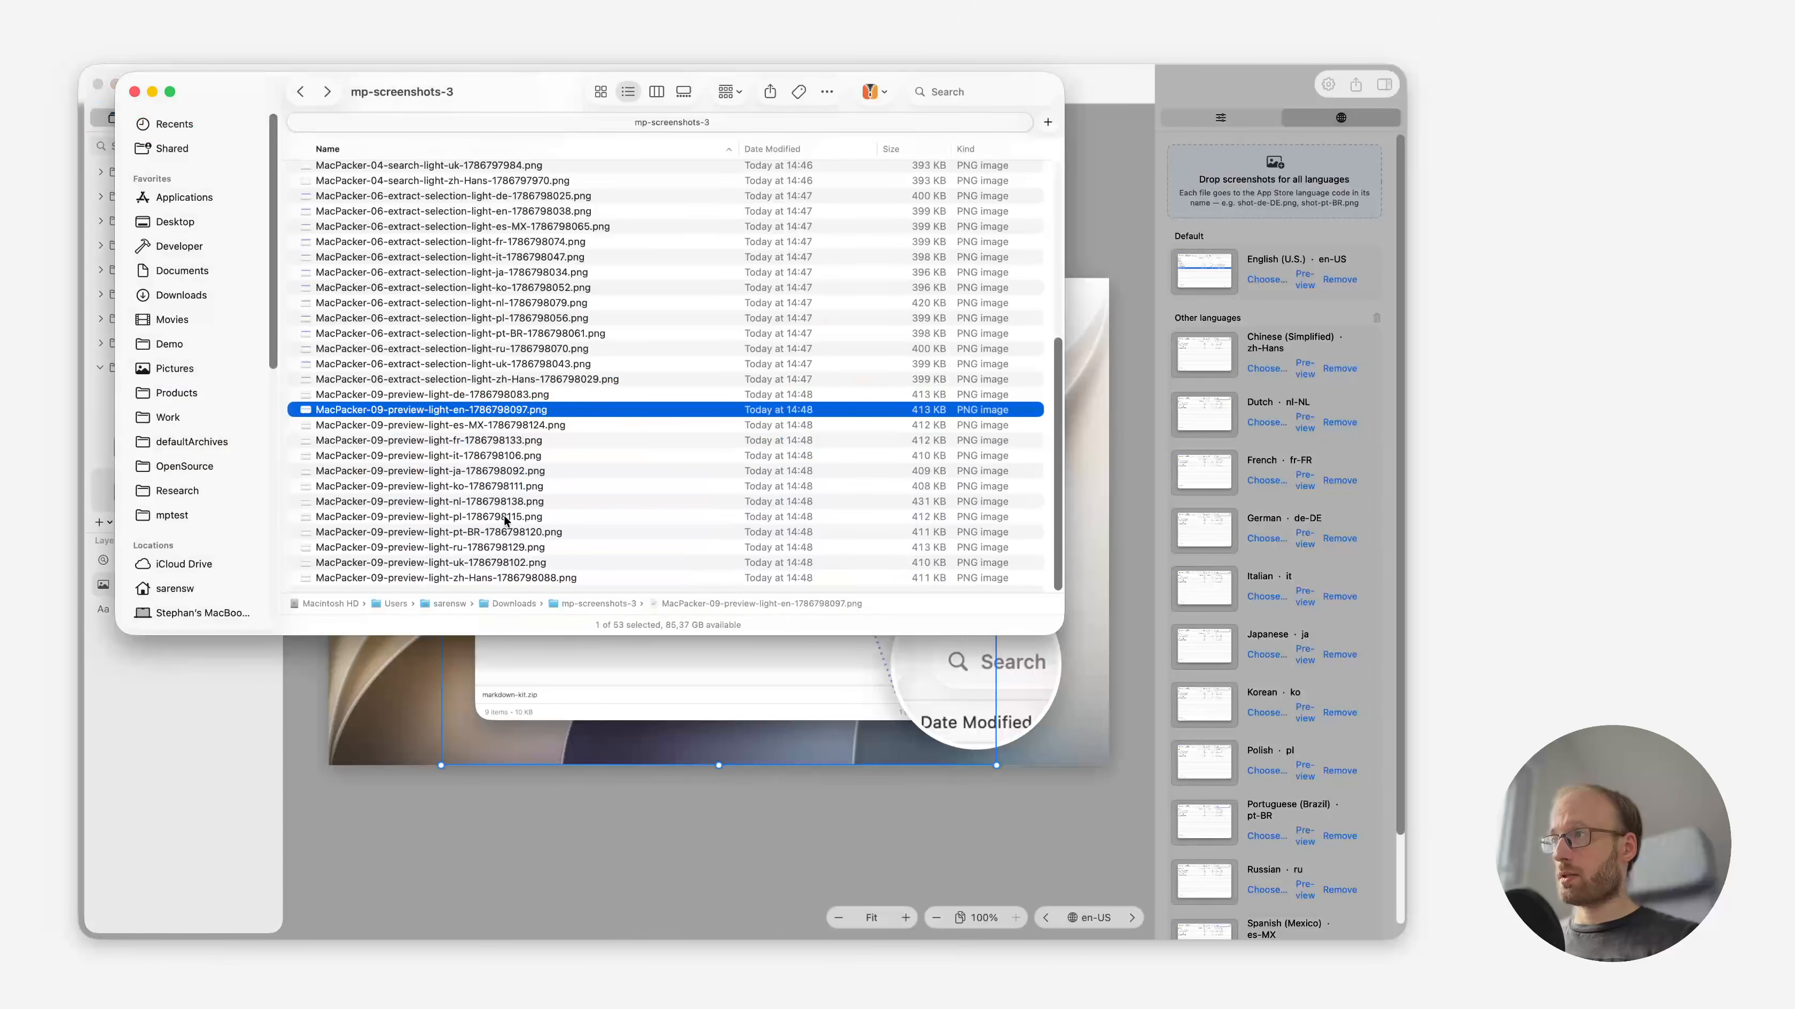
click(502, 397)
shift+click(503, 578)
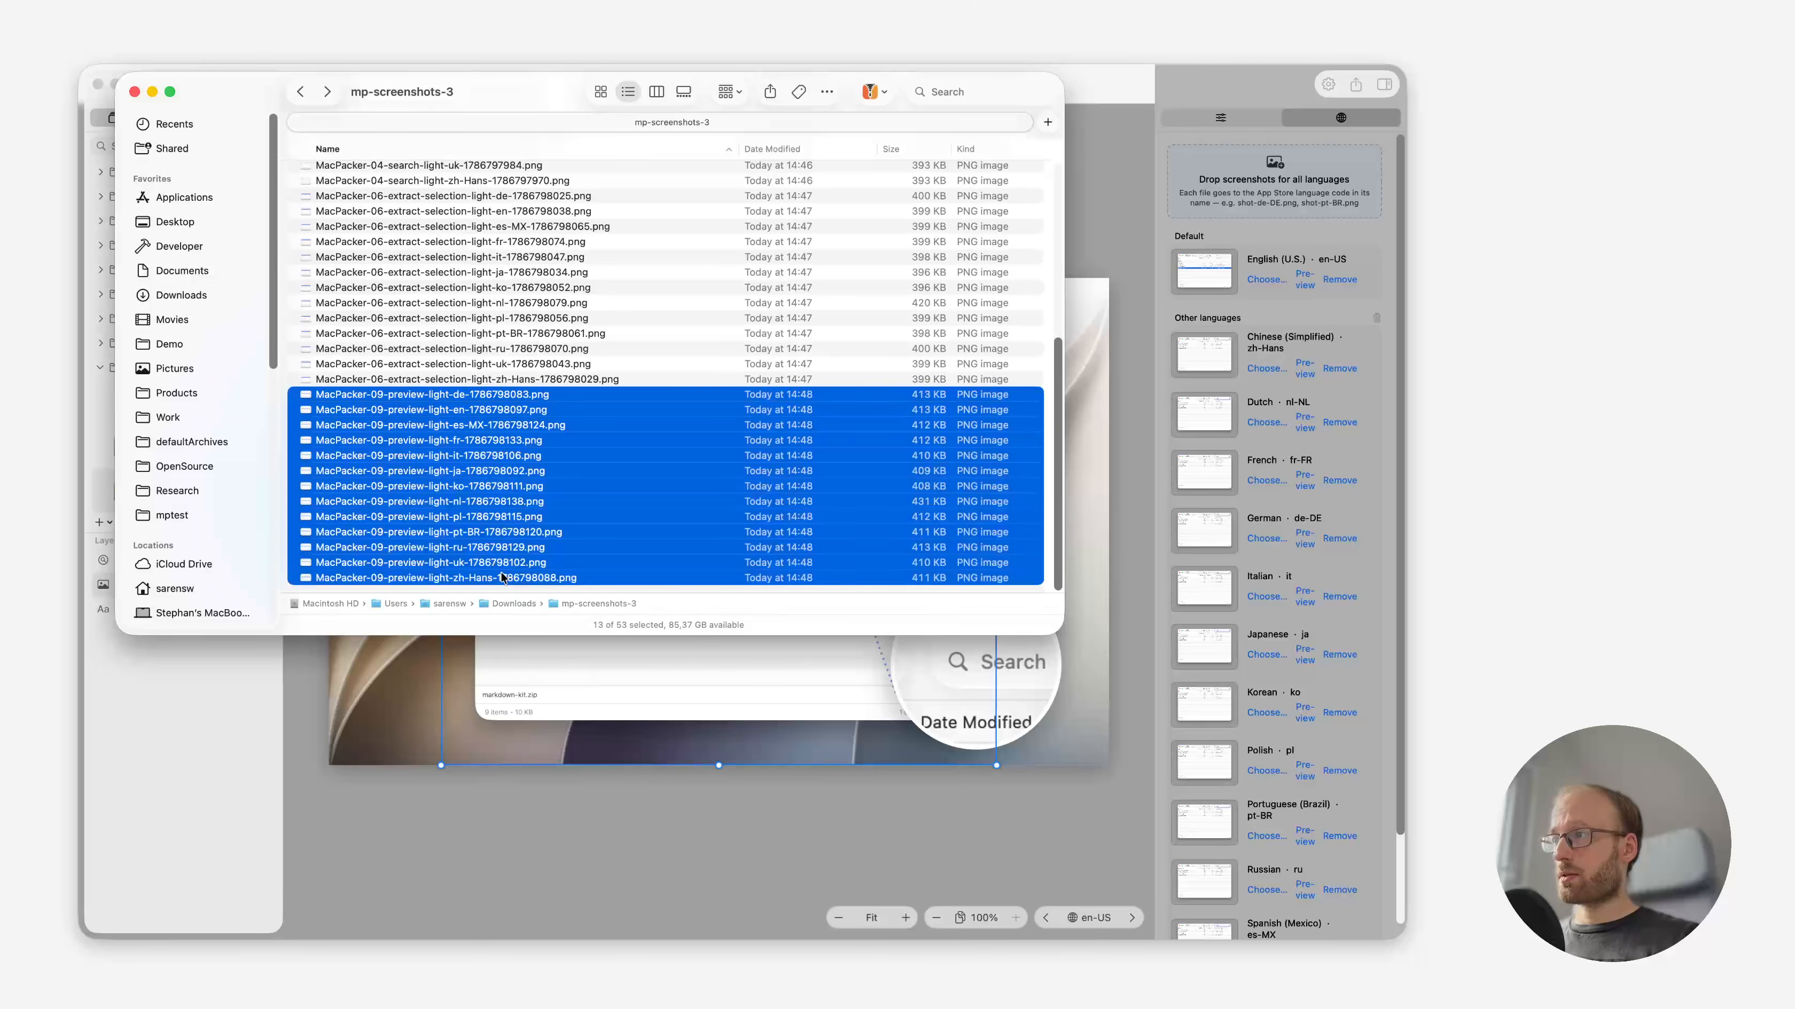
drag(521, 400, 1230, 202)
click(1093, 207)
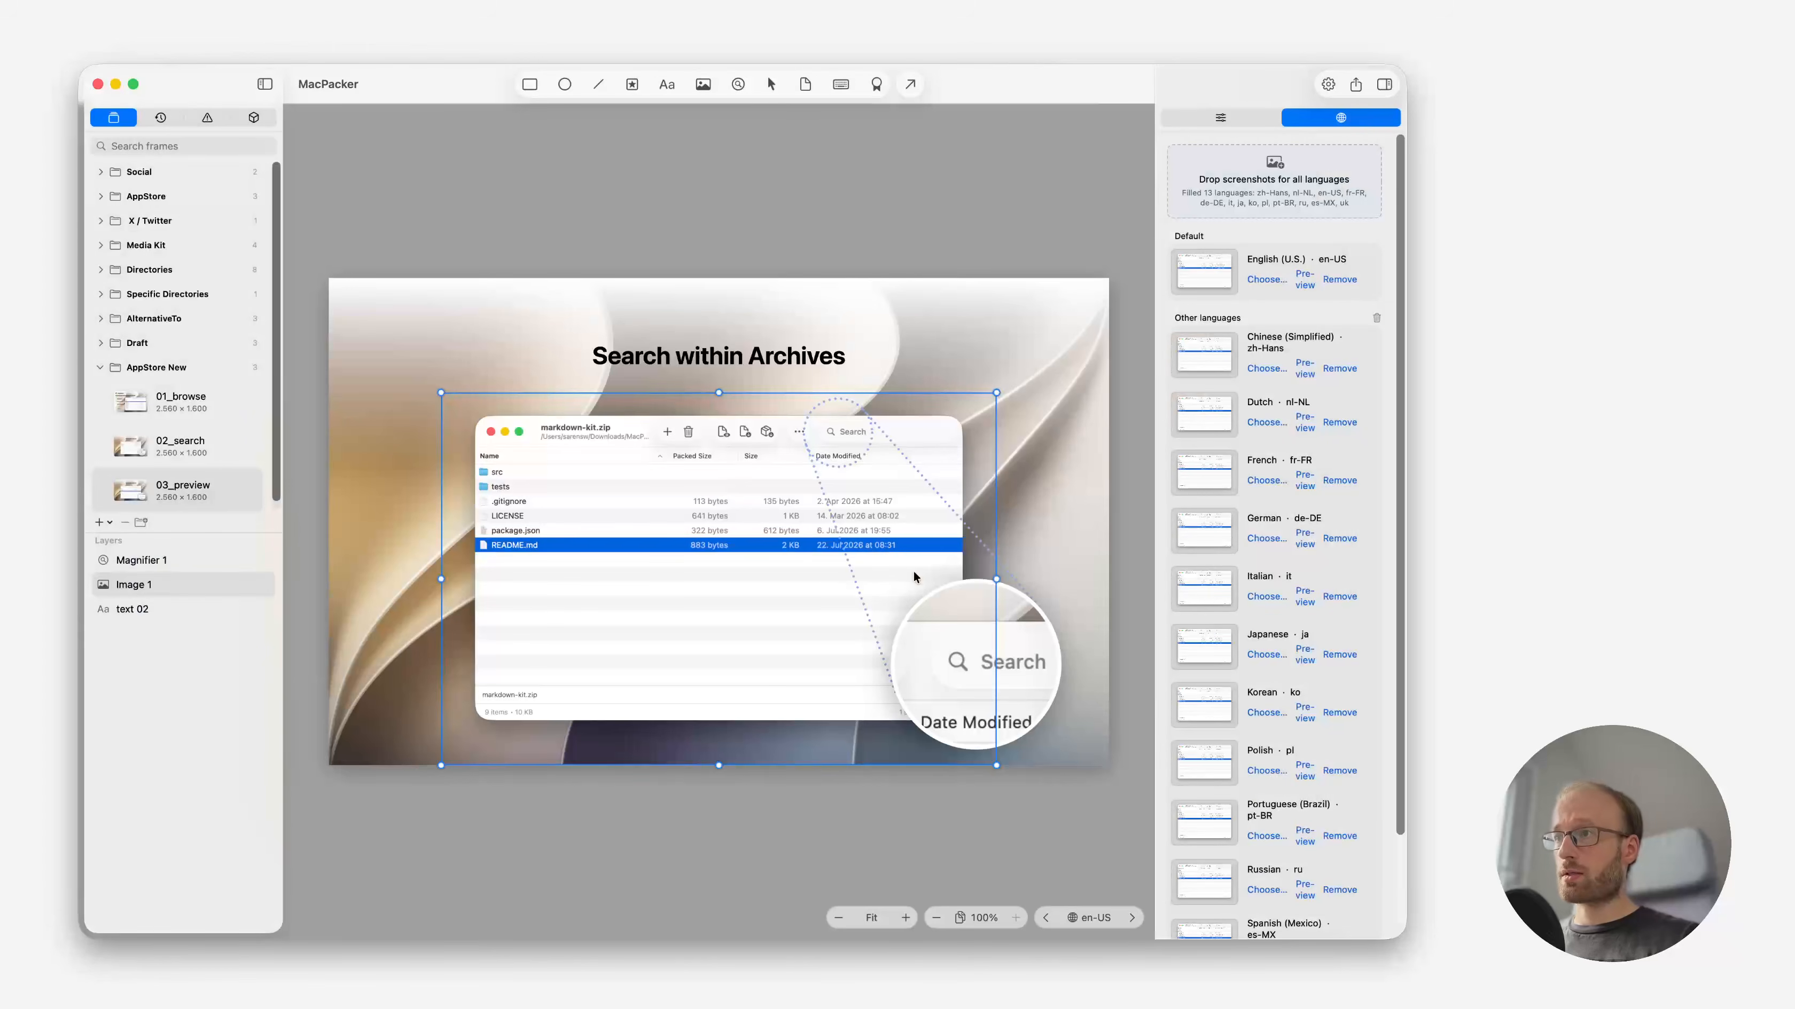
Delete the magnifier from the 03_preview frame and save the project.
click(1042, 664)
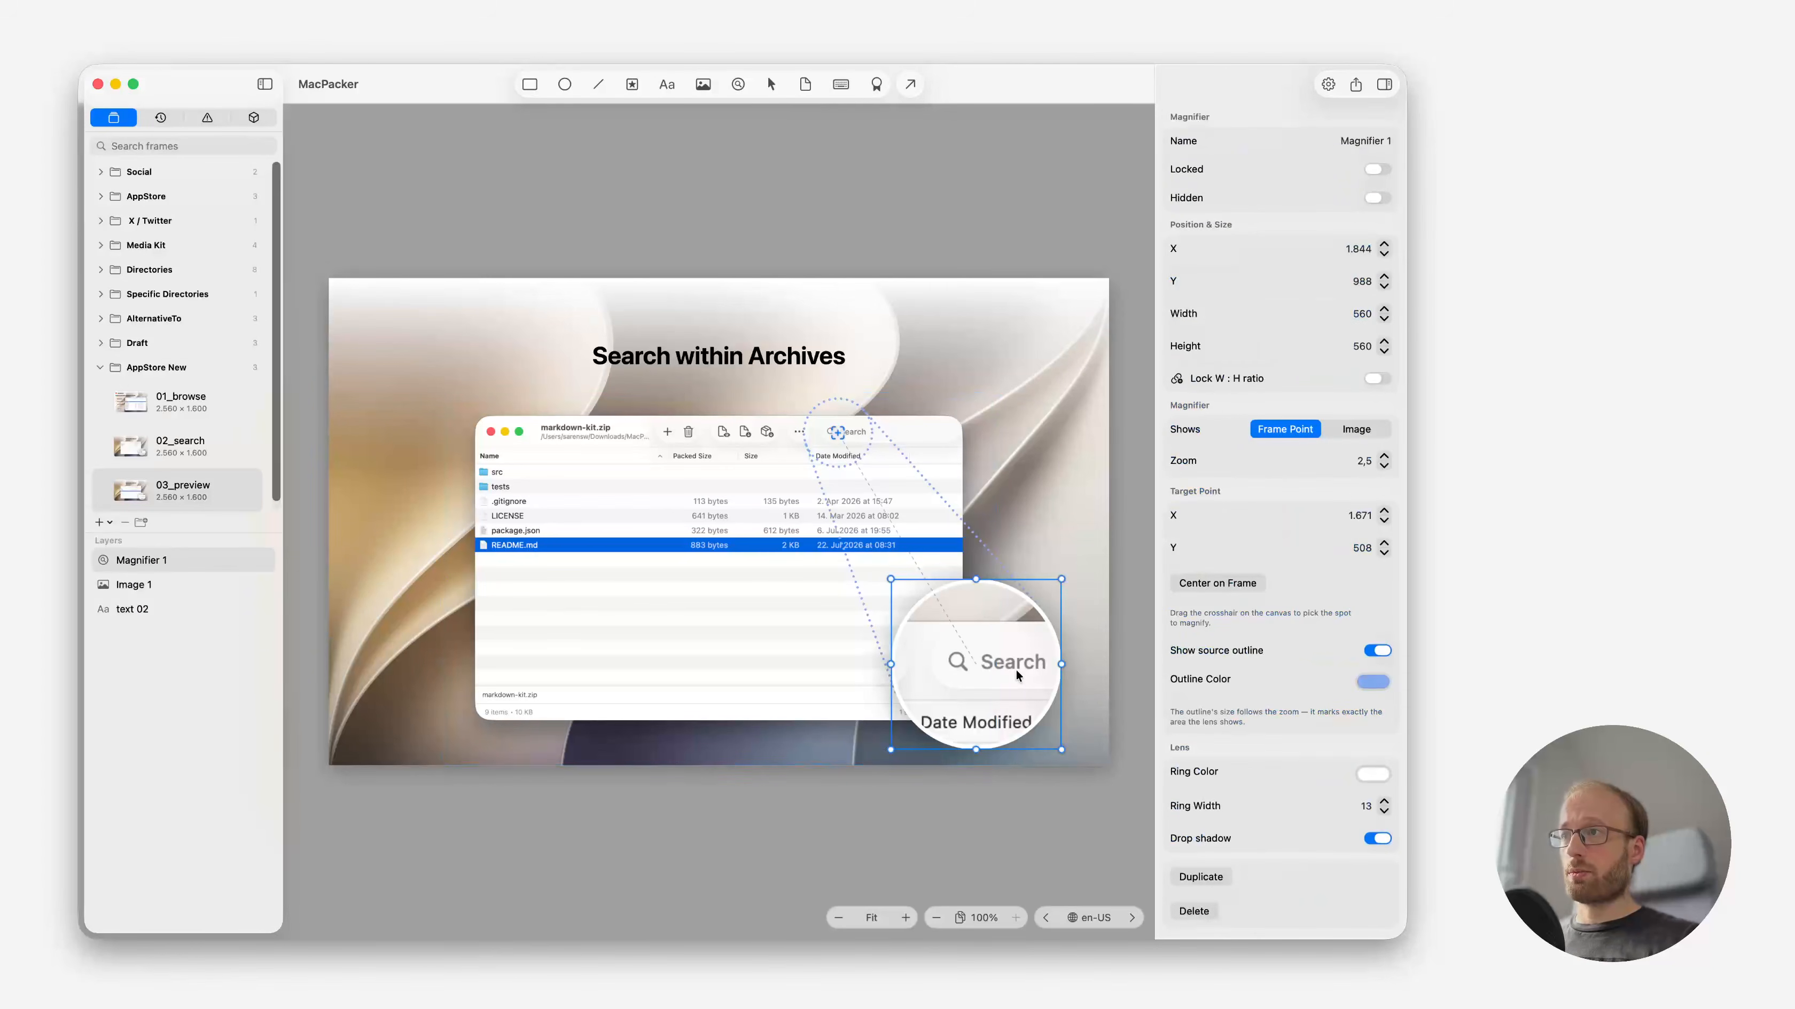
key(Delete)
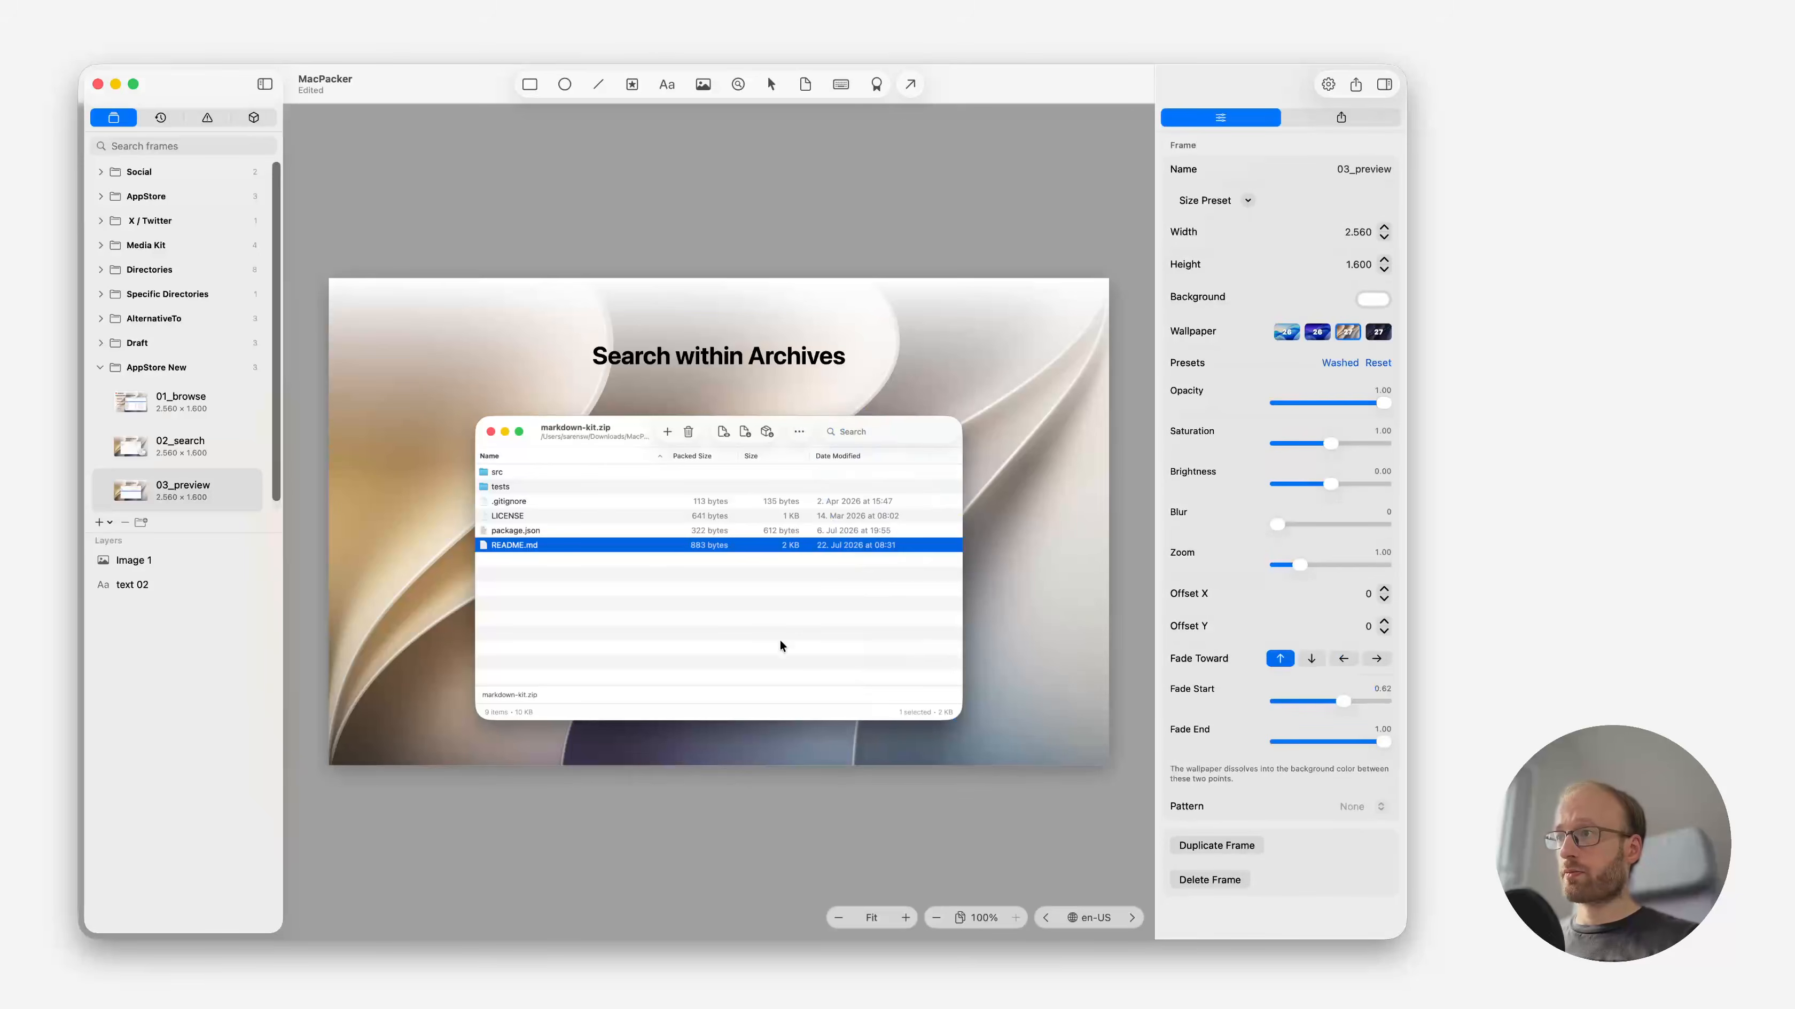
key(super+s)
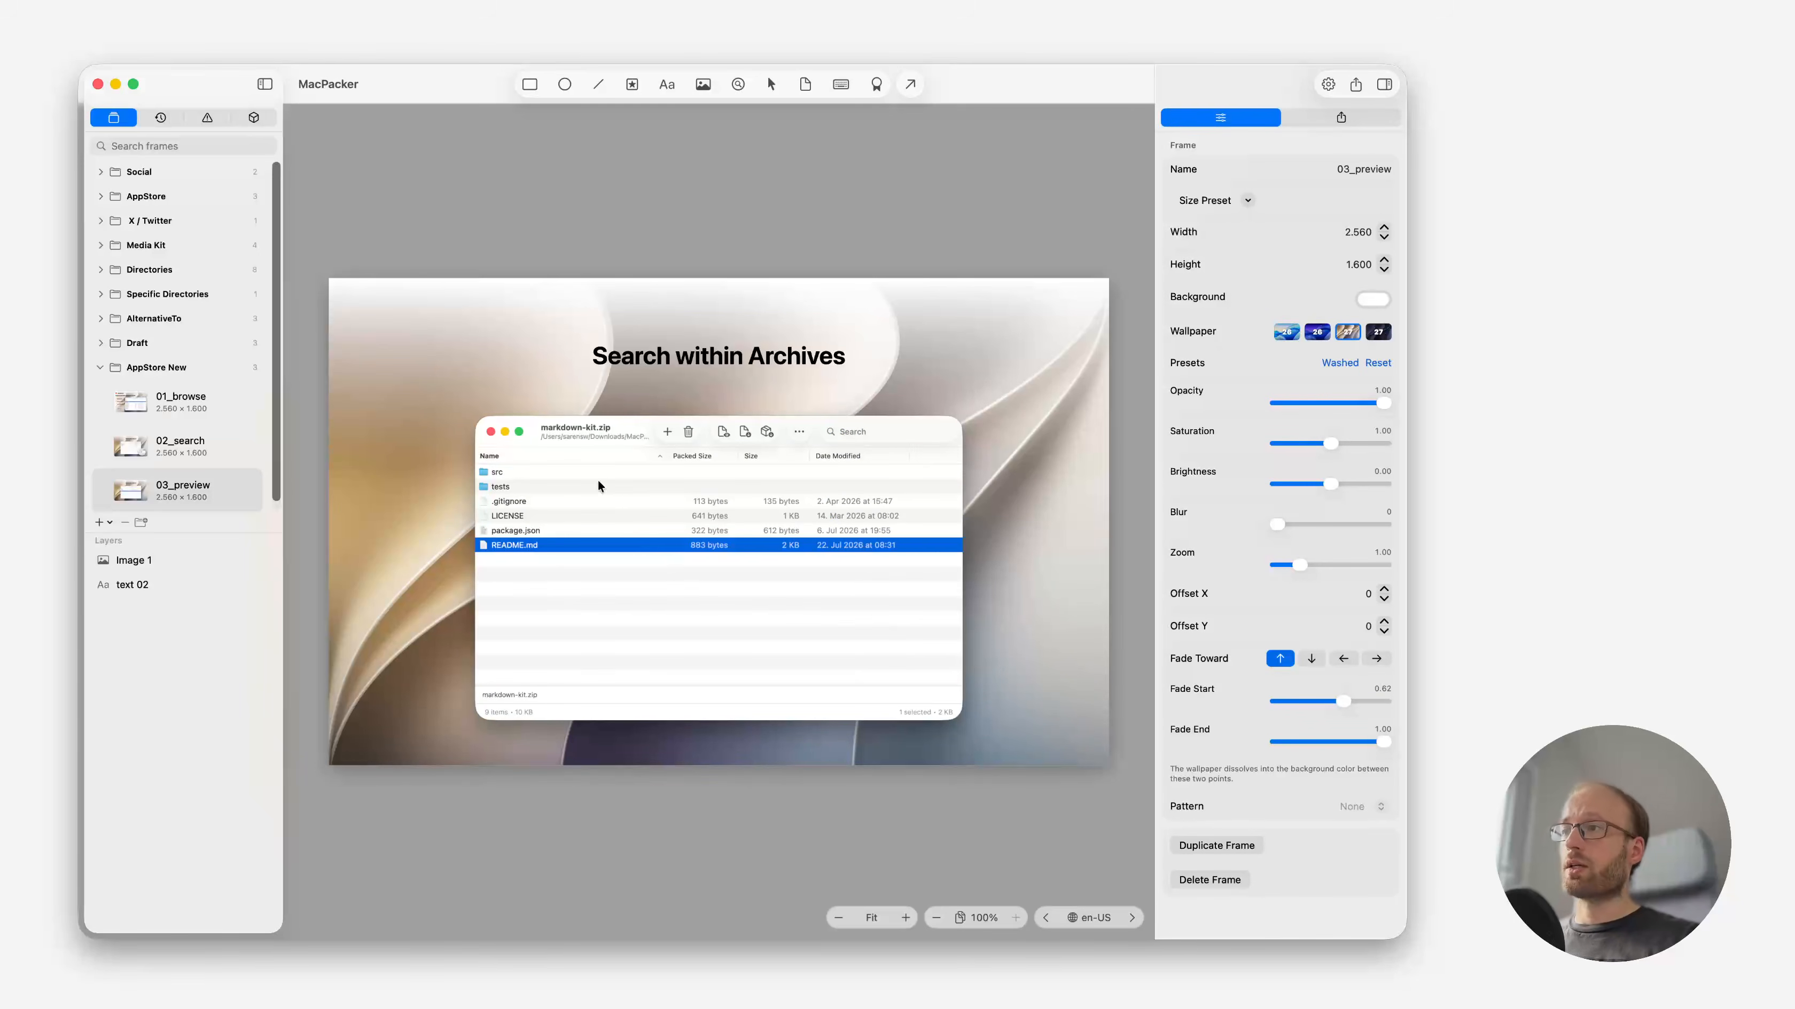
Copy the README.md preview window image from the AppStore folder's 03_preview frame into the 03_preview frame of AppStore New.
click(253, 119)
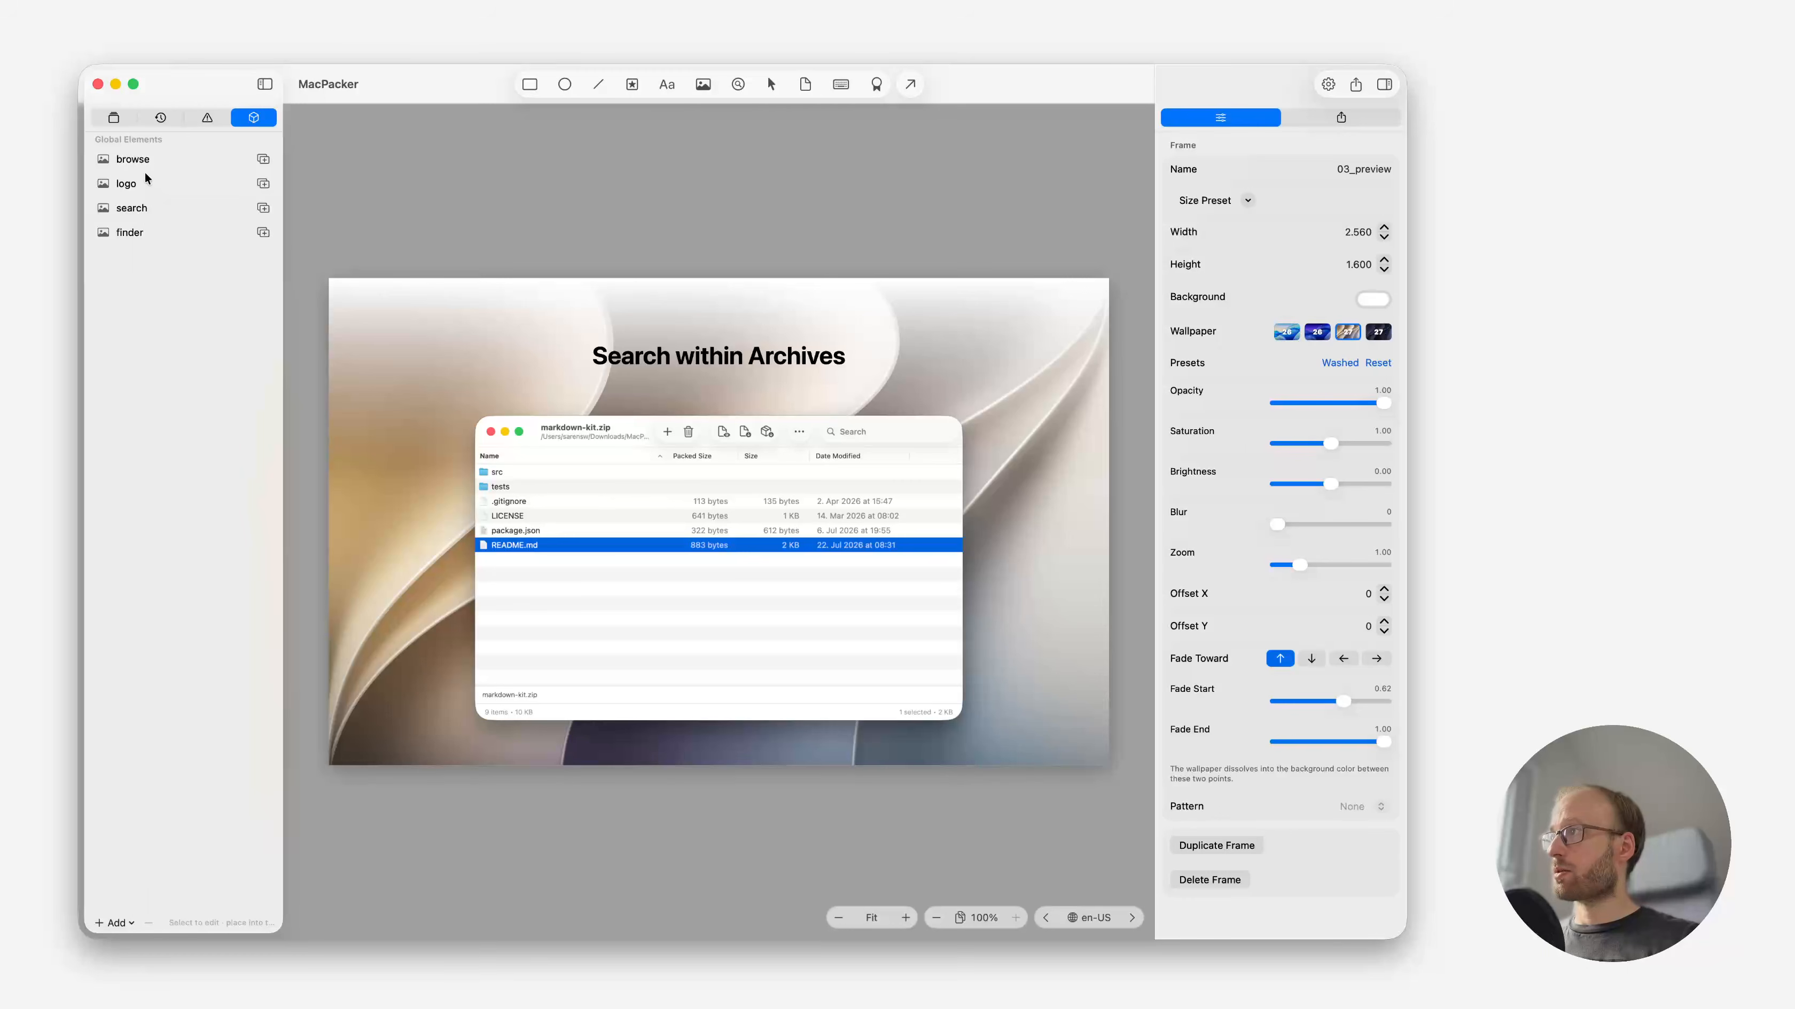
click(114, 118)
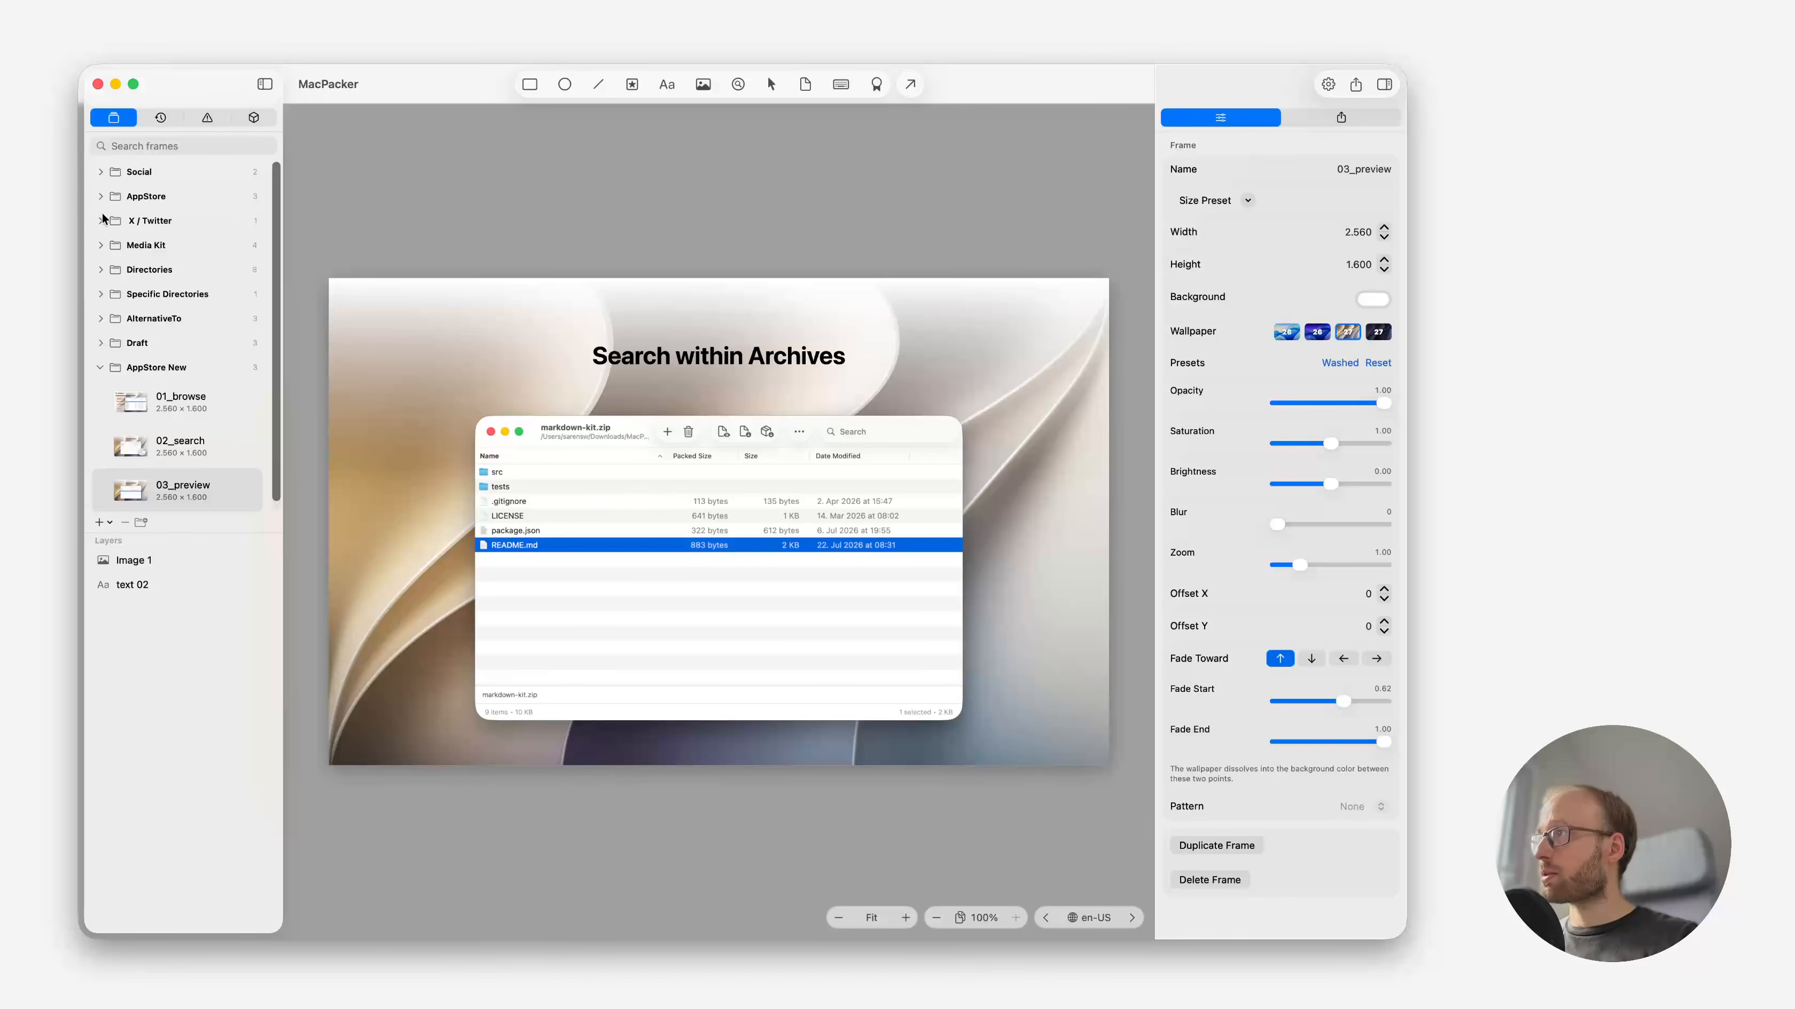
click(101, 197)
click(190, 321)
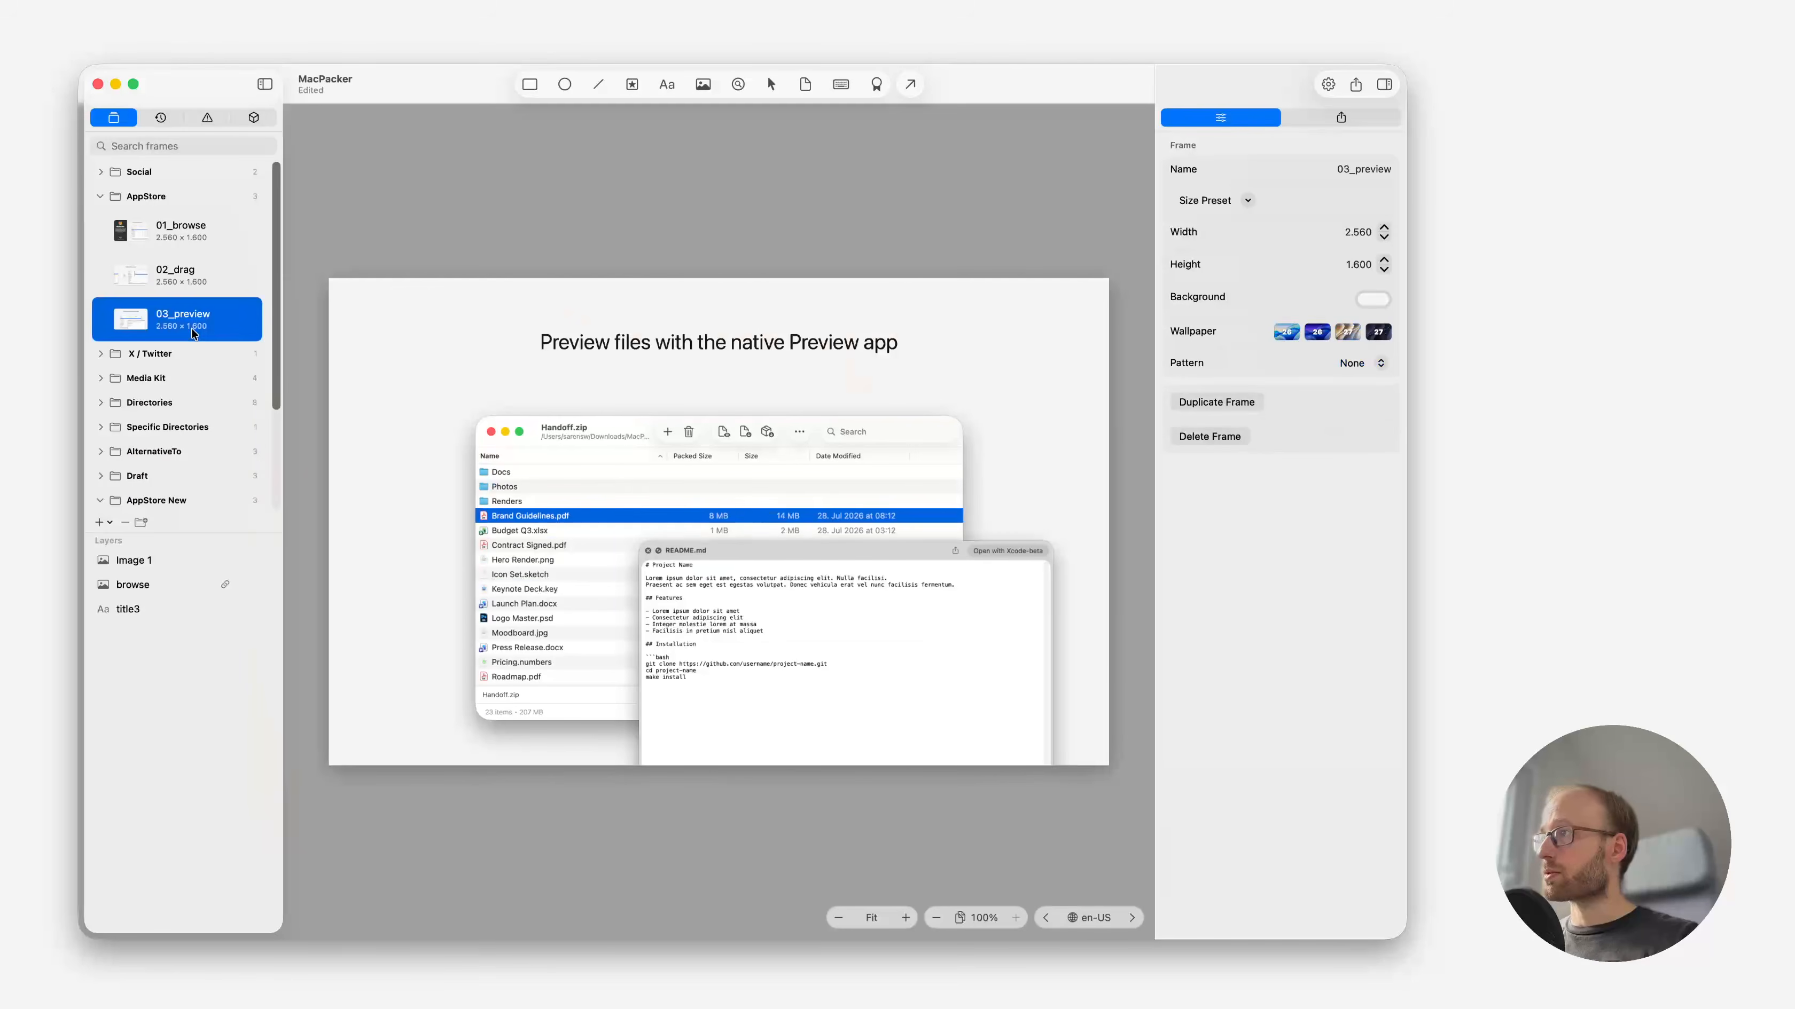
click(713, 603)
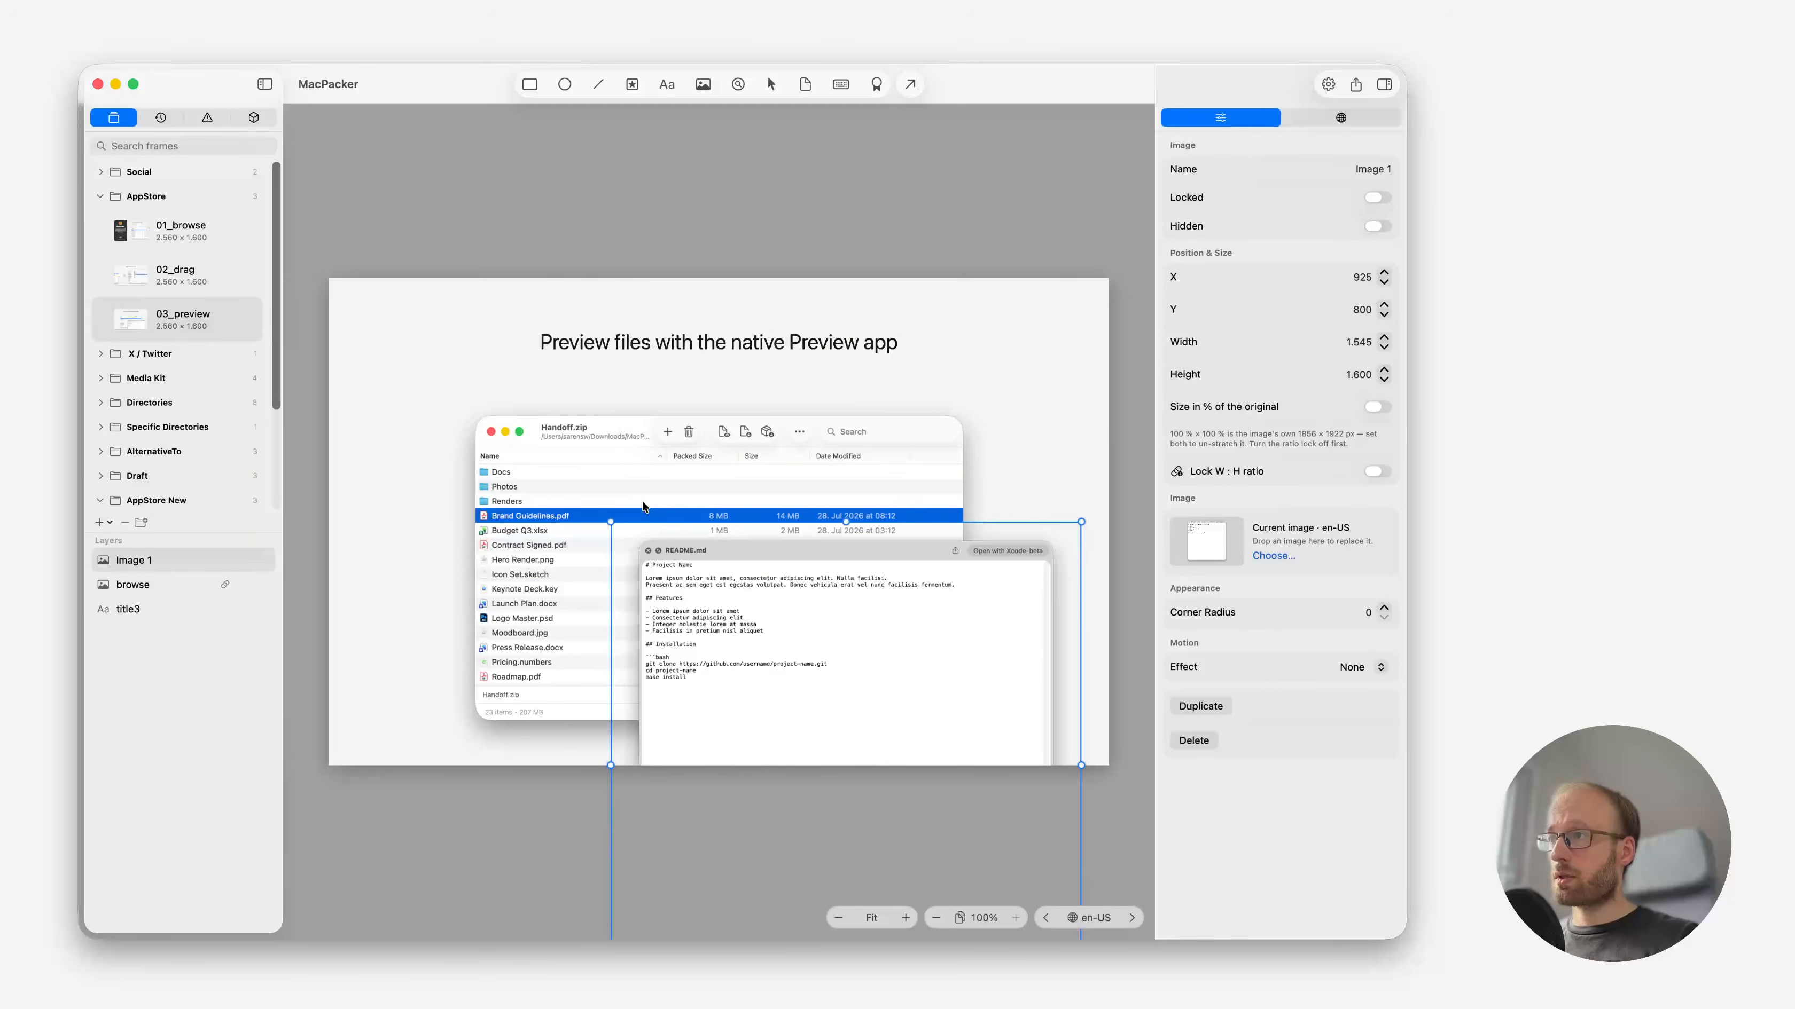
click(102, 197)
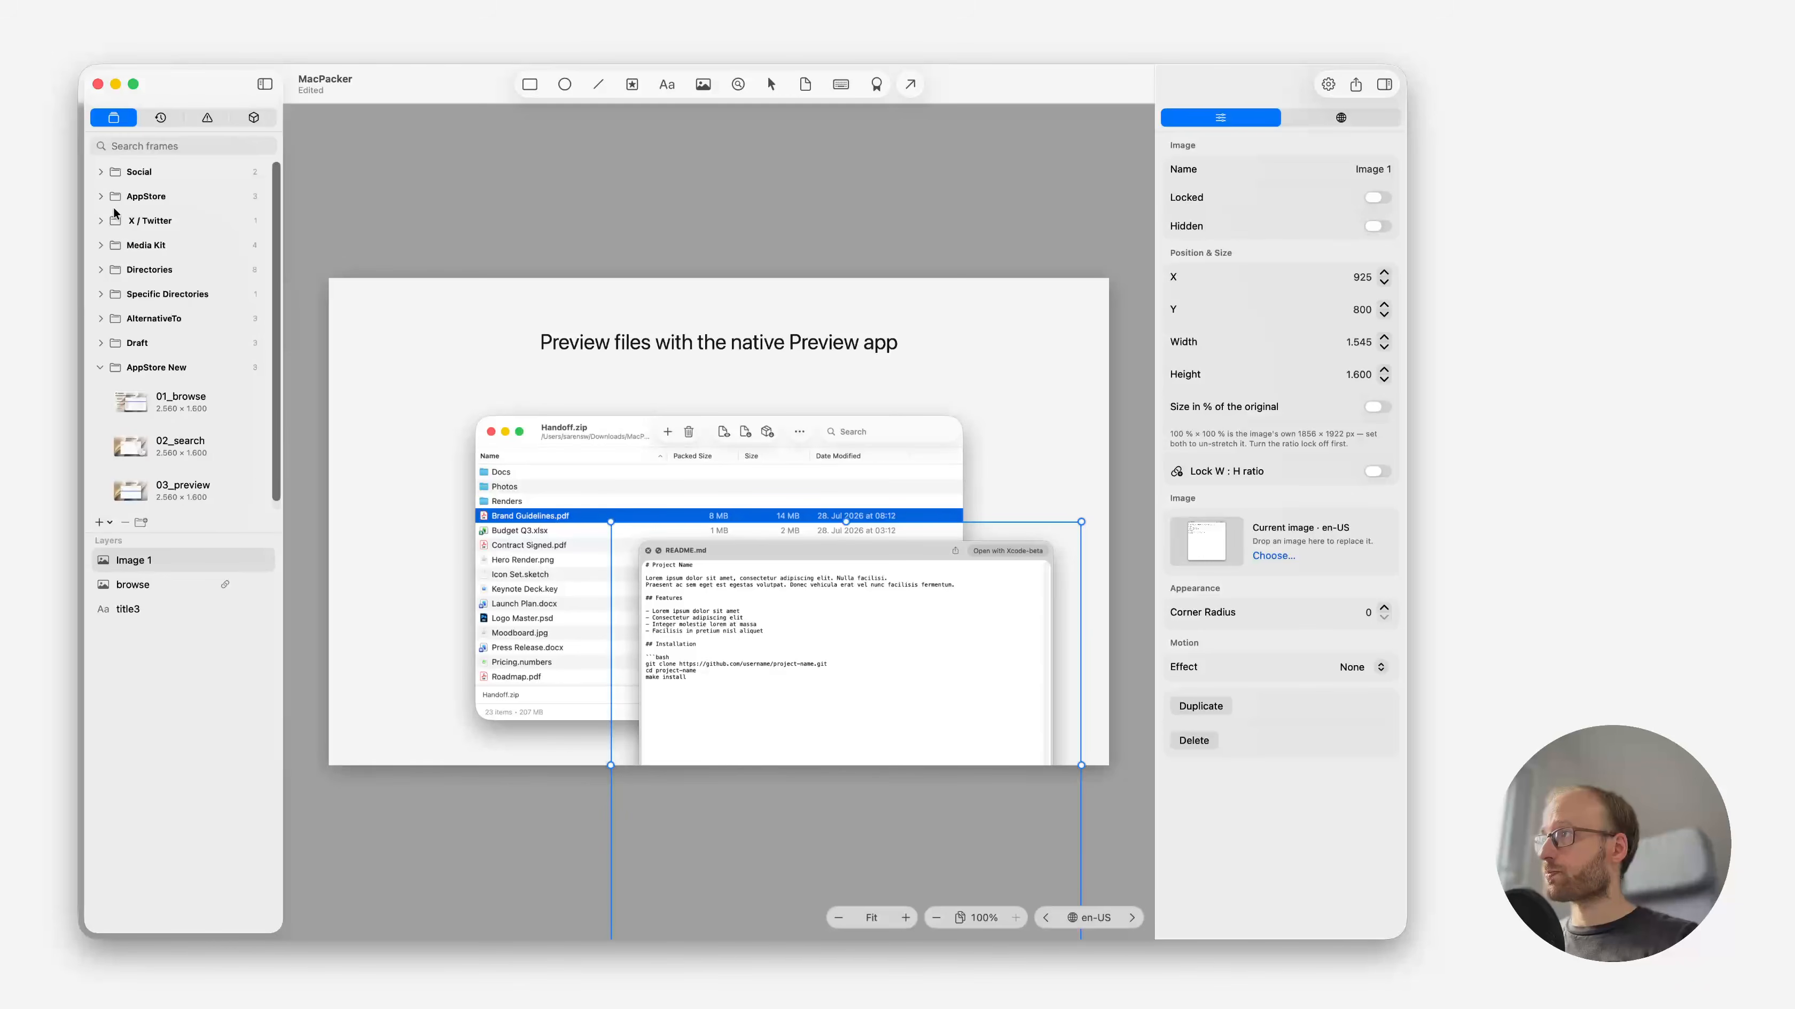
click(210, 487)
key(super+v)
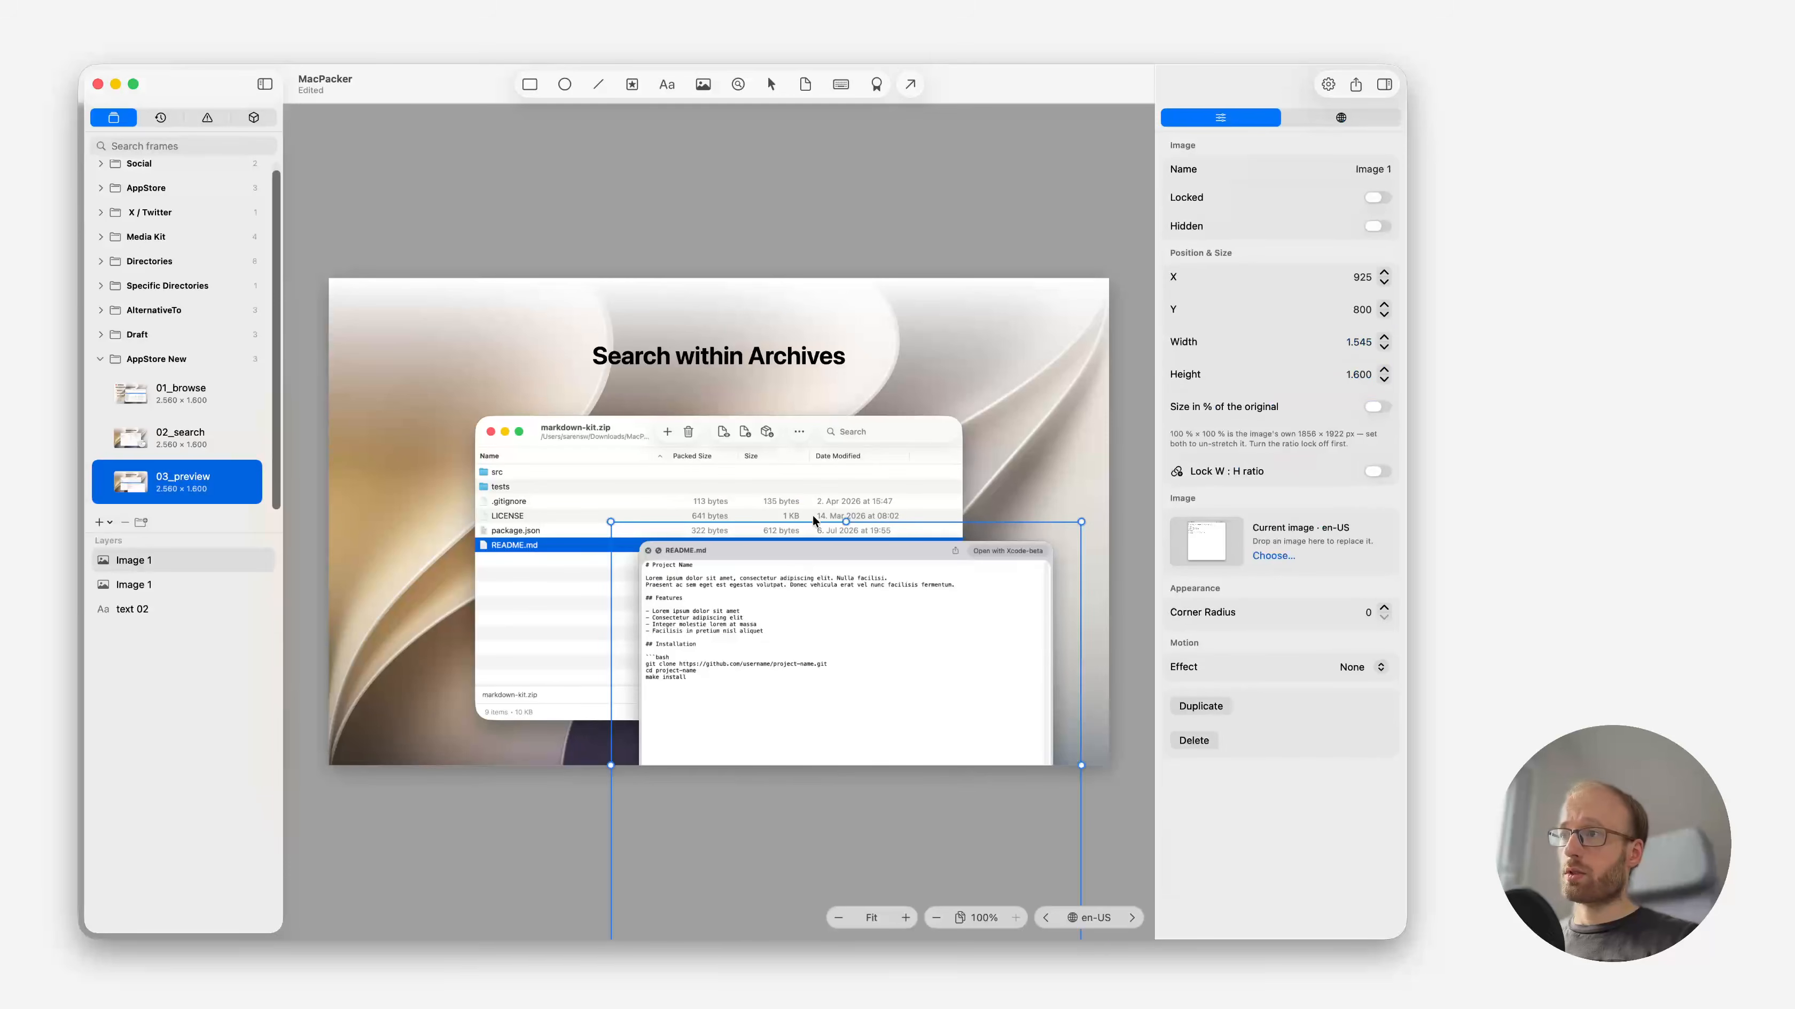
Move the pasted README.md image towards the frame's lower-right corner, to about X 1176, Y 887, and save the project.
drag(796, 613, 865, 636)
click(946, 211)
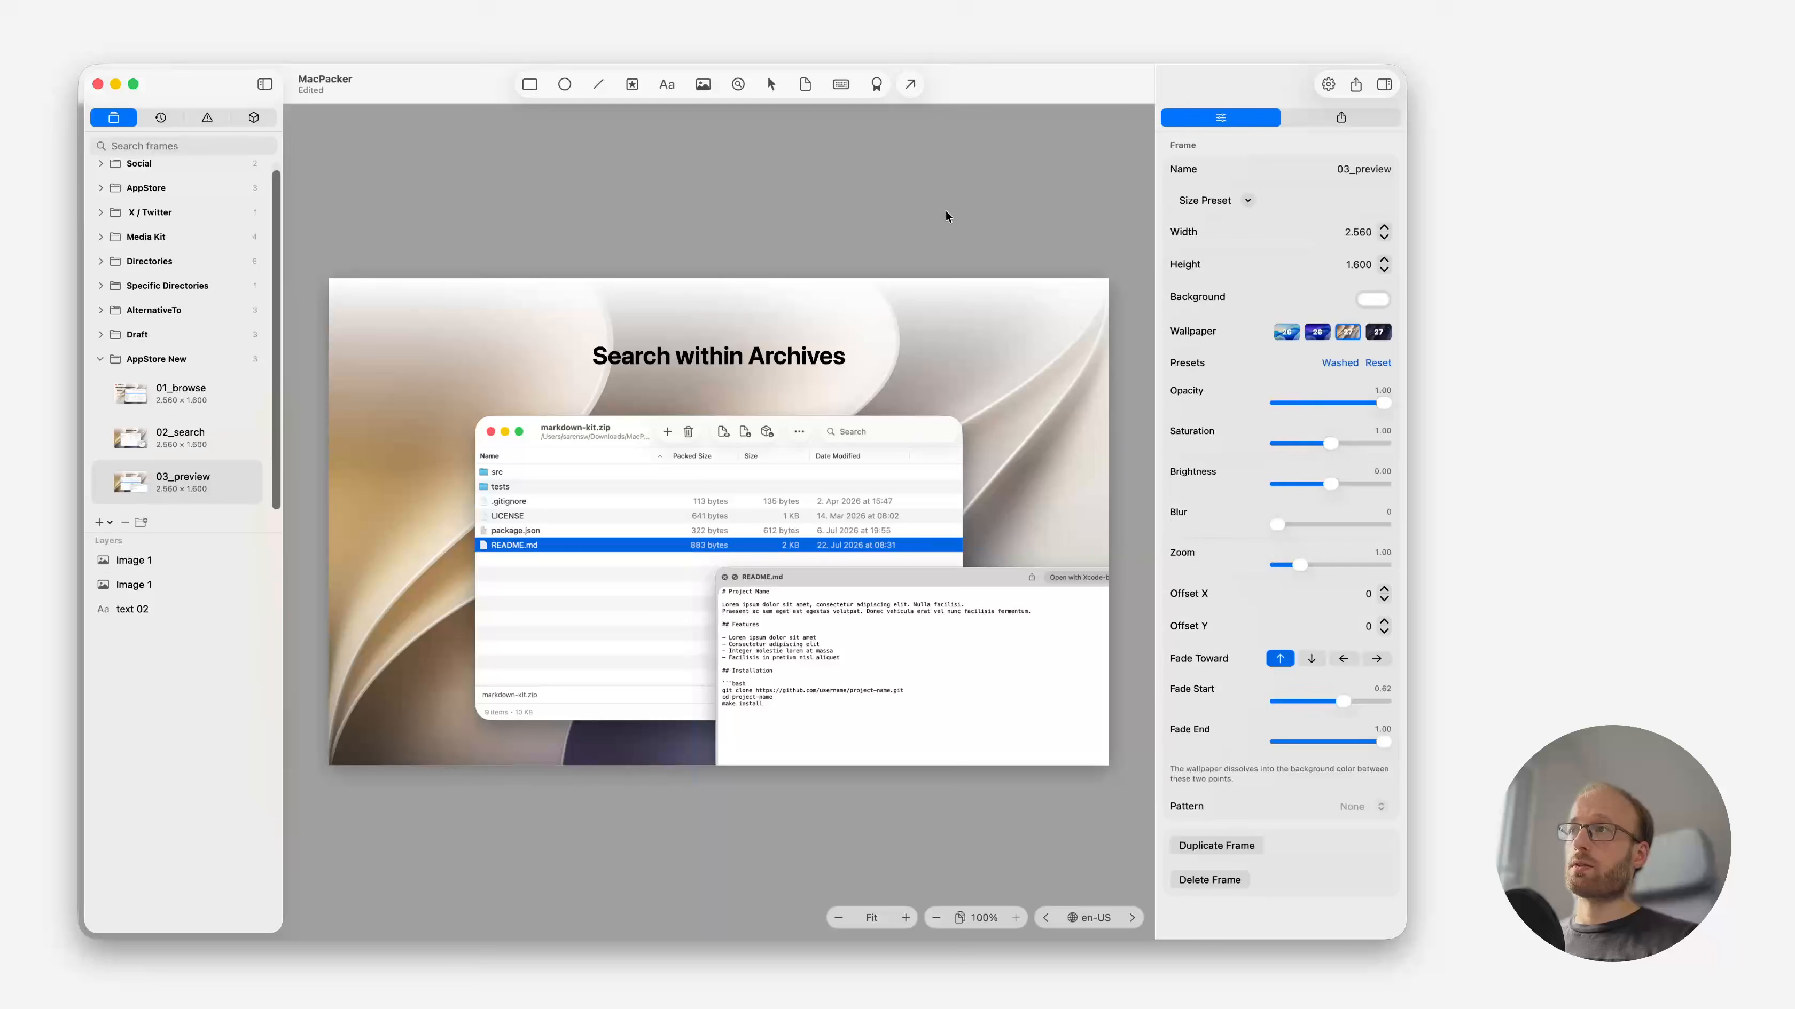
key(super+s)
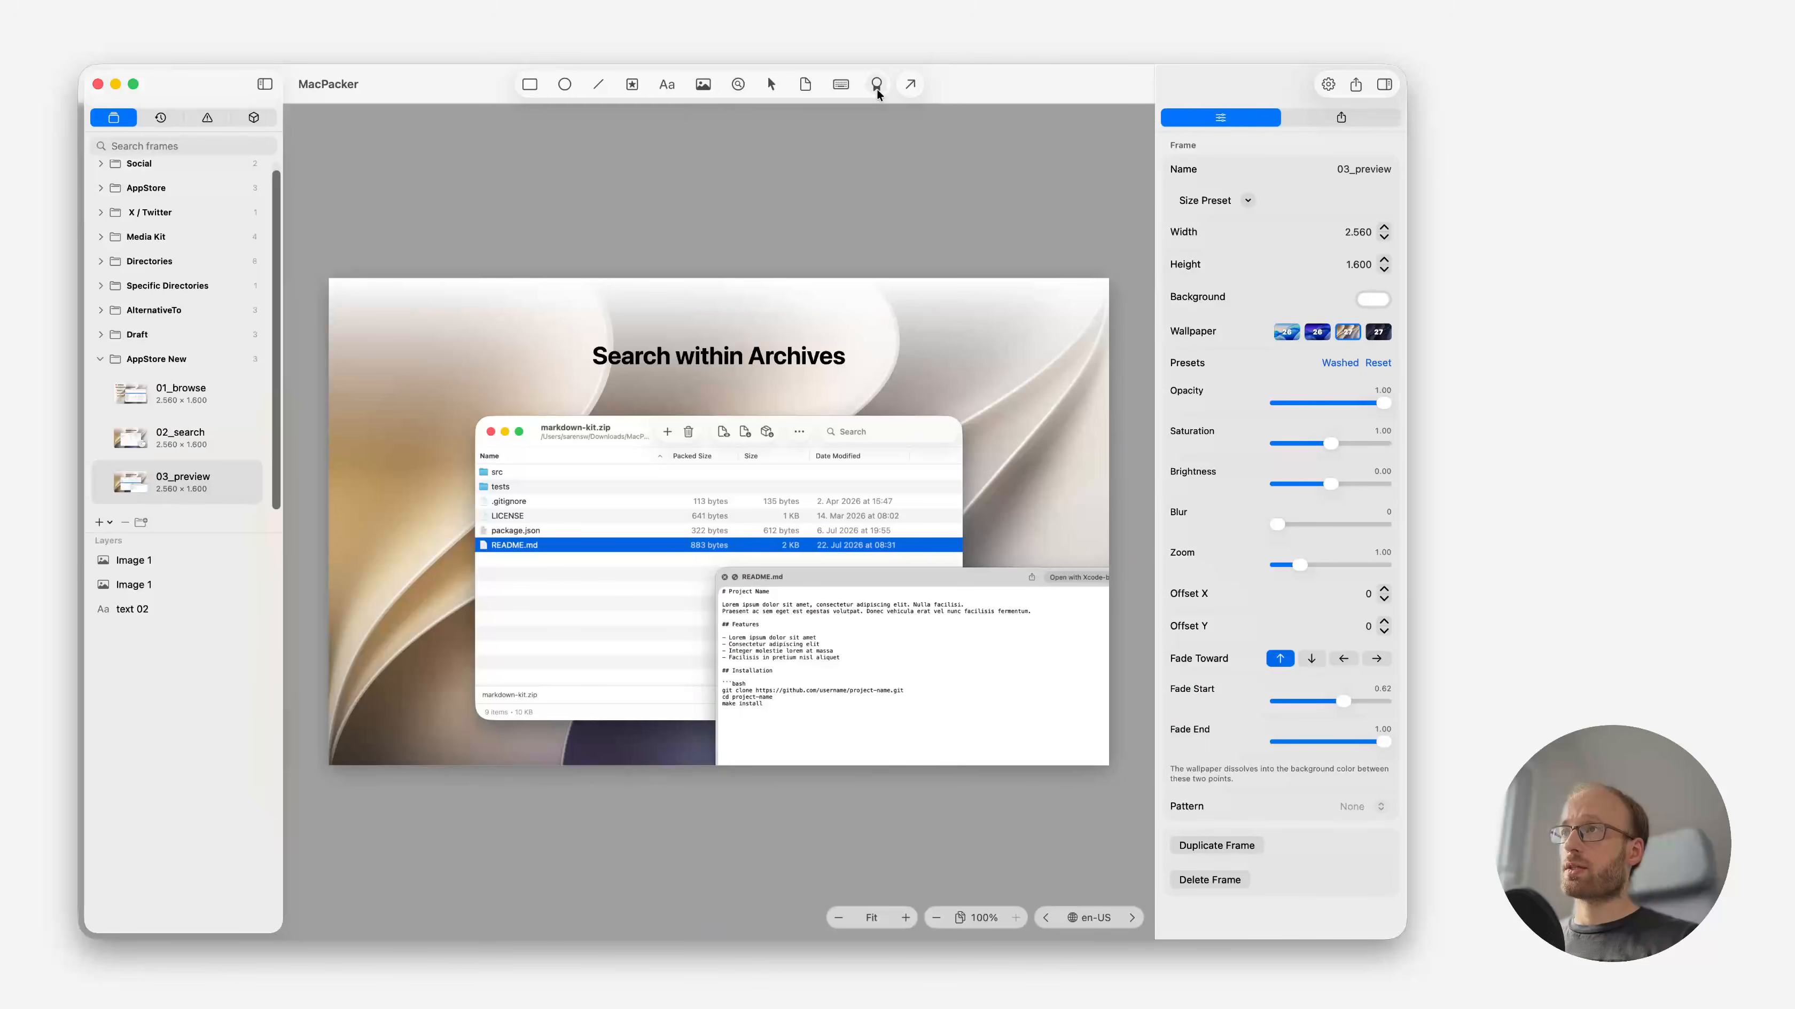
Add a keyboard key element below the file list at about X 890, Y 1092 and set its label to Space.
click(840, 85)
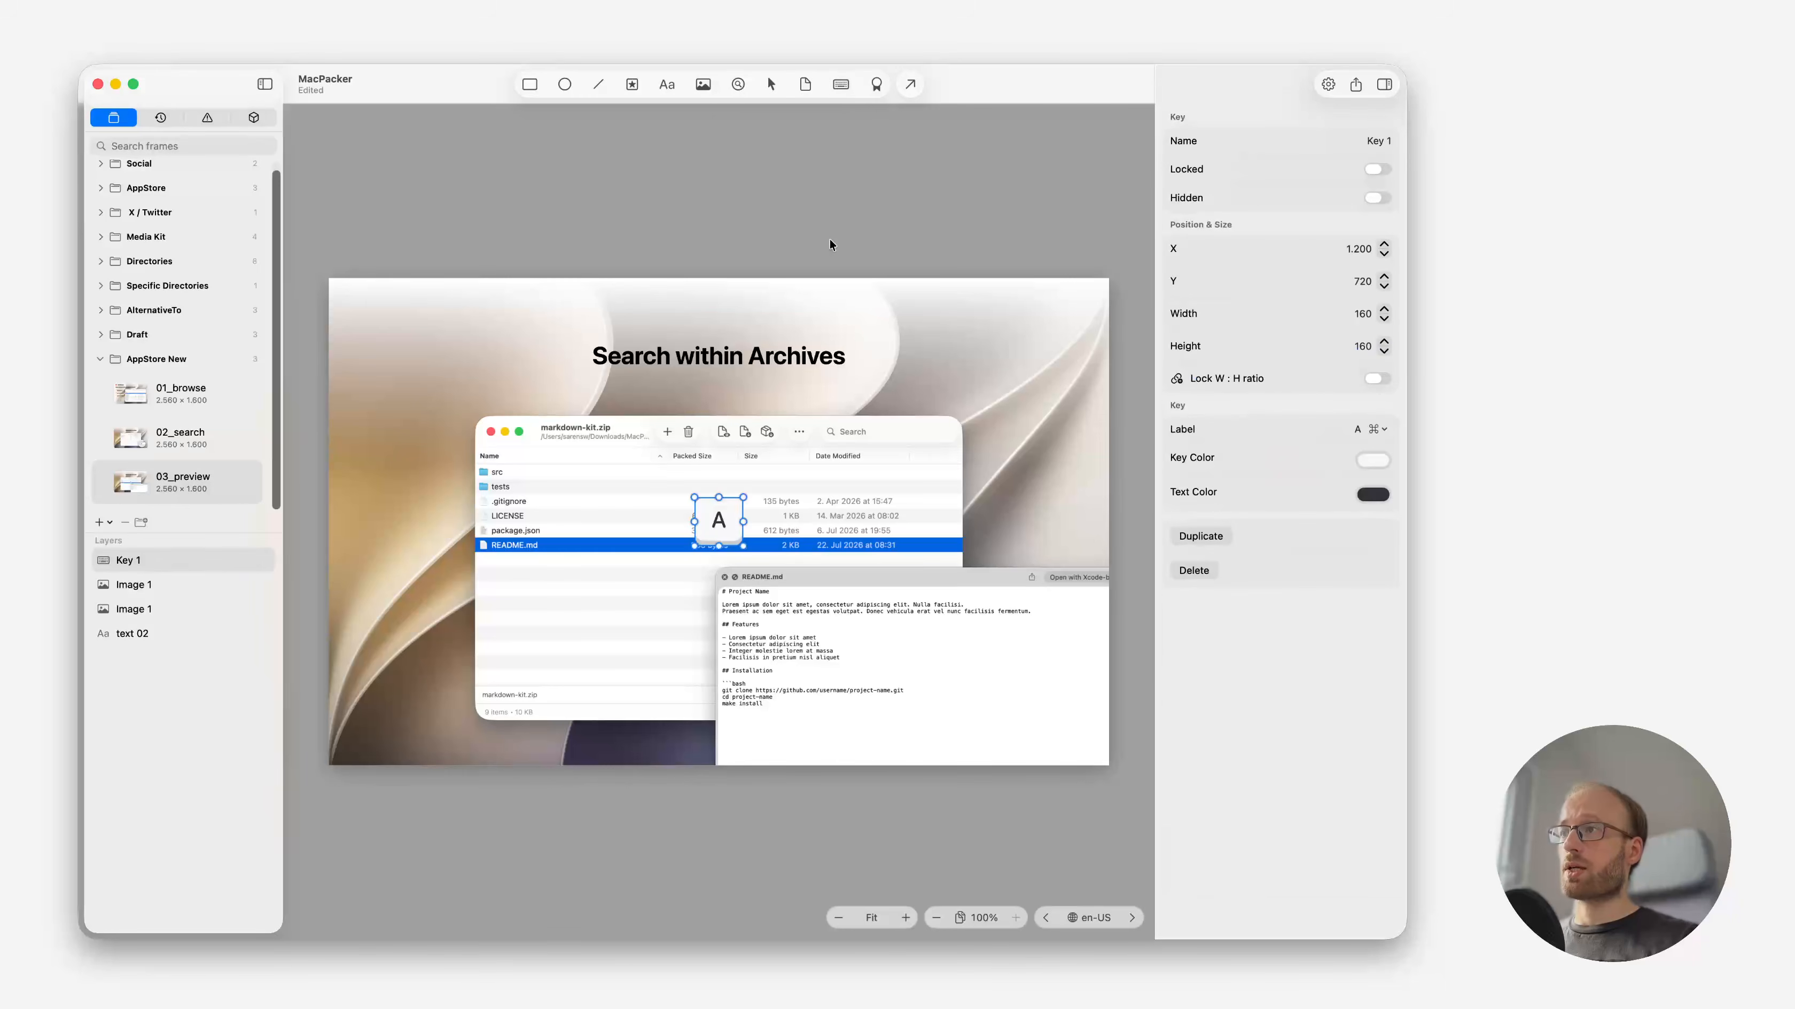
drag(718, 526, 625, 639)
click(1385, 430)
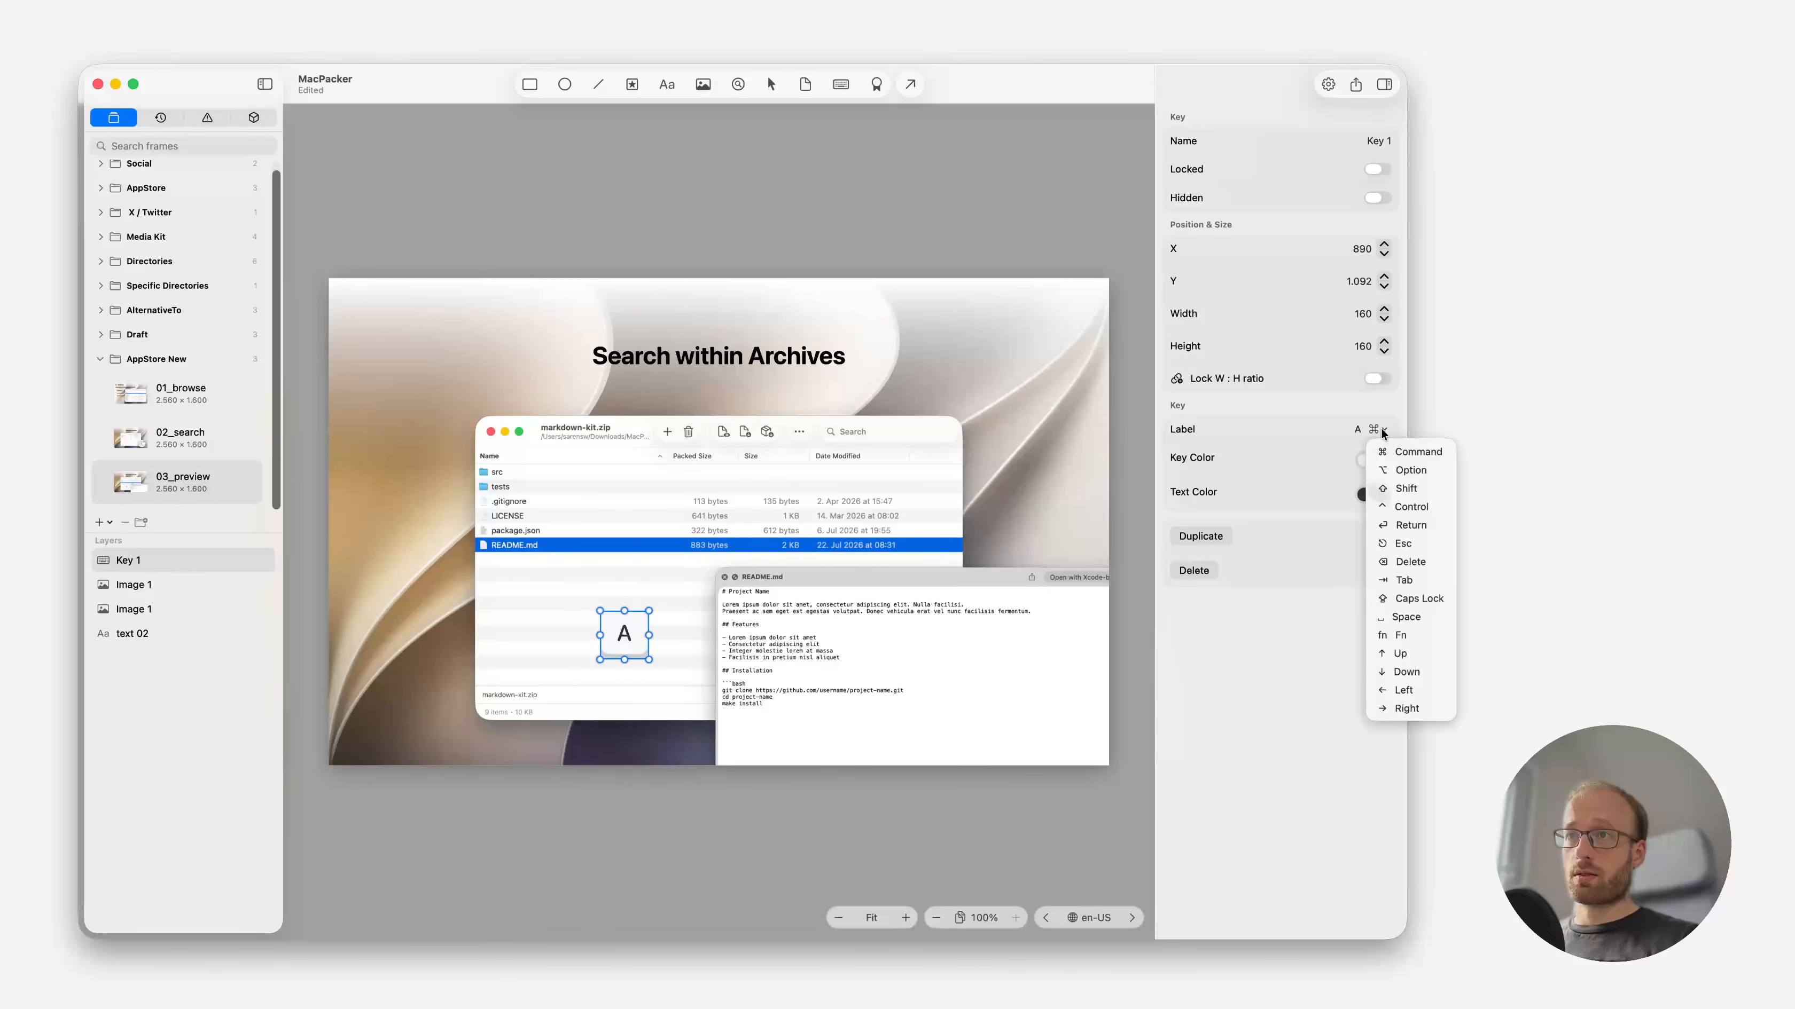
click(1406, 616)
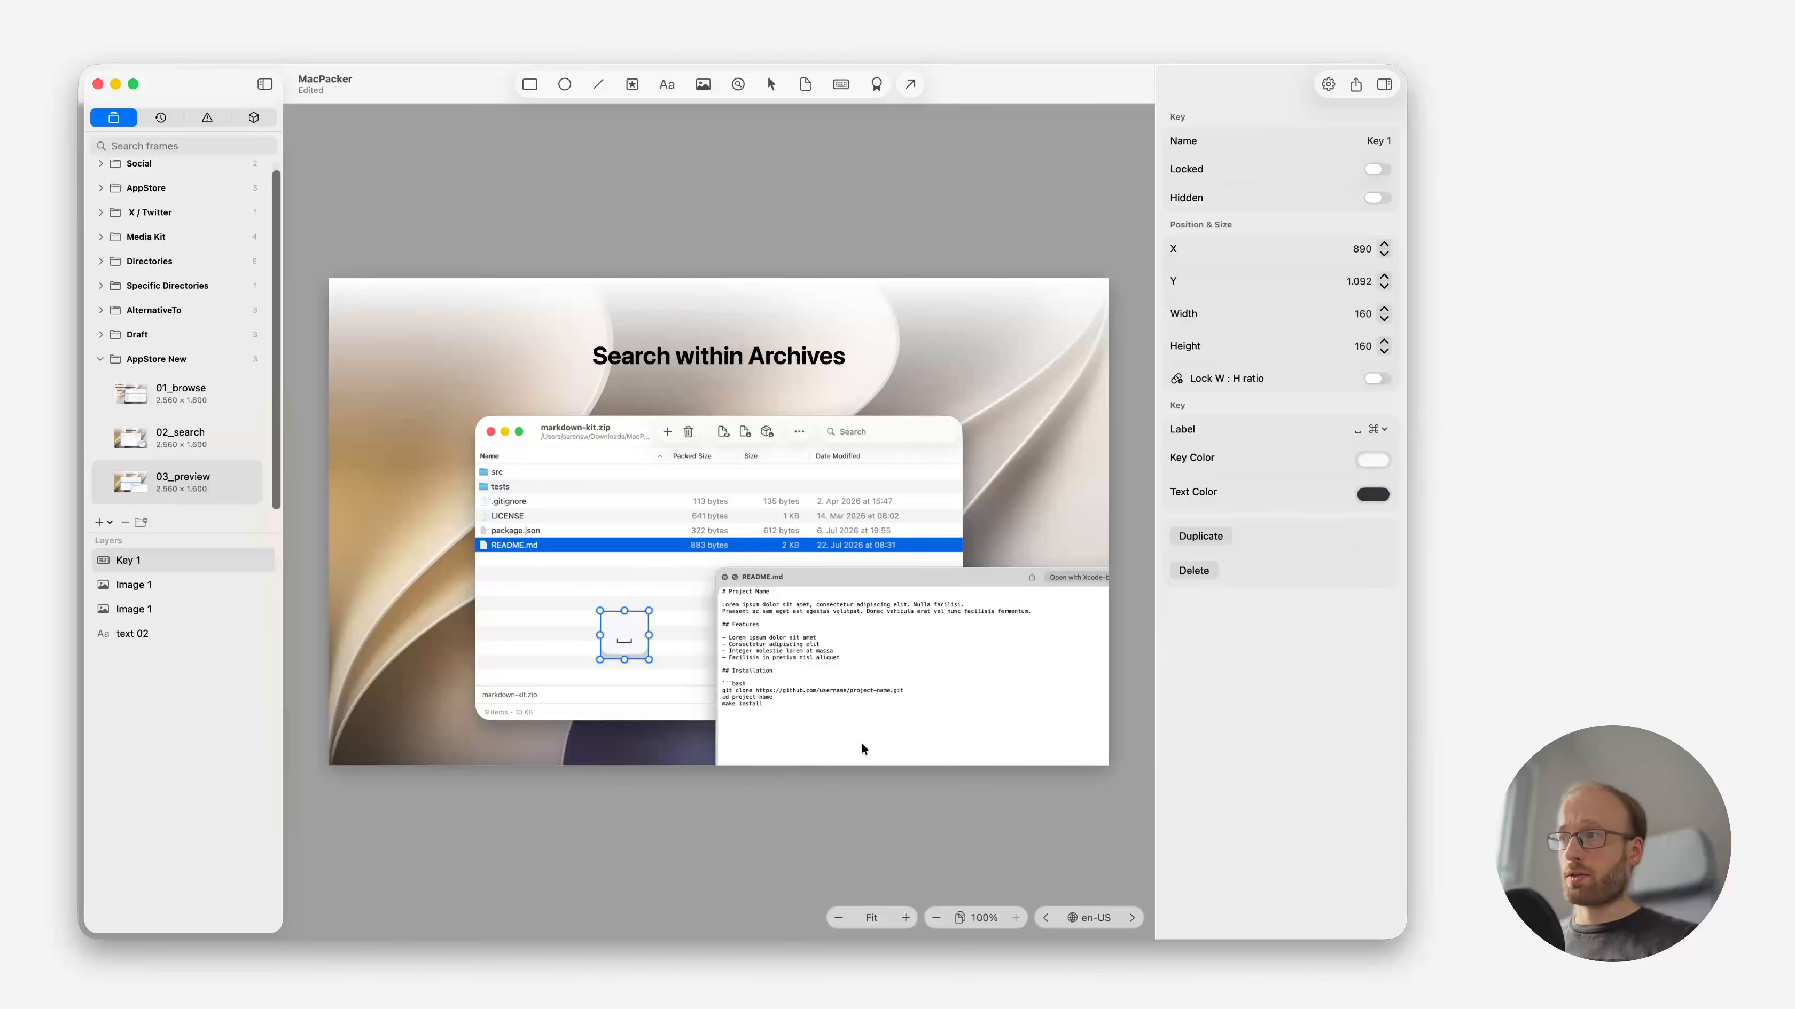
click(676, 754)
Set the Space key's key color to dark gray with 25 % grayscale brightness.
click(629, 636)
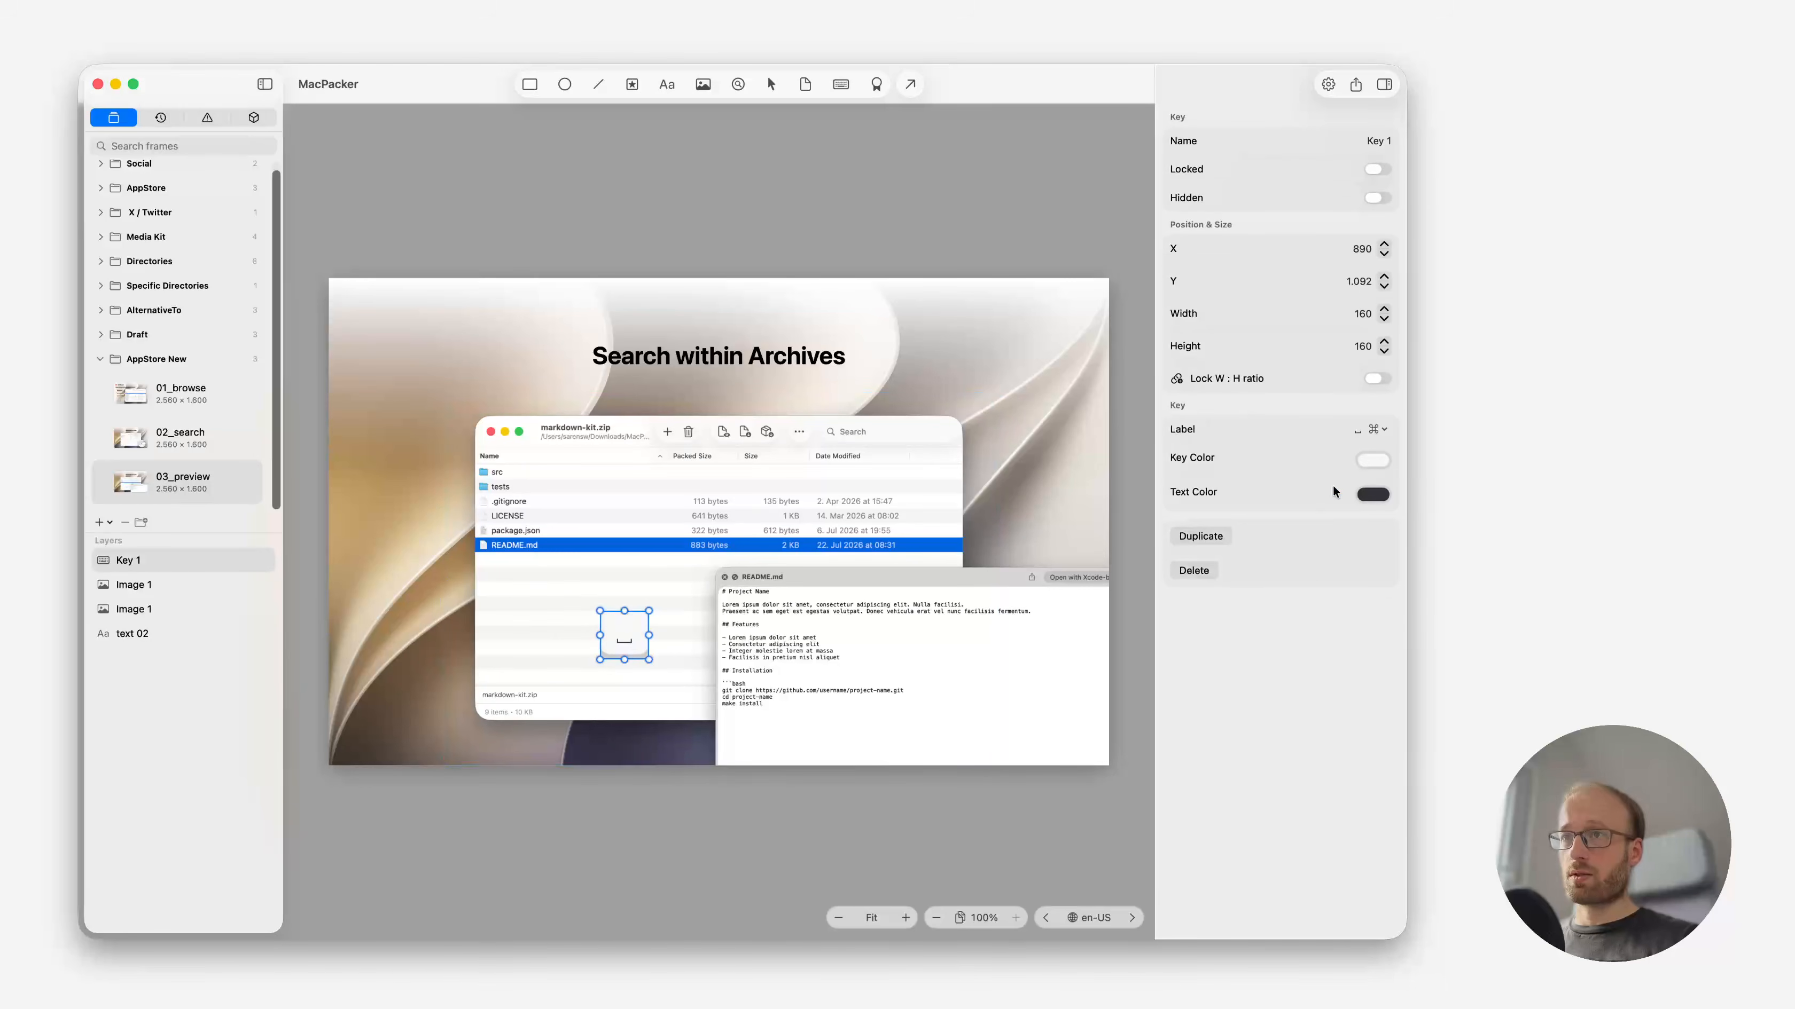
click(1373, 461)
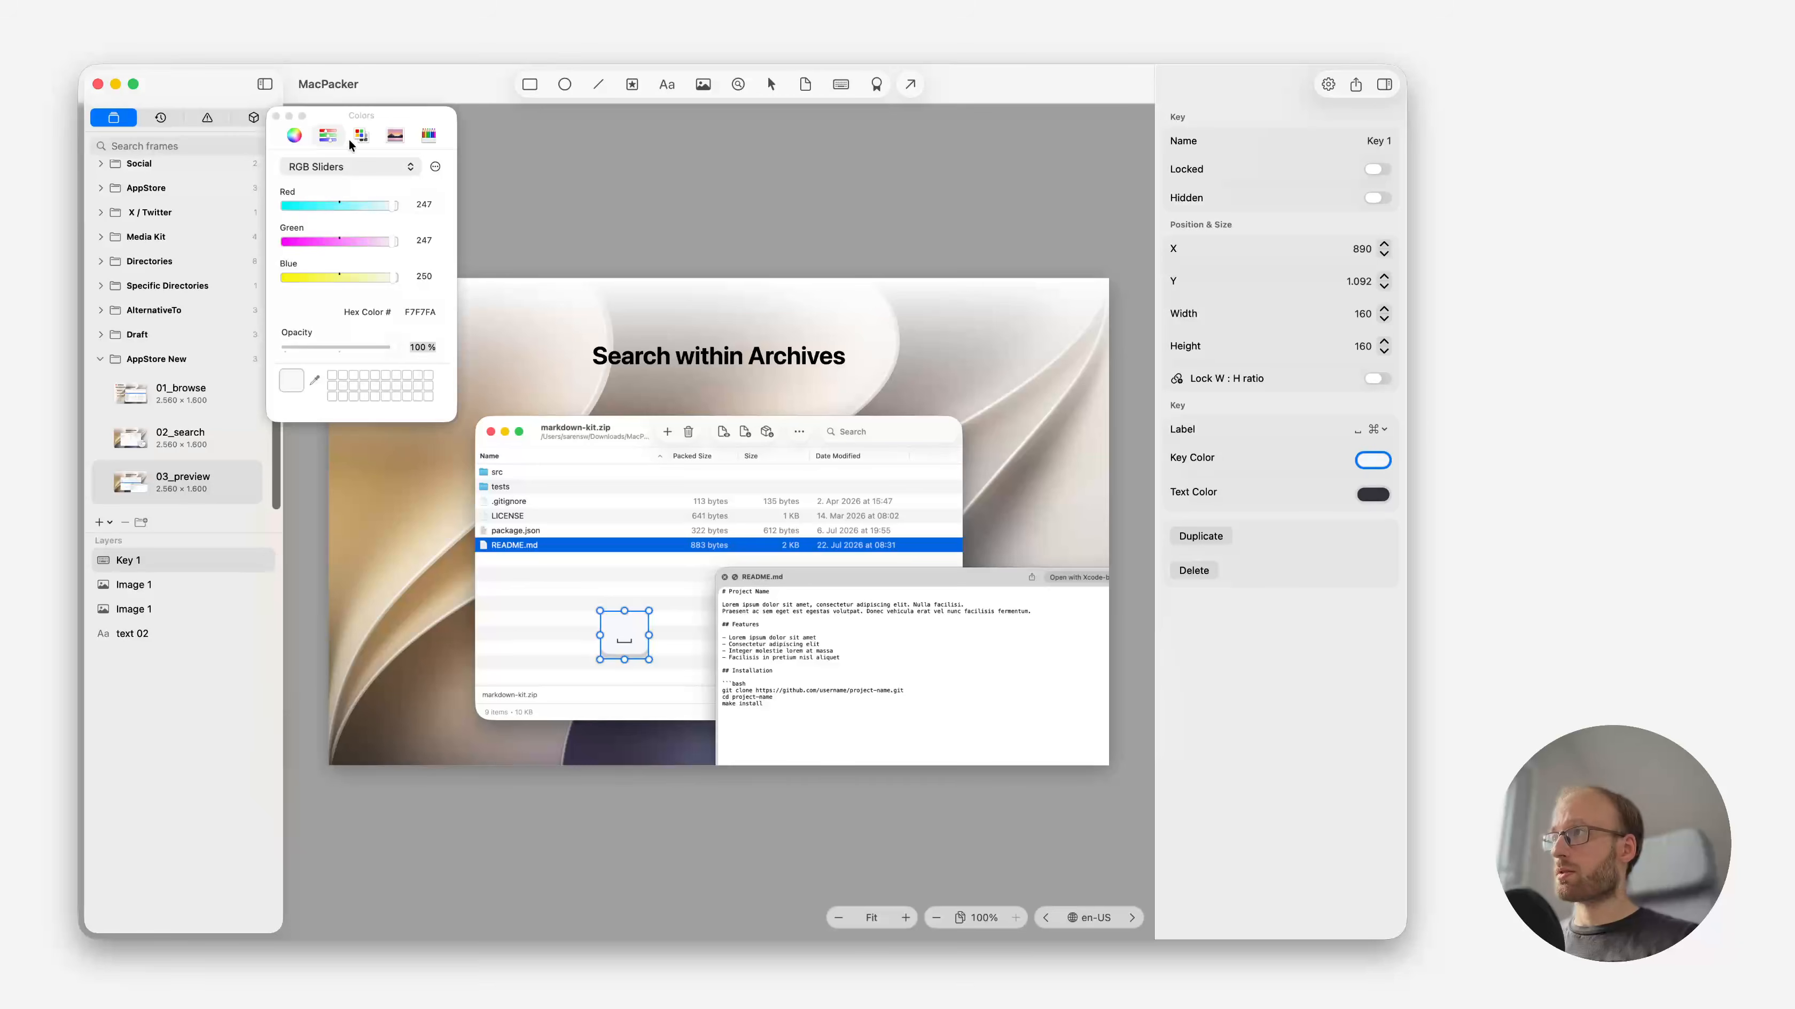
click(341, 162)
click(349, 164)
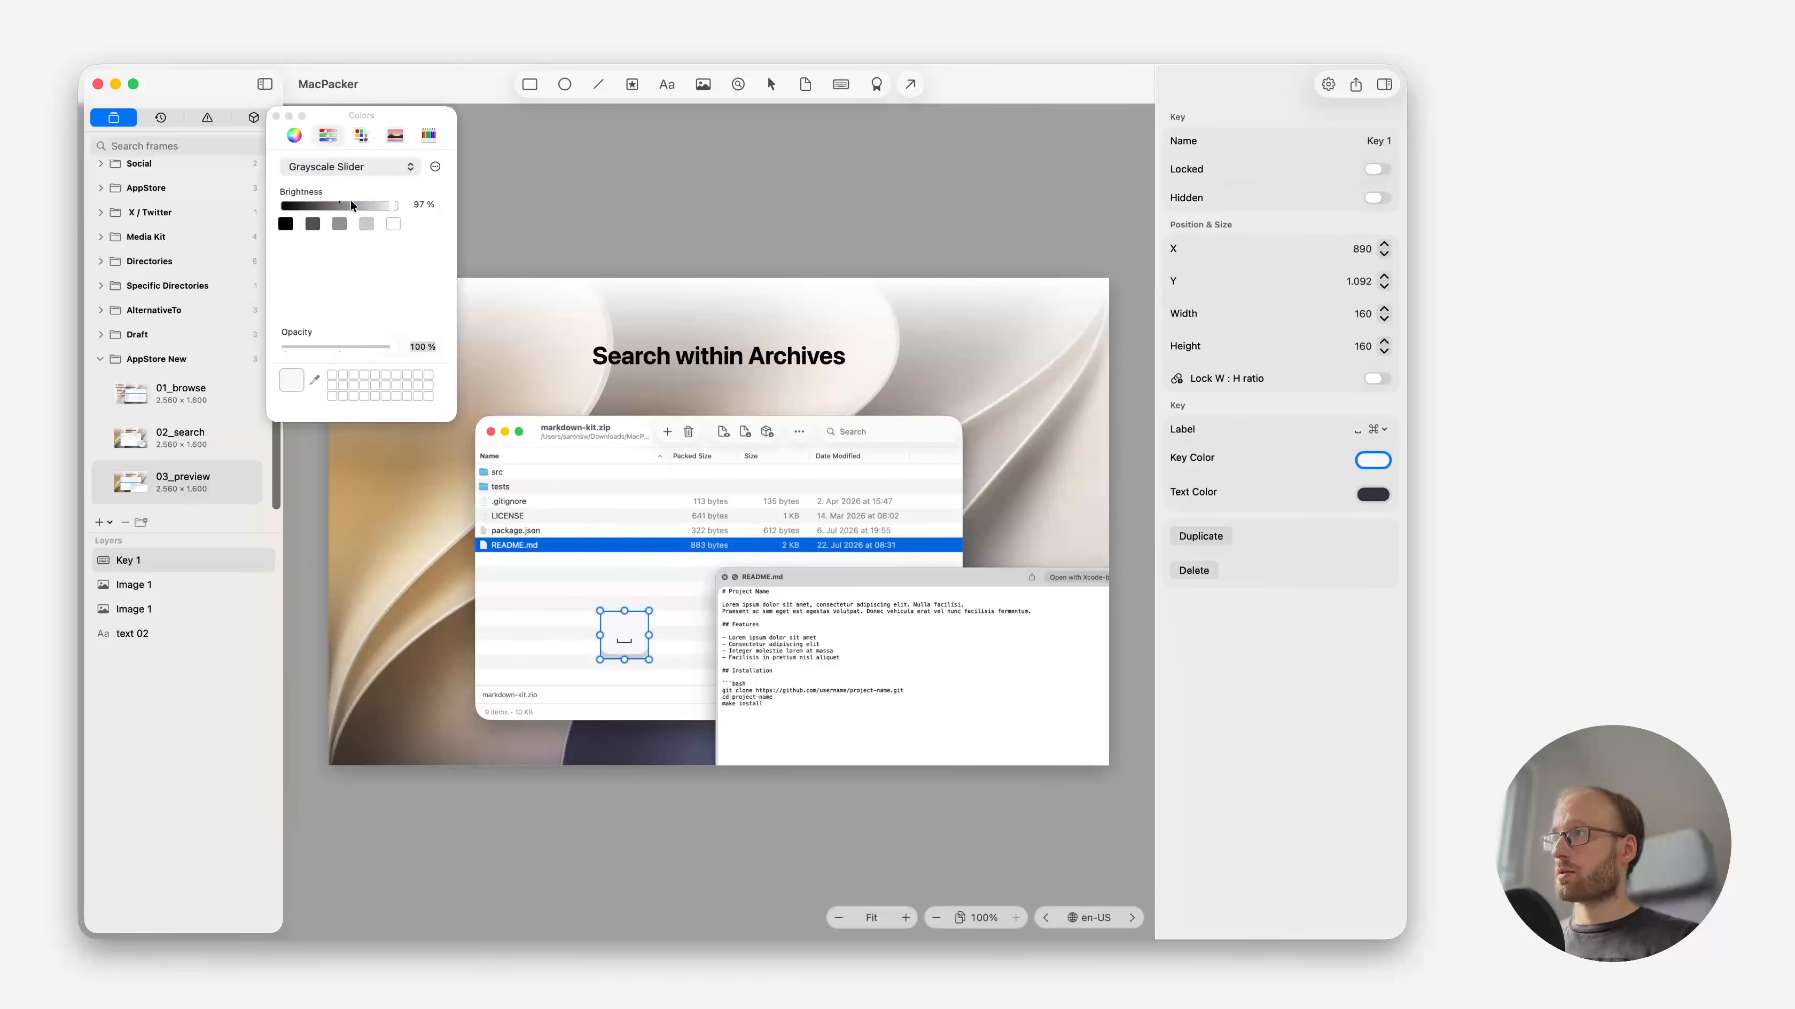
click(313, 225)
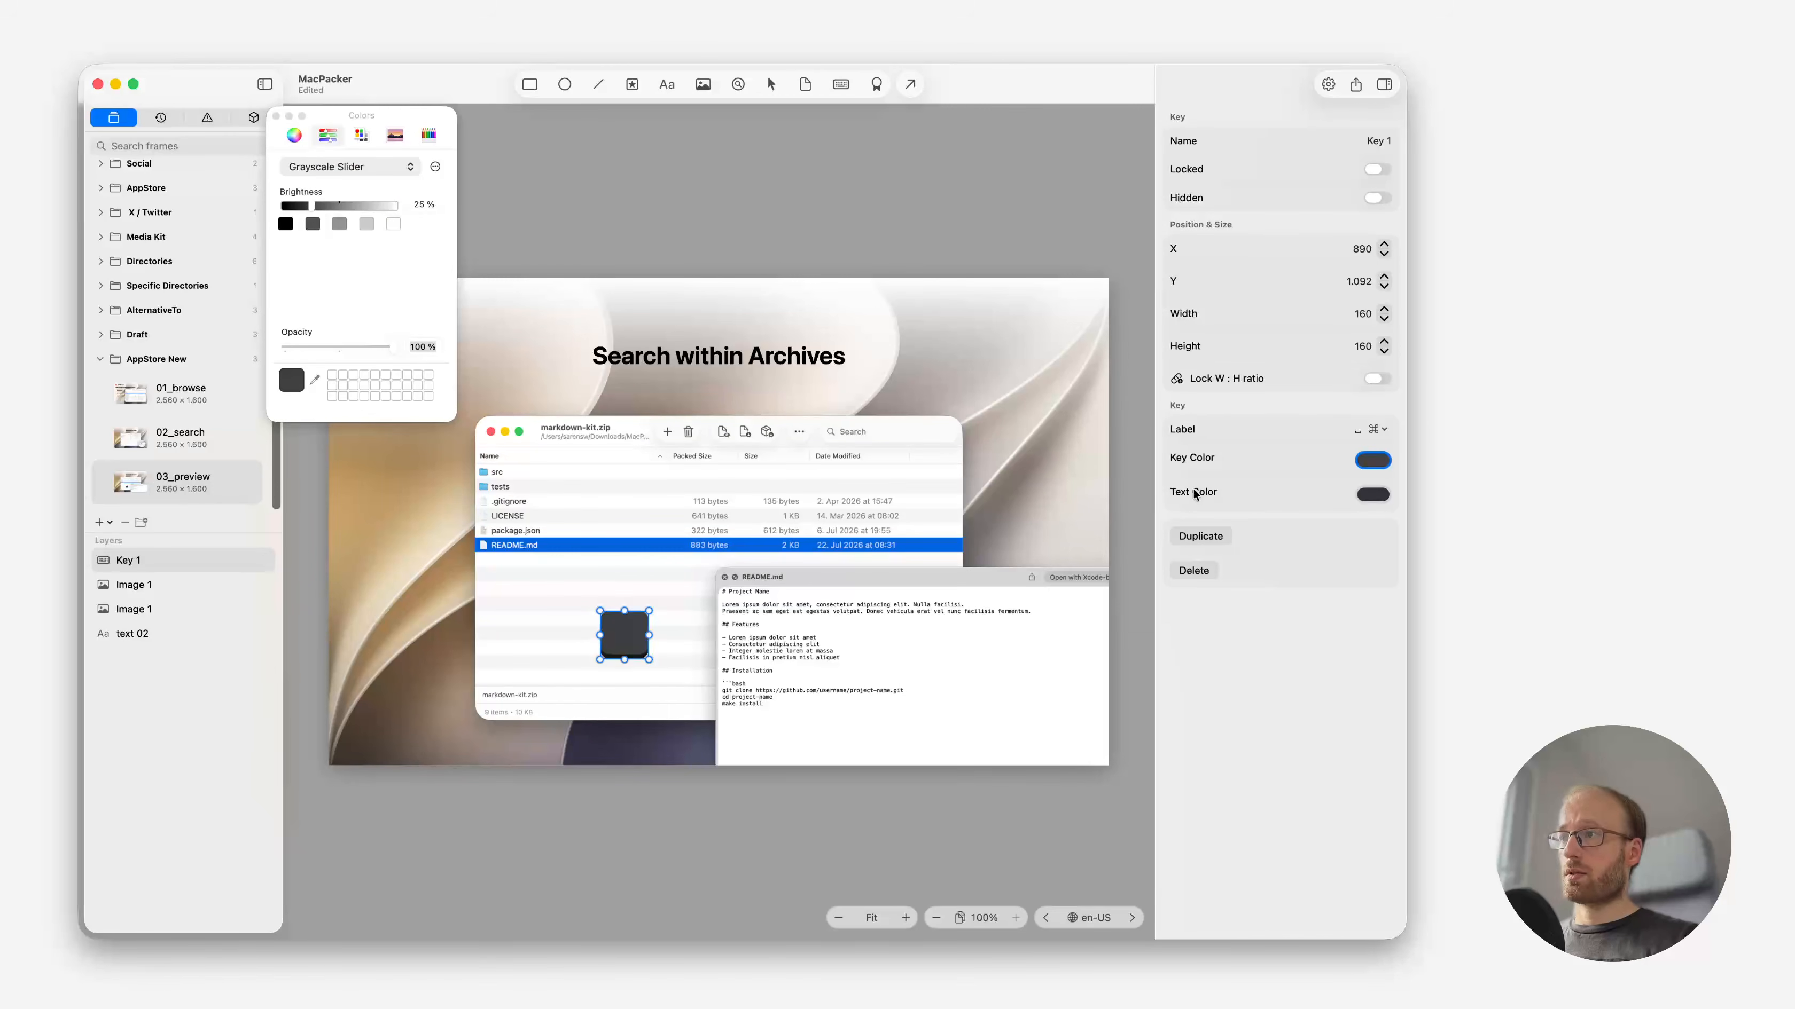
Set the Space key's text color to white at 100 % grayscale brightness and save the project.
click(1366, 498)
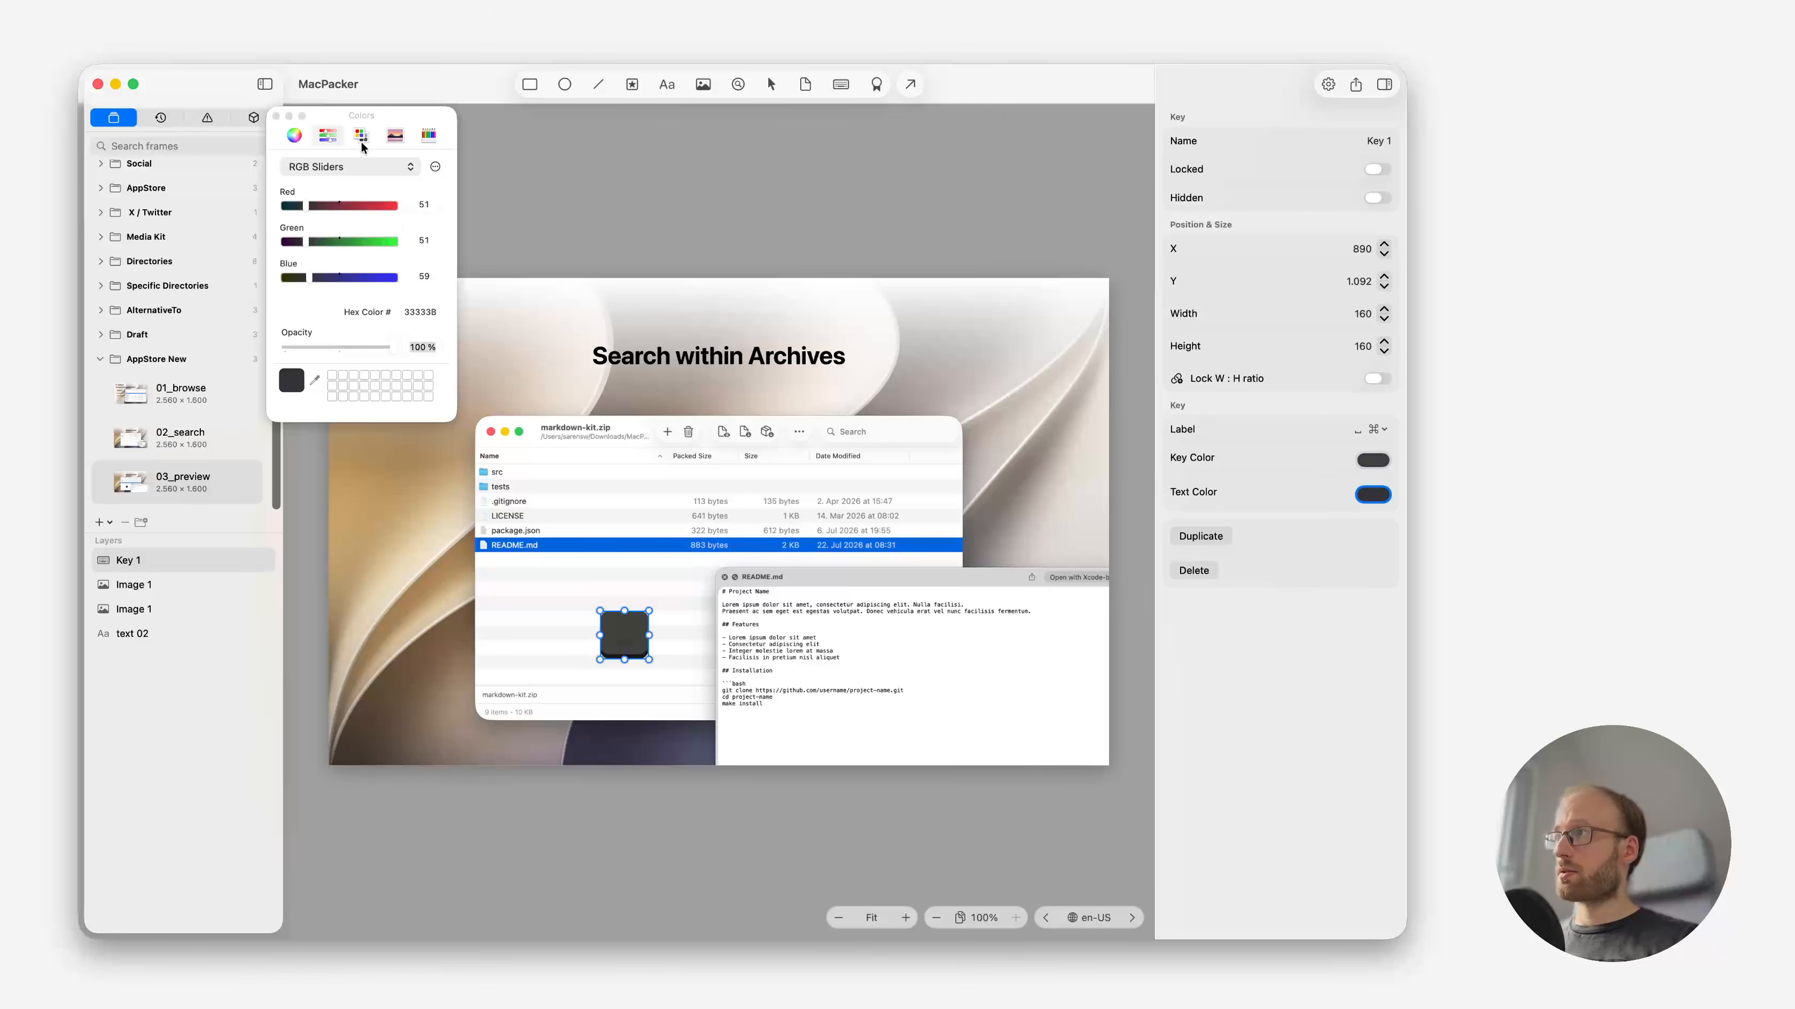
click(350, 166)
click(332, 141)
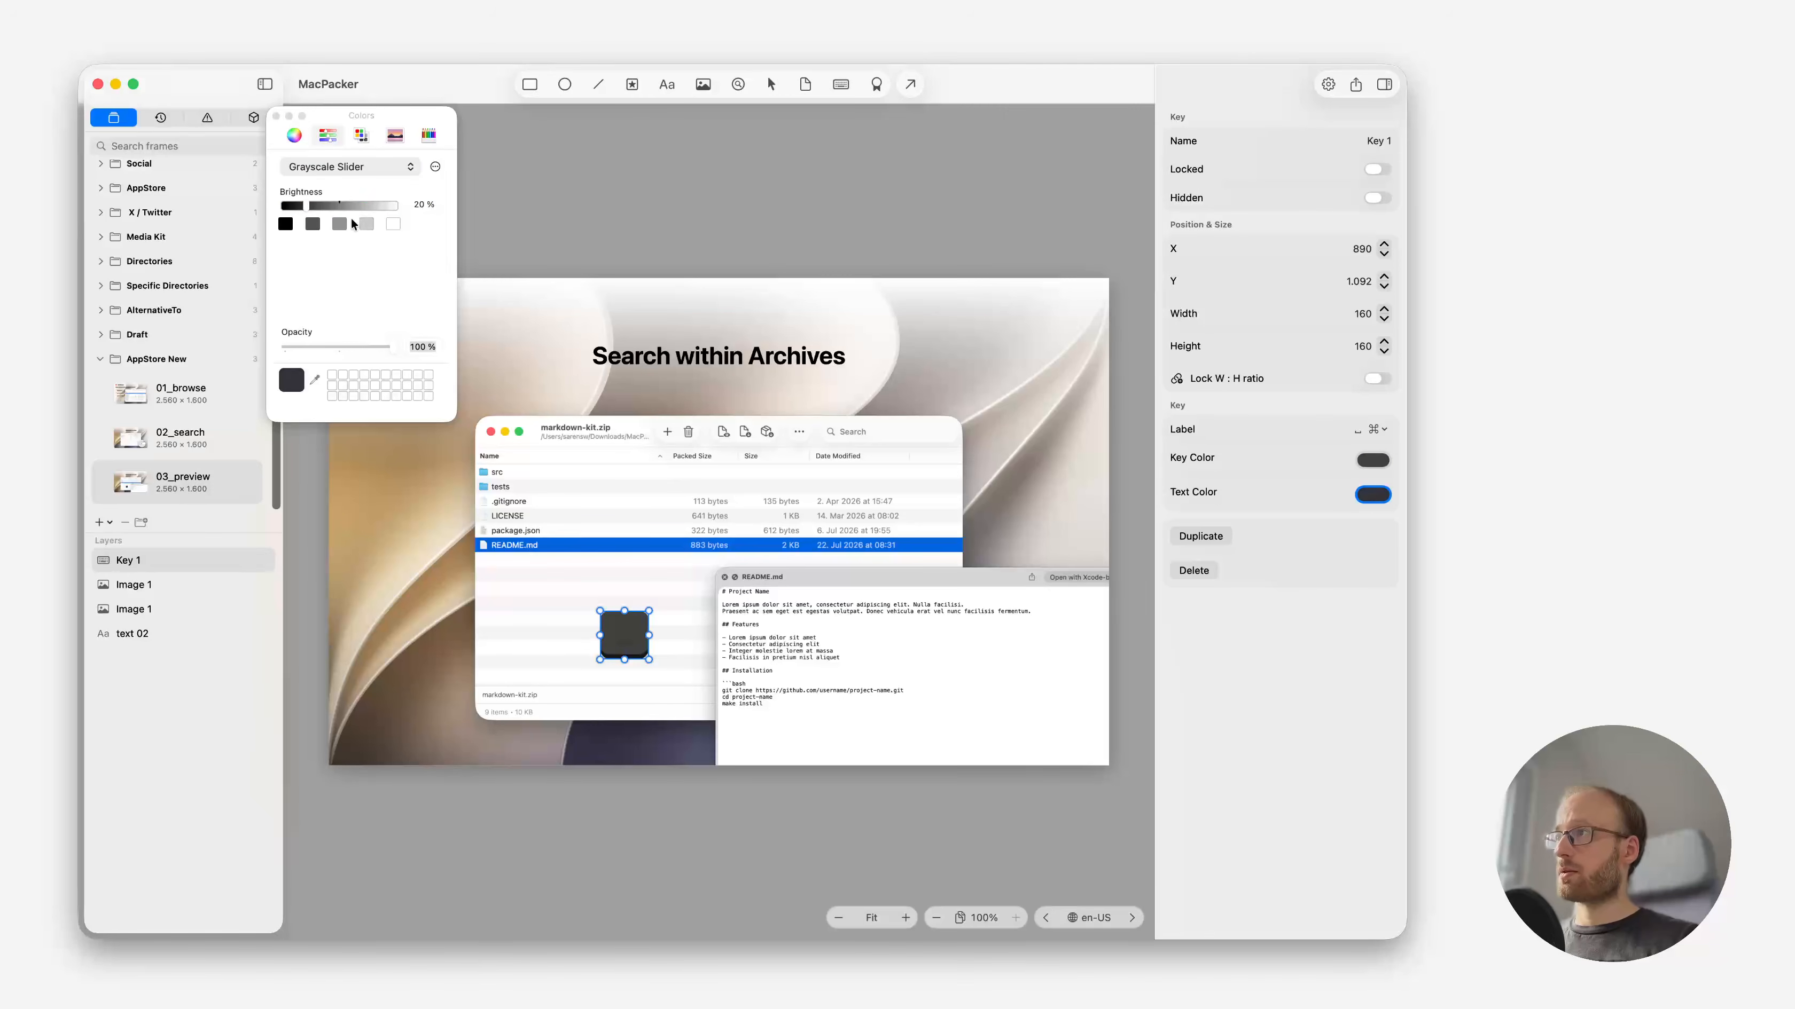
click(367, 225)
click(392, 223)
click(733, 214)
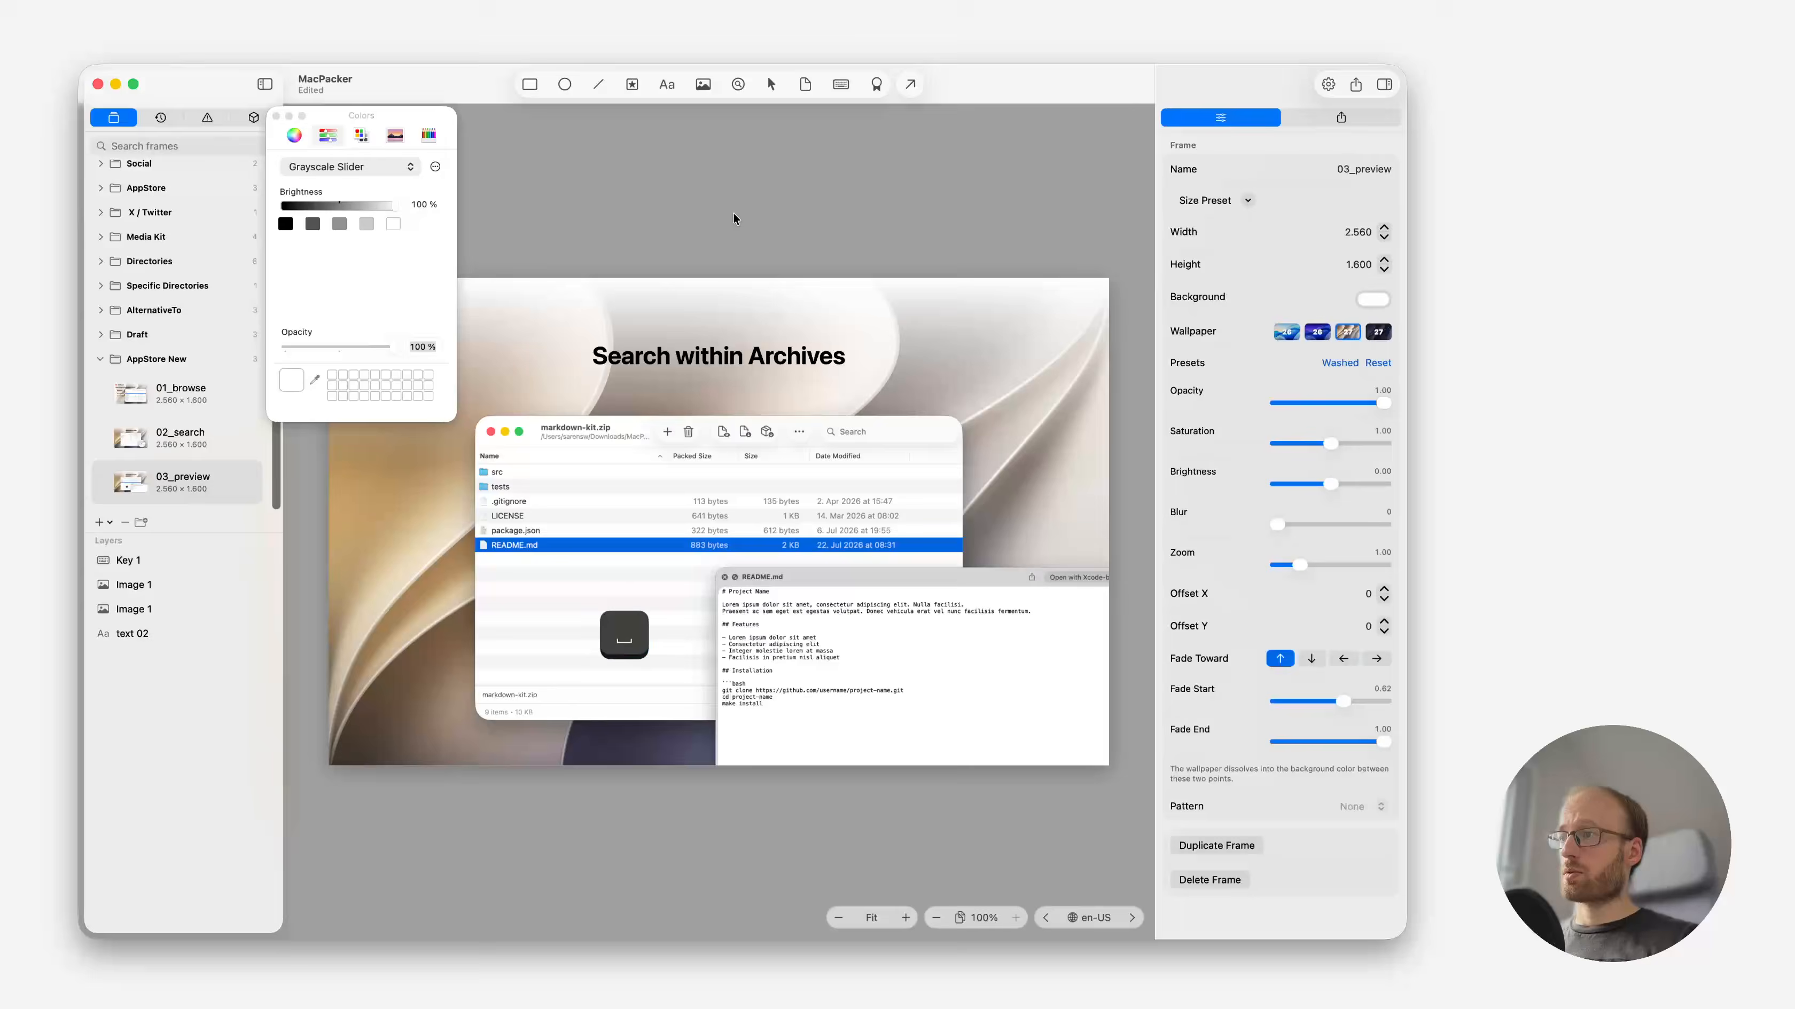
key(super+s)
click(276, 115)
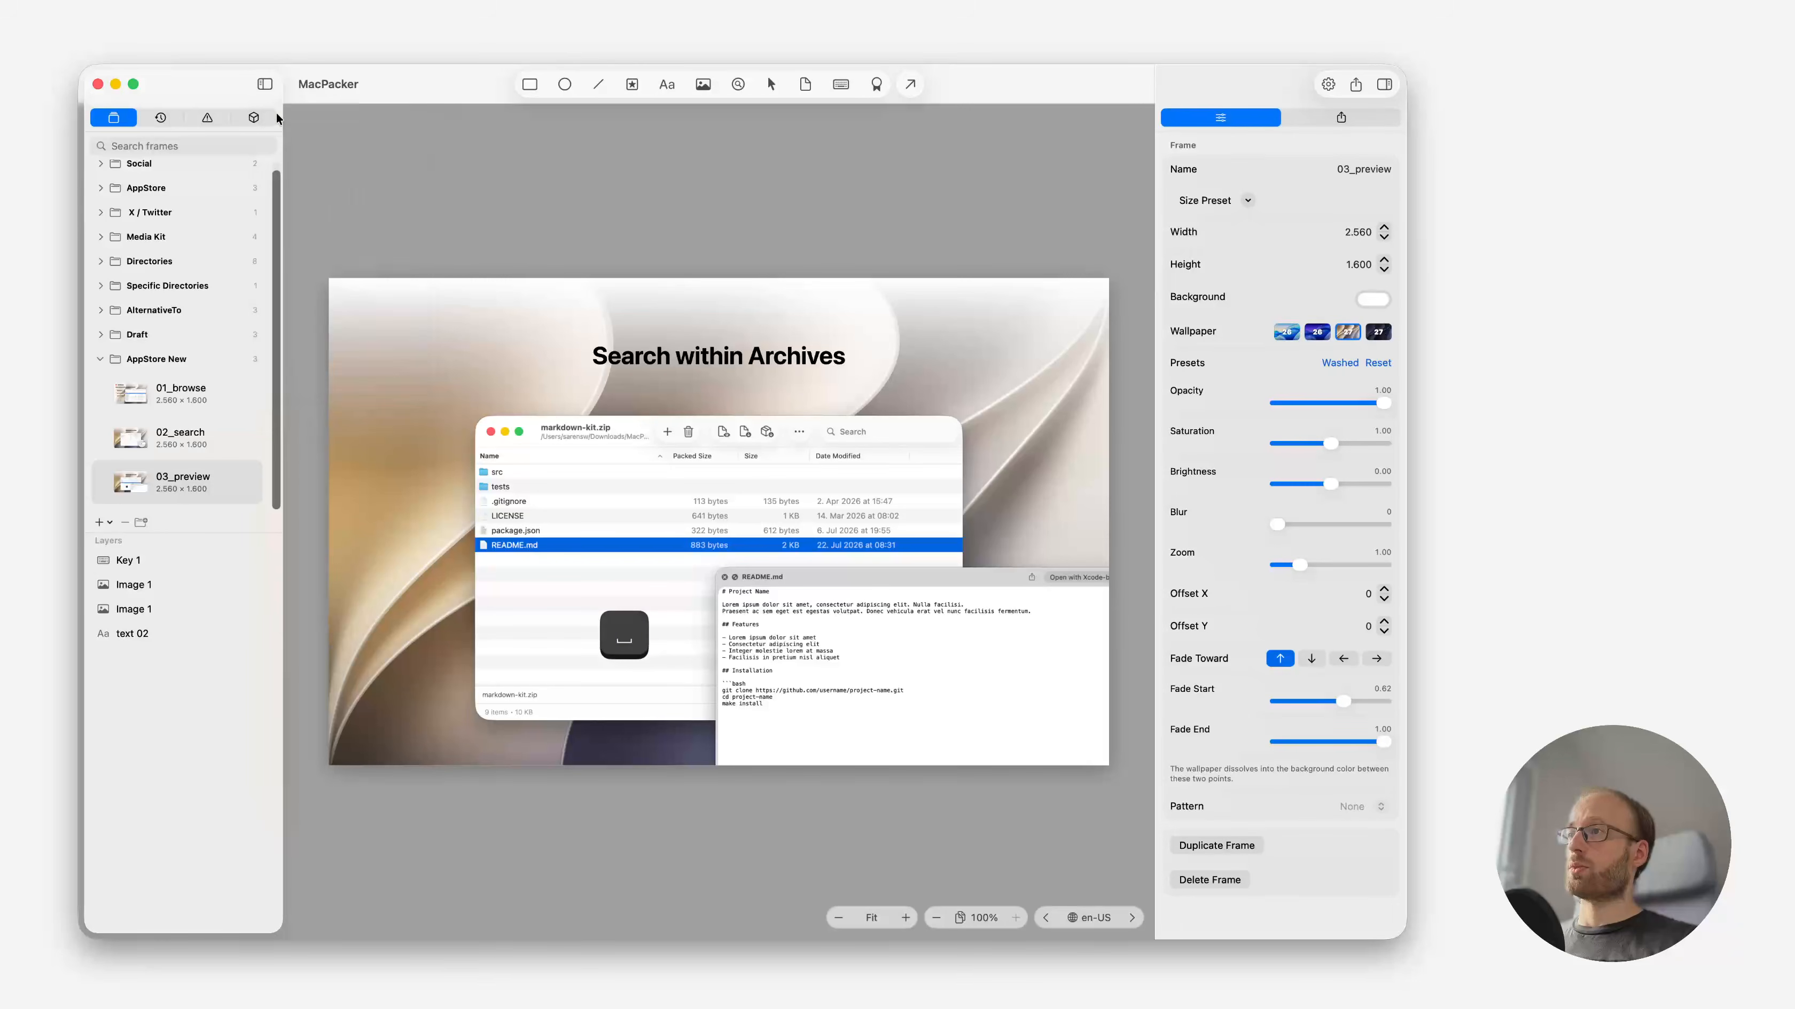
Duplicate the 03_preview frame and name the copy 04_extract.
right_click(190, 488)
key(Escape)
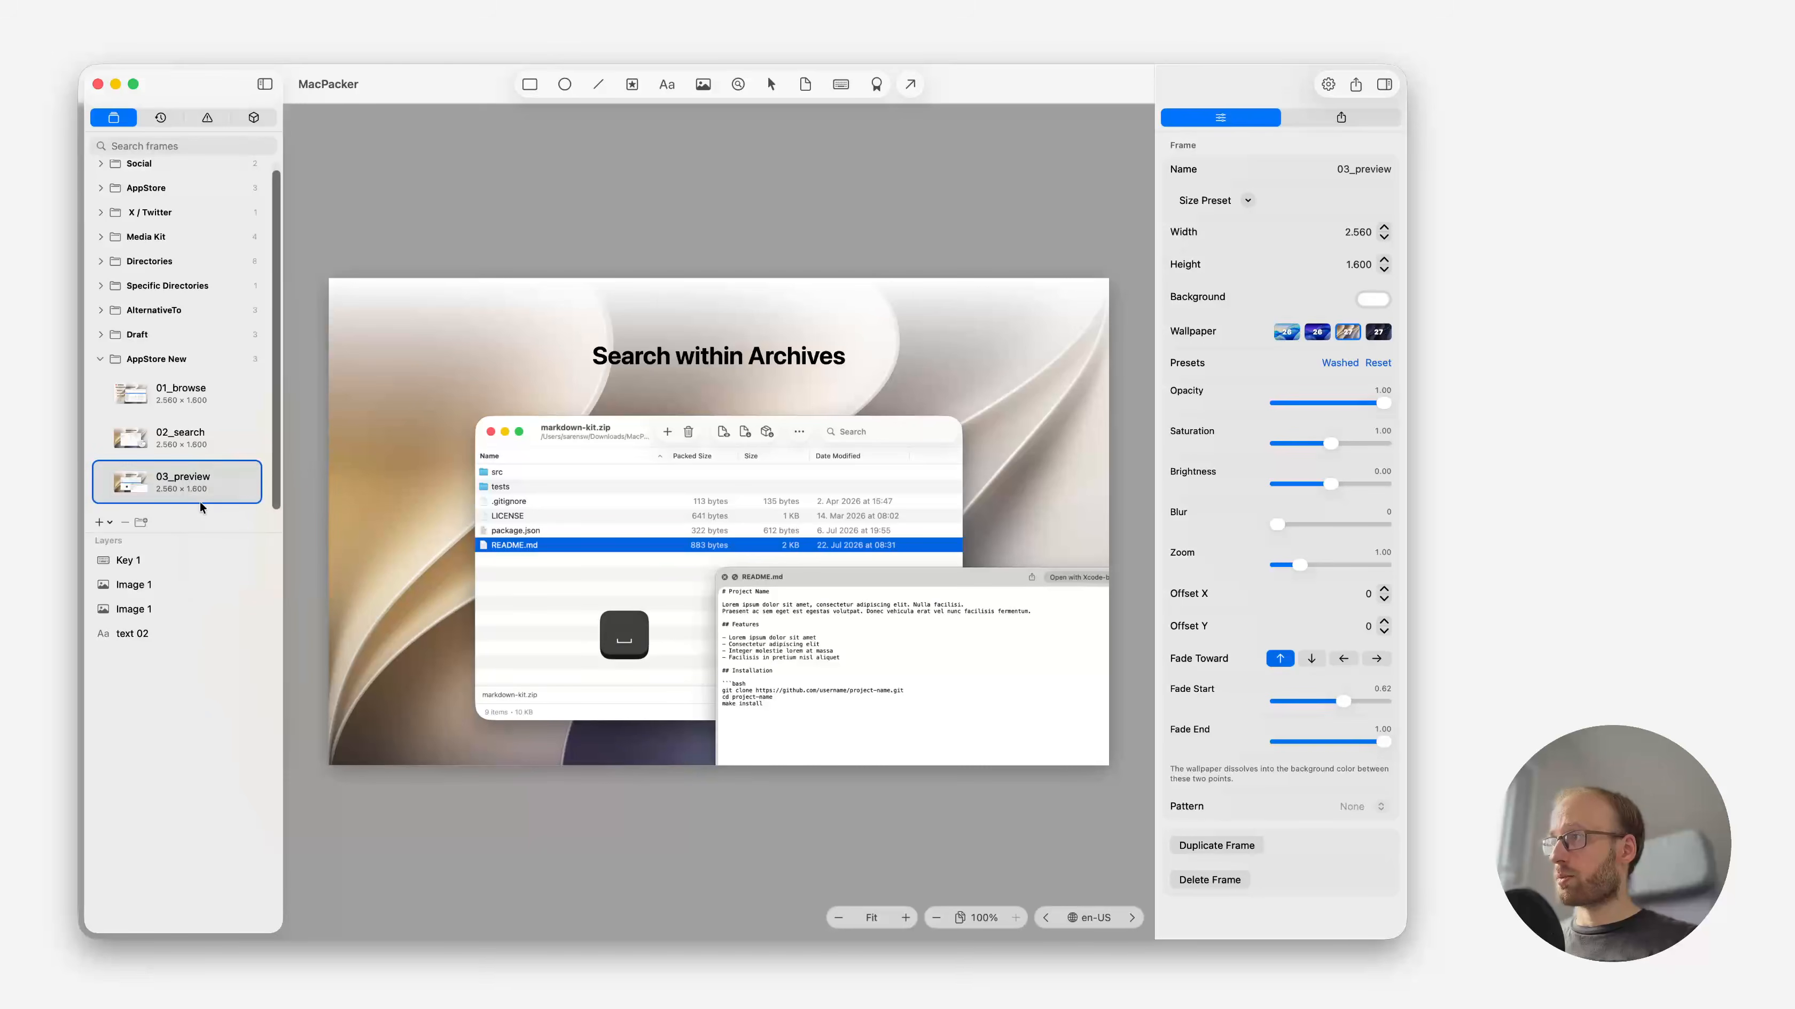
scroll(201, 474, down, 2)
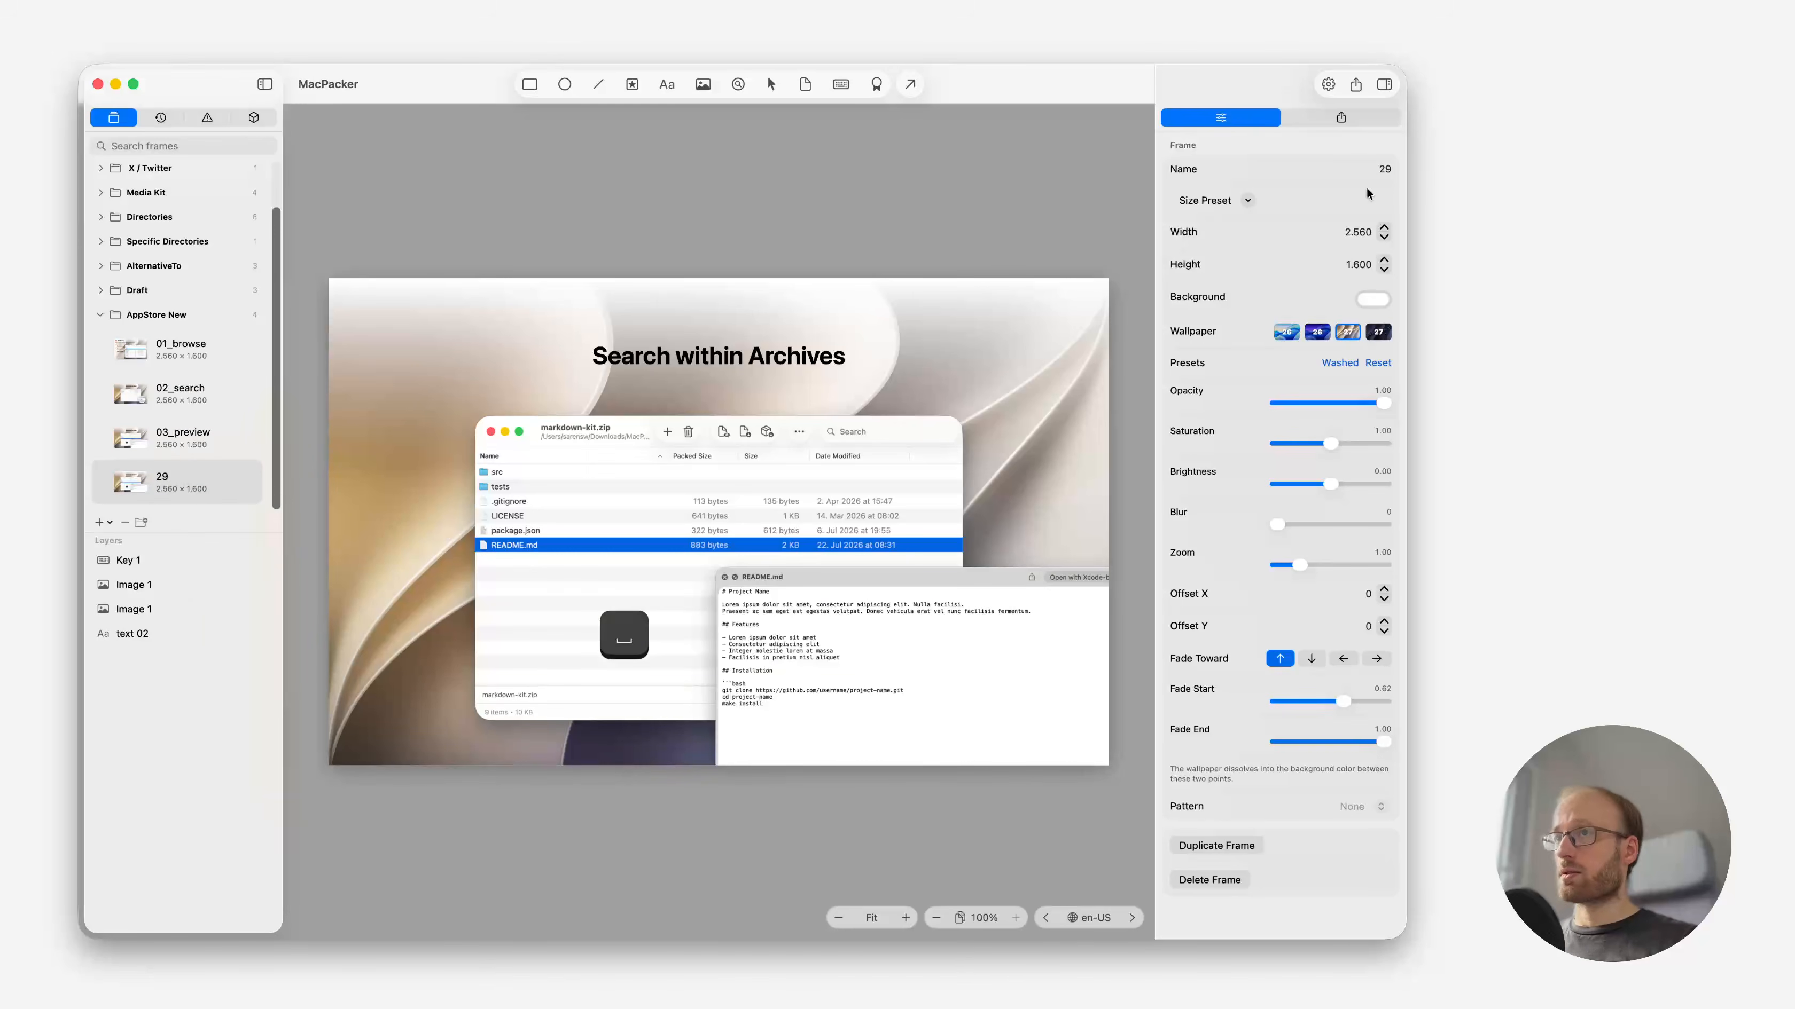
double_click(1385, 168)
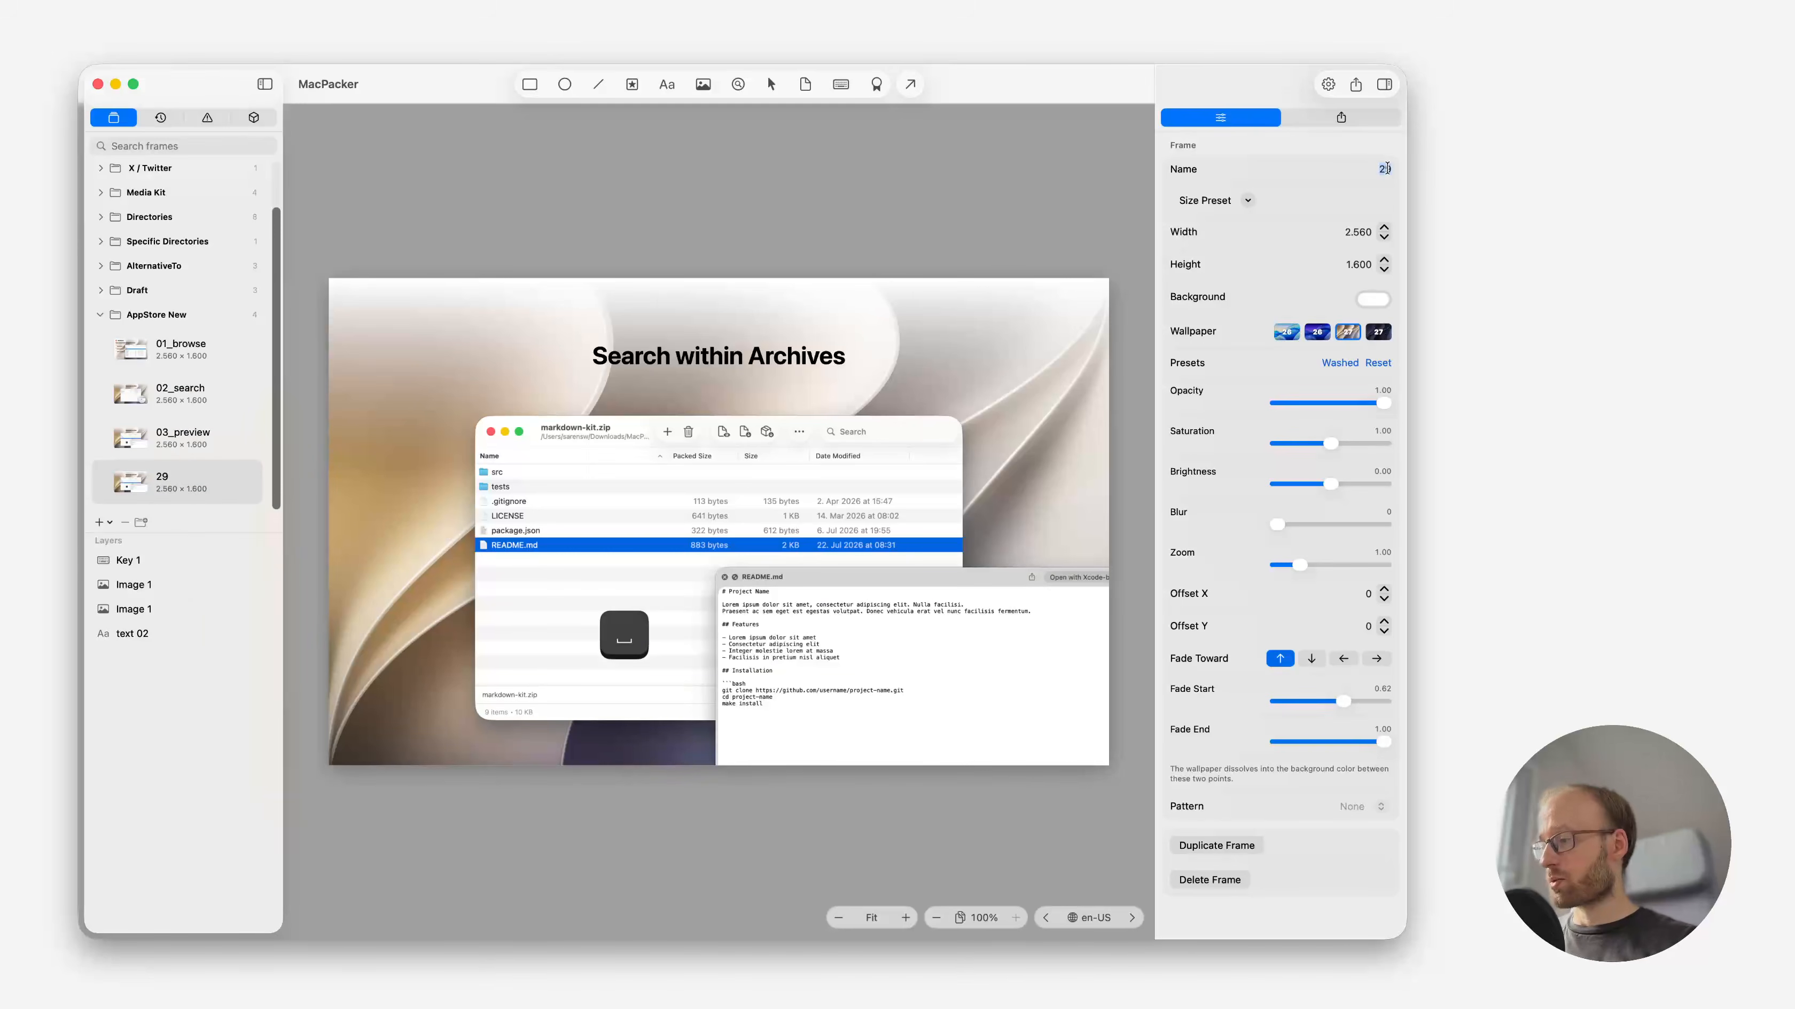
text(04_)
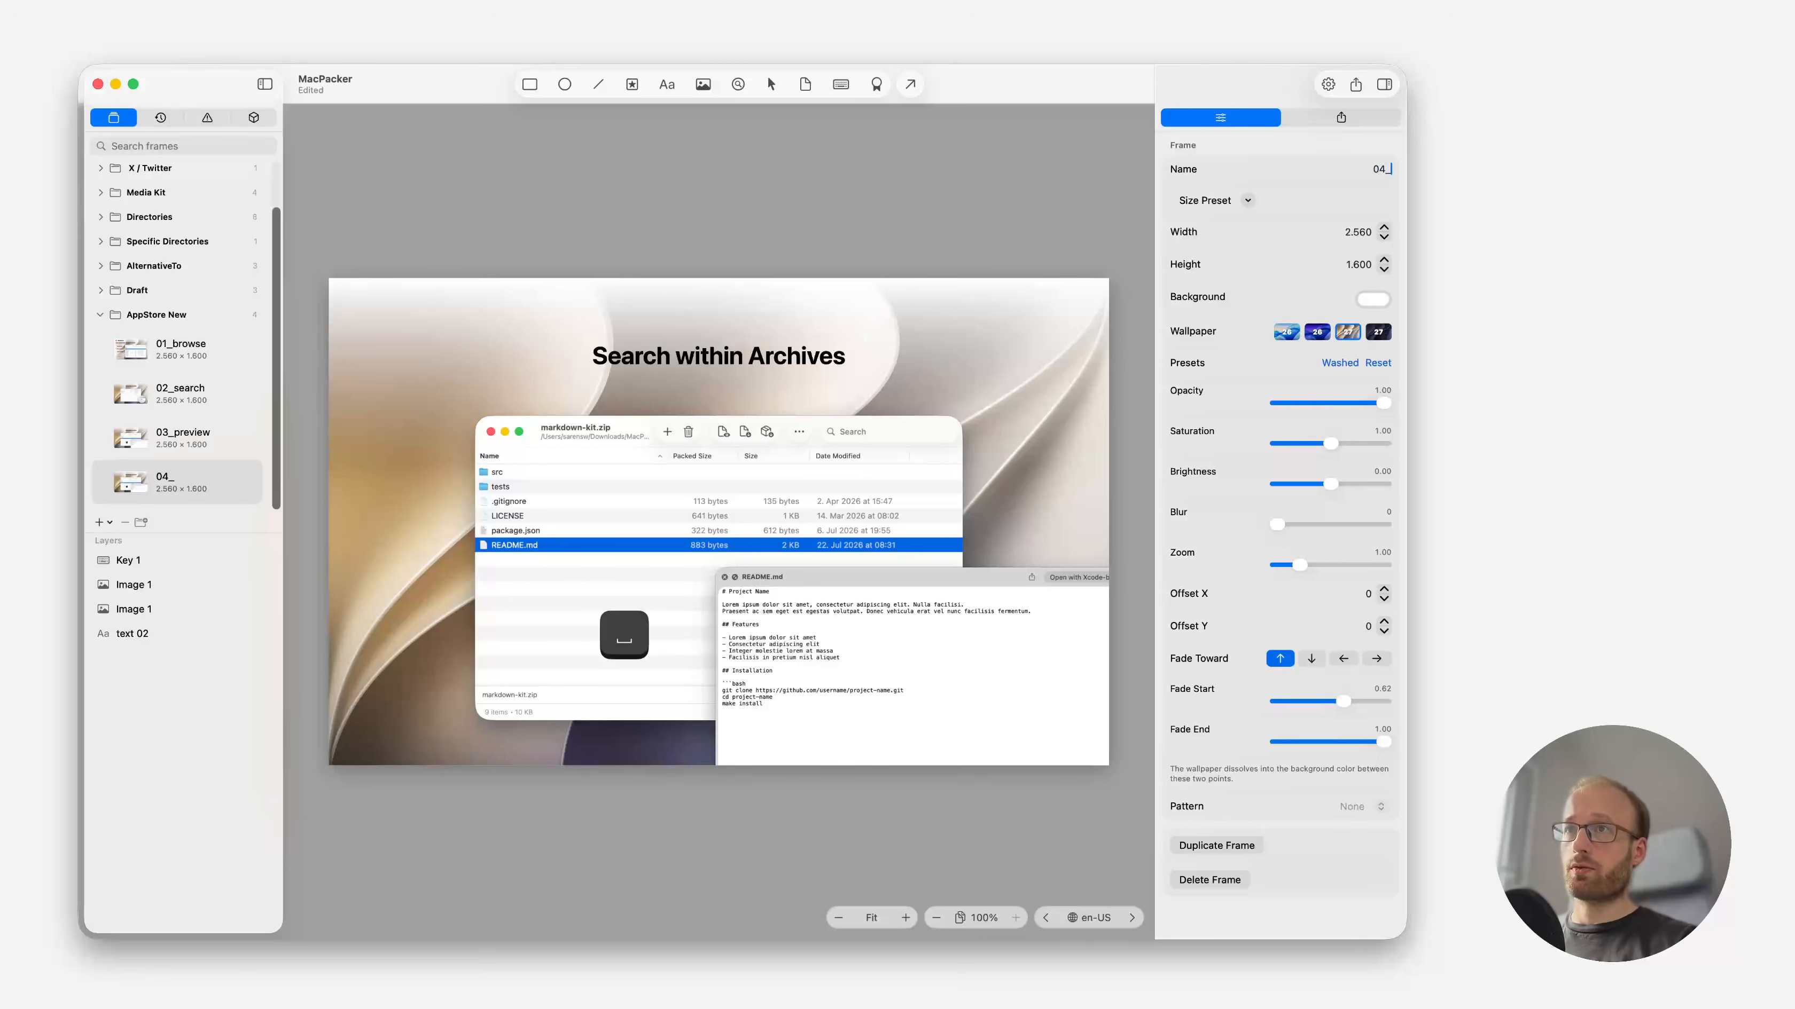
text(extract)
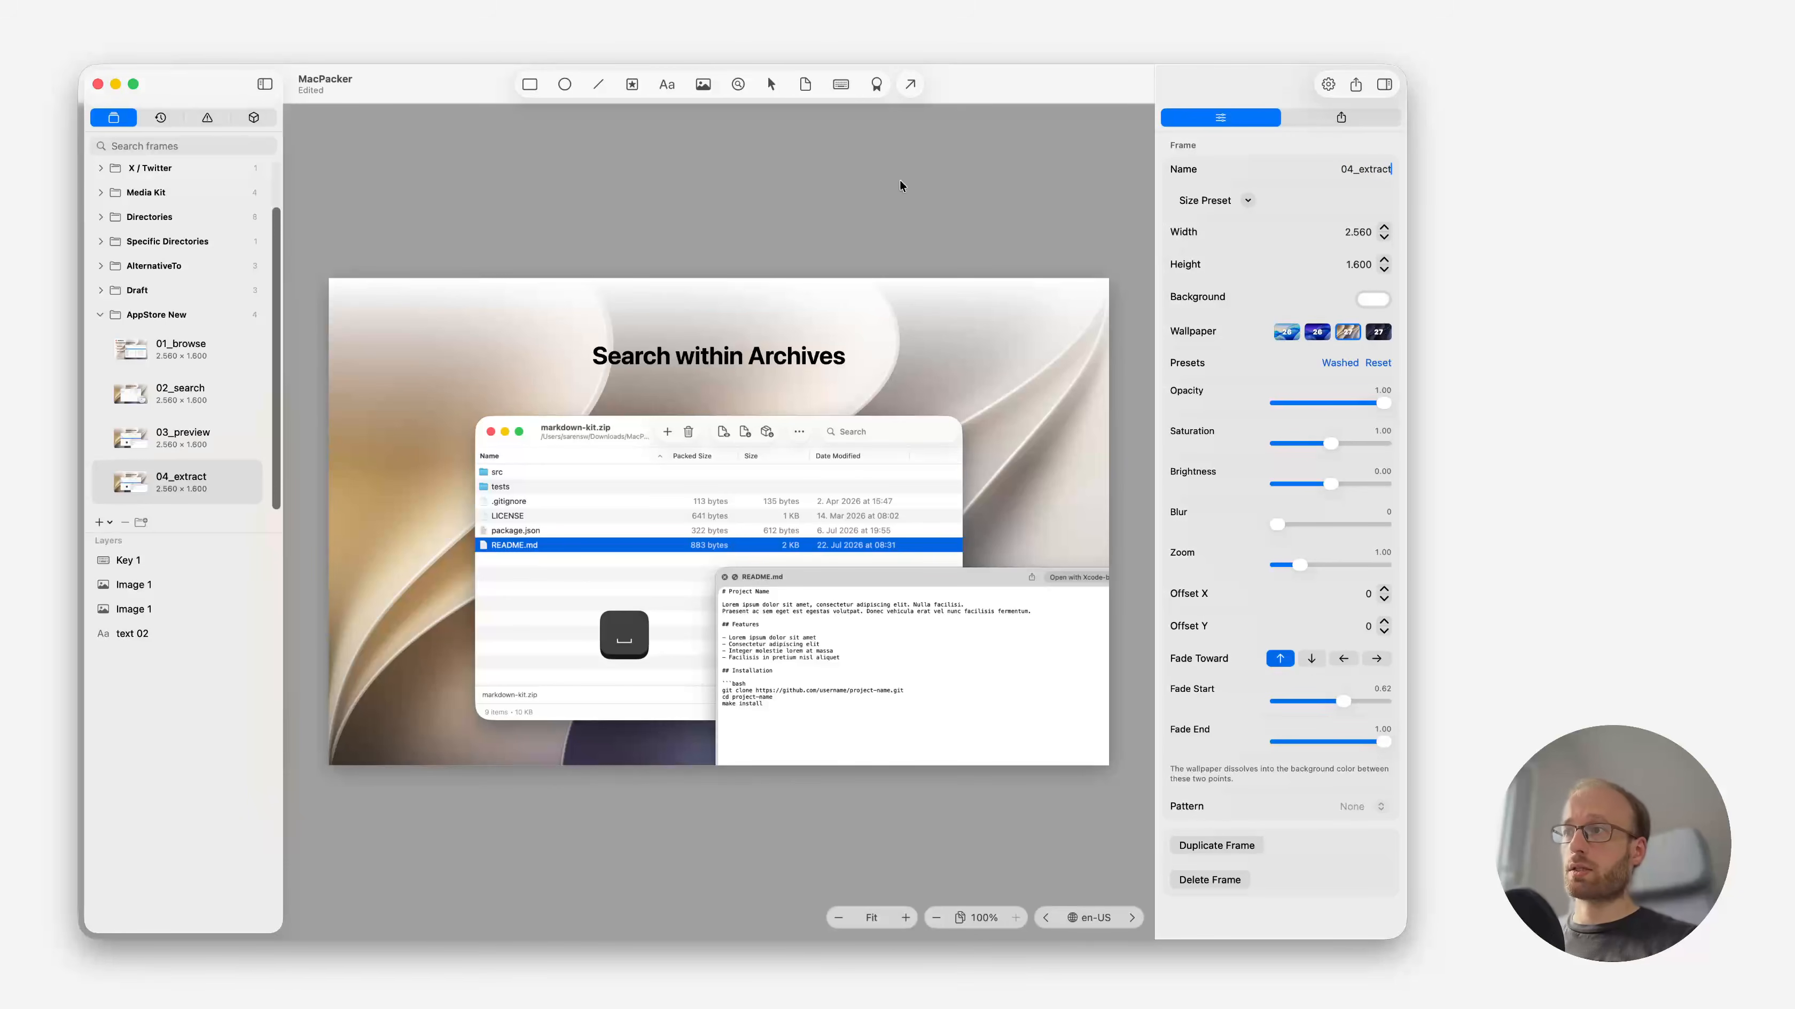
Delete the README.md preview image and the Space key from the 04_extract frame.
click(871, 637)
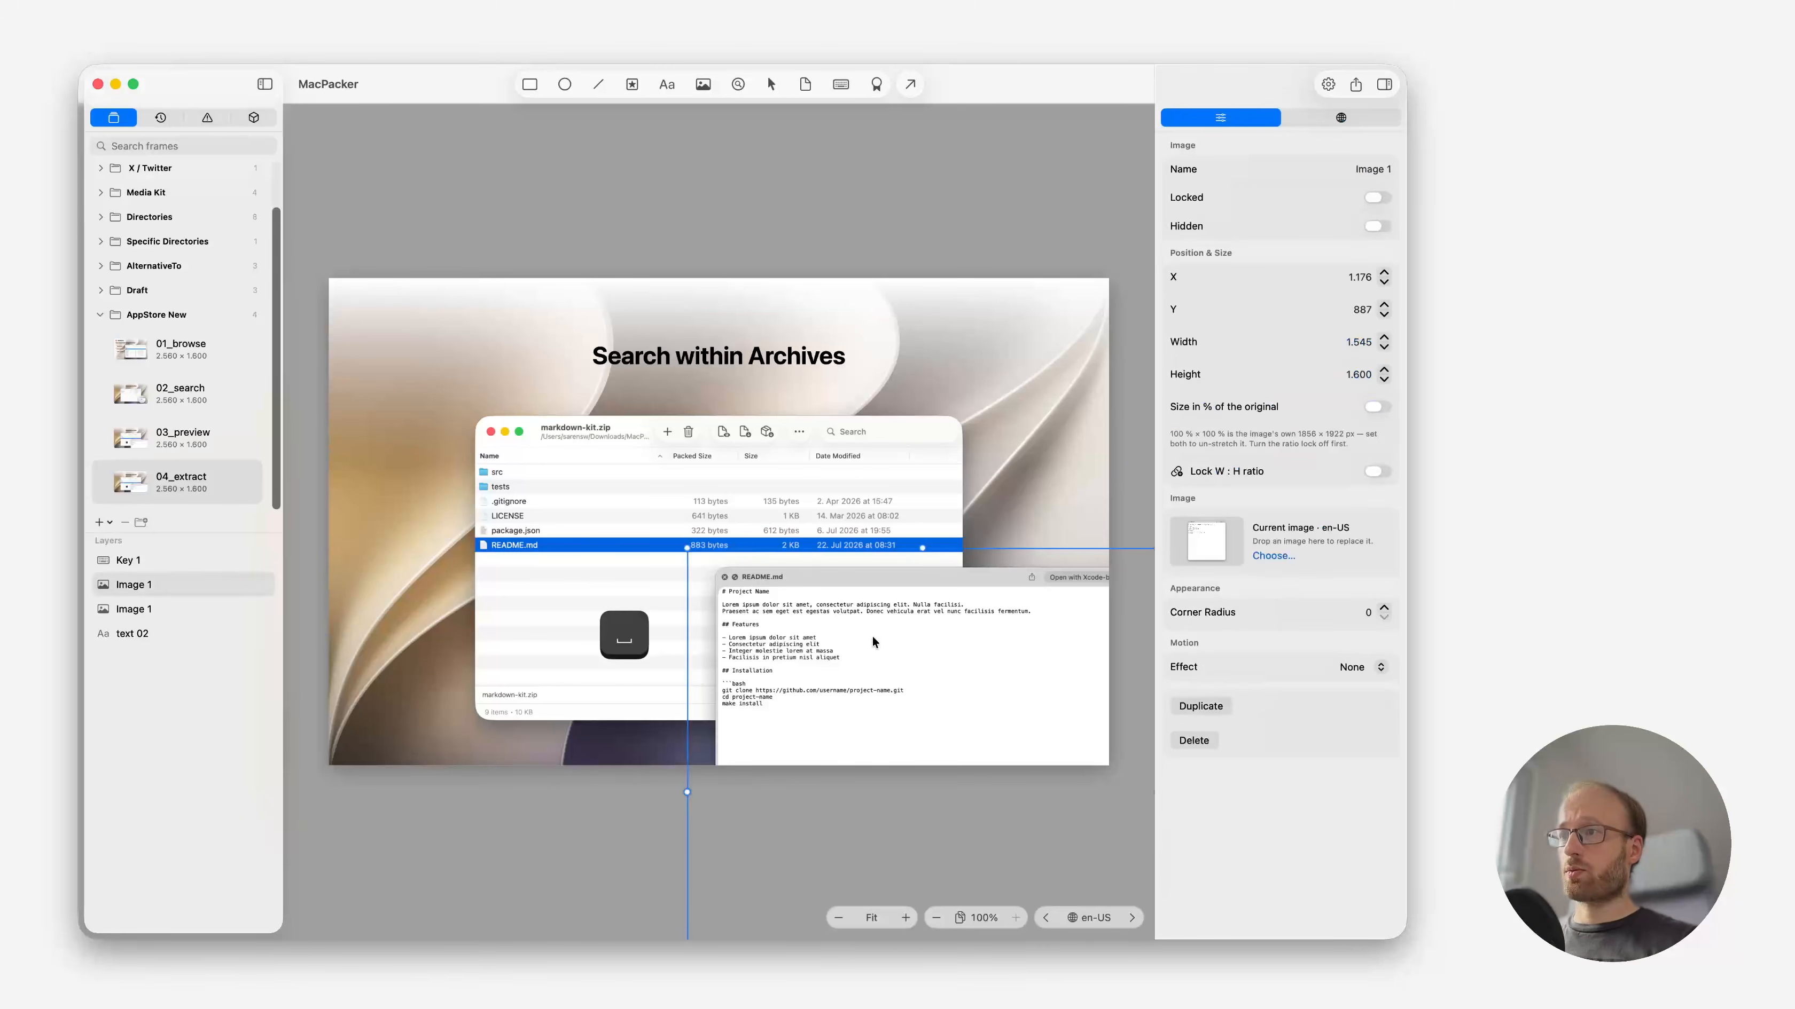
key(Delete)
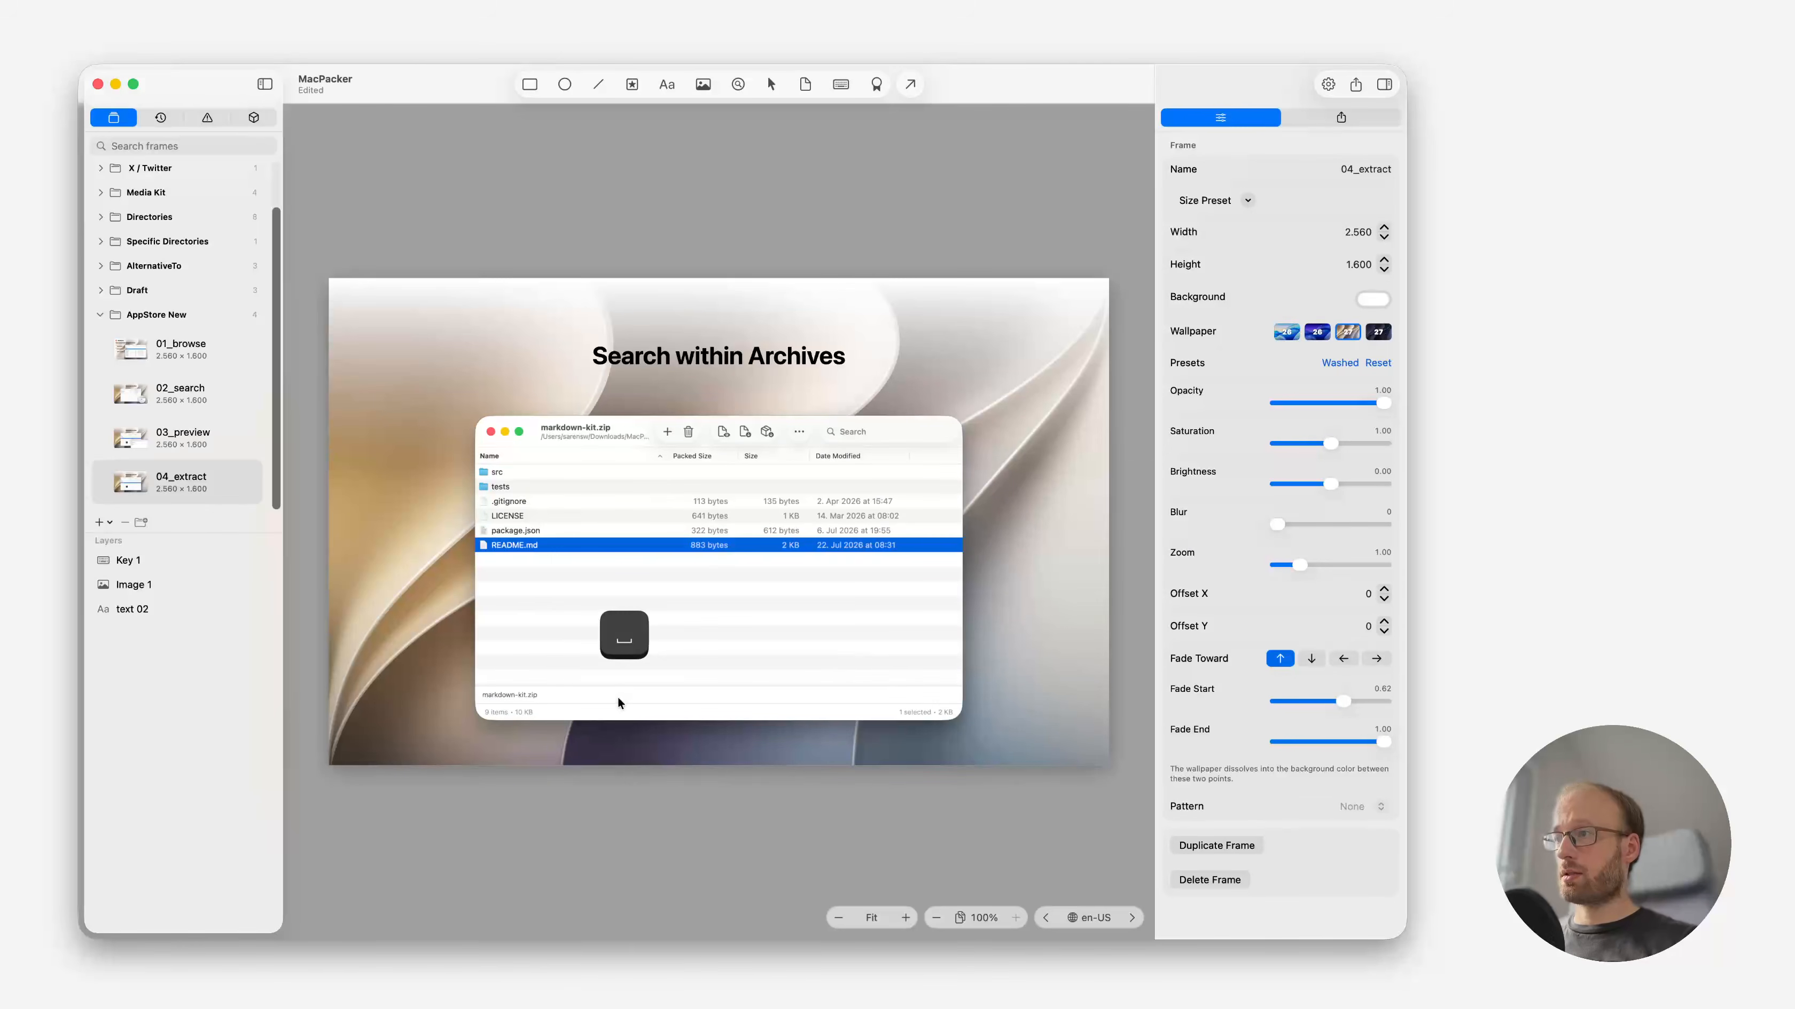
click(612, 633)
key(Delete)
Fill all languages of the 04_extract image with the 13 MacPacker-06-extract-selection-light screenshots from the mp-screenshots-3 folder and save.
click(631, 596)
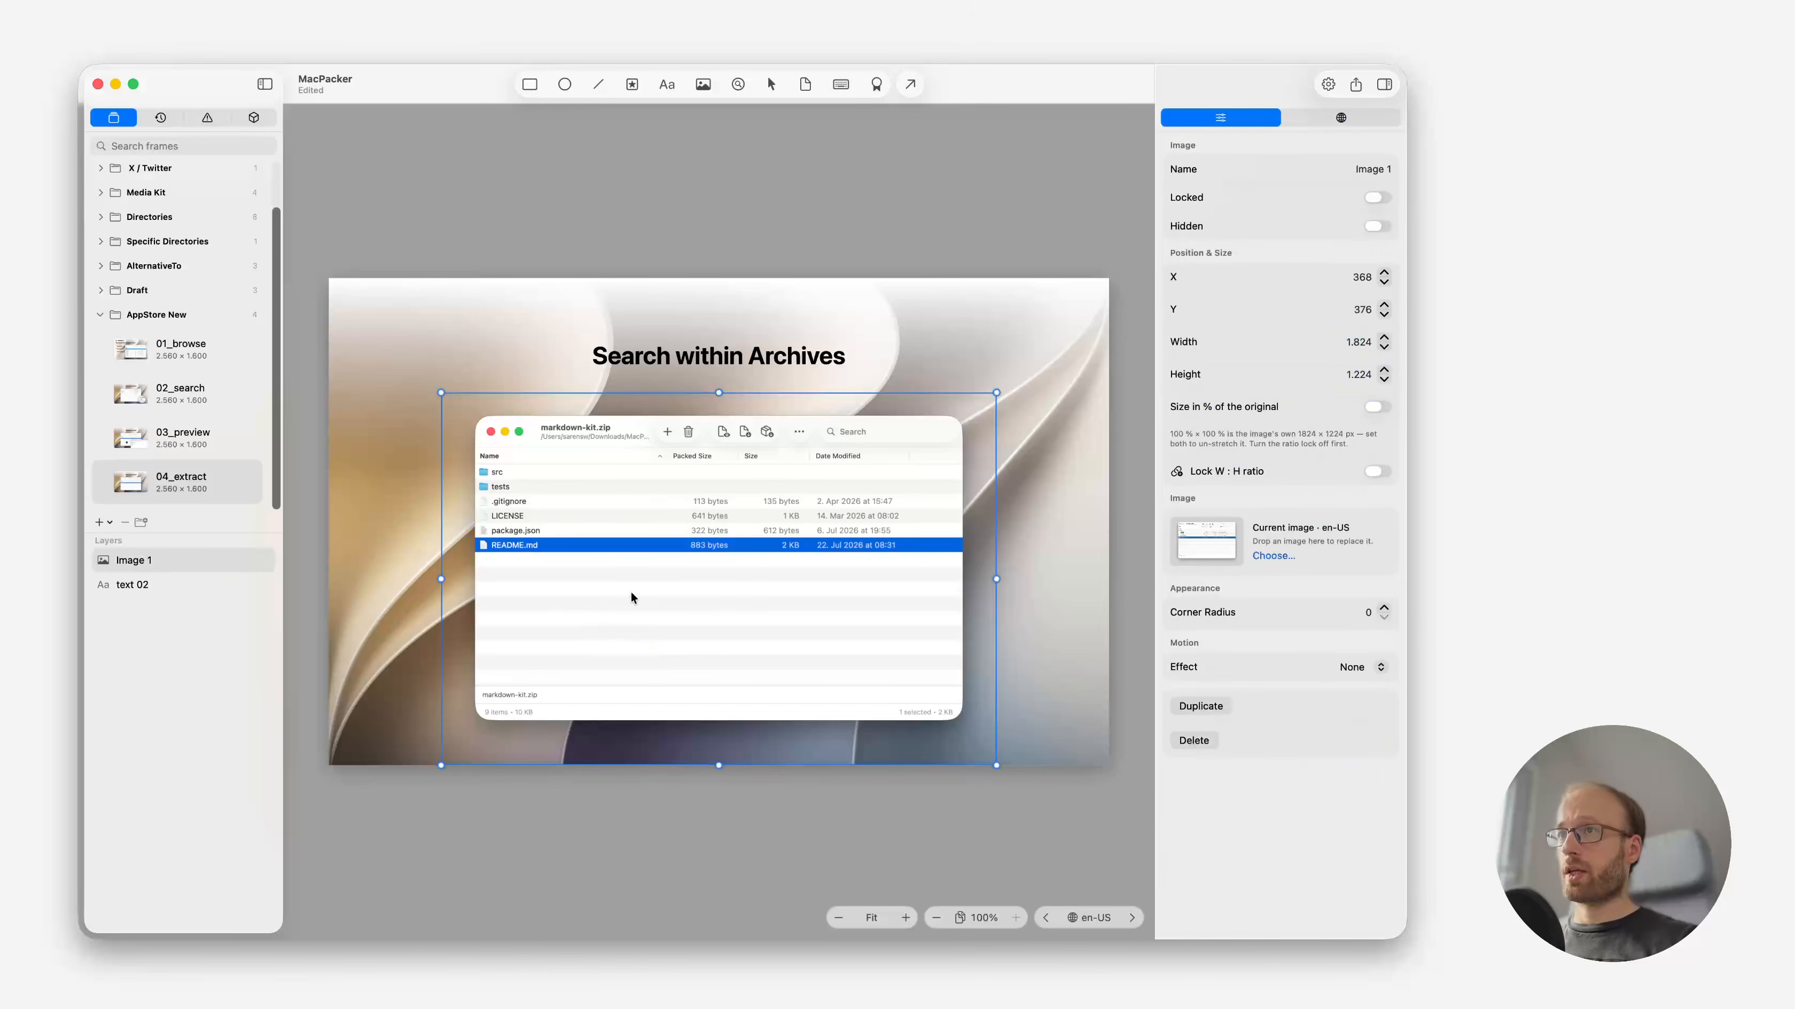
click(1299, 124)
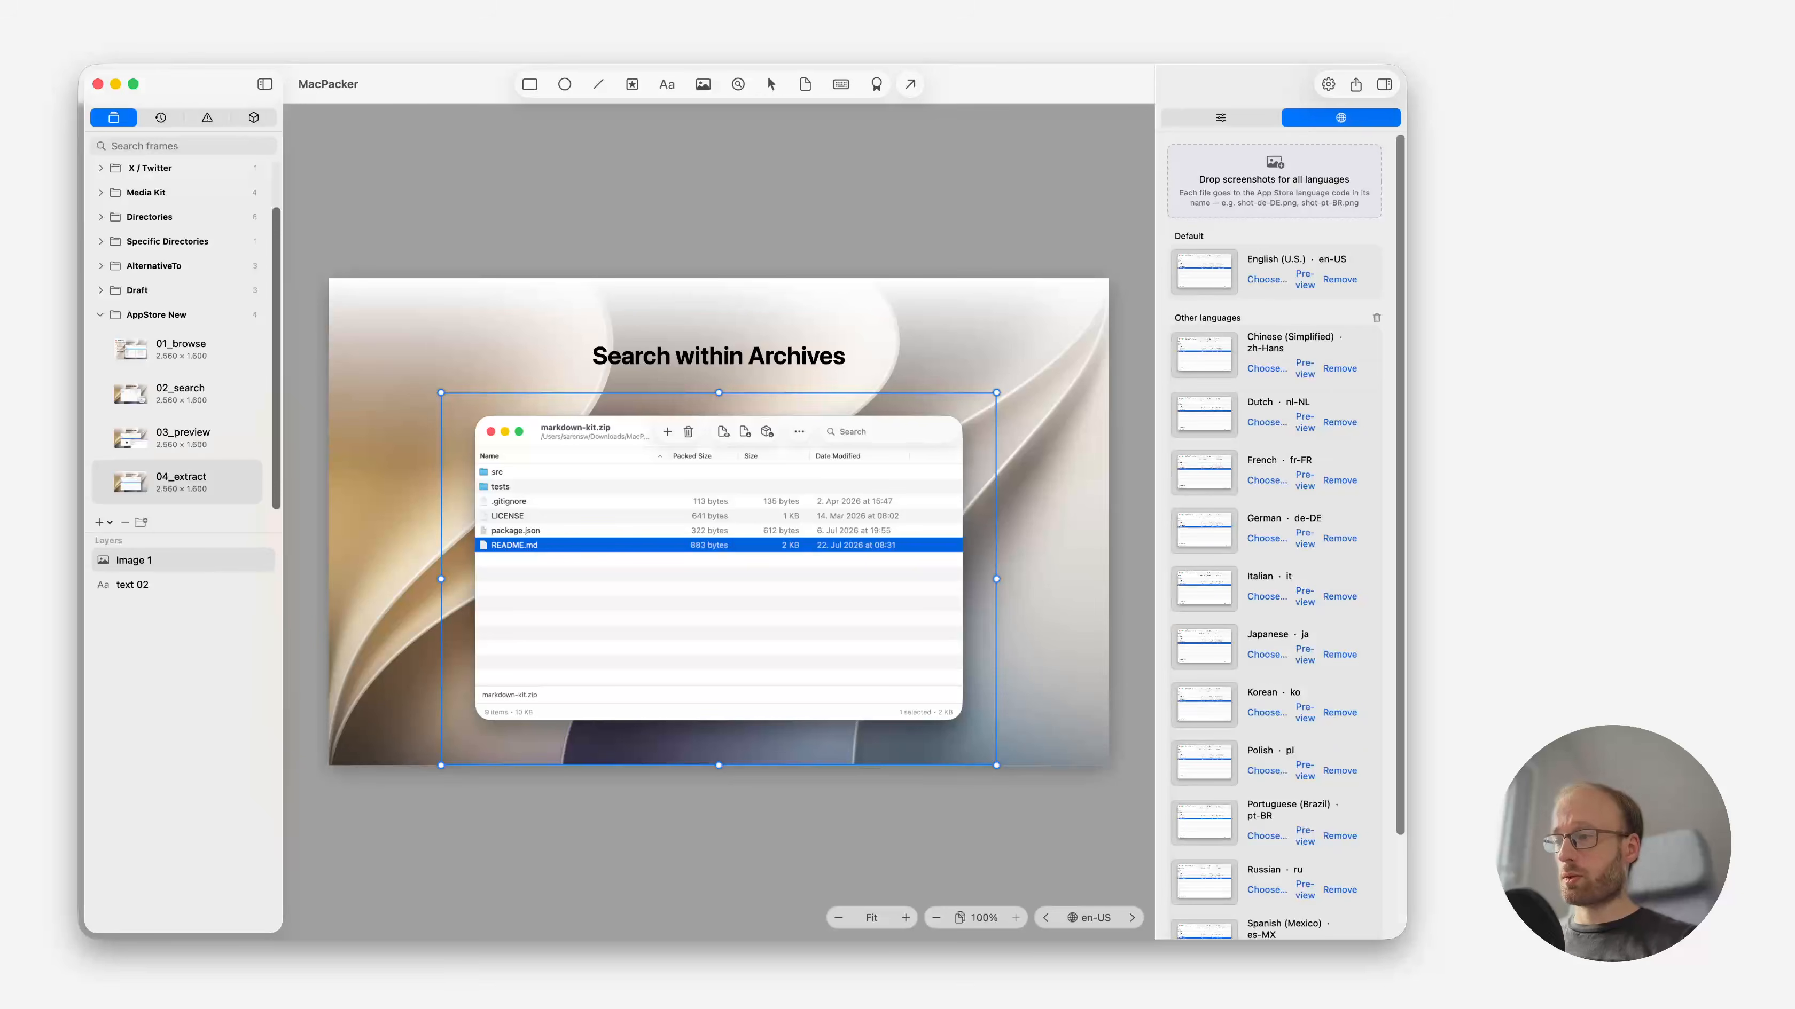
key(super+Tab)
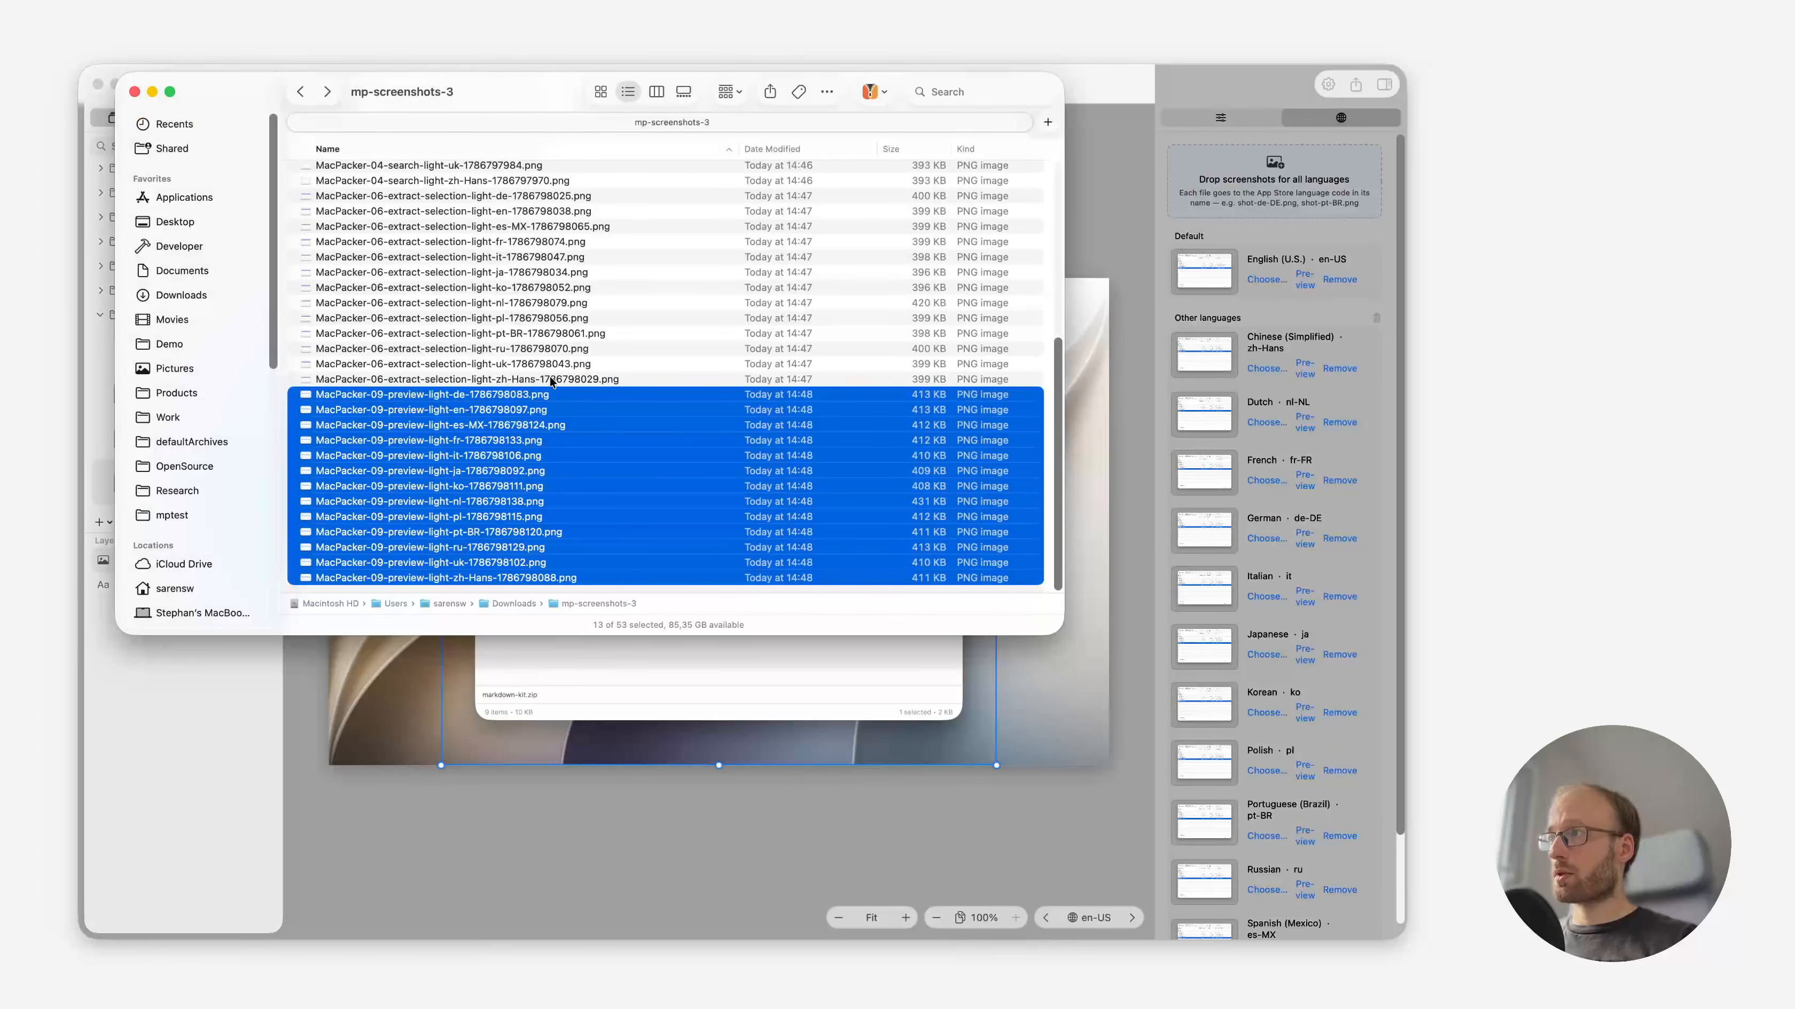
scroll(452, 229, up, 1)
click(464, 209)
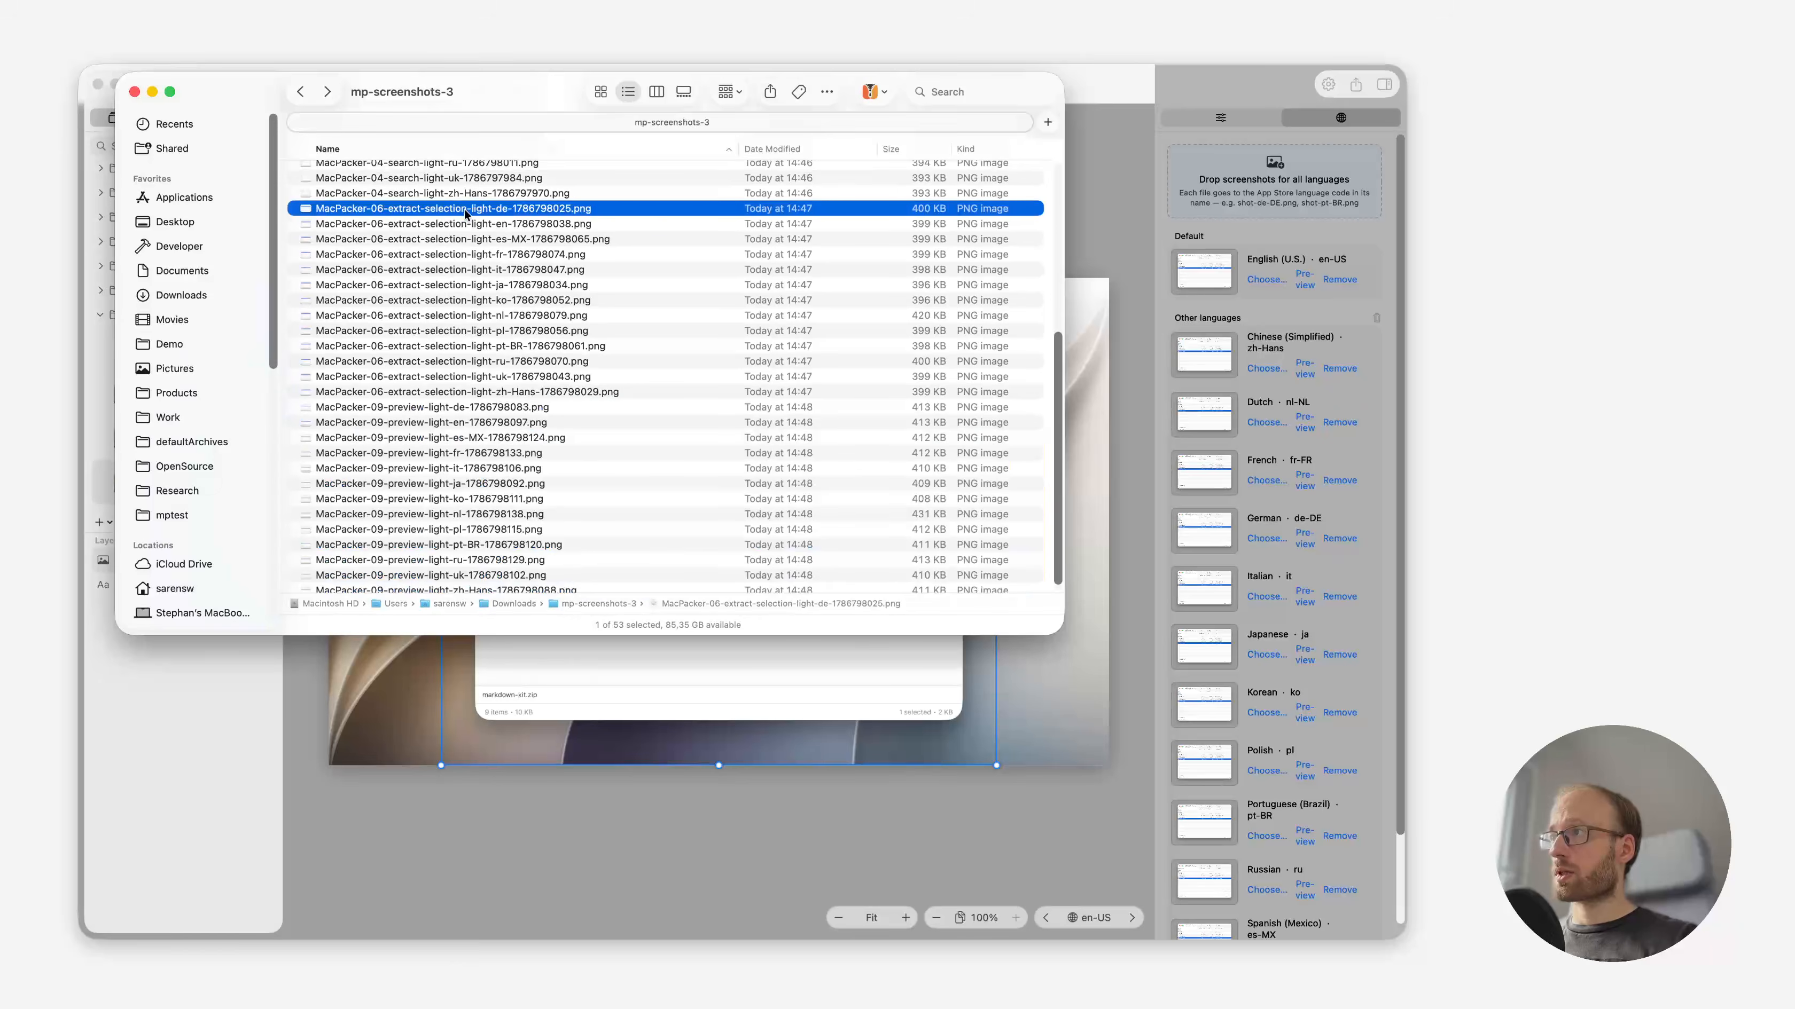
shift+click(513, 393)
drag(558, 236, 1234, 239)
click(1096, 205)
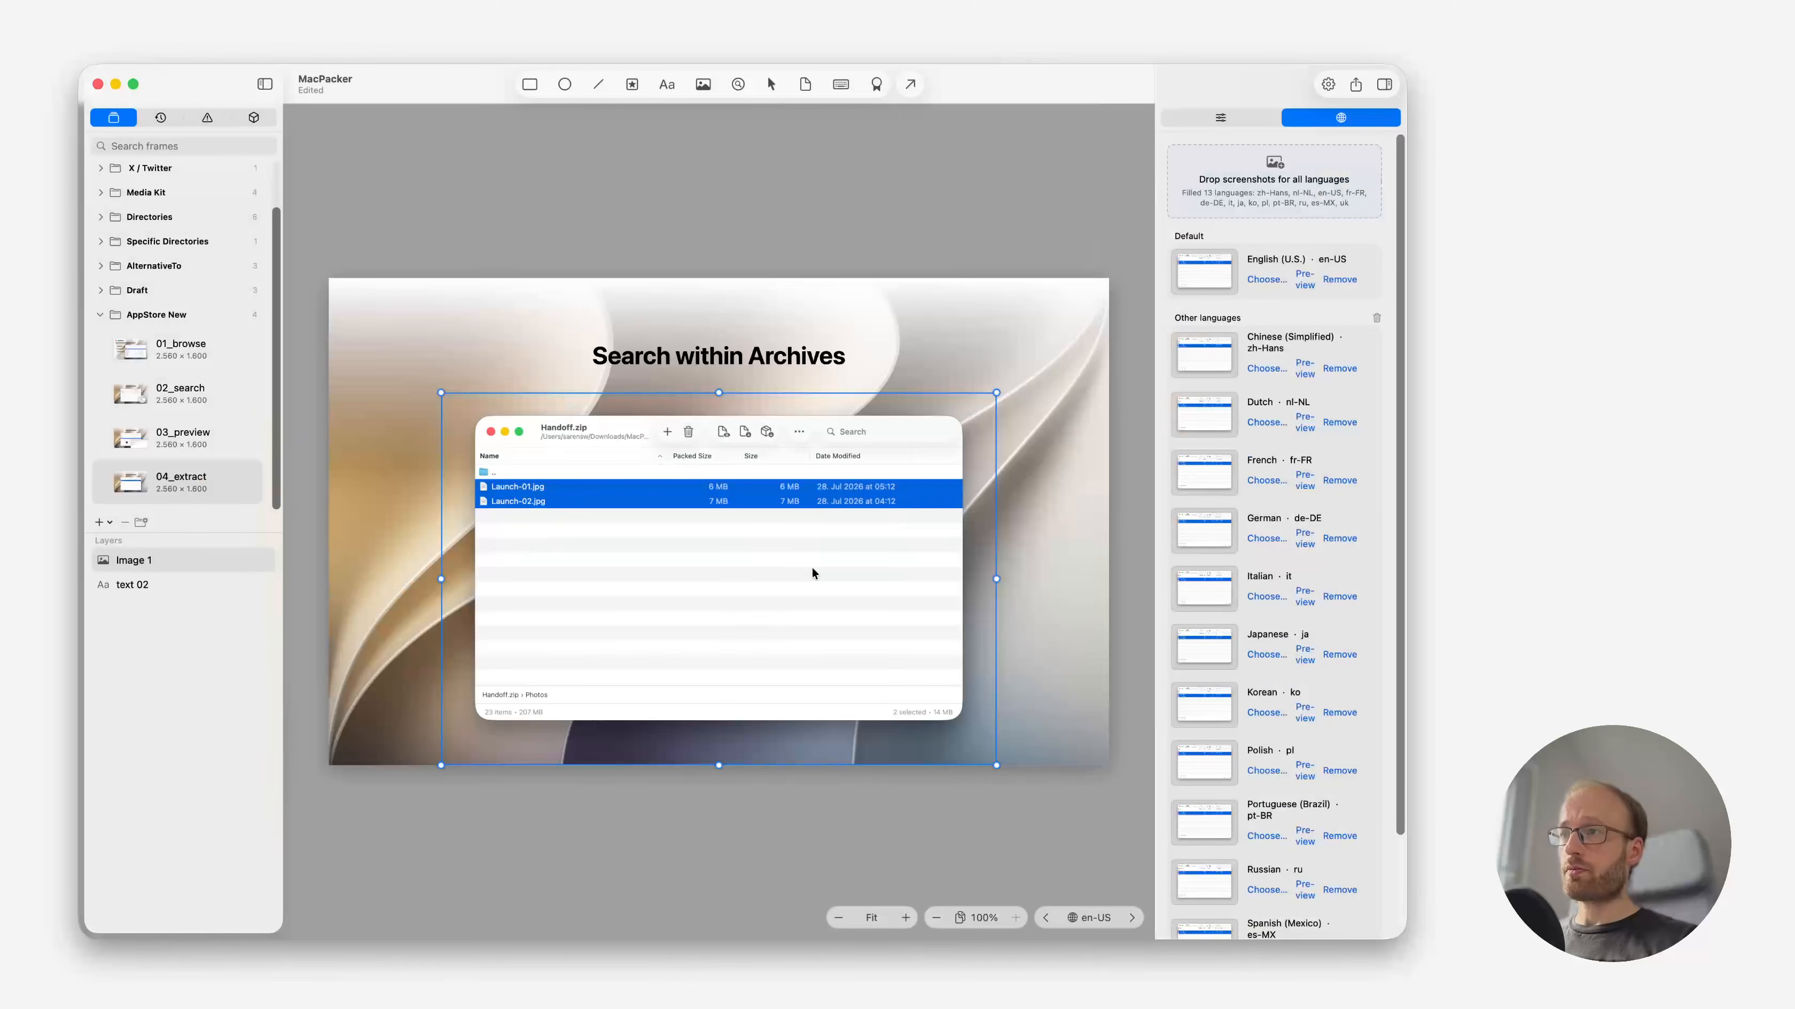
key(super+s)
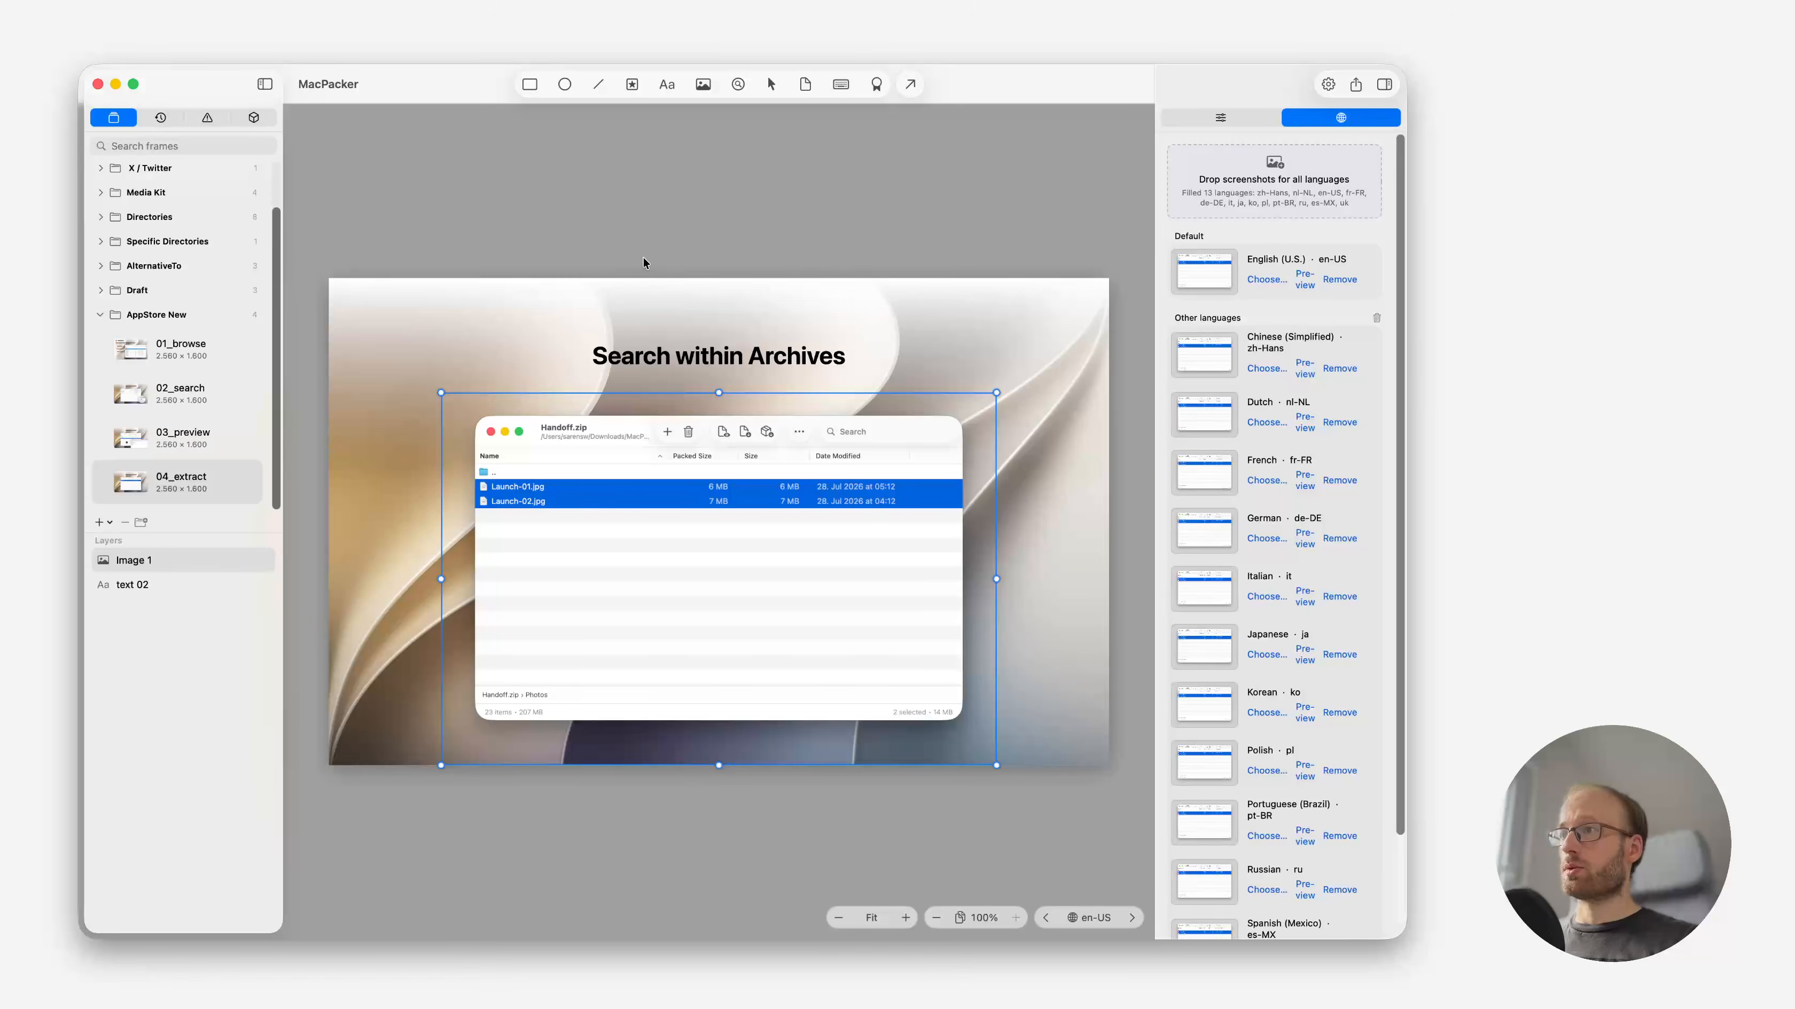
Place the global finder element in the 04_extract frame and move it to overlap the archive window's lower-right corner.
click(251, 118)
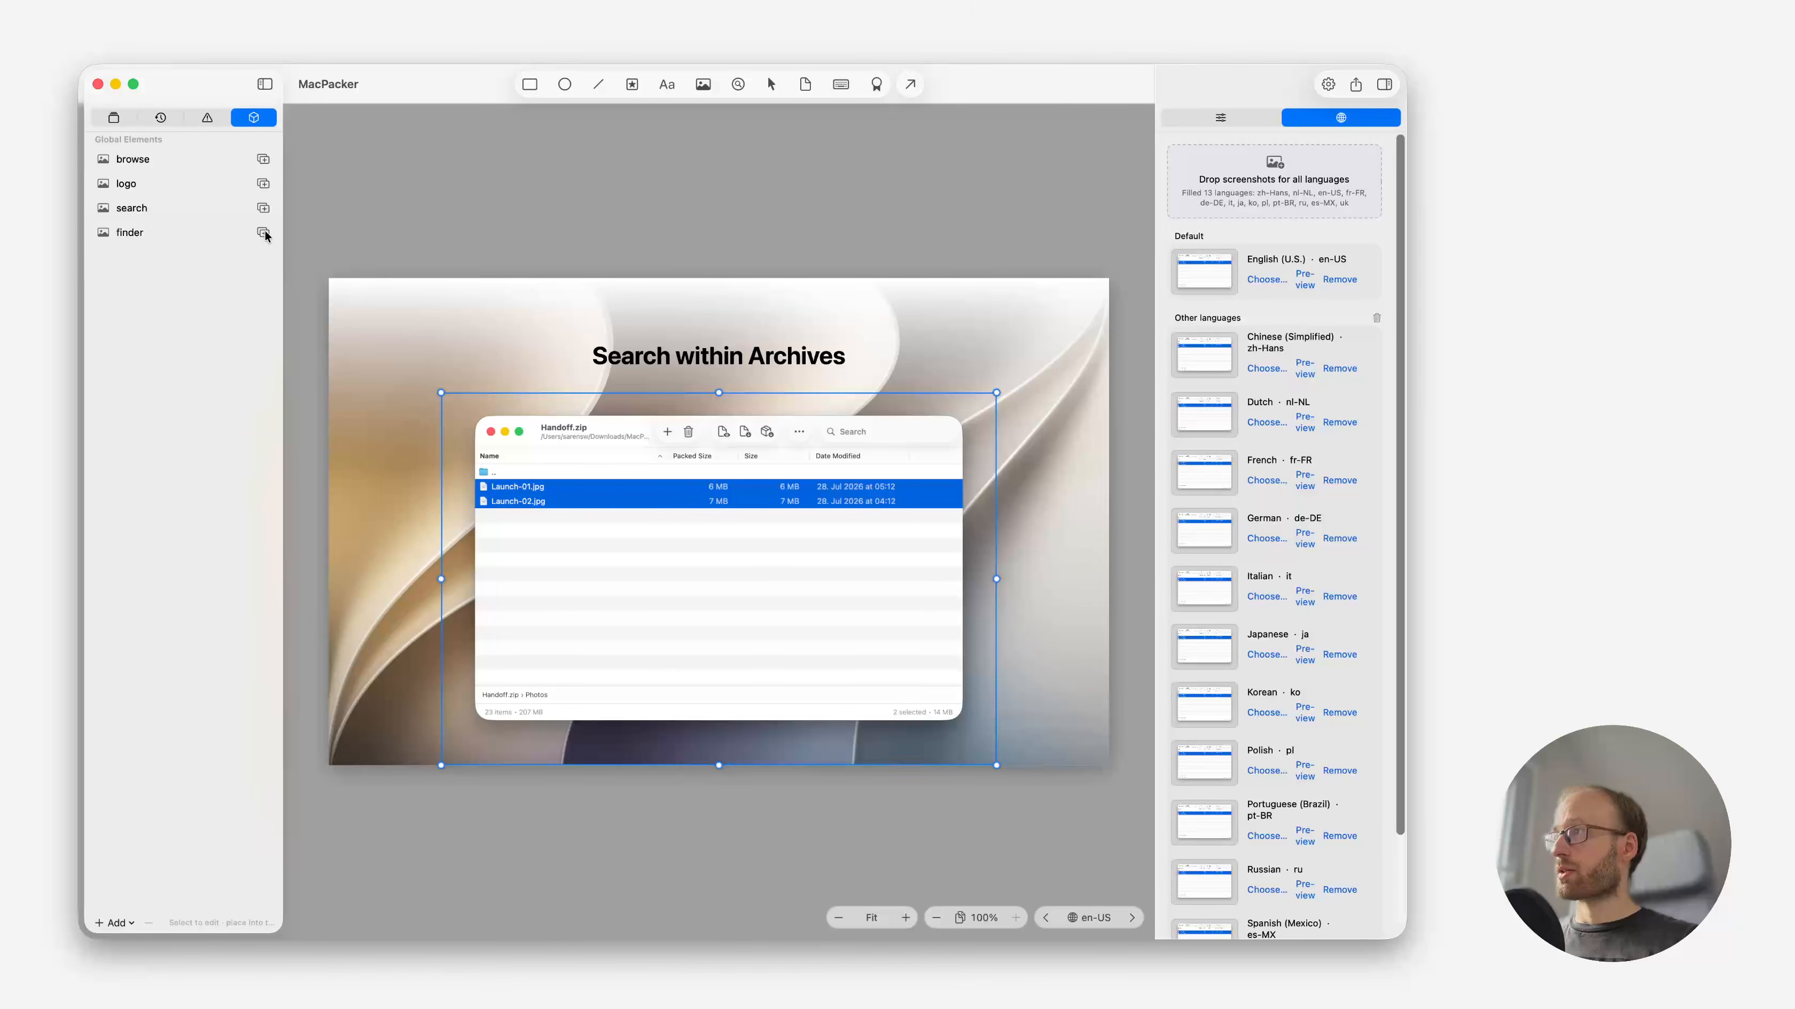
click(262, 232)
drag(595, 394, 902, 585)
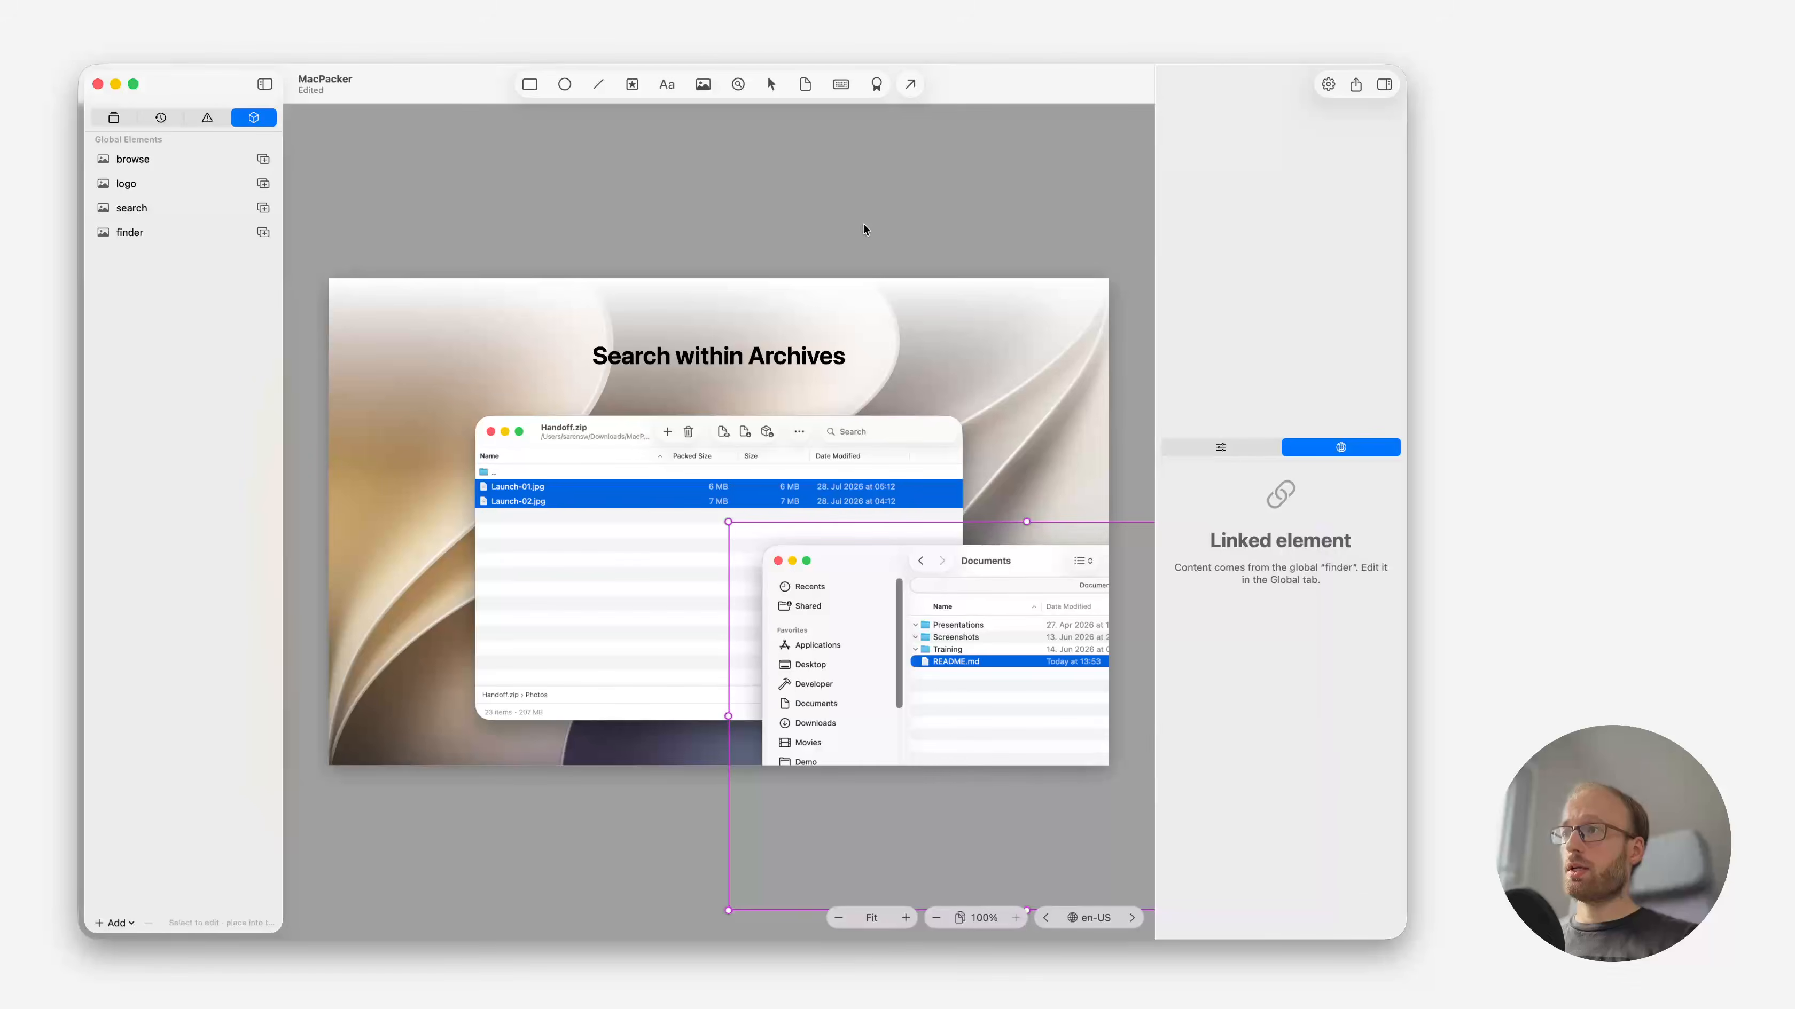
click(862, 224)
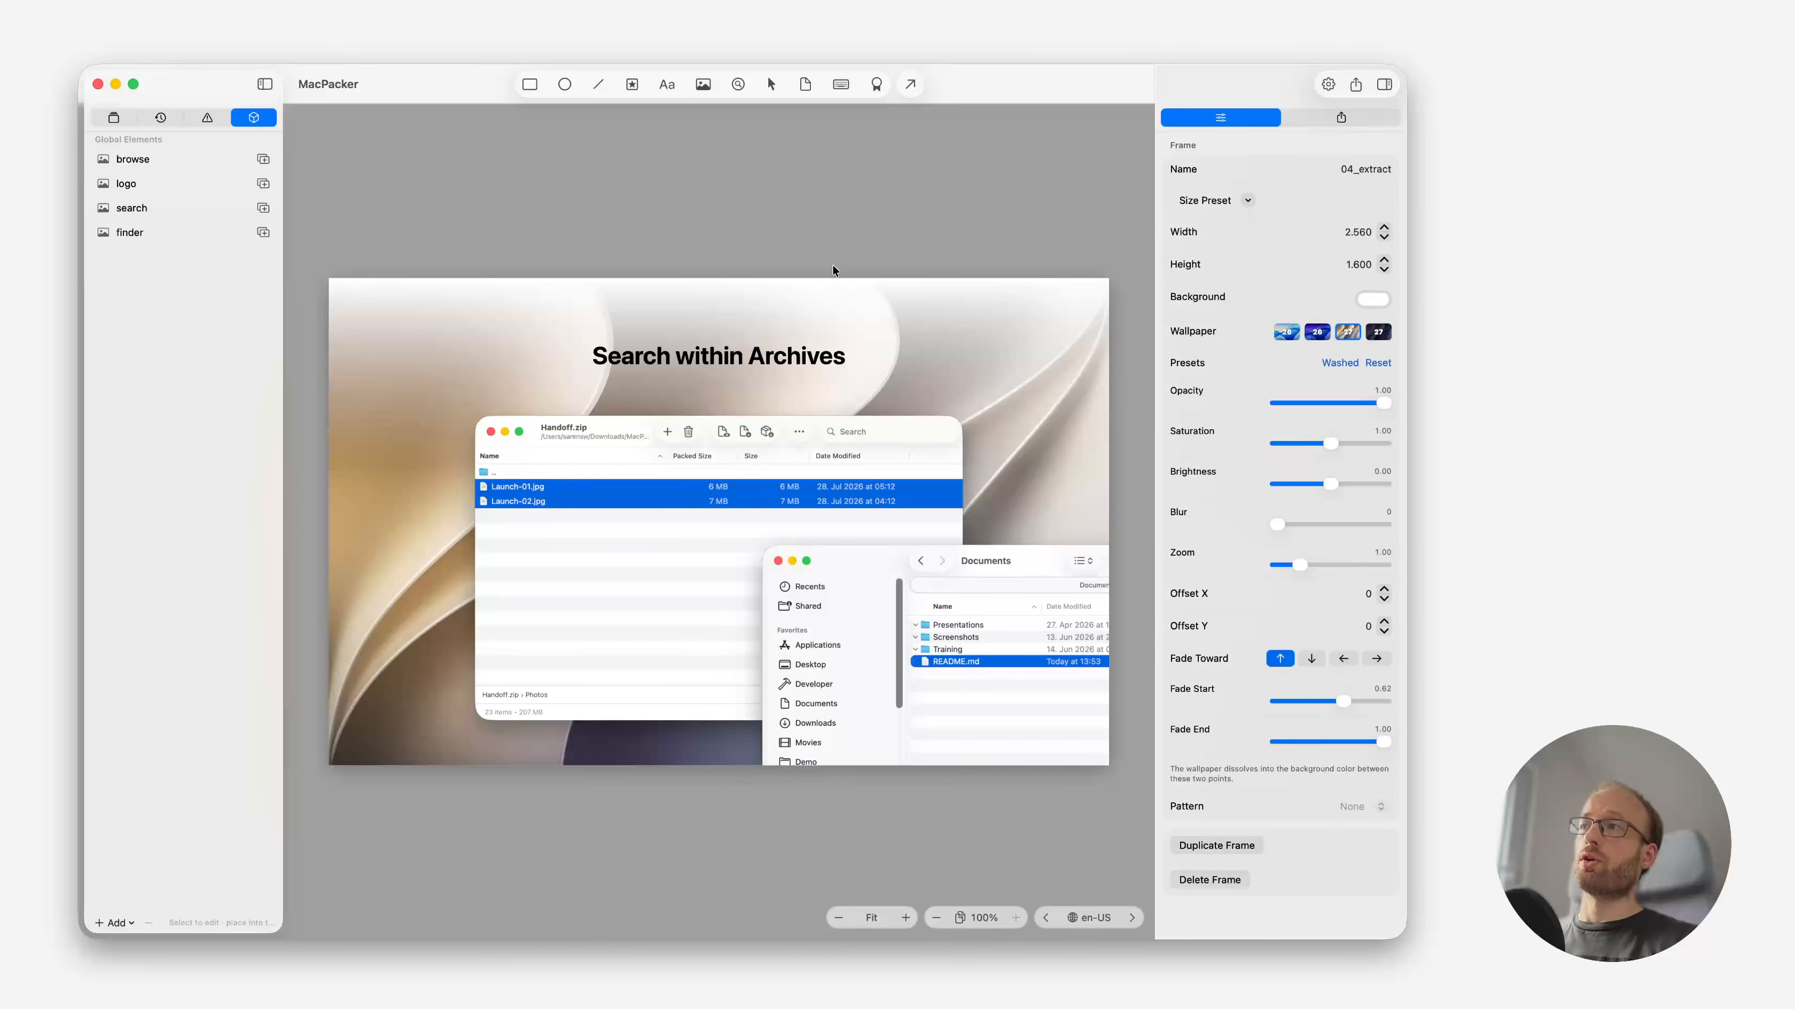
Add an arrow pointer to the 04_extract frame and place it over the Finder window's file list, just below README.md, at about X 1955, Y 1310.
click(770, 85)
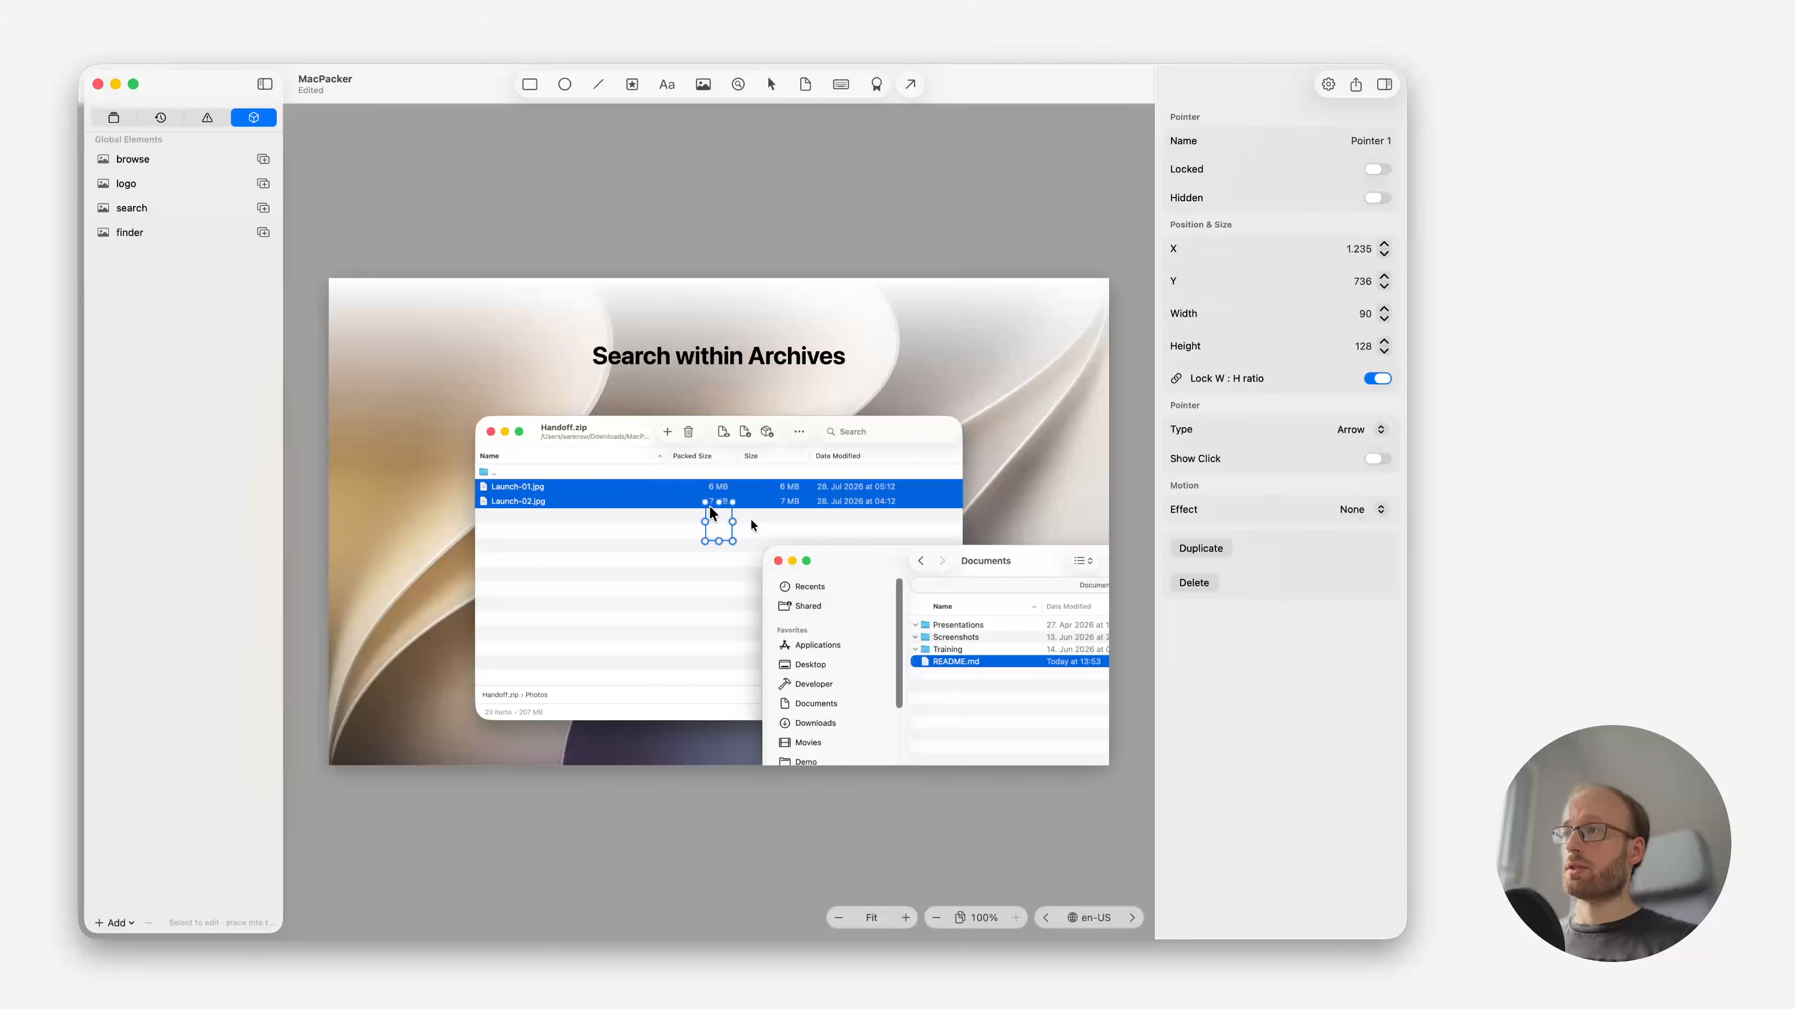
drag(832, 603, 937, 688)
key(super+z)
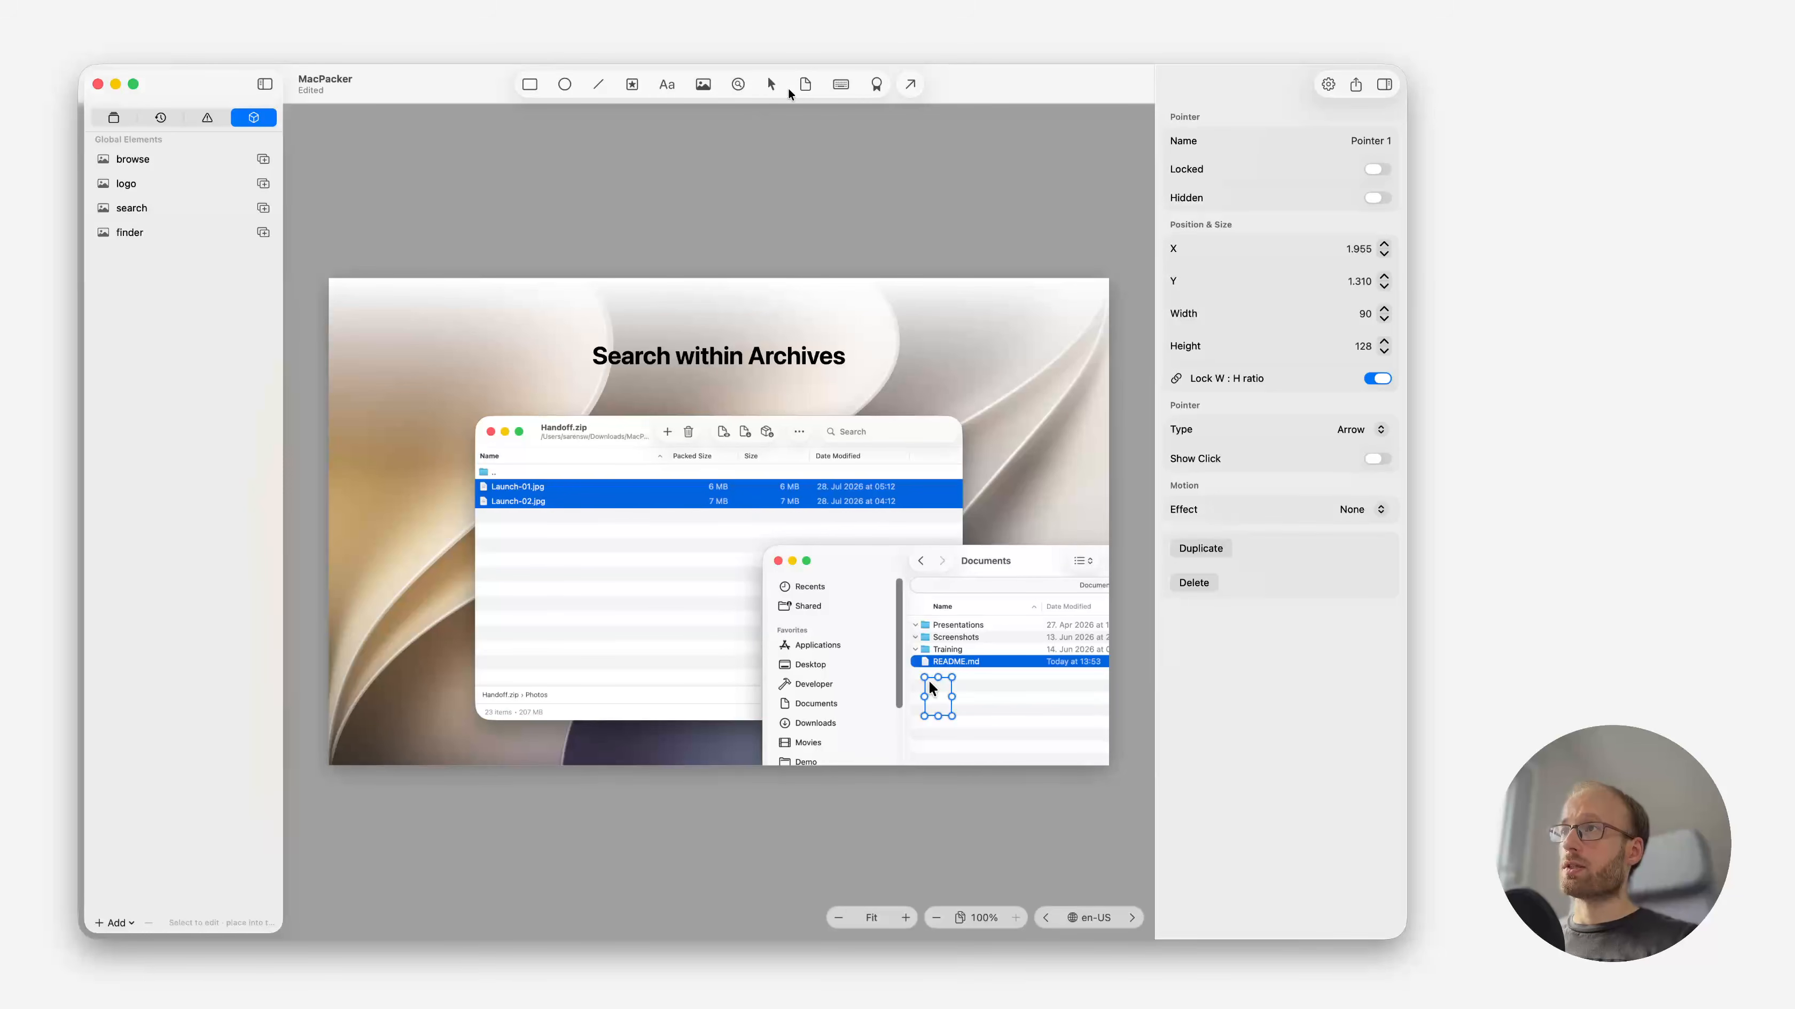
Add a file element over the archive window's empty rows and set its type to Custom Extension with the extension jpg.
click(804, 84)
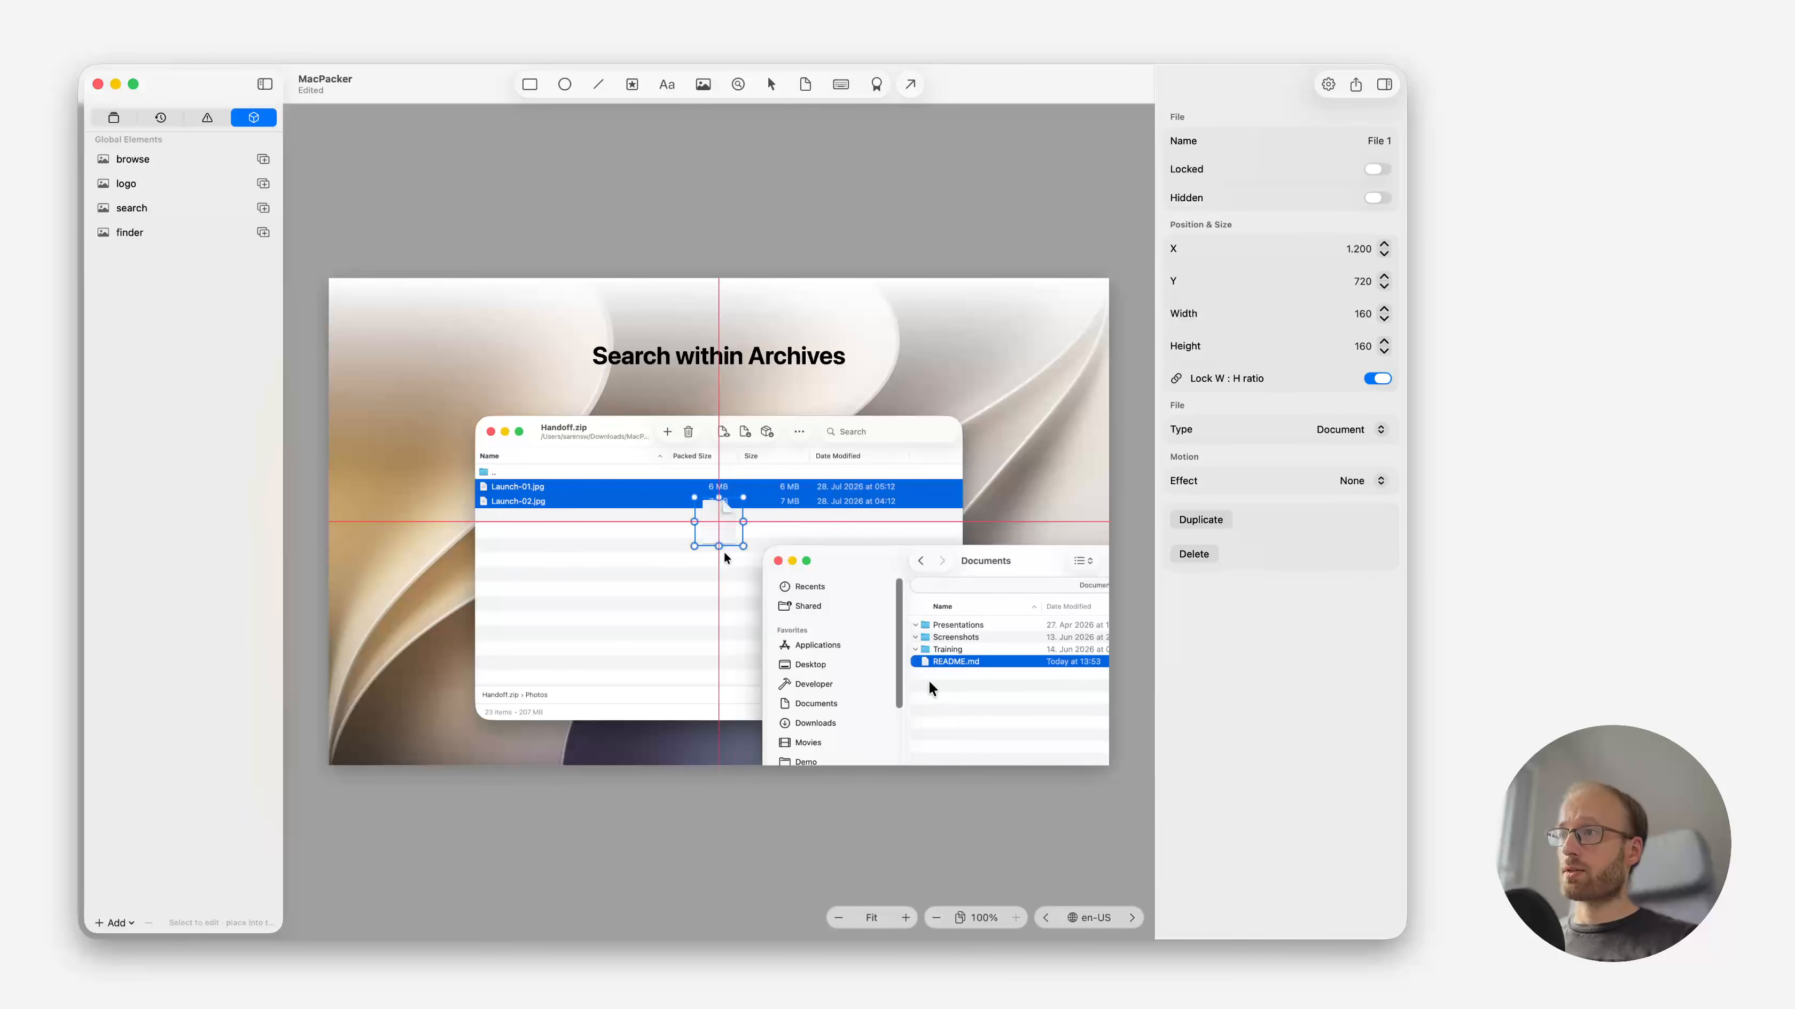
drag(725, 557, 733, 638)
click(1353, 429)
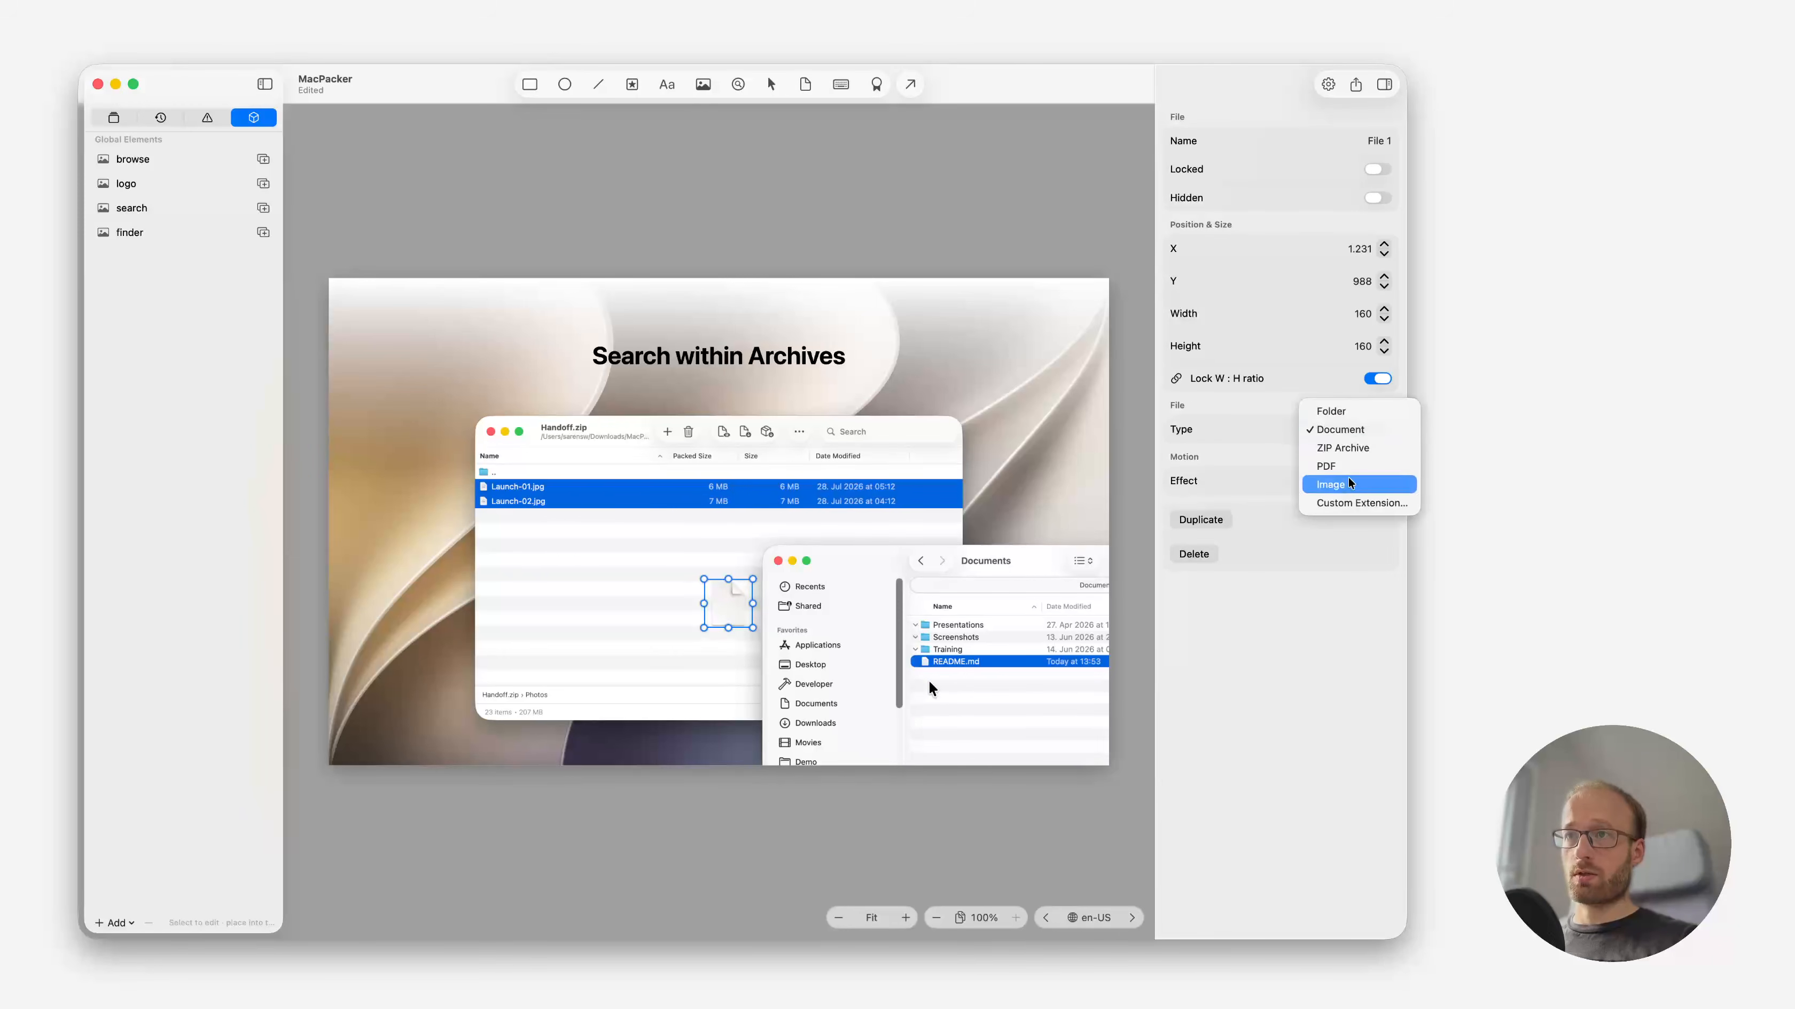
click(1351, 503)
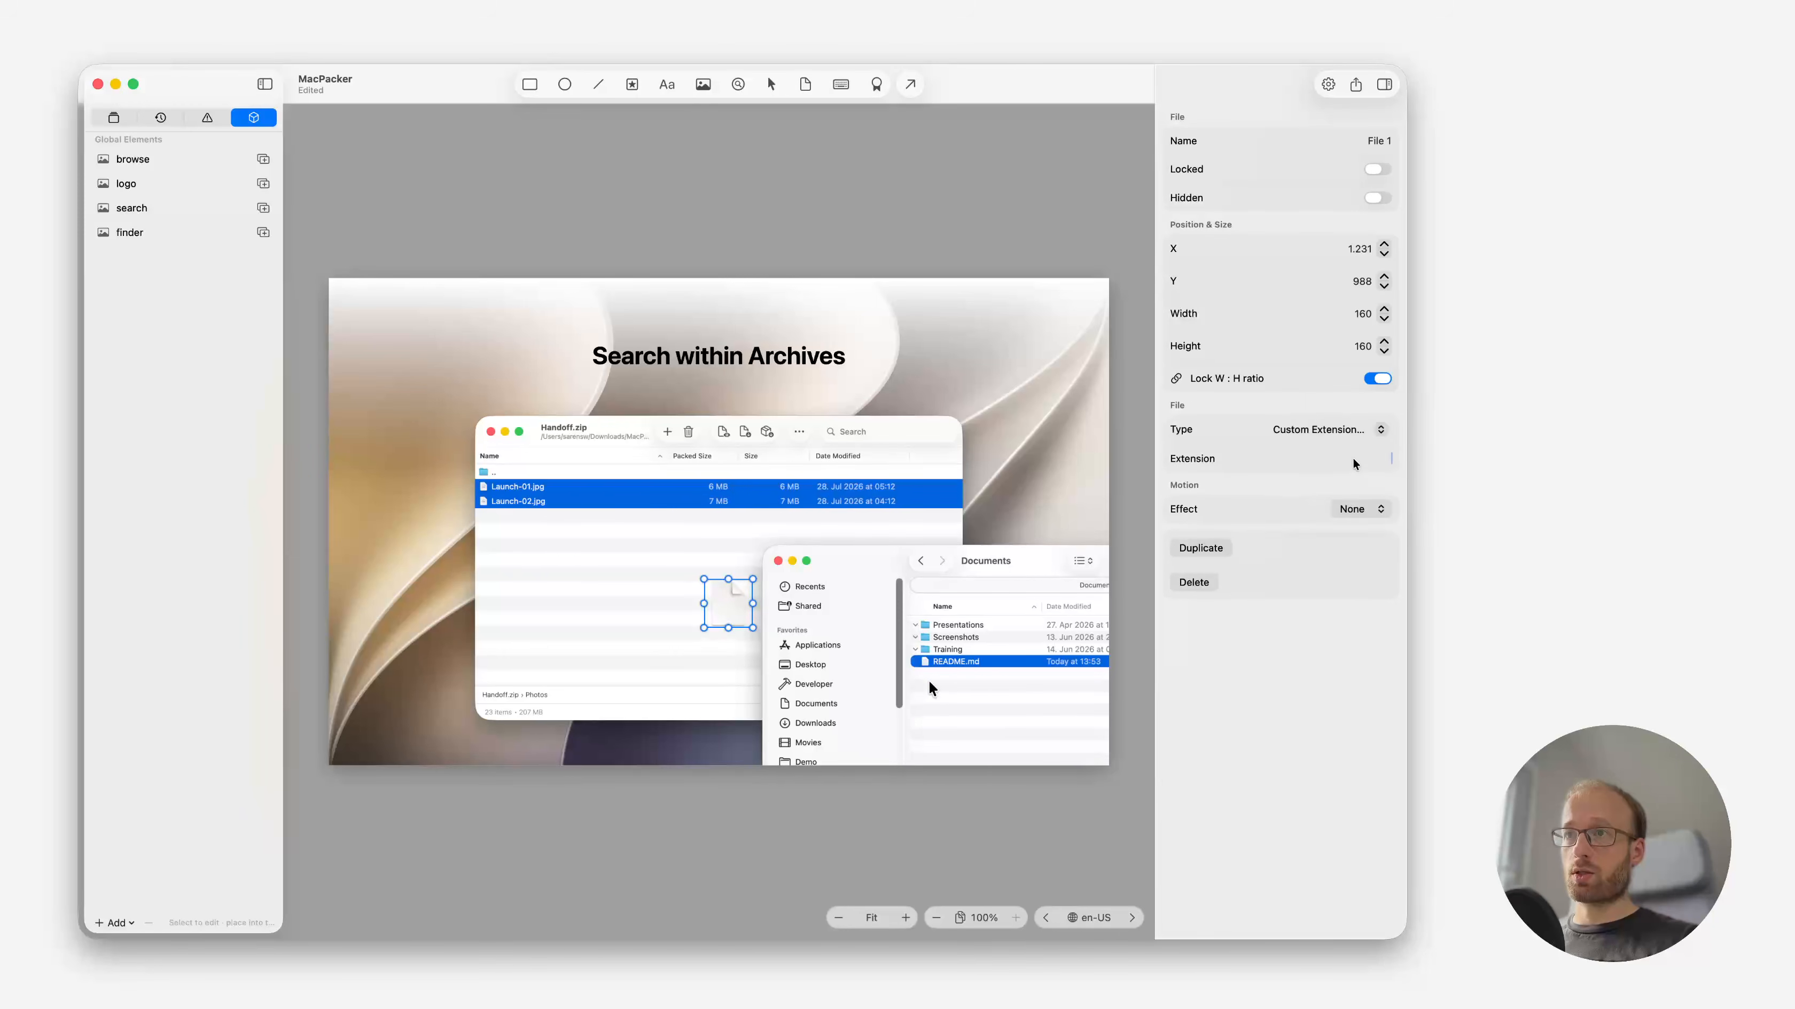
text(jpg)
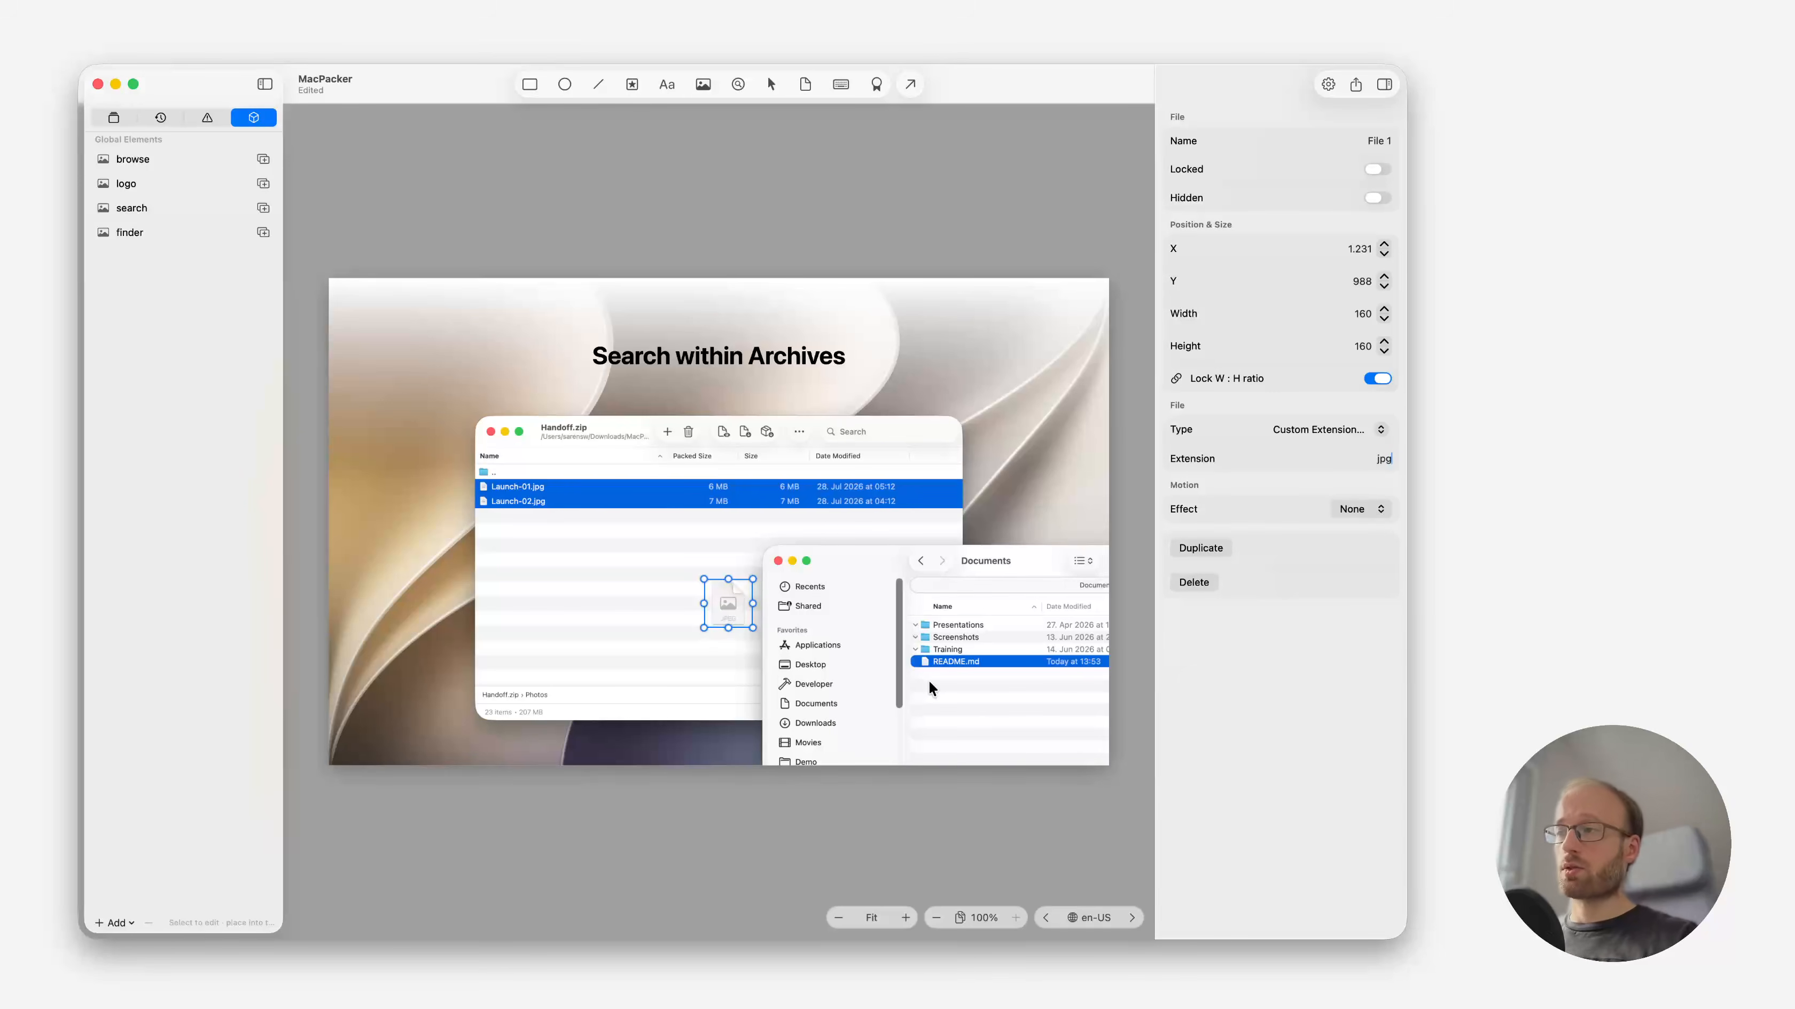
click(654, 656)
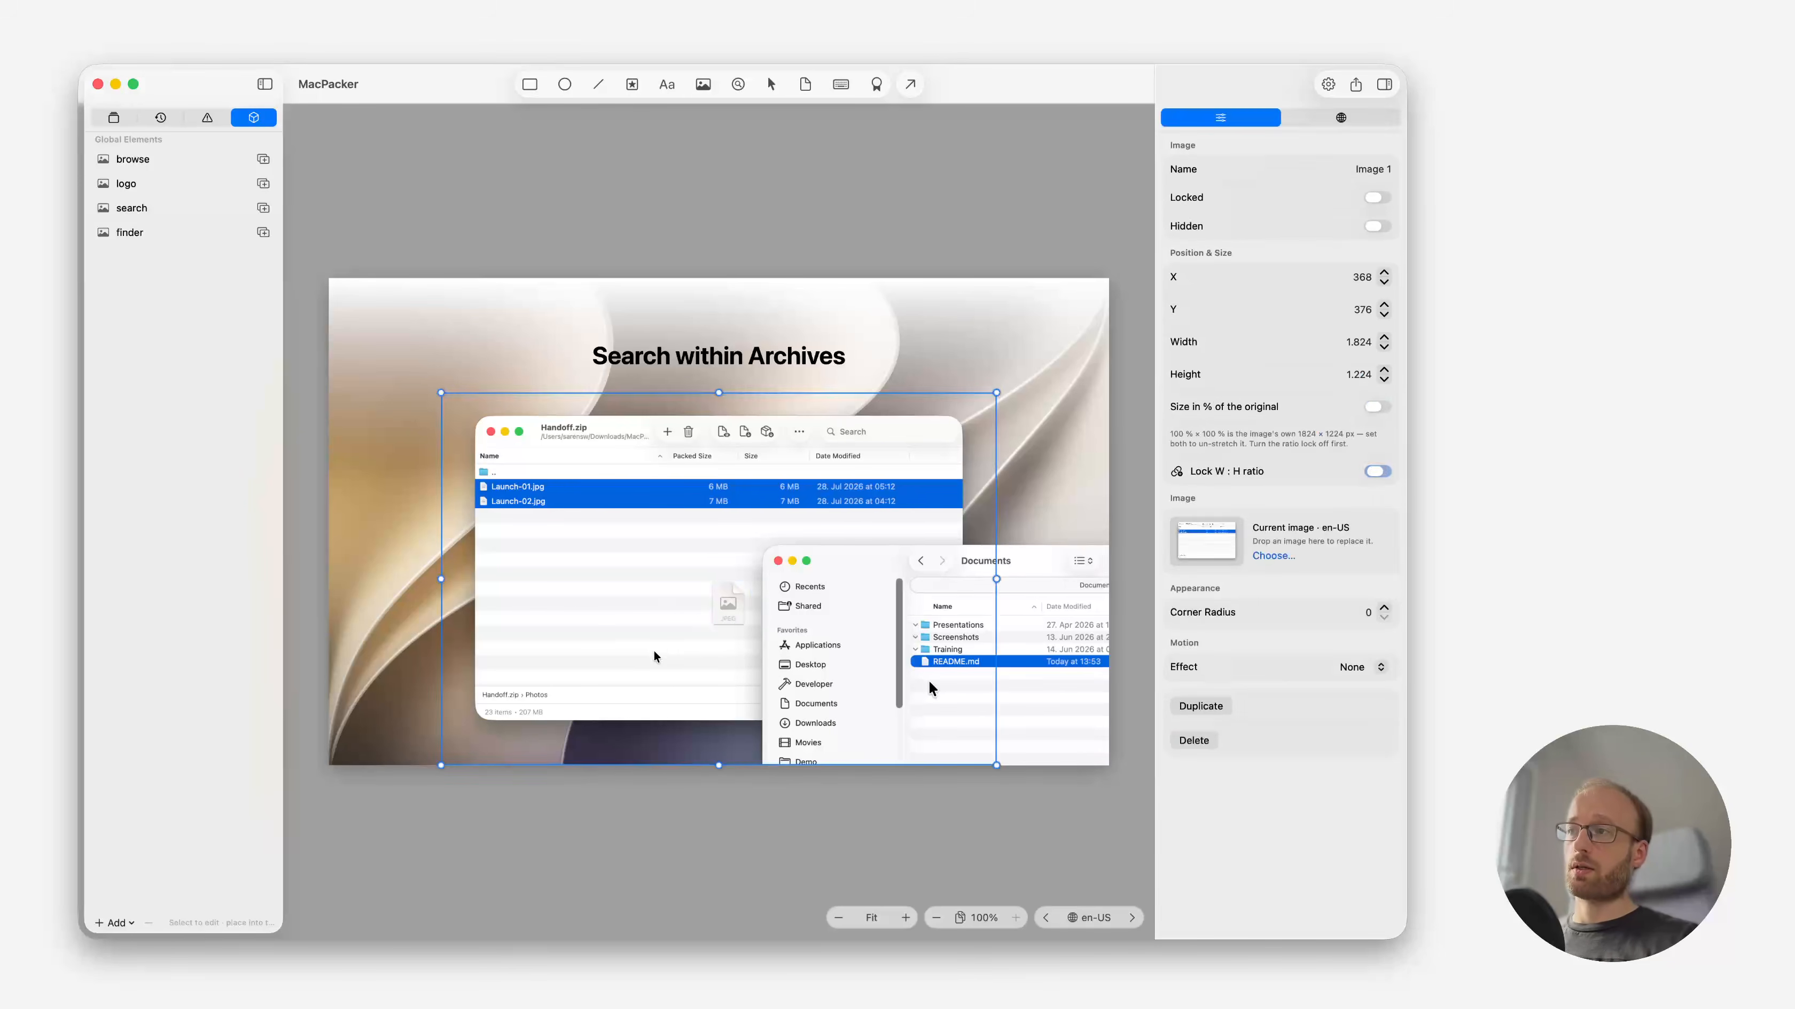
Move the jpg file icon under the pointer in the Finder window, layer it below Pointer 1, and enlarge it to about 184 × 184.
drag(733, 607, 924, 700)
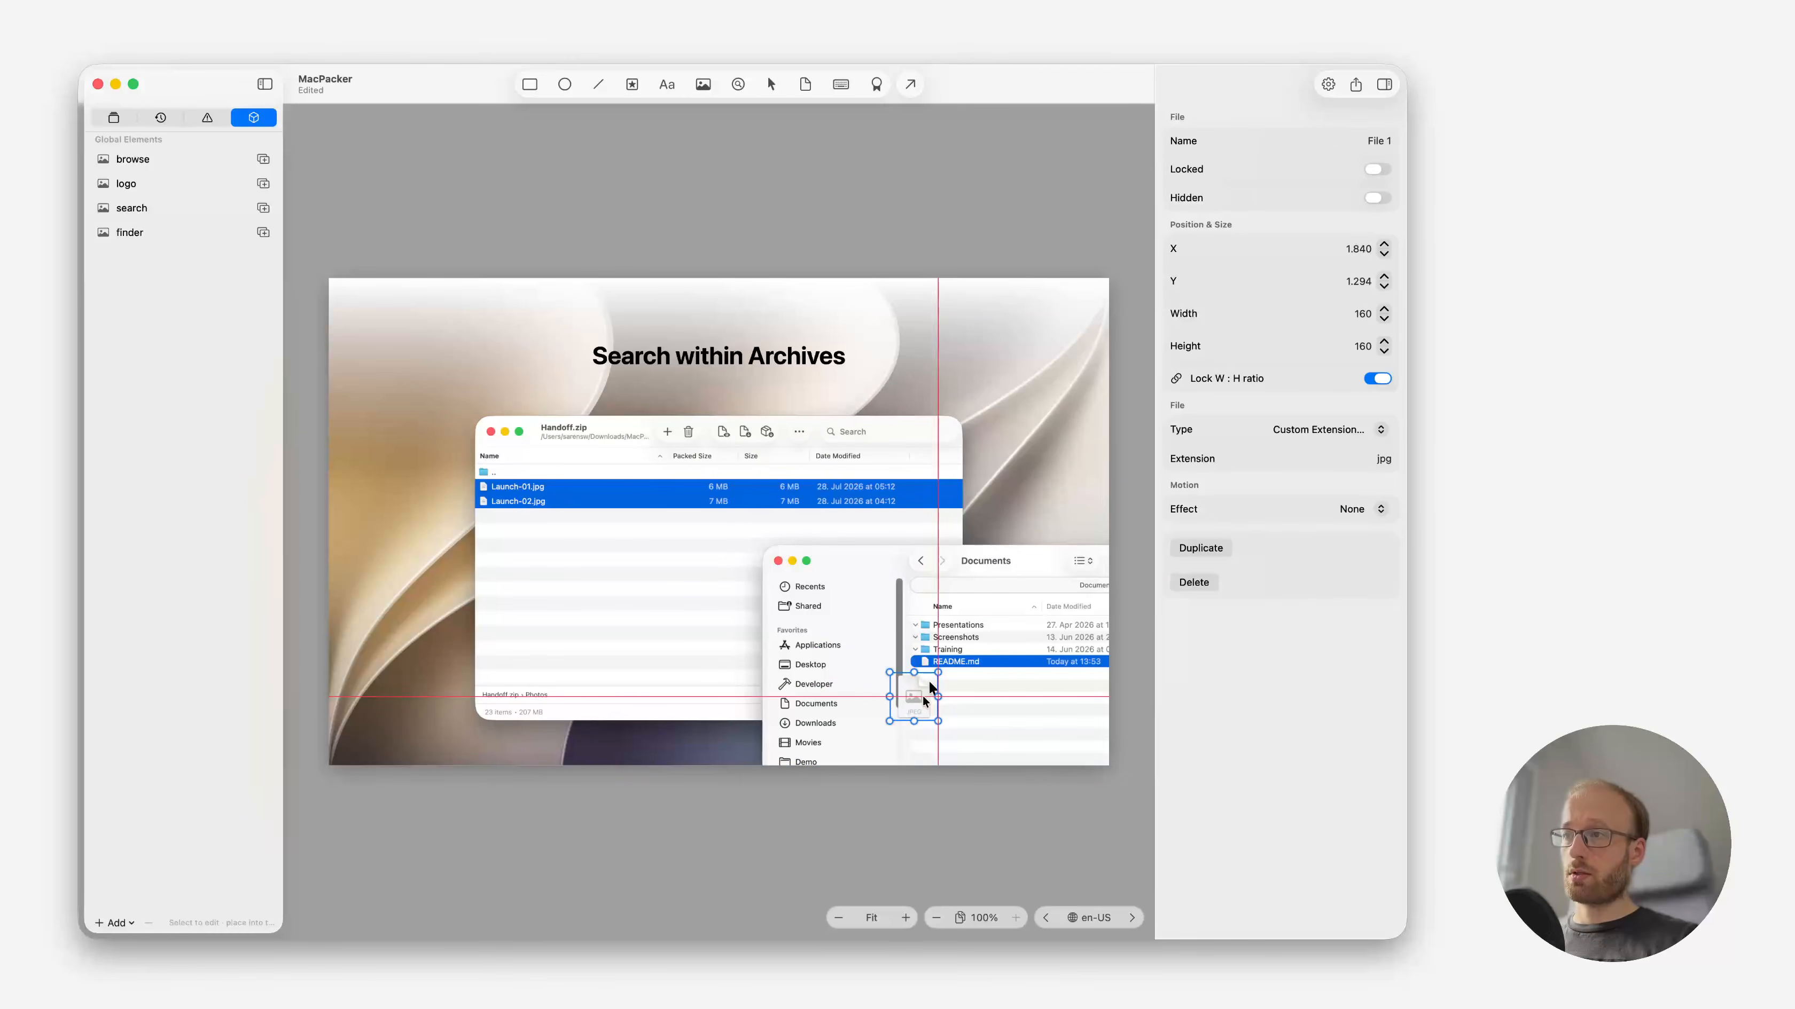
click(129, 118)
drag(128, 560, 140, 599)
drag(913, 721, 919, 723)
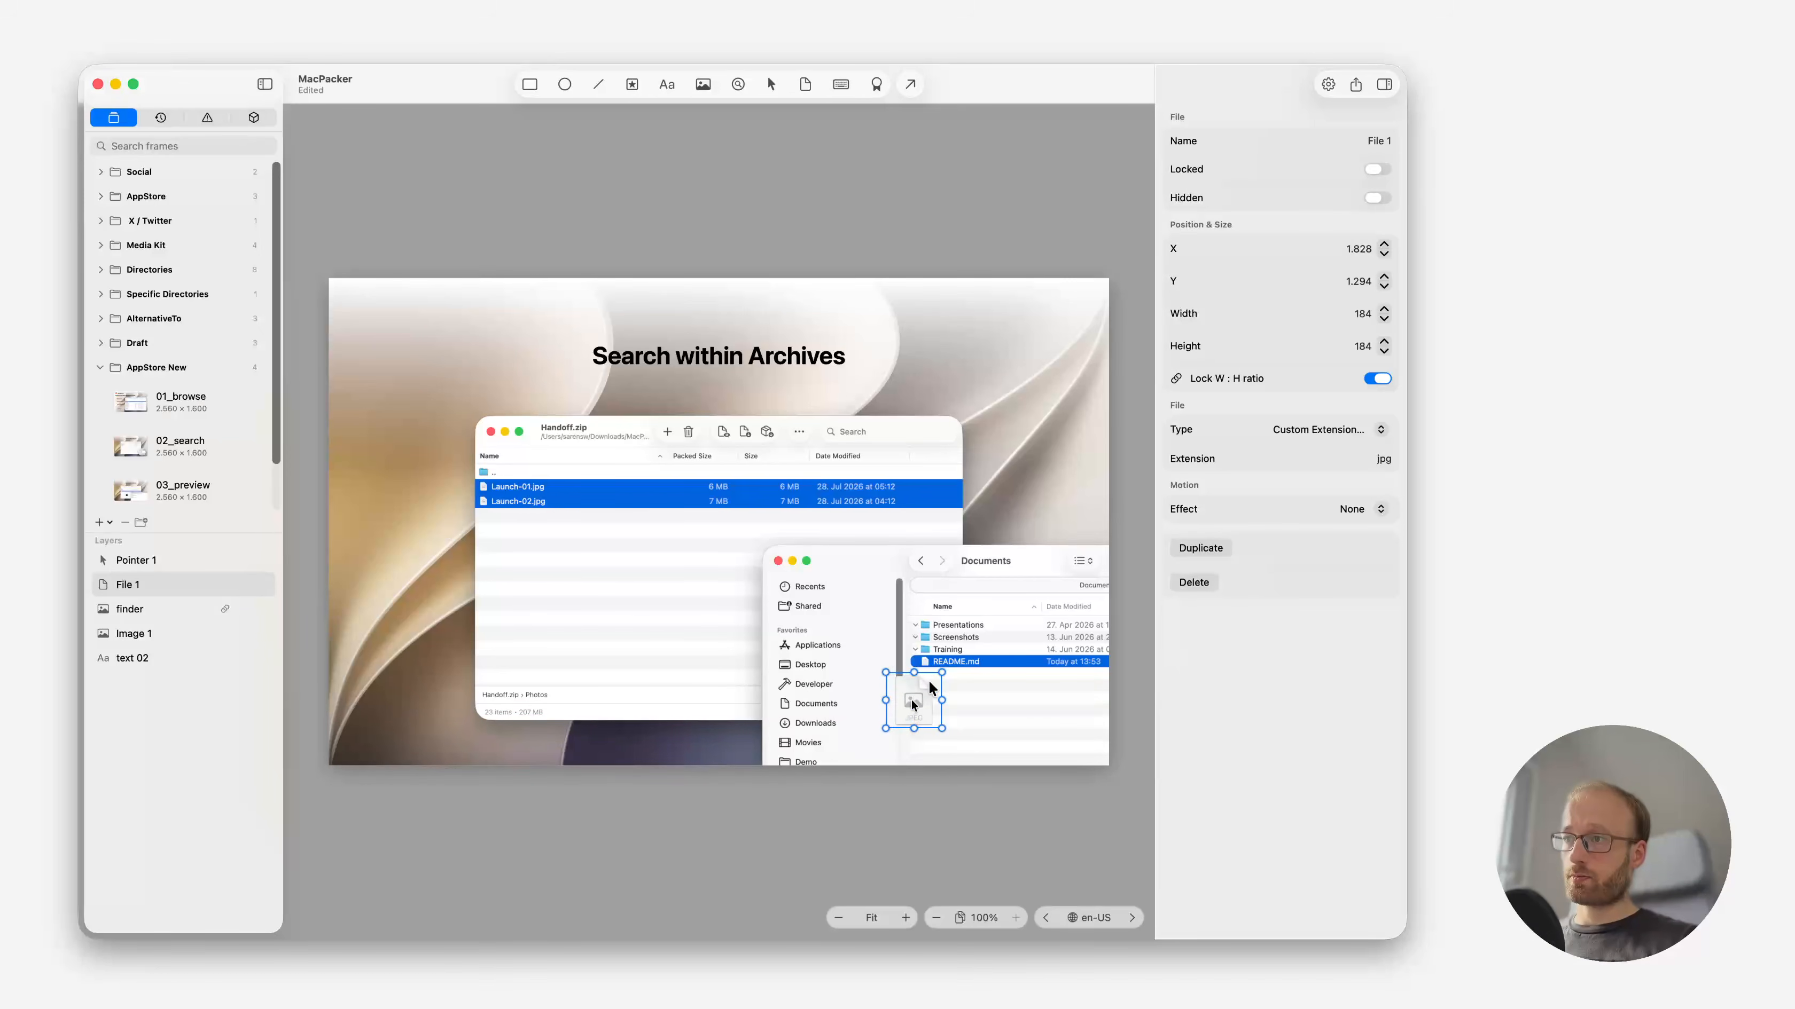
drag(913, 704, 922, 701)
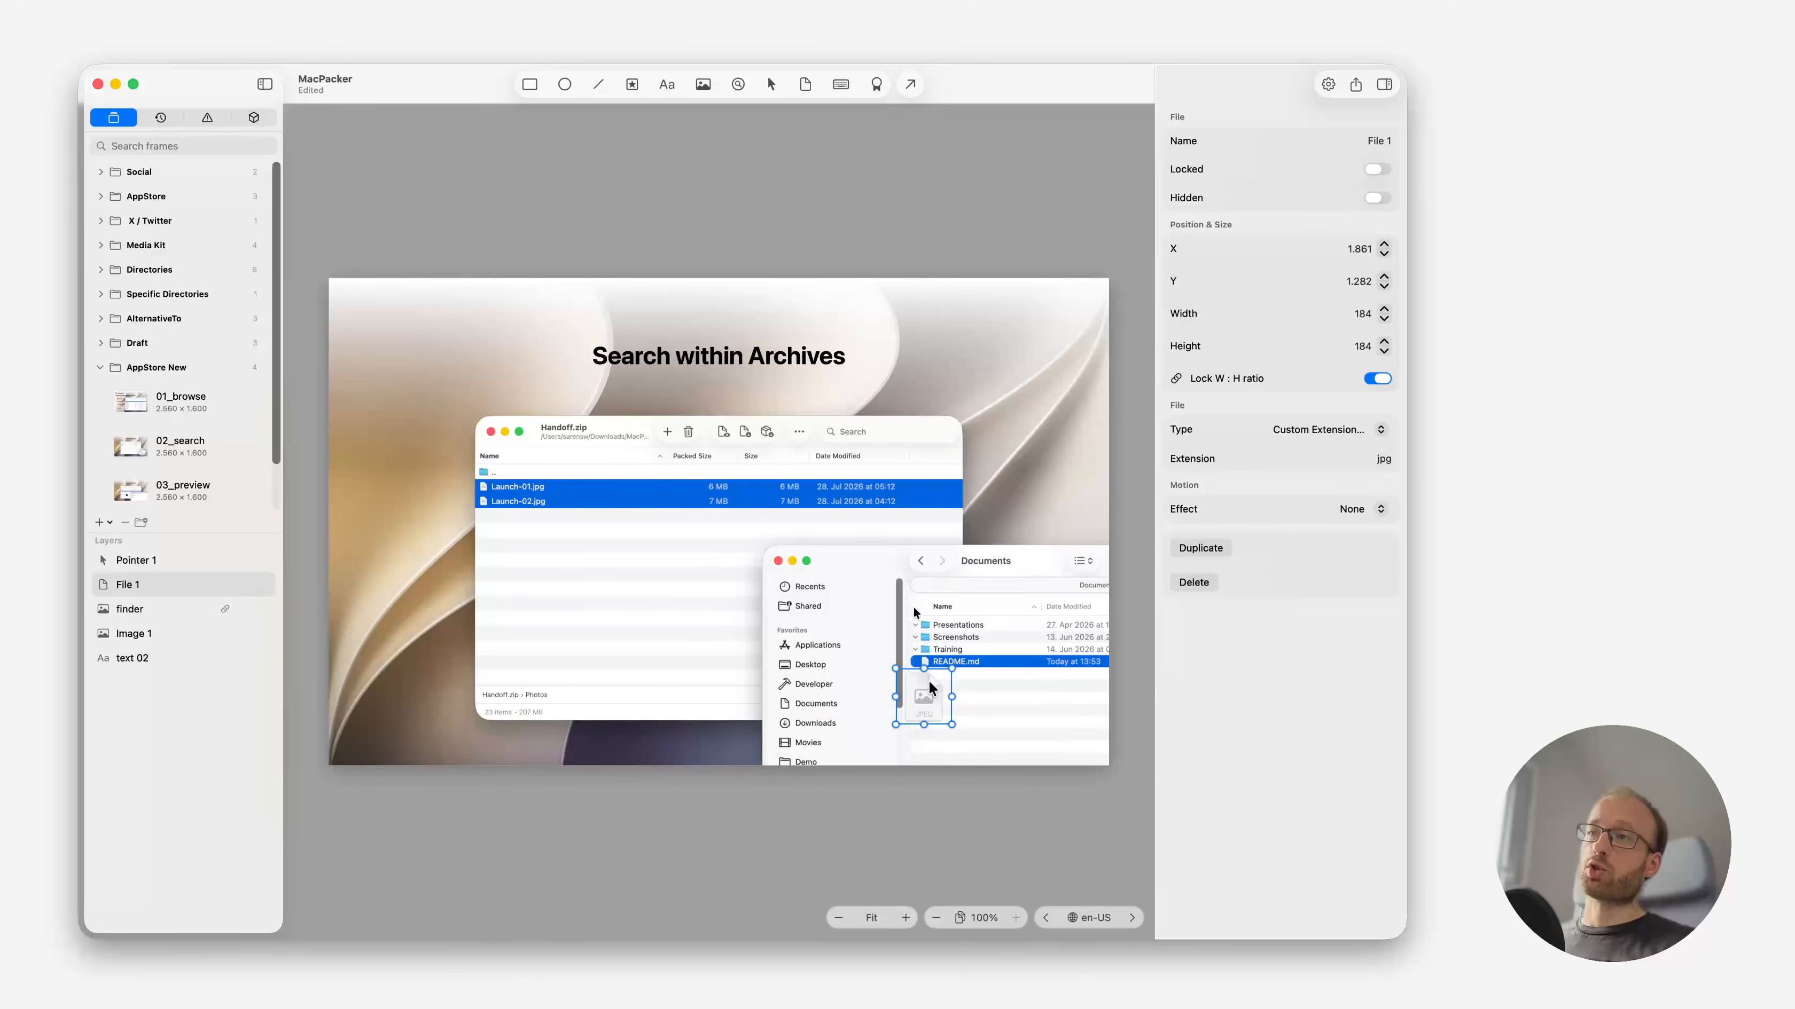
Give the jpg file a Ghost Trail reaching back into the archive window, about 1093 long at about 23°, and raise its opacity to nearly full.
click(1367, 509)
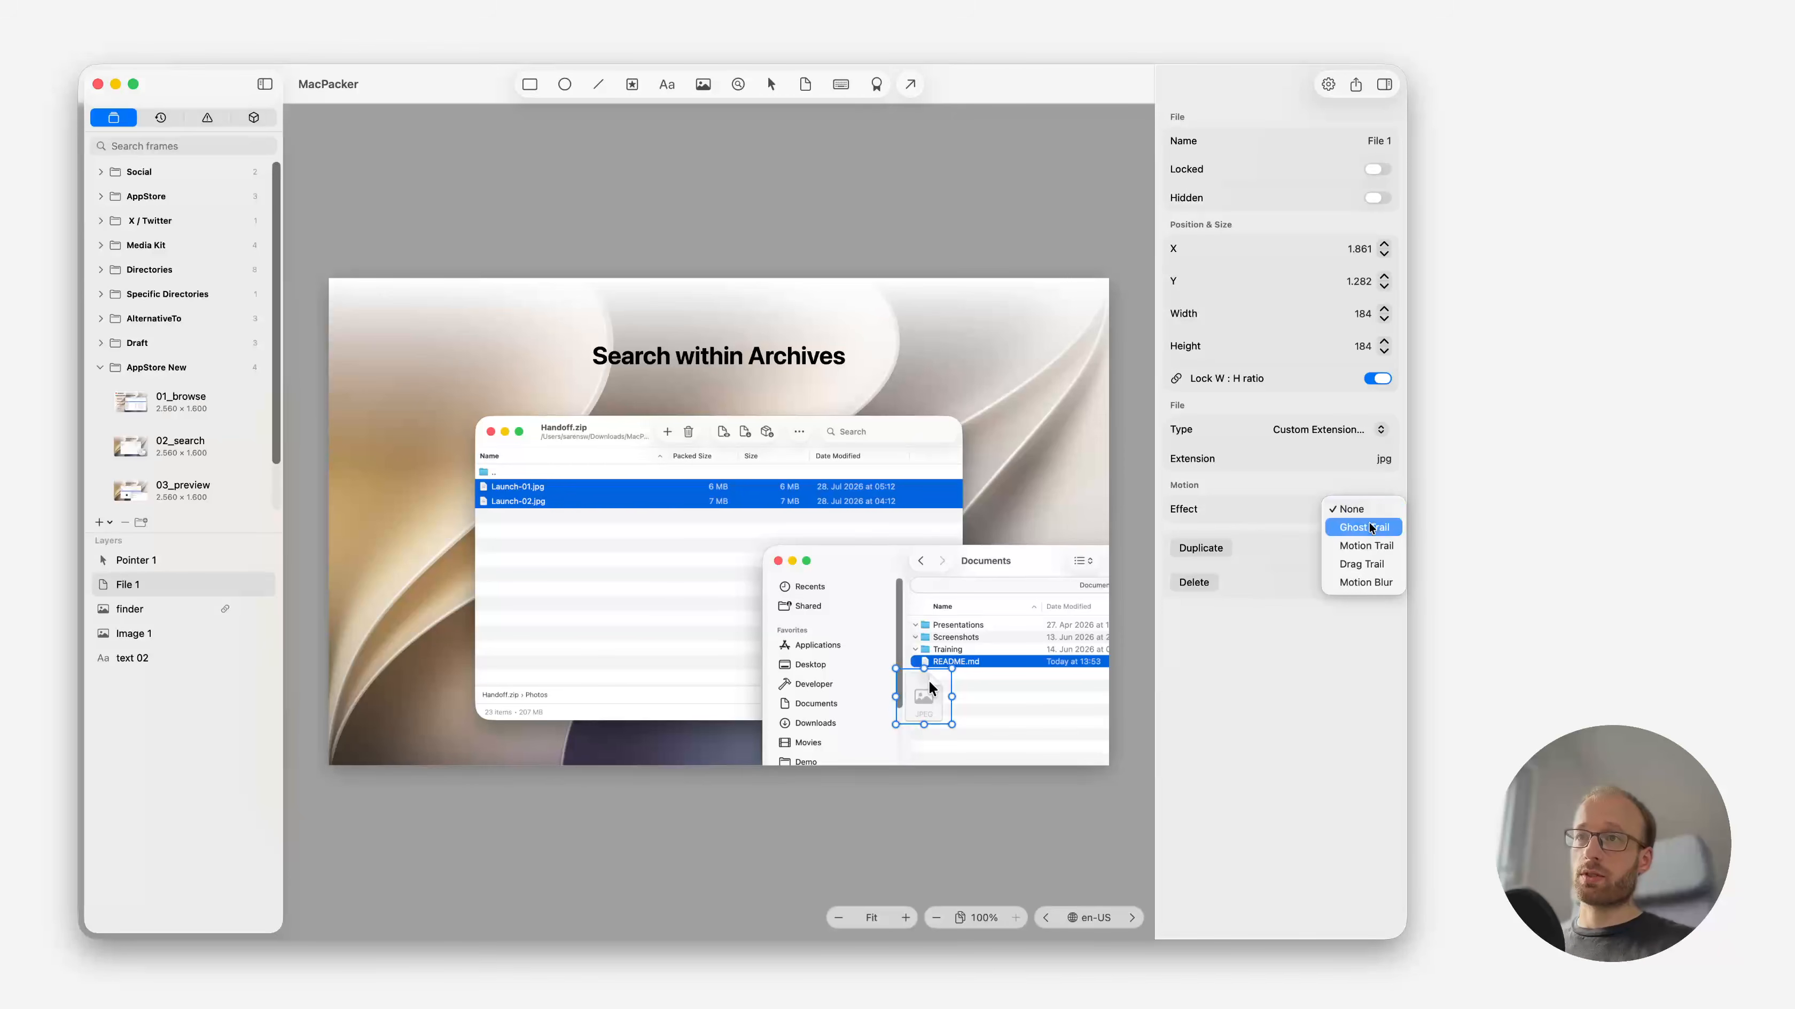
click(1368, 527)
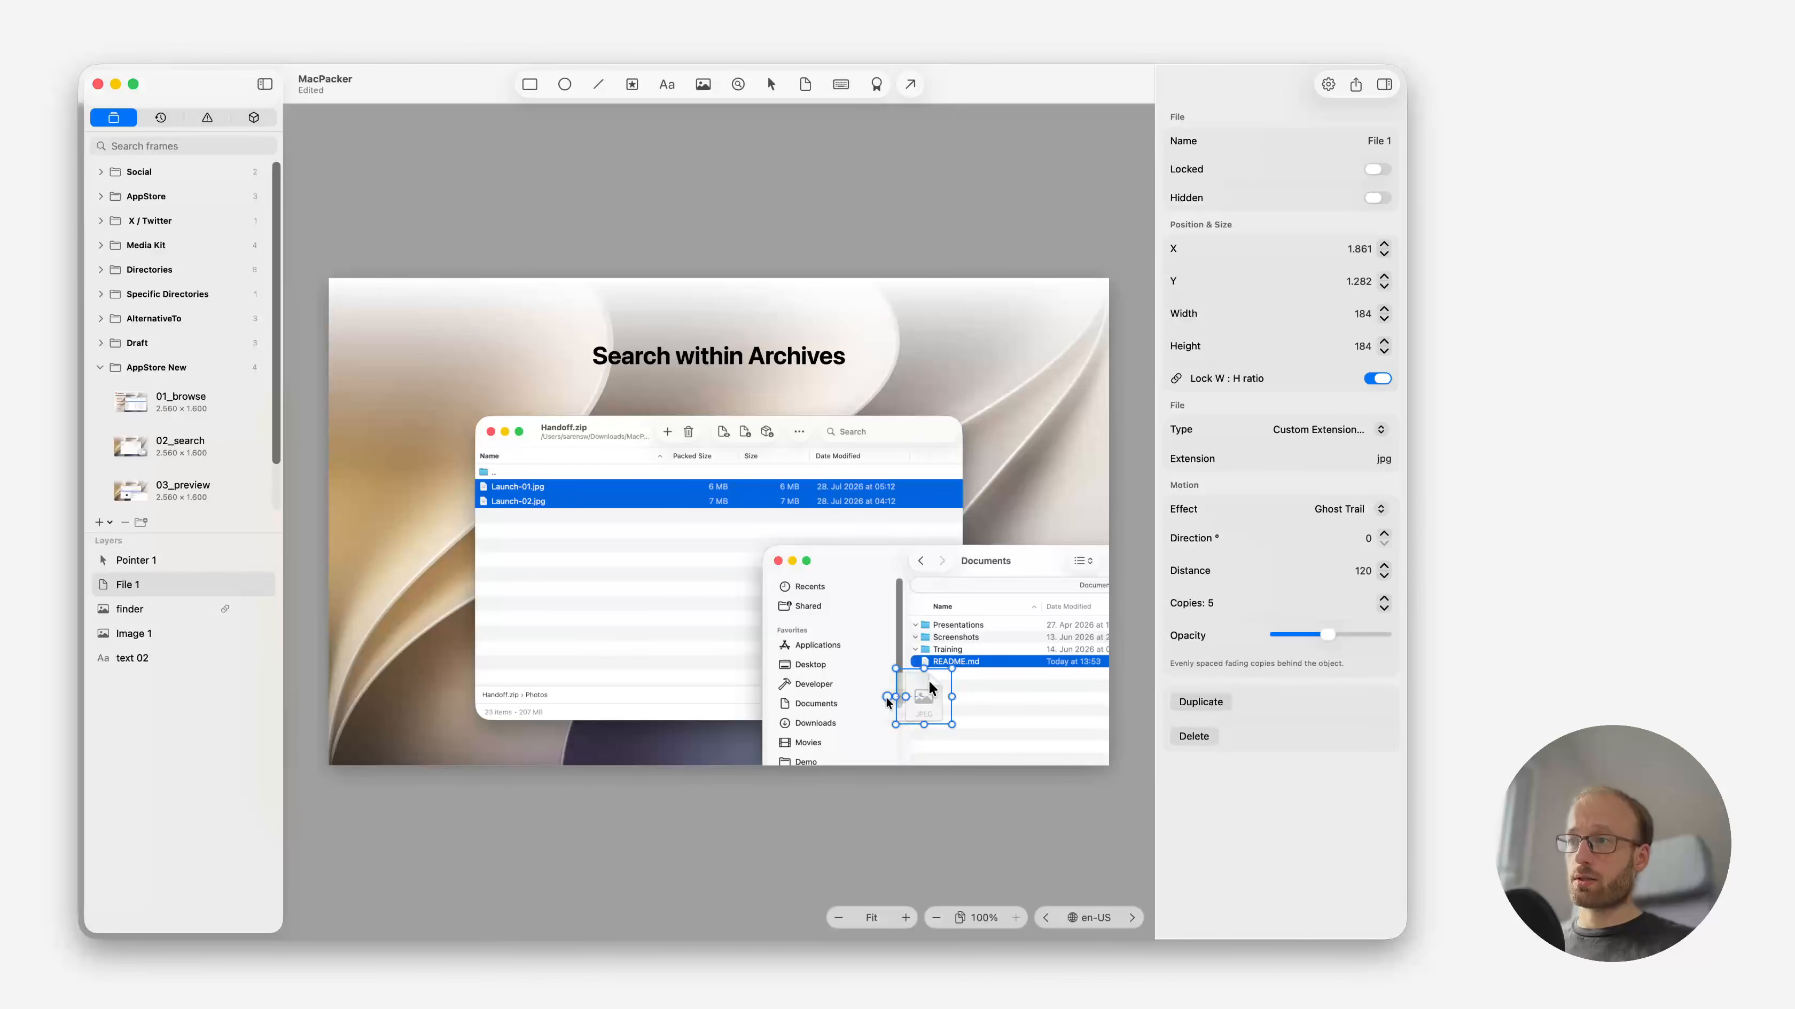
drag(887, 701, 619, 565)
drag(1326, 636, 1383, 654)
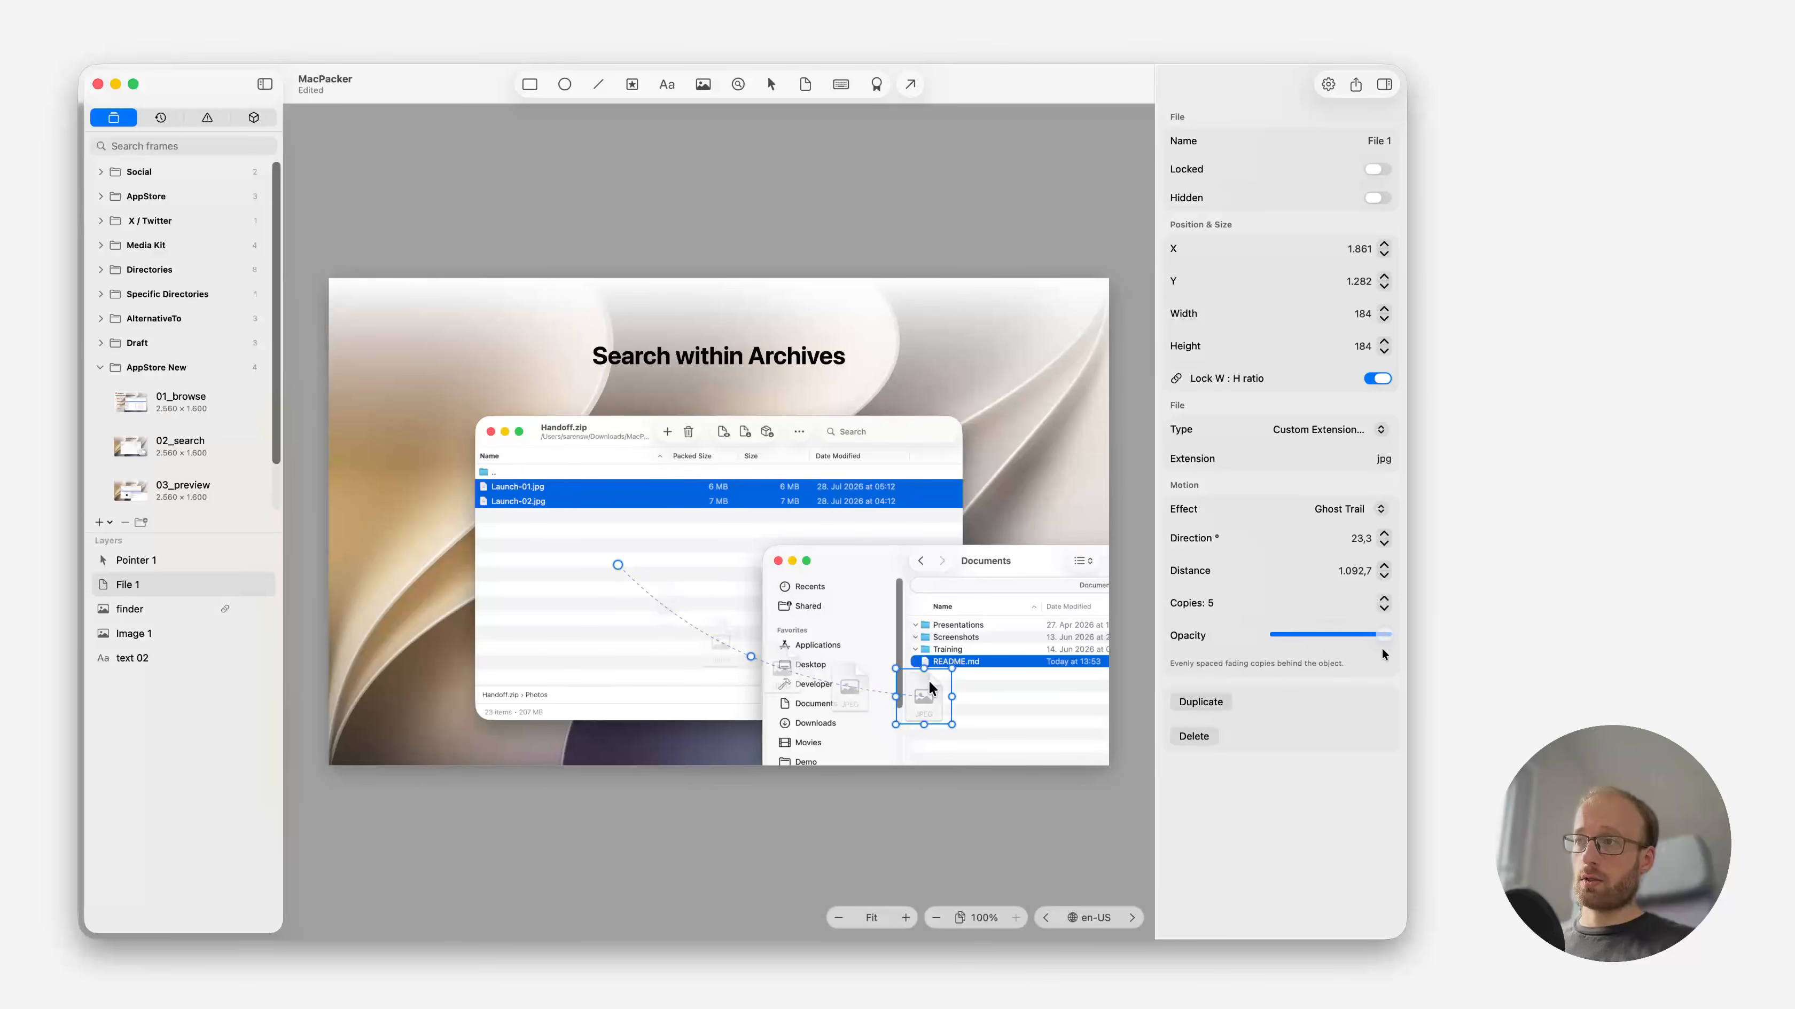
click(535, 651)
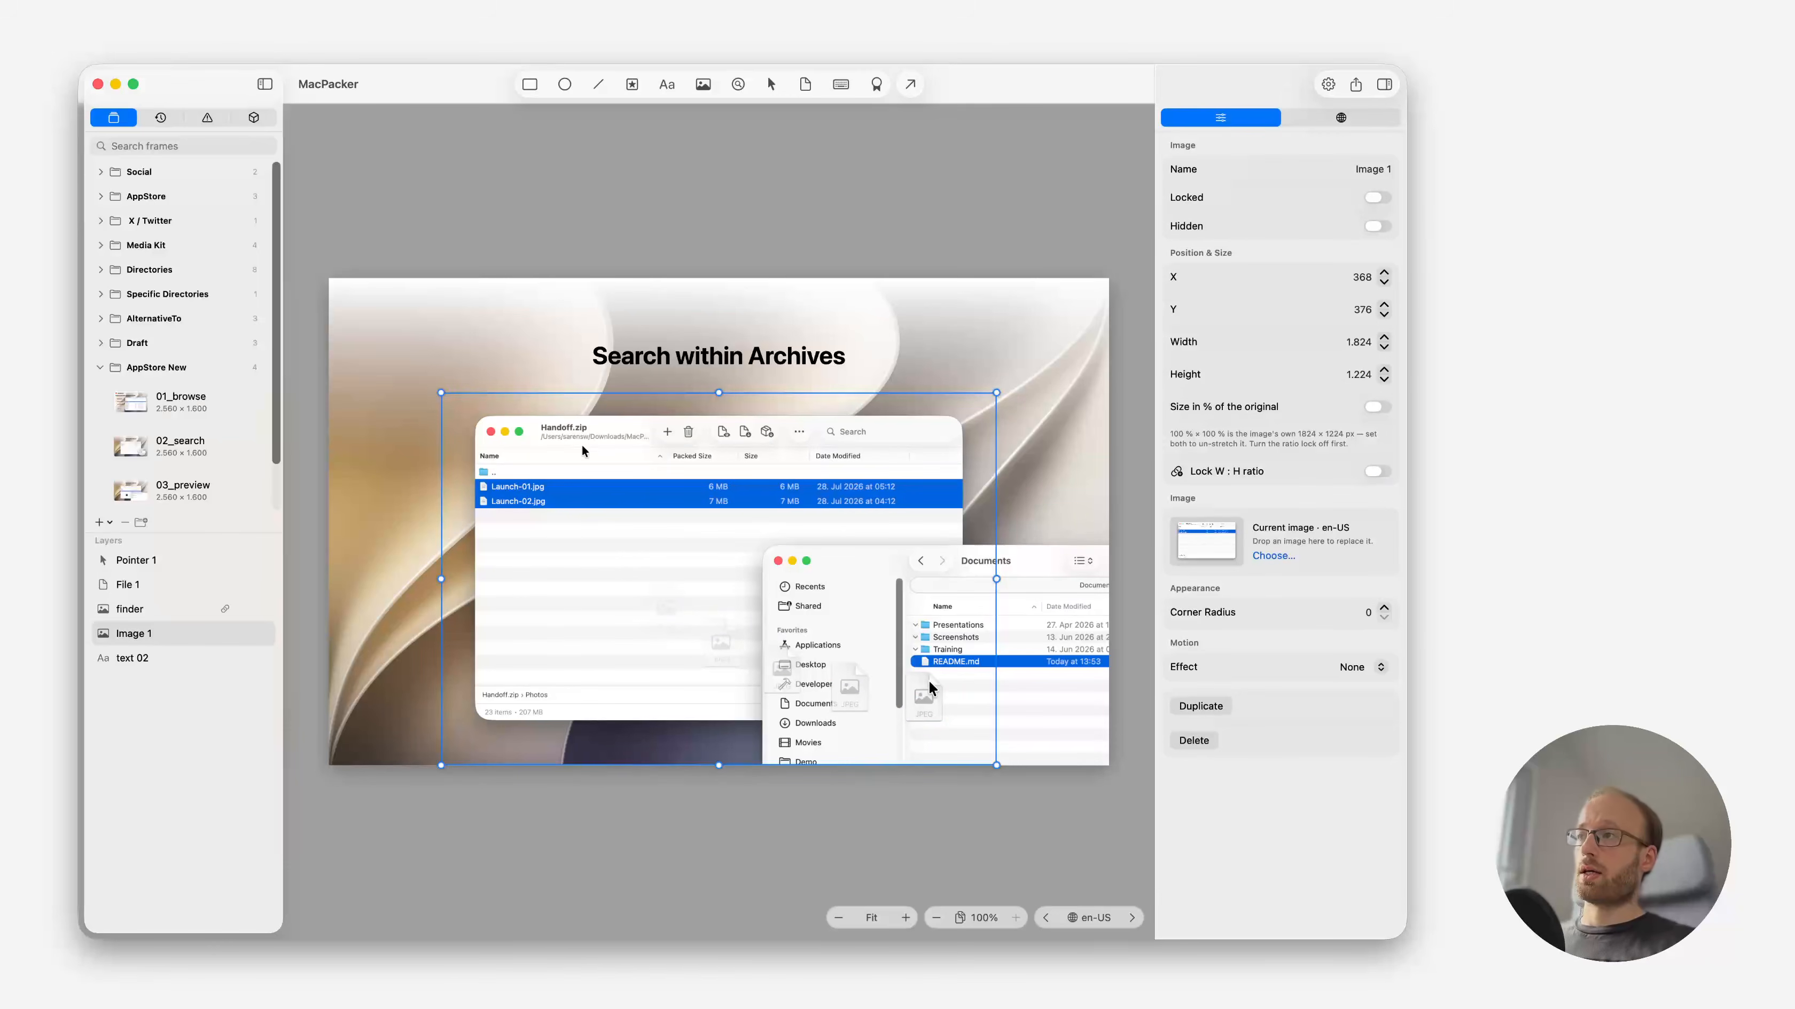
Change the English (U.S.) heading of the 04_extract frame to "Extract via Drag & Drop".
click(675, 359)
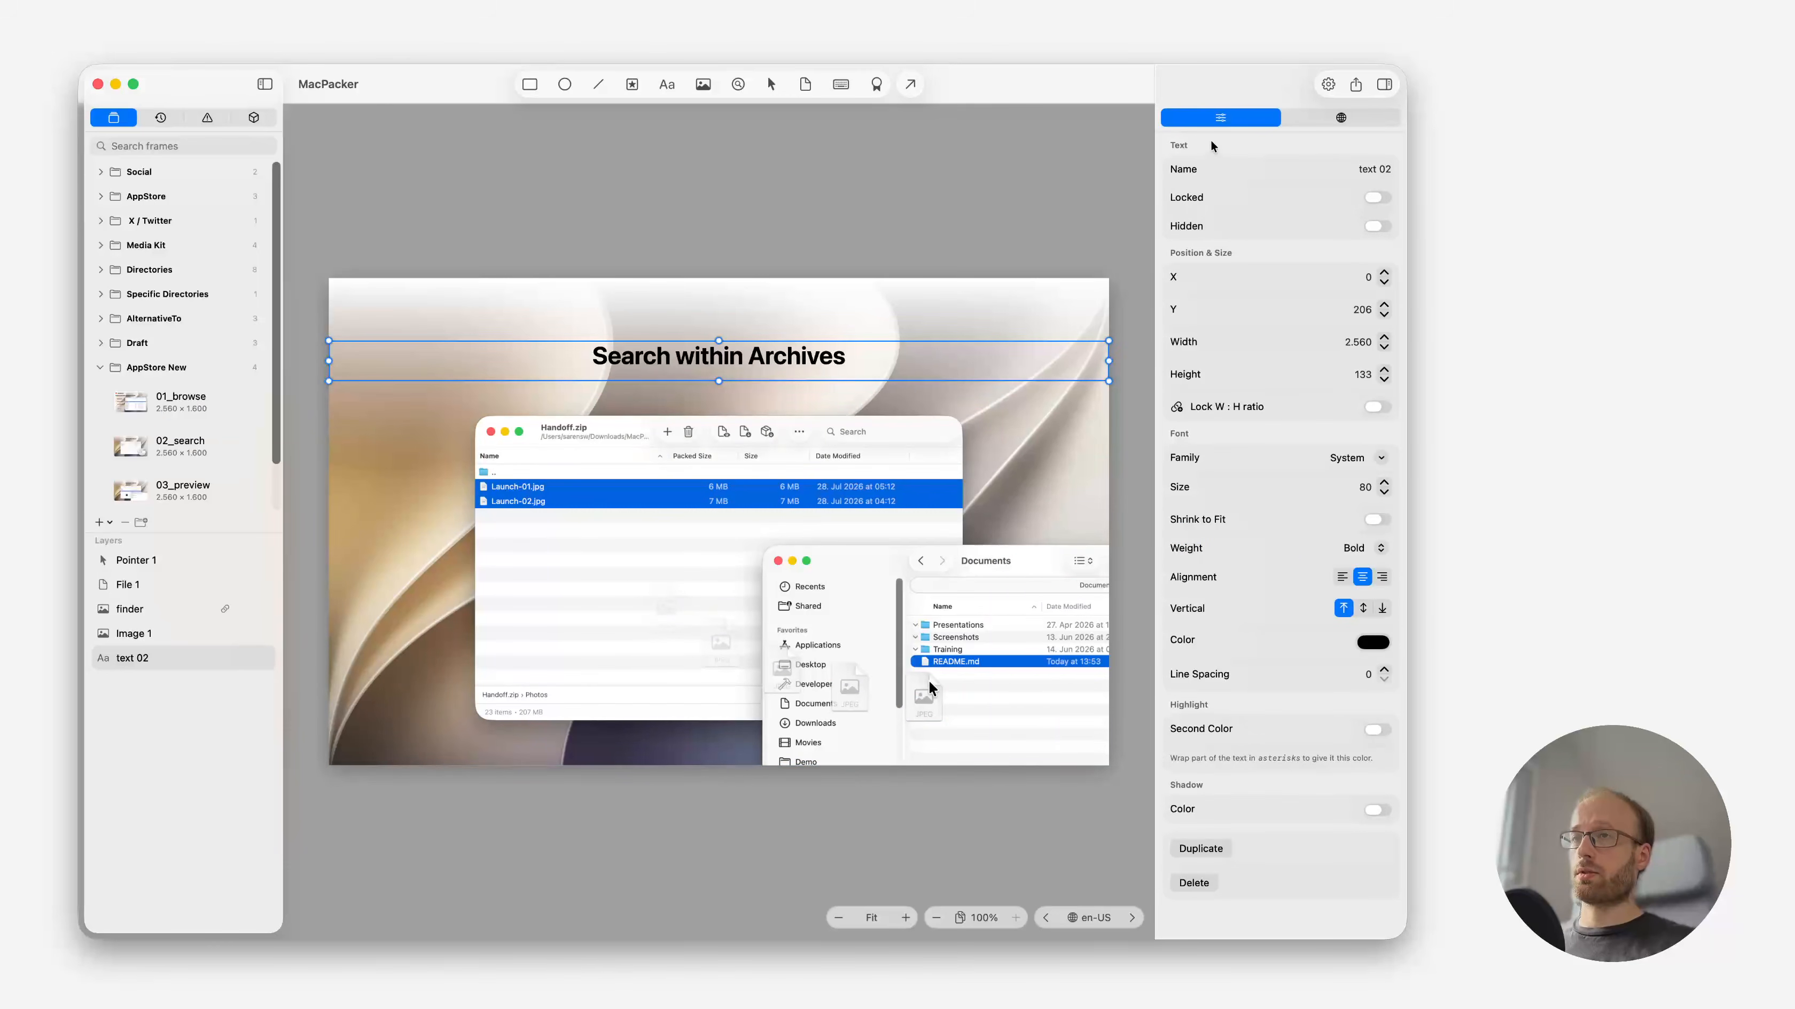
click(1297, 119)
click(1343, 166)
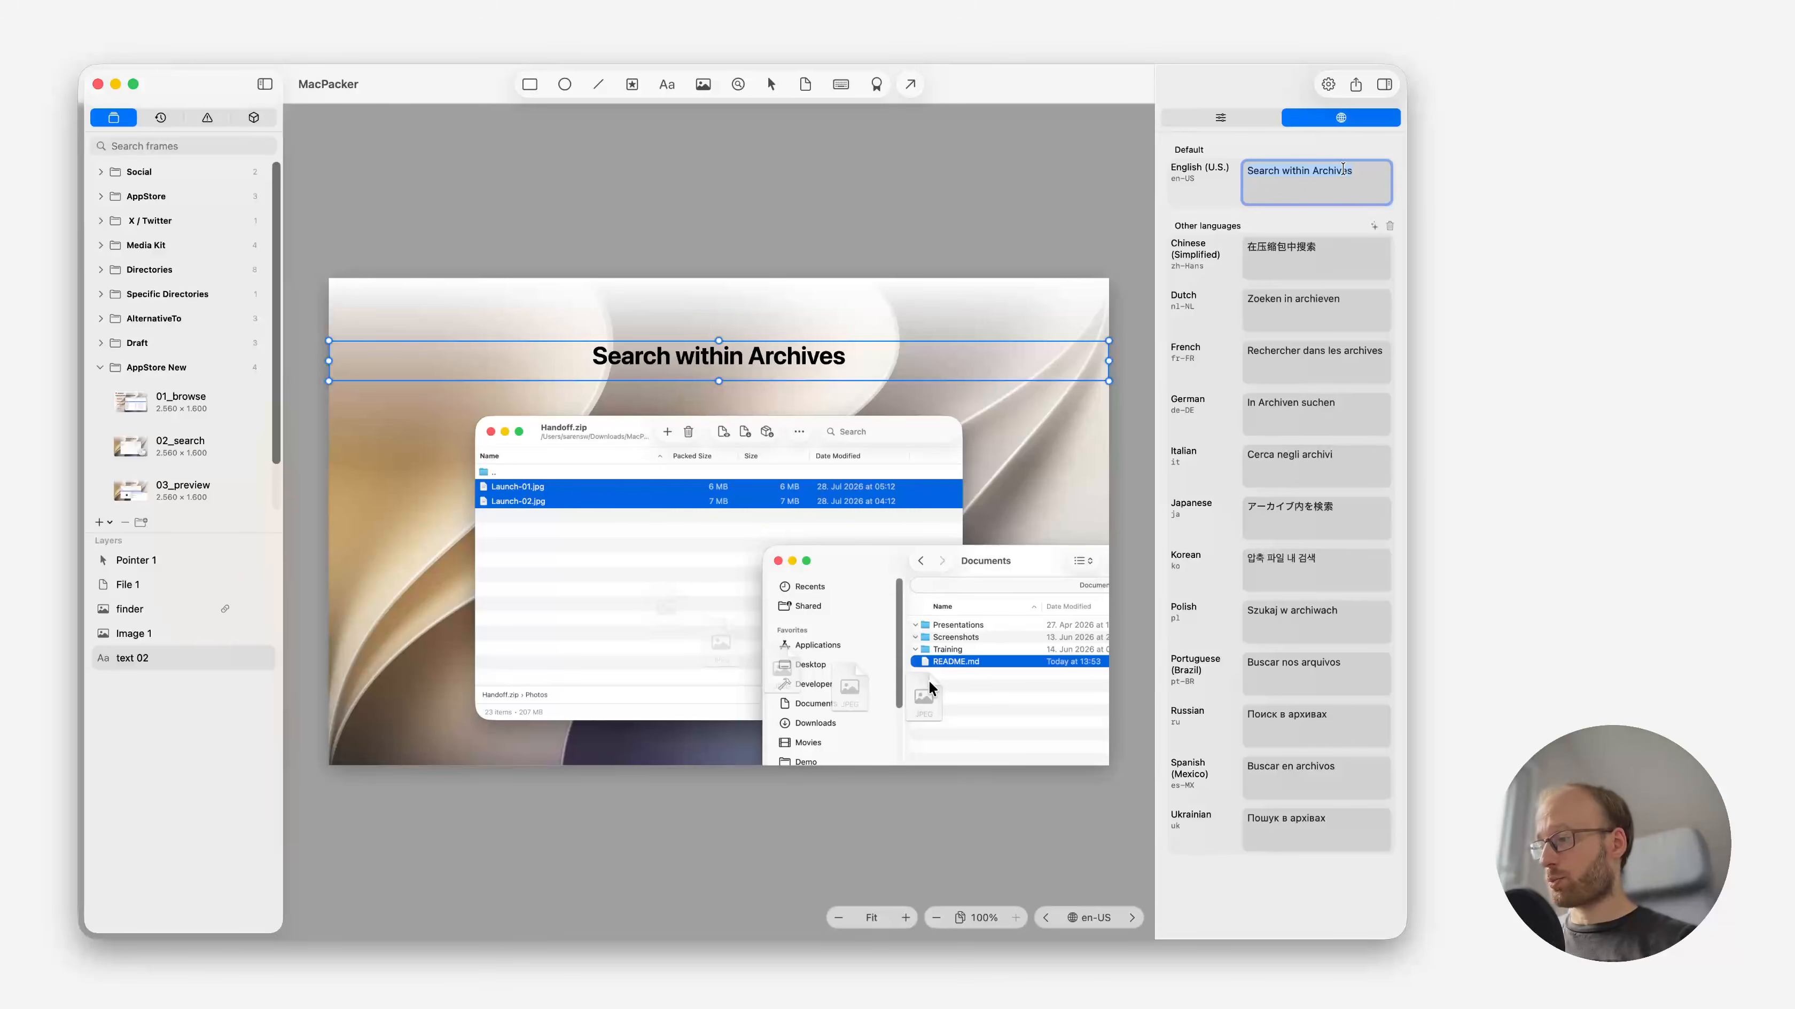
text(Extract )
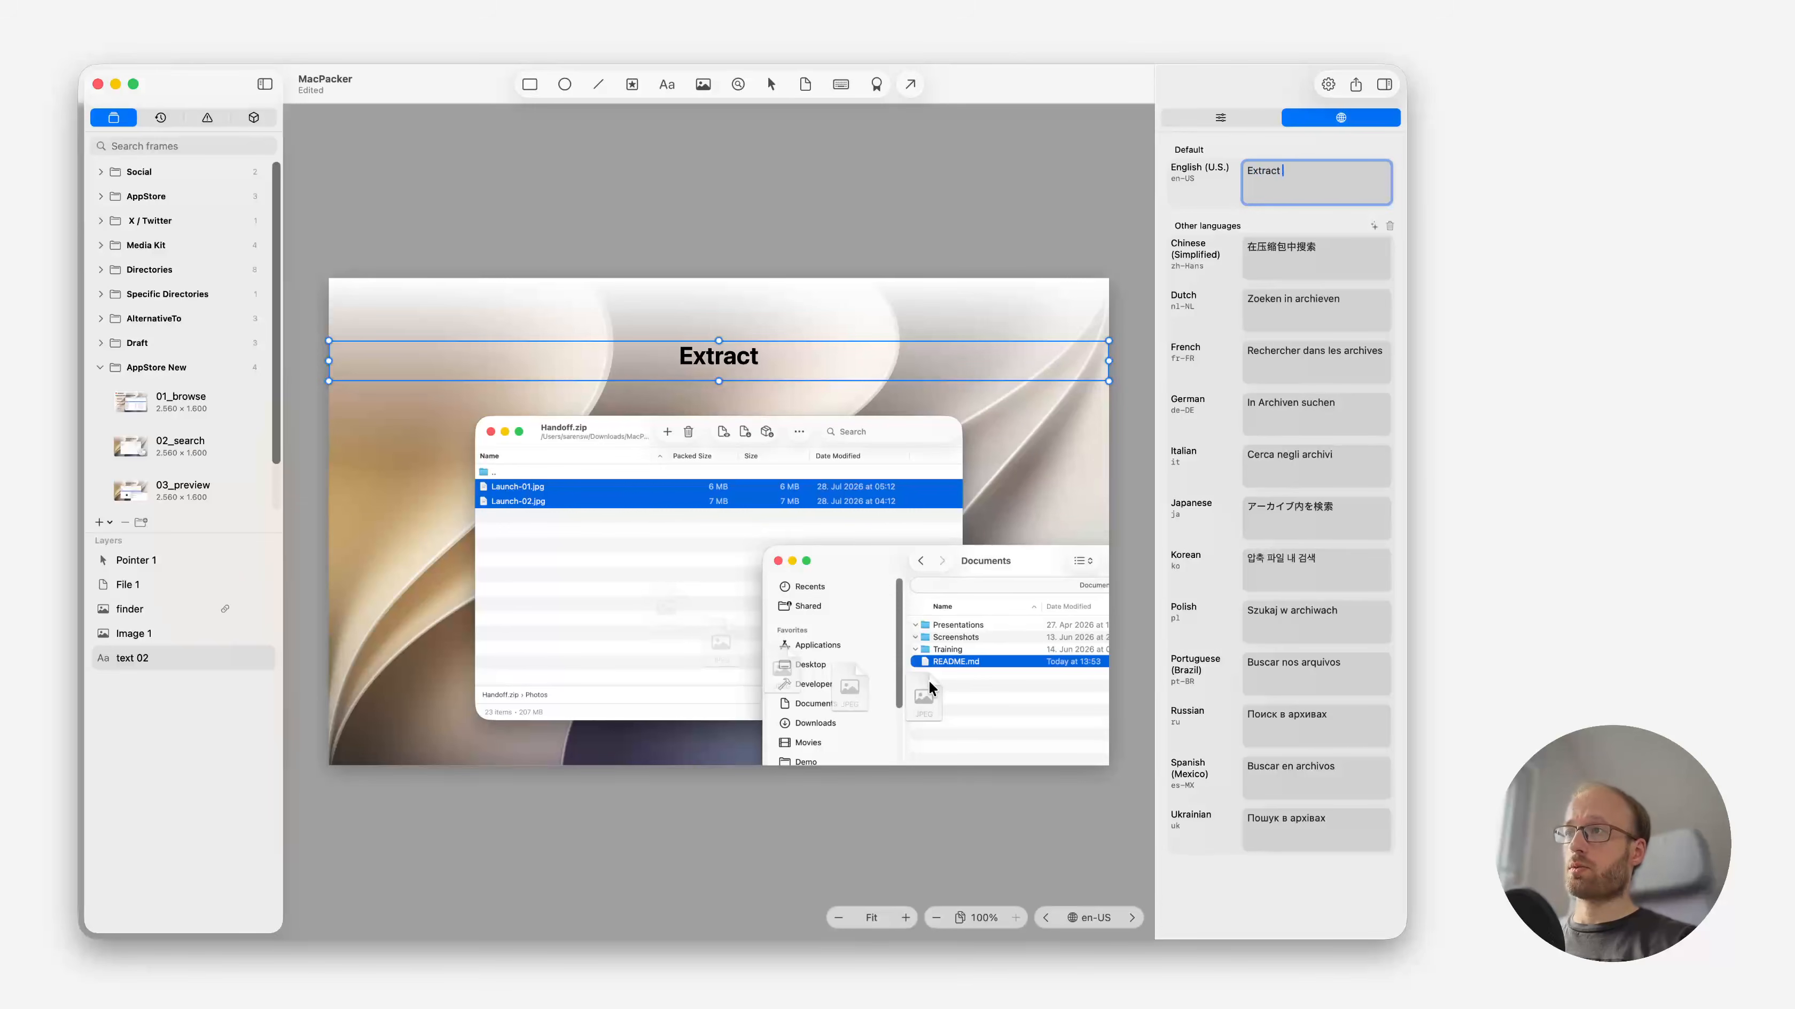
text(via Drag & )
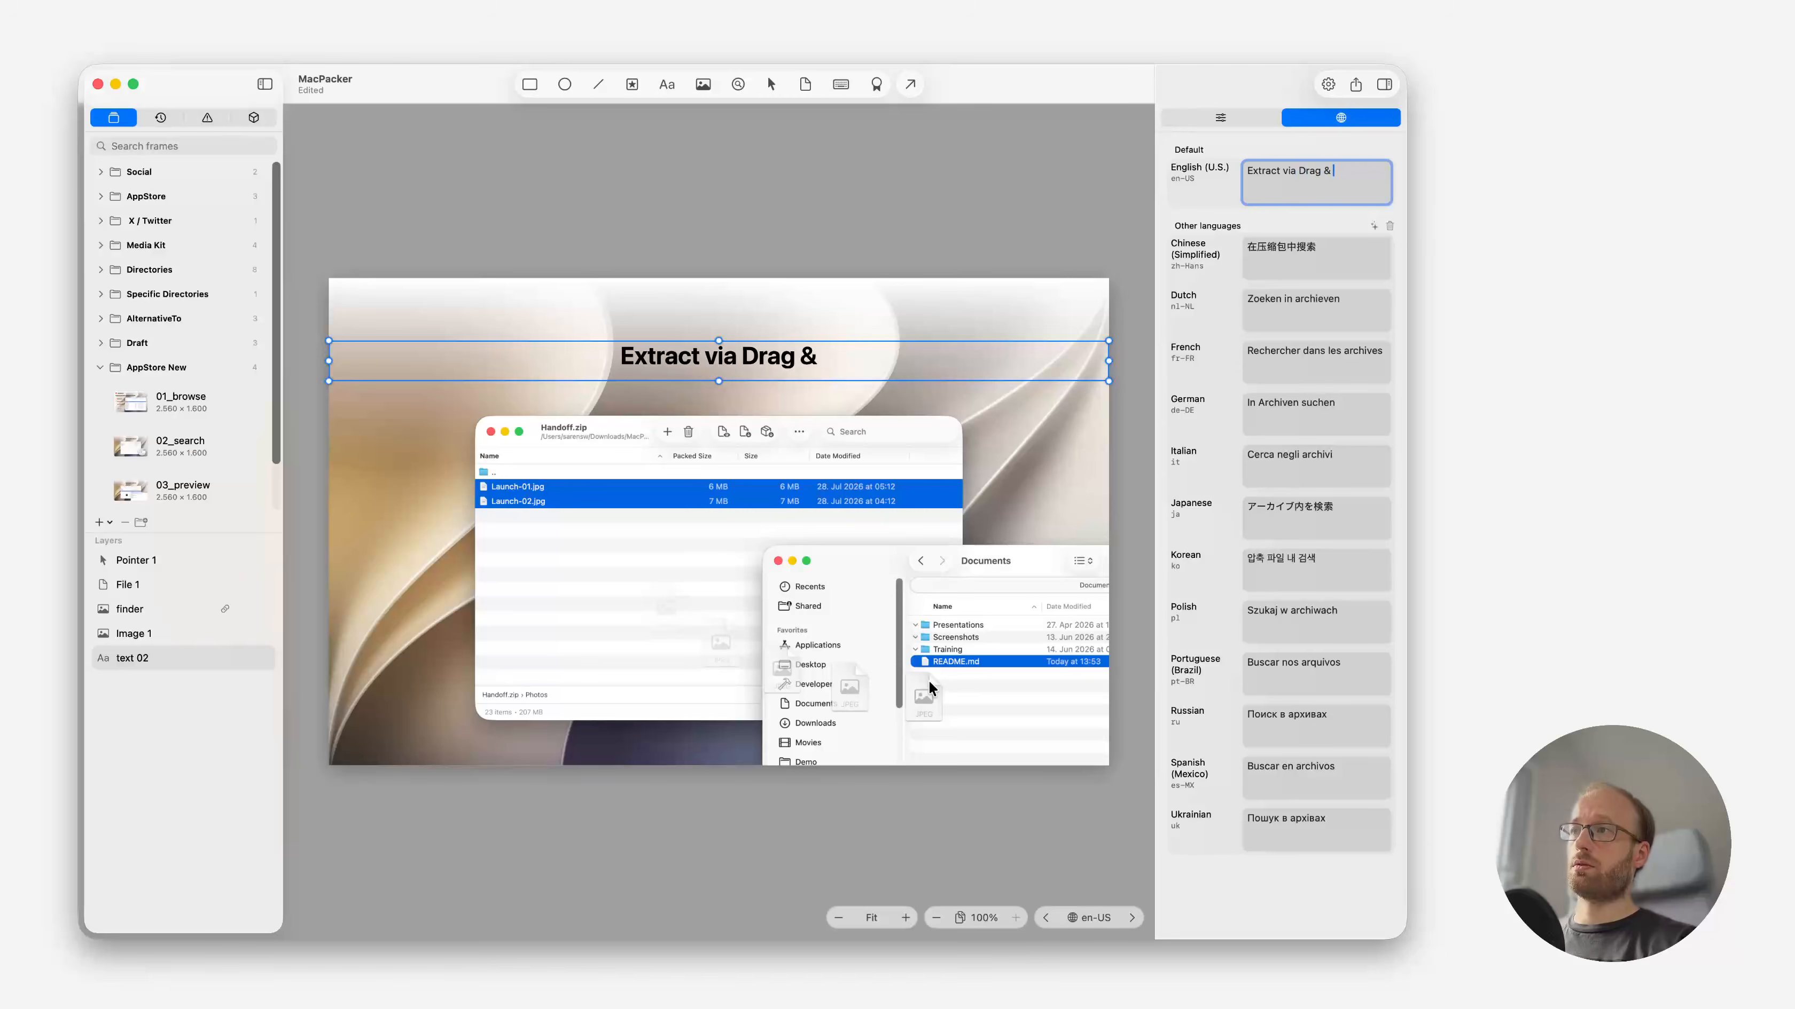
text(Drop)
click(951, 206)
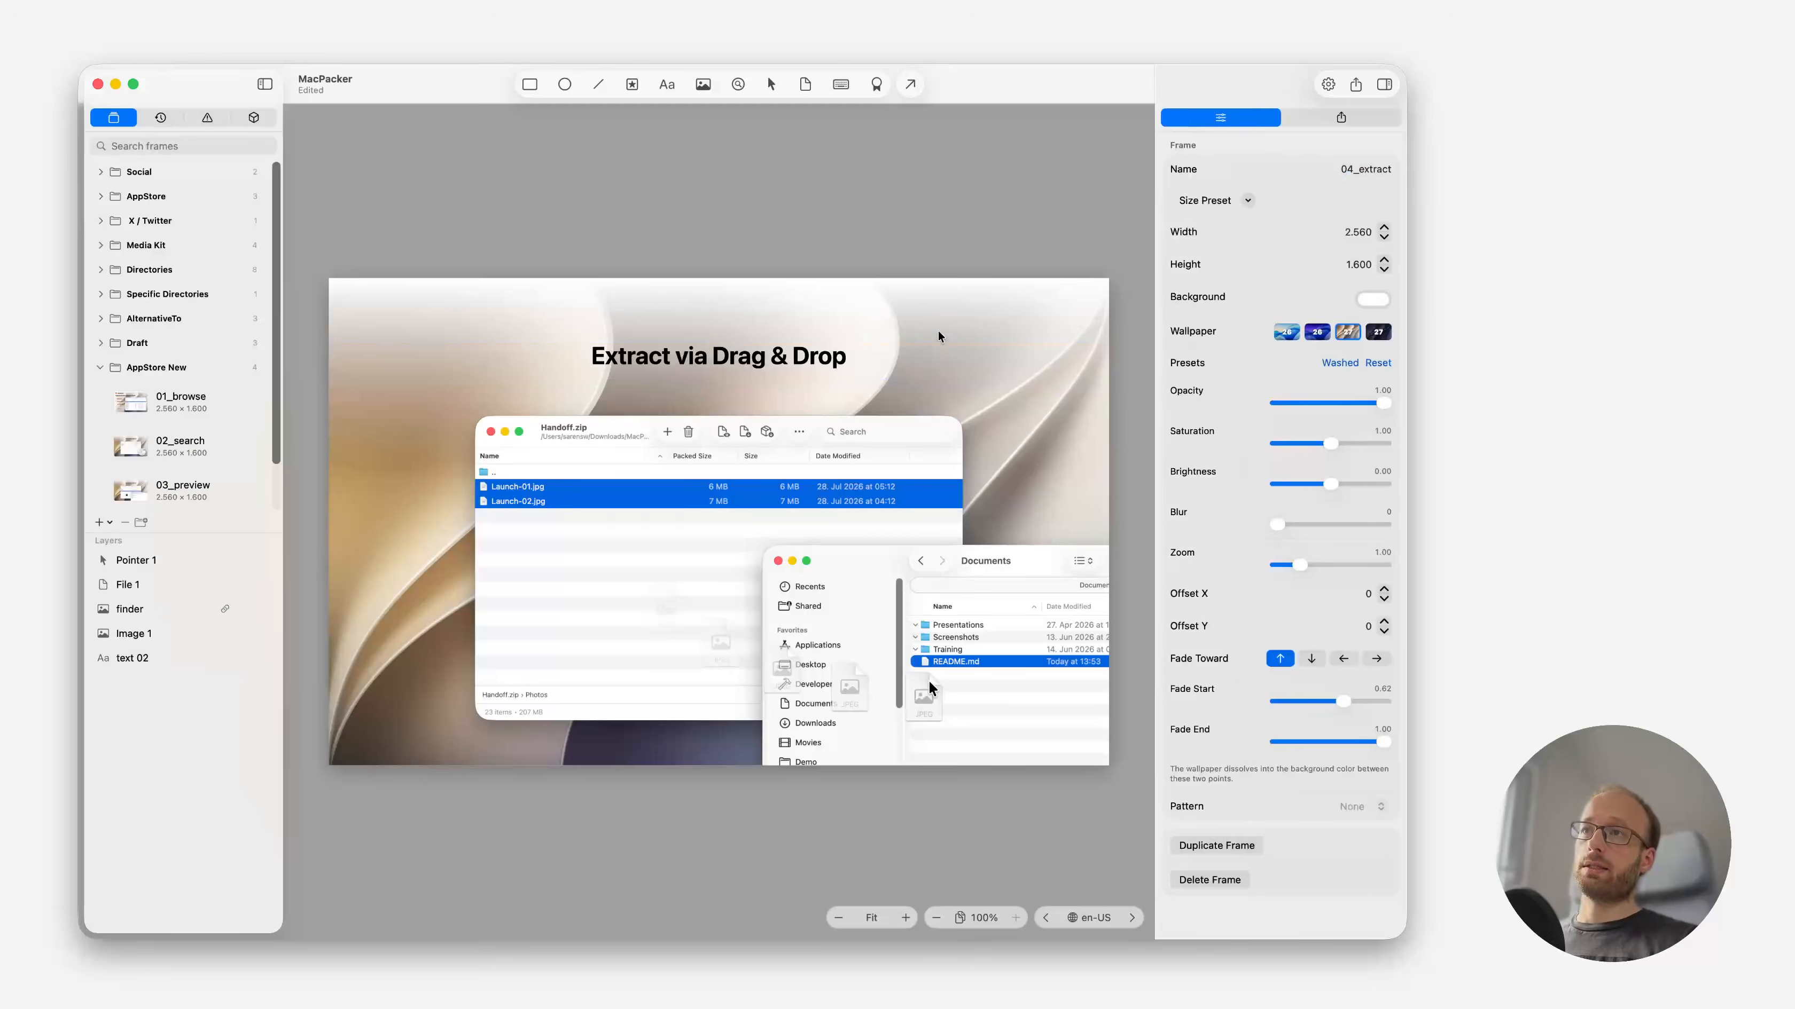
scroll(212, 438, down, 2)
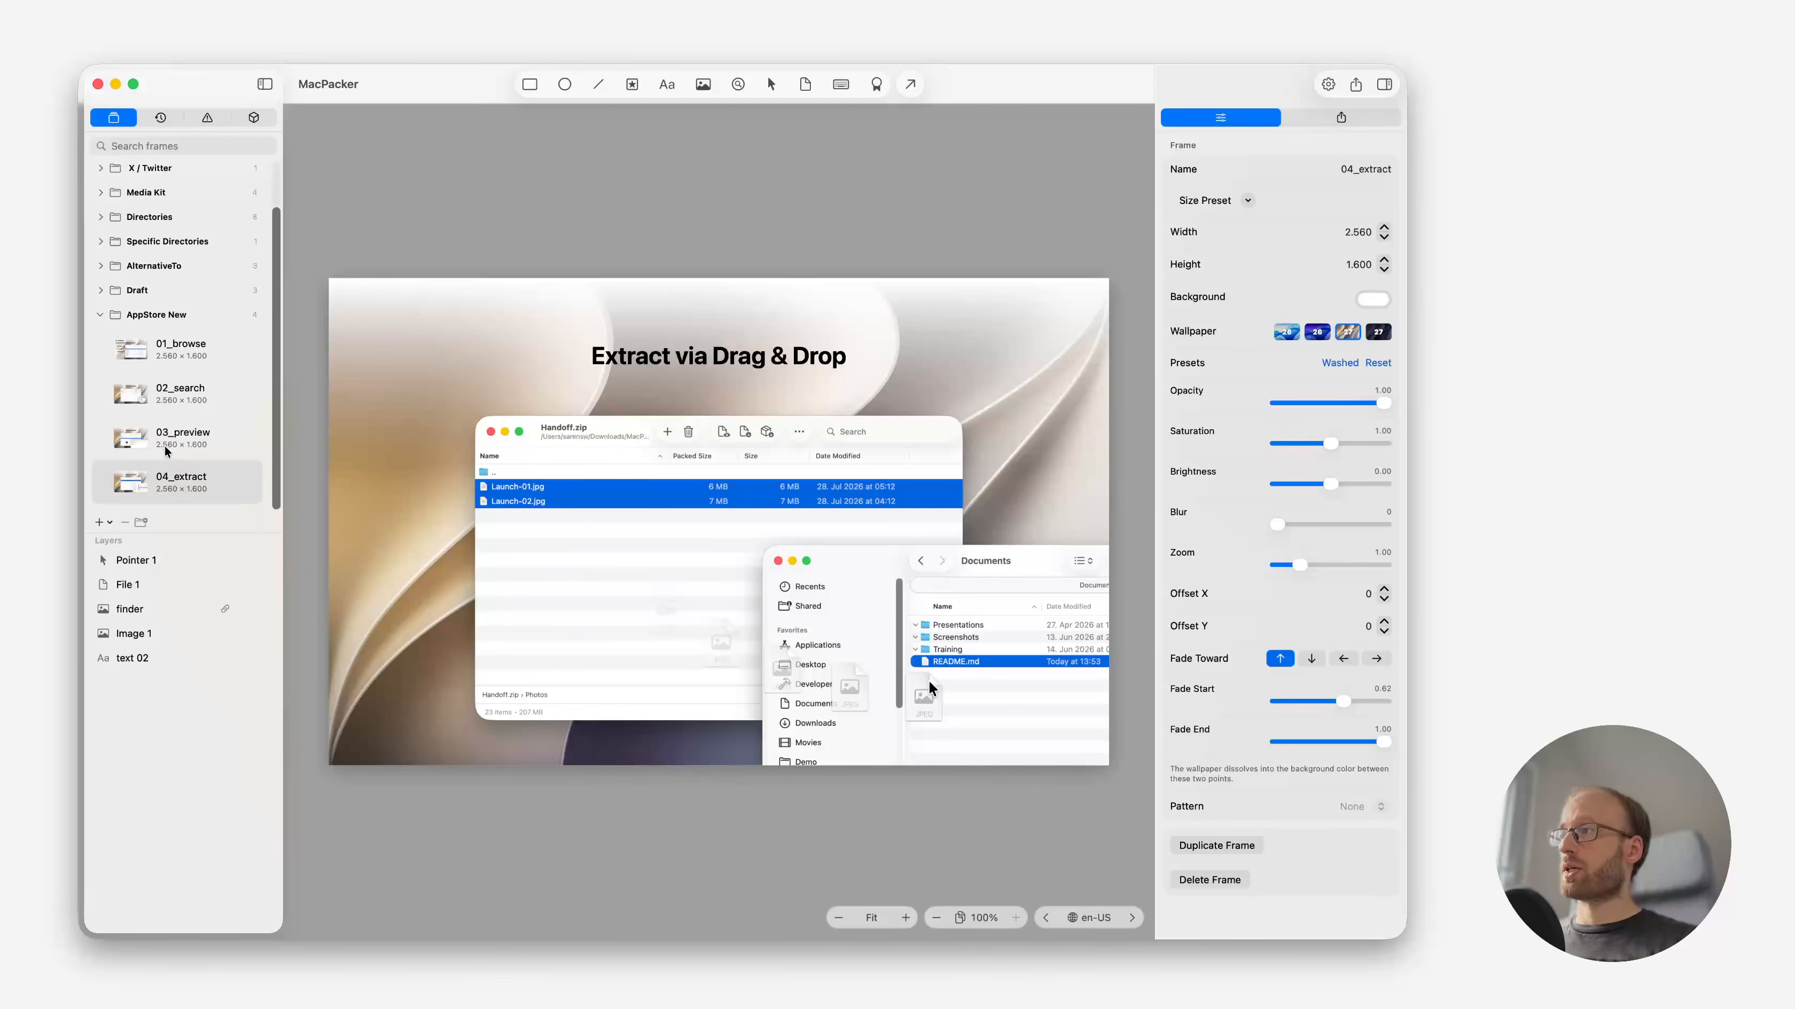